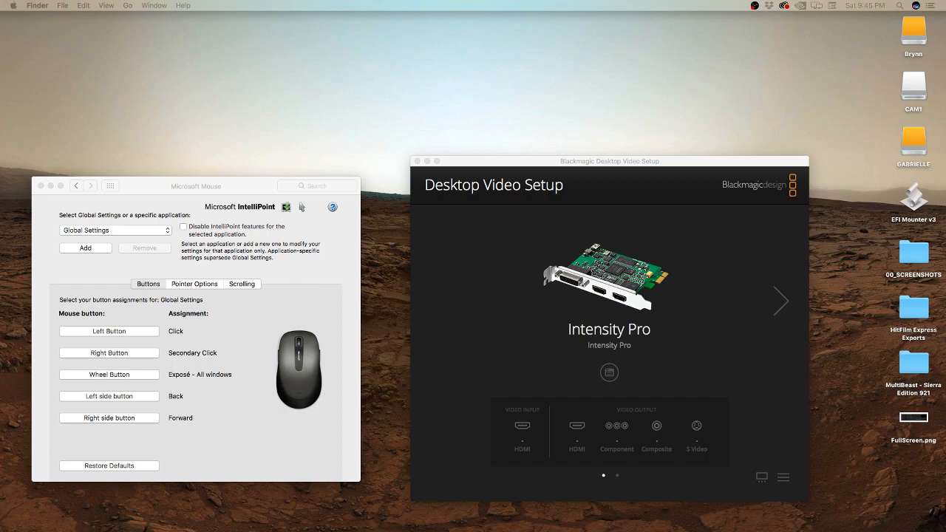
# Step: Launch HitFilm Express
pyautogui.moveTo(432, 517)
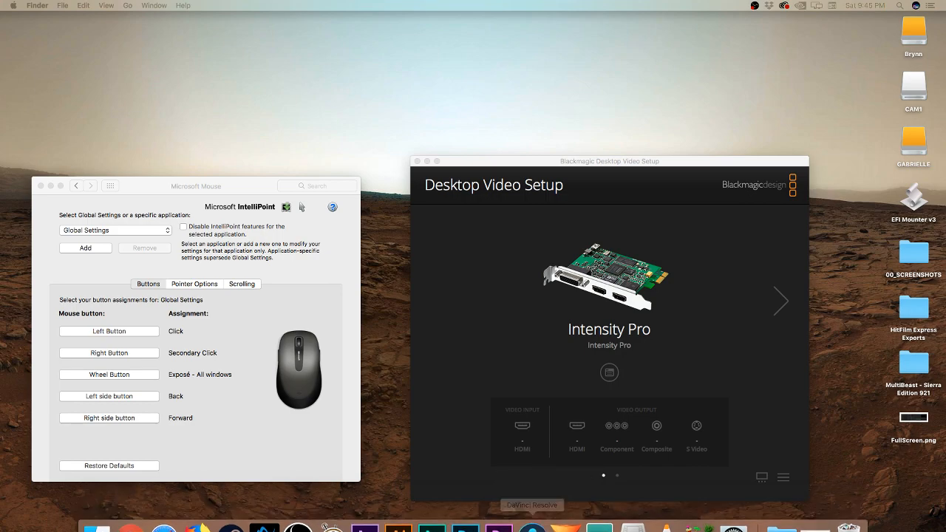
pyautogui.moveTo(532, 521)
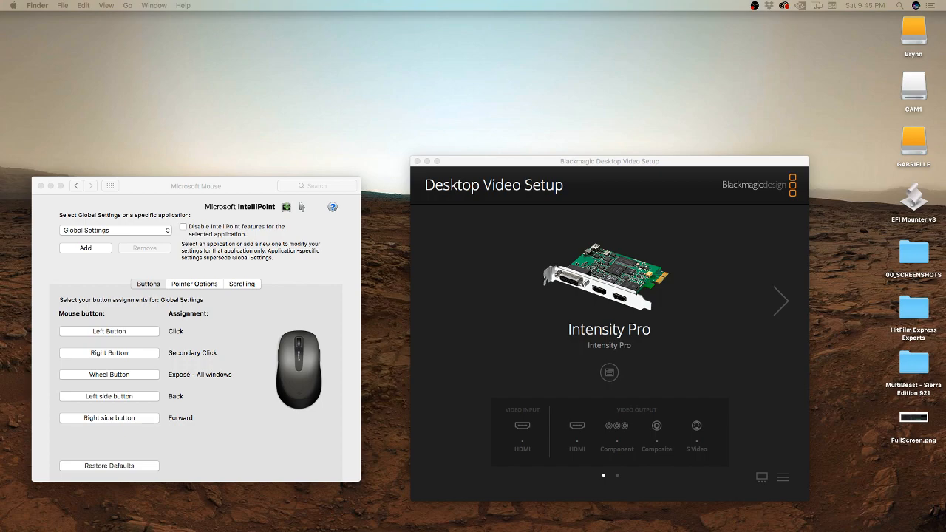
pyautogui.moveTo(484, 529)
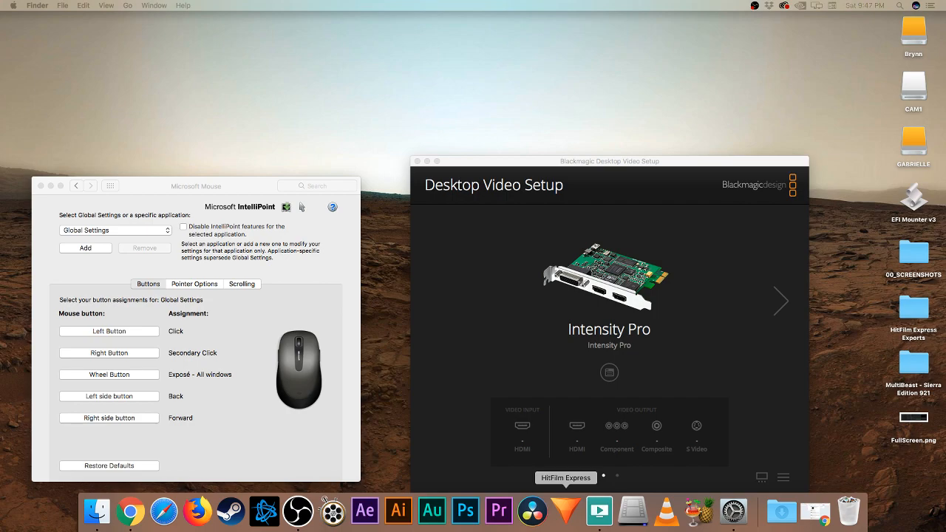
pyautogui.click(566, 510)
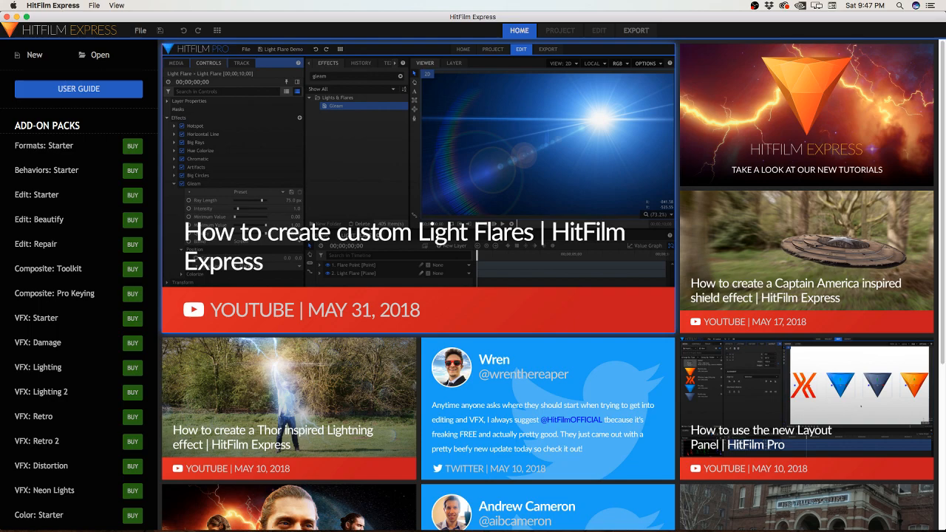
# Step: Look through the tutorial and news feed on the HitFilm Express home screen
pyautogui.scroll(-5, 288, 370)
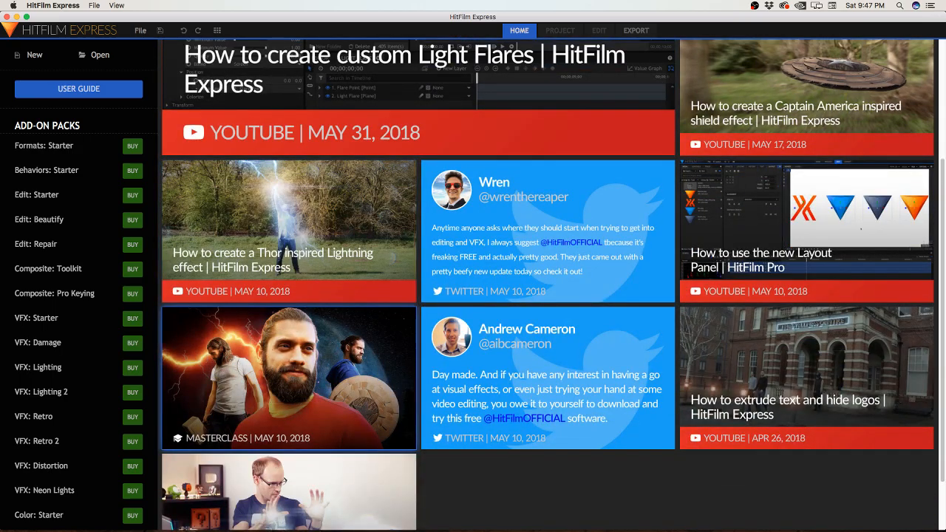
pyautogui.scroll(-2, 806, 355)
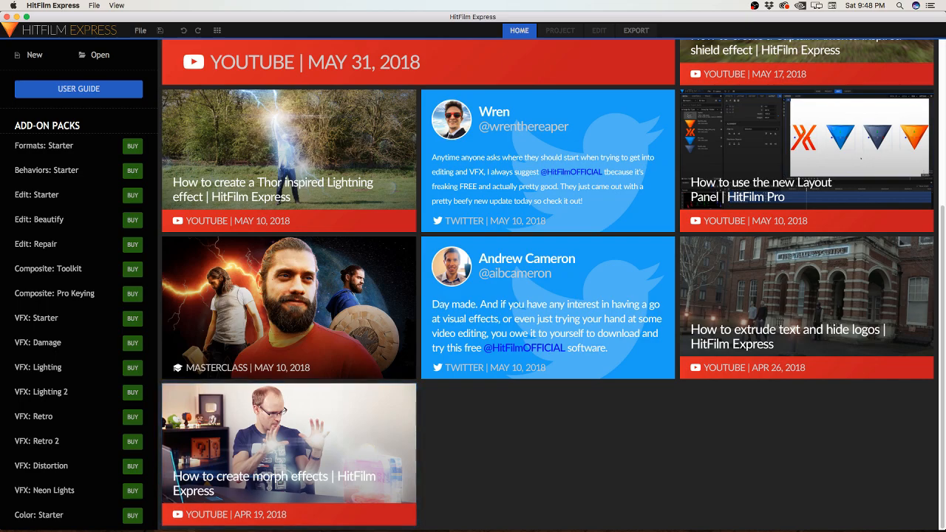
pyautogui.scroll(3, 289, 443)
pyautogui.scroll(5, 547, 399)
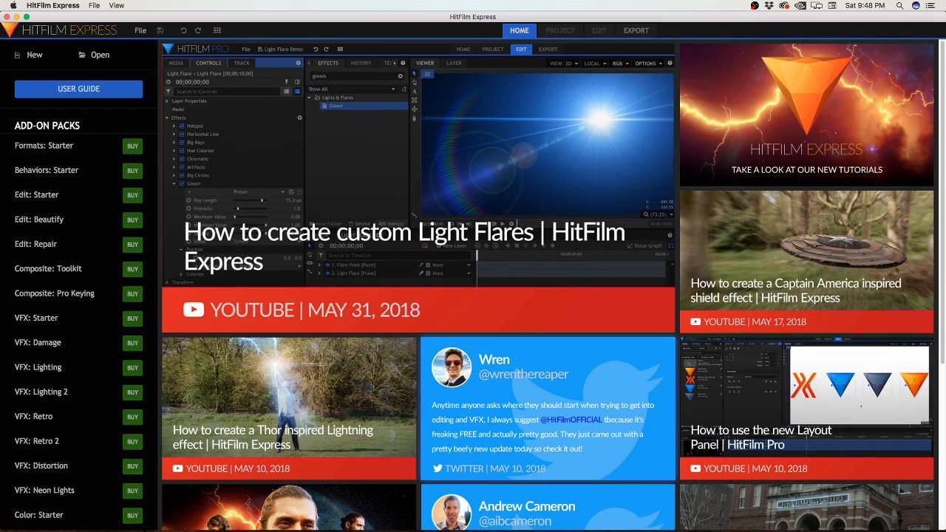
pyautogui.scroll(-6, 547, 369)
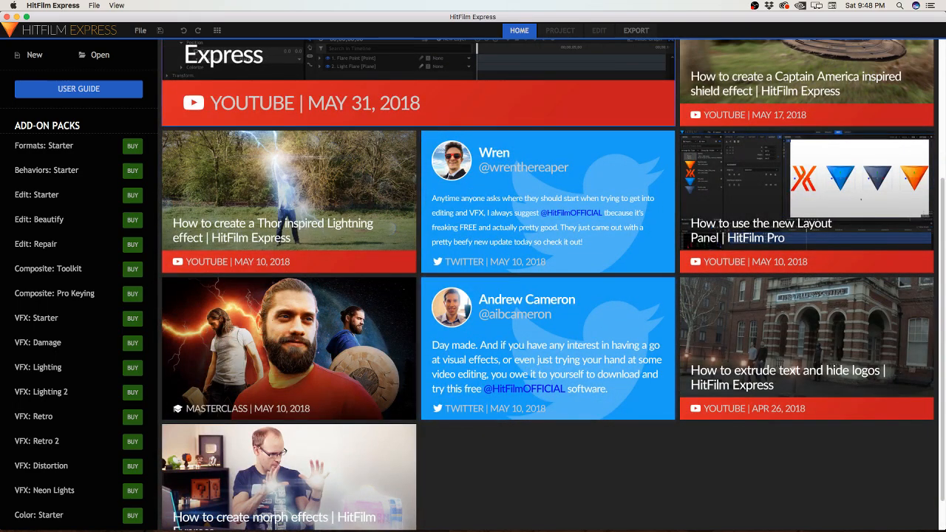
pyautogui.scroll(5, 547, 370)
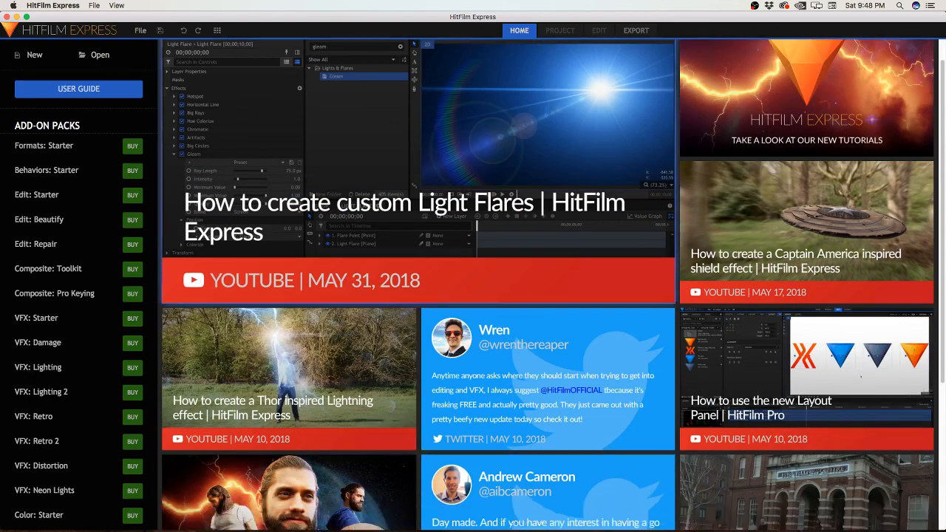
pyautogui.scroll(1, 547, 369)
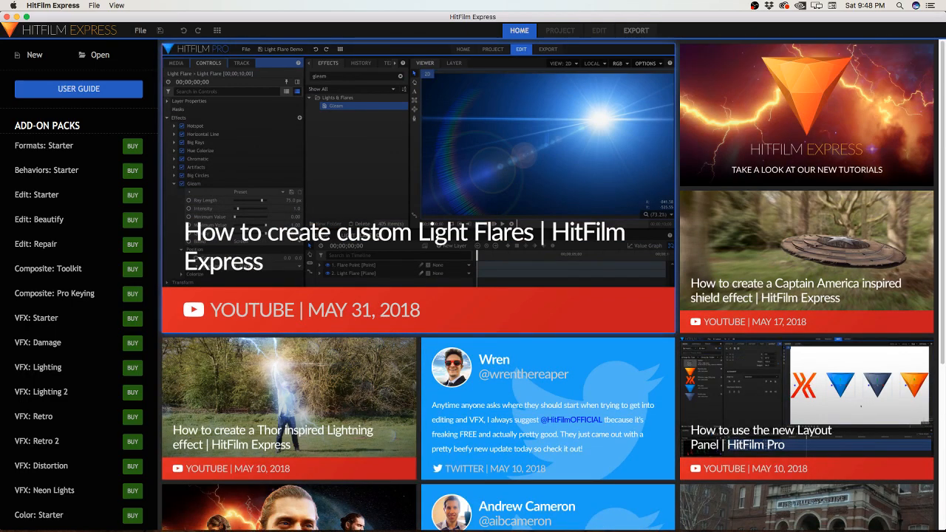
pyautogui.scroll(-7, 547, 370)
pyautogui.scroll(7, 547, 370)
pyautogui.scroll(-5, 547, 286)
pyautogui.scroll(-4, 547, 285)
pyautogui.scroll(8, 547, 286)
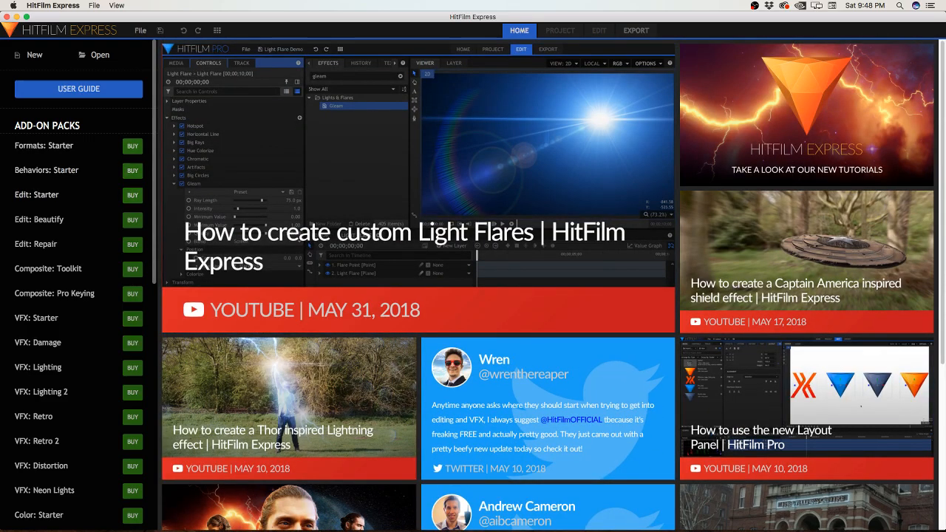
# Step: Review the list of purchasable add-on packs on the HitFilm Express home screen
pyautogui.scroll(-5, 78, 296)
pyautogui.scroll(5, 78, 296)
pyautogui.scroll(-10, 79, 295)
pyautogui.scroll(10, 78, 295)
pyautogui.scroll(1, 78, 296)
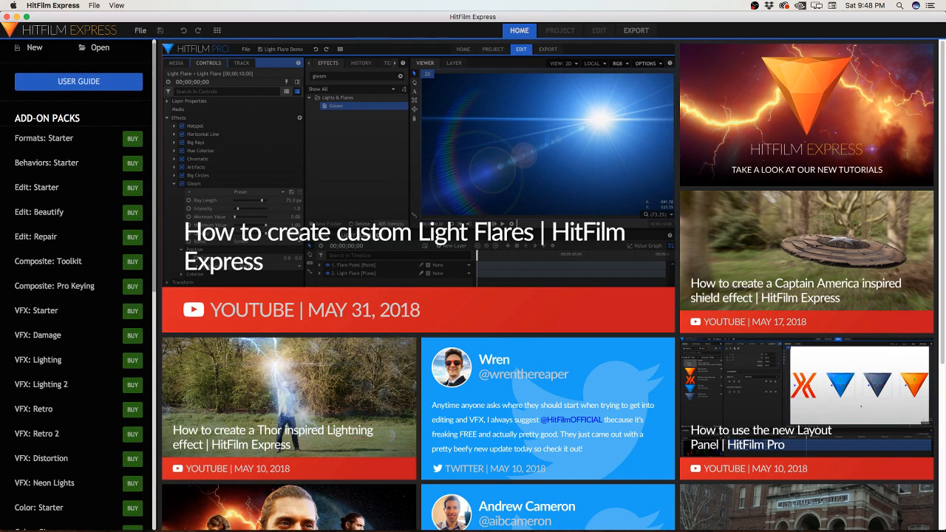
pyautogui.scroll(-10, 74, 281)
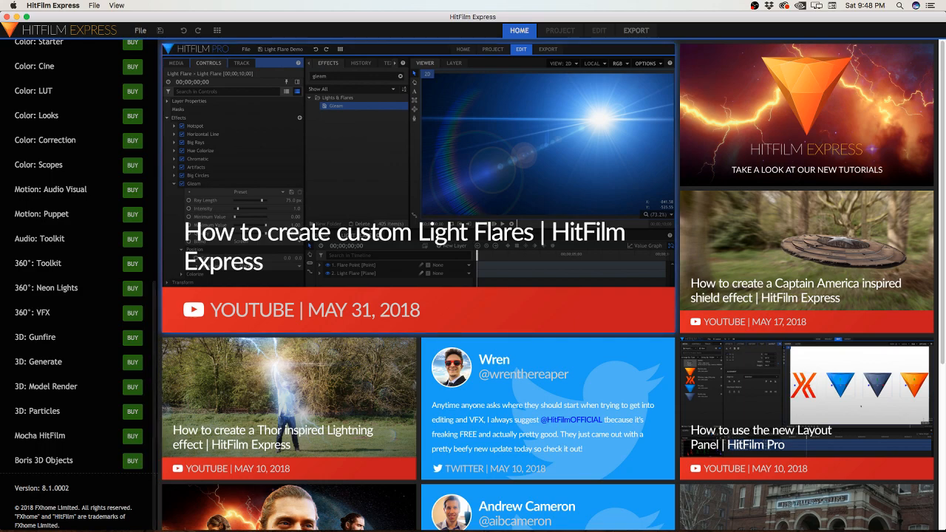
pyautogui.scroll(10, 74, 288)
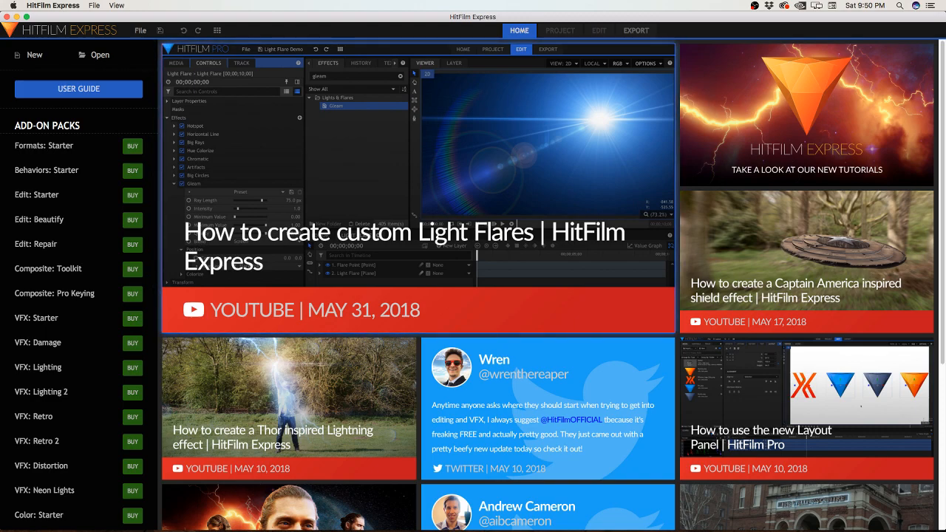
# Step: Go back over the YouTube tutorials offered in the home screen feed, down to the morph effects video
pyautogui.scroll(-5, 547, 284)
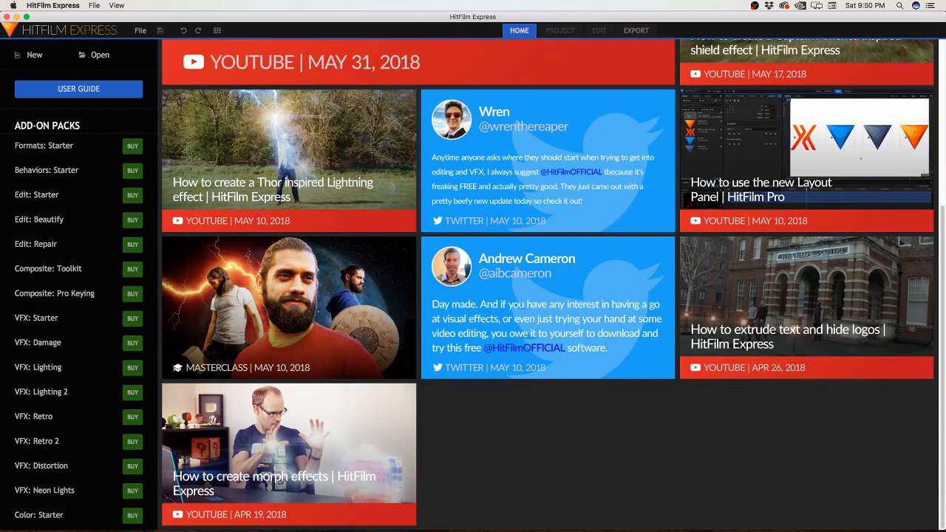
pyautogui.scroll(3, 547, 285)
pyautogui.scroll(2, 547, 284)
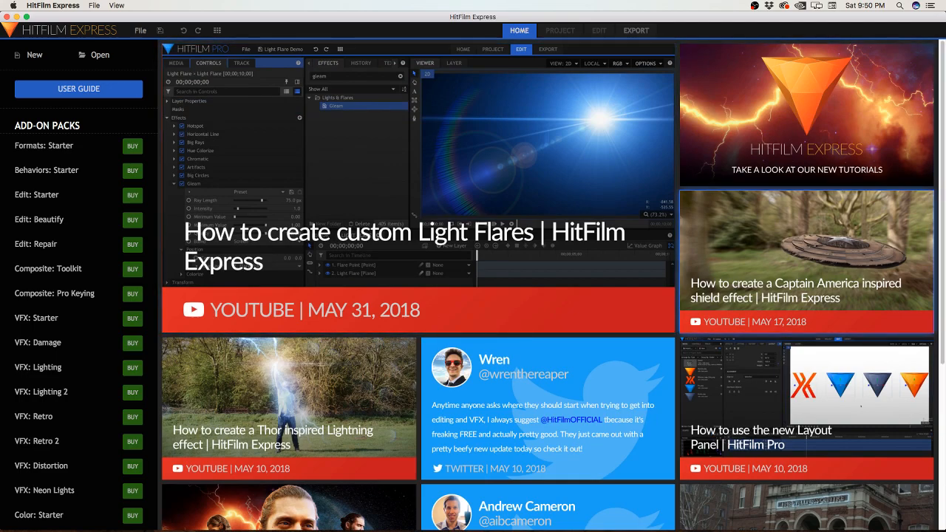
pyautogui.scroll(-5, 547, 285)
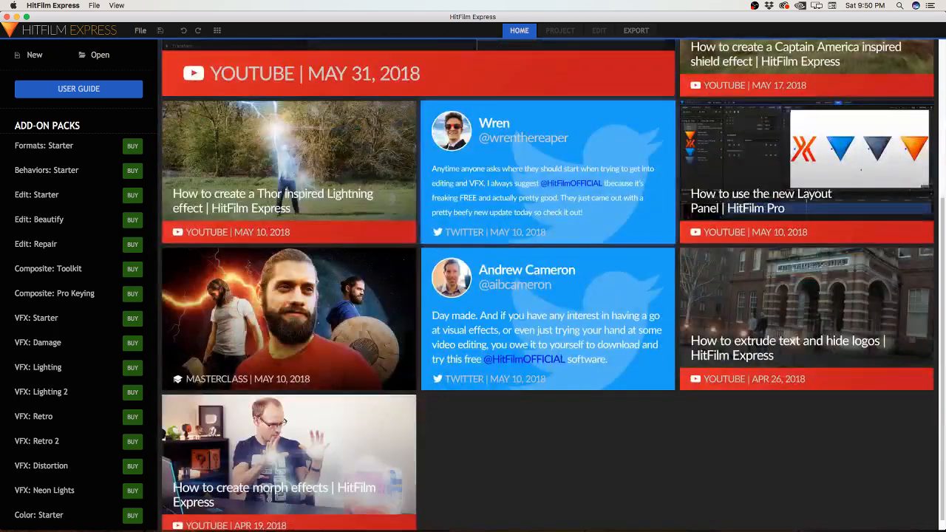
pyautogui.scroll(-1, 551, 285)
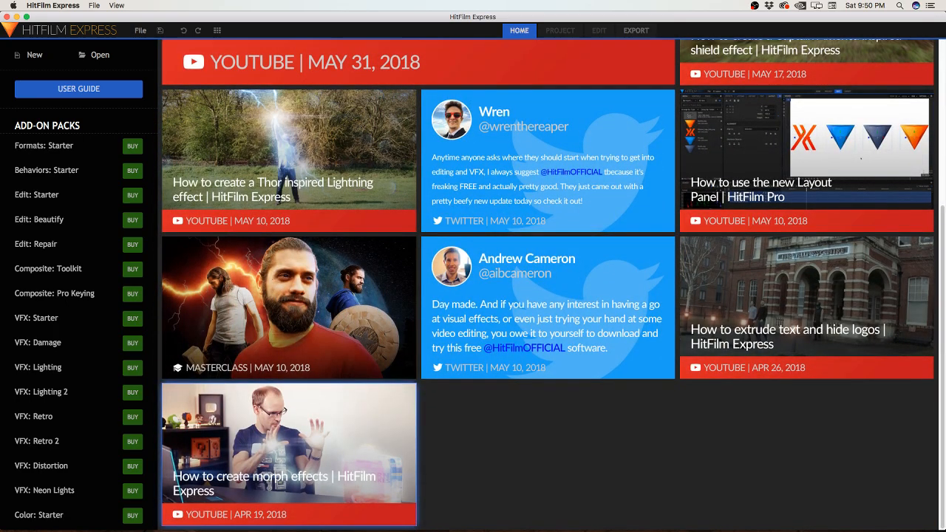
pyautogui.scroll(5, 547, 284)
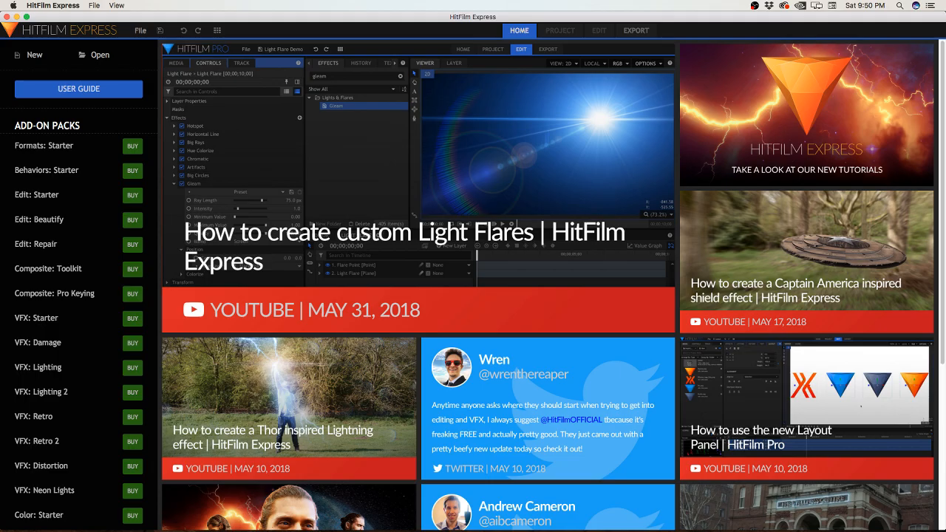
# Step: Quit HitFilm Express and open the Untitled Project in DaVinci Resolve
pyautogui.press('super+q')
pyautogui.moveTo(466, 511)
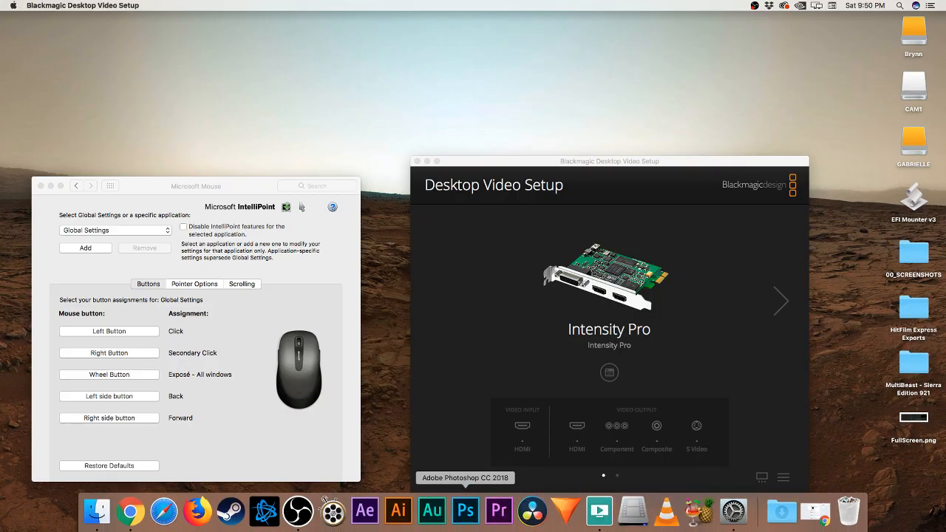
pyautogui.click(532, 511)
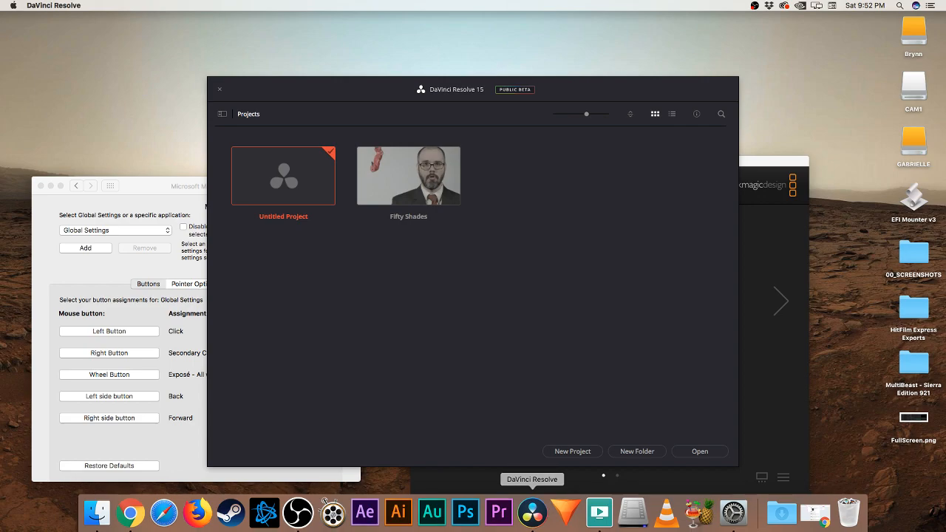
pyautogui.doubleClick(289, 176)
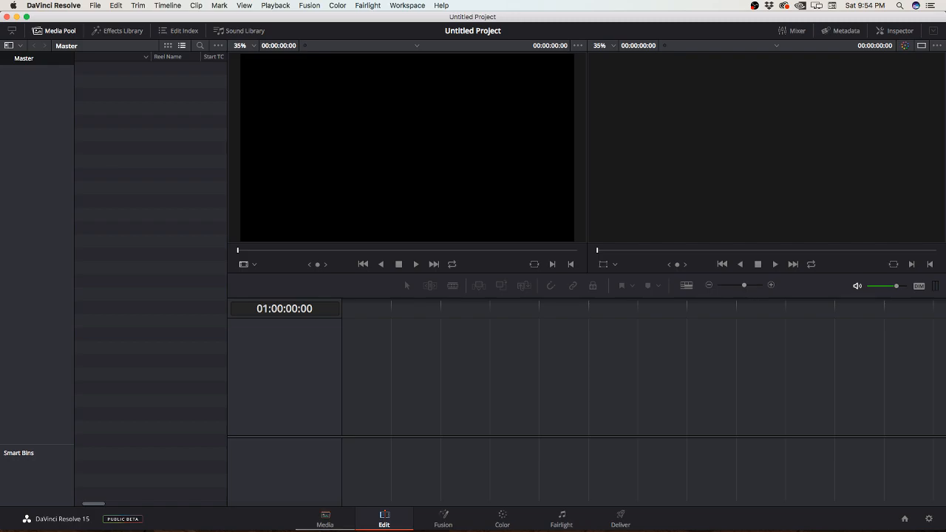
# Step: Import the Fifty Shades Holding folder from Movies into the media pool's bin list, changing the project frame rate to match the clips
pyautogui.click(325, 520)
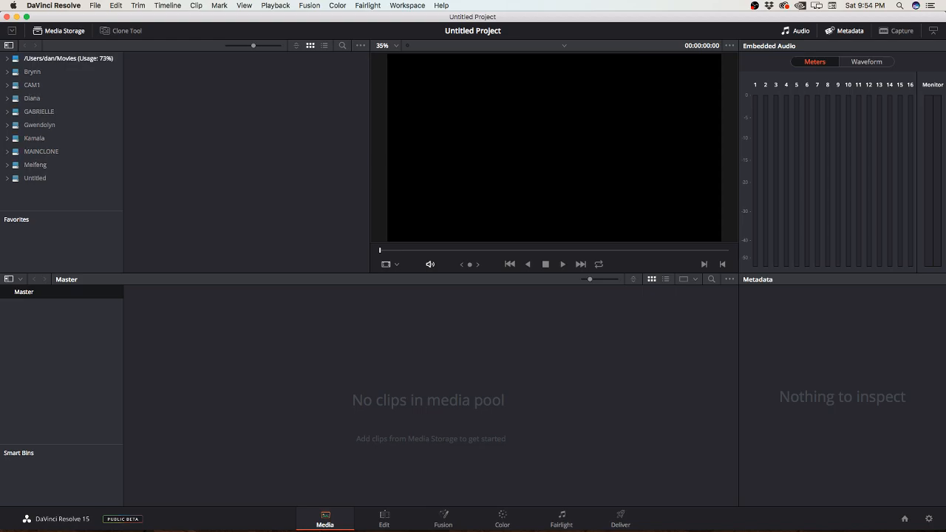
pyautogui.click(68, 58)
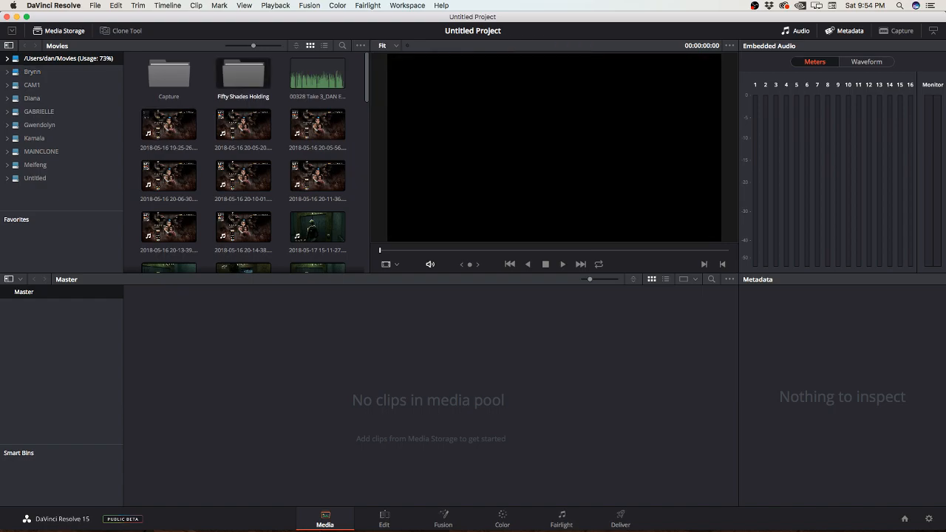
pyautogui.moveTo(244, 74); pyautogui.dragTo(84, 351)
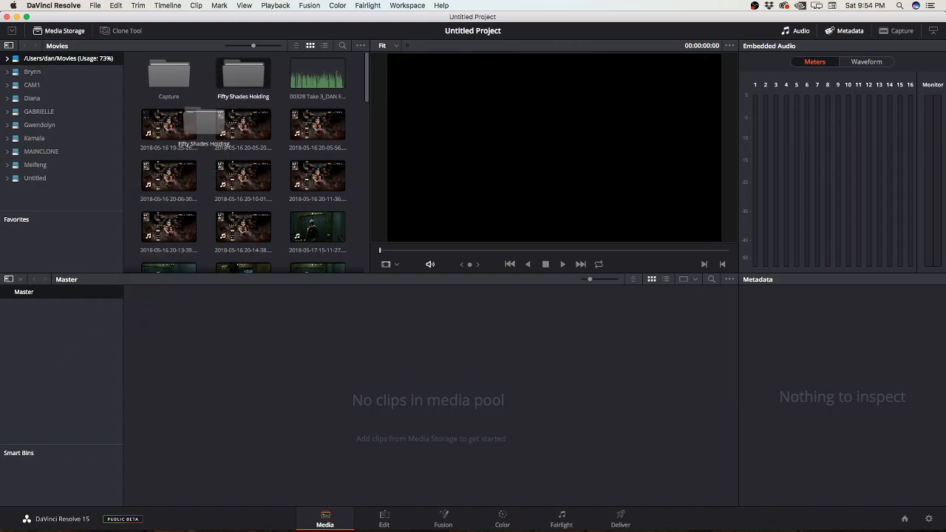
pyautogui.moveTo(240, 75); pyautogui.dragTo(54, 375)
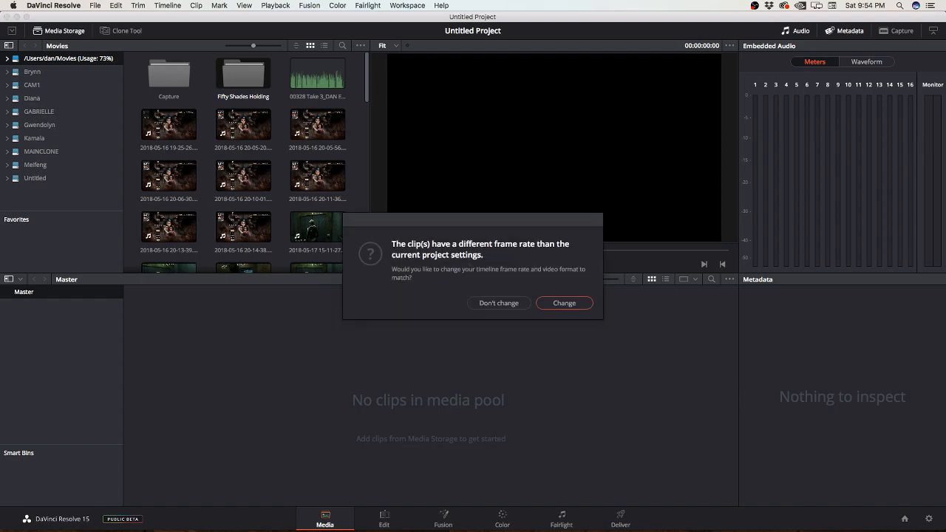
pyautogui.click(555, 304)
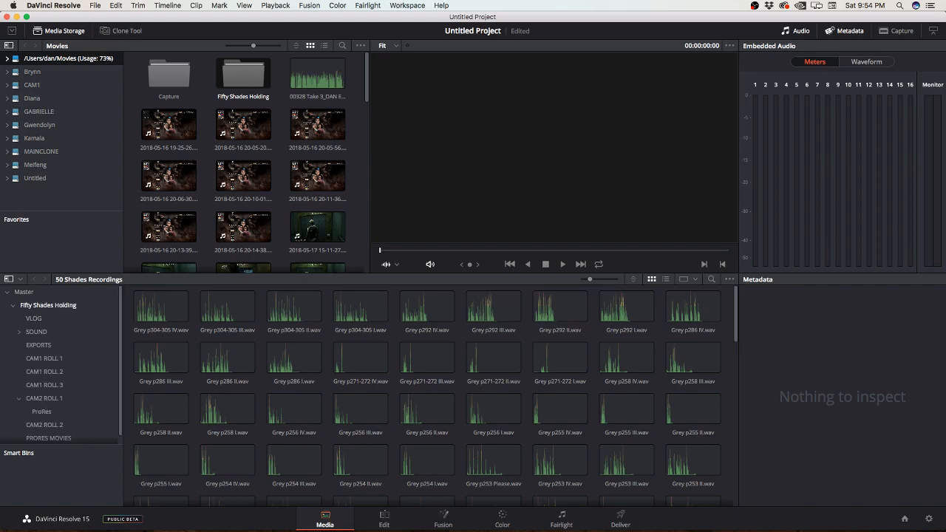
# Step: Inspect the contents of the imported VLOG, SOUND, CAM1 ROLL 1, CAM1 ROLL 2 and CAM1 ROLL 3 bins
pyautogui.moveTo(532, 510)
pyautogui.click(34, 318)
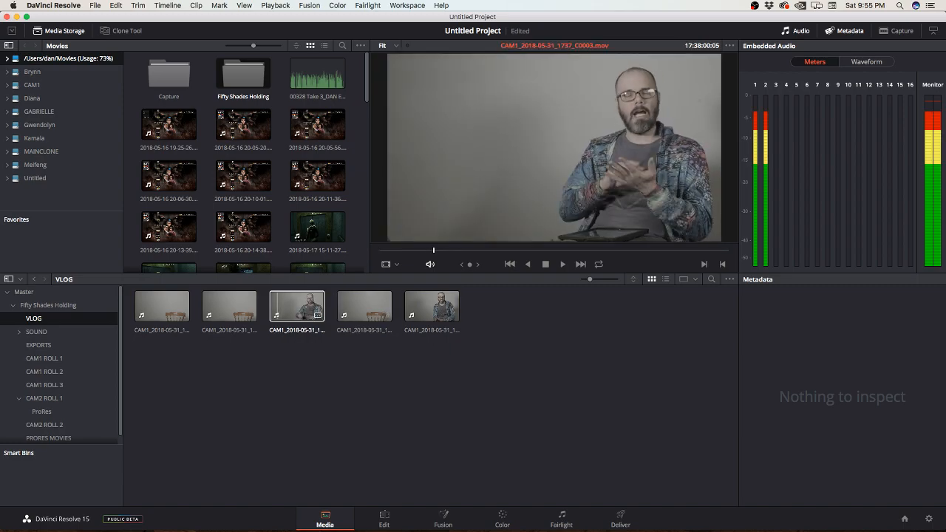
pyautogui.click(37, 332)
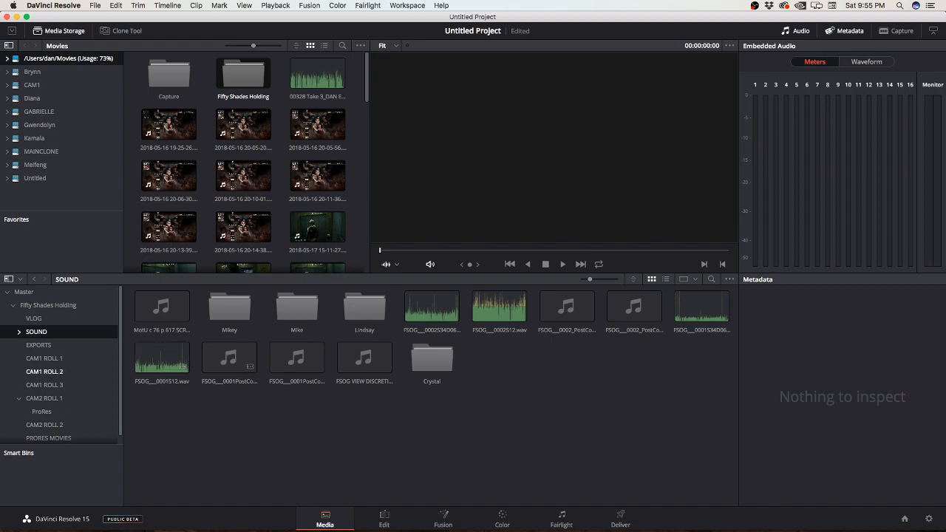
pyautogui.click(45, 358)
pyautogui.click(44, 372)
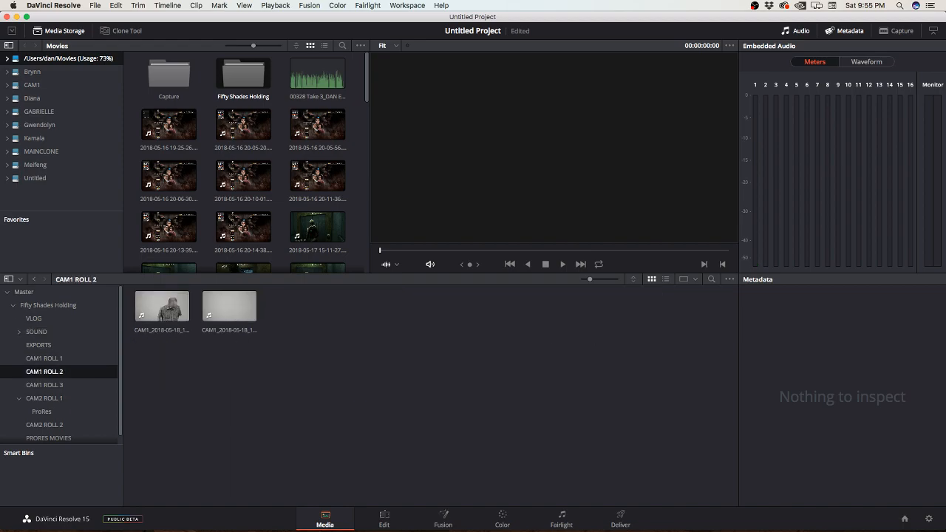
pyautogui.click(44, 386)
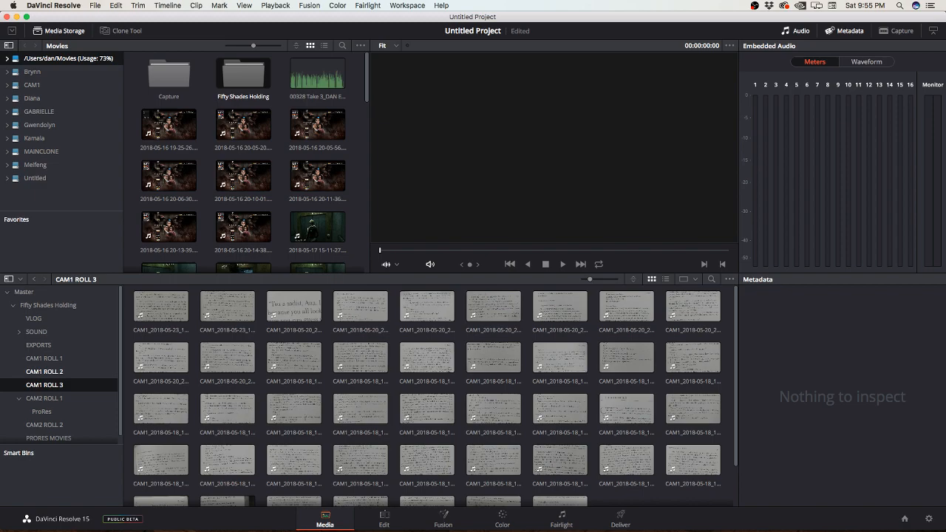
pyautogui.scroll(-1, 59, 366)
# Step: Preview the first two clips in the CAM2 ROLL 1 bin and check their metadata
pyautogui.click(45, 390)
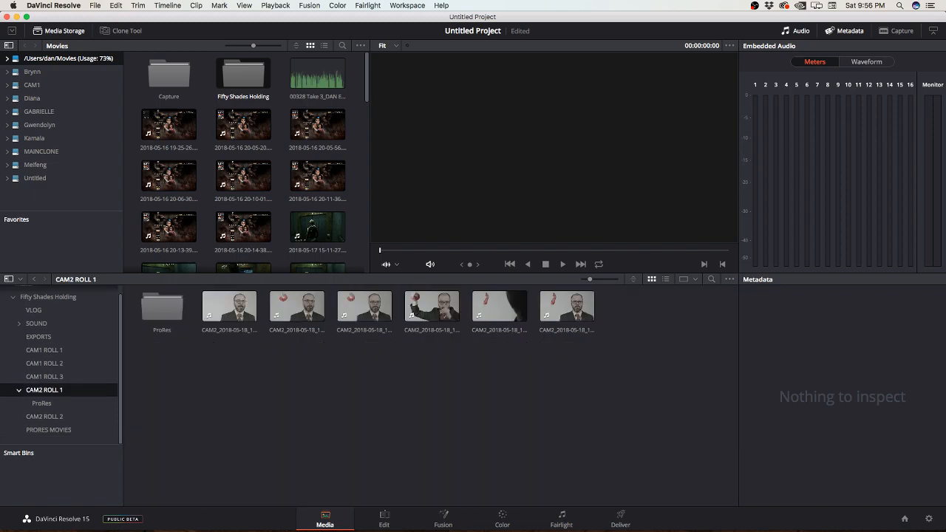
pyautogui.click(250, 315)
pyautogui.click(237, 307)
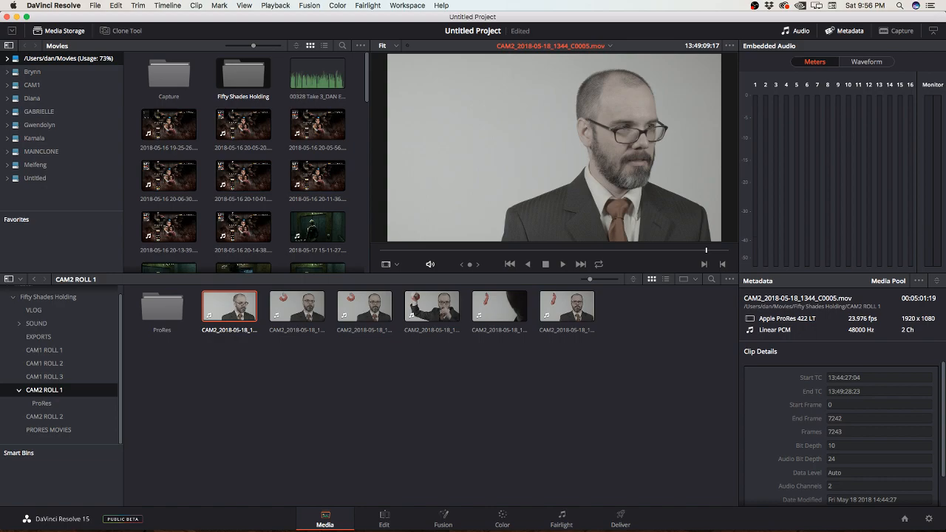
pyautogui.click(290, 307)
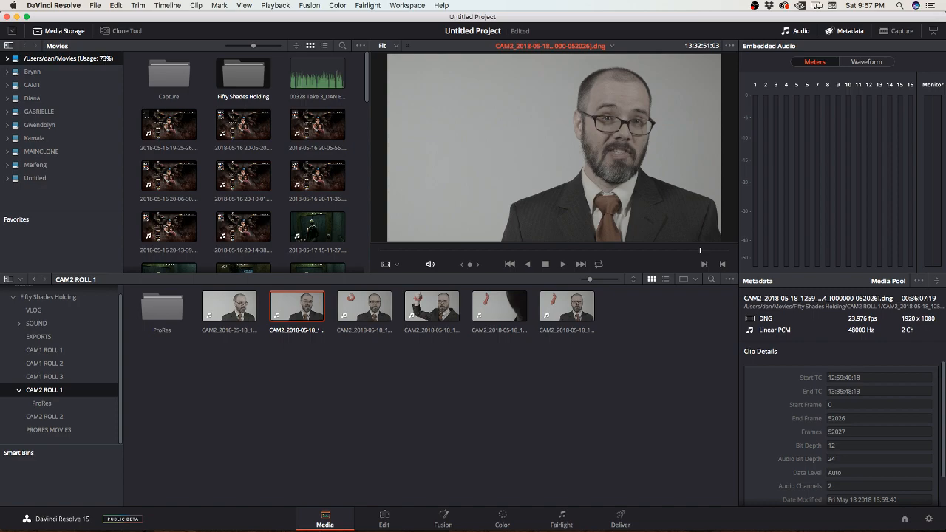
# Step: Switch to Finder and find CAM2_2018-05-18_1344_C0005.mov in the CAM2 ROLL 1 folder of Movies > Fifty Shades Holding
pyautogui.press('super+Tab')
pyautogui.press('super+Tab')
pyautogui.press('super+Tab')
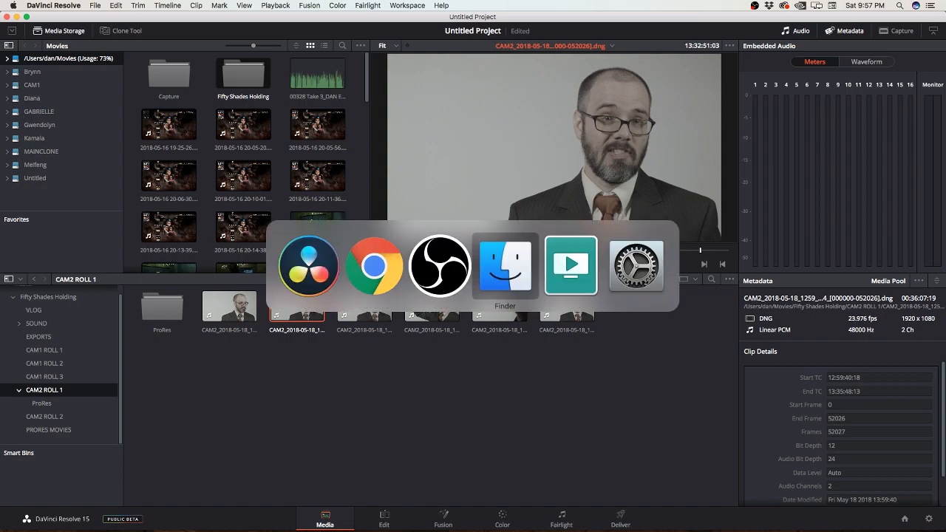
pyautogui.moveTo(0, 113); pyautogui.dragTo(423, 99)
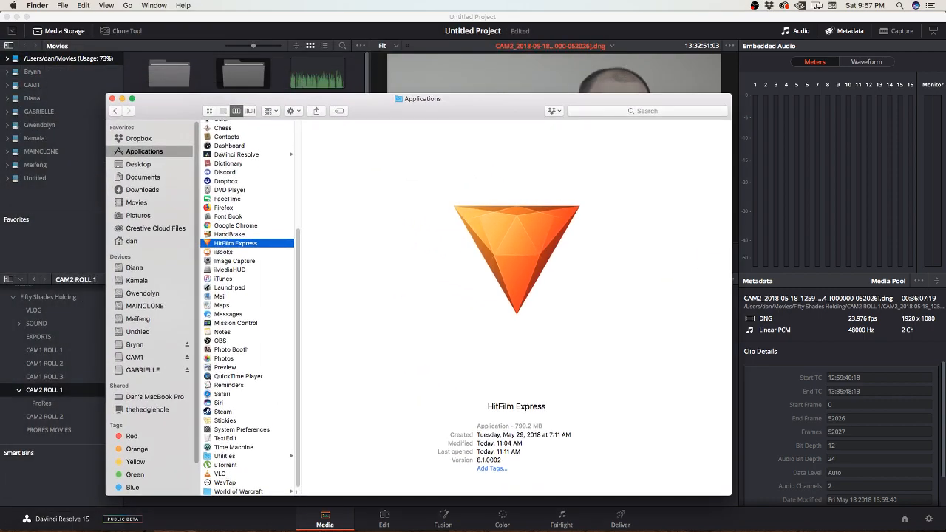
pyautogui.click(137, 202)
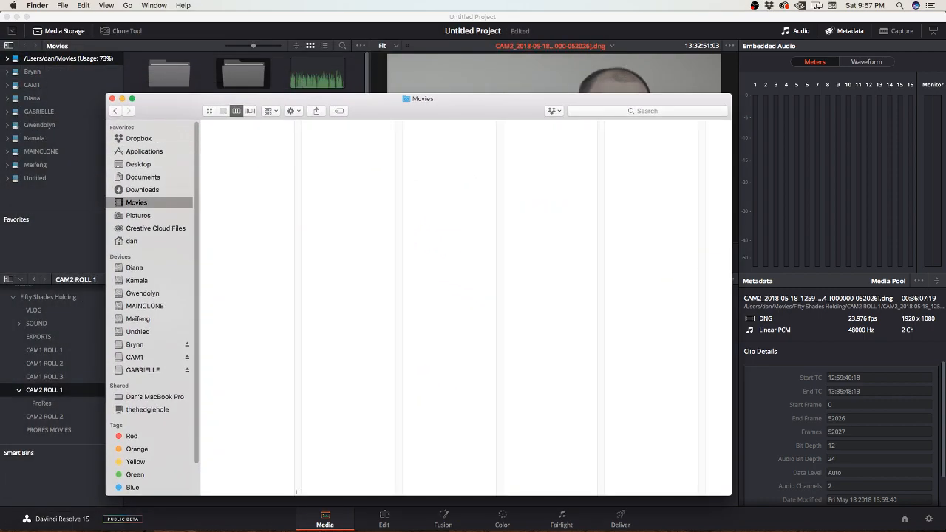
pyautogui.scroll(-5, 248, 308)
pyautogui.click(243, 482)
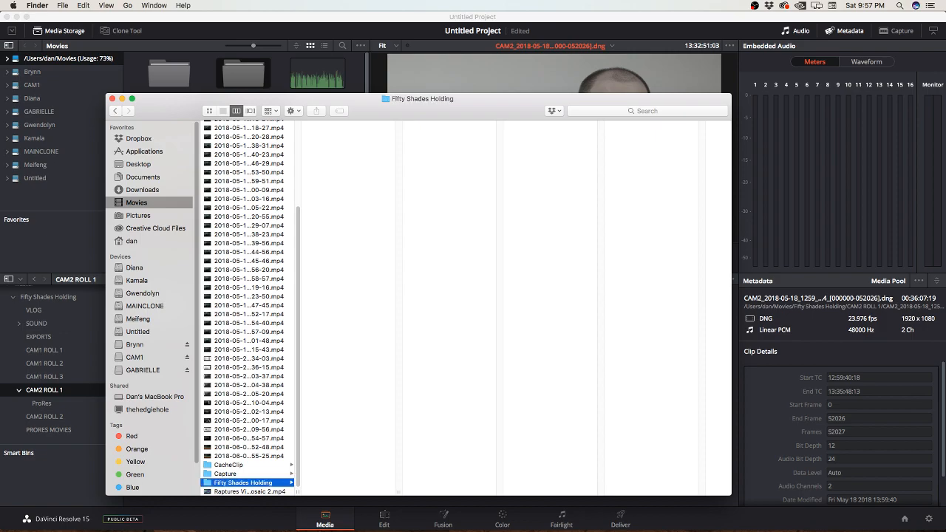
pyautogui.click(335, 151)
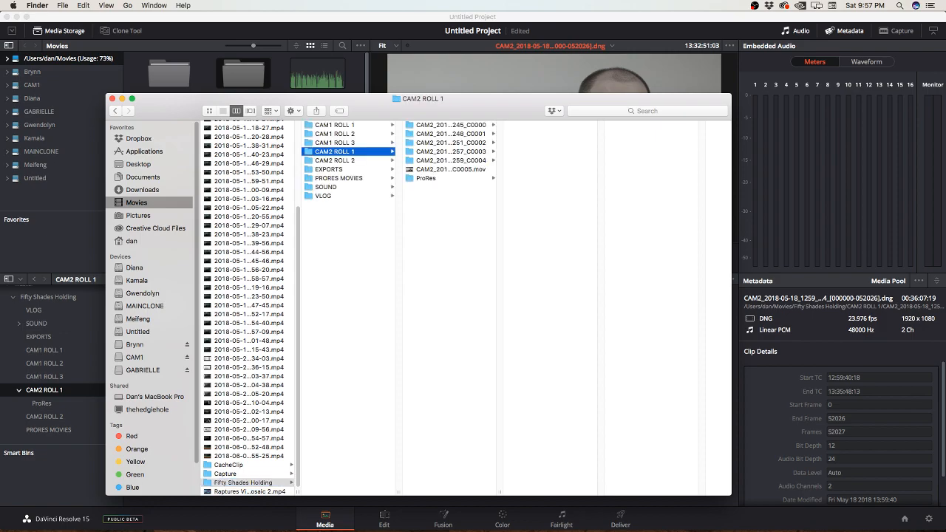
pyautogui.click(450, 169)
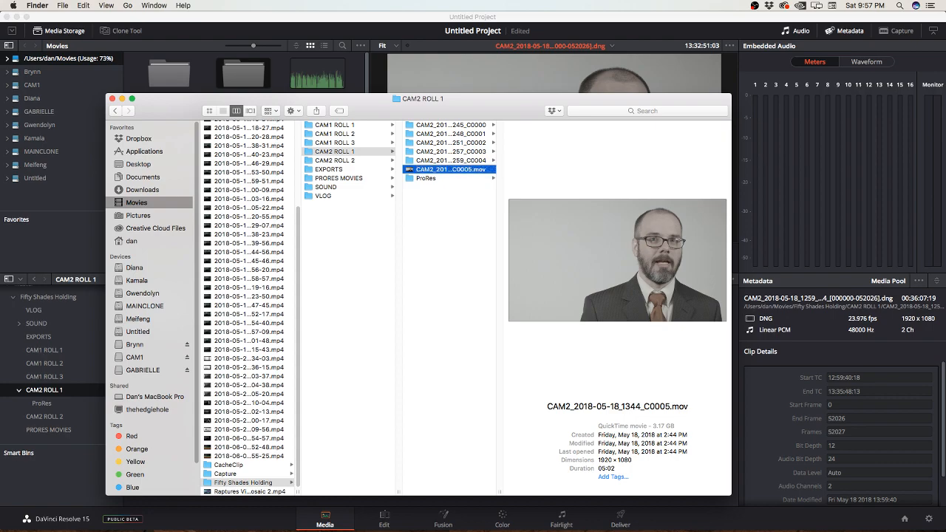
pyautogui.moveTo(618, 261)
pyautogui.press('Left')
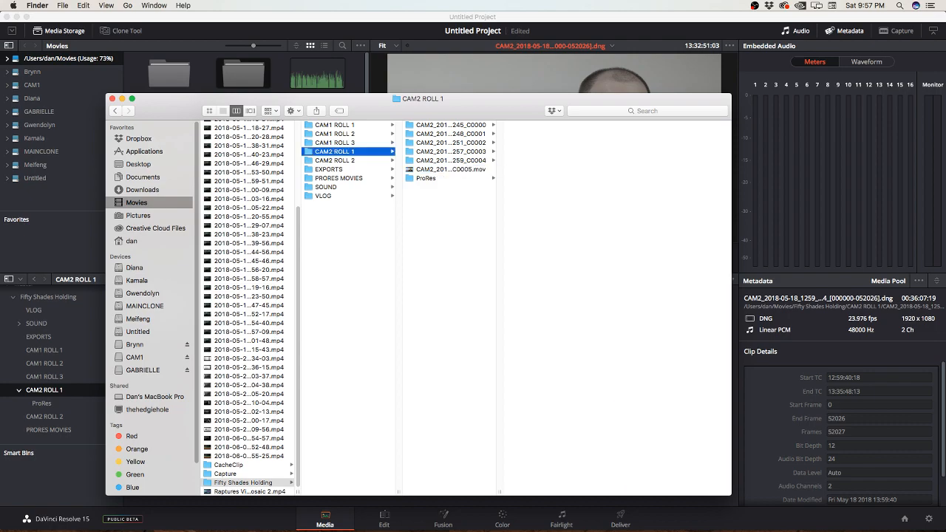
pyautogui.press('Right')
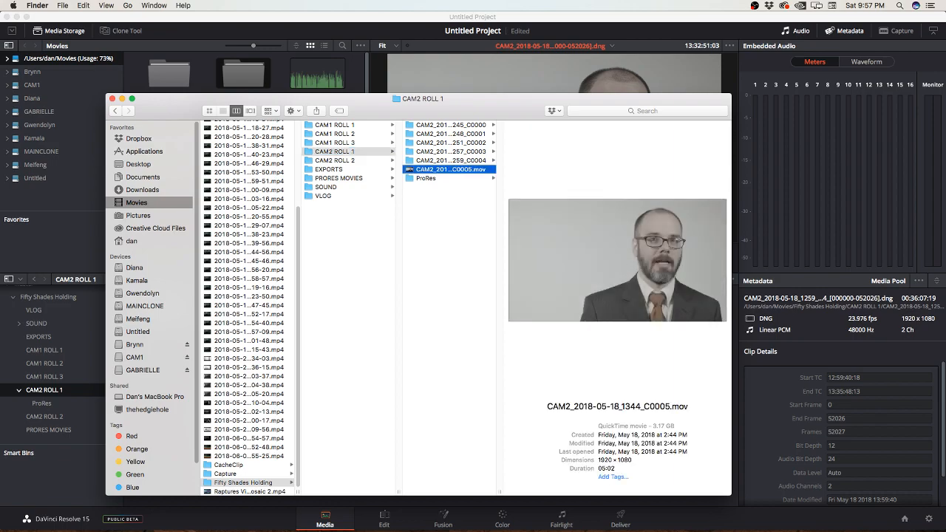
# Step: Examine the DNG frame files in the CAM2_2018-05-18_1248_C0001 folder, widening the folder column to show full names
pyautogui.press('Up')
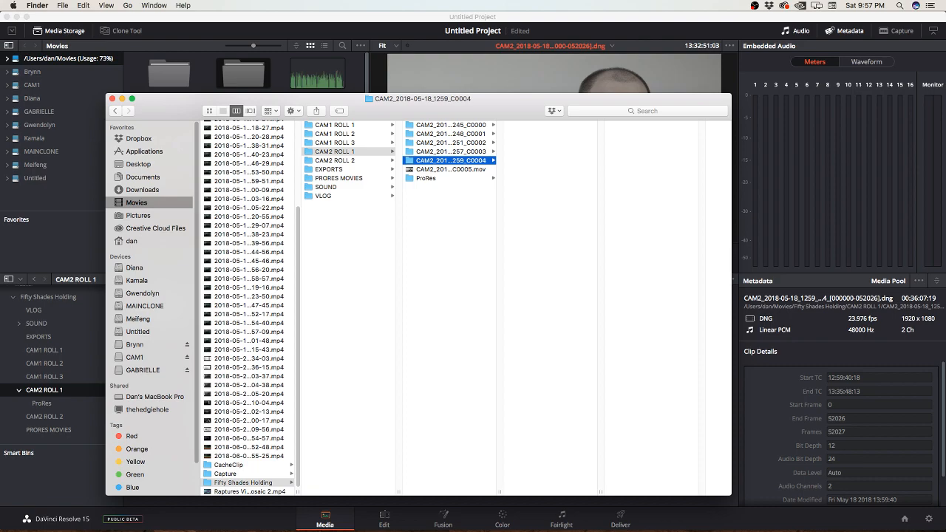
pyautogui.press('Up')
pyautogui.press('Up')
pyautogui.press('Up')
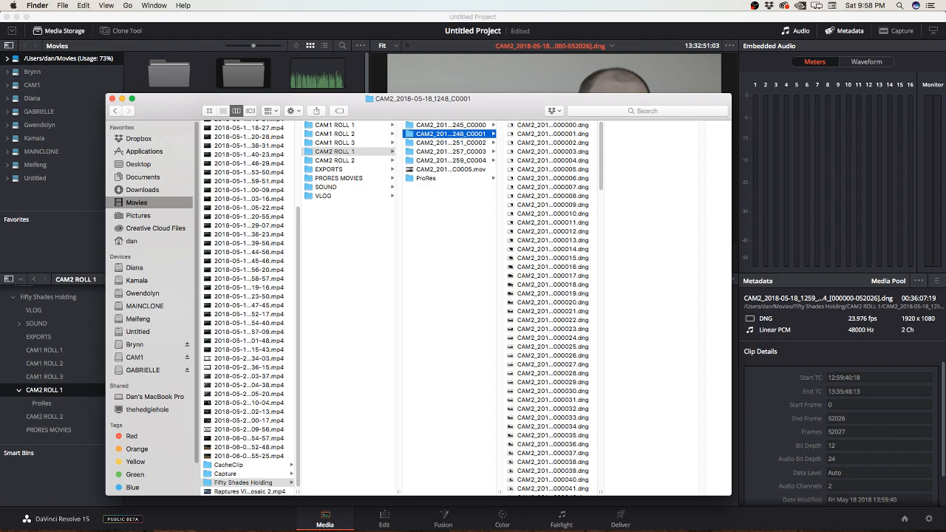
pyautogui.scroll(-20, 553, 307)
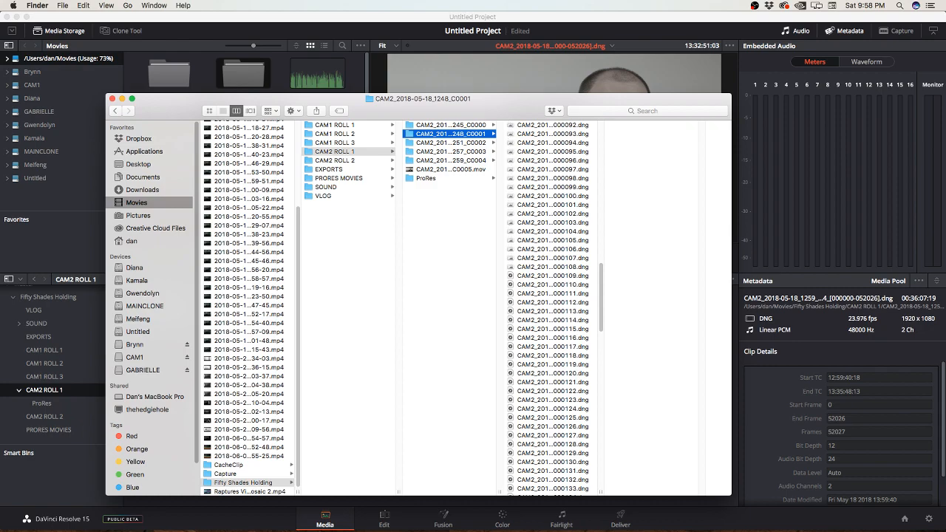
pyautogui.scroll(20, 553, 307)
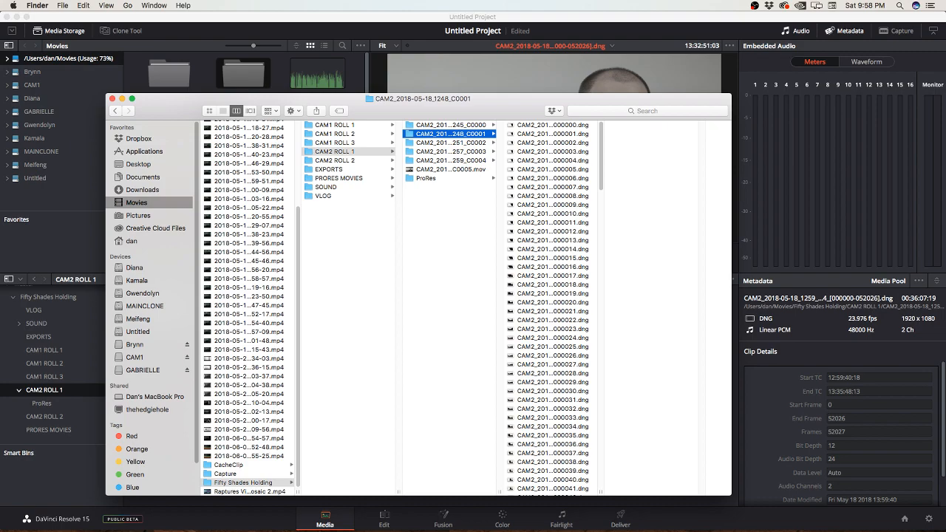
pyautogui.moveTo(500, 491); pyautogui.dragTo(552, 492)
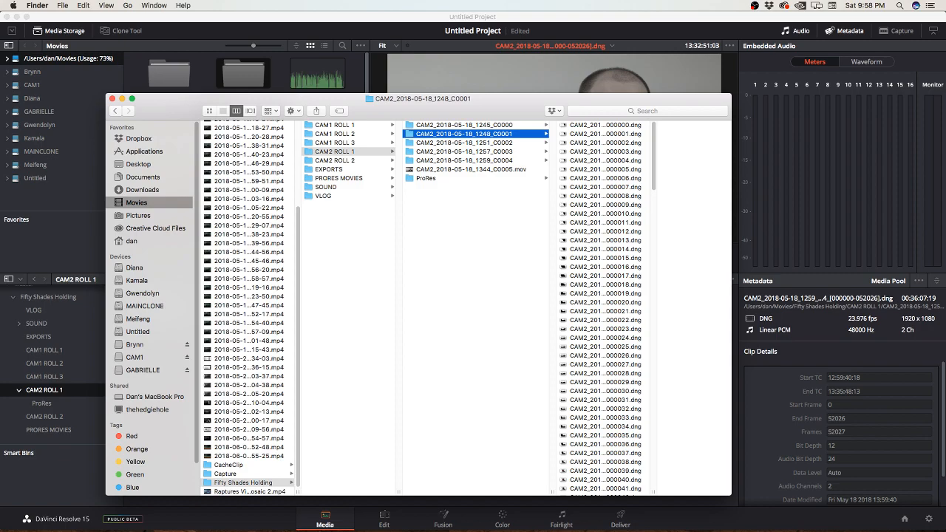
pyautogui.moveTo(418, 98); pyautogui.dragTo(374, 96)
pyautogui.scroll(-20, 562, 306)
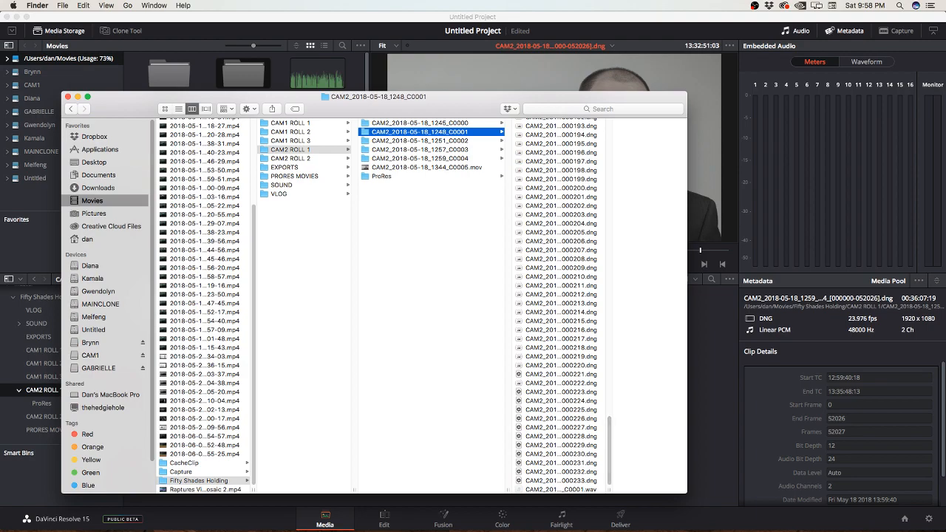
# Step: Look through the 1251_C0002, 1257_C0003 and 1259_C0004 clip folders down to their last files
pyautogui.click(420, 140)
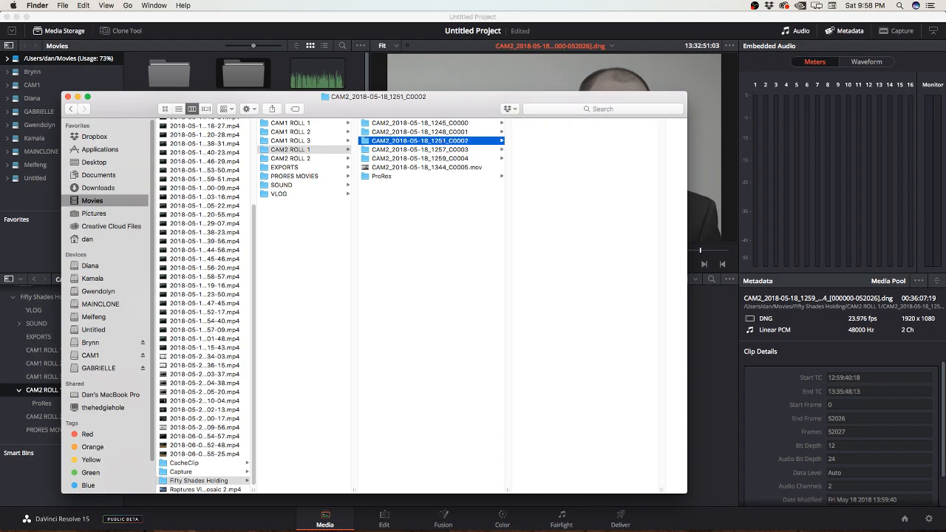
pyautogui.scroll(-7, 584, 306)
pyautogui.moveTo(662, 130); pyautogui.dragTo(663, 482)
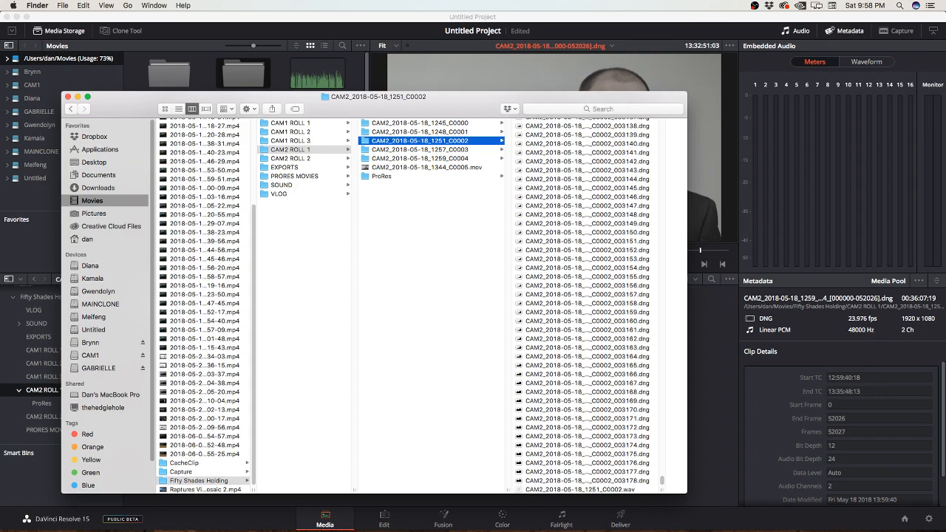
pyautogui.click(420, 150)
pyautogui.moveTo(663, 123); pyautogui.dragTo(663, 481)
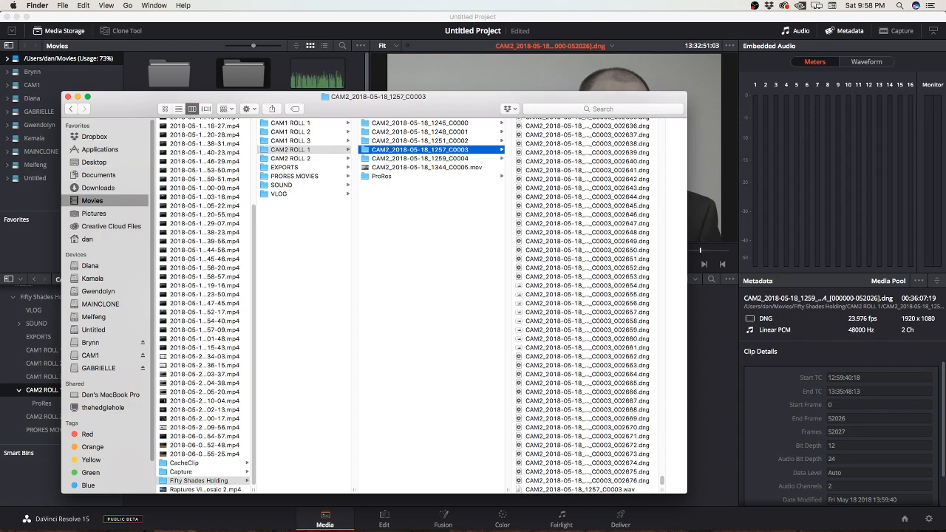
pyautogui.click(420, 158)
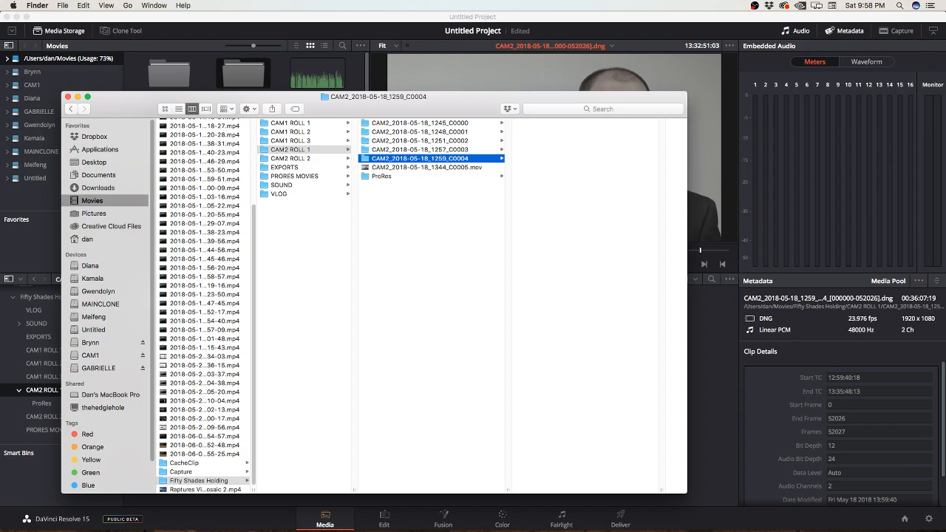
pyautogui.moveTo(663, 124); pyautogui.dragTo(662, 481)
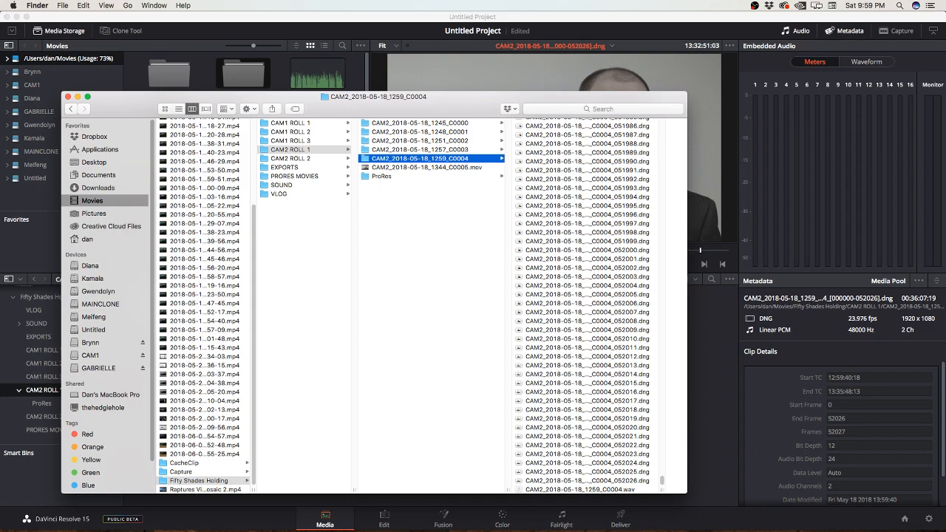
# Step: Preview frame CAM2_2018-05-18_1259_C0004_024391.dng from the middle of the 1259_C0004 folder at full size, then close the preview
pyautogui.scroll(20, 587, 306)
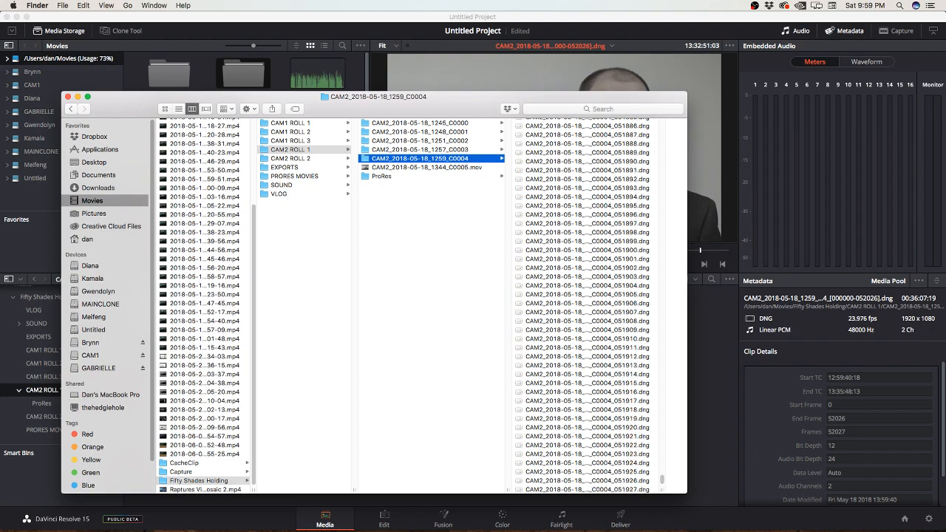
pyautogui.scroll(20, 588, 306)
pyautogui.scroll(20, 587, 306)
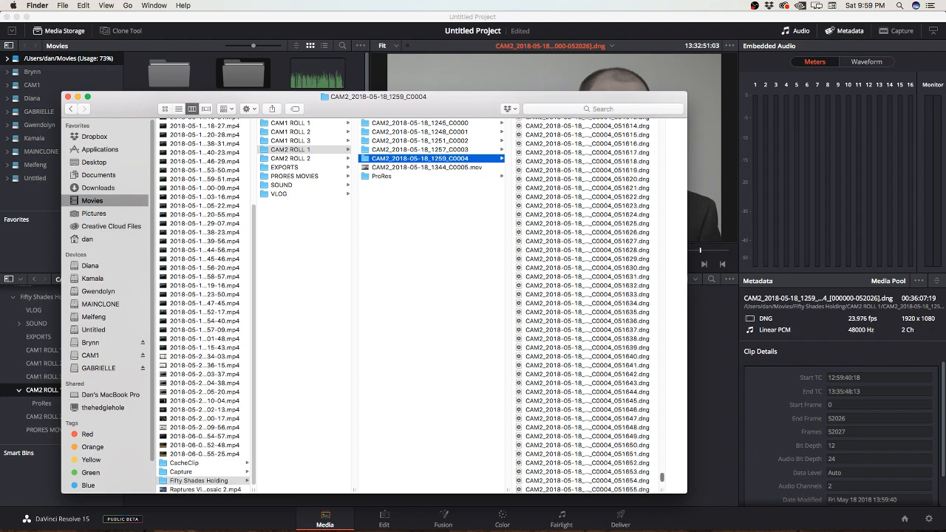
pyautogui.moveTo(663, 477); pyautogui.dragTo(663, 291)
pyautogui.click(588, 292)
pyautogui.click(587, 264)
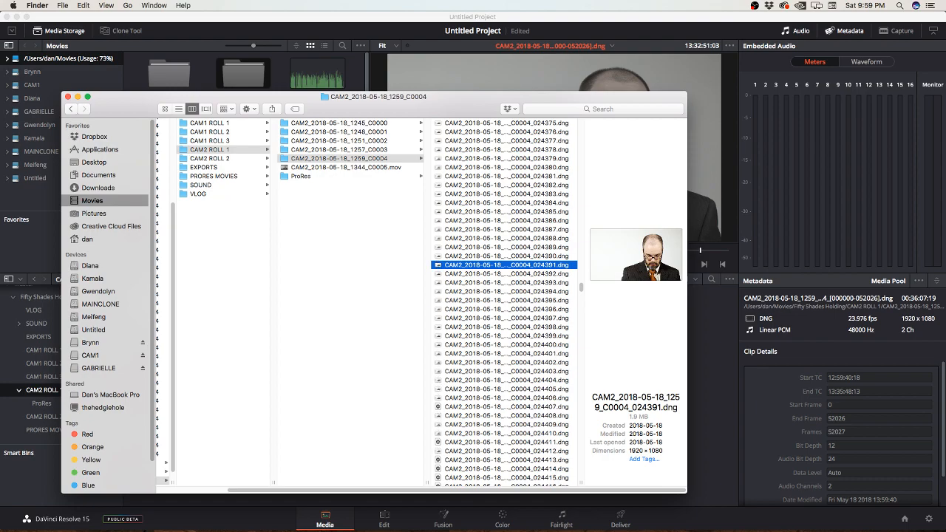
pyautogui.press('Return')
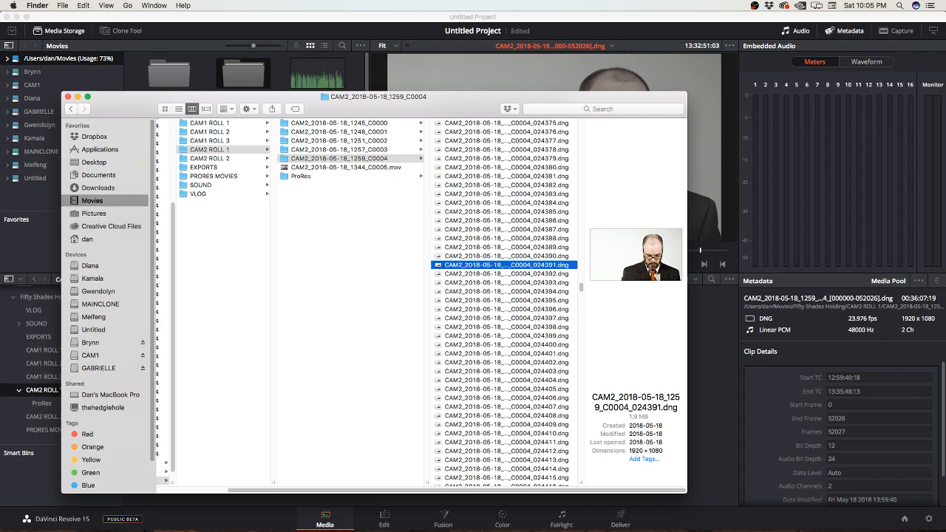
pyautogui.press('space')
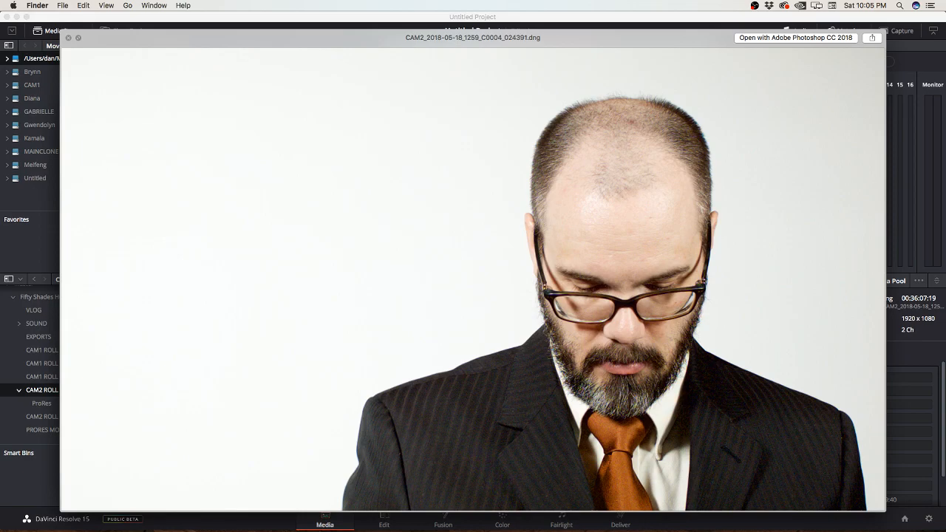
pyautogui.press('space')
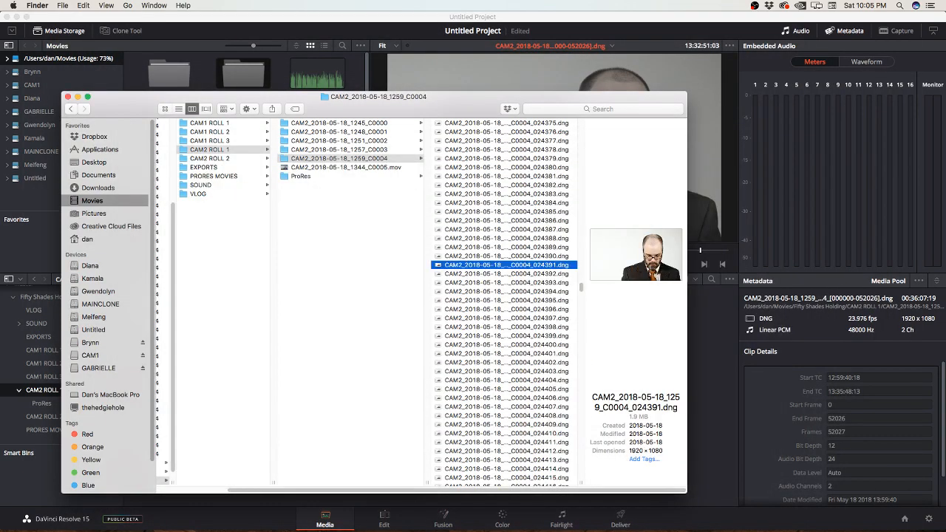
pyautogui.press('space')
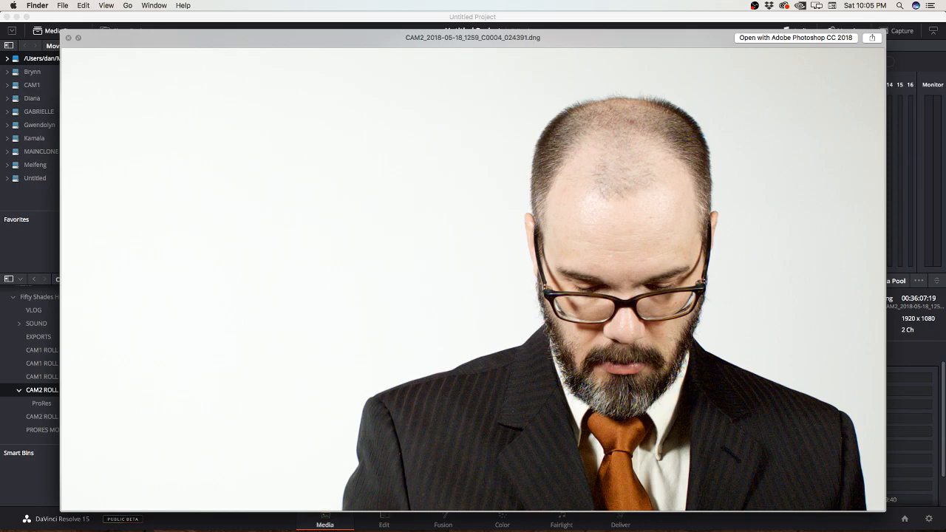
pyautogui.press('space')
# Step: Step back through the preceding frames to 024386.dng and compare them with frame 024632.dng further down the sequence
pyautogui.press('Up')
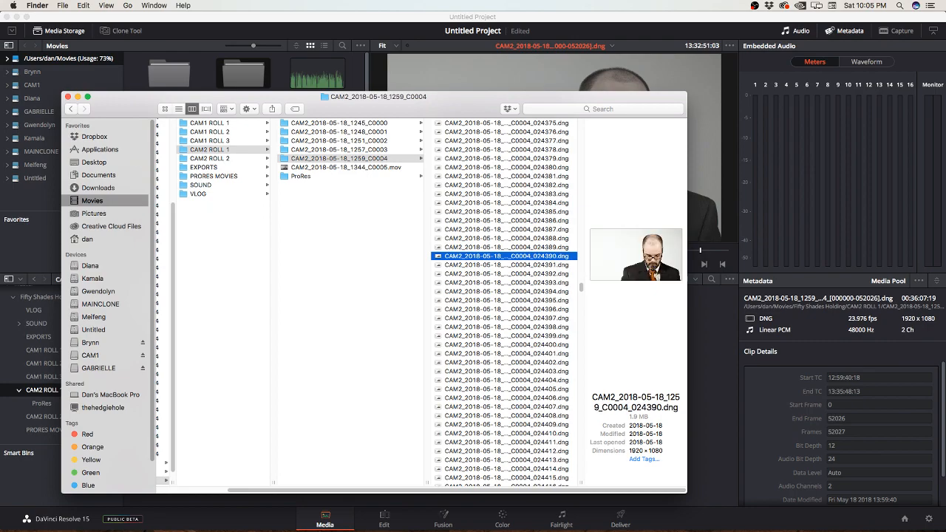
pyautogui.press('Up')
pyautogui.press('Up')
pyautogui.press('Up')
pyautogui.press('Up')
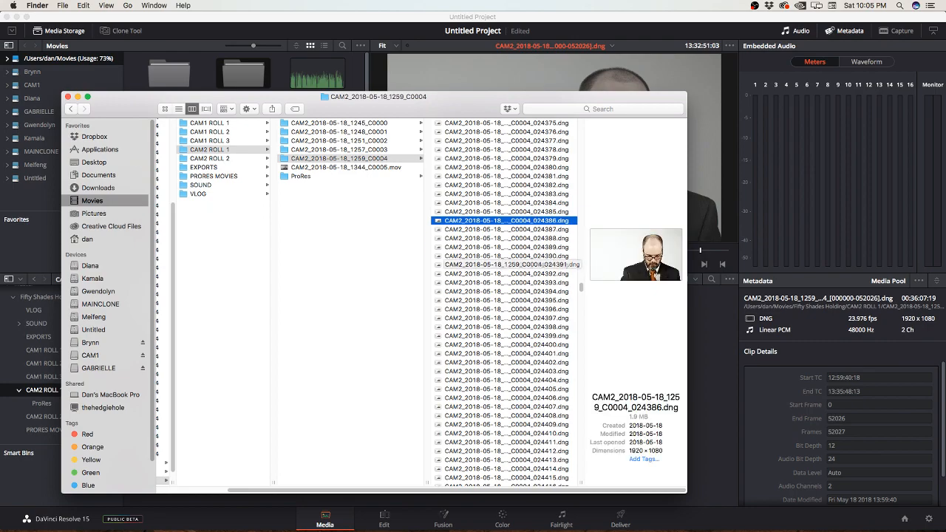
pyautogui.scroll(-15, 505, 296)
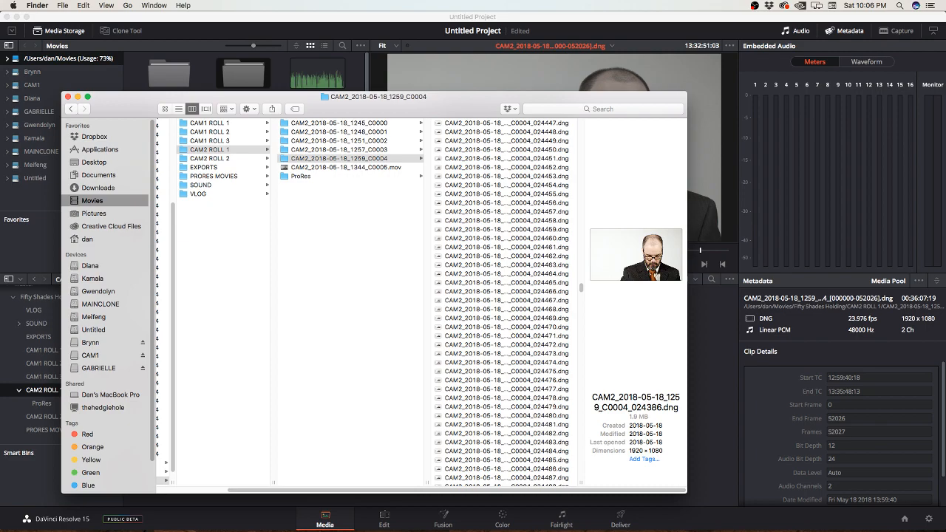
pyautogui.scroll(-20, 506, 362)
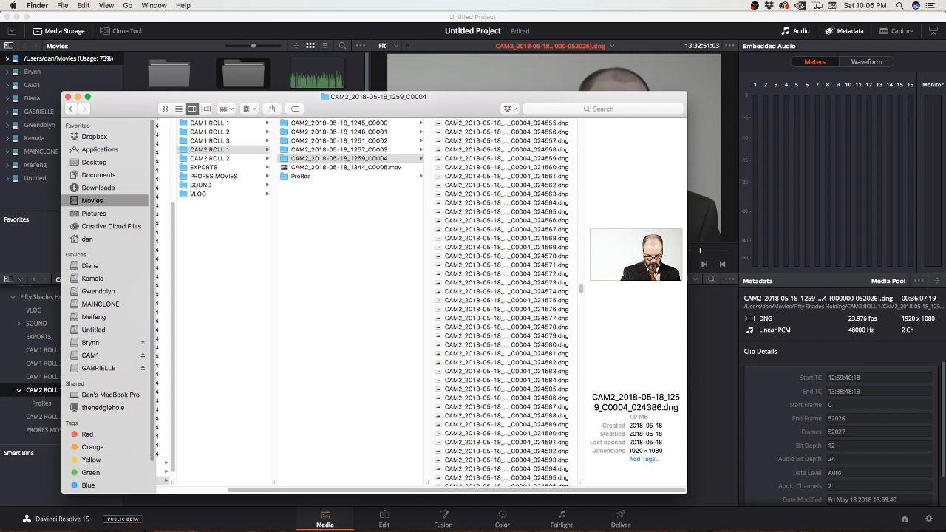
pyautogui.click(506, 363)
pyautogui.scroll(-6, 506, 362)
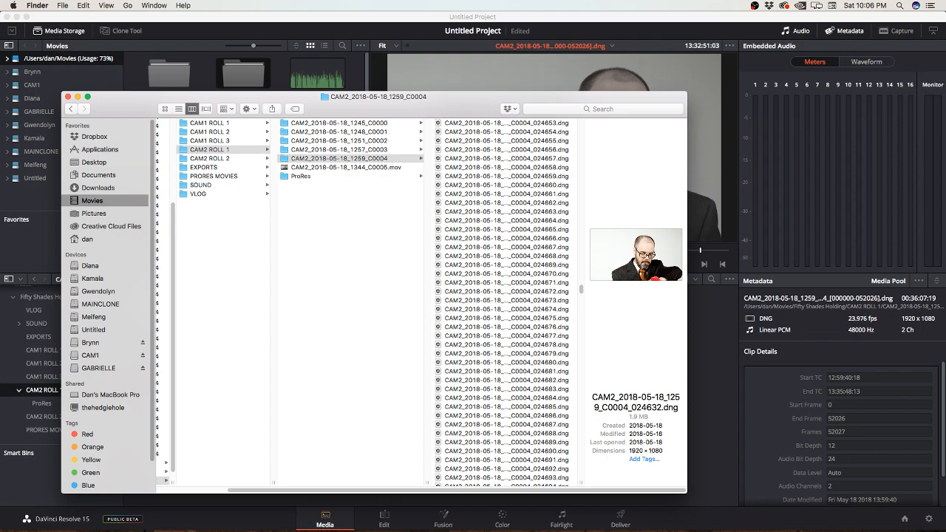
# Step: Return to DaVinci Resolve and show the clip names of the CAM1 ROLL 1 bin on the Edit page
pyautogui.click(712, 384)
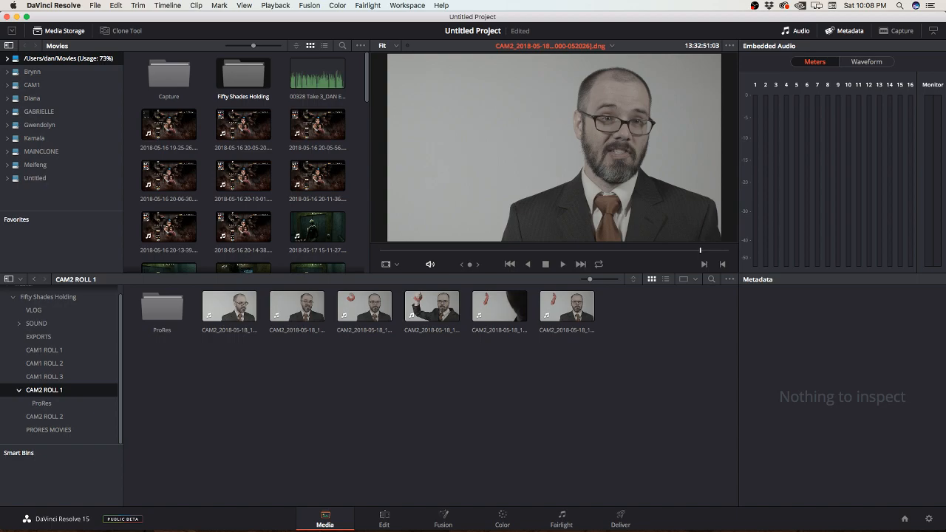
pyautogui.click(384, 519)
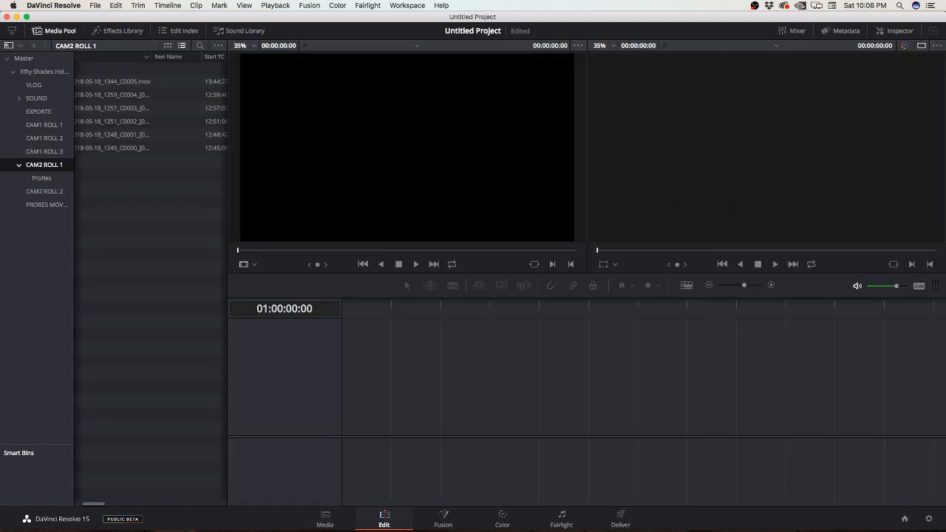
pyautogui.click(45, 125)
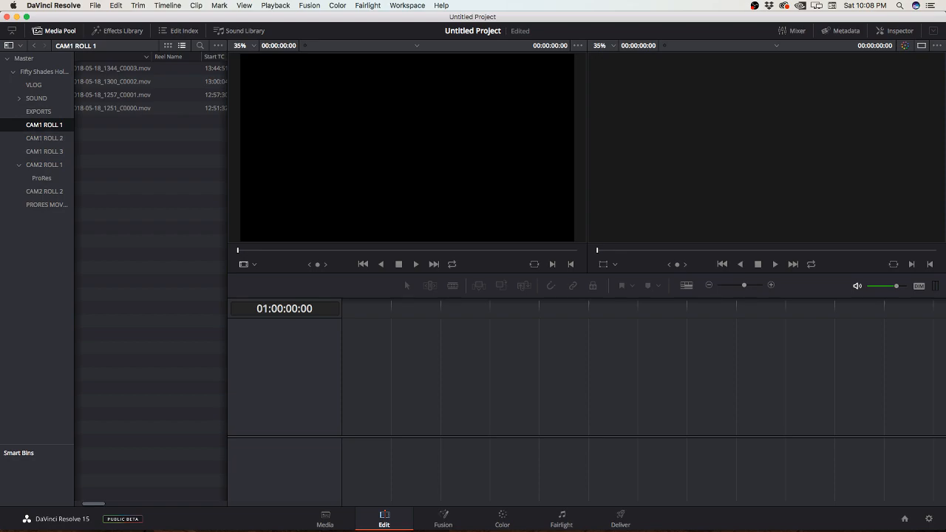
pyautogui.hscroll(-3, 151, 148)
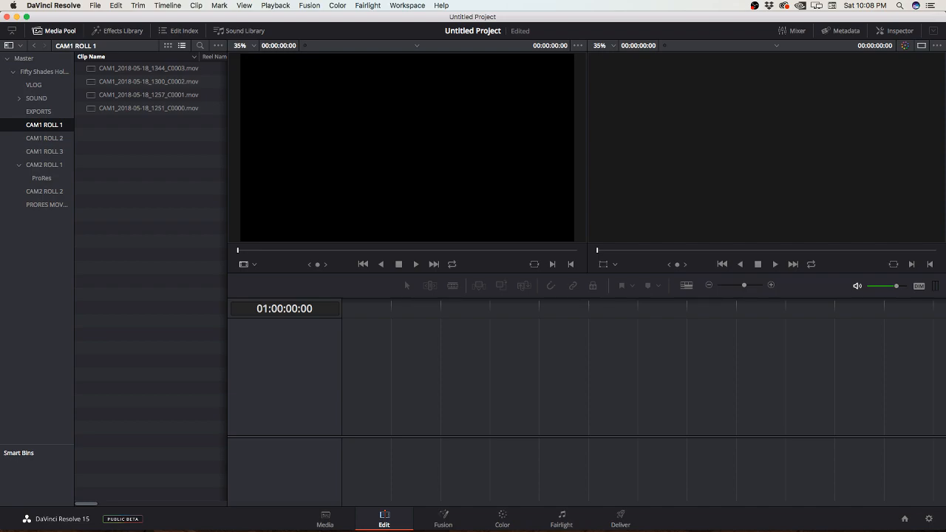
# Step: Compare the durations of the CAM1 ROLL 1 clips and place CAM1_2018-05-18_1300_C0002.mov at the start of a new timeline
pyautogui.moveTo(227, 281); pyautogui.dragTo(333, 281)
pyautogui.hscroll(5, 203, 280)
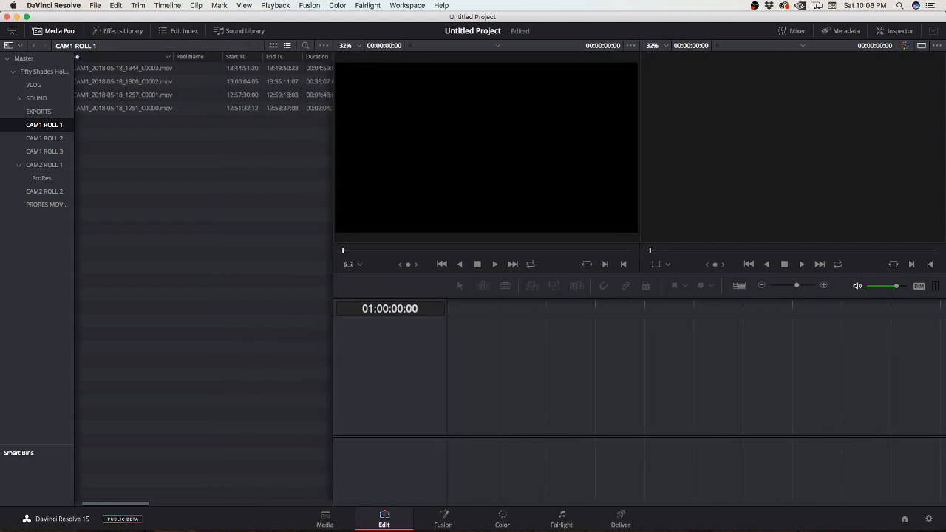
pyautogui.hscroll(8, 203, 281)
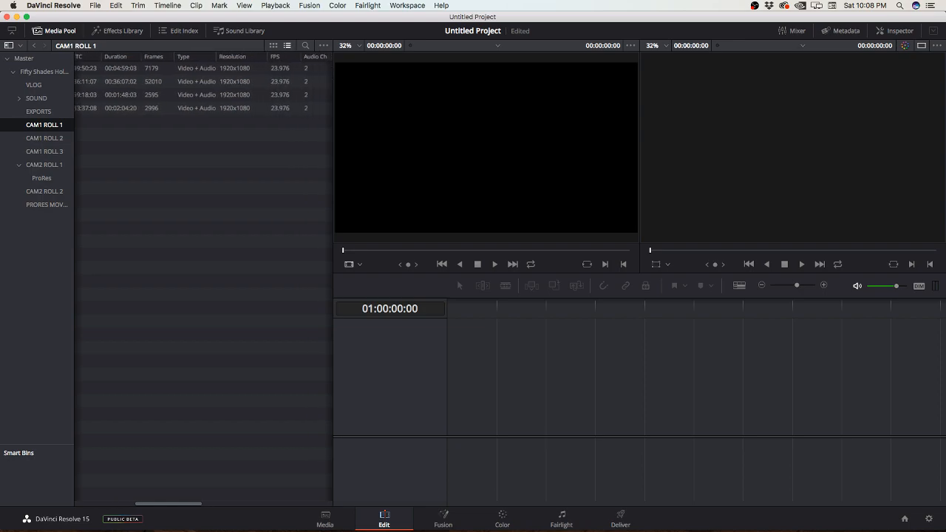
pyautogui.hscroll(5, 204, 281)
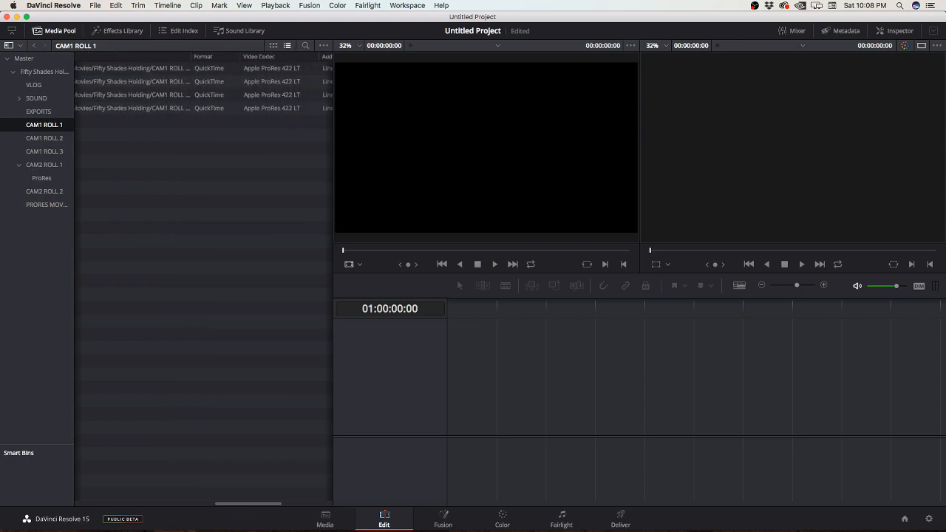
pyautogui.hscroll(-15, 204, 280)
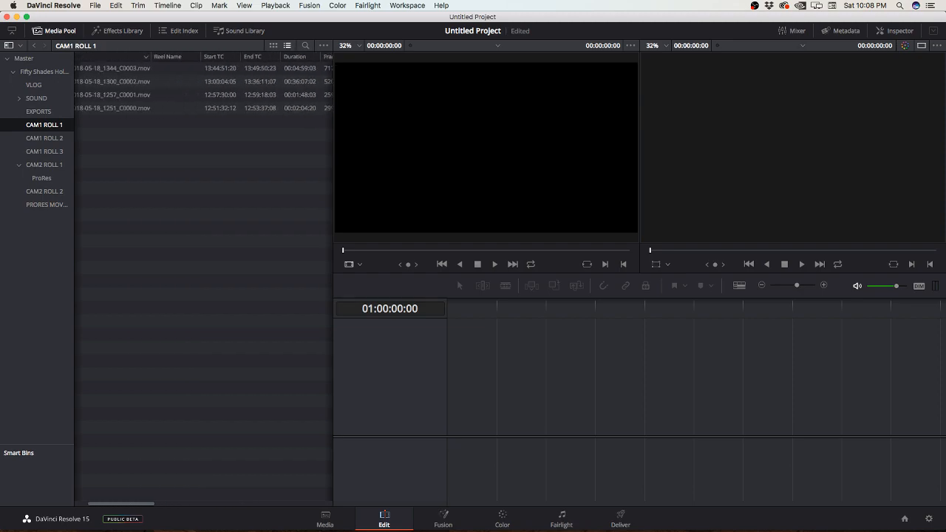
pyautogui.hscroll(4, 203, 281)
pyautogui.hscroll(1, 204, 281)
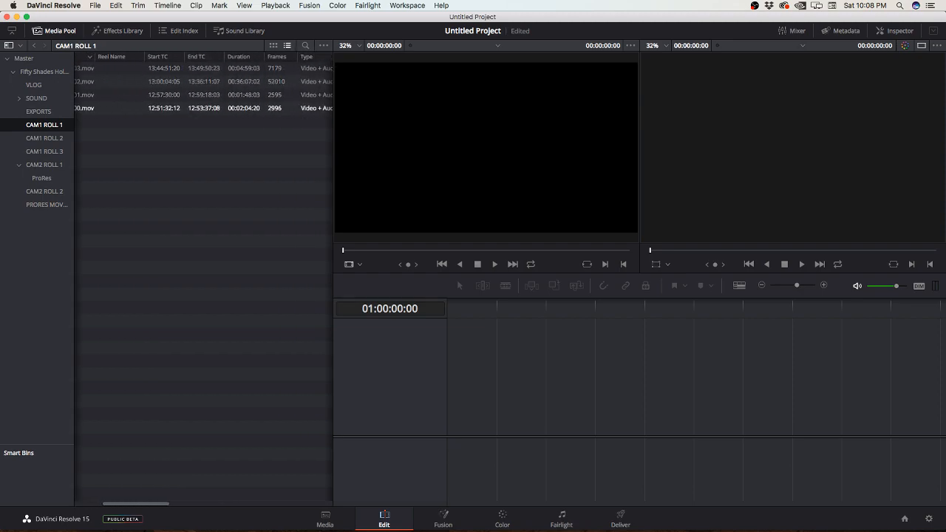
pyautogui.click(241, 81)
pyautogui.moveTo(132, 81); pyautogui.dragTo(467, 411)
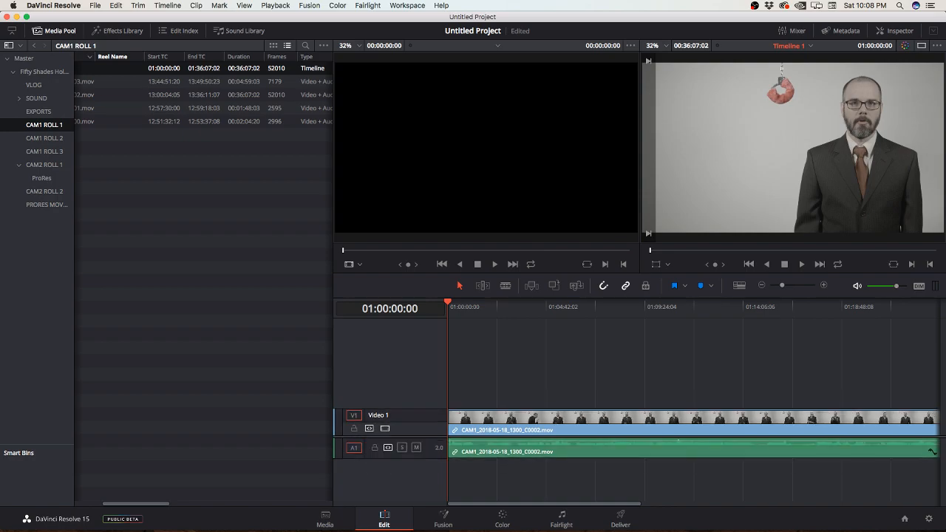
# Step: Add the CAM2_2018-05-18_1259_C0004 DNG clip from the CAM2 ROLL 1 bin to a second video track above the CAM1 clip
pyautogui.moveTo(333, 354); pyautogui.dragTo(200, 355)
pyautogui.moveTo(314, 303)
pyautogui.mouseDown()
pyautogui.moveTo(569, 303)
pyautogui.moveTo(315, 303)
pyautogui.mouseUp()
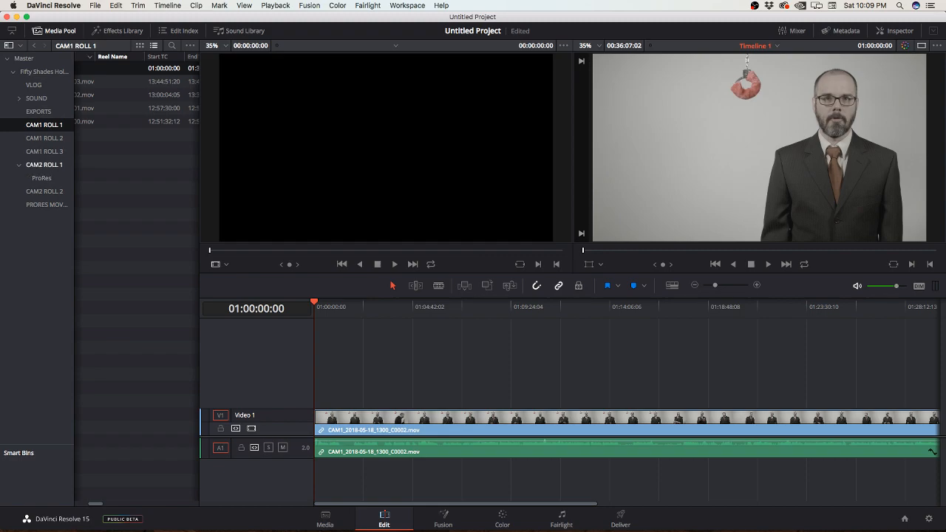
pyautogui.click(45, 165)
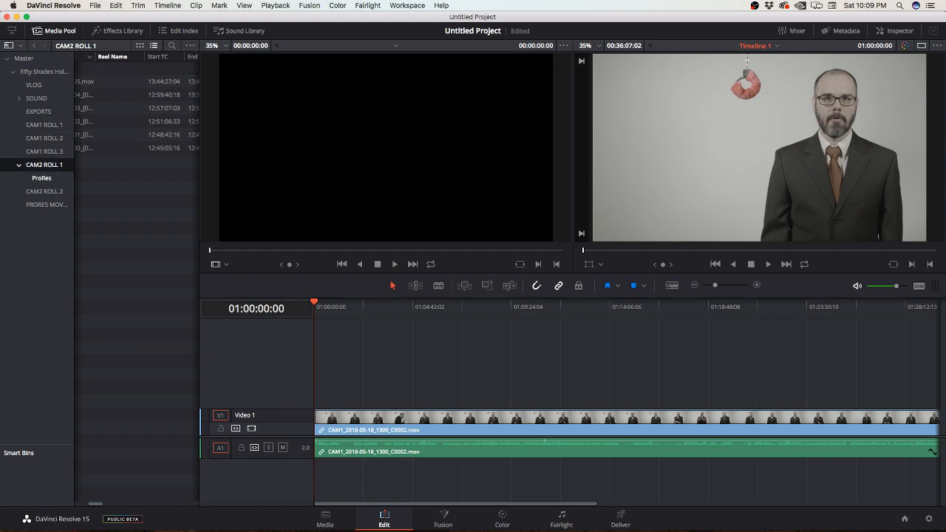
pyautogui.moveTo(200, 281); pyautogui.dragTo(272, 281)
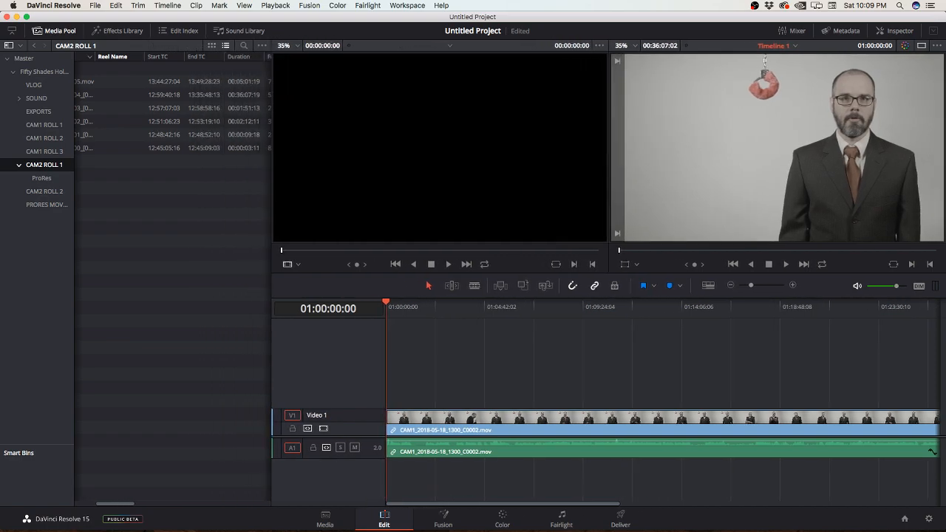
pyautogui.hscroll(-3, 173, 281)
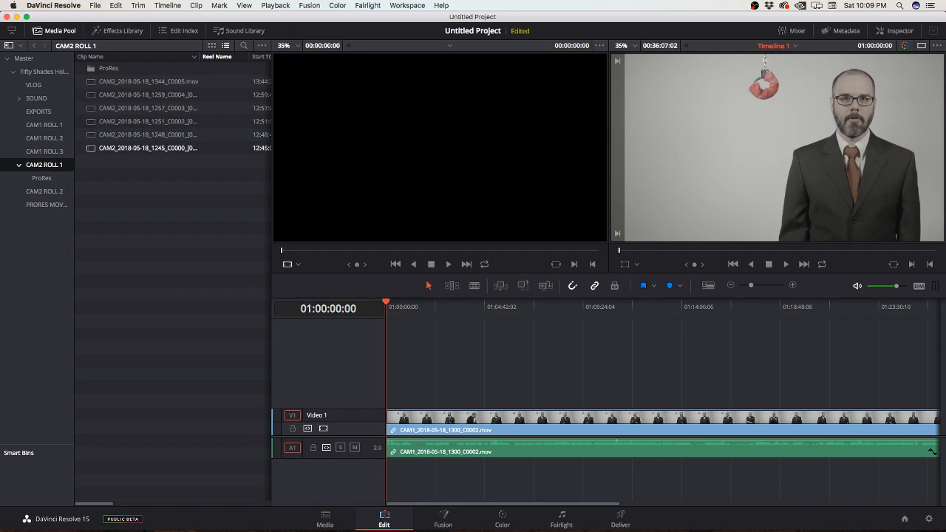
pyautogui.click(148, 96)
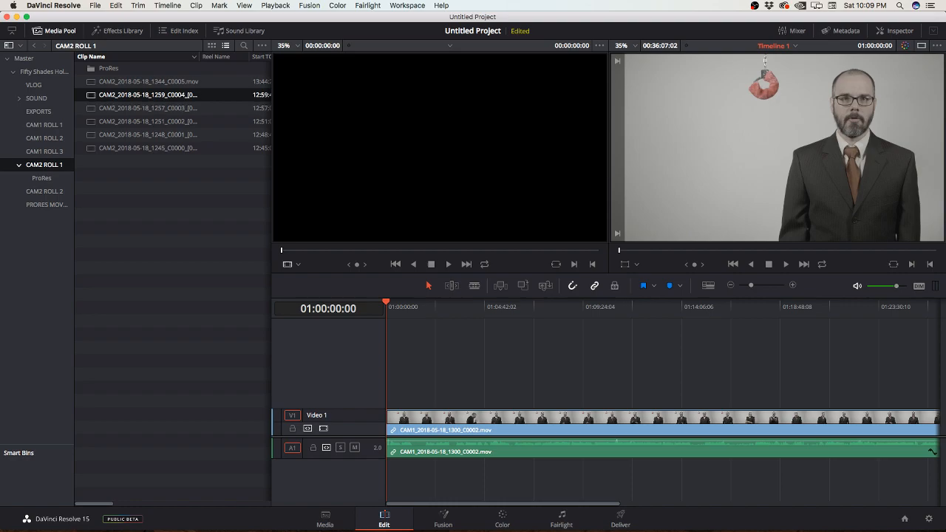
pyautogui.moveTo(148, 95); pyautogui.dragTo(414, 369)
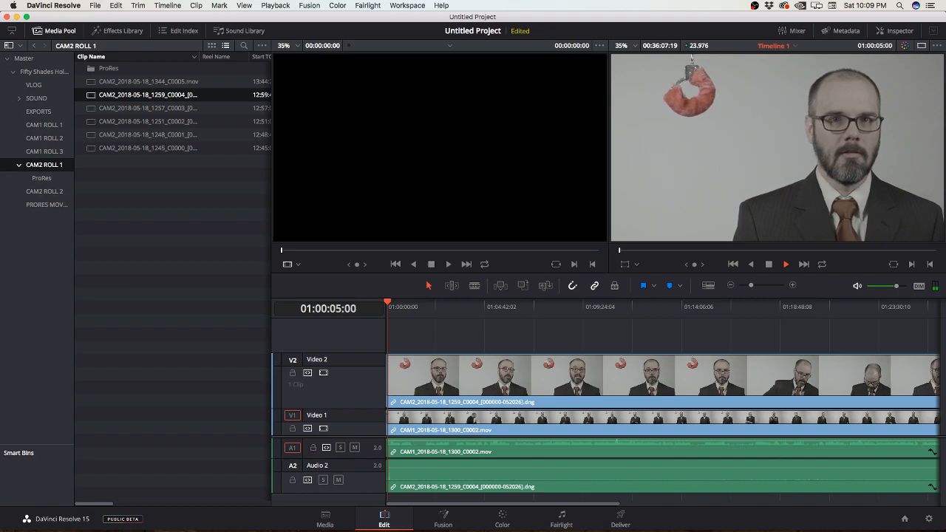
# Step: Reduce the heights of the Audio 2 and Video 2 tracks and return the playhead to the timeline start
pyautogui.moveTo(329, 493); pyautogui.dragTo(329, 480)
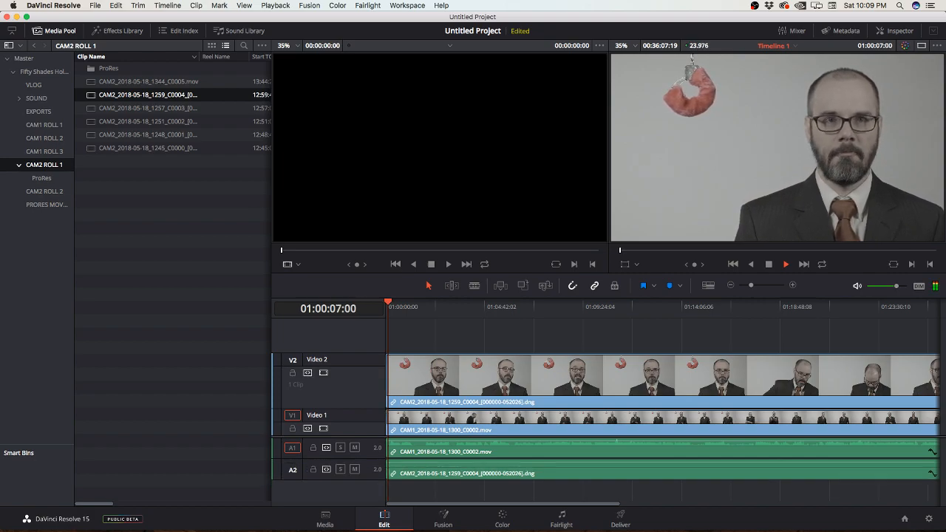
pyautogui.press('space')
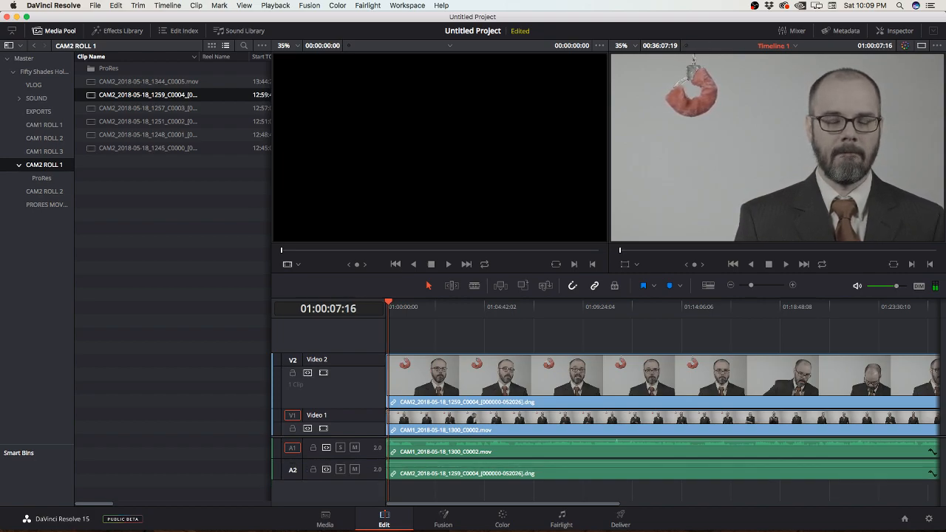
pyautogui.press('Home')
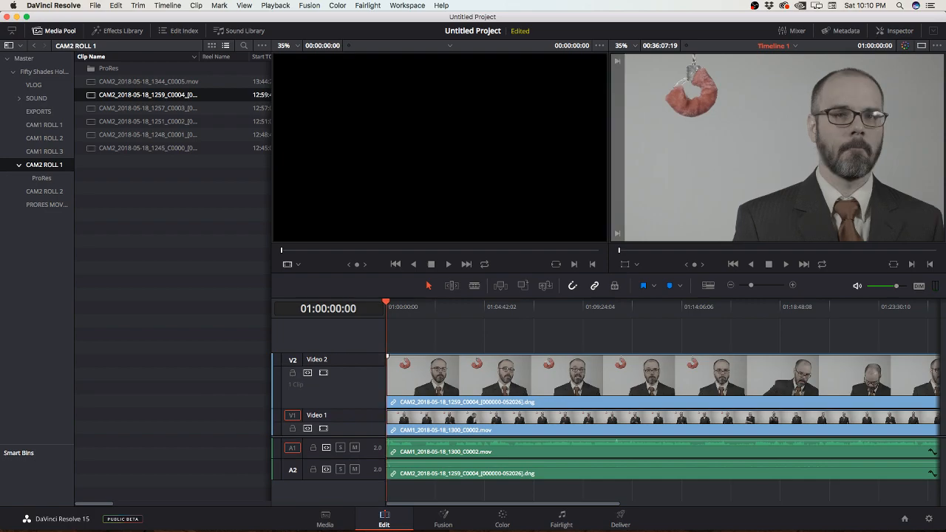
pyautogui.click(317, 360)
pyautogui.moveTo(329, 354); pyautogui.dragTo(329, 381)
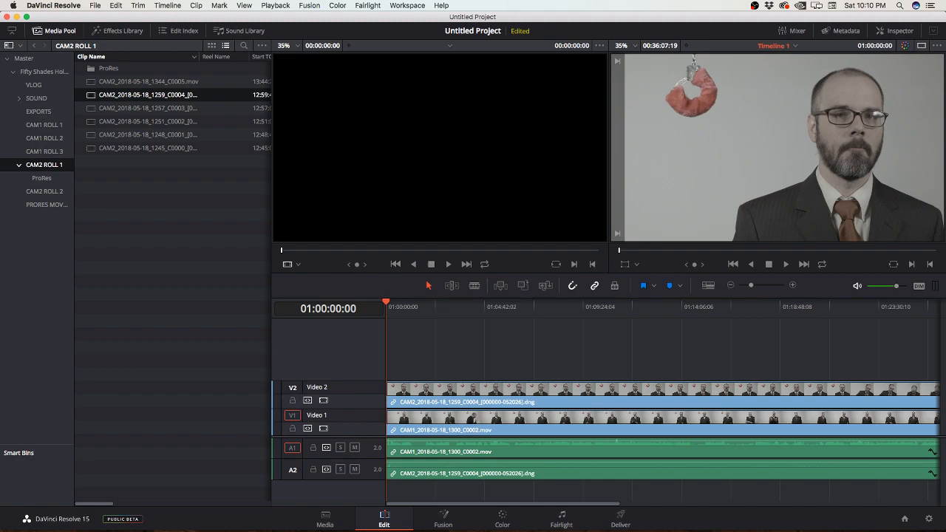
# Step: Disable the Video 2 track so that the CAM1 clip shows, and go back to the timeline start
pyautogui.moveTo(387, 303); pyautogui.dragTo(399, 304)
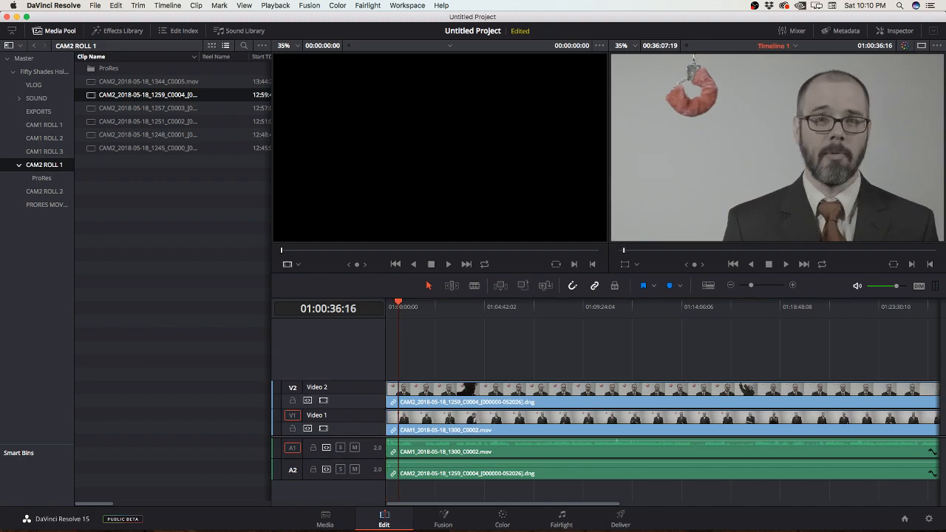
pyautogui.click(323, 400)
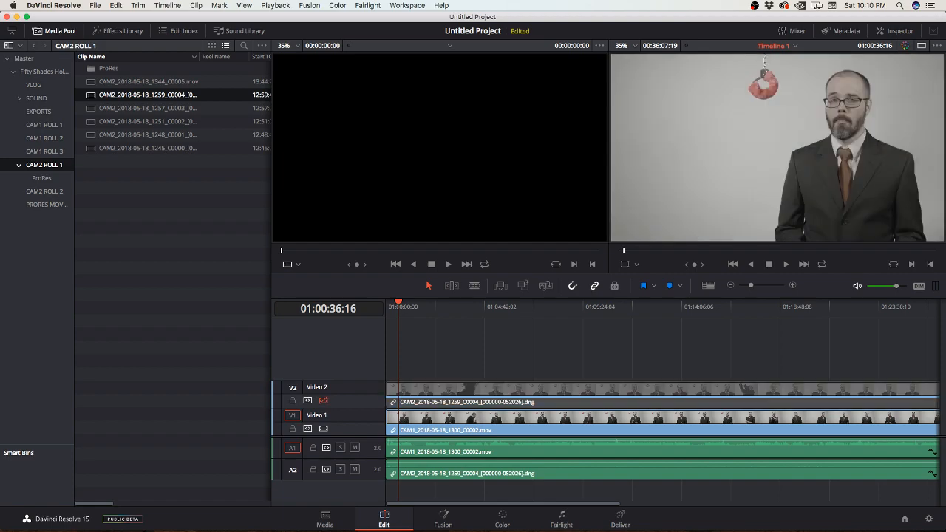
pyautogui.press('Home')
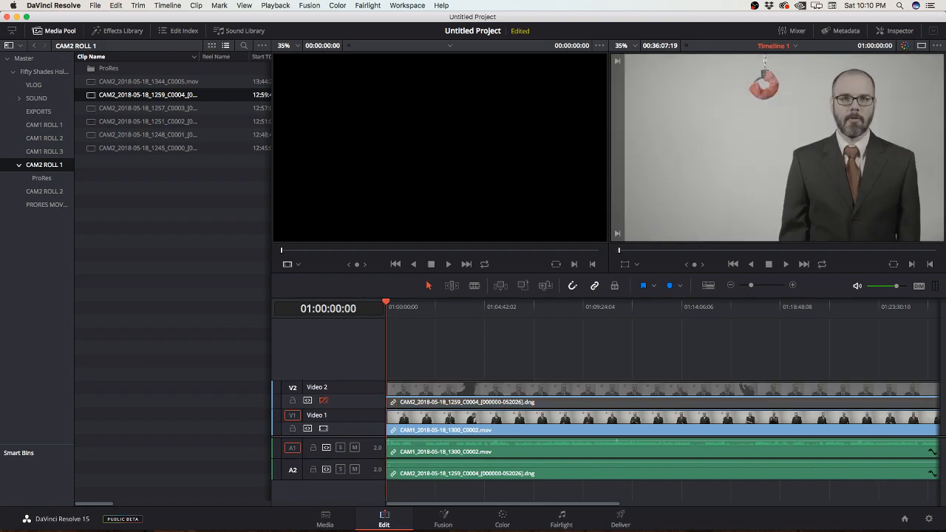
# Step: Find the exact hand-clap frame in the CAM1 clip and trim the clip's start to it at 01:00:07:00
pyautogui.press('space')
pyautogui.press('super+equal')
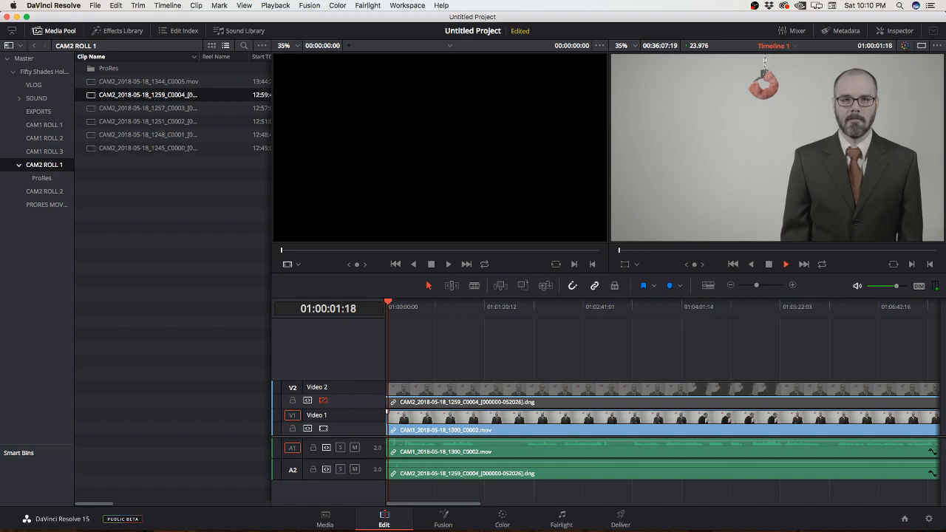
pyautogui.press('super+equal')
pyautogui.press('super+equal')
pyautogui.press('super+equal')
pyautogui.press('super+equal')
pyautogui.press('super+equal')
pyautogui.press('super+equal')
pyautogui.press('super+equal')
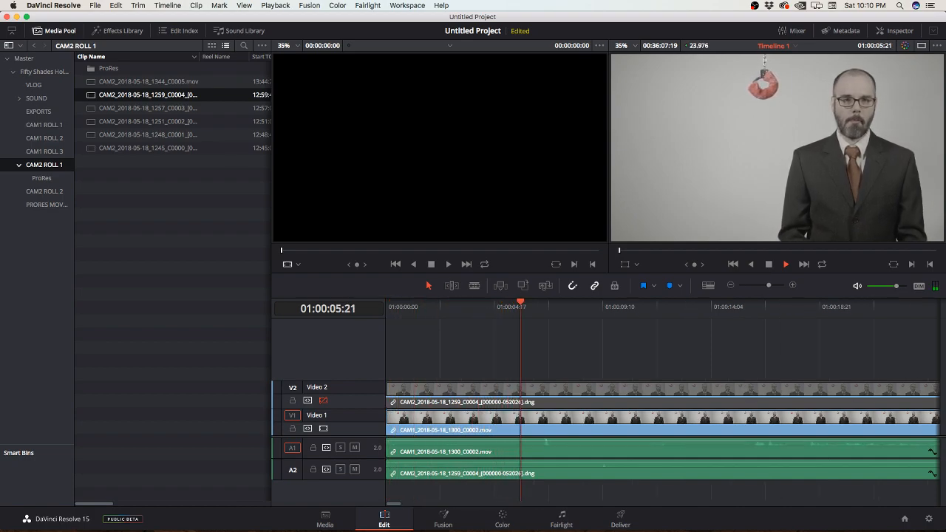
pyautogui.press('space')
pyautogui.press('Left')
pyautogui.press('Left')
pyautogui.press('Left')
pyautogui.press('Right')
pyautogui.press('Right')
pyautogui.press('Right')
pyautogui.press('Right')
pyautogui.press('Right')
pyautogui.press('Right')
pyautogui.press('Right')
pyautogui.press('Right')
pyautogui.press('Right')
pyautogui.press('Right')
pyautogui.press('Right')
pyautogui.press('Right')
pyautogui.press('Right')
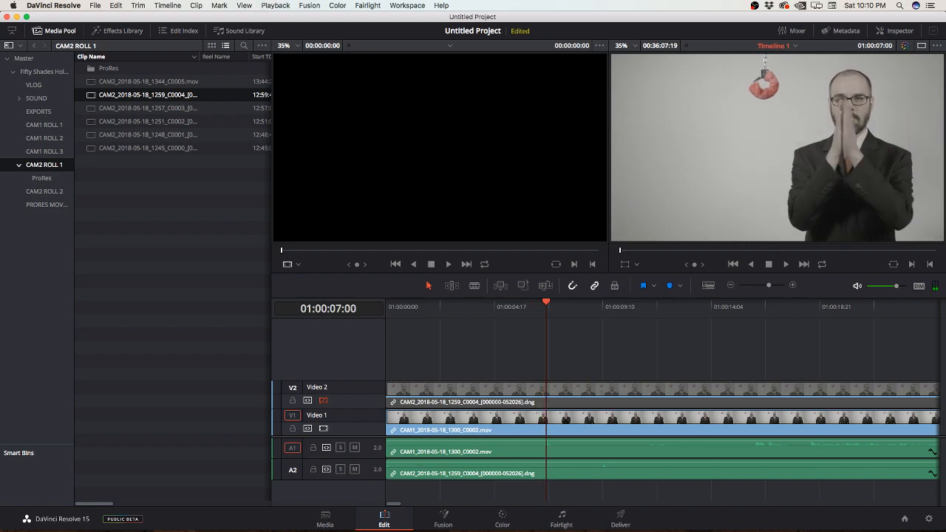
pyautogui.moveTo(387, 414); pyautogui.dragTo(548, 412)
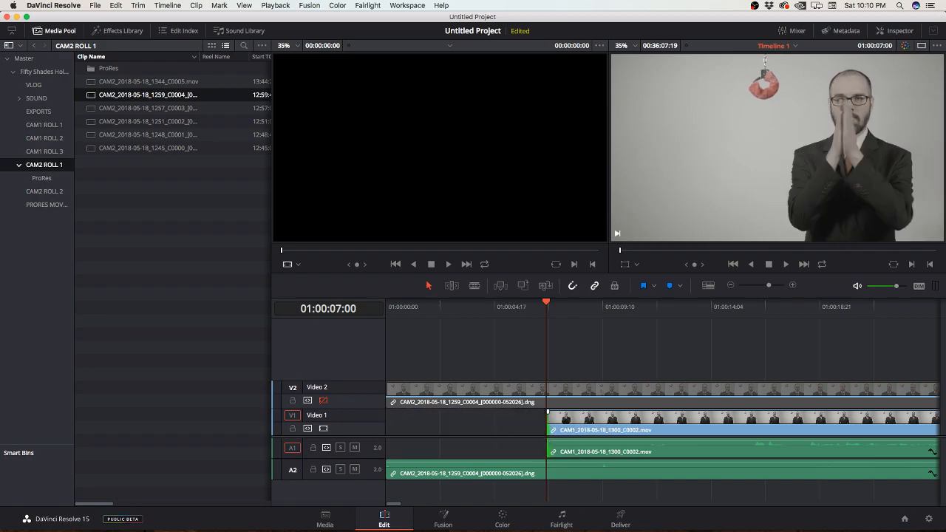
# Step: Re-enable Video 2, find the hand-clap frame in the CAM2 clip and trim the clip's start to it at 01:00:09:11
pyautogui.moveTo(546, 305); pyautogui.dragTo(604, 304)
pyautogui.click(324, 400)
pyautogui.press('Left')
pyautogui.press('Left')
pyautogui.press('Right')
pyautogui.press('Right')
pyautogui.press('Left')
pyautogui.press('Left')
pyautogui.press('Right')
pyautogui.press('Left')
pyautogui.press('Left')
pyautogui.press('Right')
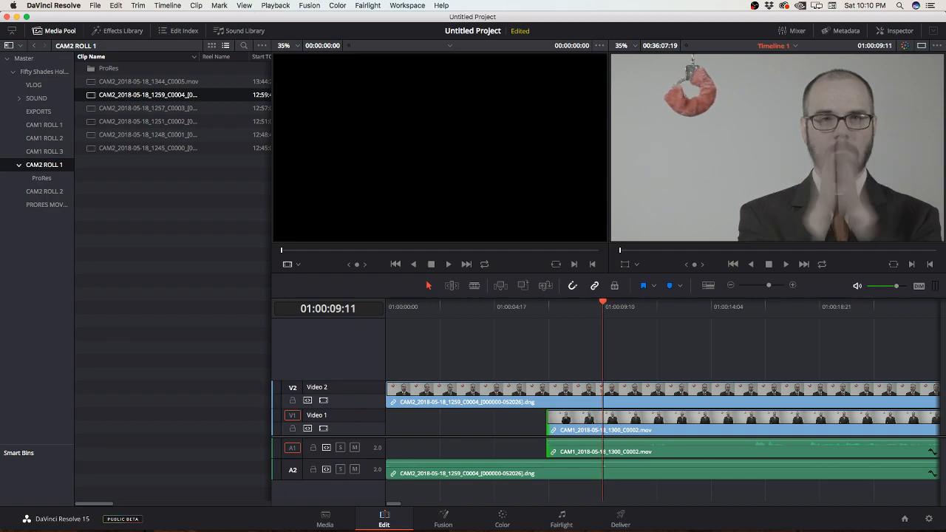
pyautogui.click(387, 385)
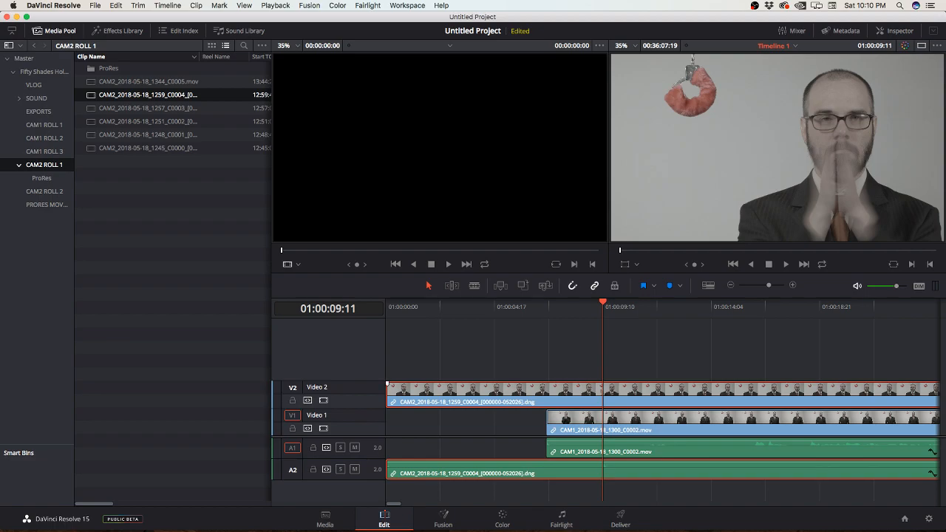
pyautogui.moveTo(387, 385); pyautogui.dragTo(604, 385)
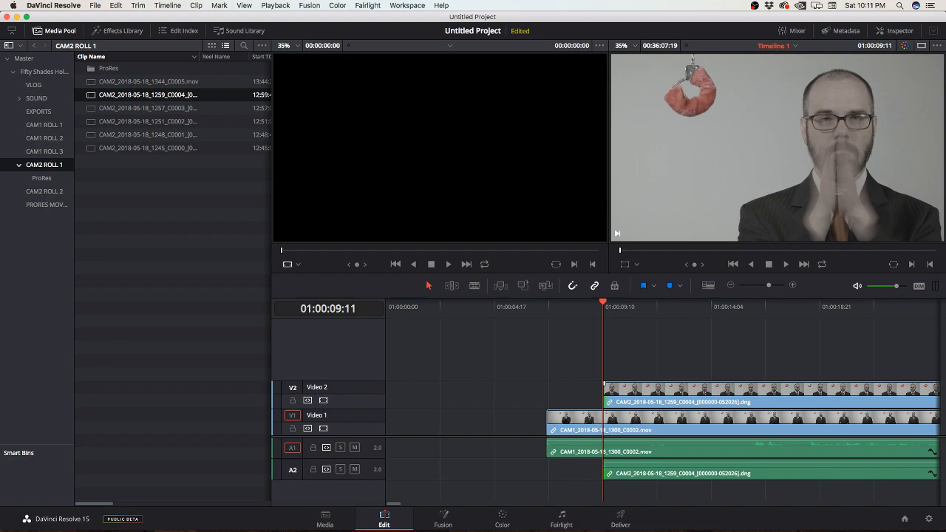
# Step: Align the CAM2 clip's start with the CAM1 clip and move both clips together to the beginning of the timeline
pyautogui.moveTo(605, 392); pyautogui.dragTo(547, 392)
pyautogui.moveTo(524, 359); pyautogui.dragTo(604, 481)
pyautogui.moveTo(548, 386); pyautogui.dragTo(388, 386)
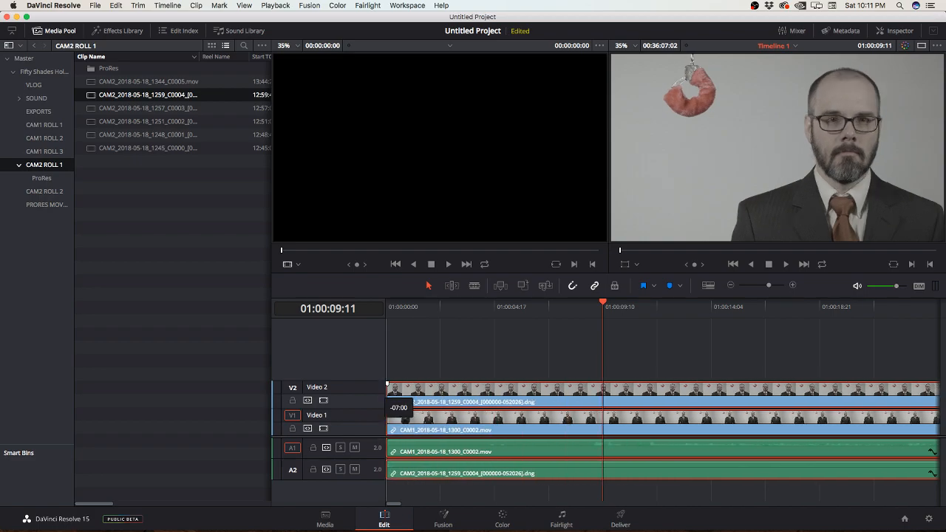
# Step: Play the aligned clips from the timeline start and mute the Audio 2 track
pyautogui.click(398, 306)
pyautogui.press('Home')
pyautogui.press('space')
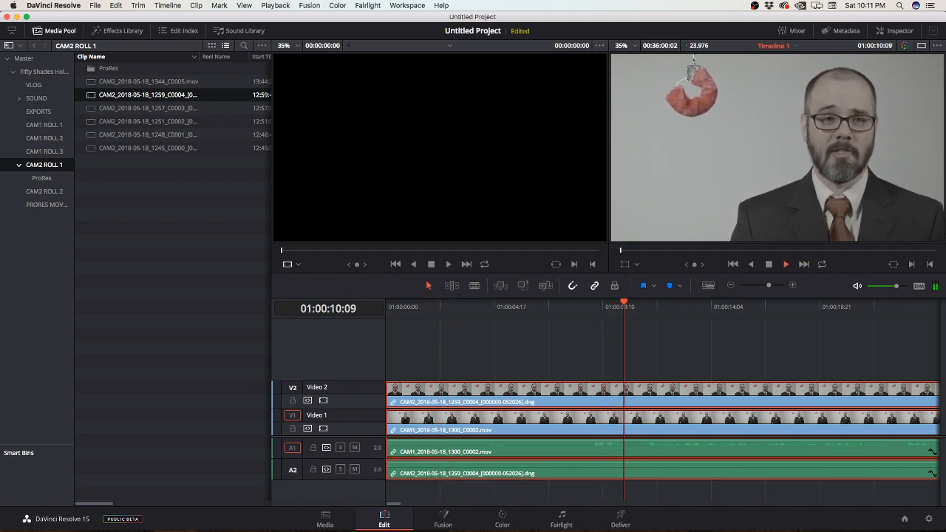
pyautogui.click(355, 470)
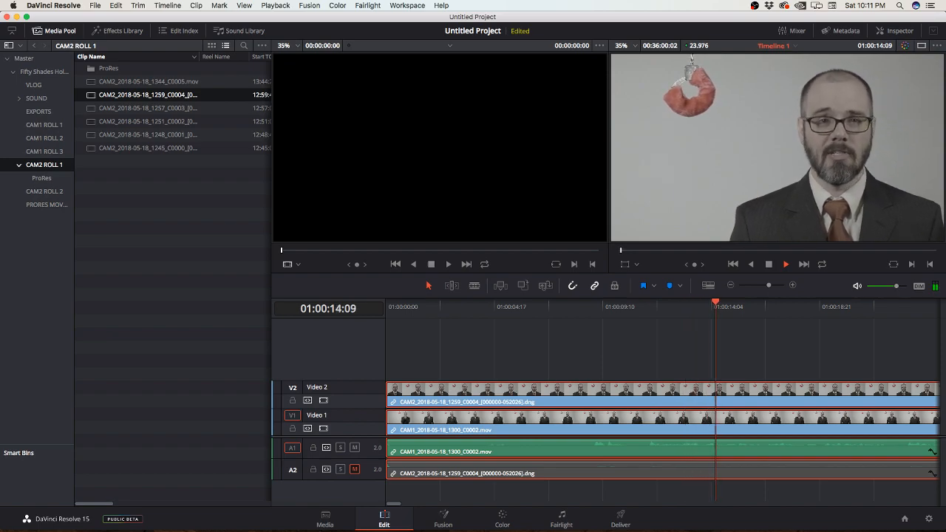
# Step: Switch Video 2 off and on during playback to compare both camera angles, leave it enabled and return to the timeline start
pyautogui.click(323, 401)
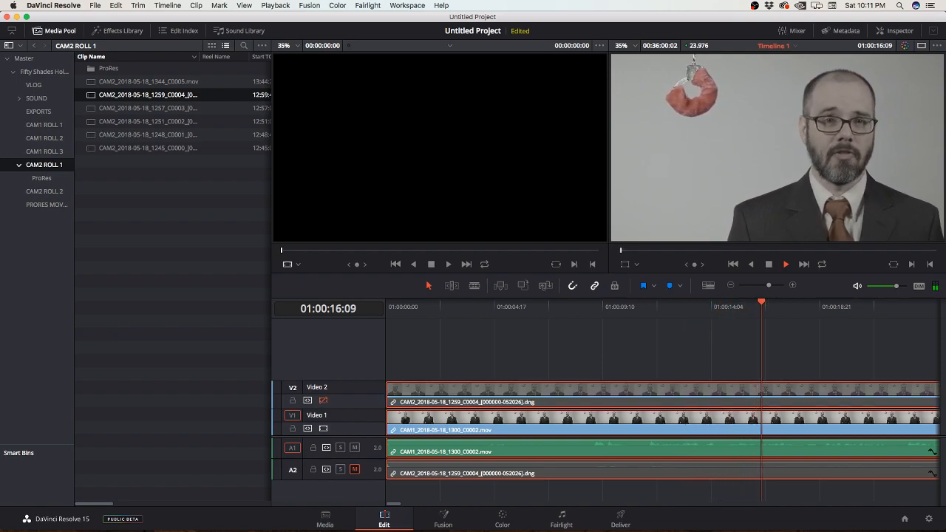
pyautogui.click(323, 401)
pyautogui.click(323, 400)
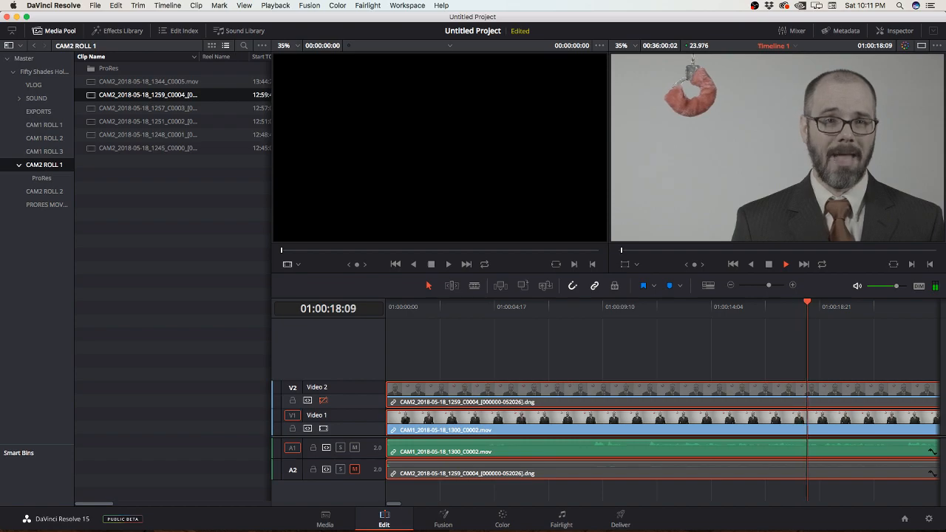
pyautogui.click(323, 401)
pyautogui.click(324, 400)
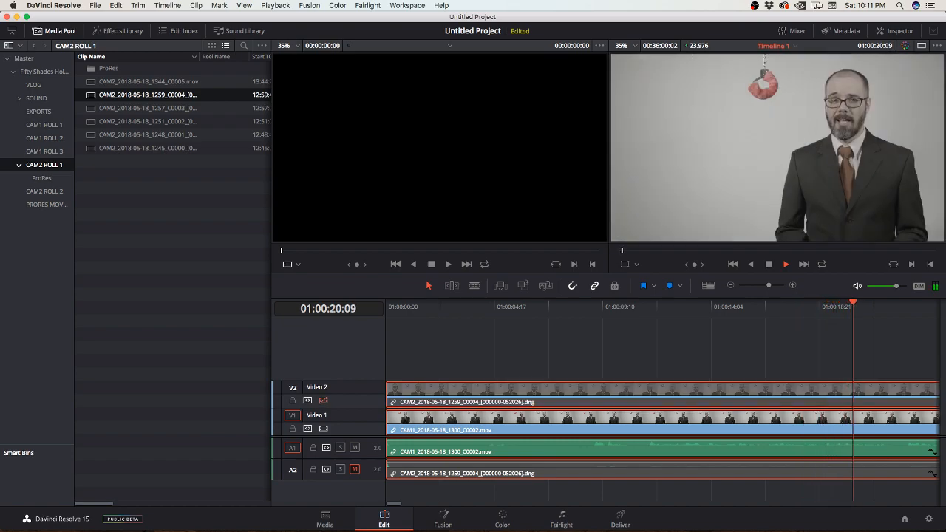
pyautogui.click(323, 401)
pyautogui.click(323, 400)
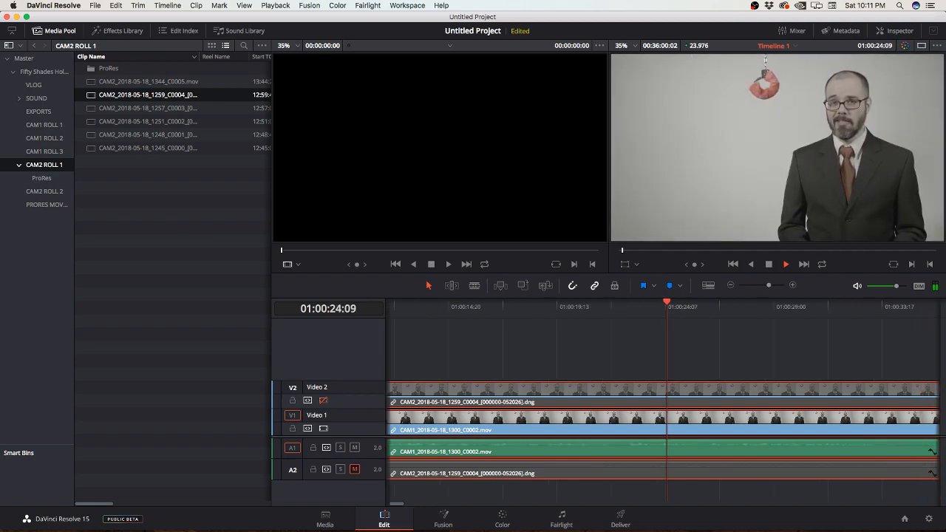
pyautogui.press('space')
pyautogui.click(323, 400)
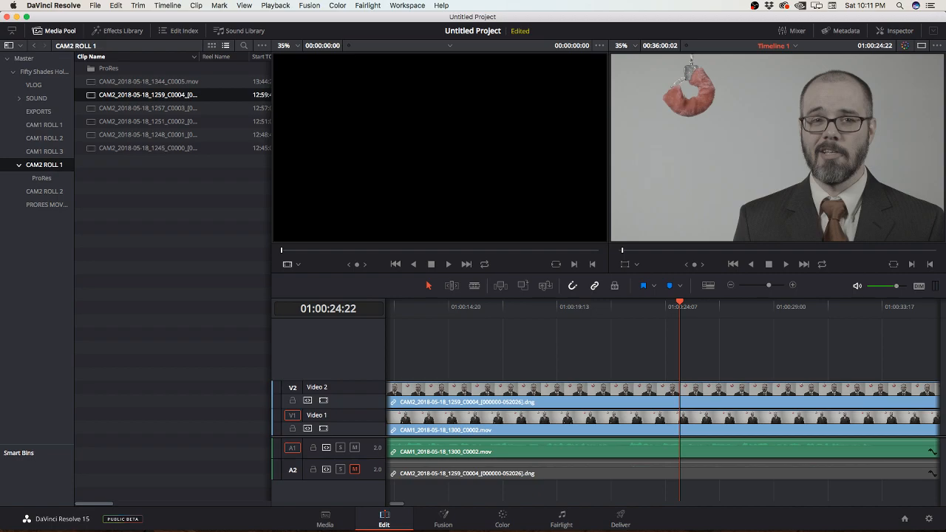
pyautogui.press('Home')
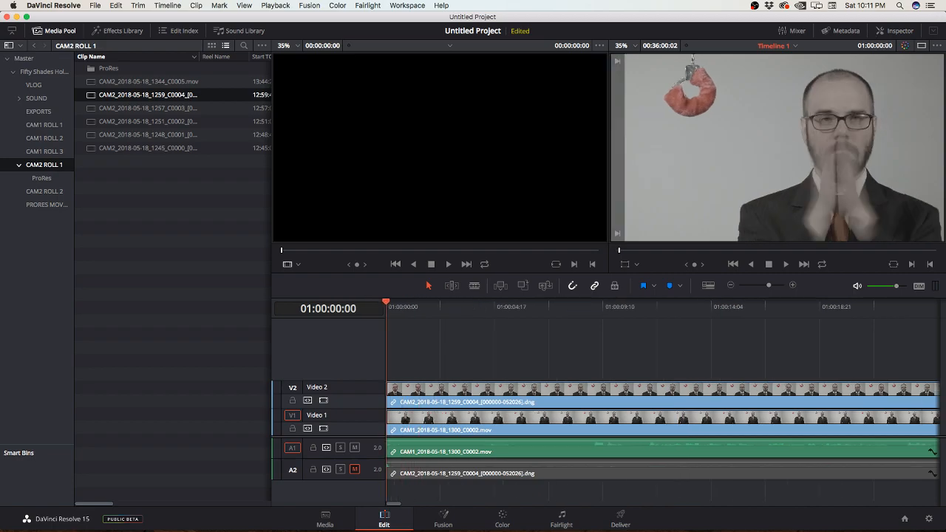
# Step: Trim the starts of the CAM1 and CAM2 clips on Video 1 and Video 2 to 01:00:08:22
pyautogui.moveTo(386, 303); pyautogui.dragTo(591, 302)
pyautogui.moveTo(562, 360); pyautogui.dragTo(494, 485)
pyautogui.moveTo(388, 389); pyautogui.dragTo(591, 390)
pyautogui.moveTo(389, 420); pyautogui.dragTo(592, 420)
# Step: Close the gap before the trimmed clips by moving both clips with their audio to the beginning of the timeline
pyautogui.rightClick(537, 400)
pyautogui.click(537, 418)
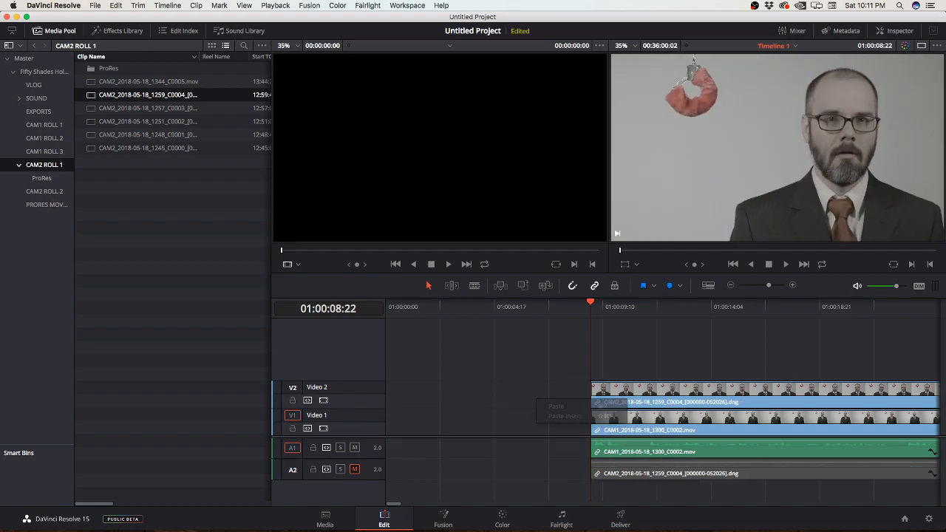
pyautogui.moveTo(565, 369); pyautogui.dragTo(608, 458)
pyautogui.moveTo(630, 395); pyautogui.dragTo(423, 395)
# Step: Play the trimmed camera clips from the start of the timeline to check the new beginning
pyautogui.press('Home')
pyautogui.press('space')
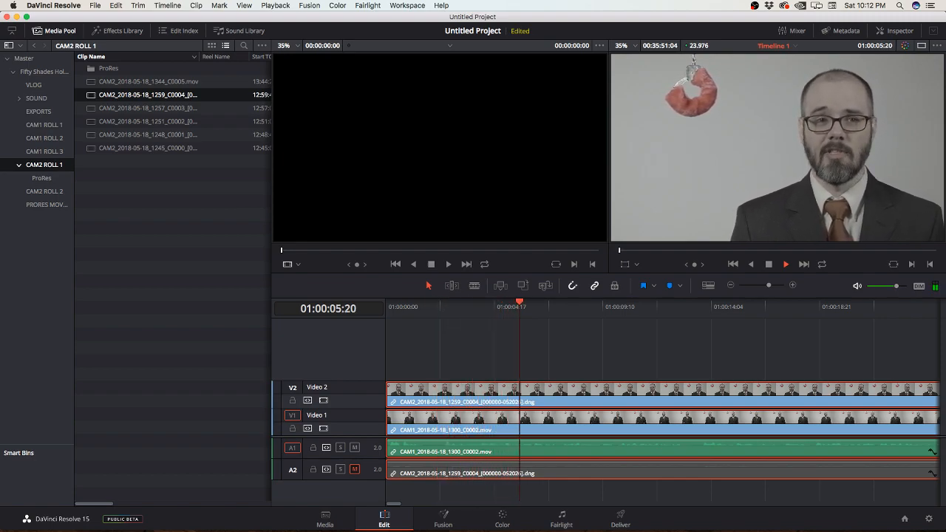
pyautogui.press('space')
pyautogui.press('Home')
pyautogui.press('space')
# Step: Try cutting the CAM2 clip with the Blade at 01:00:01:10, undo and redo the cut, and leave it undone
pyautogui.click(462, 335)
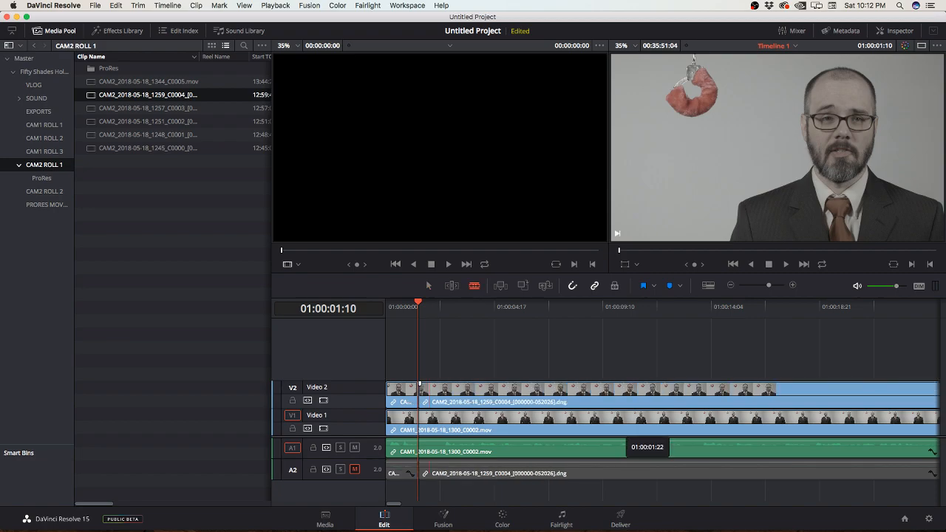
pyautogui.moveTo(387, 386); pyautogui.dragTo(420, 386)
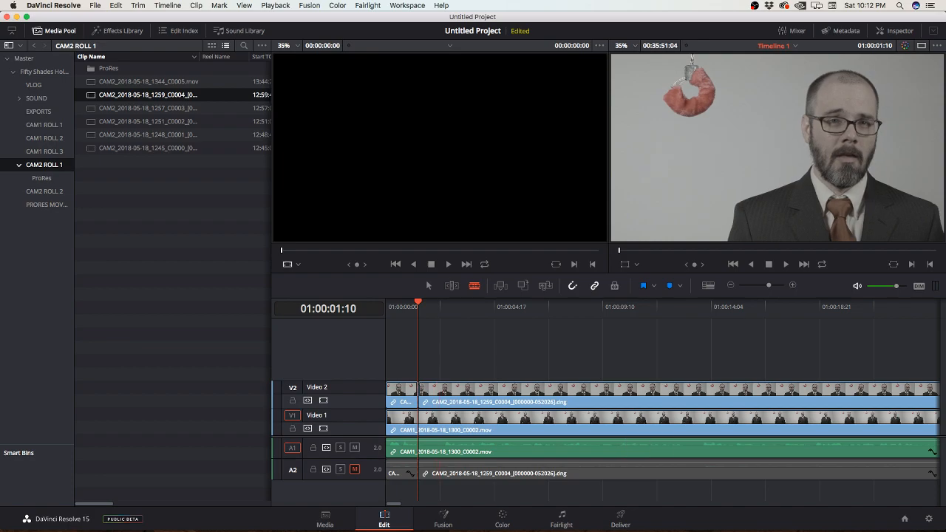
pyautogui.press('super+z')
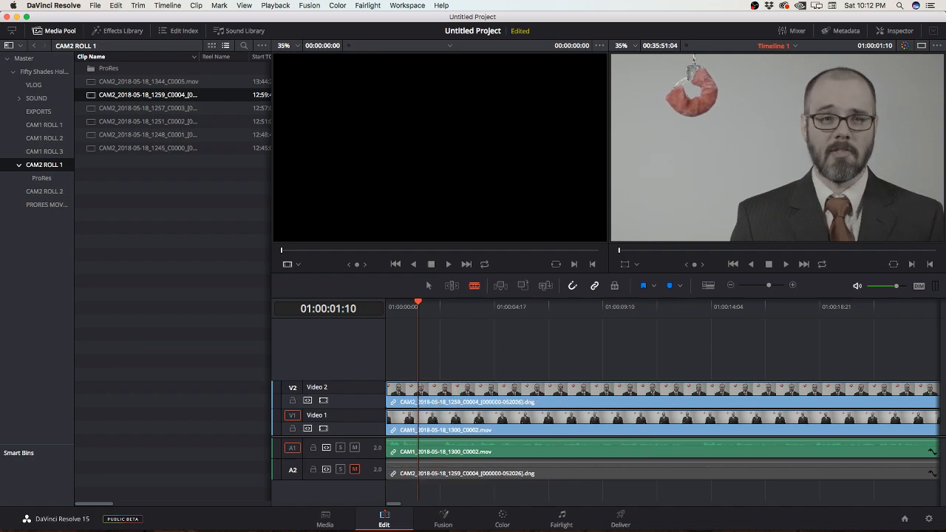
pyautogui.press('super+shift+z')
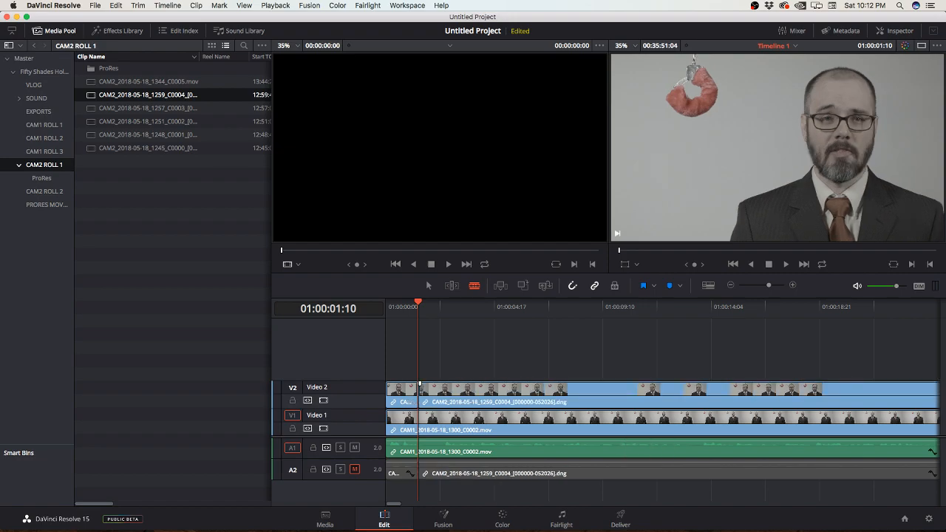
pyautogui.press('super+z')
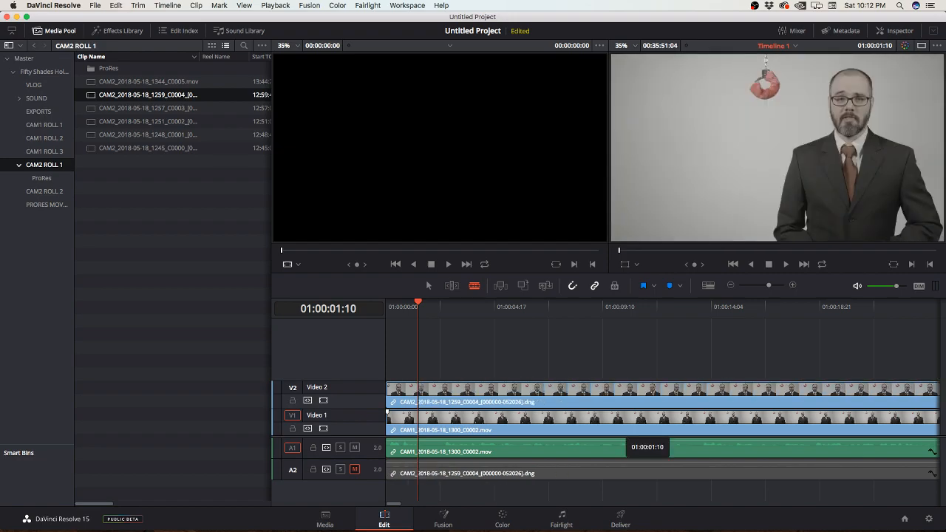
pyautogui.press('super+shift+z')
pyautogui.press('super+z')
pyautogui.keyDown('alt'); pyautogui.click(419, 389); pyautogui.keyUp('alt')
pyautogui.press('super+z')
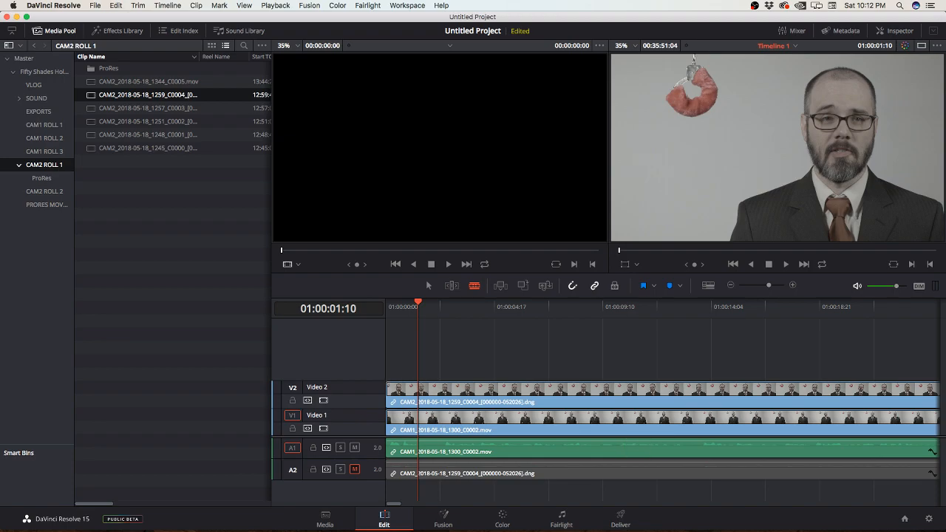
# Step: Examine the editing commands and their Multicam options, and select both camera clips with their audio on the timeline
pyautogui.click(116, 5)
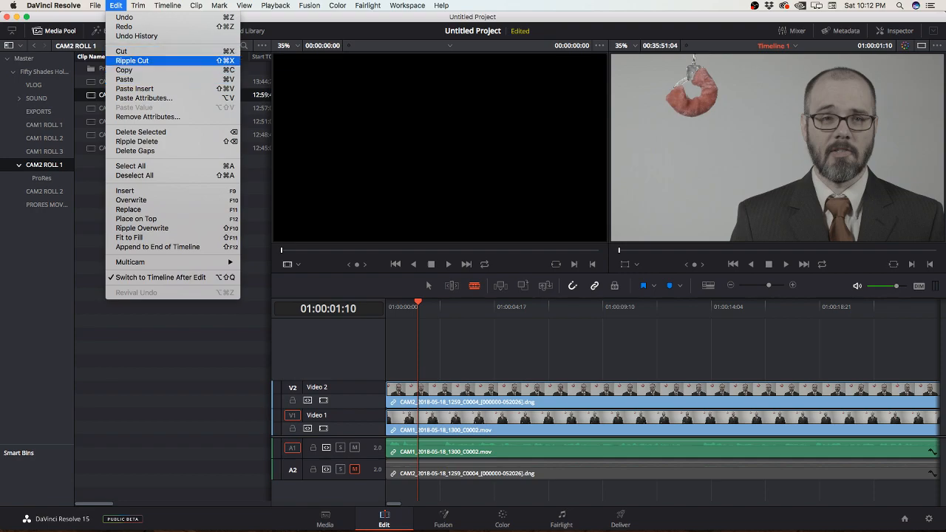
pyautogui.press('Escape')
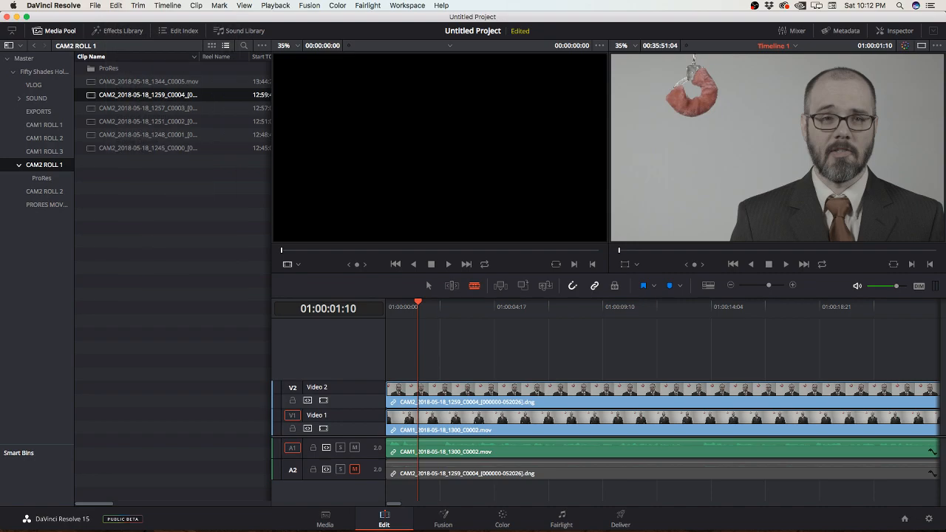
pyautogui.click(116, 5)
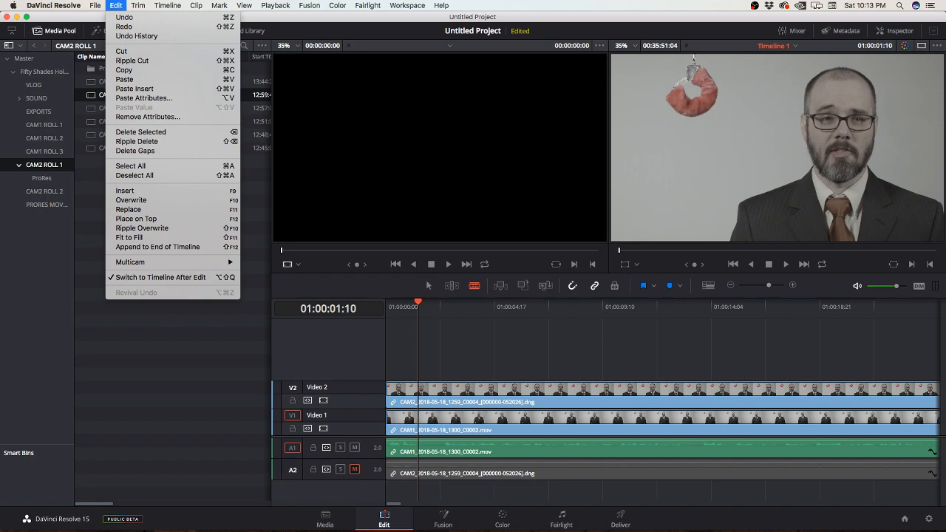
pyautogui.moveTo(148, 263)
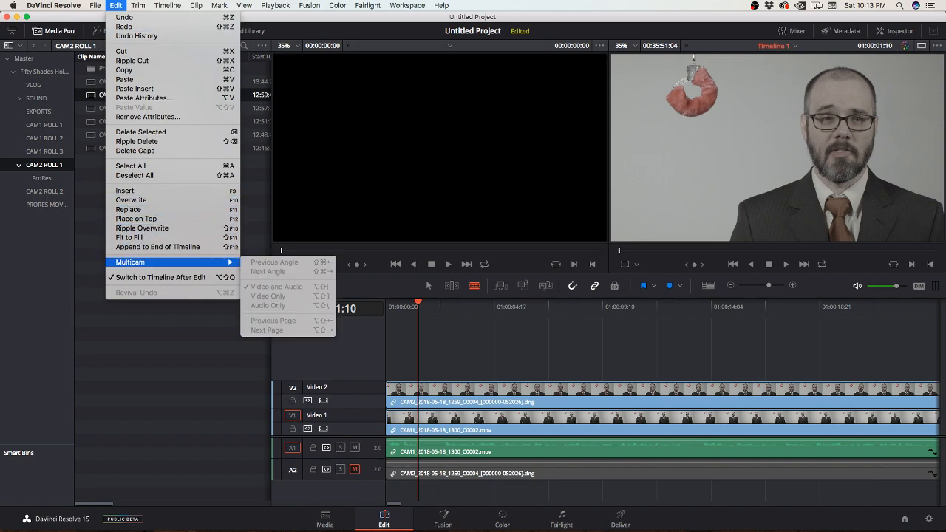
pyautogui.press('Escape')
pyautogui.moveTo(460, 346); pyautogui.dragTo(519, 466)
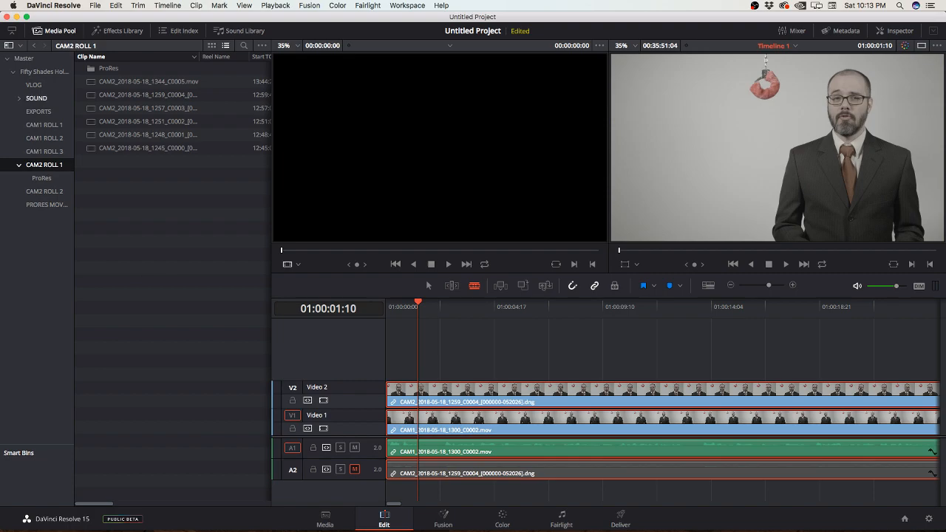
# Step: Move Timeline 1 from the CAM1 ROLL 1 bin into the Fifty Shades Holding bin and open that bin
pyautogui.click(41, 72)
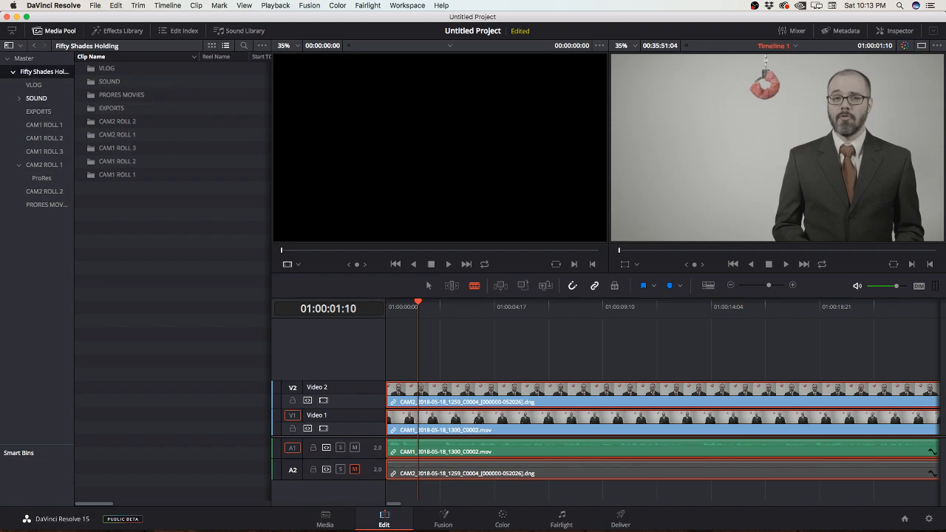
pyautogui.click(44, 125)
pyautogui.click(113, 68)
pyautogui.moveTo(114, 68); pyautogui.dragTo(43, 72)
pyautogui.click(43, 71)
# Step: Rename Timeline 1 in the Fifty Shades Holding bin as Primary Edit
pyautogui.click(113, 81)
pyautogui.click(113, 82)
pyautogui.write('P(')
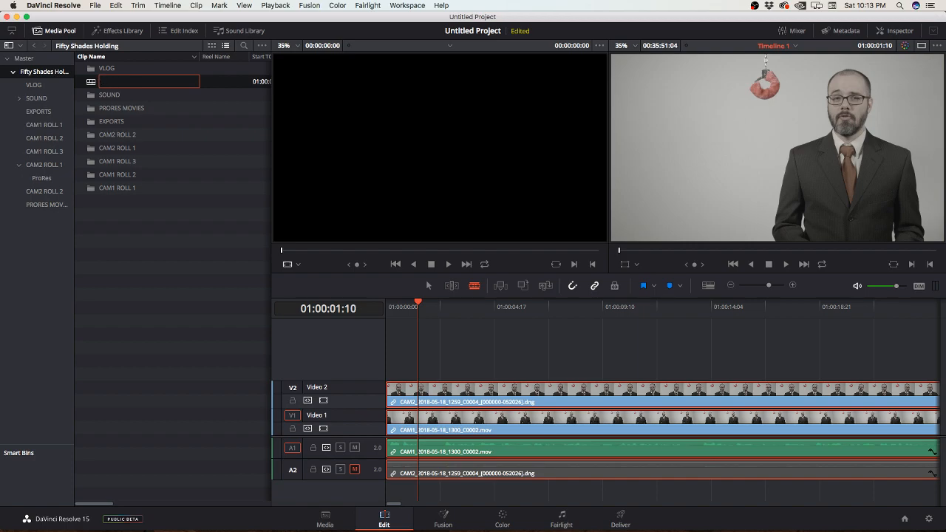
pyautogui.press('Return')
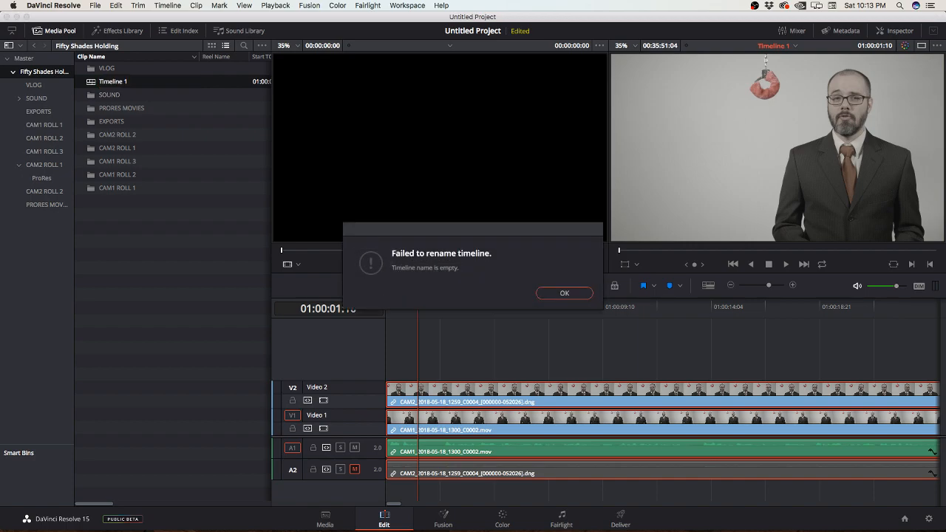
pyautogui.click(564, 293)
pyautogui.click(114, 81)
pyautogui.write('Primary Edit')
pyautogui.press('Return')
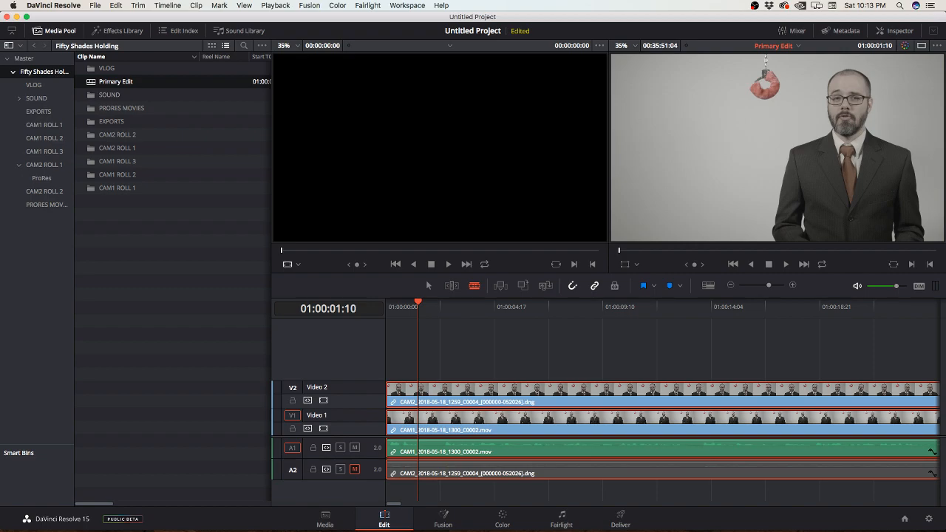
# Step: Look for multicam commands in the Primary Edit timeline's options and the program menus, searching the Help for "multi"
pyautogui.rightClick(93, 83)
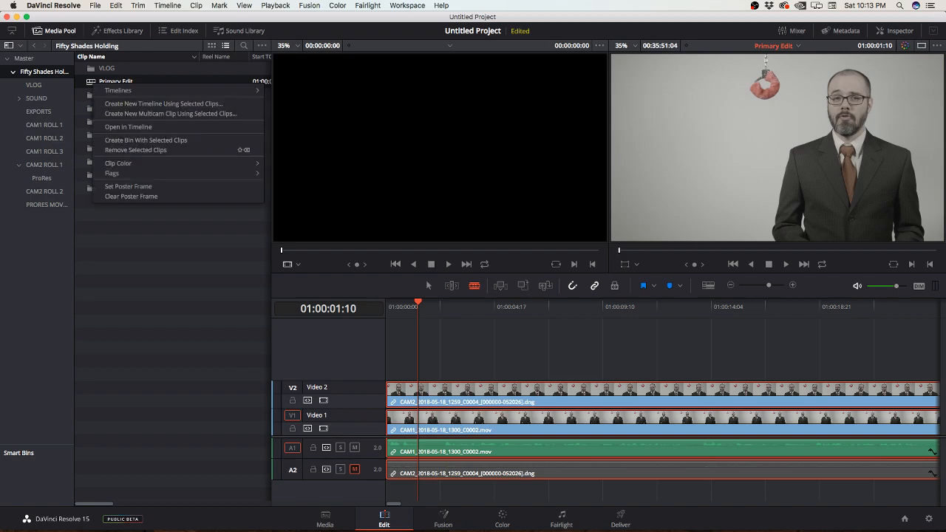
pyautogui.moveTo(185, 90)
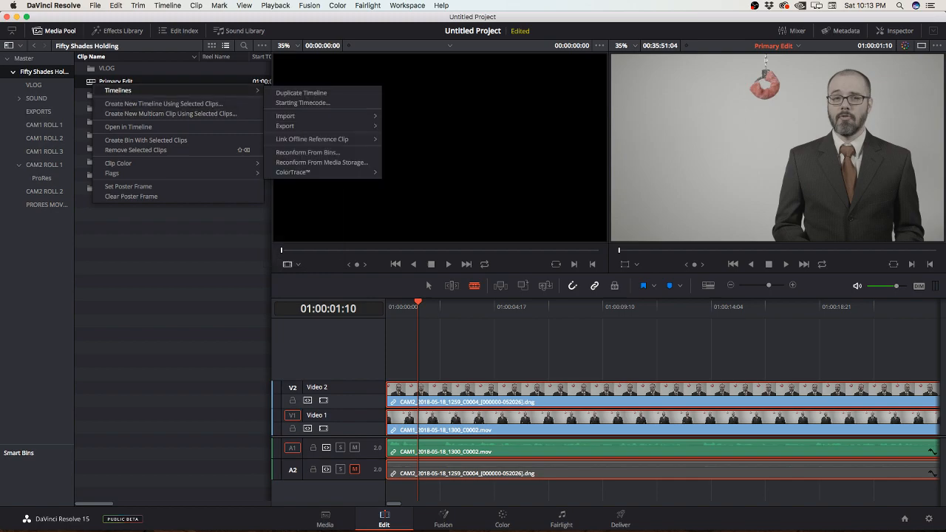
pyautogui.moveTo(325, 139)
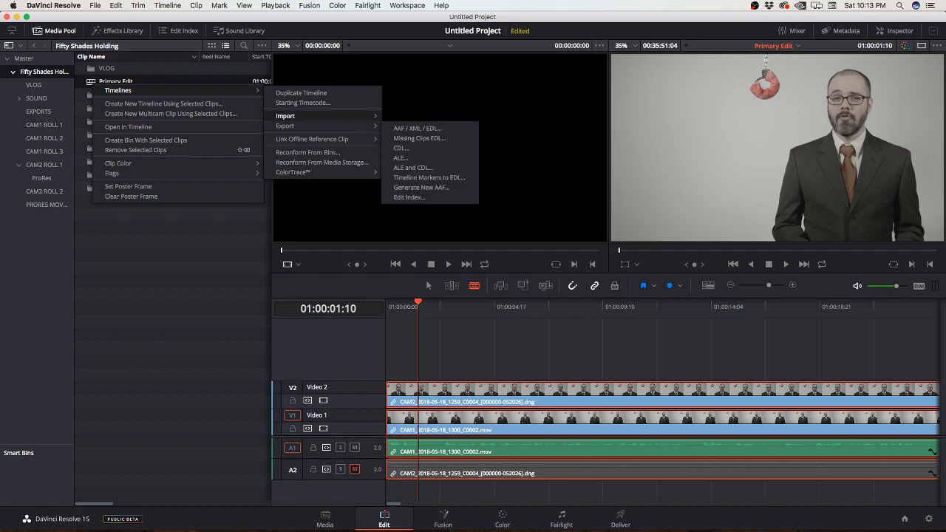
pyautogui.click(116, 6)
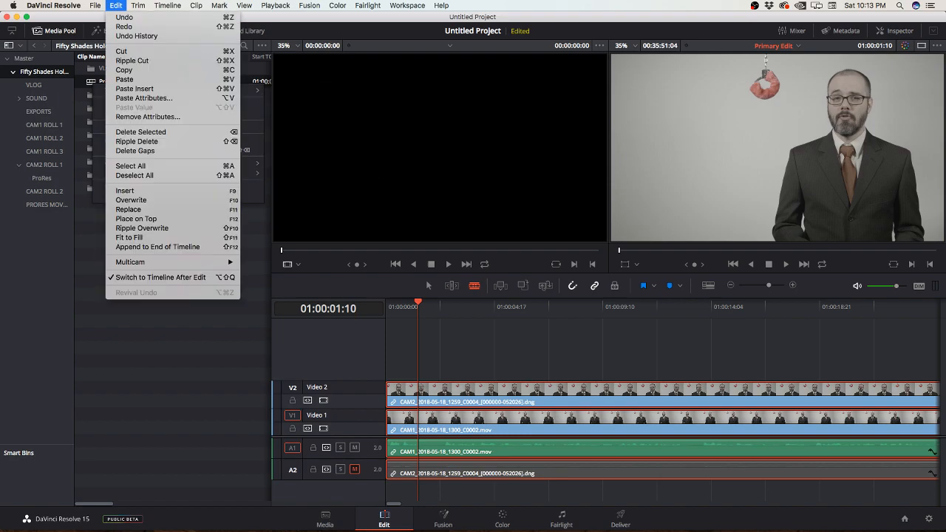
pyautogui.moveTo(167, 5)
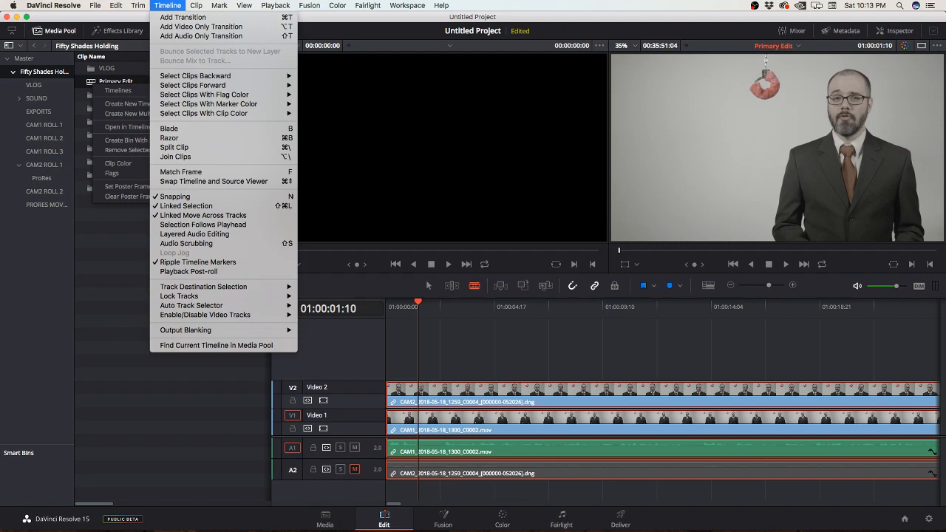
pyautogui.moveTo(441, 5)
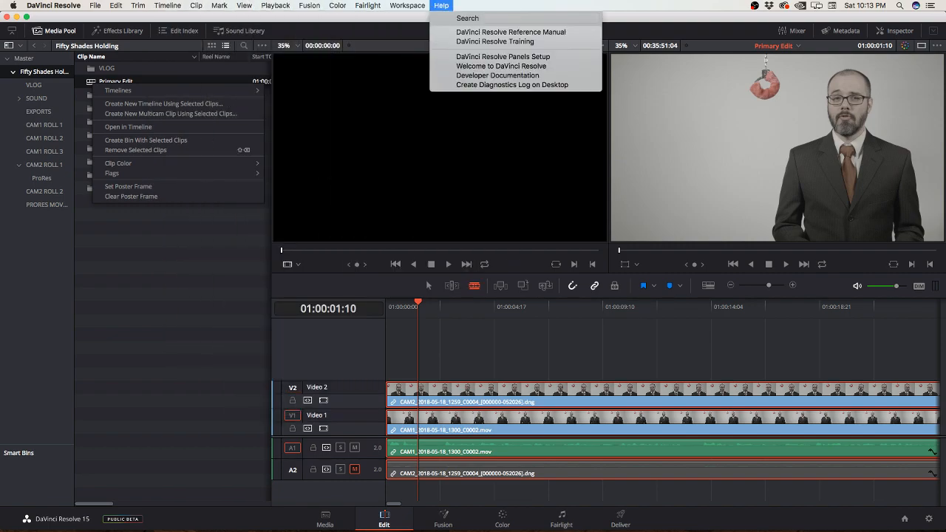
pyautogui.write('multi')
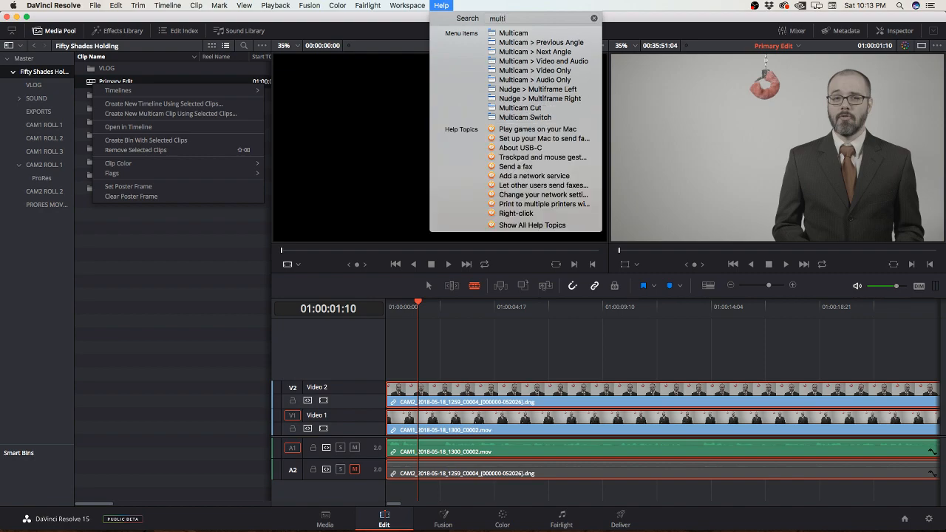
pyautogui.moveTo(139, 6)
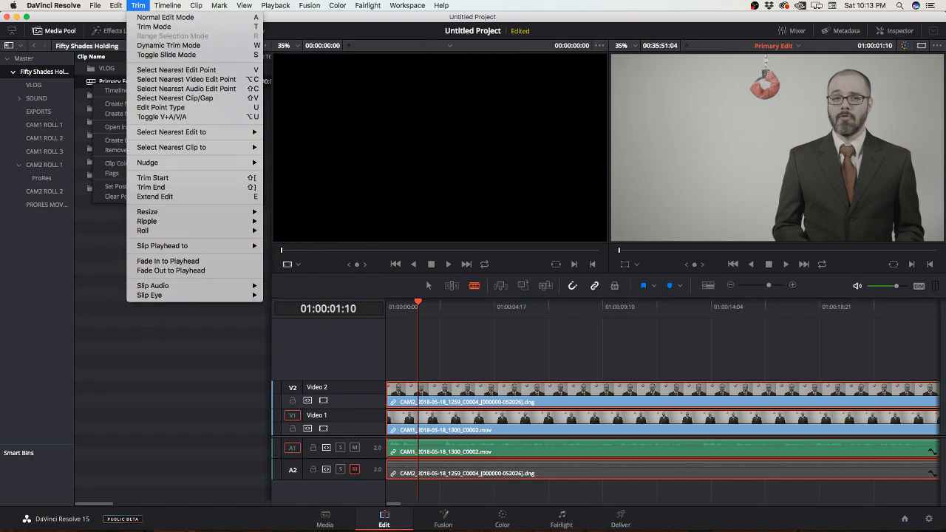
pyautogui.moveTo(130, 263)
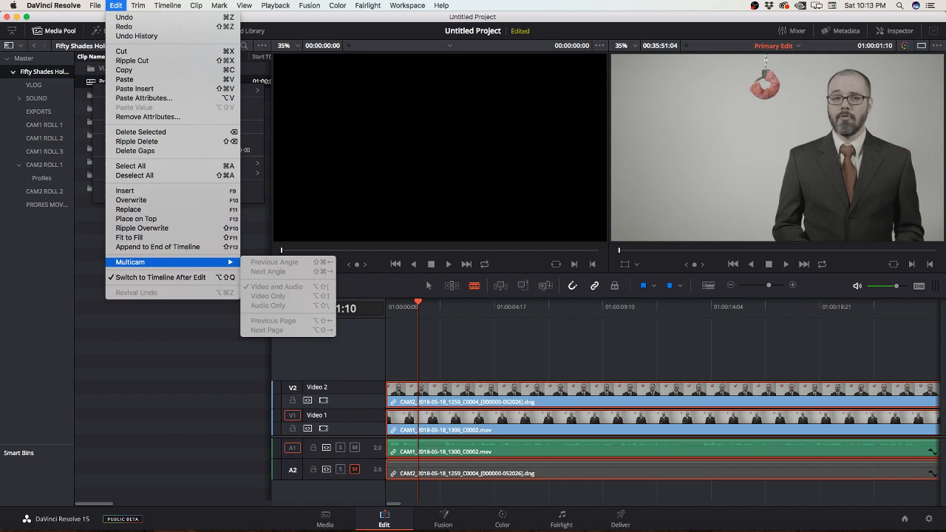
pyautogui.press('Escape')
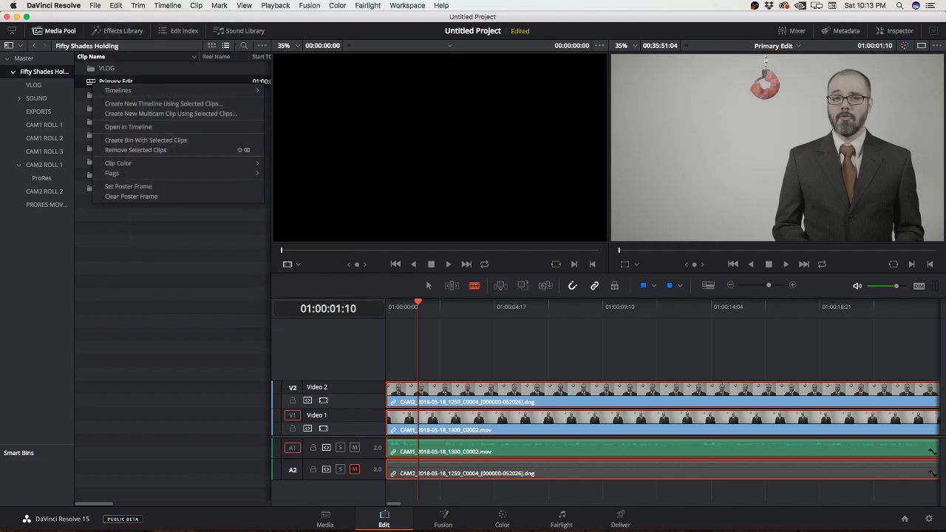
# Step: Undo the renaming of the Primary Edit timeline
pyautogui.moveTo(119, 90)
pyautogui.press('super+z')
pyautogui.click(162, 236)
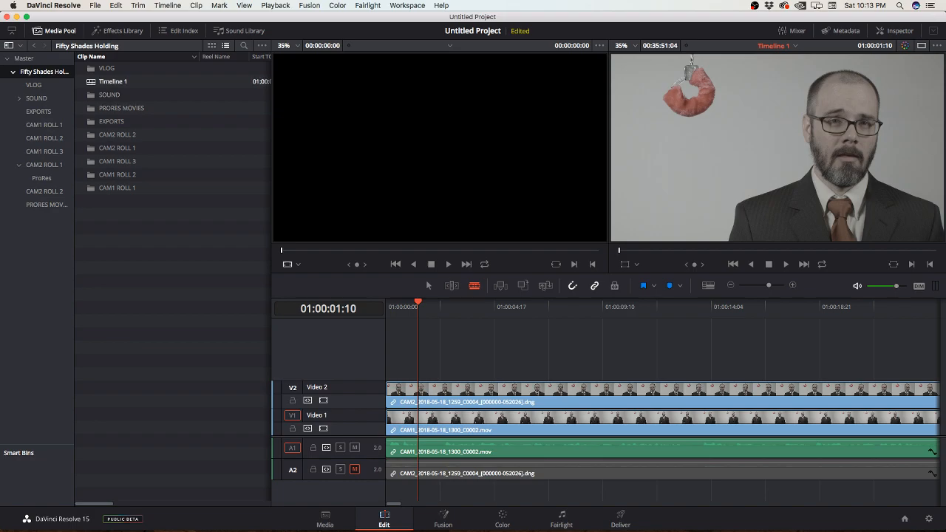
pyautogui.rightClick(91, 81)
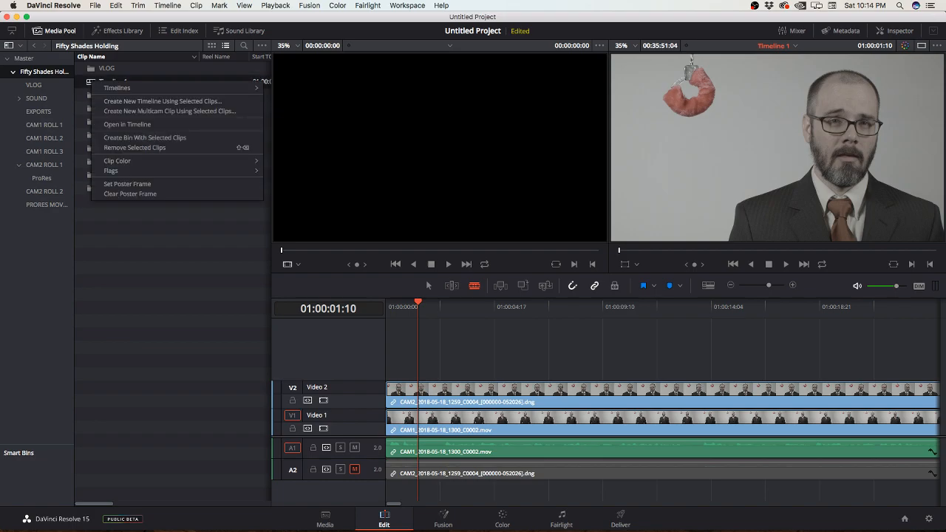
pyautogui.click(125, 228)
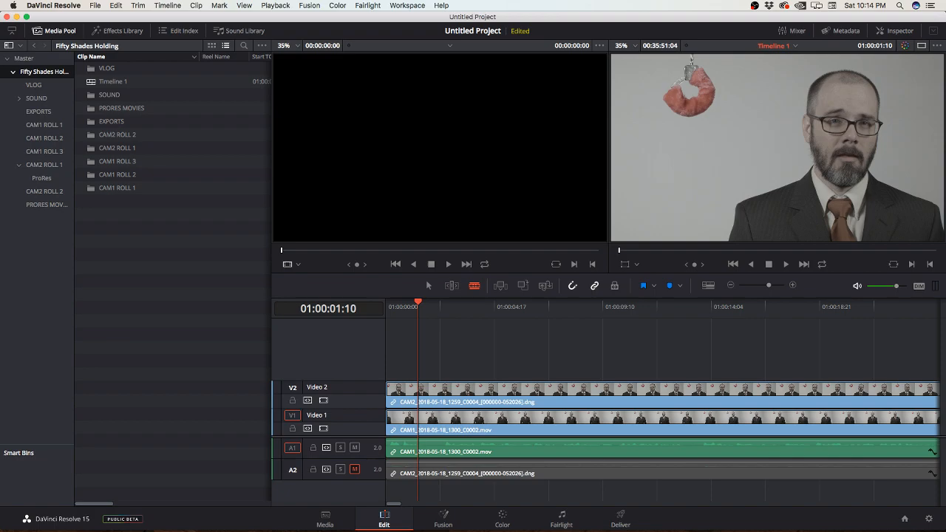
pyautogui.rightClick(124, 228)
pyautogui.moveTo(150, 235)
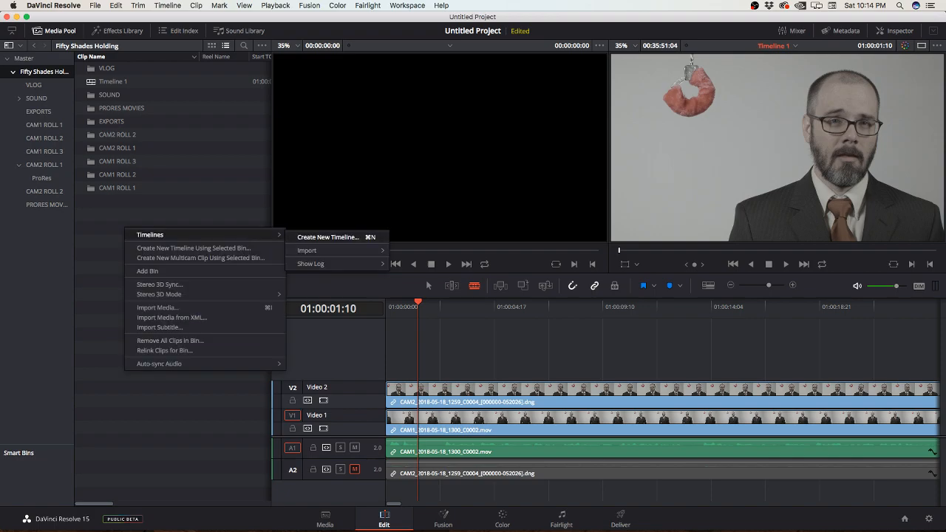
pyautogui.click(94, 70)
# Step: Create a new timeline named Timeline 2 from Timeline 1 in the Fifty Shades Holding bin, keeping the default settings
pyautogui.rightClick(90, 82)
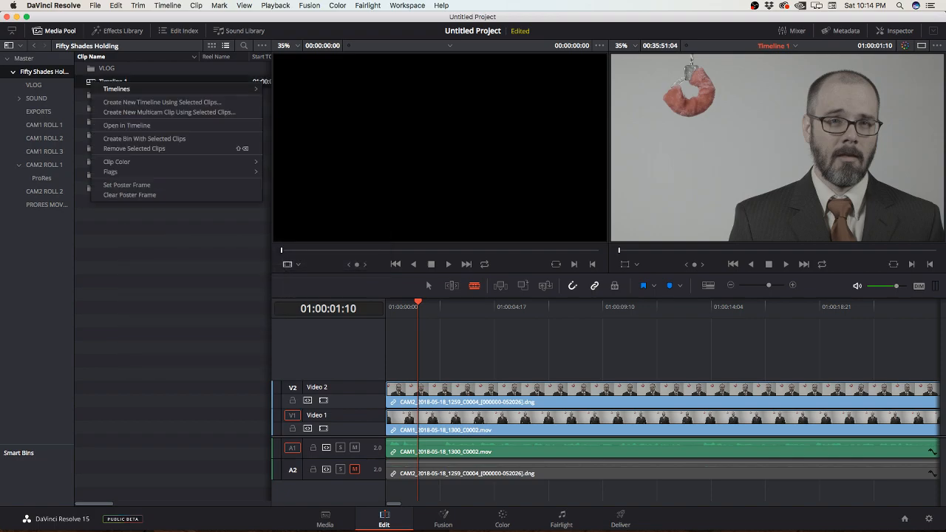
pyautogui.moveTo(147, 88)
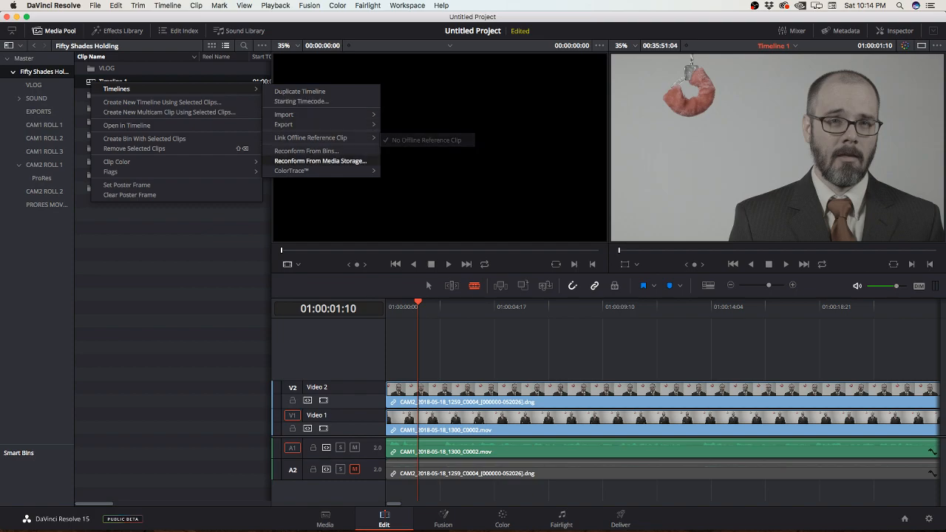
pyautogui.moveTo(310, 171)
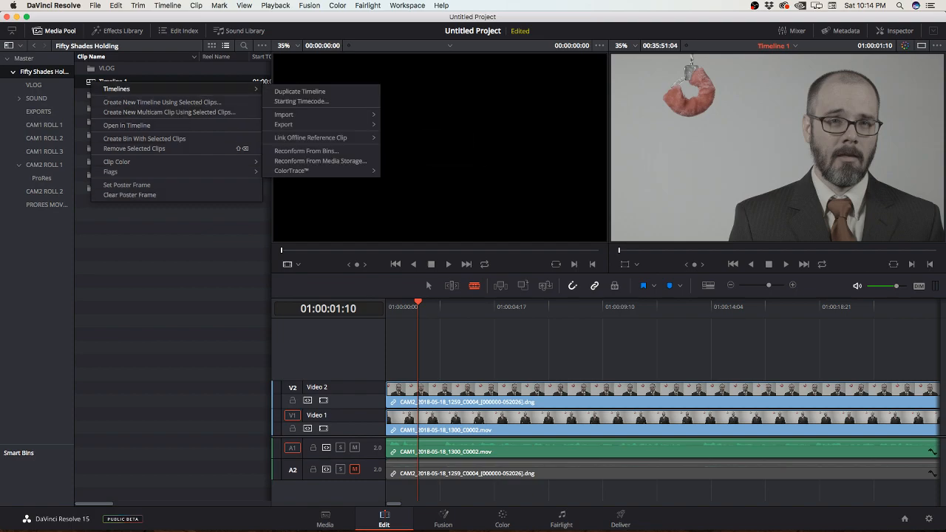
pyautogui.click(162, 102)
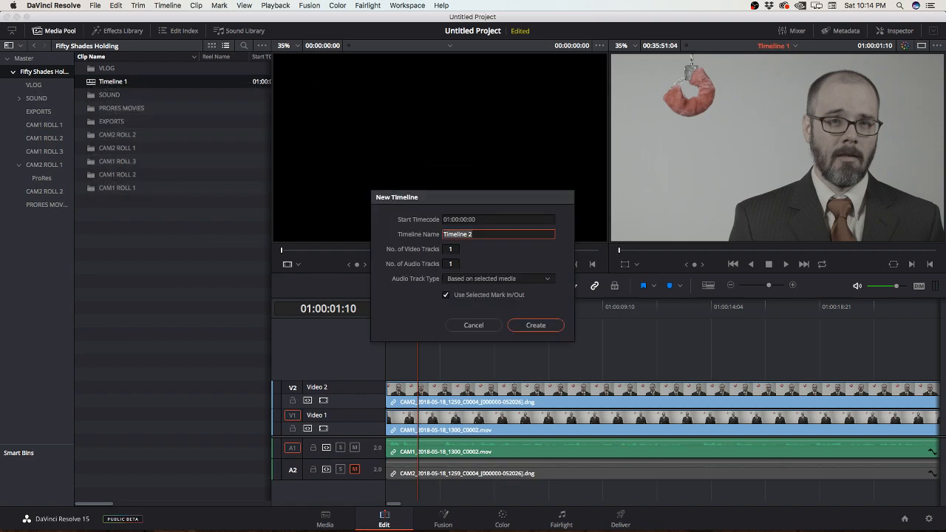
pyautogui.press('Right')
pyautogui.press('Return')
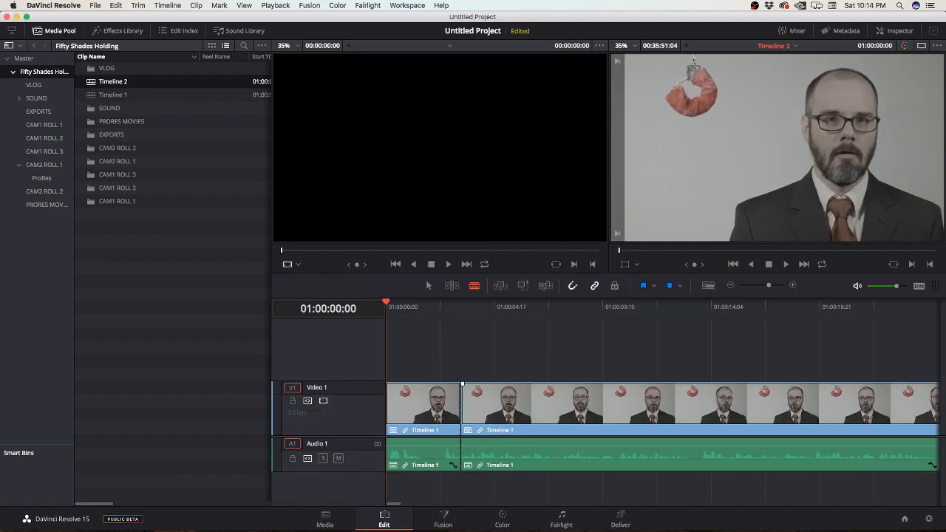
# Step: Undo the blade cut near the start of the nested Timeline 1 clip and switch to the Selection tool
pyautogui.click(462, 444)
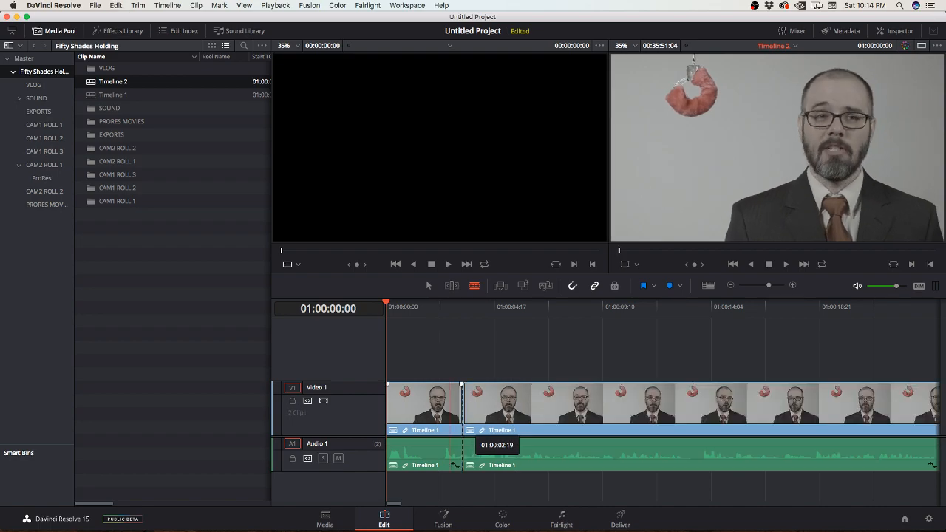
pyautogui.press('super+z')
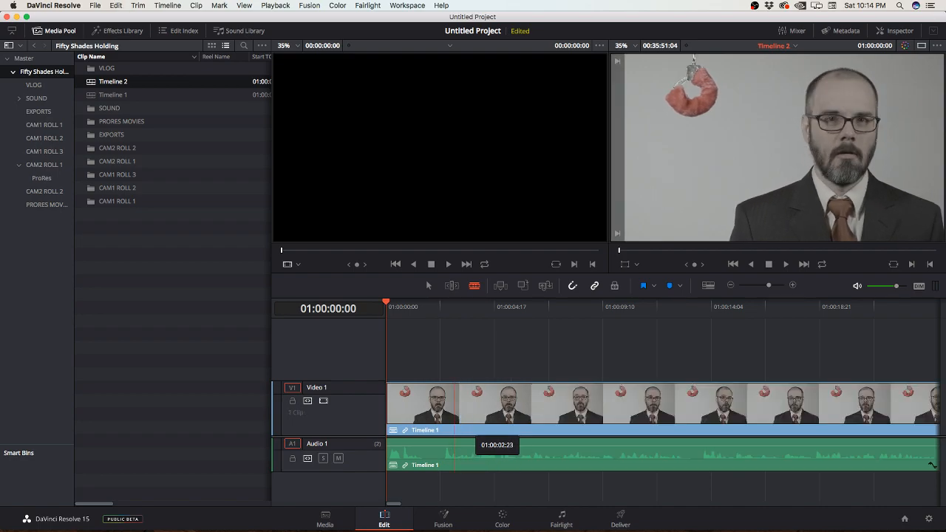
pyautogui.press('a')
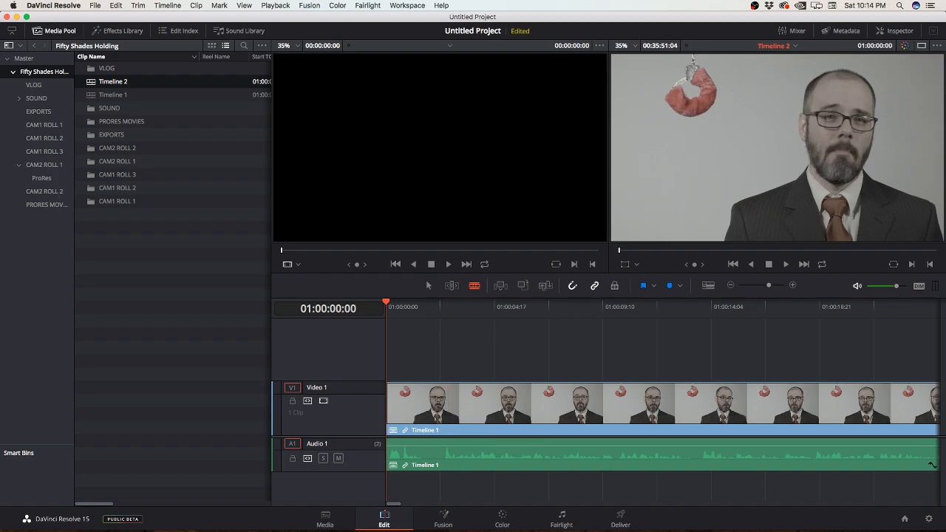
# Step: Look through the nested Timeline 1 clip's options and the program's timeline and editing commands for multicam functions
pyautogui.rightClick(452, 403)
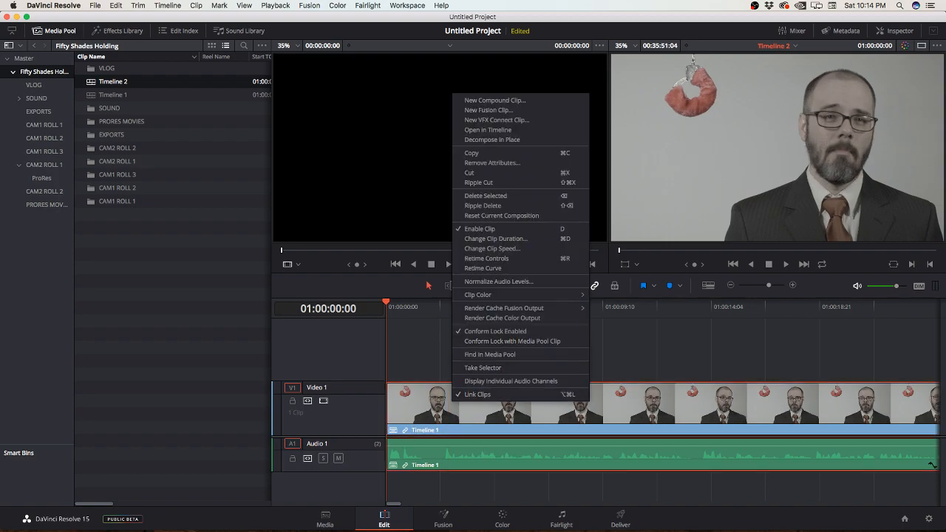
pyautogui.click(167, 5)
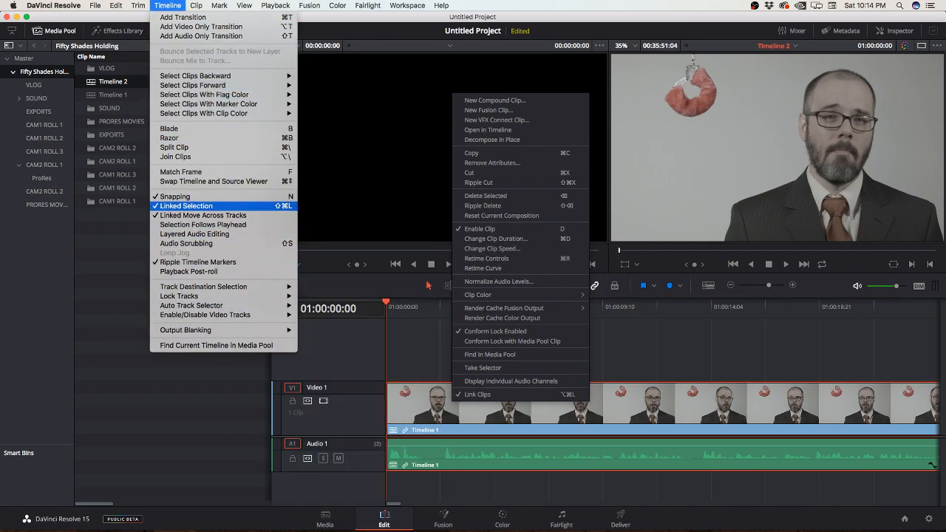
pyautogui.moveTo(116, 5)
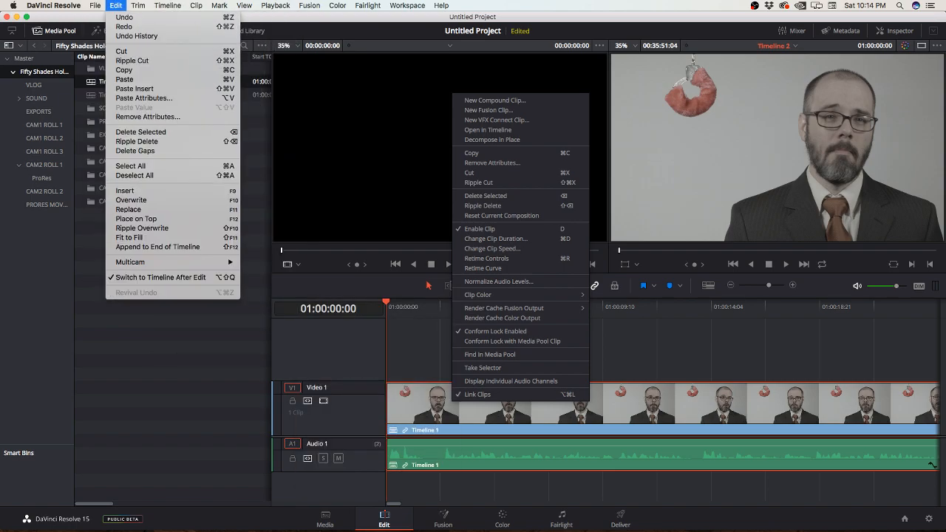
pyautogui.moveTo(133, 262)
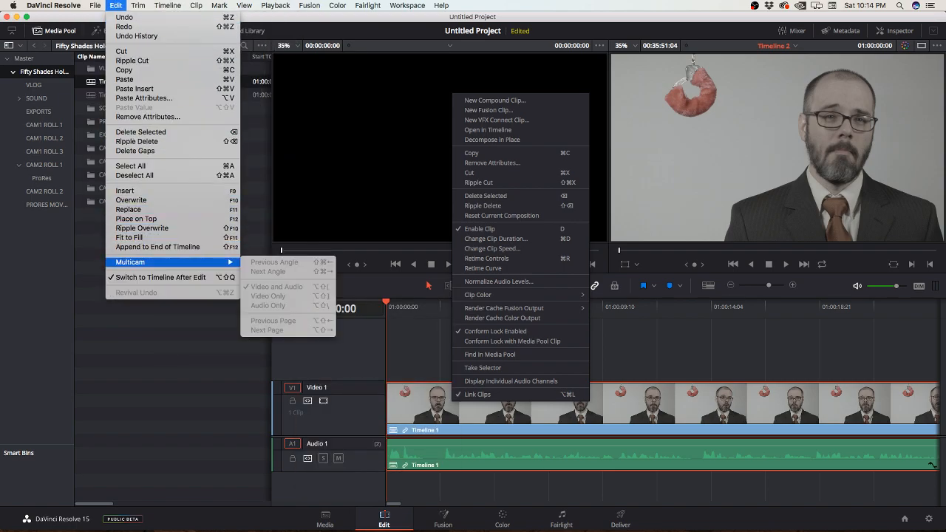
pyautogui.press('Escape')
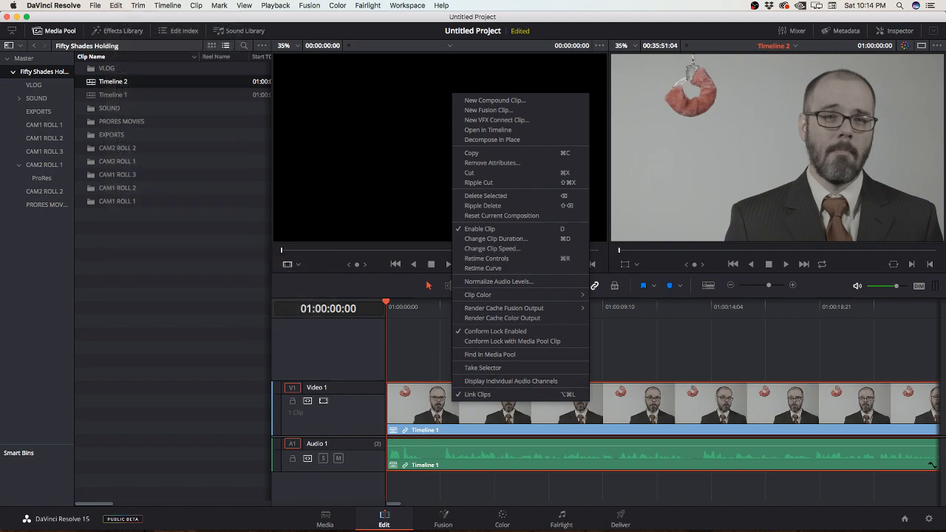
pyautogui.click(510, 411)
pyautogui.rightClick(511, 411)
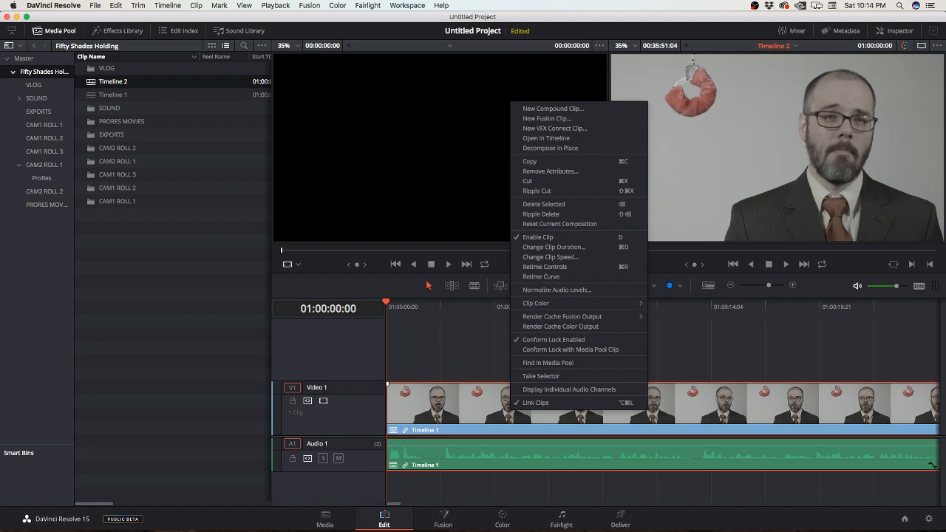
pyautogui.press('Escape')
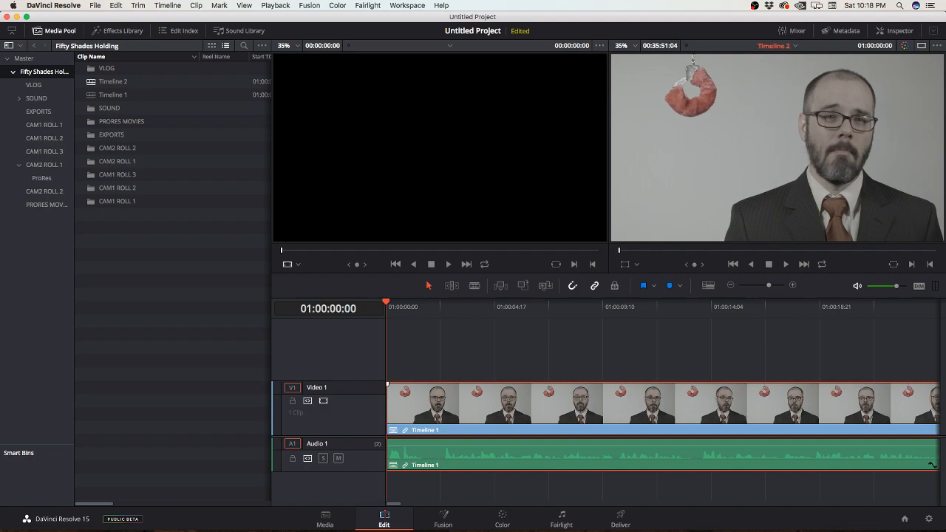
# Step: Create a new empty timeline named Coffee Scene in the Fifty Shades Holding bin, keeping the other default settings
pyautogui.rightClick(183, 269)
pyautogui.moveTo(222, 275)
pyautogui.click(384, 278)
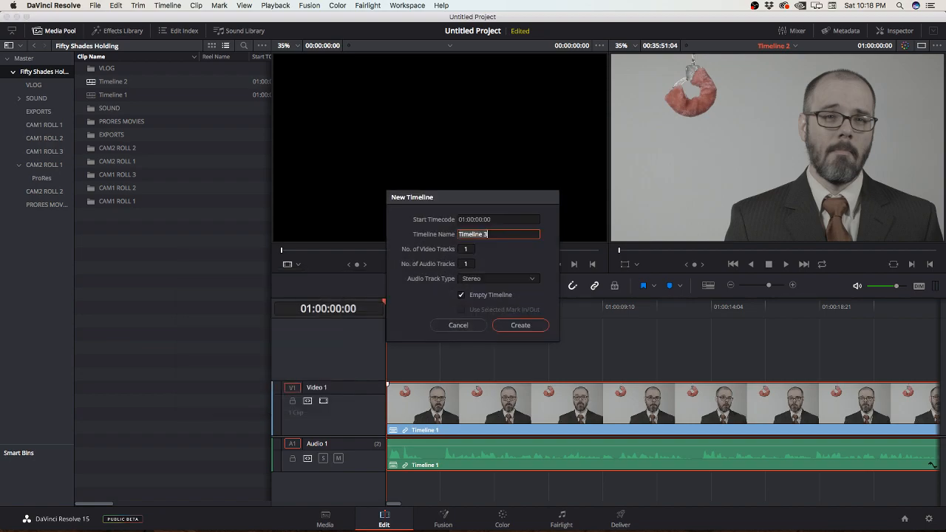
pyautogui.write('Book Clu')
pyautogui.press('BackSpace')
pyautogui.press('BackSpace')
pyautogui.press('BackSpace')
pyautogui.press('BackSpace')
pyautogui.press('BackSpace')
pyautogui.press('BackSpace')
pyautogui.press('BackSpace')
pyautogui.press('BackSpace')
pyautogui.write('Coffee Scene')
pyautogui.press('Return')
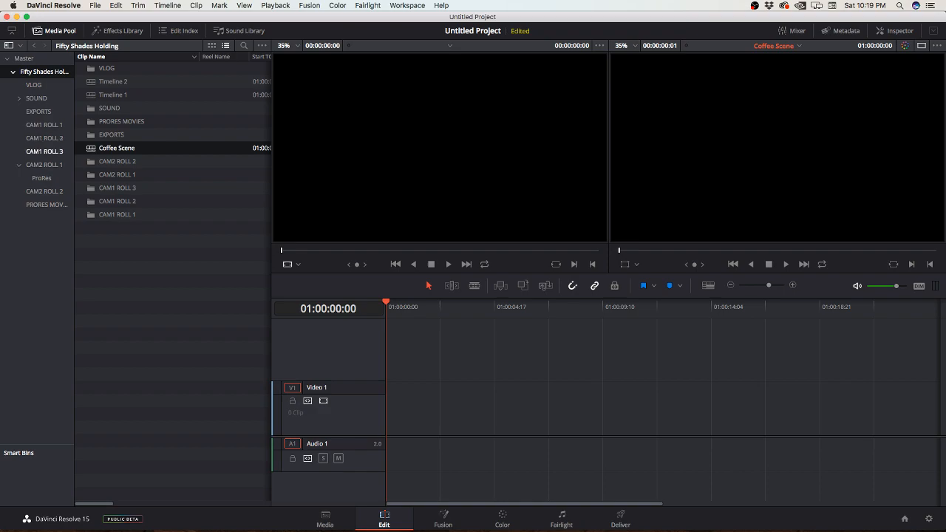
# Step: Preview the book page clips in the CAM1 ROLL 3 bin, from C0019 up to CAM1_2018-05-18_1915_C0031.mov, looking for the coffee passage
pyautogui.click(44, 151)
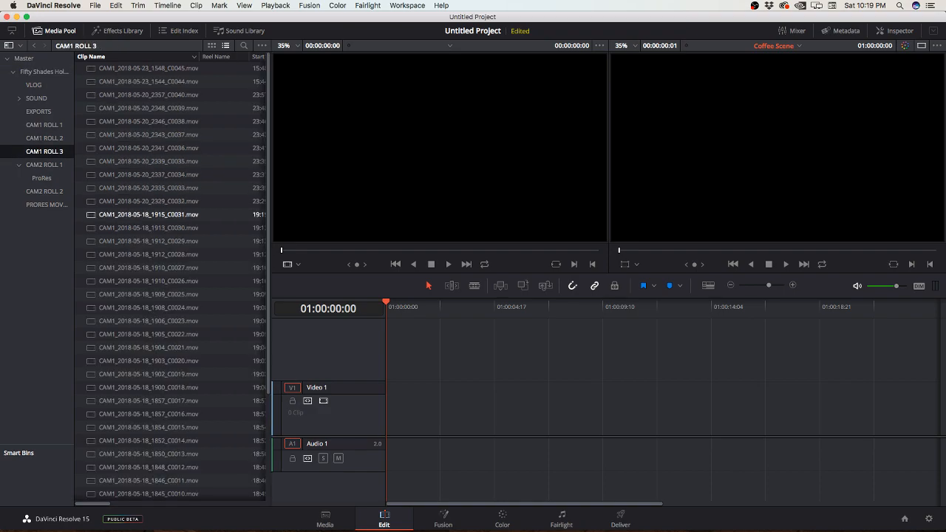
pyautogui.scroll(-5, 148, 214)
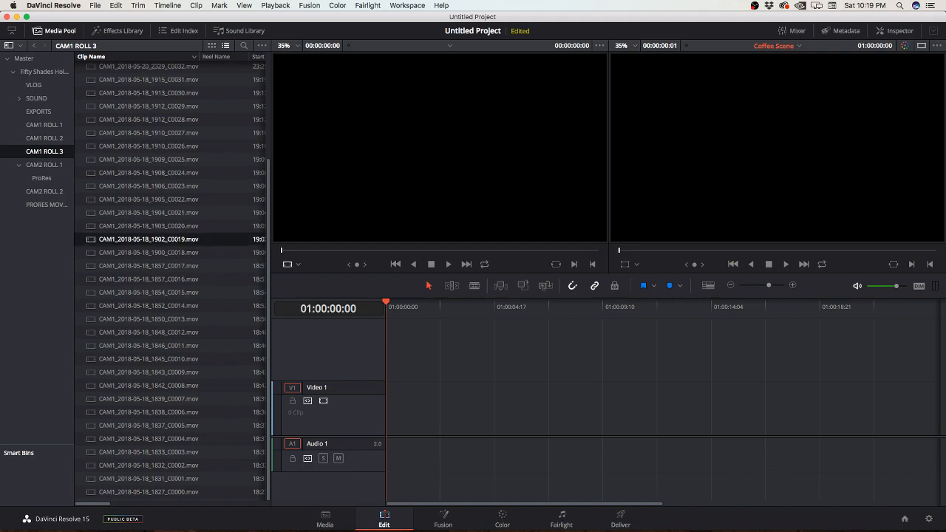
pyautogui.doubleClick(148, 238)
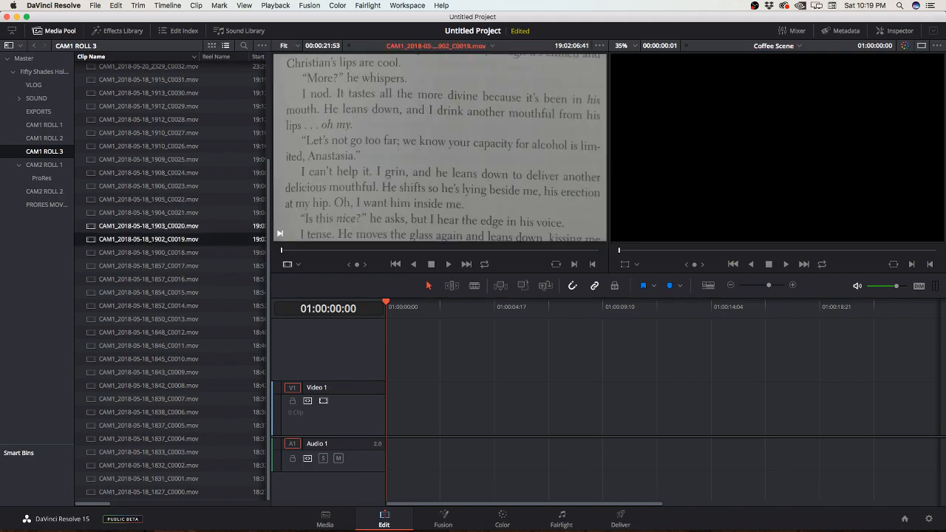
pyautogui.doubleClick(148, 226)
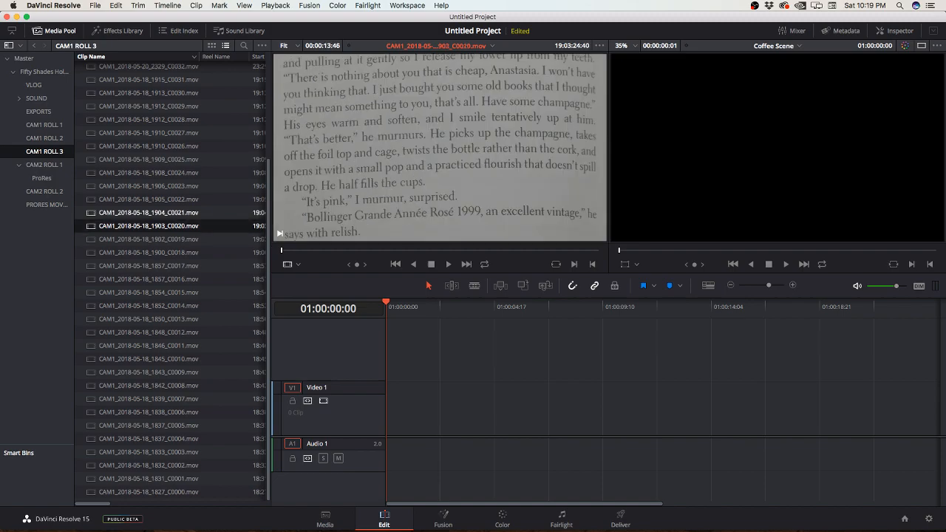
pyautogui.doubleClick(148, 213)
pyautogui.doubleClick(148, 173)
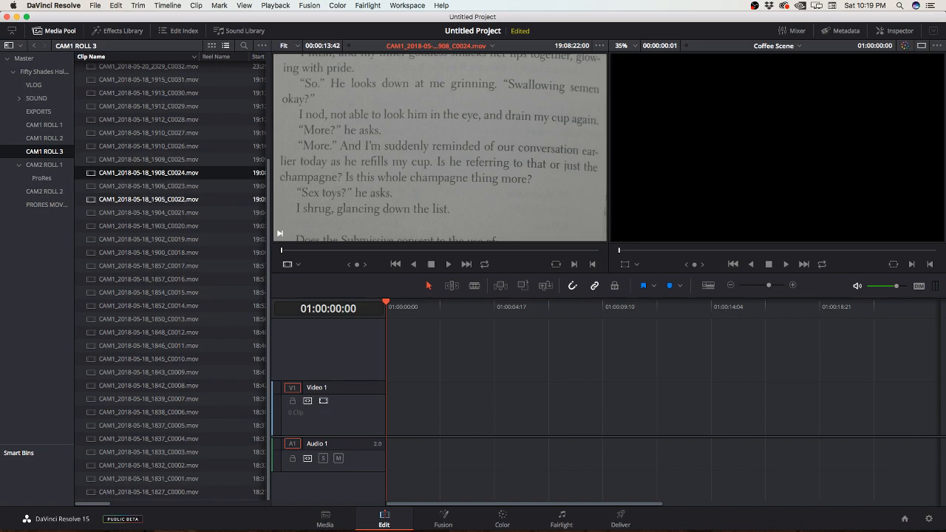
pyautogui.scroll(5, 147, 214)
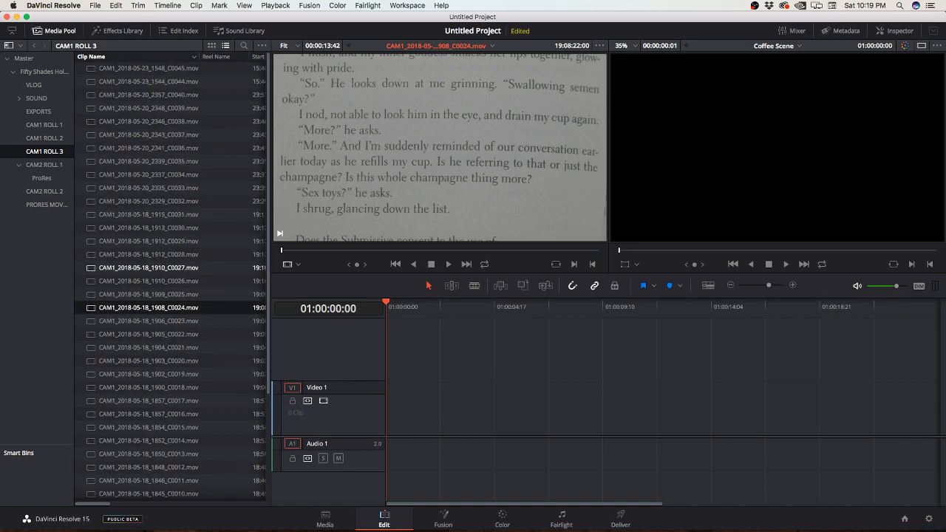
pyautogui.doubleClick(147, 254)
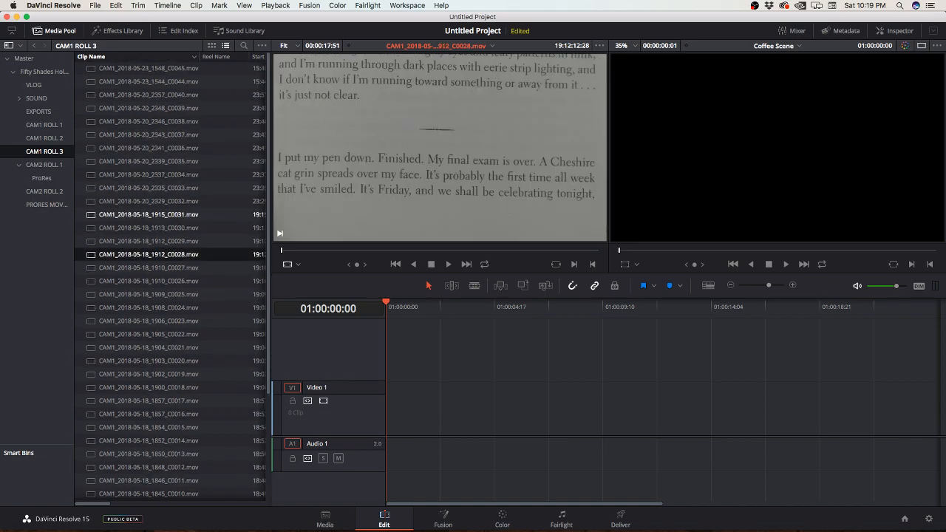
pyautogui.doubleClick(148, 214)
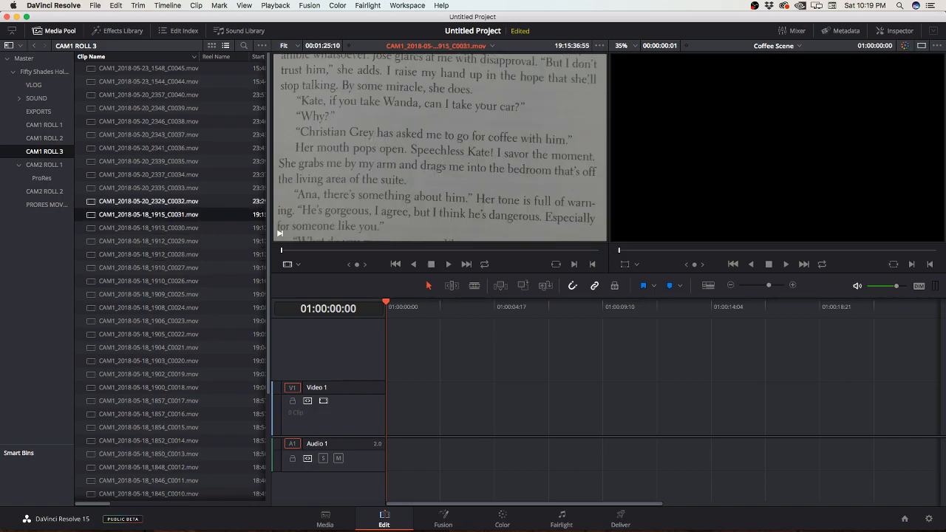
# Step: Mark an out point at about 19:16:59 near the end of source clip CAM1_2018-05-18_1915_C0031.mov, during the blurred page movement
pyautogui.moveTo(94, 214); pyautogui.dragTo(430, 418)
pyautogui.press('super+z')
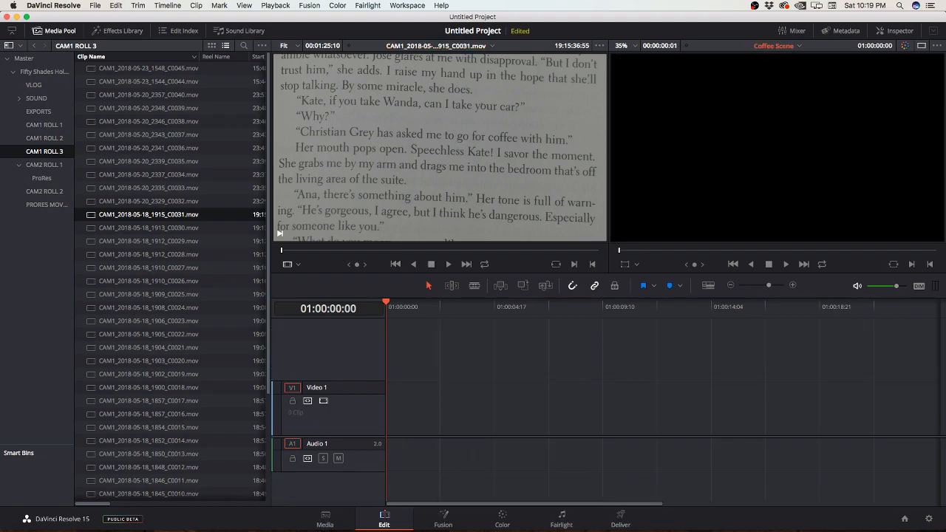
pyautogui.moveTo(281, 251); pyautogui.dragTo(588, 251)
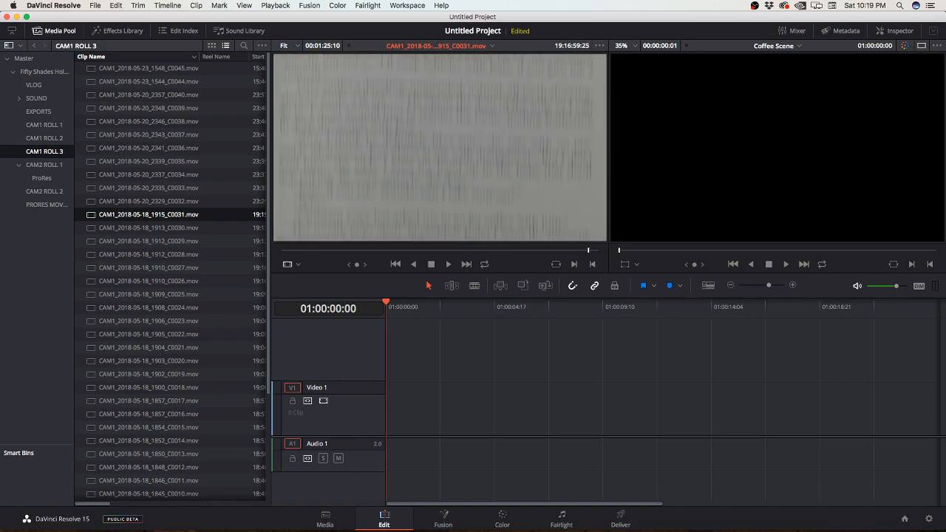
pyautogui.press('Right')
pyautogui.press('Right')
pyautogui.press('Right')
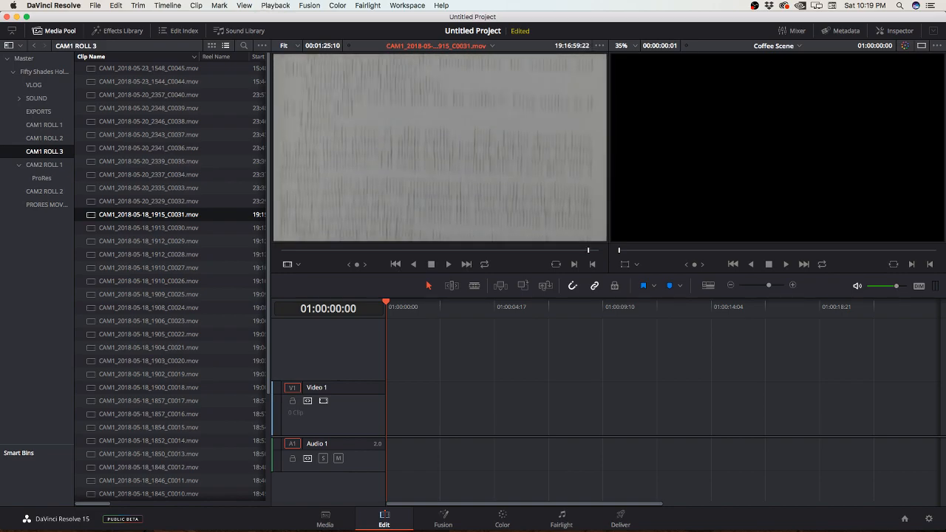
pyautogui.press('Right')
pyautogui.press('Left')
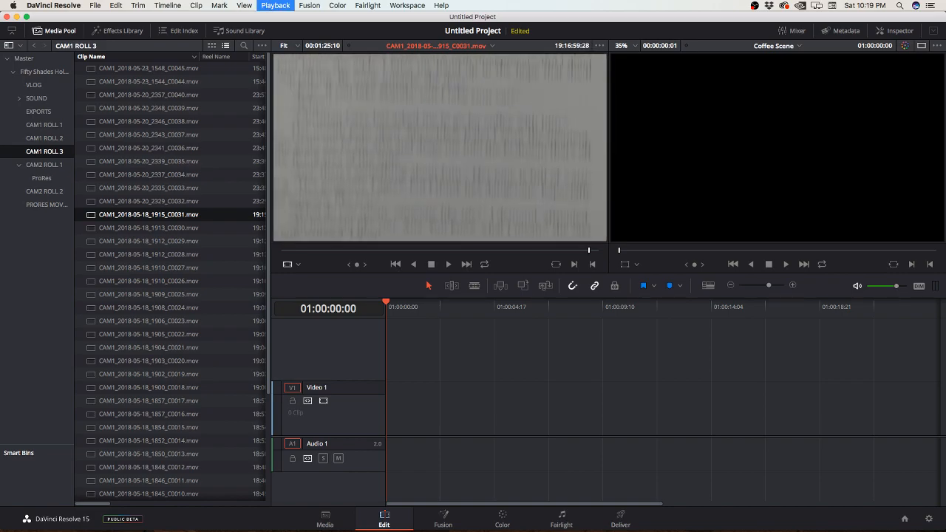
pyautogui.press('o')
# Step: Play back through source clip C0031 and mark an in point at 19:16:34:42
pyautogui.press('j')
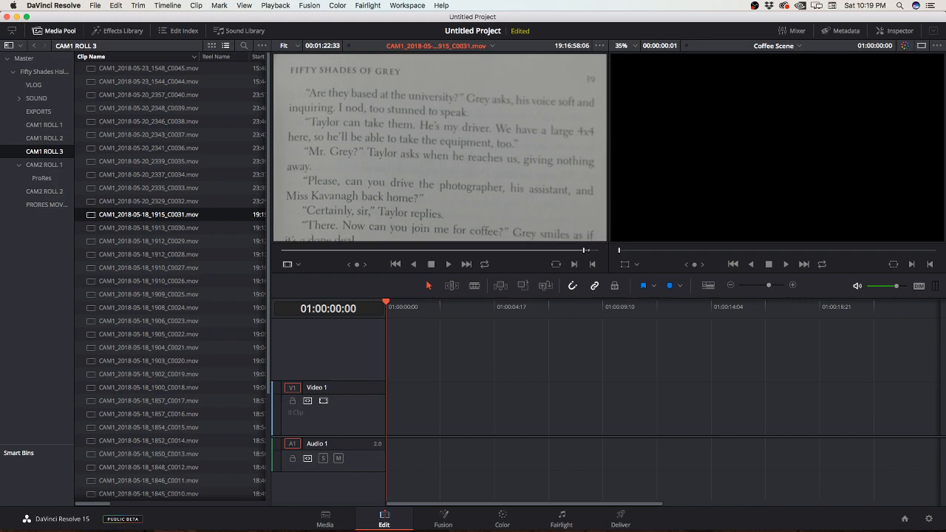
pyautogui.press('j')
pyautogui.press('j')
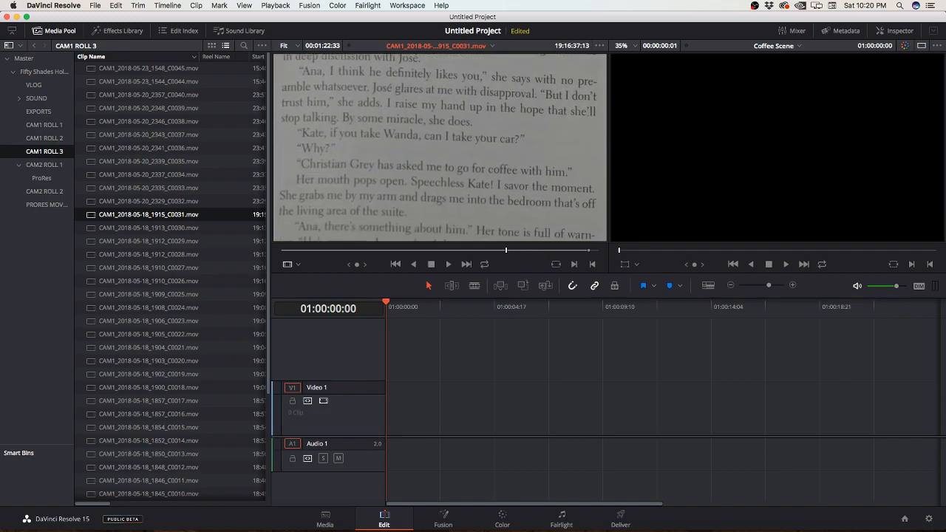
pyautogui.press('l')
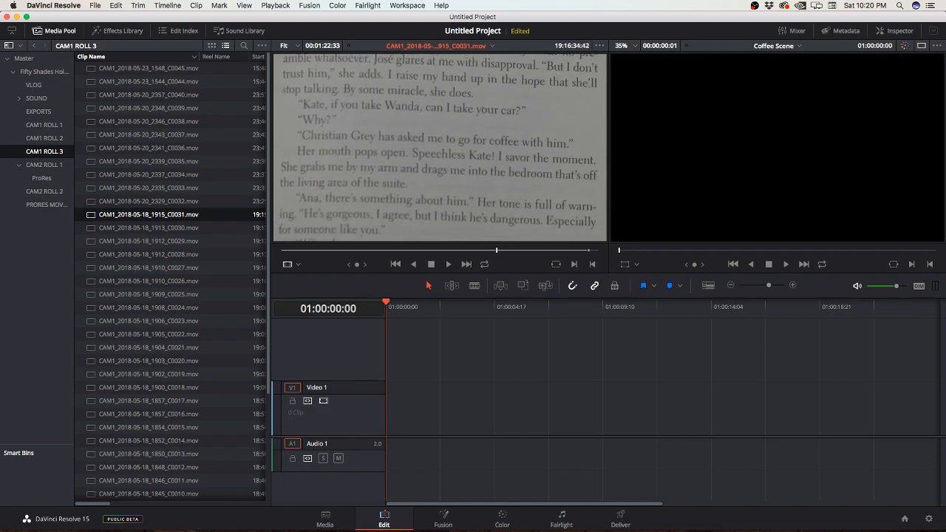
pyautogui.press('i')
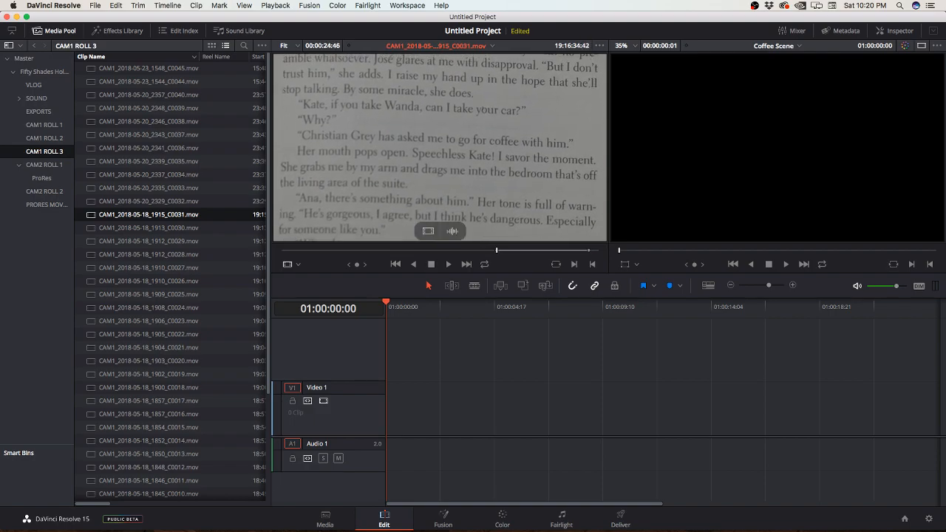
# Step: Place only the video of the marked C0031 range on Video 1 at the start of the Coffee Scene timeline
pyautogui.moveTo(459, 185); pyautogui.dragTo(392, 411)
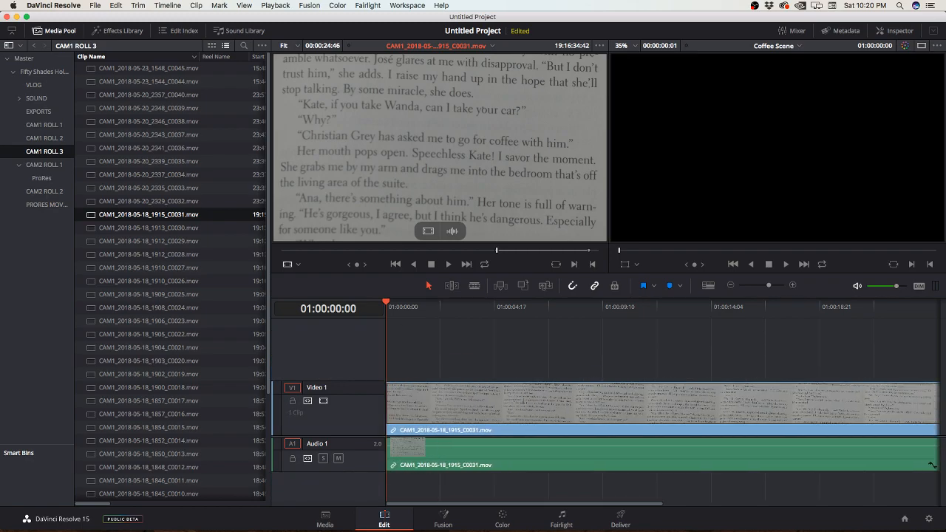
pyautogui.press('super+z')
pyautogui.moveTo(429, 230); pyautogui.dragTo(406, 436)
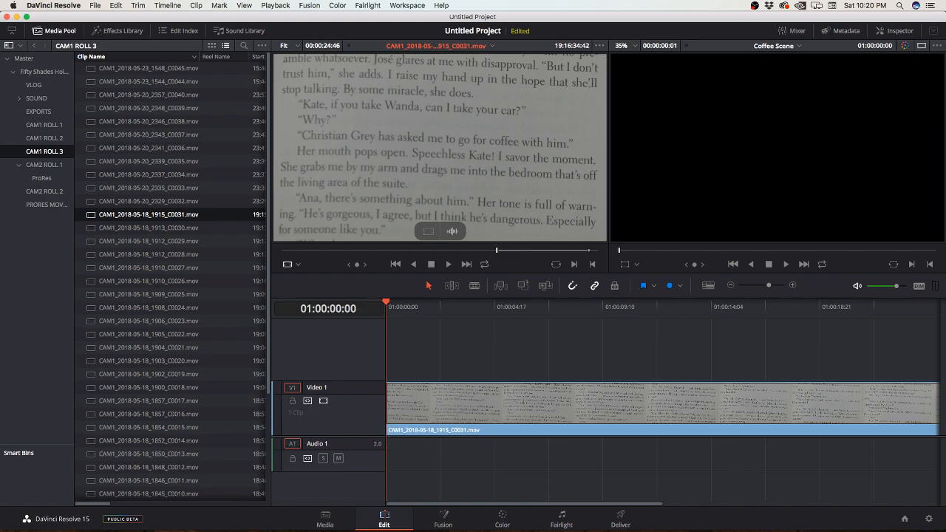
# Step: Reverse the playback of the C0031 clip in the timeline and move it to start at about 18 seconds on Video 1
pyautogui.moveTo(451, 403); pyautogui.dragTo(630, 402)
pyautogui.rightClick(631, 402)
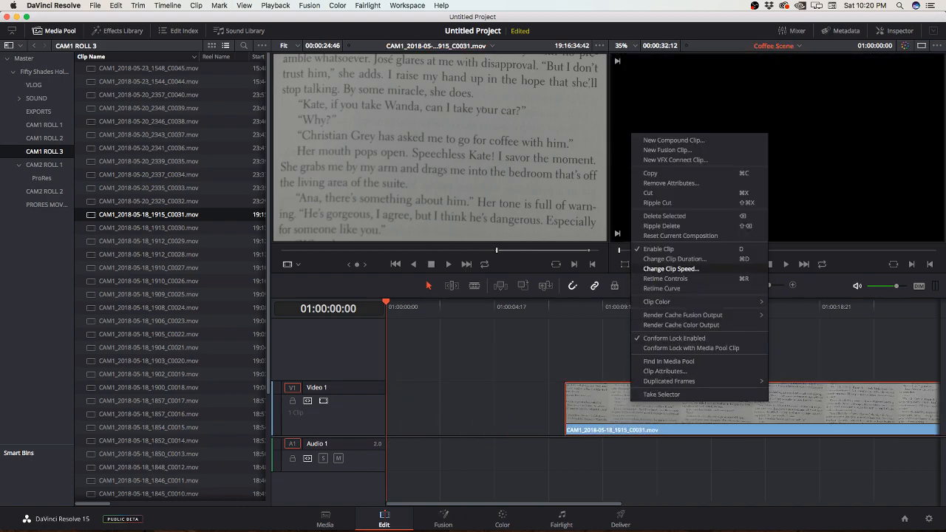
pyautogui.click(671, 270)
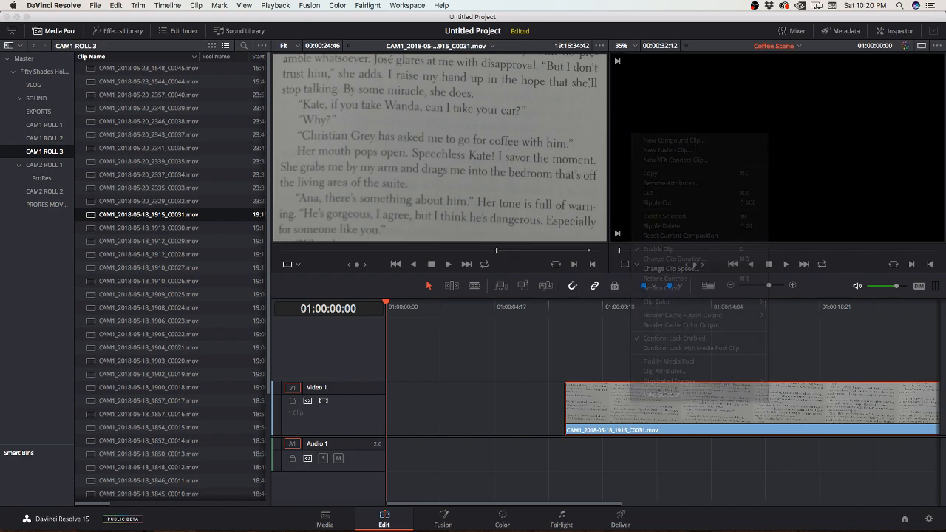
pyautogui.click(794, 272)
pyautogui.click(828, 358)
pyautogui.moveTo(565, 306); pyautogui.dragTo(585, 307)
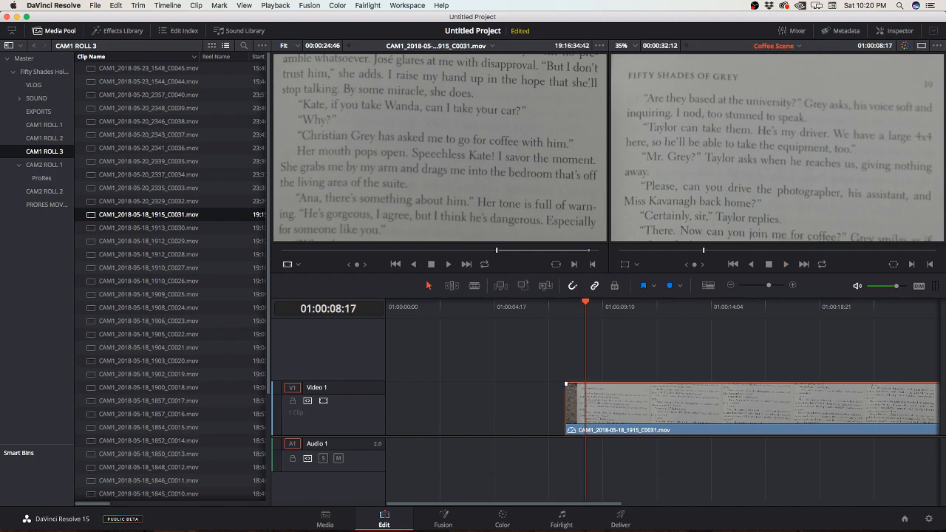
pyautogui.moveTo(640, 418); pyautogui.dragTo(874, 425)
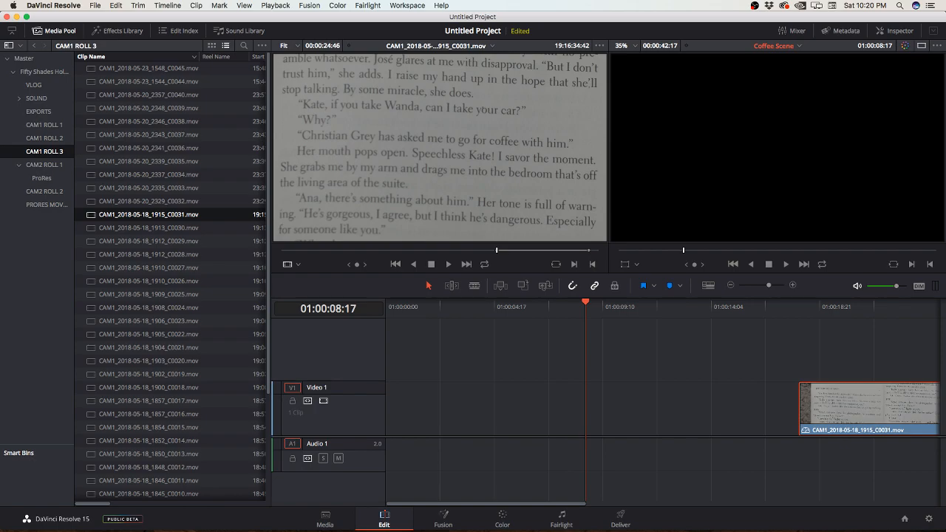
# Step: Preview clip C0032, and mark an out point at 19:14:56:37 near the end of source clip CAM1_2018-05-18_1913_C0030.mov
pyautogui.doubleClick(148, 202)
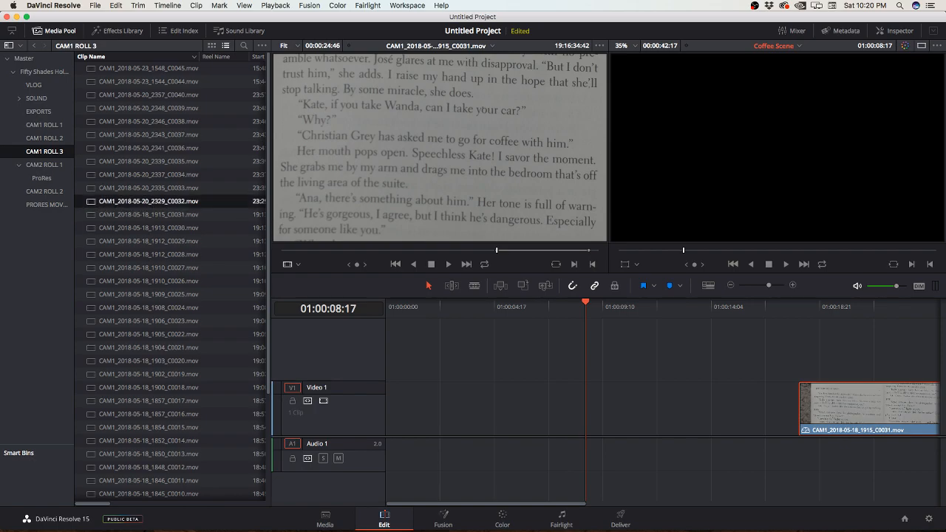
pyautogui.moveTo(281, 250); pyautogui.dragTo(364, 250)
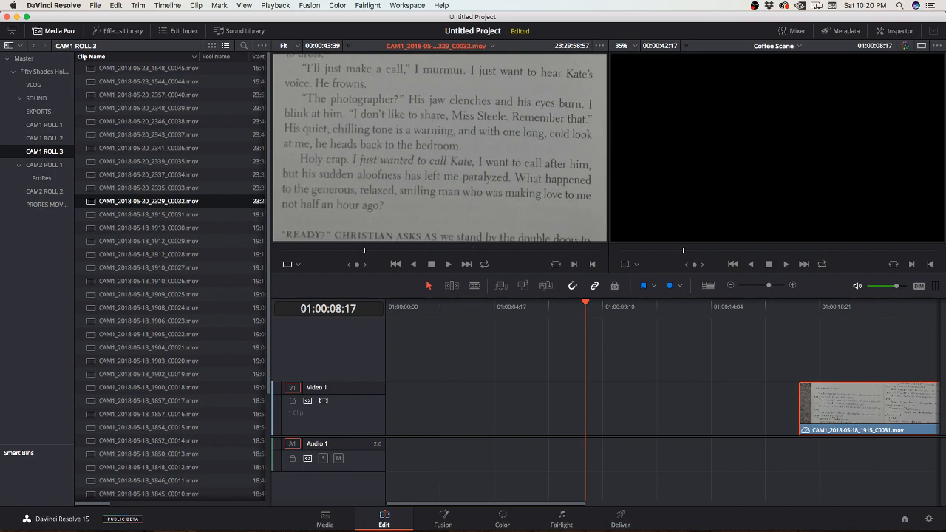
pyautogui.doubleClick(148, 228)
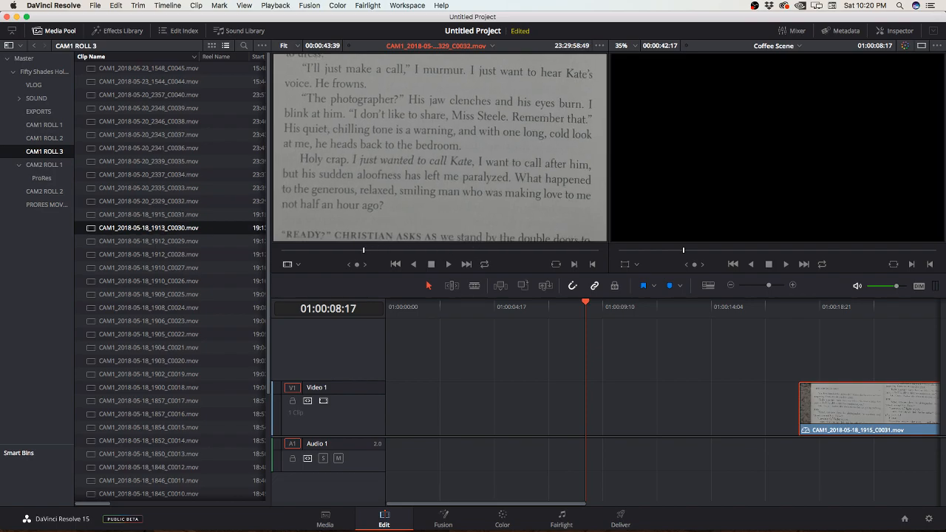
pyautogui.moveTo(281, 251); pyautogui.dragTo(588, 250)
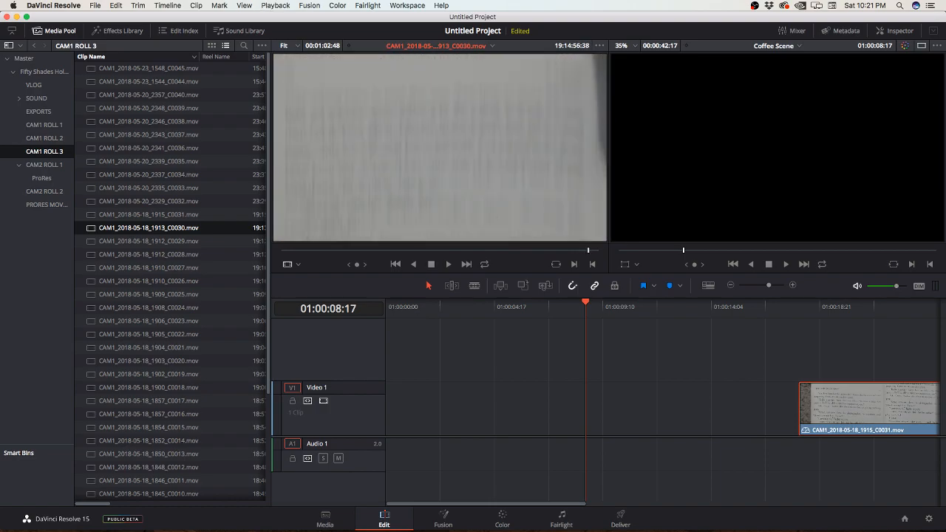
pyautogui.press('o')
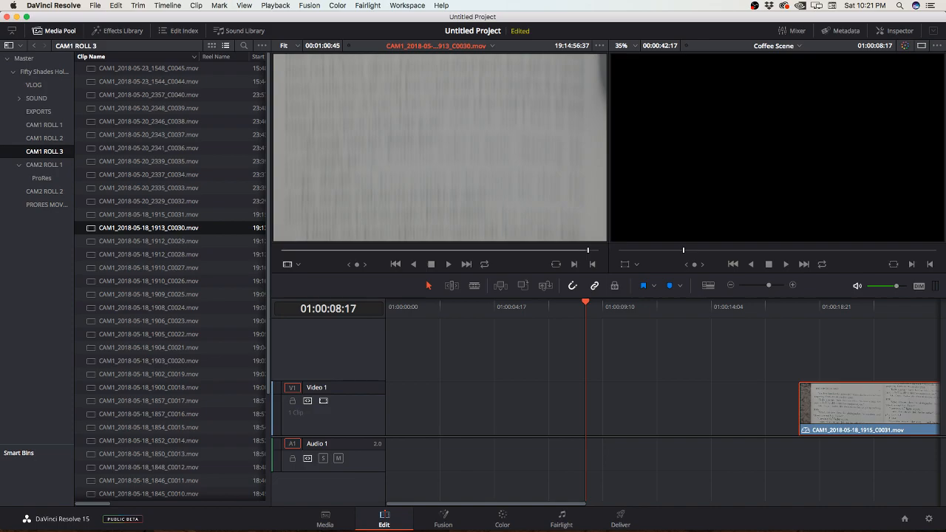
# Step: Shuttle back and forth through source clip C0030 and mark an in point at 19:14:50:46, around the coffee invitation passage
pyautogui.press('j')
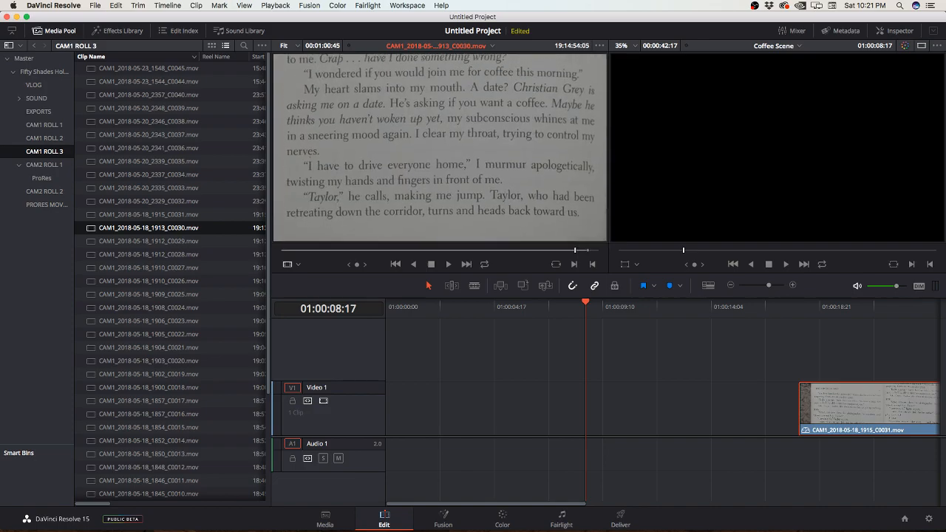
pyautogui.press('l')
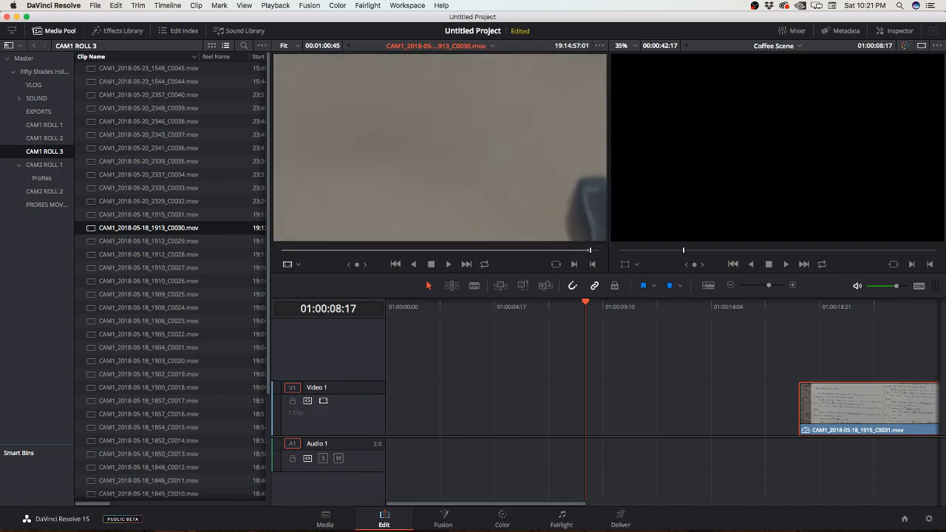
pyautogui.press('j')
pyautogui.press('j')
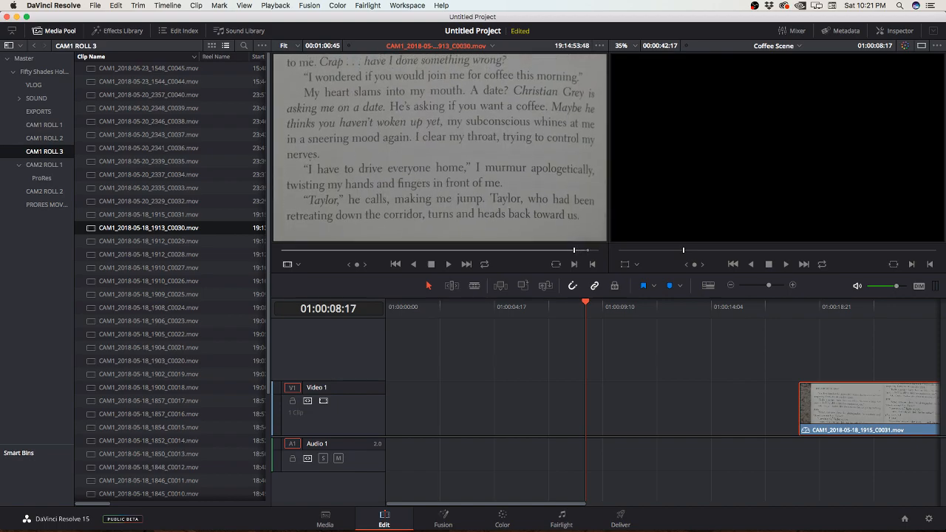
pyautogui.press('l')
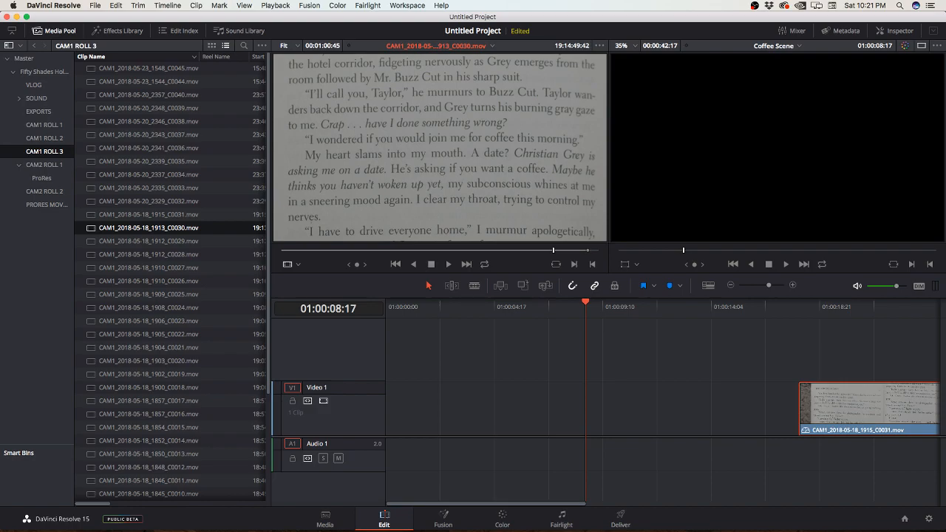
pyautogui.press('j')
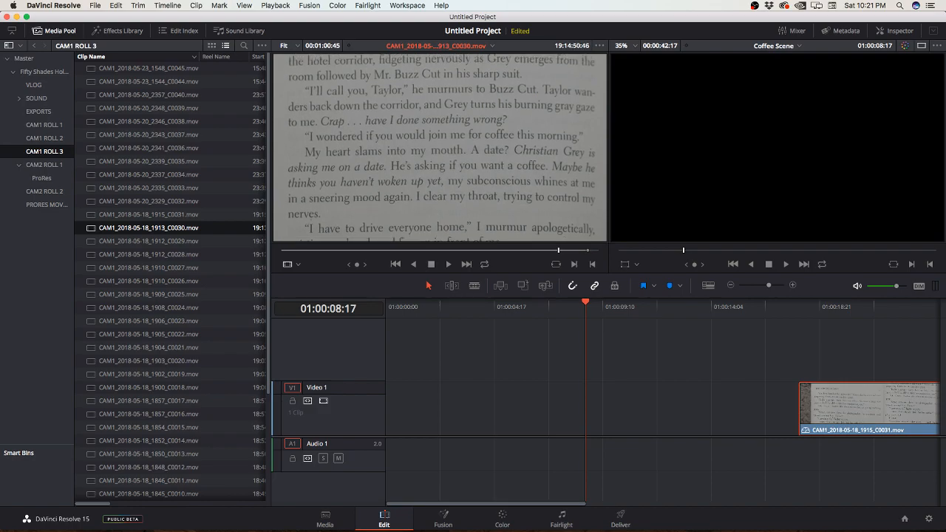
pyautogui.press('i')
# Step: Place only the video of the marked C0030 range at the start of Video 1, undoing the misplaced attempts
pyautogui.moveTo(441, 221); pyautogui.dragTo(505, 407)
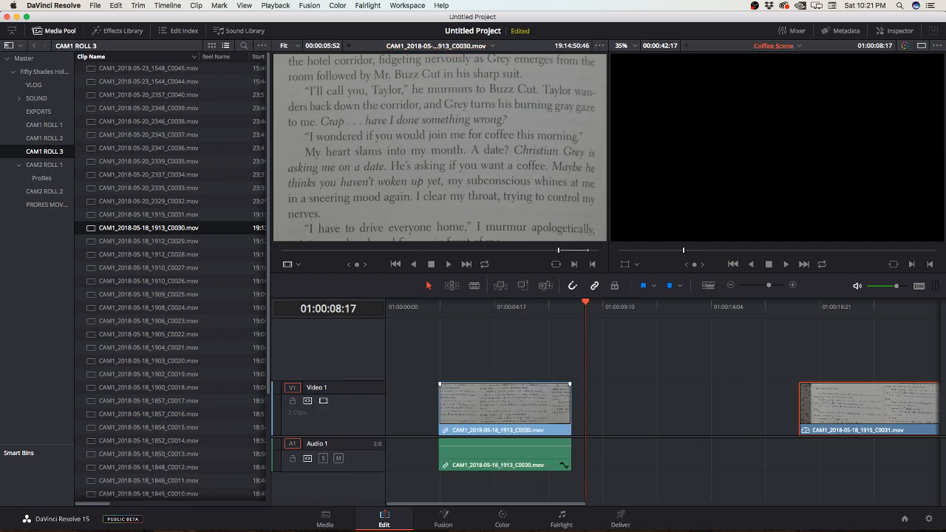
pyautogui.press('super+z')
pyautogui.moveTo(433, 230)
pyautogui.moveTo(428, 230); pyautogui.dragTo(408, 436)
pyautogui.press('super+z')
pyautogui.moveTo(426, 231)
pyautogui.moveTo(426, 231); pyautogui.dragTo(413, 428)
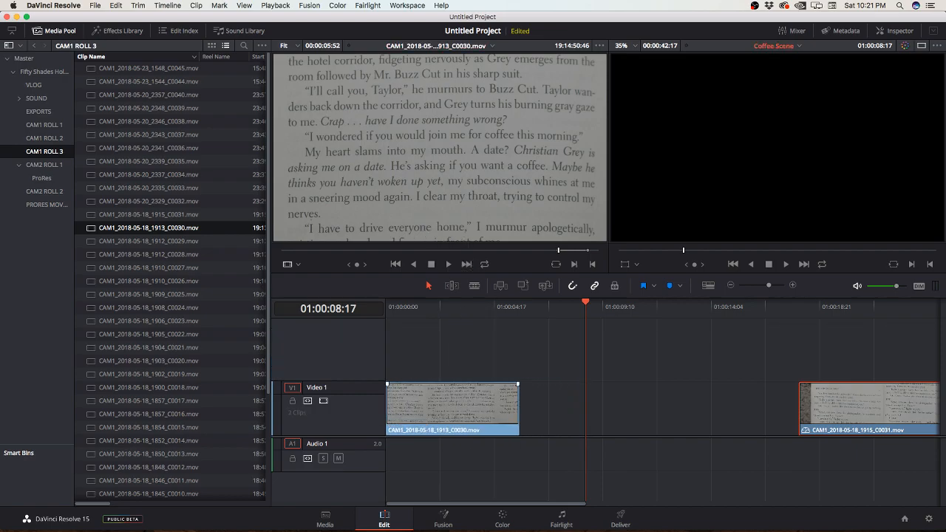
# Step: Move the C0031 clip on Video 1 to directly follow the C0030 clip, and park the playhead on the cut between them
pyautogui.moveTo(857, 410); pyautogui.dragTo(583, 410)
pyautogui.click(491, 306)
pyautogui.moveTo(490, 304); pyautogui.dragTo(520, 304)
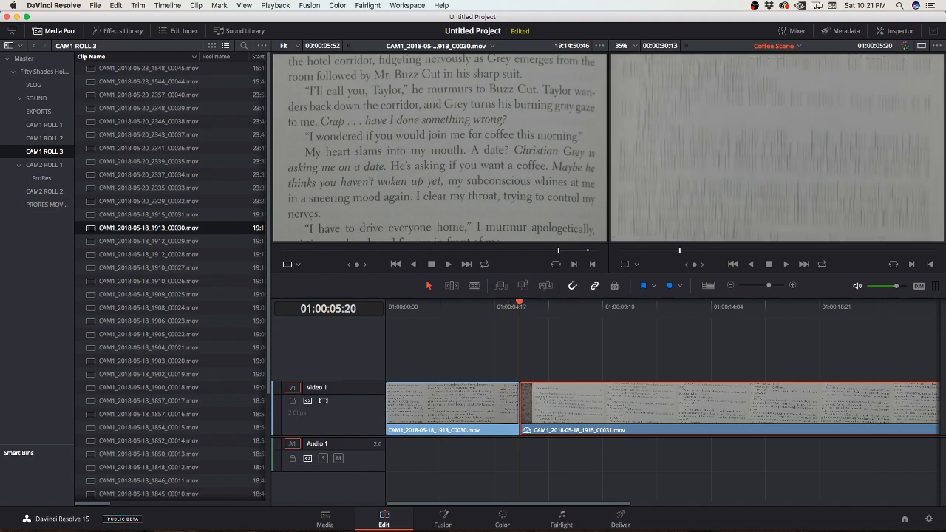
# Step: Play the Coffee Scene timeline from its start across the cut into C0031 twice, clearing the clip selection in between
pyautogui.press('Home')
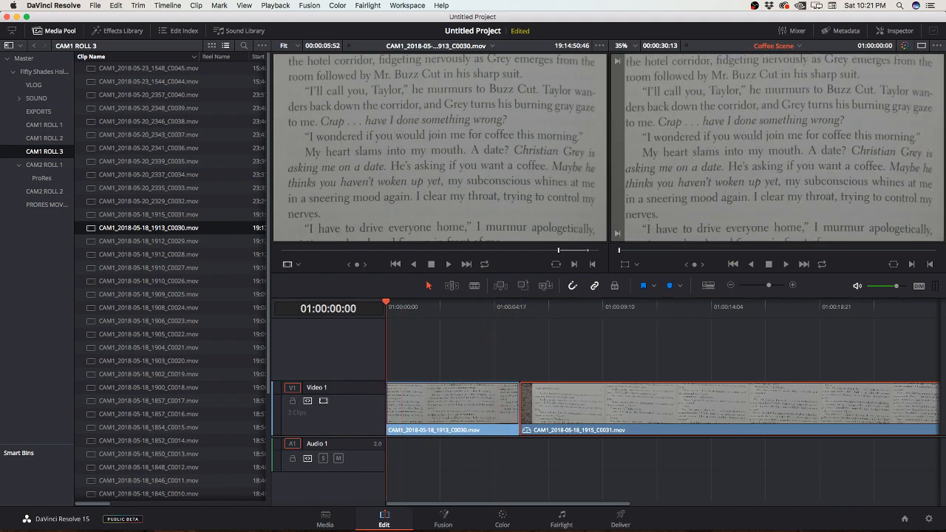
pyautogui.press('space')
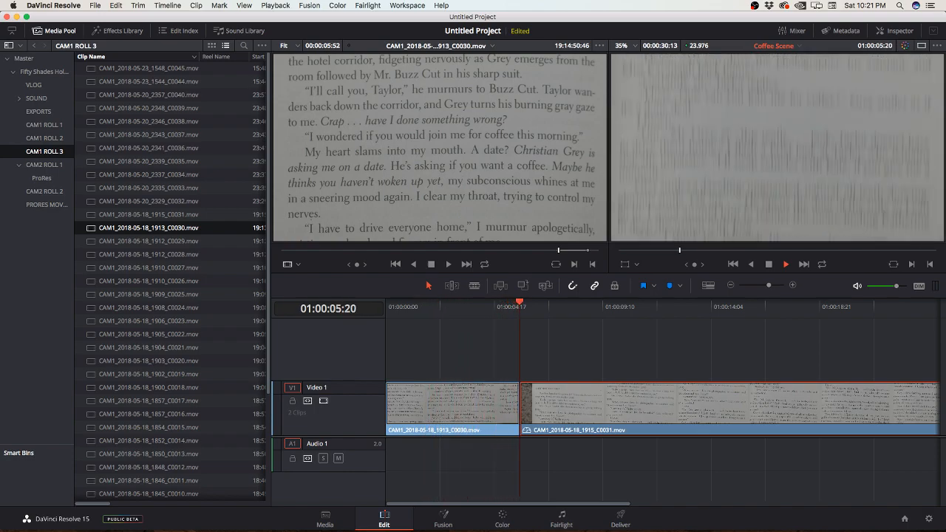
pyautogui.press('space')
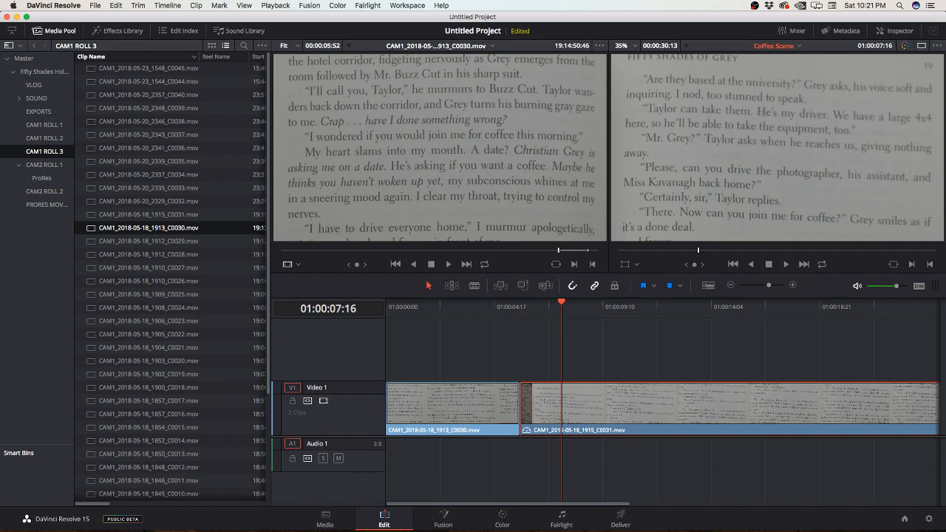
pyautogui.press('Home')
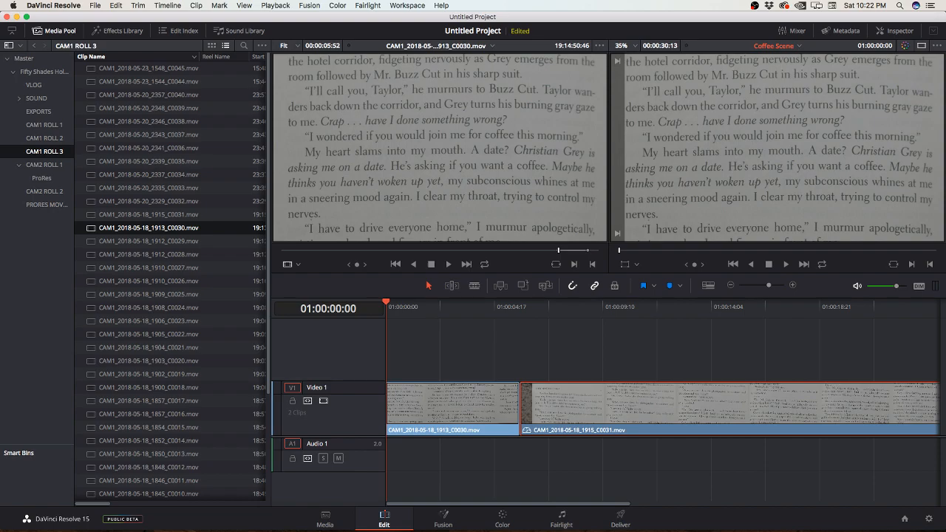
pyautogui.press('shift+super+a')
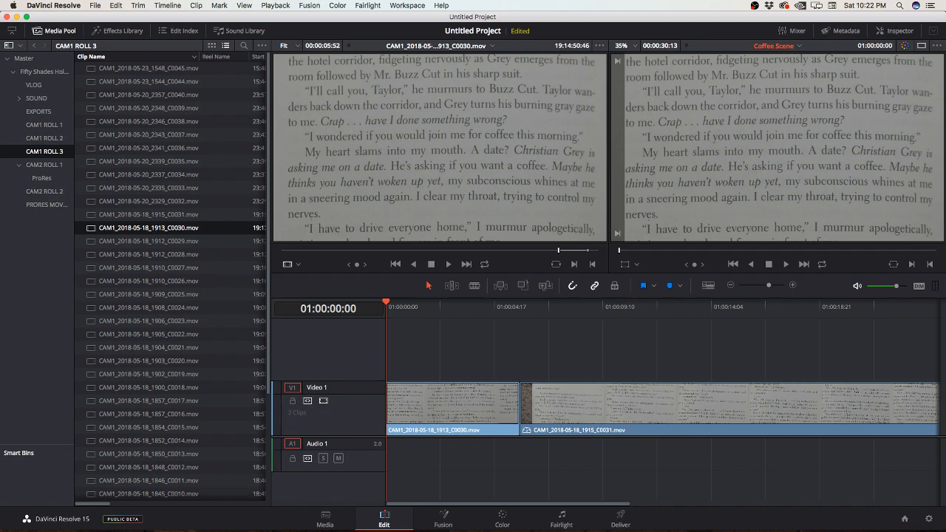
pyautogui.press('space')
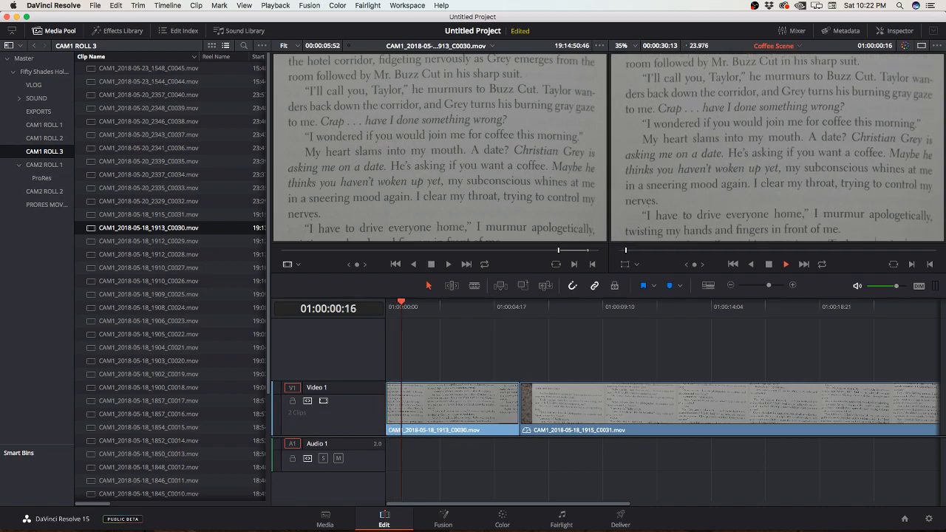
pyautogui.press('space')
pyautogui.press('space')
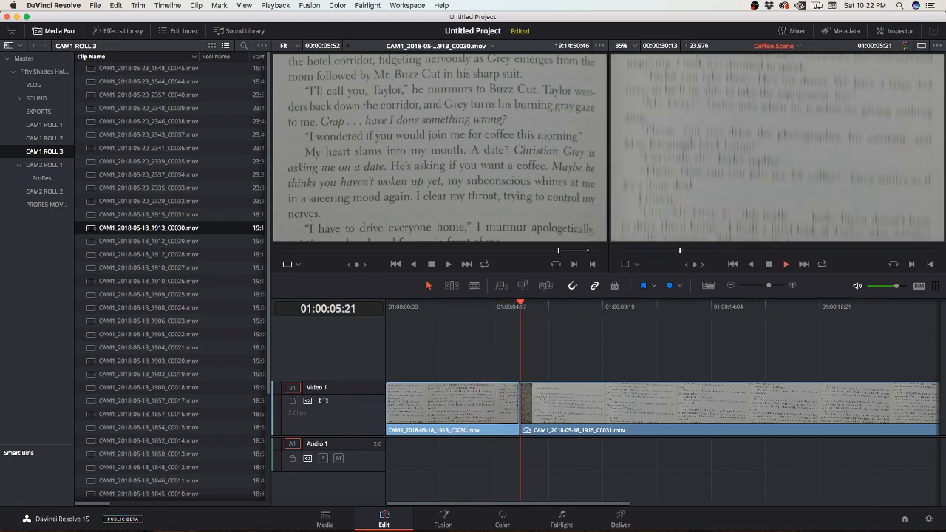
pyautogui.press('space')
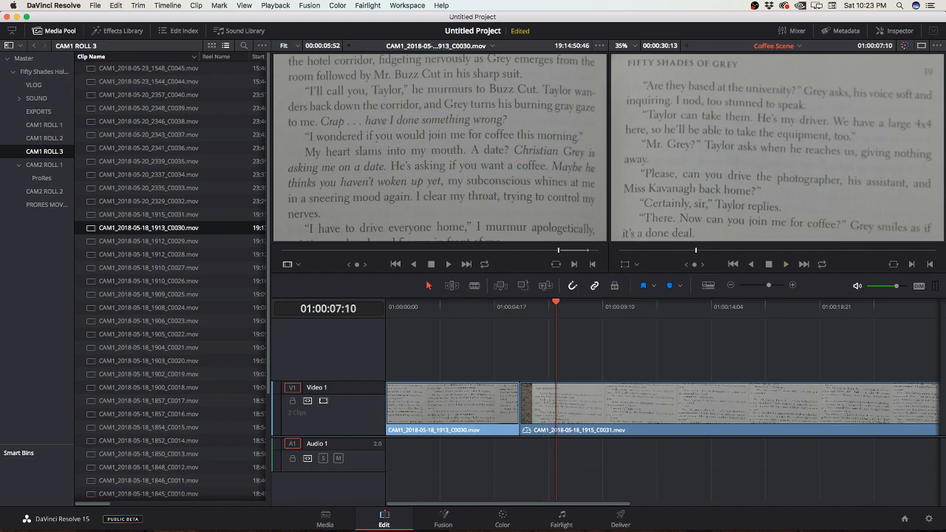
# Step: Step and scrub through the timeline around the cut, replaying from the start to examine the opening frames of C0031
pyautogui.press('Up')
pyautogui.press('Right')
pyautogui.press('Right')
pyautogui.press('Right')
pyautogui.press('Right')
pyautogui.press('Right')
pyautogui.press('Right')
pyautogui.press('Right')
pyautogui.press('Right')
pyautogui.press('Right')
pyautogui.press('Right')
pyautogui.press('Right')
pyautogui.press('Right')
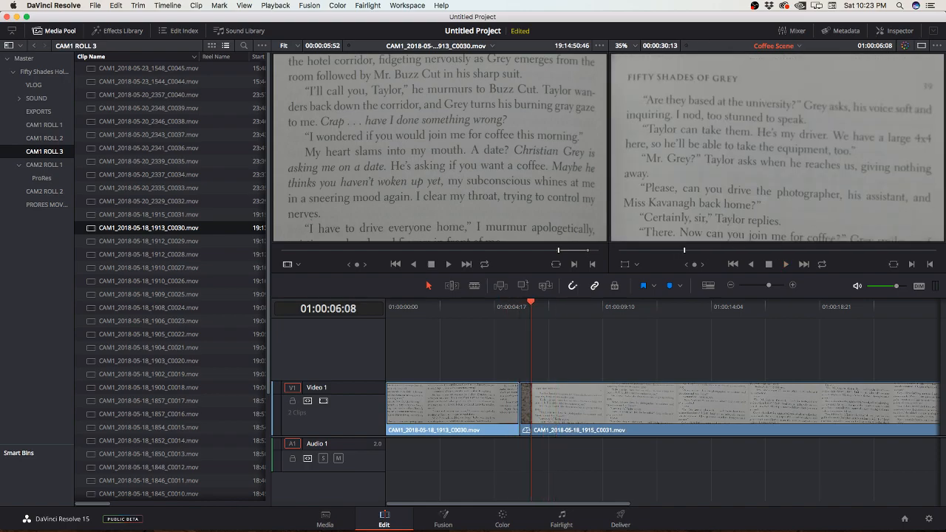
pyautogui.press('Home')
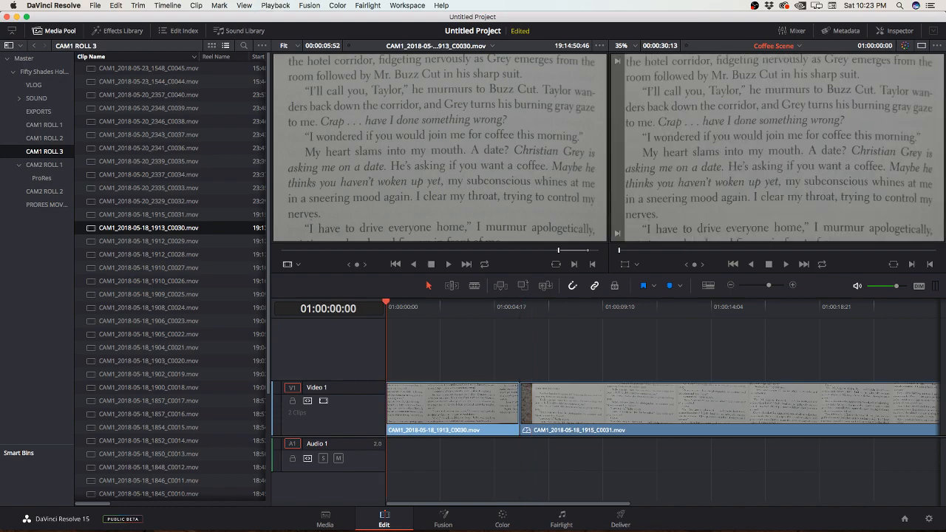
pyautogui.press('space')
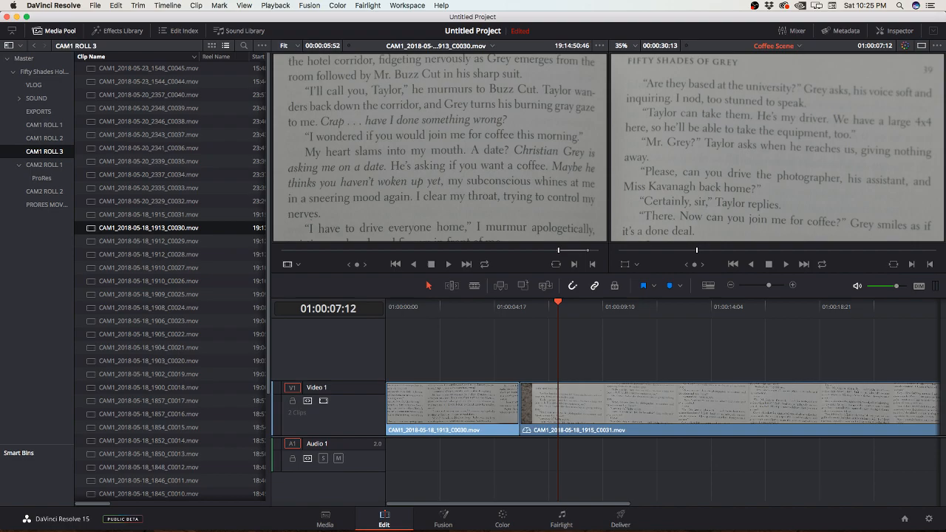
pyautogui.moveTo(558, 302); pyautogui.dragTo(491, 302)
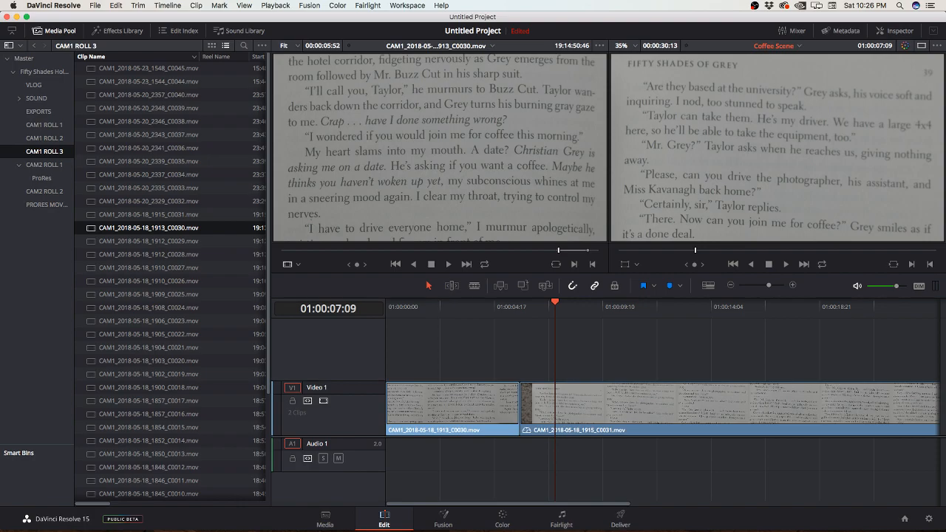
pyautogui.moveTo(556, 303); pyautogui.dragTo(536, 303)
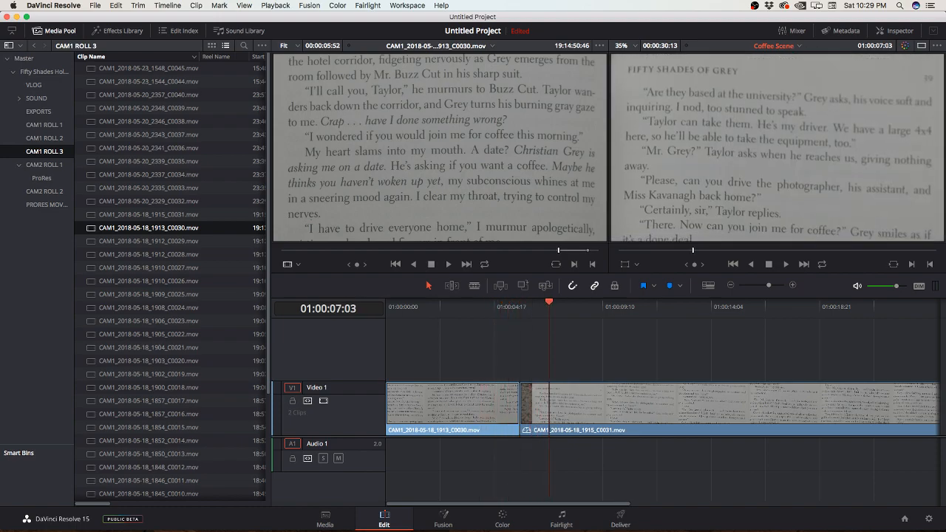
pyautogui.press('space')
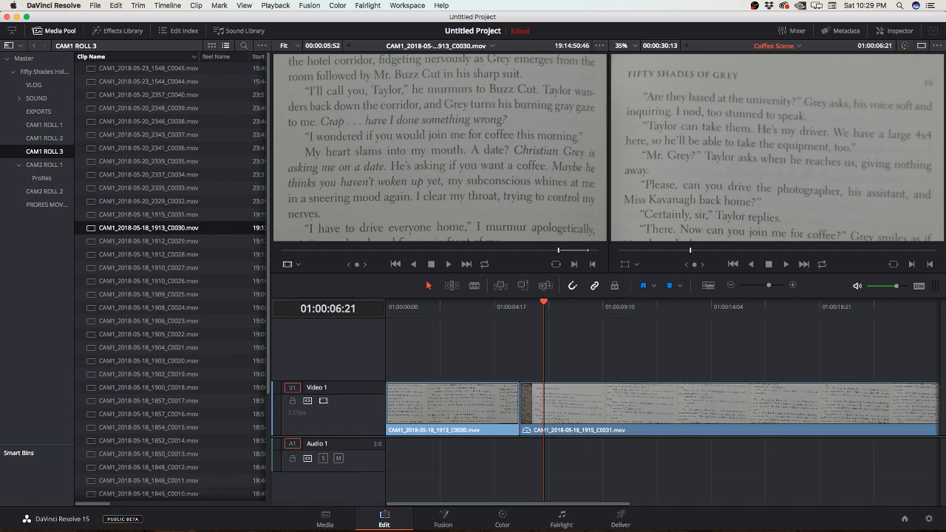
# Step: Rename the source clip CAM1_2018-05-18_1913_C0030.mov as Grey p. 28
pyautogui.click(148, 228)
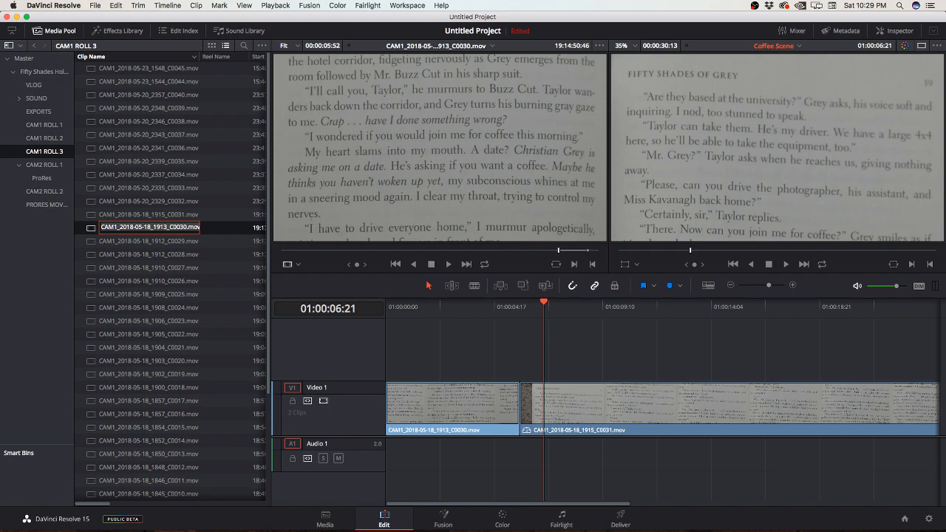
pyautogui.write('Grey p. 28')
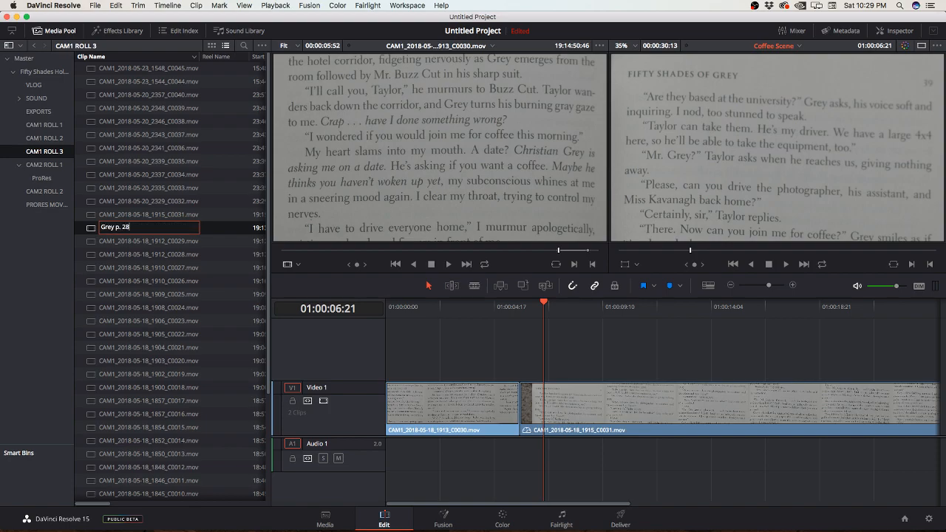
pyautogui.press('Return')
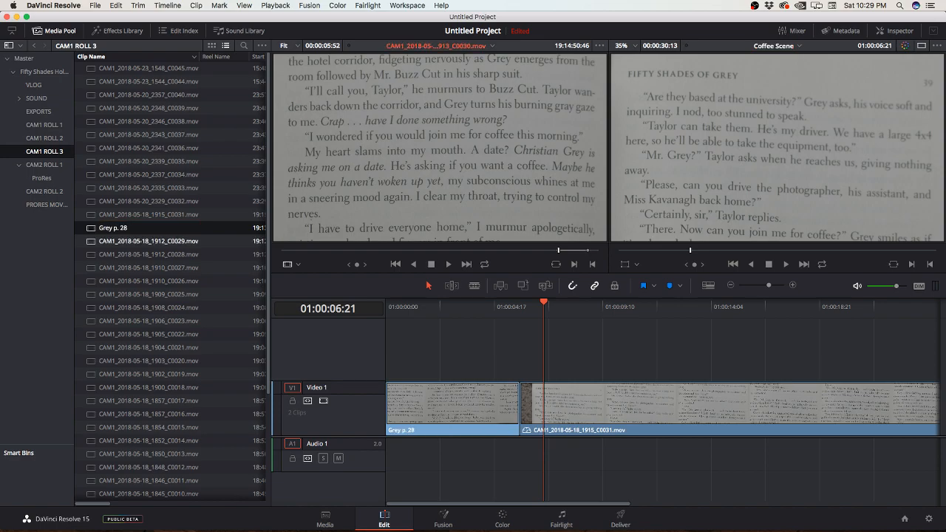
# Step: Check source clips C0029 and C0028, and rename CAM1_2018-05-18_1915_C0031.mov as Grey p. 29
pyautogui.doubleClick(149, 241)
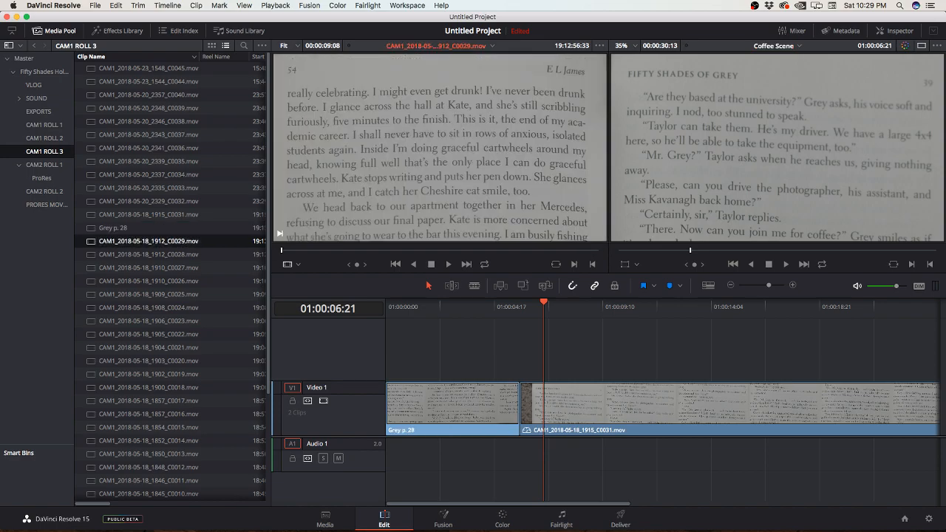
pyautogui.doubleClick(148, 254)
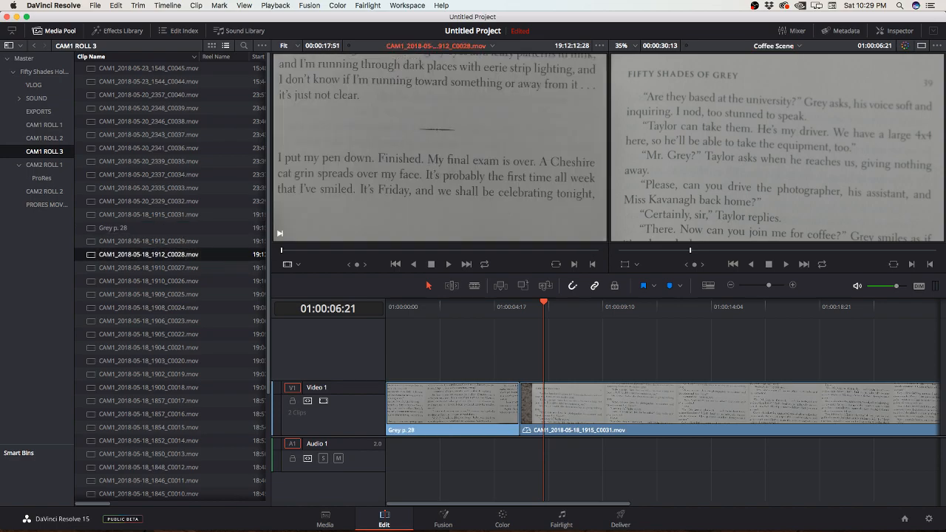
pyautogui.doubleClick(149, 214)
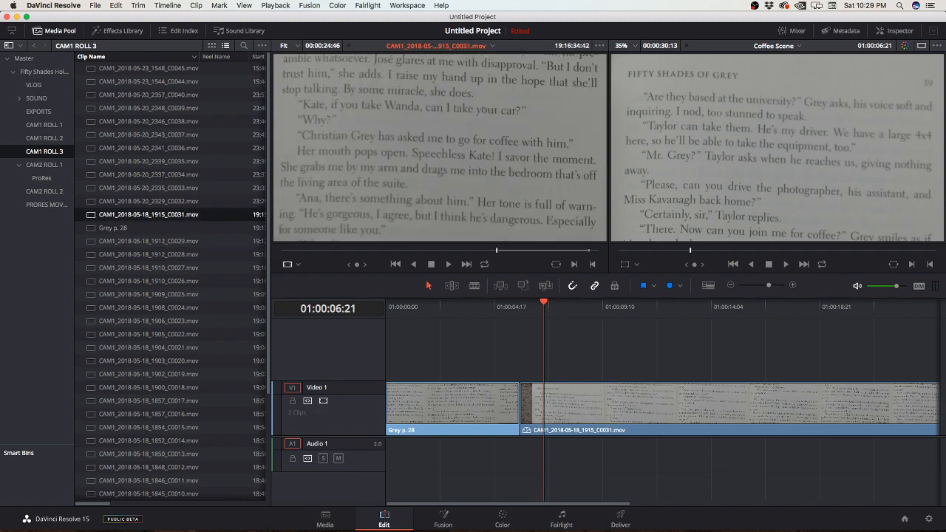
pyautogui.click(148, 214)
pyautogui.write('Grey')
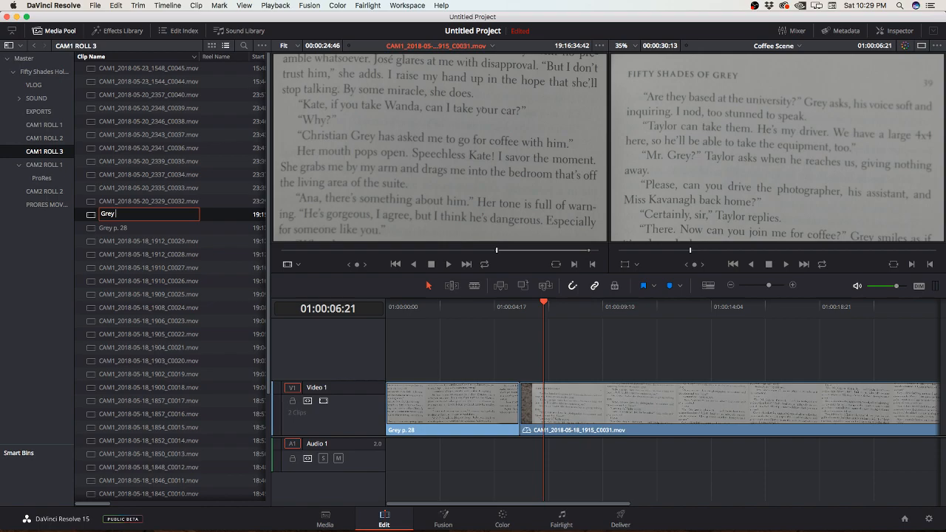
pyautogui.write(' p. 29')
pyautogui.press('Return')
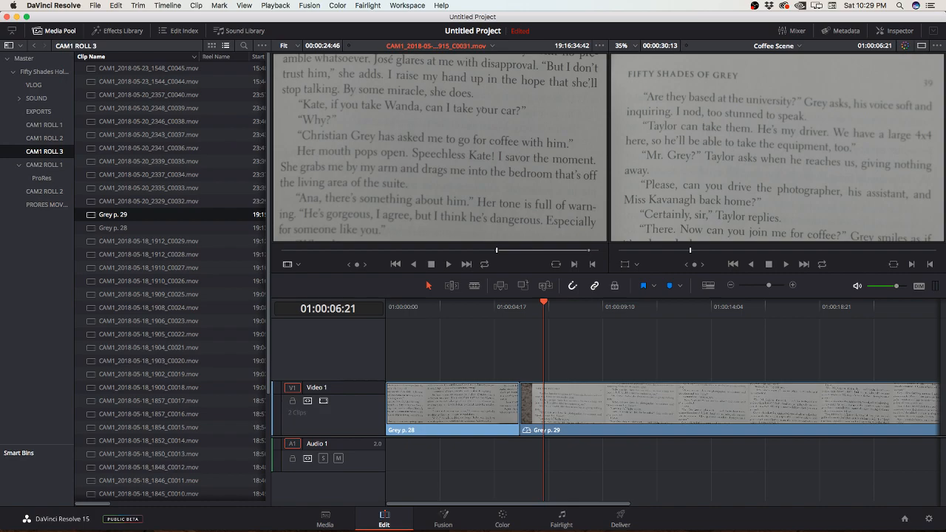
# Step: Replay around the cut, view the Grey p. 29 timeline clip's speed settings without changing them, and park the playhead at 01:00:06:18
pyautogui.click(504, 306)
pyautogui.press('space')
pyautogui.moveTo(520, 306); pyautogui.dragTo(491, 305)
pyautogui.rightClick(168, 213)
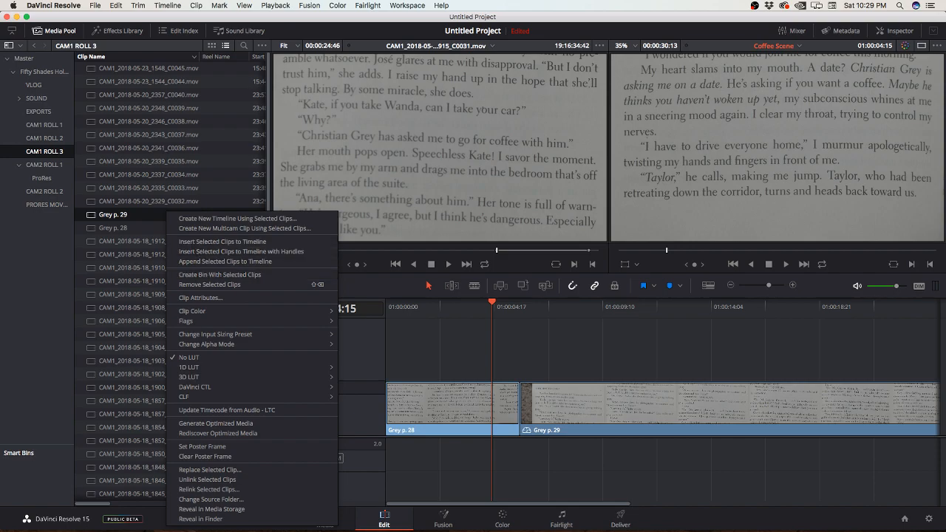
pyautogui.click(153, 215)
pyautogui.click(501, 403)
pyautogui.rightClick(561, 395)
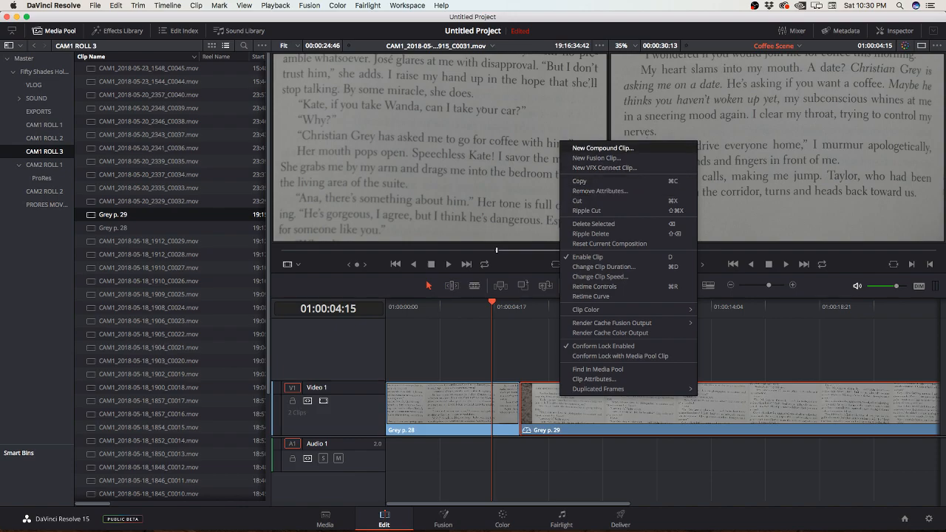
pyautogui.click(600, 277)
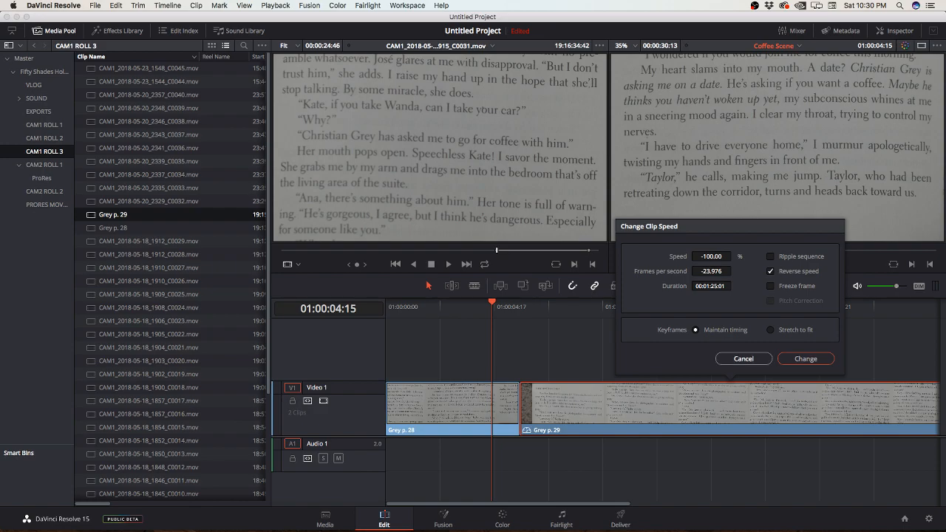
pyautogui.click(744, 358)
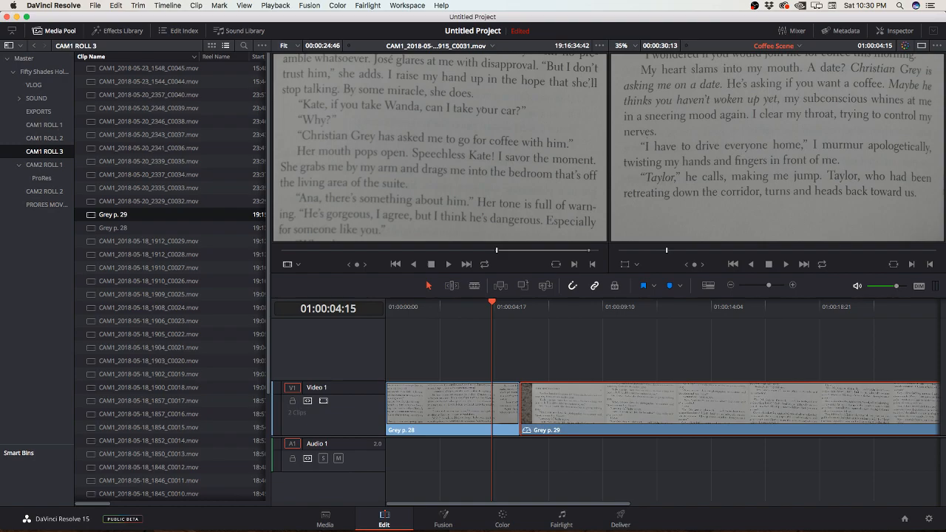
pyautogui.moveTo(547, 303)
pyautogui.mouseDown()
pyautogui.moveTo(520, 303)
pyautogui.moveTo(540, 303)
pyautogui.mouseUp()
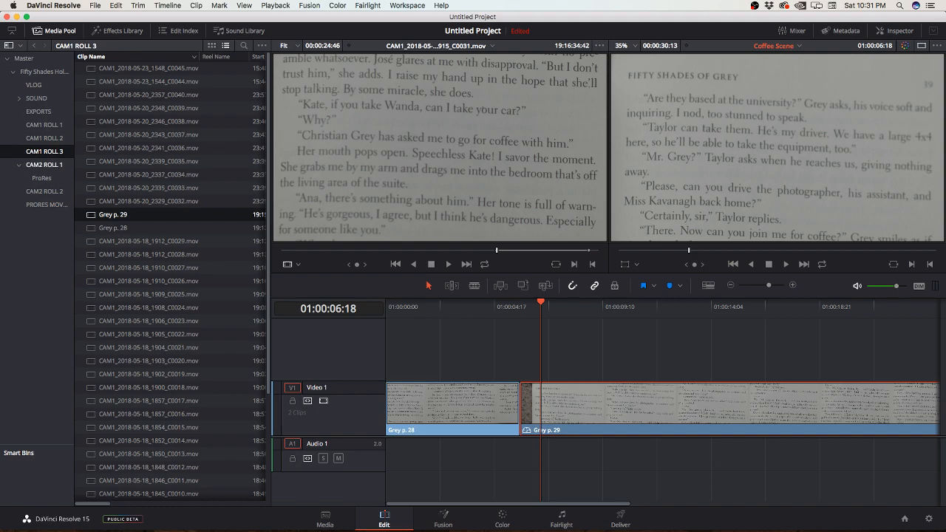
# Step: Open the SOUND subfolder holding the 2018-05-20_50Shades voice recordings and load 2018-05-20_50Shades-273.wav into the source viewer
pyautogui.click(36, 98)
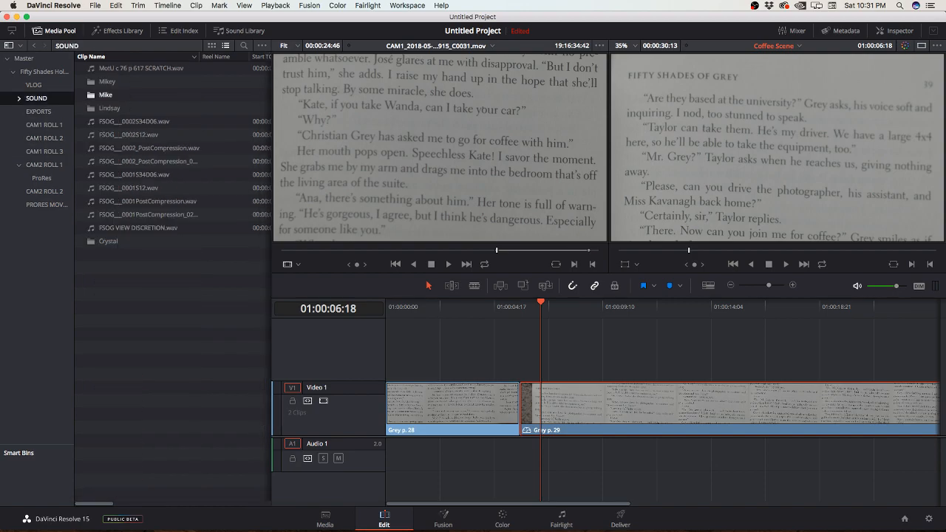
pyautogui.doubleClick(106, 94)
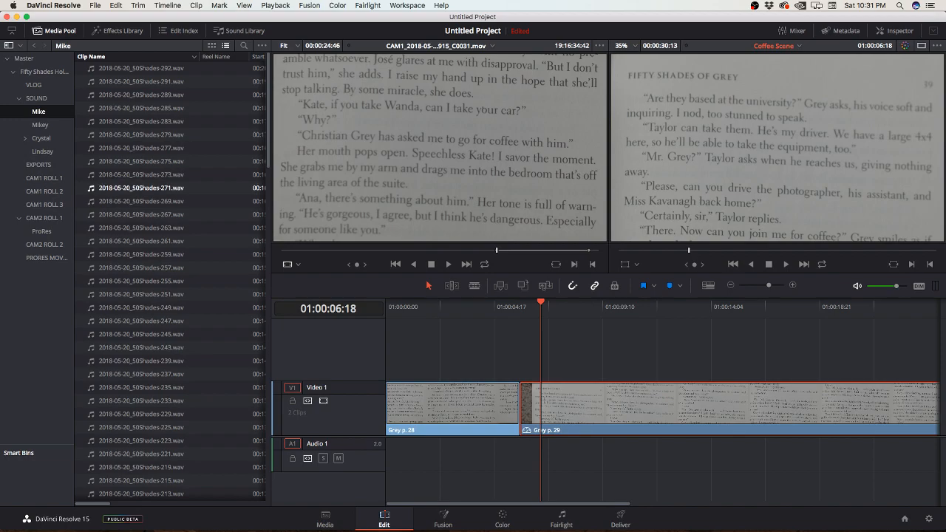
pyautogui.scroll(-10, 139, 186)
pyautogui.scroll(20, 139, 185)
pyautogui.press('Up')
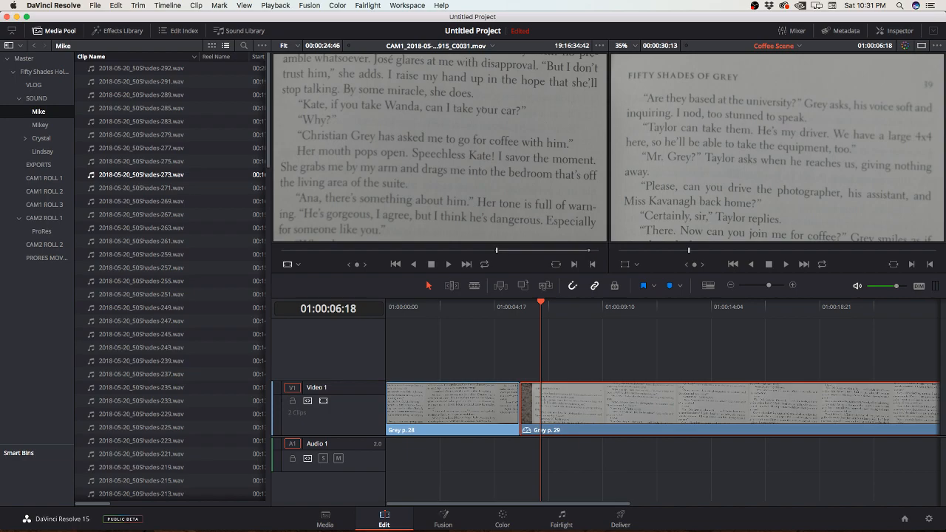
pyautogui.press('Return')
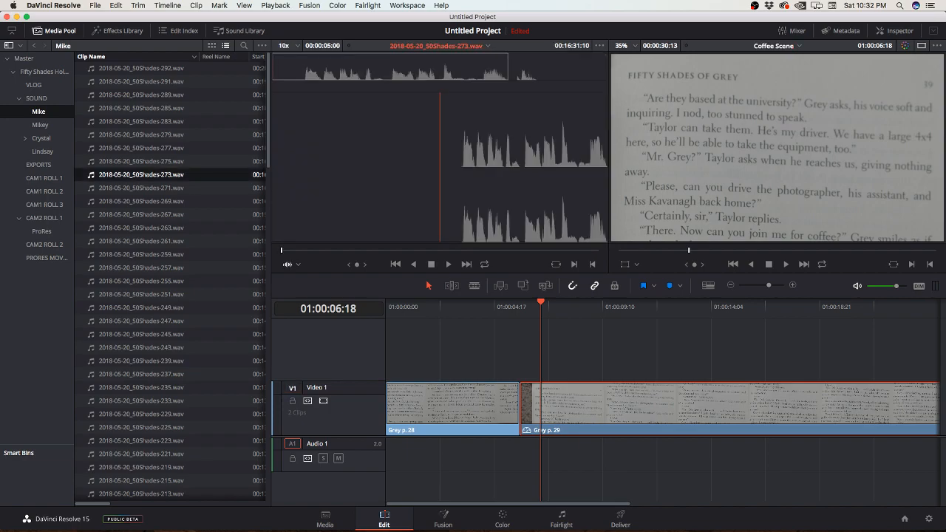
# Step: Listen to the loaded recording 2018-05-20_50Shades-273.wav in the source viewer
pyautogui.press('space')
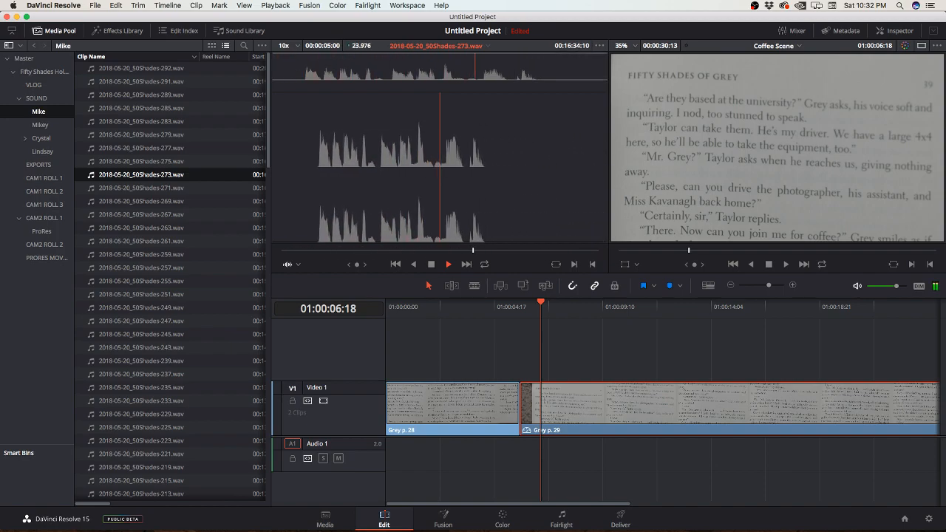
pyautogui.press('space')
pyautogui.press('space')
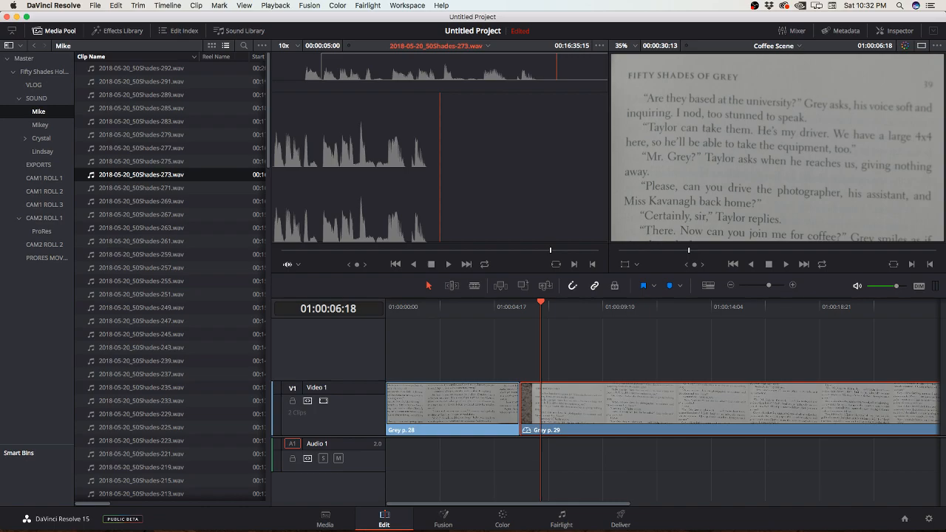
# Step: Sort the voice recordings by clip name in ascending order and look through the reordered list
pyautogui.scroll(-10, 140, 201)
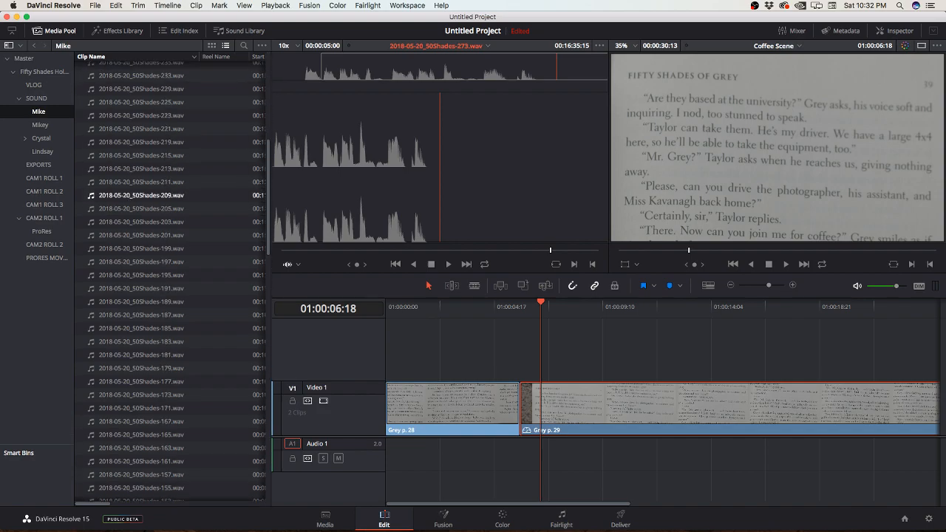
pyautogui.scroll(10, 140, 204)
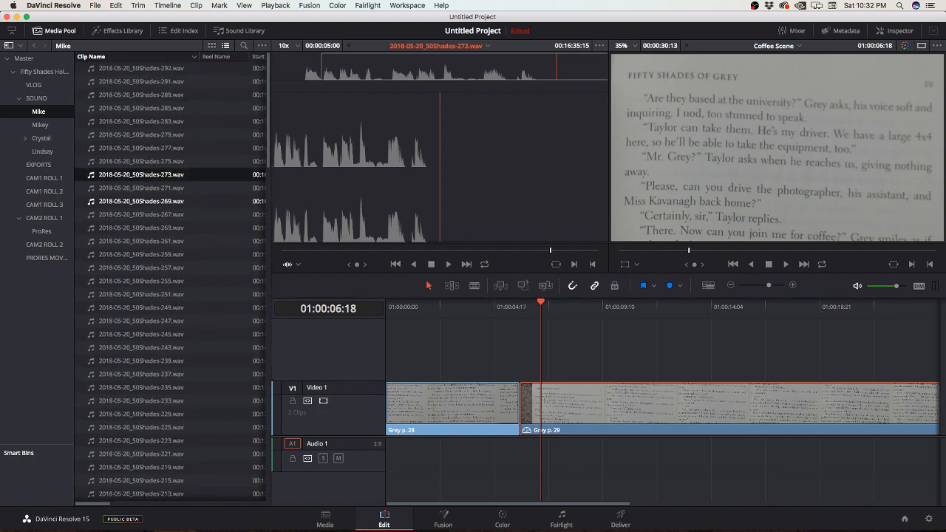
pyautogui.scroll(-20, 140, 201)
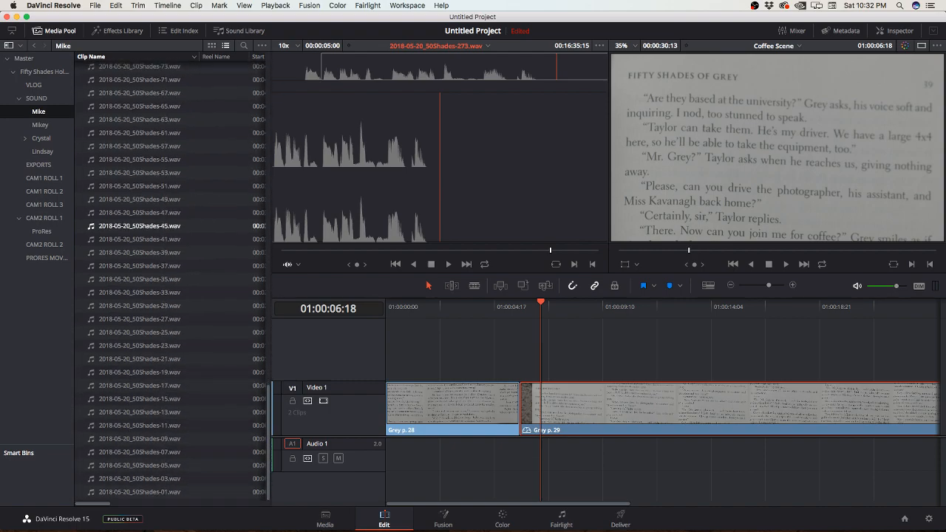
pyautogui.scroll(20, 141, 226)
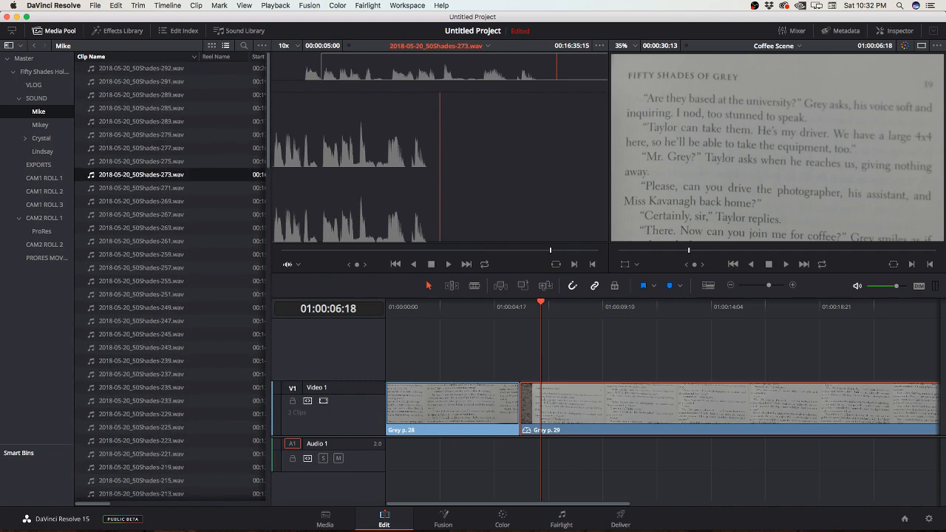
pyautogui.click(140, 57)
pyautogui.scroll(-20, 141, 146)
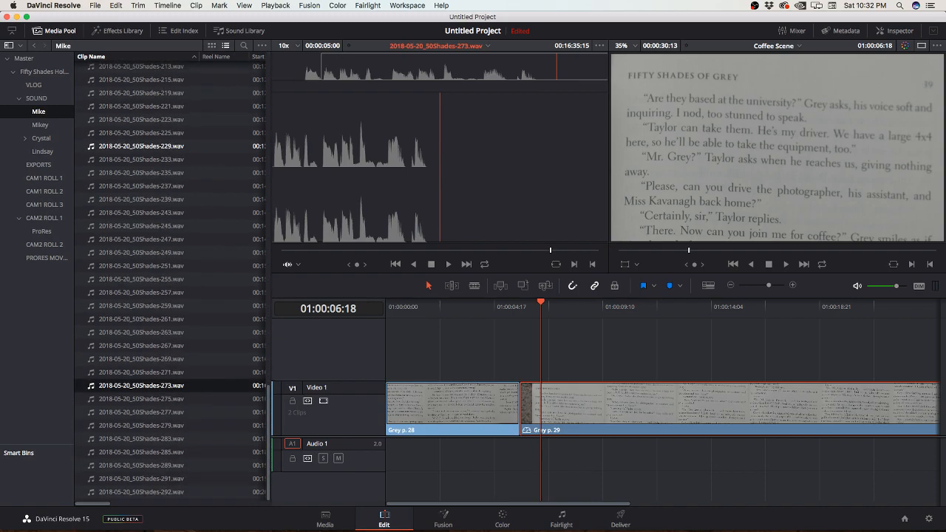
pyautogui.scroll(20, 140, 201)
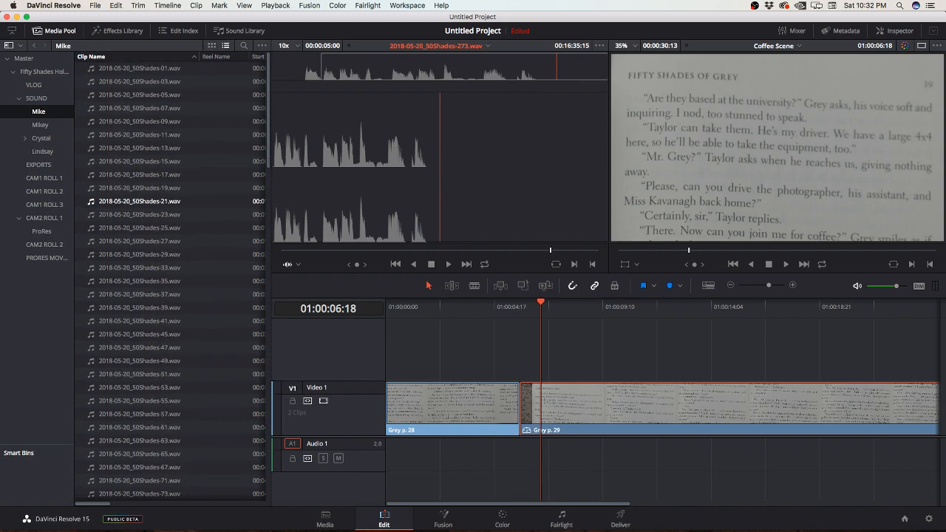
pyautogui.scroll(-20, 140, 201)
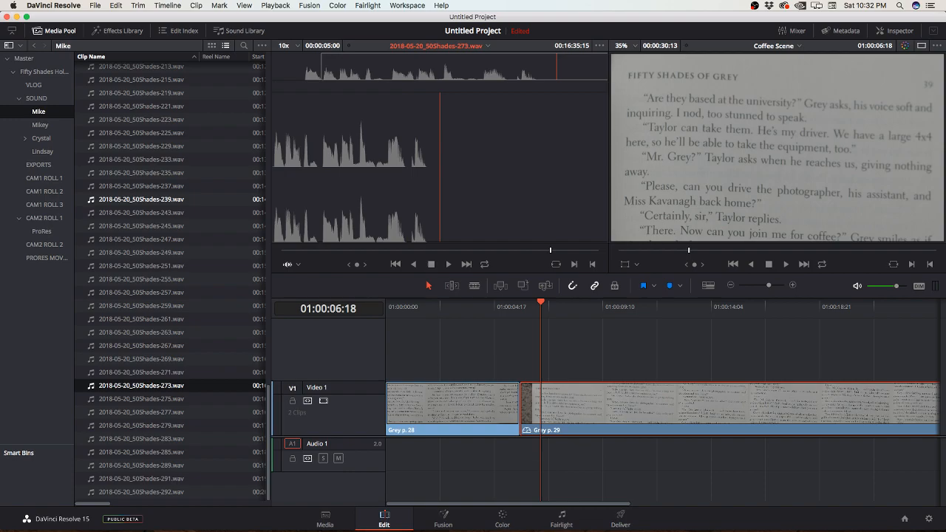
pyautogui.scroll(20, 141, 200)
pyautogui.scroll(-20, 141, 199)
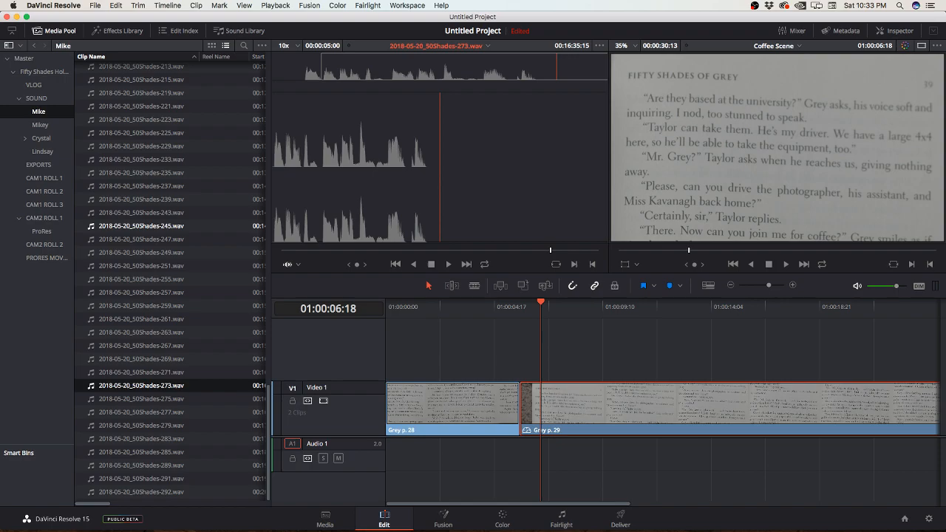
# Step: Load 2018-05-20_50Shades-245.wav into the source viewer and listen to its opening
pyautogui.doubleClick(141, 226)
pyautogui.press('space')
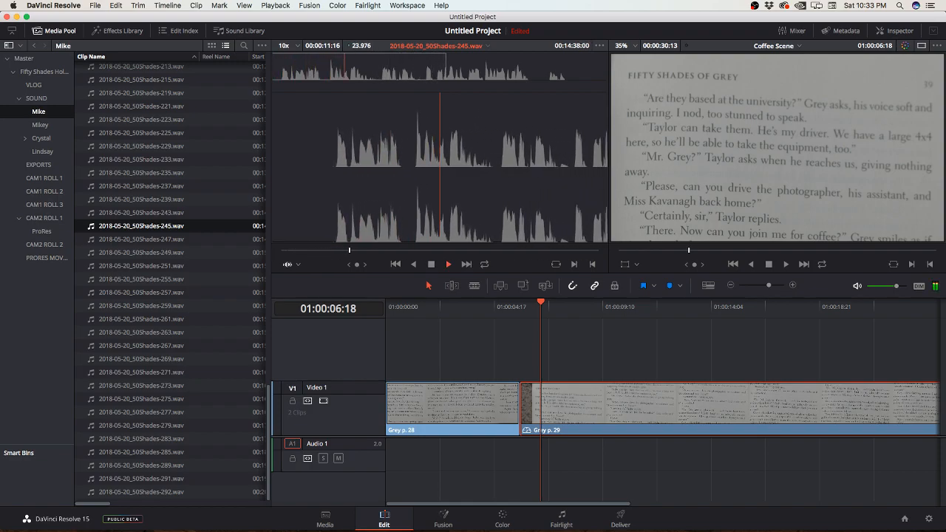
pyautogui.press('space')
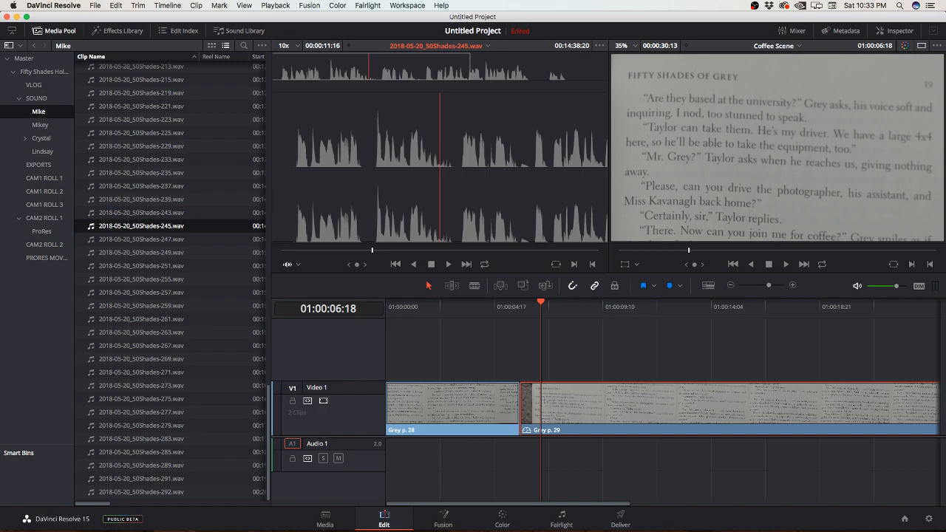
pyautogui.press('super+Tab')
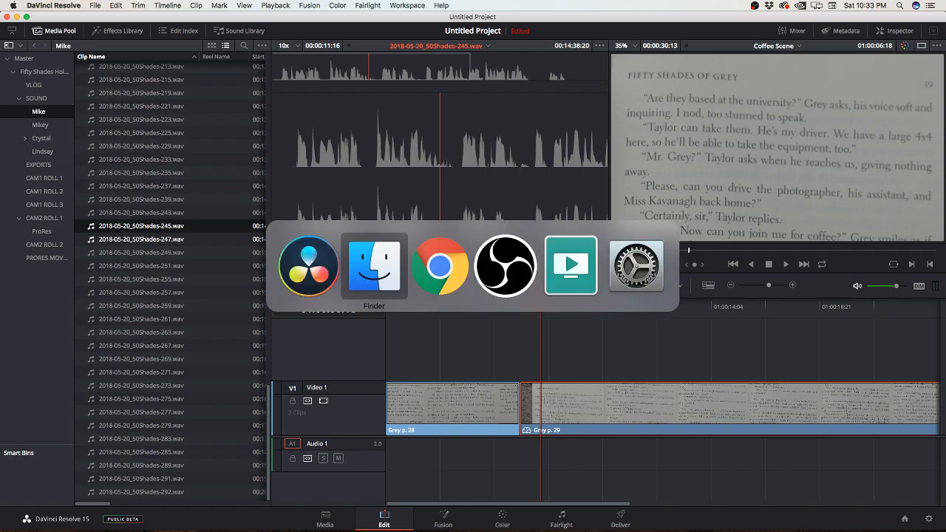
pyautogui.press('super+Tab')
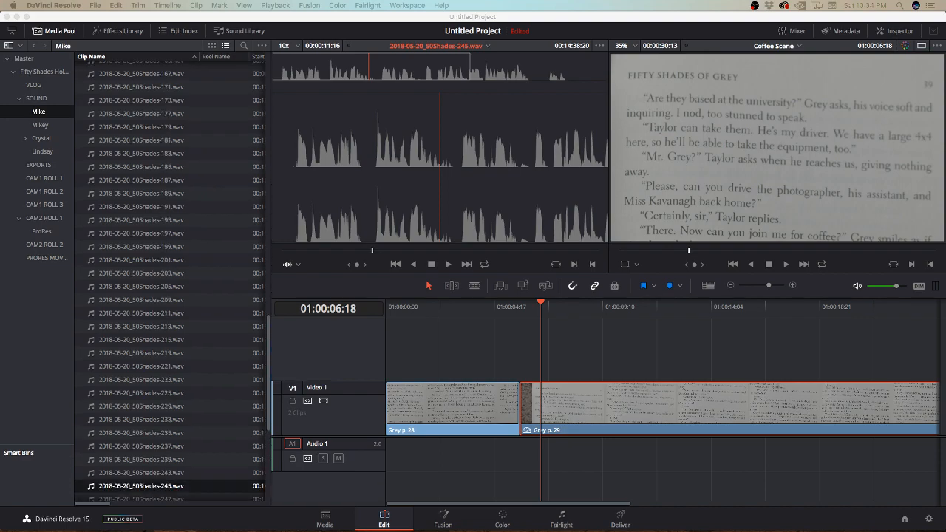
# Step: Load recordings 50Shades-243.wav and 50Shades-239.wav in turn and listen to part of each
pyautogui.doubleClick(141, 213)
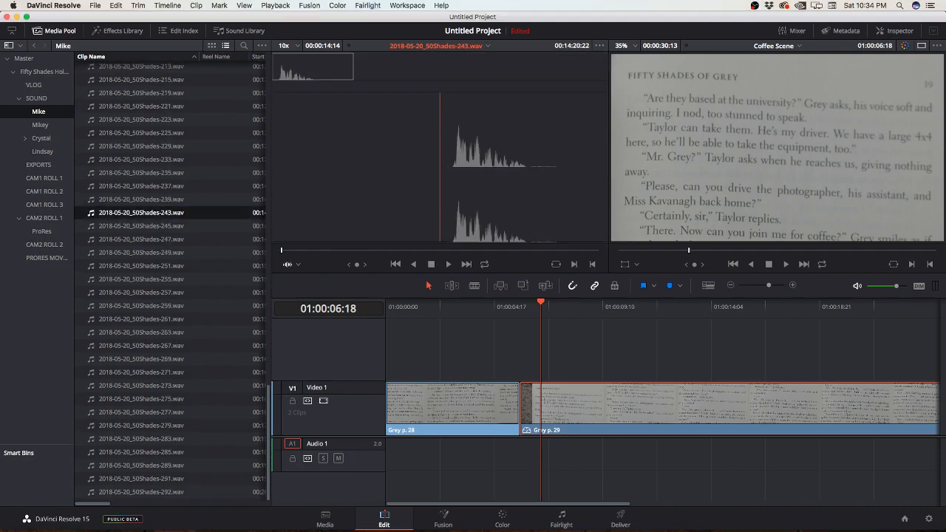
pyautogui.press('space')
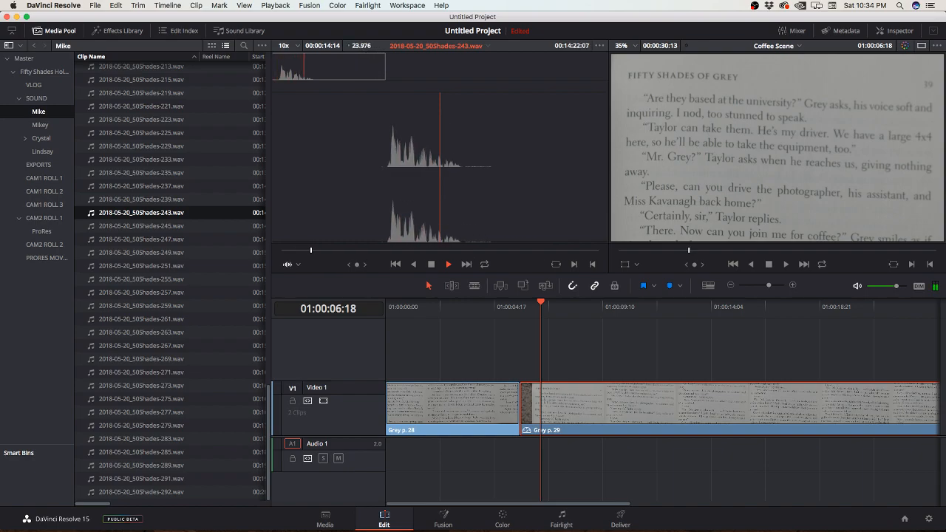
pyautogui.press('space')
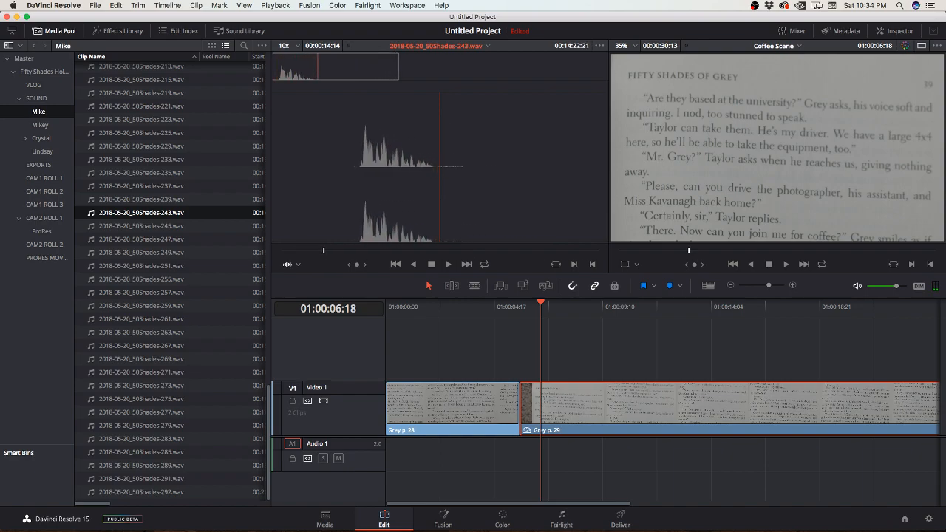
pyautogui.doubleClick(142, 200)
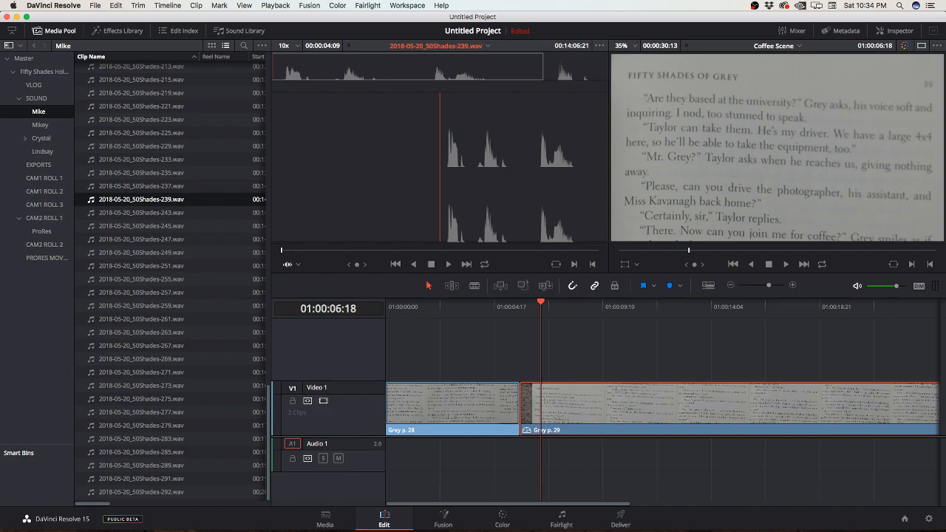
pyautogui.press('space')
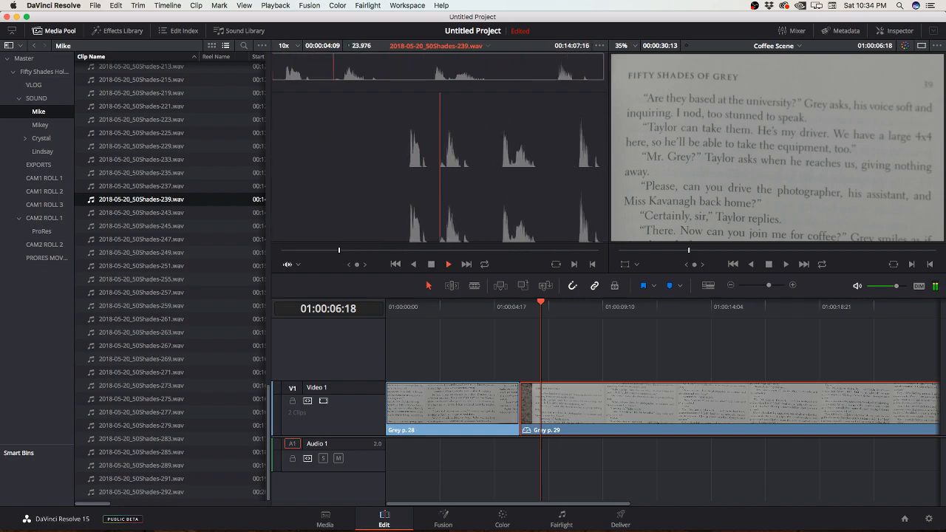
pyautogui.press('space')
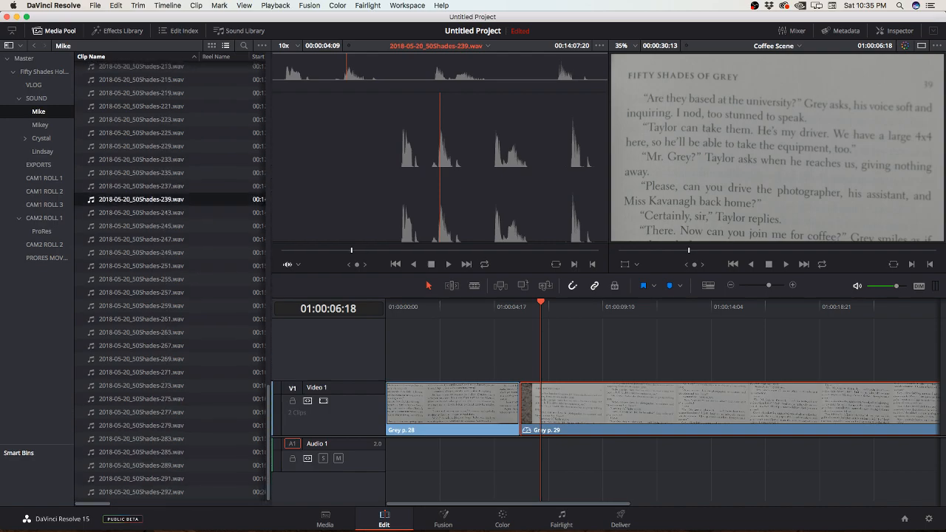
# Step: Audition recordings 50Shades-237.wav, 50Shades-235.wav and 50Shades-233.wav one after another in the source viewer
pyautogui.doubleClick(141, 186)
pyautogui.press('space')
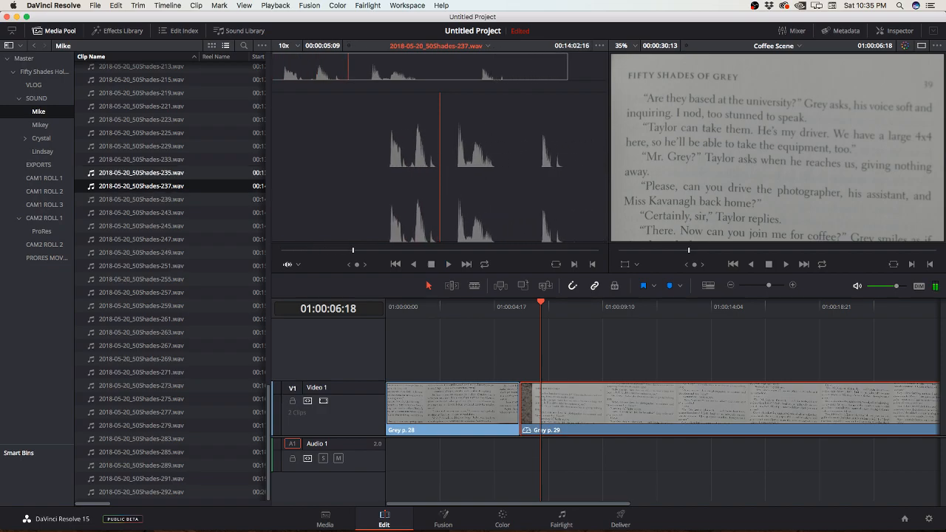
pyautogui.doubleClick(141, 173)
pyautogui.press('space')
pyautogui.click(141, 159)
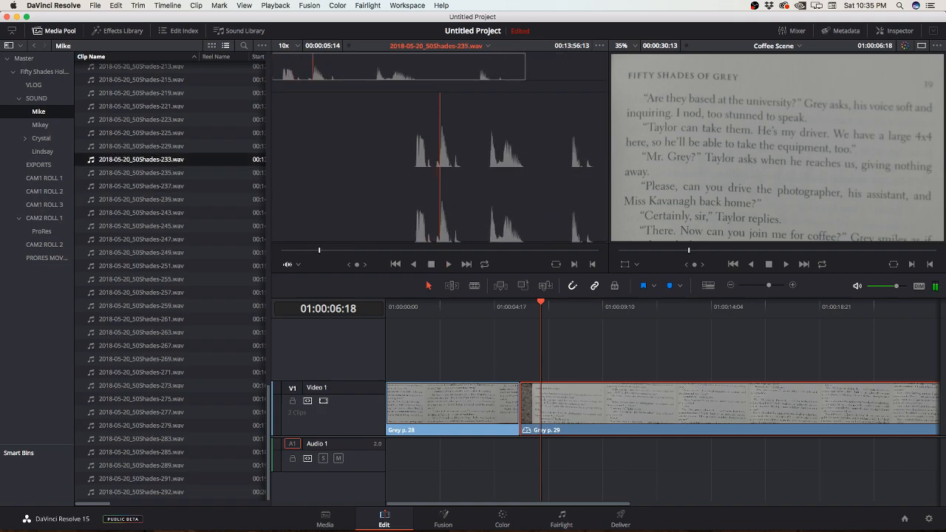
pyautogui.press('Return')
pyautogui.press('space')
# Step: Play the beginning of 50Shades-229.wav, and load 2018-05-20_50Shades-225.wav and listen to it through the end of its speech
pyautogui.press('Up')
pyautogui.press('Return')
pyautogui.press('space')
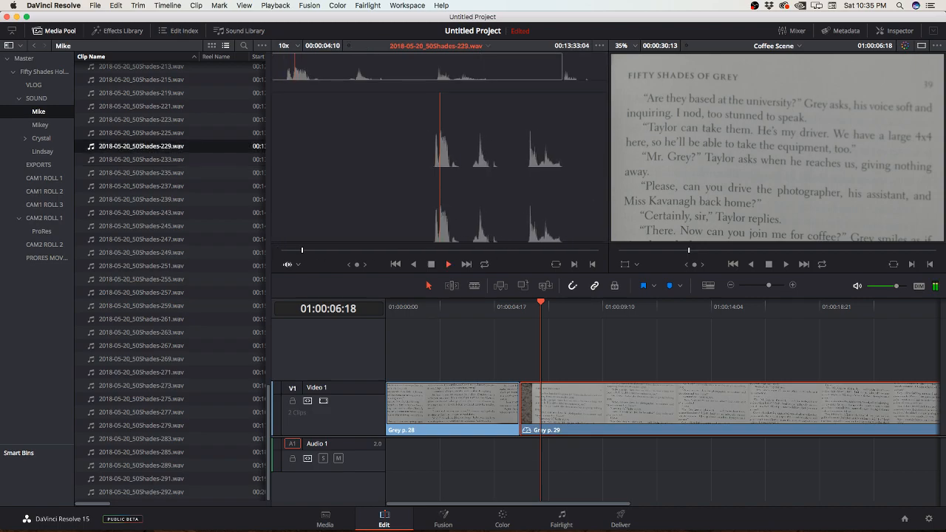
pyautogui.press('space')
pyautogui.press('Up')
pyautogui.press('space')
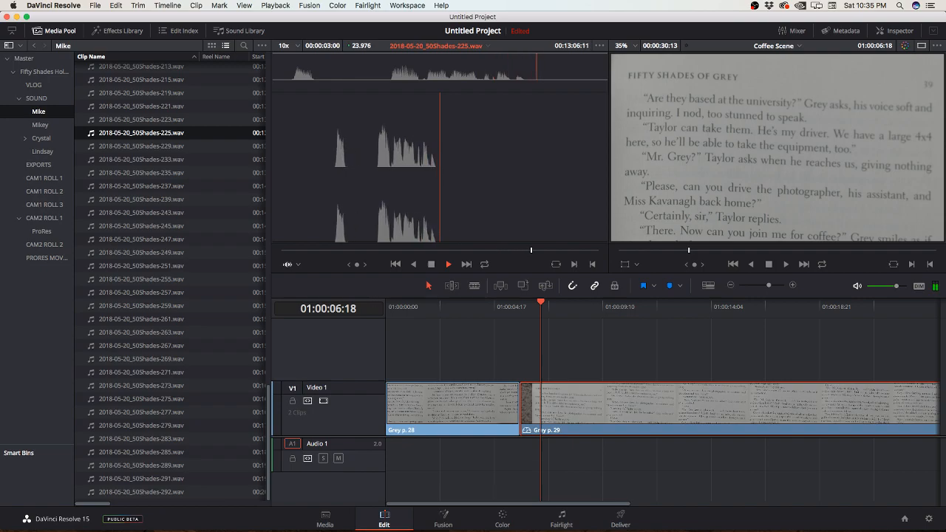
pyautogui.press('space')
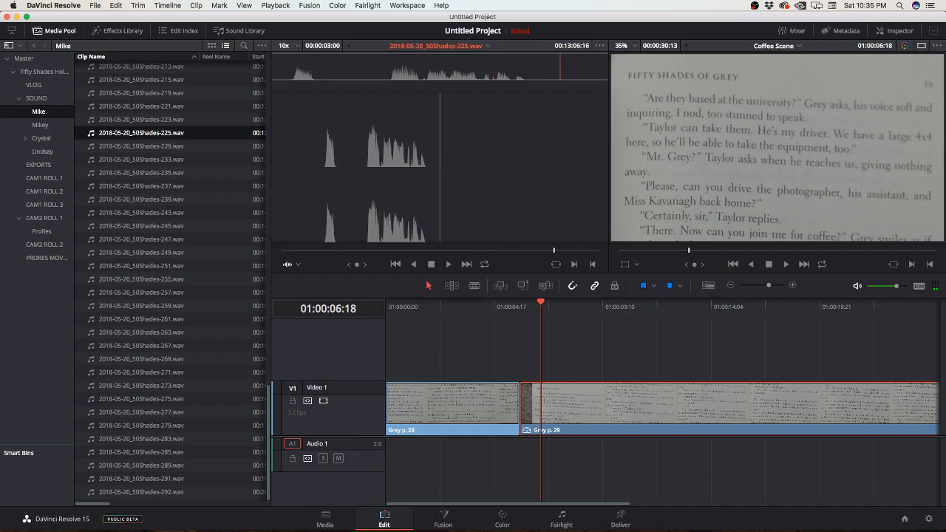
# Step: Mark an In point at 00:13:04:06 in recording 225, just before the speech, and park its playhead after the speech at 00:13:06:11
pyautogui.click(295, 250)
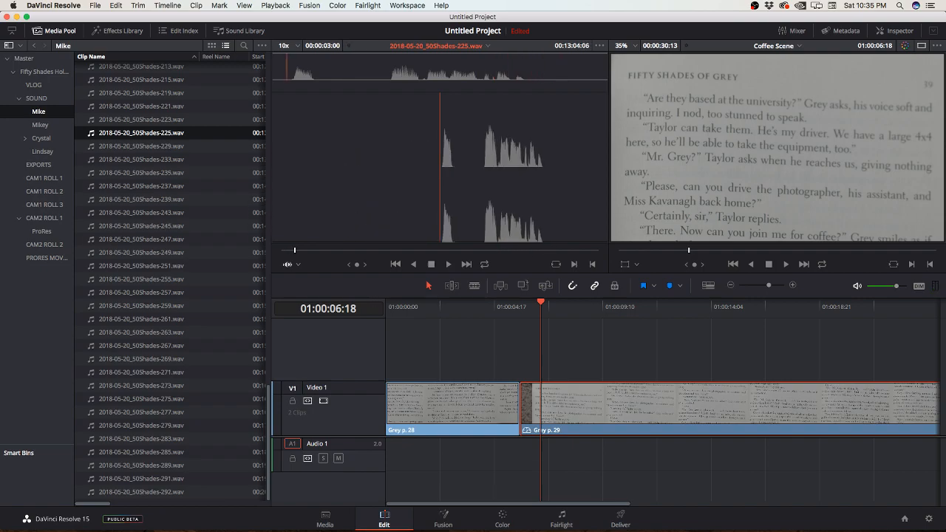
pyautogui.press('i')
pyautogui.click(527, 251)
pyautogui.press('Left')
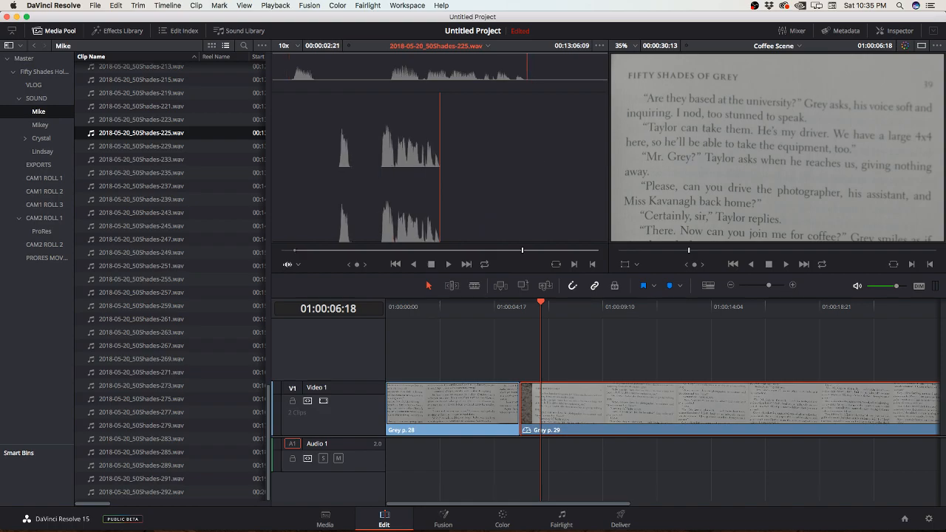
pyautogui.press('Right')
pyautogui.press('Right')
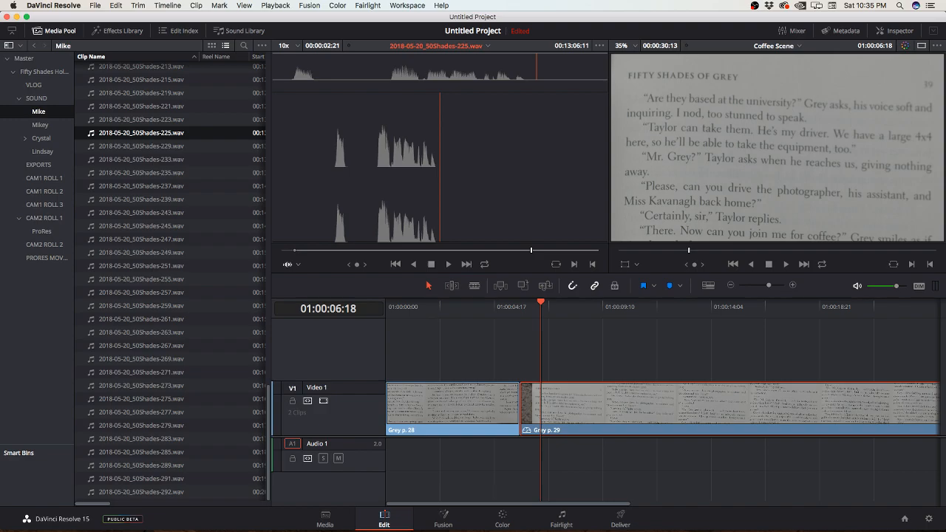
# Step: Reduce the height of the Video 1 track in the Coffee Scene timeline
pyautogui.moveTo(332, 382)
pyautogui.mouseDown()
pyautogui.moveTo(332, 431)
pyautogui.moveTo(333, 366)
pyautogui.mouseUp()
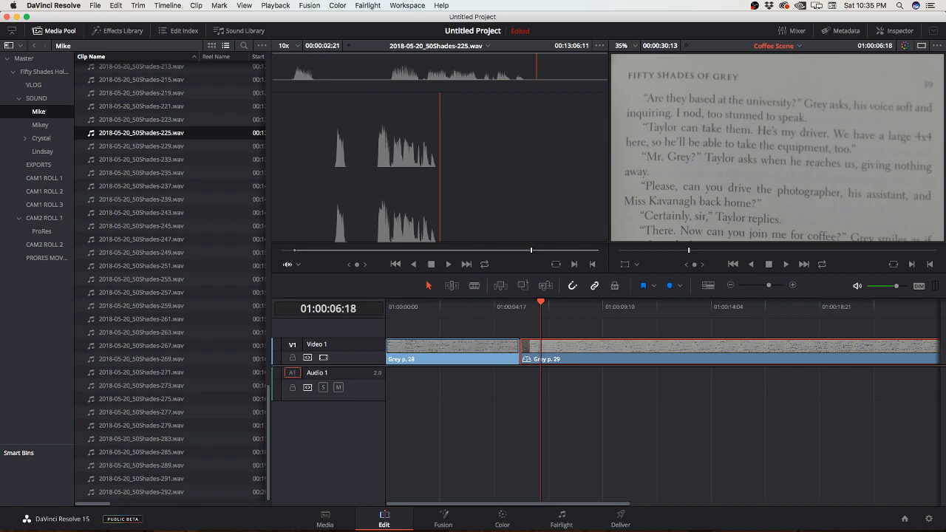
pyautogui.press('super+Tab')
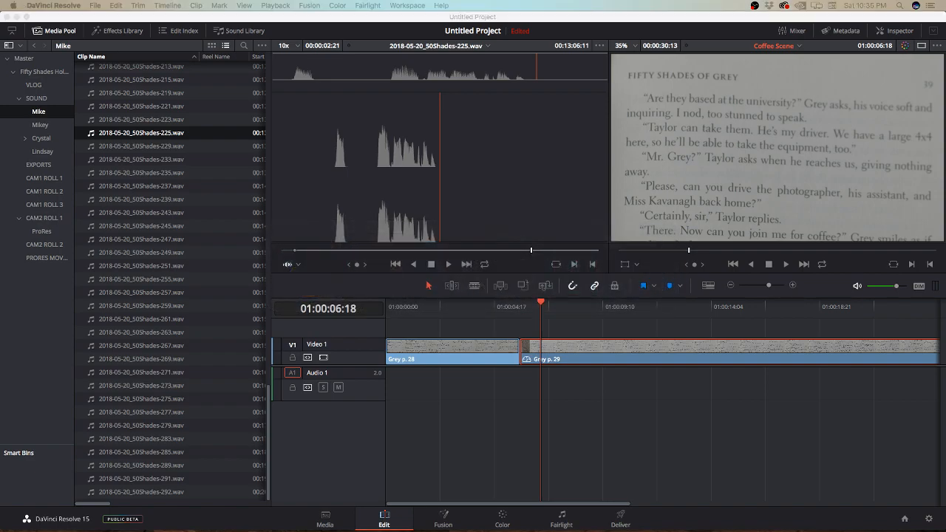
pyautogui.press('super+Tab')
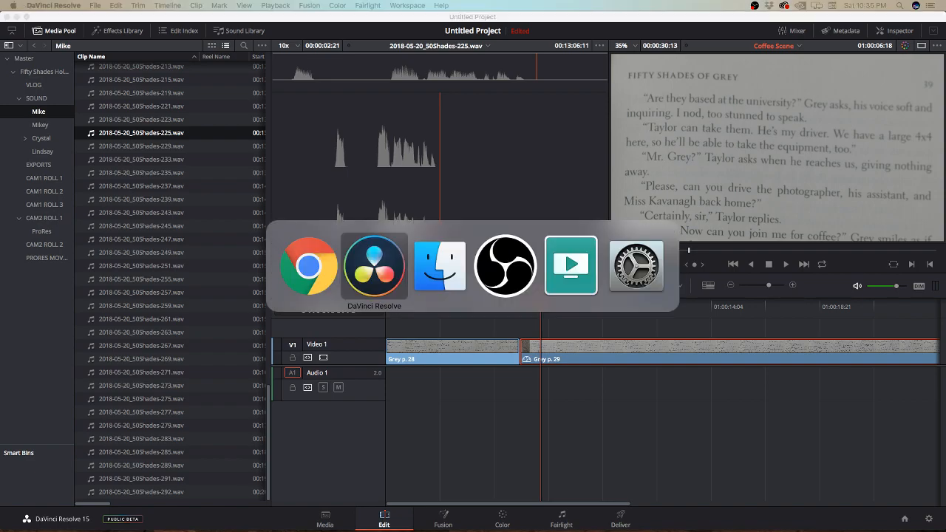
pyautogui.press('super+Tab')
pyautogui.press('super+Tab')
pyautogui.press('super+Tab')
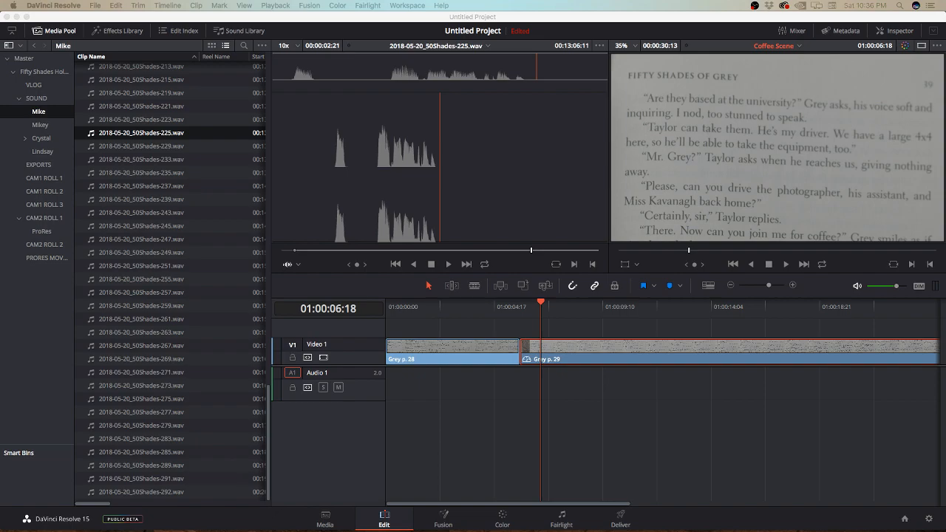
# Step: Place the marked portion of recording 225 on a new Audio 2 track under the Grey p. 29 clip, starting near 01:00:18
pyautogui.moveTo(440, 178); pyautogui.dragTo(826, 418)
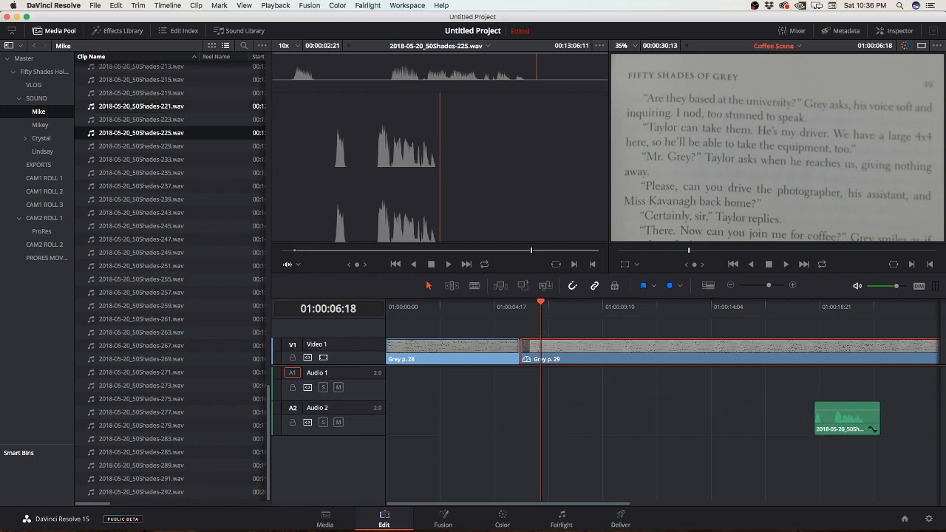
# Step: Load recordings 50Shades-223.wav and 50Shades-221.wav in turn and listen to each in the source viewer
pyautogui.click(140, 119)
pyautogui.press('space')
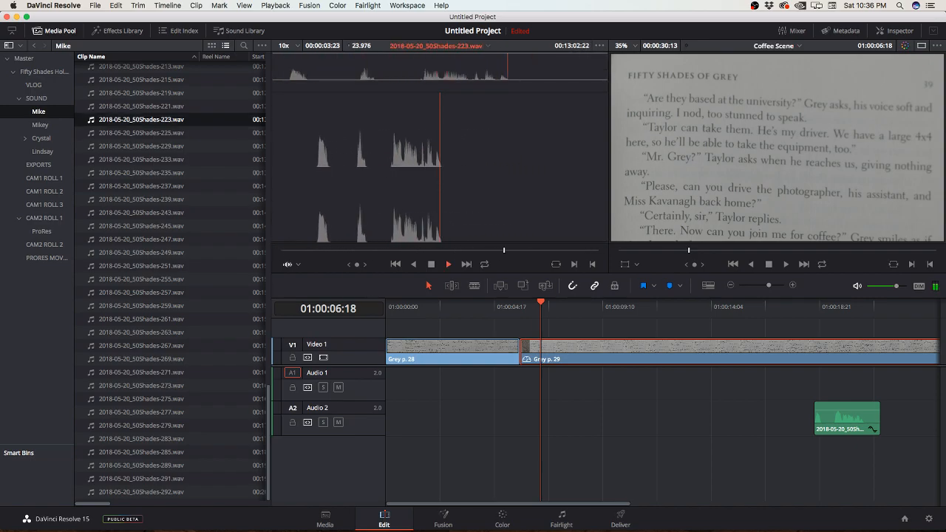
pyautogui.doubleClick(141, 107)
pyautogui.press('space')
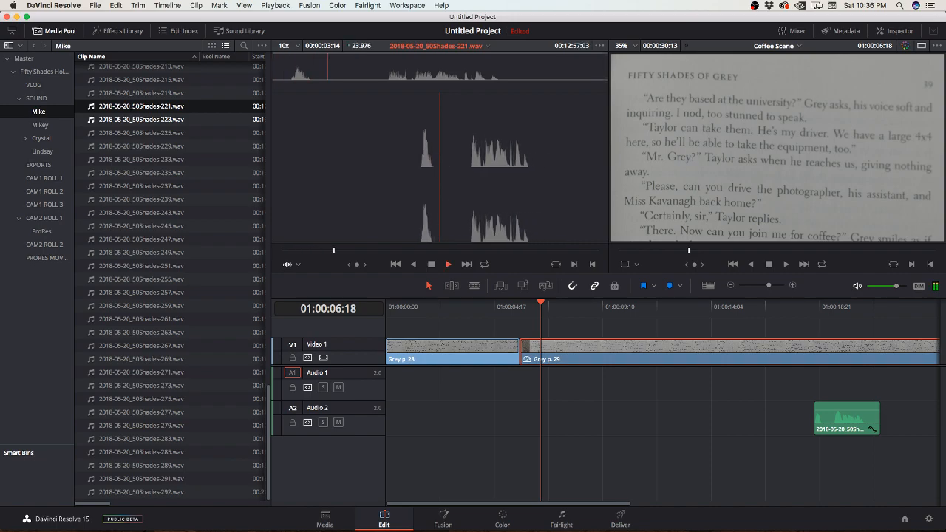
# Step: Load recordings 50Shades-219.wav and 50Shades-215.wav in turn and listen to each in the source viewer
pyautogui.press('Up')
pyautogui.press('Return')
pyautogui.press('space')
pyautogui.press('Up')
pyautogui.press('Return')
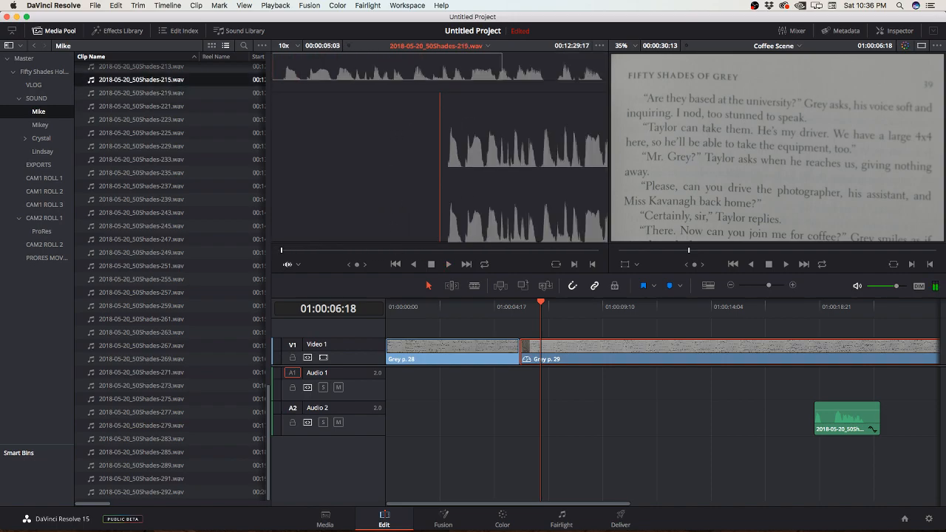
pyautogui.press('space')
pyautogui.press('space')
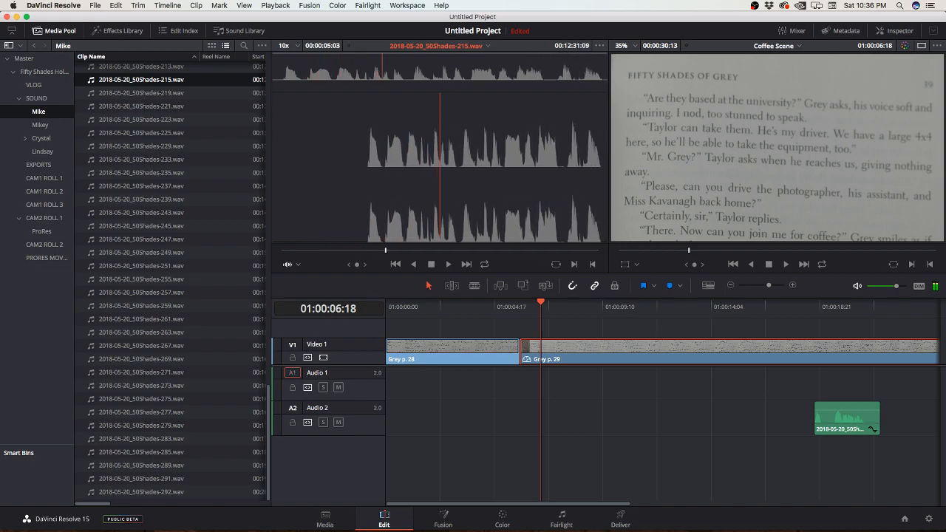
# Step: Mark an In point at 00:12:29:19 in recording 215, just before the speech, and place it on Audio 2 starting near 01:00:12
pyautogui.press('j')
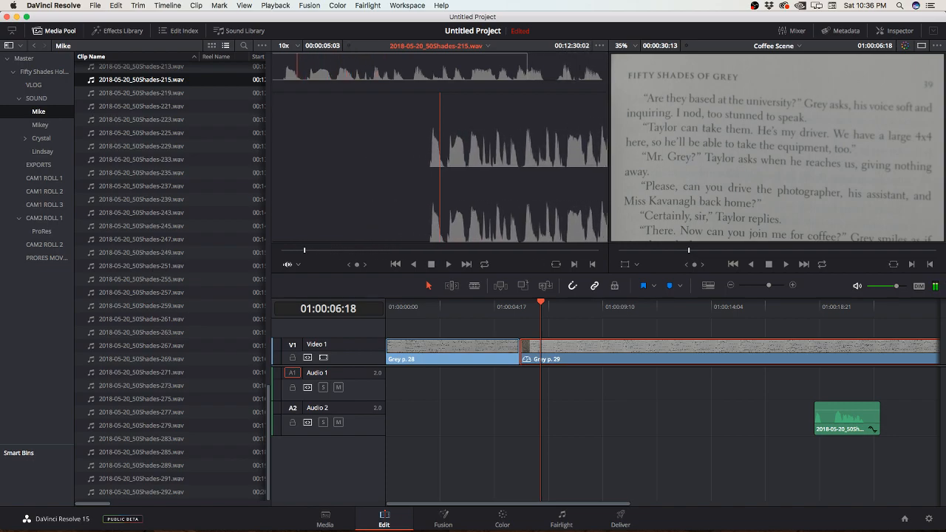
pyautogui.press('Left')
pyautogui.press('i')
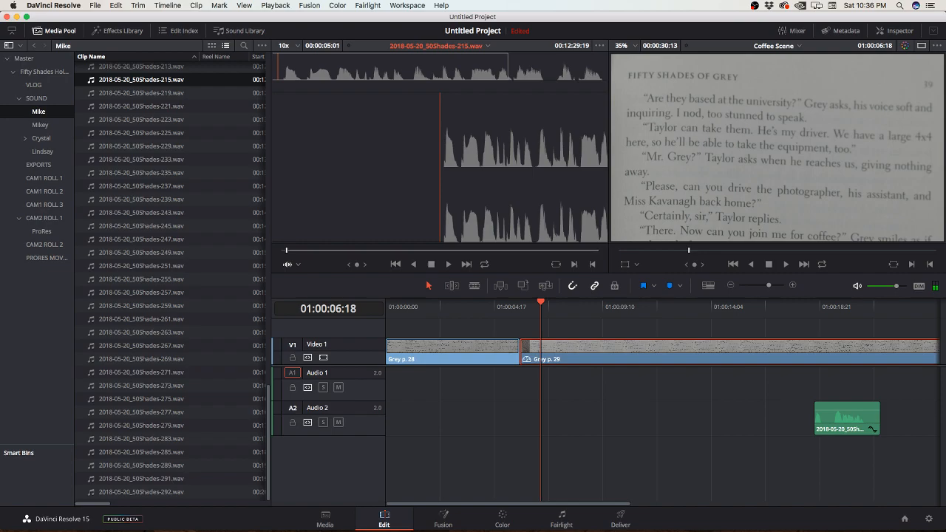
pyautogui.moveTo(286, 251); pyautogui.dragTo(598, 251)
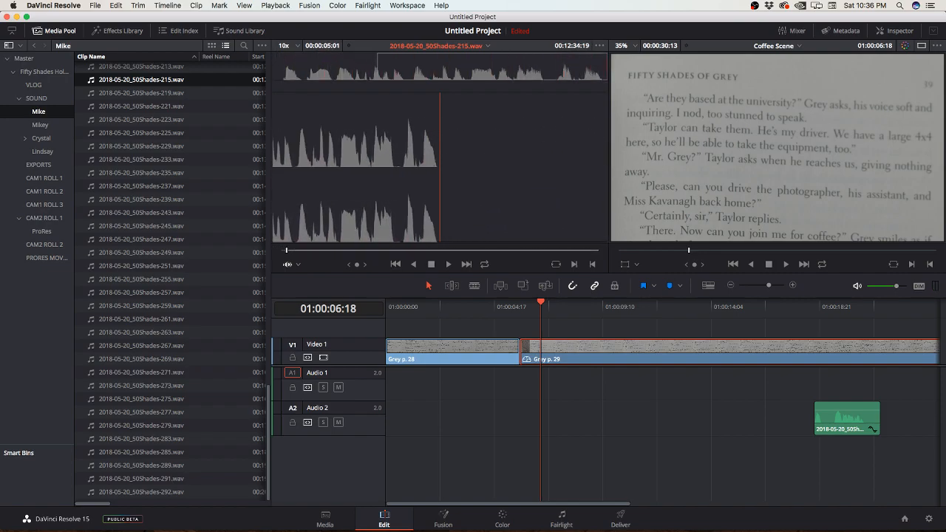
pyautogui.press('super+z')
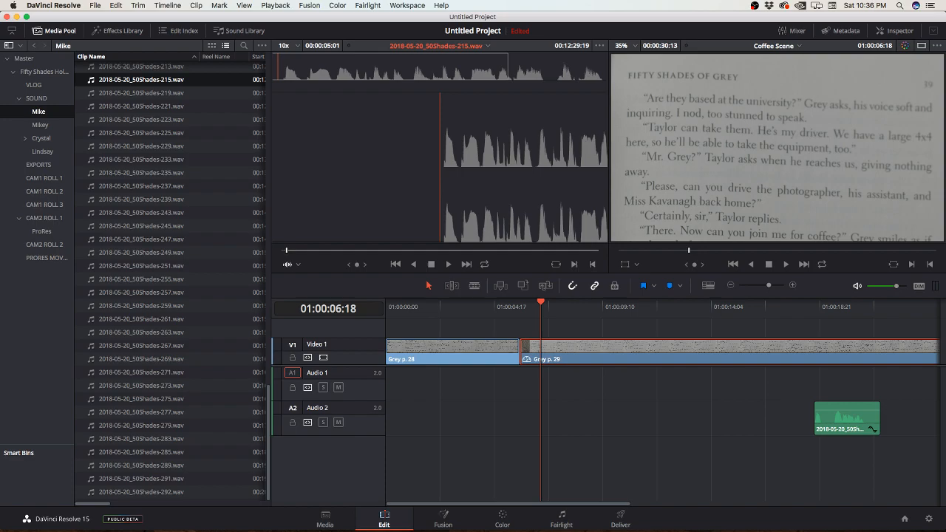
pyautogui.moveTo(286, 250)
pyautogui.mouseDown()
pyautogui.moveTo(573, 251)
pyautogui.moveTo(318, 251)
pyautogui.mouseUp()
pyautogui.moveTo(440, 178); pyautogui.dragTo(666, 415)
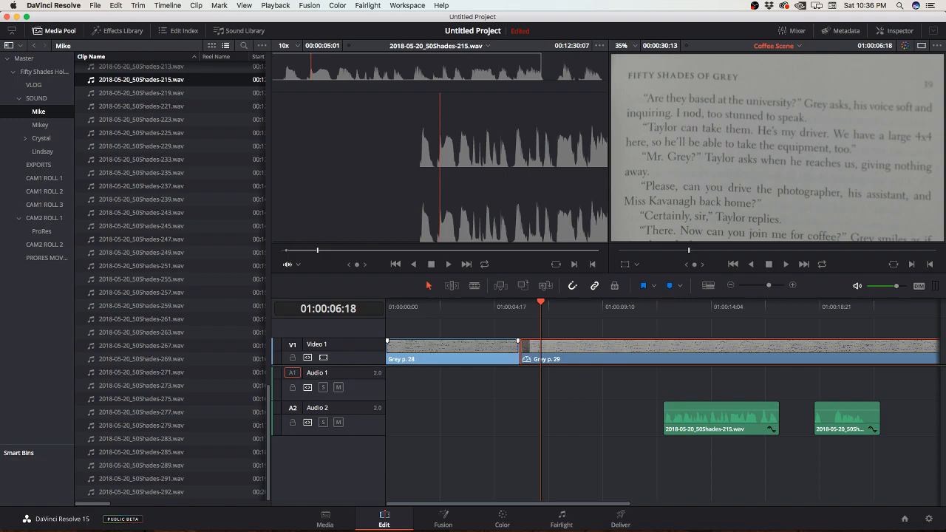
# Step: Load recordings 50Shades-213.wav and 50Shades-211.wav in turn and listen to the opening of each
pyautogui.scroll(6, 171, 281)
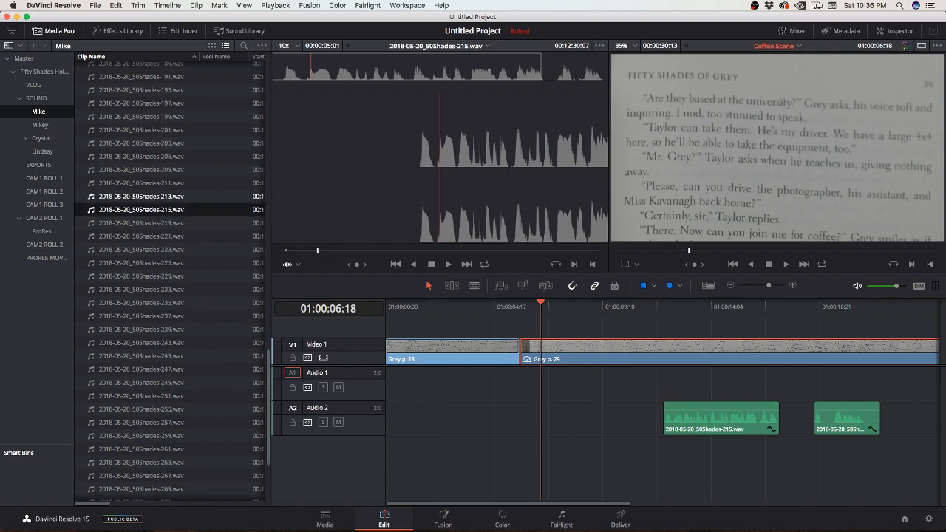
pyautogui.doubleClick(141, 197)
pyautogui.press('space')
pyautogui.click(141, 183)
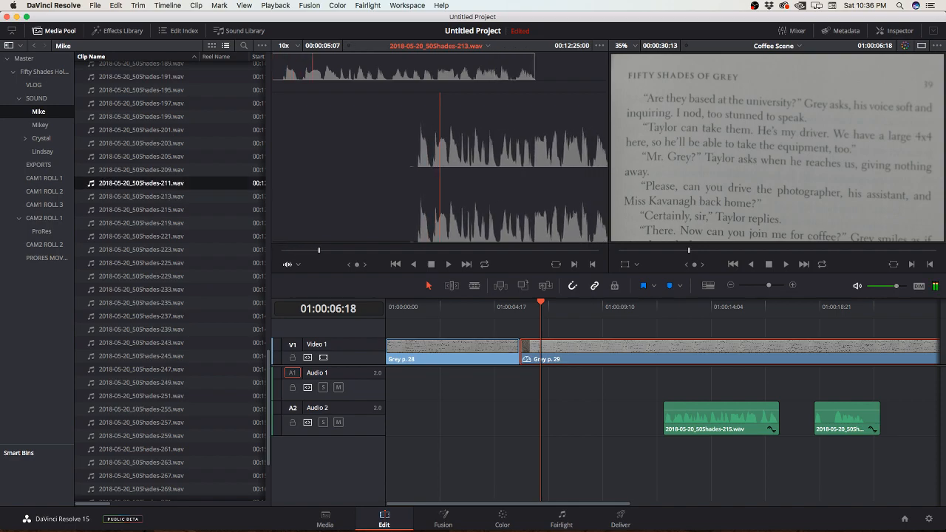
pyautogui.doubleClick(142, 184)
pyautogui.press('space')
# Step: Listen to recording 50Shades-209.wav and place it on Audio 2 before the 215 clip, starting near 01:00:05
pyautogui.doubleClick(142, 170)
pyautogui.press('space')
pyautogui.moveTo(359, 170); pyautogui.dragTo(510, 419)
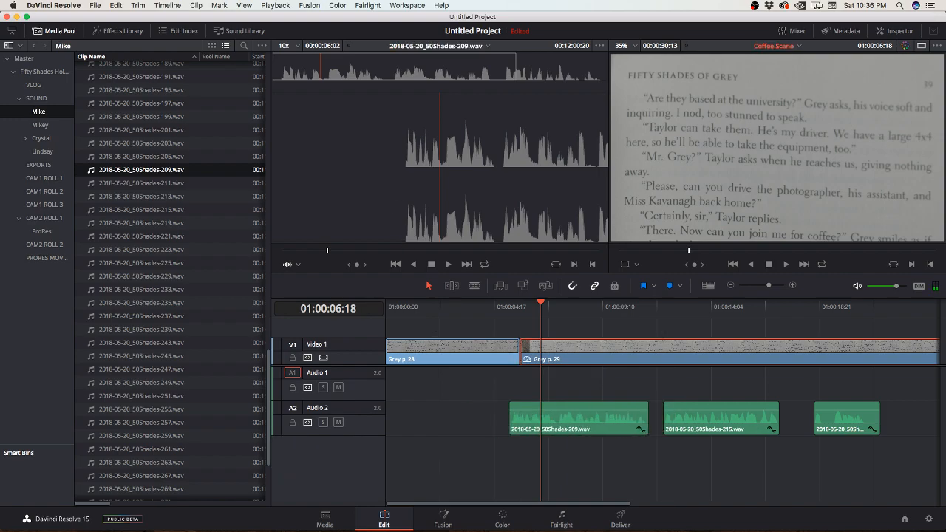
# Step: Listen to recordings 50Shades-205.wav, 50Shades-203.wav and 50Shades-201.wav in turn in the source viewer
pyautogui.doubleClick(141, 157)
pyautogui.press('space')
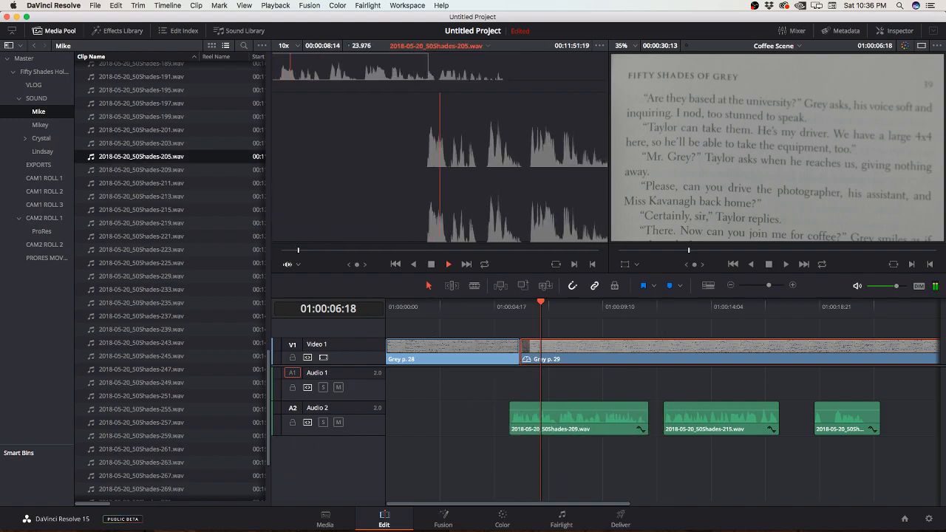
pyautogui.press('space')
pyautogui.press('space')
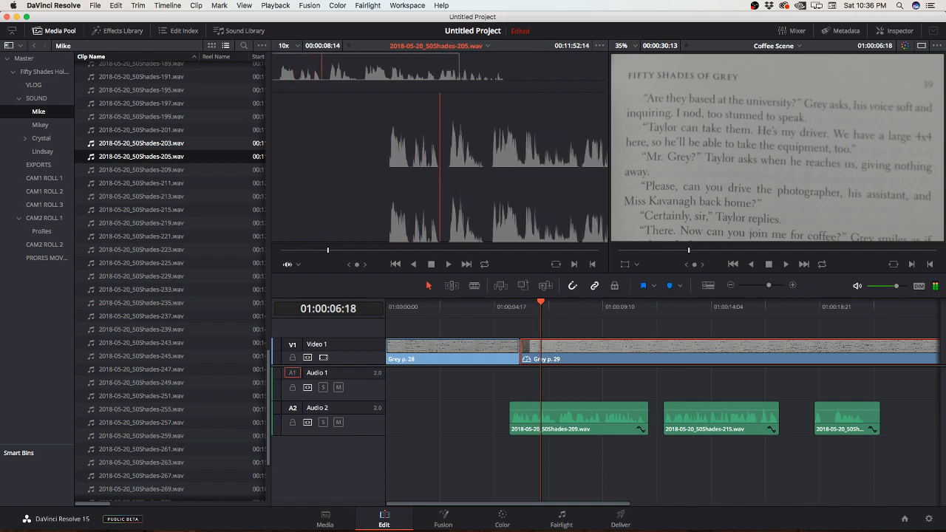
pyautogui.doubleClick(142, 144)
pyautogui.press('space')
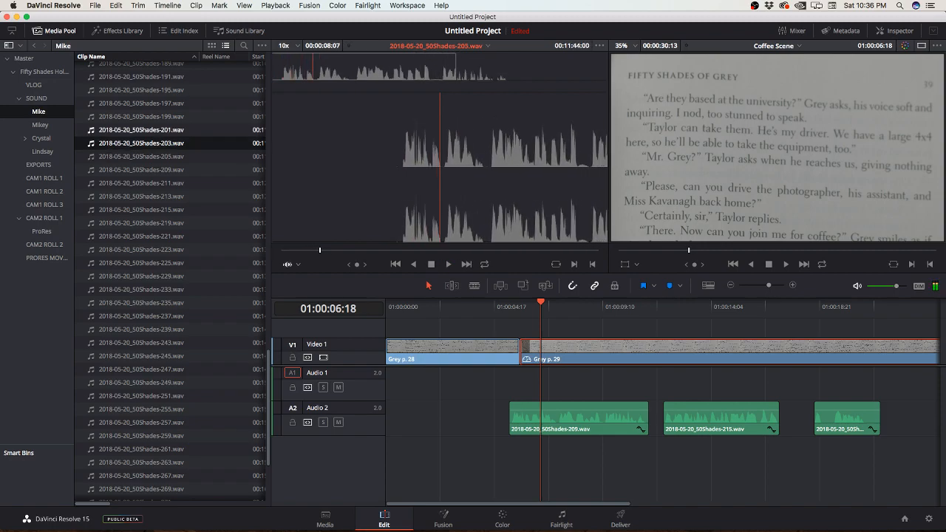
pyautogui.doubleClick(142, 130)
pyautogui.press('space')
# Step: Audition and place 50Shades-199.wav on Audio 2 directly before the 209 clip, and shift all Audio 2 clips later to start near 01:00:14
pyautogui.doubleClick(141, 117)
pyautogui.press('space')
pyautogui.press('space')
pyautogui.moveTo(378, 205); pyautogui.dragTo(429, 429)
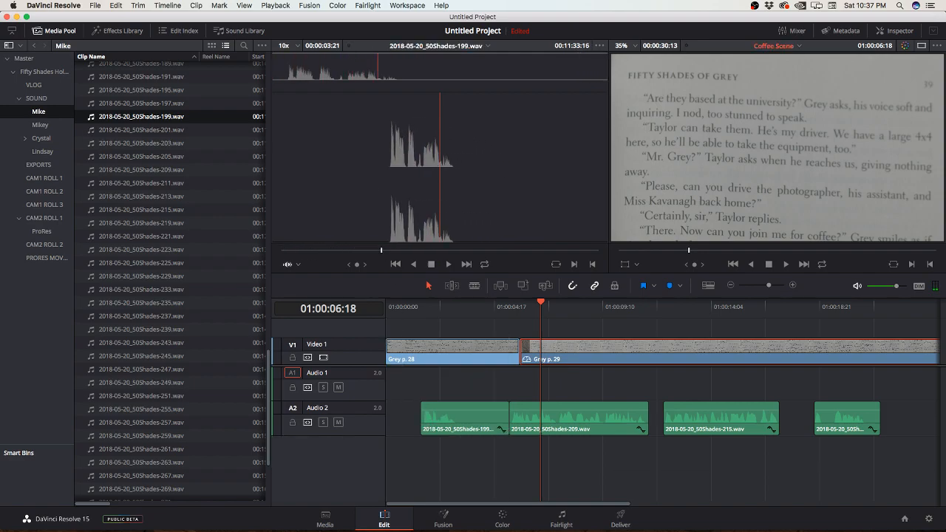
pyautogui.moveTo(443, 380); pyautogui.dragTo(880, 474)
pyautogui.moveTo(443, 418); pyautogui.dragTo(745, 418)
# Step: Load recordings 50Shades-197.wav and 50Shades-195.wav in turn and listen to each in the source viewer
pyautogui.scroll(10, 141, 105)
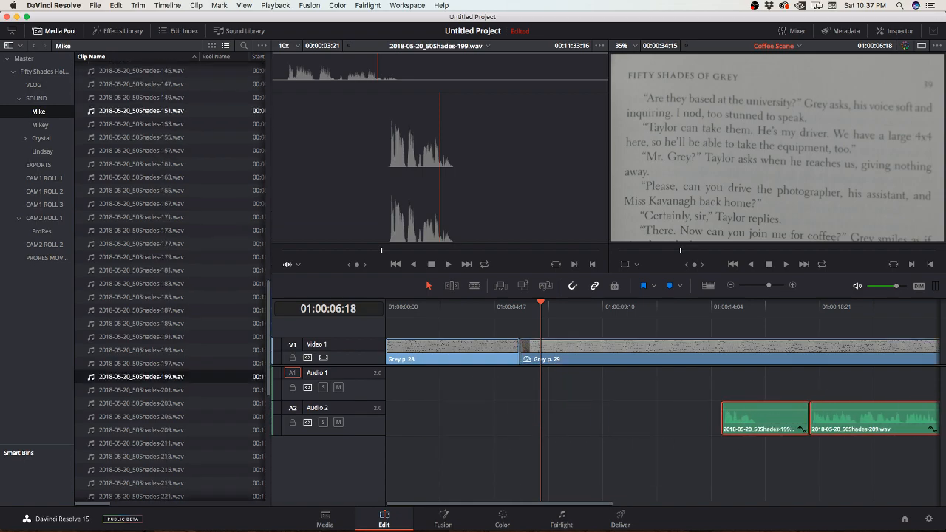
pyautogui.scroll(-5, 141, 231)
pyautogui.click(141, 234)
pyautogui.doubleClick(141, 234)
pyautogui.press('space')
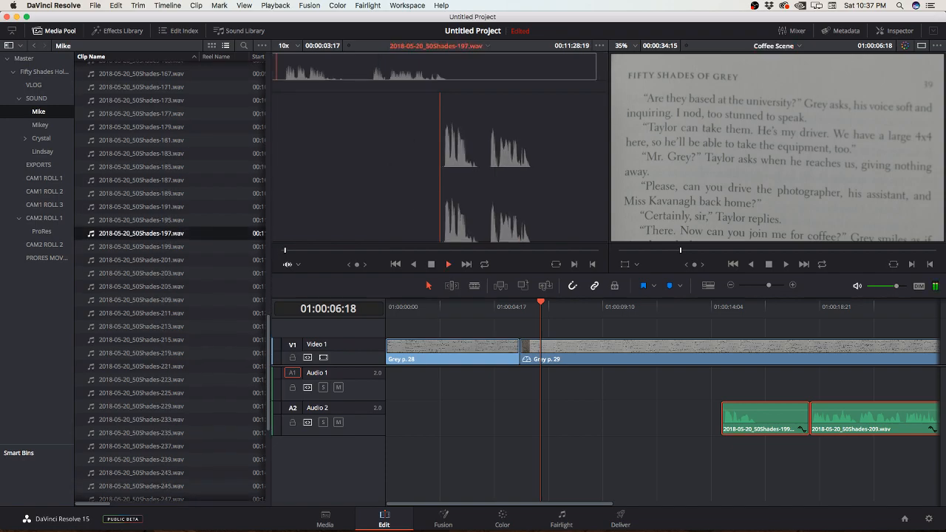
pyautogui.doubleClick(142, 221)
pyautogui.press('space')
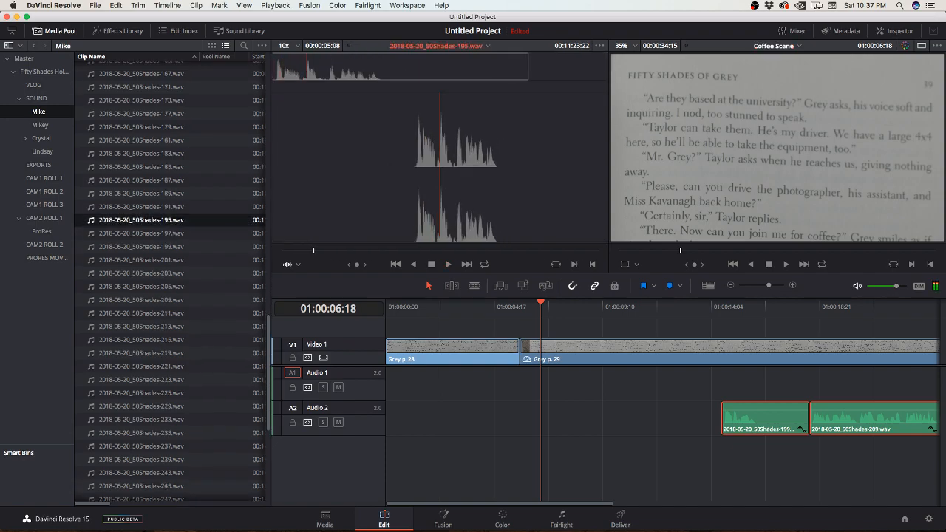
# Step: Listen to recording 50Shades-191.wav and place it on Audio 2 shortly before the 199 clip, starting near 01:00:13
pyautogui.doubleClick(141, 207)
pyautogui.press('space')
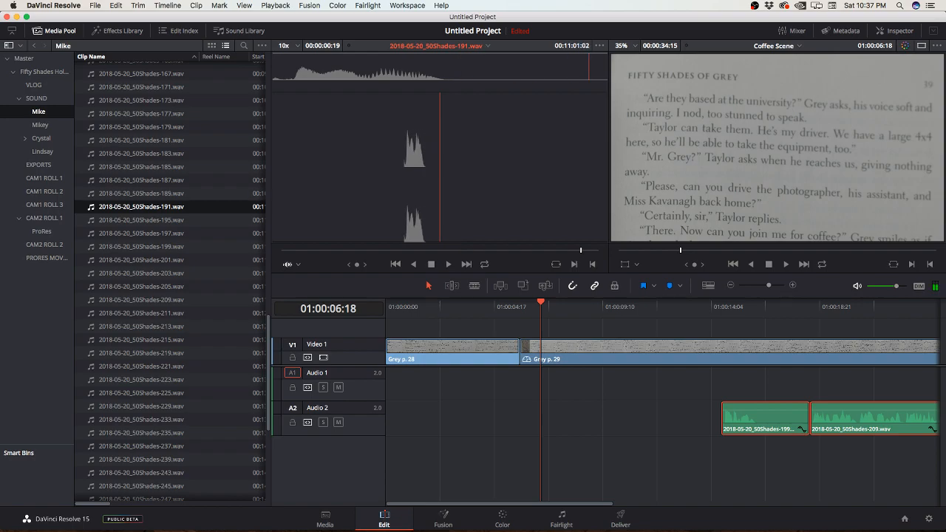
pyautogui.moveTo(141, 207); pyautogui.dragTo(689, 417)
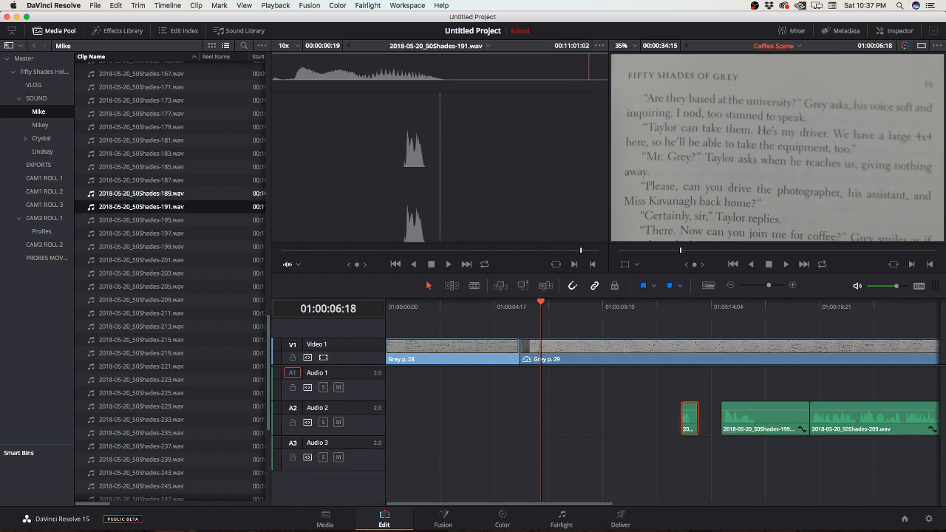
# Step: Audition recordings 50Shades-189, 187, 185, 183, 181 and 179 one after another in the source viewer
pyautogui.doubleClick(141, 194)
pyautogui.press('space')
pyautogui.press('space')
pyautogui.doubleClick(141, 181)
pyautogui.press('space')
pyautogui.press('space')
pyautogui.doubleClick(141, 167)
pyautogui.press('space')
pyautogui.press('space')
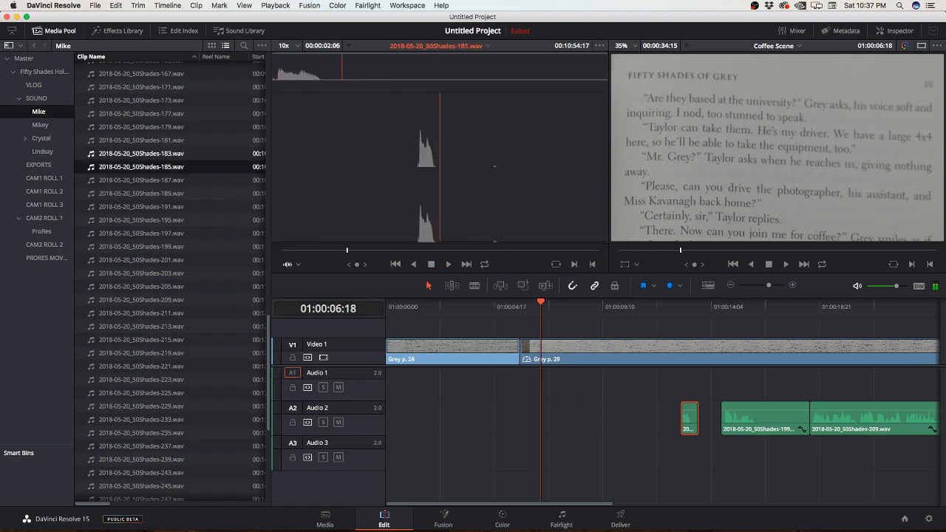
pyautogui.doubleClick(142, 154)
pyautogui.press('space')
pyautogui.press('space')
pyautogui.doubleClick(141, 140)
pyautogui.press('space')
pyautogui.press('space')
pyautogui.doubleClick(141, 127)
# Step: Listen to recording 50Shades-177.wav and place it on Audio 2 before the short 191 clip, starting near 01:00:08
pyautogui.press('space')
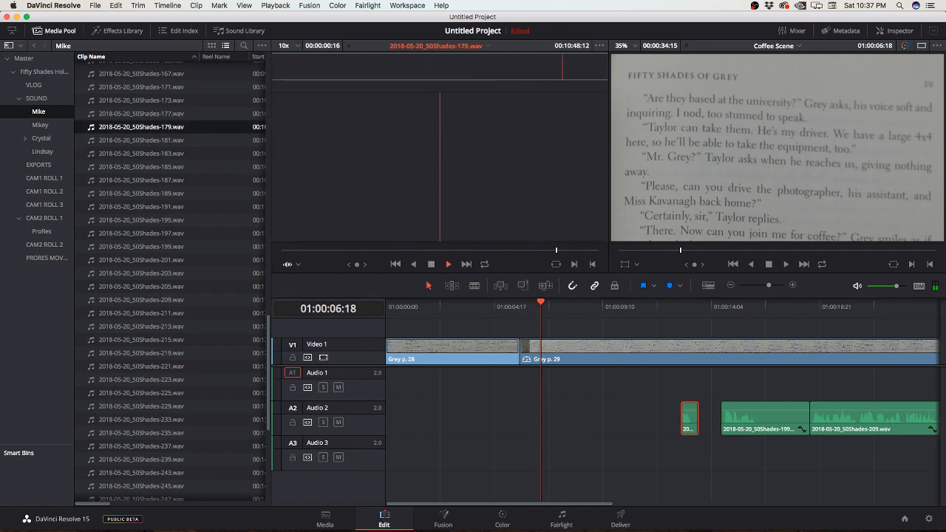
pyautogui.doubleClick(141, 113)
pyautogui.press('space')
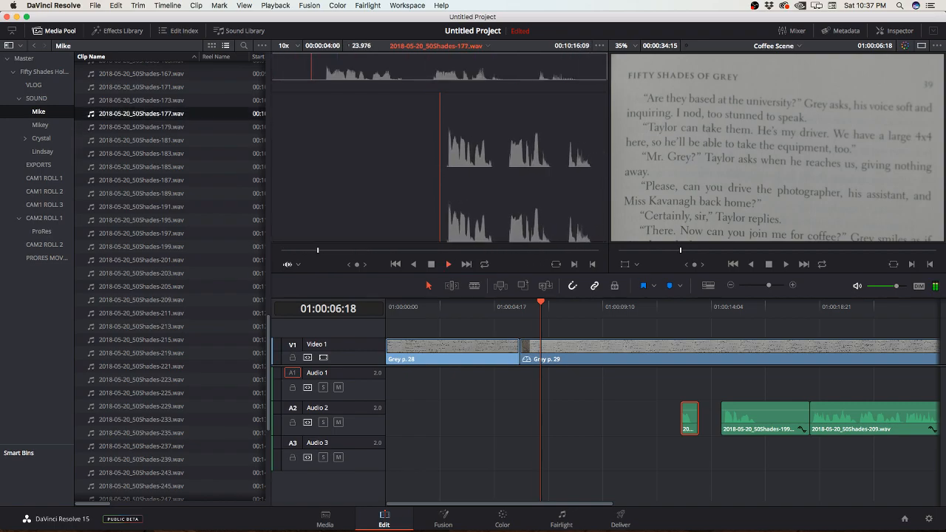
pyautogui.press('space')
pyautogui.moveTo(440, 171); pyautogui.dragTo(585, 443)
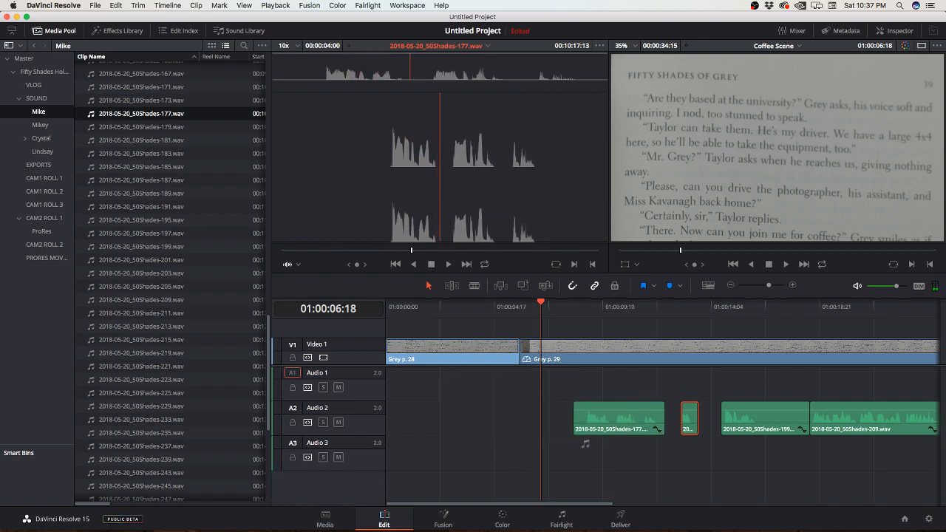
# Step: Listen to recordings 50Shades-173.wav, 50Shades-171.wav and 50Shades-167.wav in turn in the source viewer
pyautogui.doubleClick(141, 101)
pyautogui.press('space')
pyautogui.doubleClick(141, 87)
pyautogui.press('space')
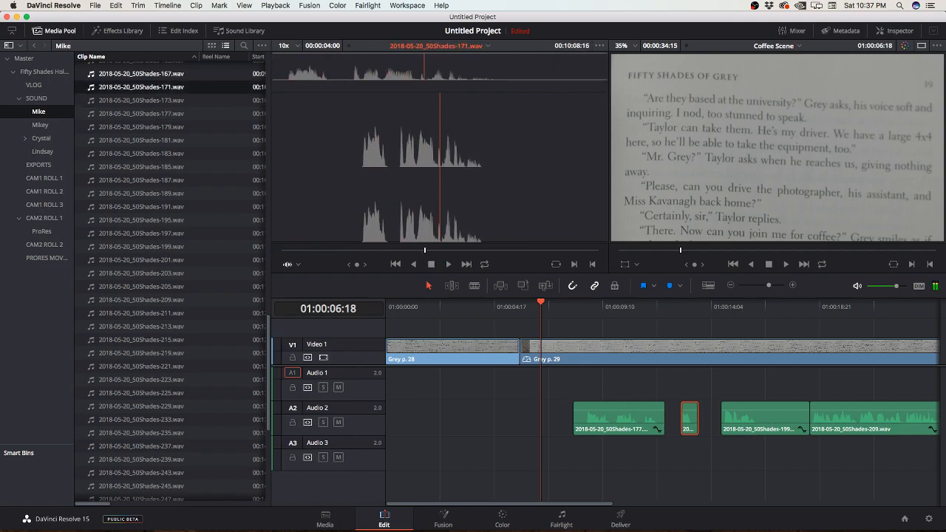
pyautogui.doubleClick(141, 74)
pyautogui.press('space')
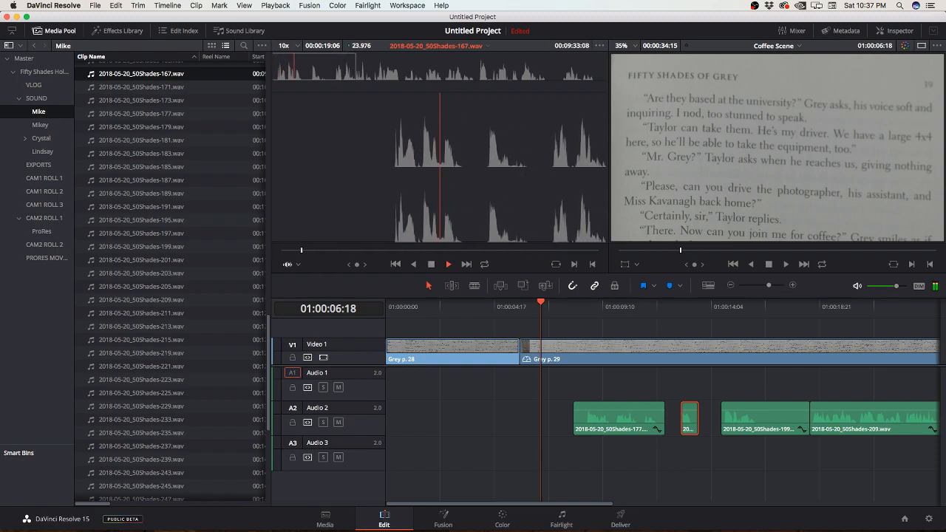
pyautogui.press('space')
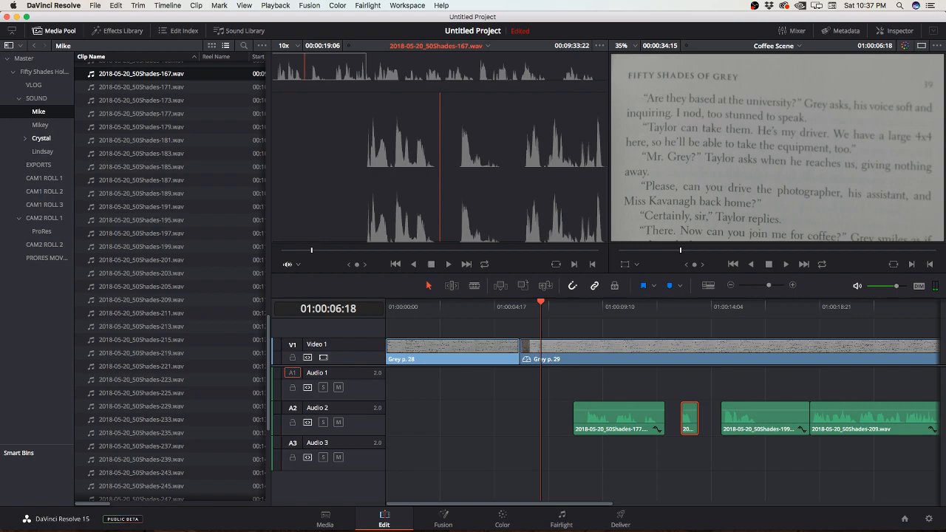
# Step: Open the 50 Shades Recordings bin and place Grey p39 III.wav on Audio 1 from the start of the Coffee Scene timeline
pyautogui.click(42, 139)
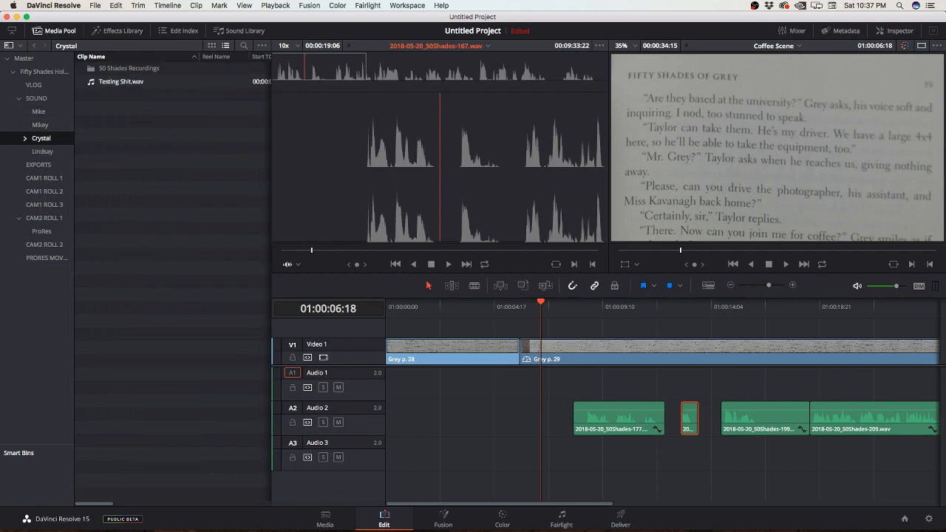
pyautogui.doubleClick(129, 68)
pyautogui.scroll(-10, 170, 277)
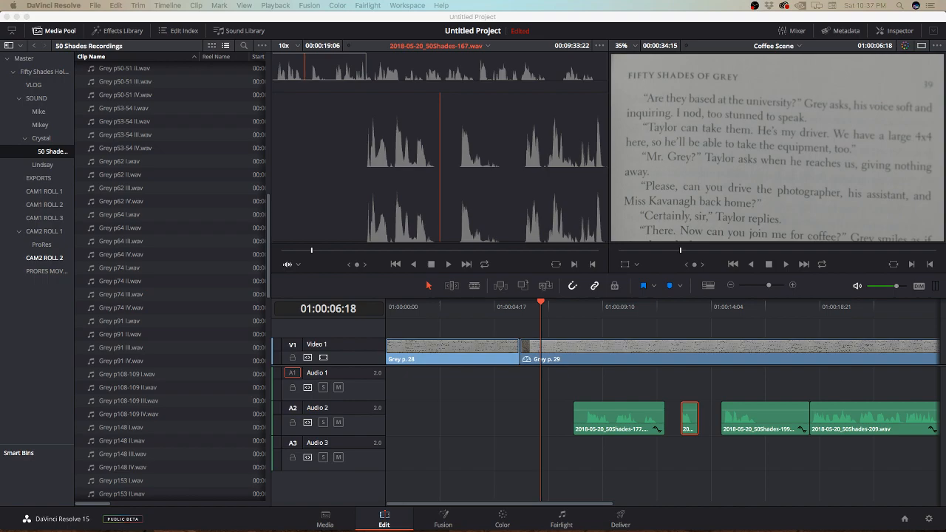
pyautogui.scroll(8, 170, 278)
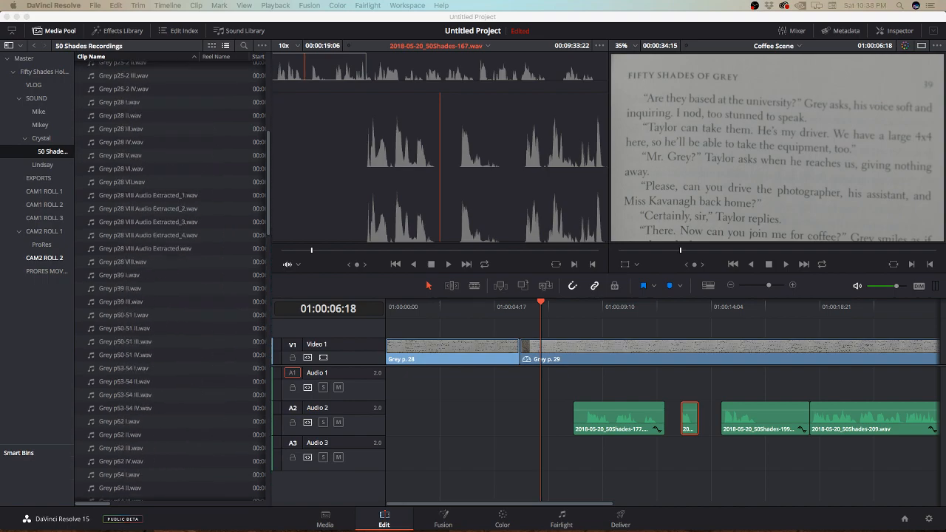
pyautogui.click(120, 275)
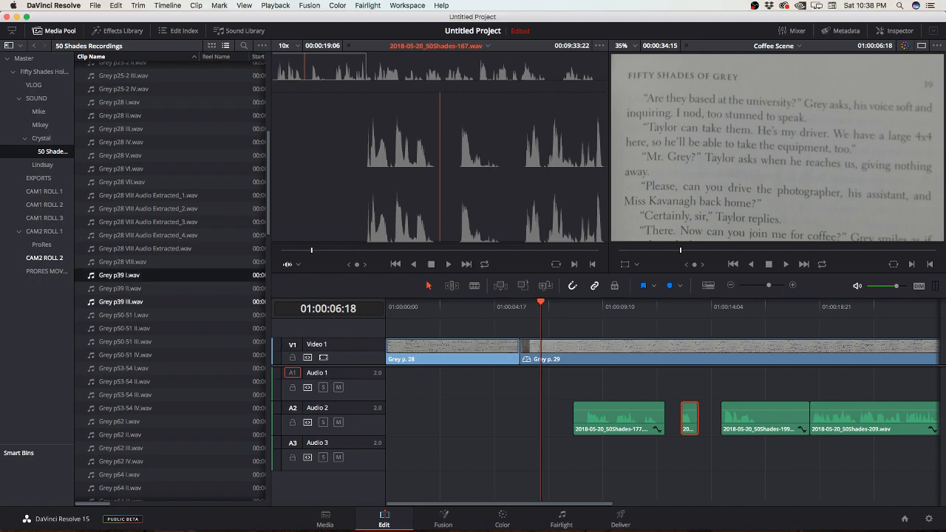
pyautogui.click(120, 288)
pyautogui.click(121, 301)
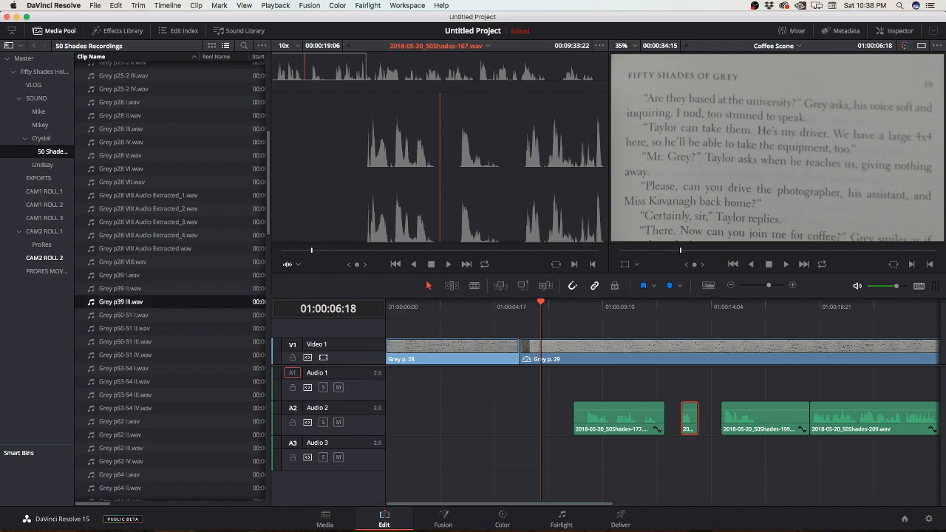
pyautogui.press('Return')
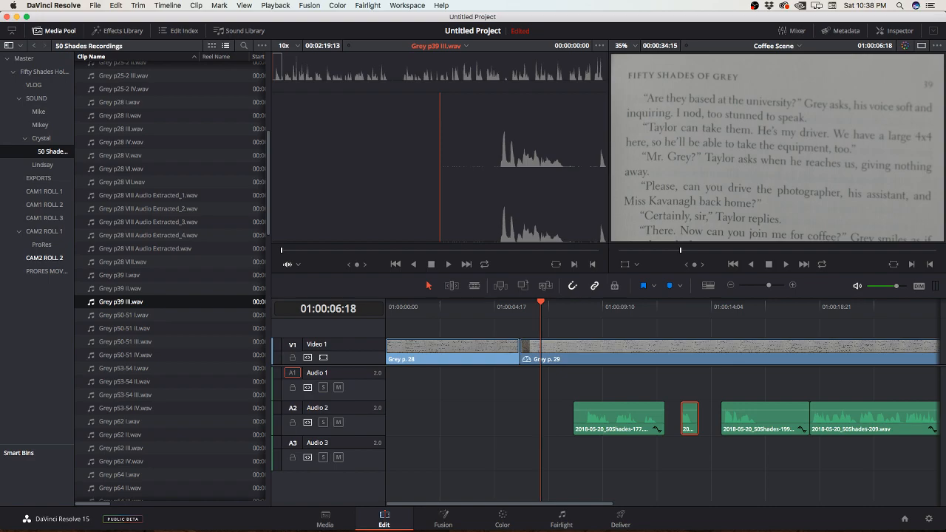
pyautogui.moveTo(437, 176); pyautogui.dragTo(398, 386)
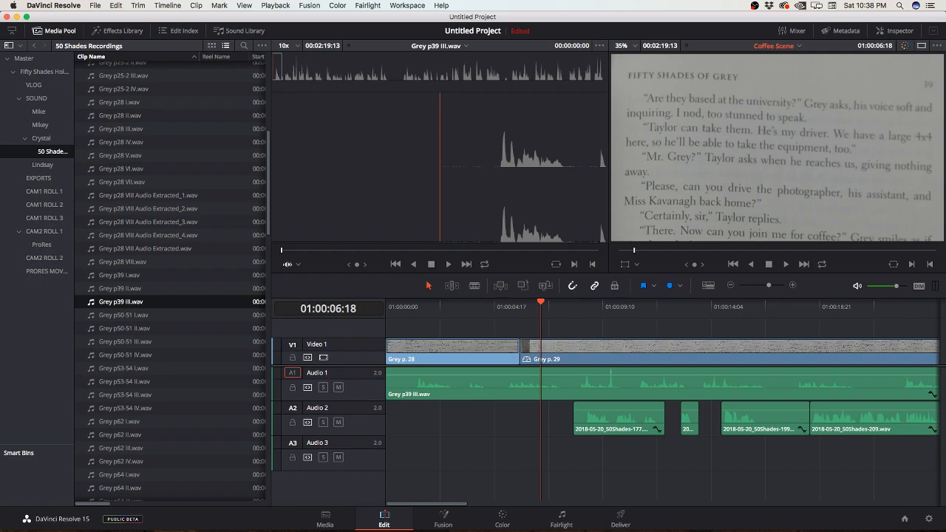
pyautogui.hotkey('ctrl', 'Up')
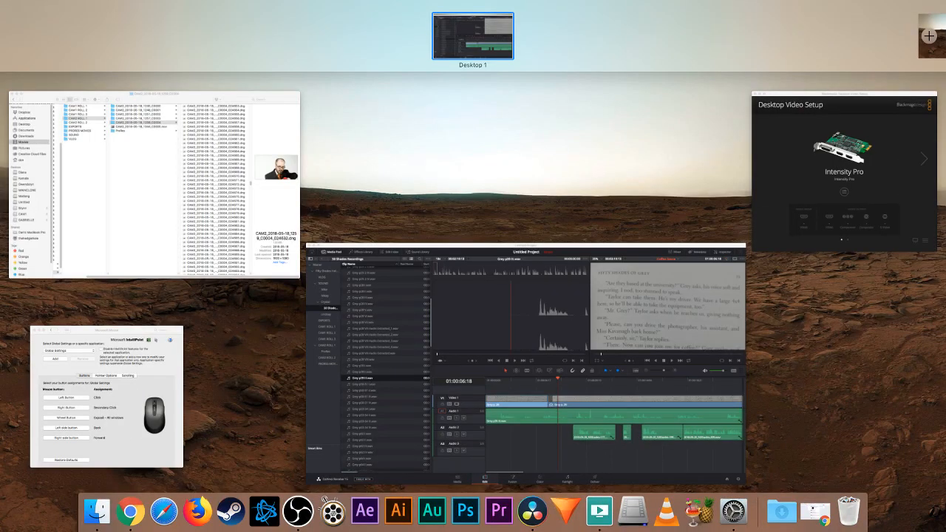
pyautogui.hotkey('ctrl', 'Up')
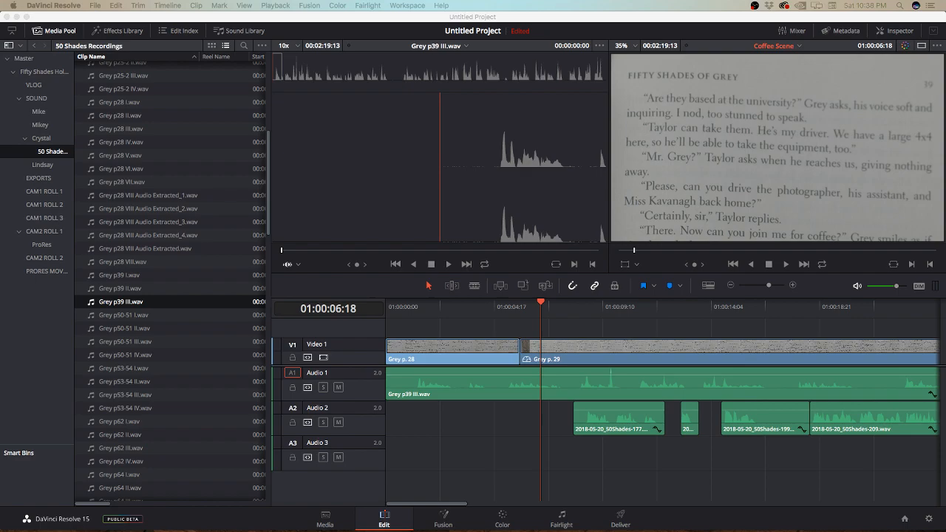
# Step: Place vo4dan.m4a on Audio 3 near 01:00:20 and mrgreymikey.wav on Audio 3 near 01:00:12, below the other speakers' takes
pyautogui.click(42, 165)
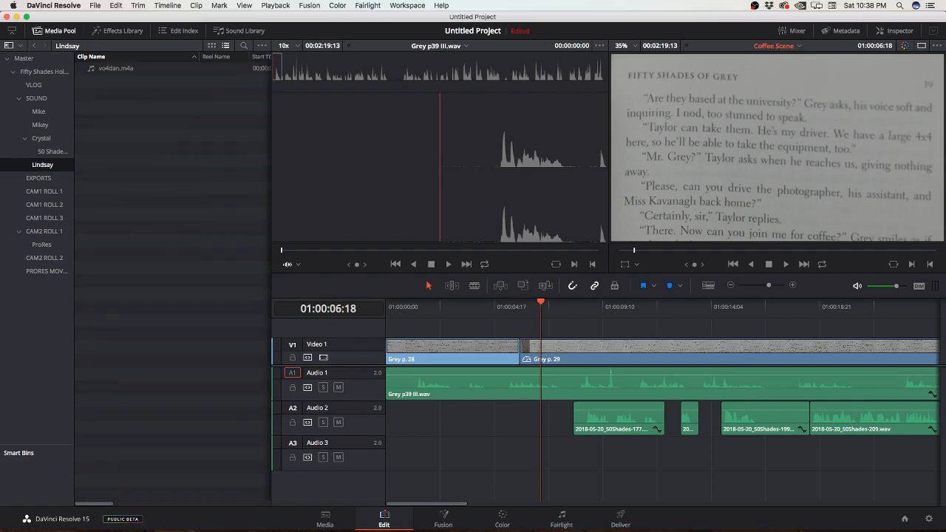
pyautogui.doubleClick(116, 68)
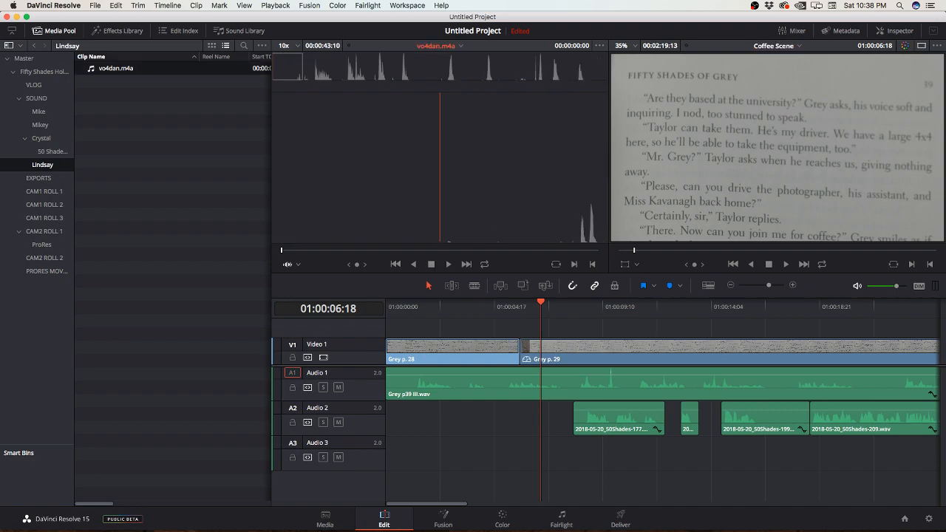
pyautogui.moveTo(374, 199); pyautogui.dragTo(862, 452)
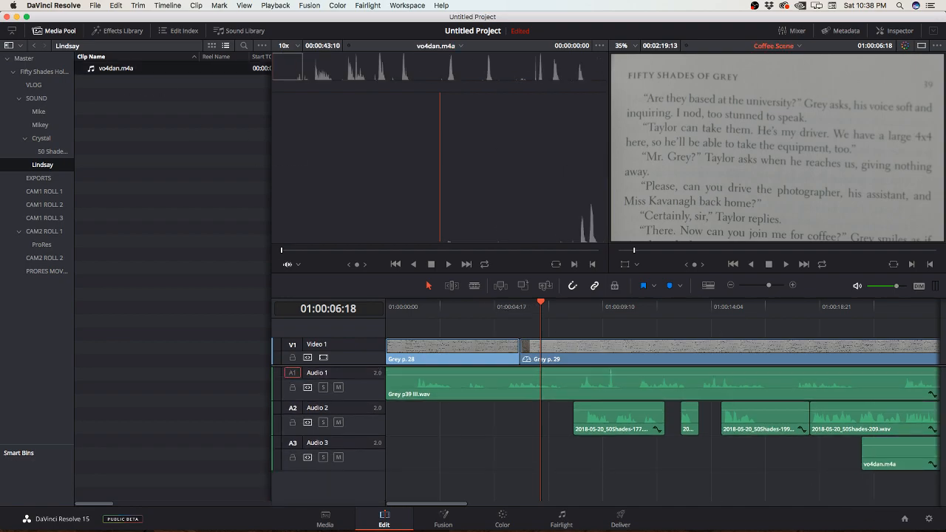
pyautogui.click(40, 125)
pyautogui.moveTo(123, 68); pyautogui.dragTo(706, 457)
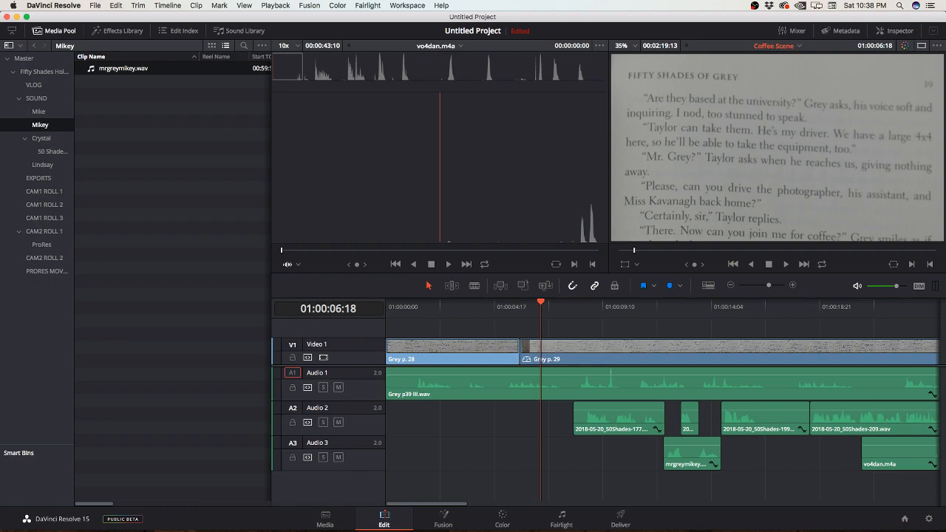
# Step: Play the Coffee Scene timeline from the start and trim the opening of Grey p39 III.wav on Audio 1
pyautogui.press('Home')
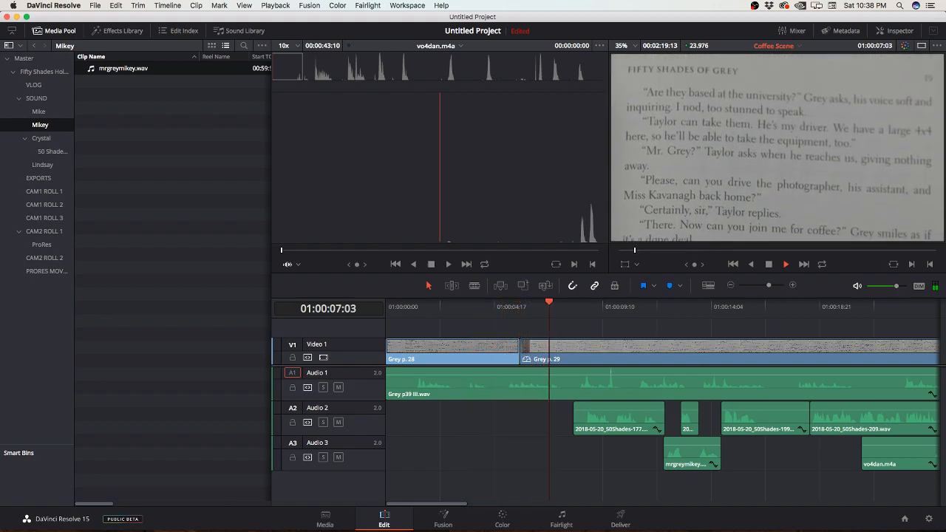
pyautogui.press('space')
pyautogui.moveTo(387, 384)
pyautogui.mouseDown()
pyautogui.moveTo(418, 384)
pyautogui.moveTo(387, 384)
pyautogui.mouseUp()
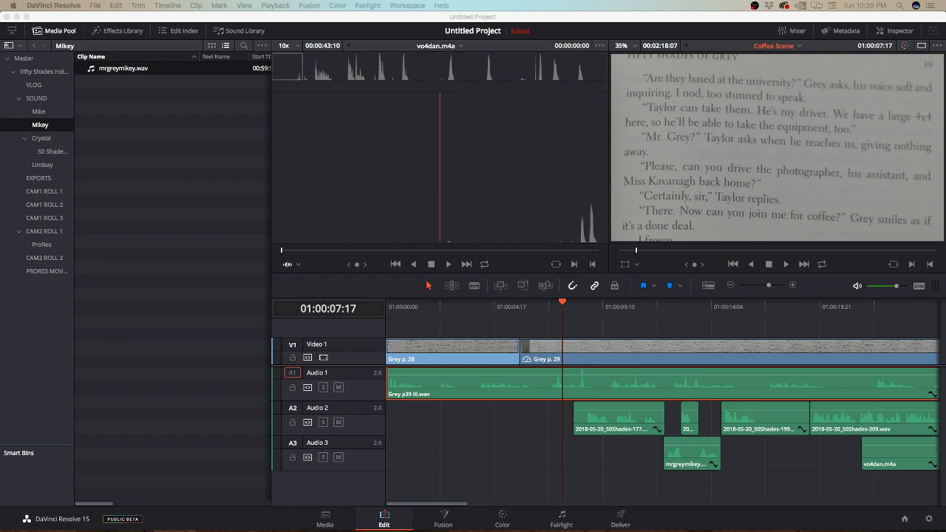
# Step: Move Grey p39 III.wav on Audio 1 to start near 01:00:08 and the 50Shades-177 clip to the beginning of Audio 2
pyautogui.click(576, 376)
pyautogui.moveTo(577, 376); pyautogui.dragTo(570, 363)
pyautogui.press('super+z')
pyautogui.moveTo(512, 382); pyautogui.dragTo(689, 377)
pyautogui.click(630, 417)
pyautogui.moveTo(630, 417); pyautogui.dragTo(440, 422)
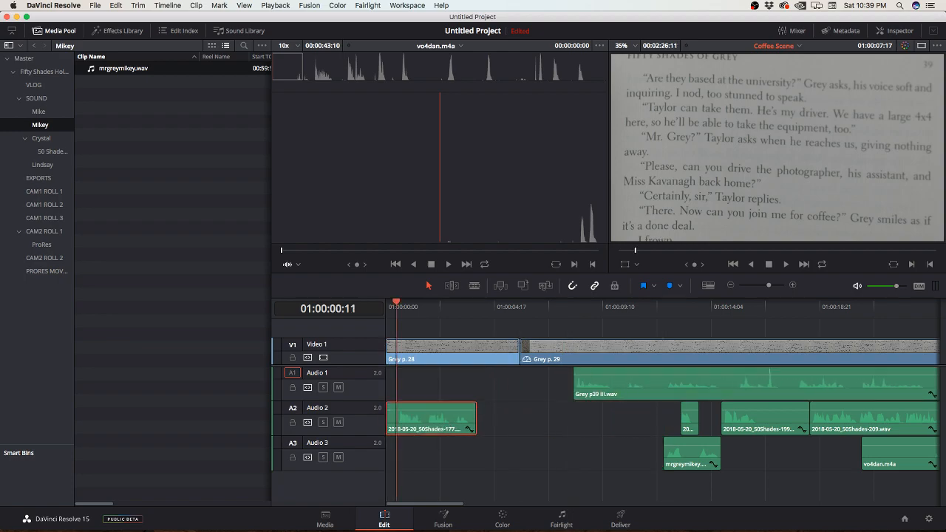
# Step: Listen to the 50Shades-177 clip from the timeline start and trim its opening, keeping it at the head of Audio 2
pyautogui.press('Home')
pyautogui.press('space')
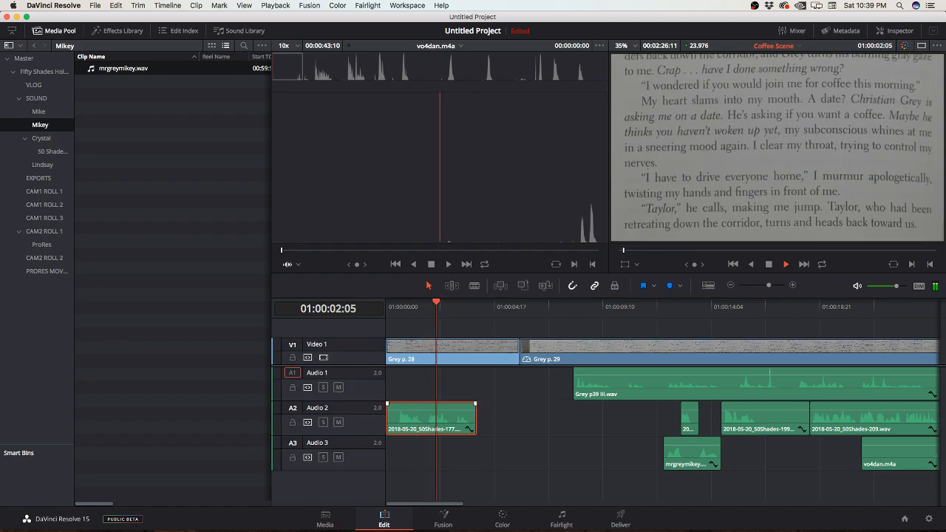
pyautogui.moveTo(388, 418); pyautogui.dragTo(421, 418)
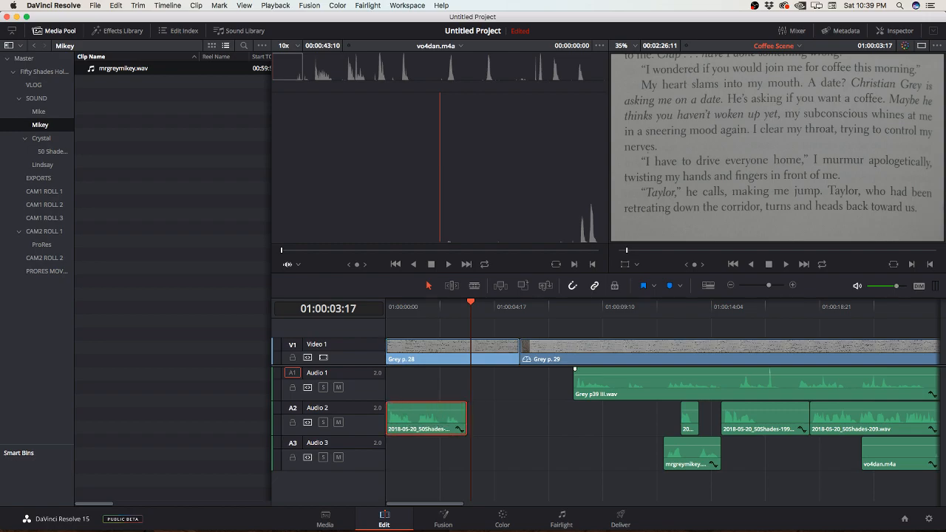
# Step: Move Grey p39 III.wav to start at 01:00:03:08 and trim the end of the 50Shades-177 clip to the same point
pyautogui.moveTo(575, 370); pyautogui.dragTo(469, 369)
pyautogui.press('super+equal')
pyautogui.moveTo(507, 307); pyautogui.dragTo(558, 307)
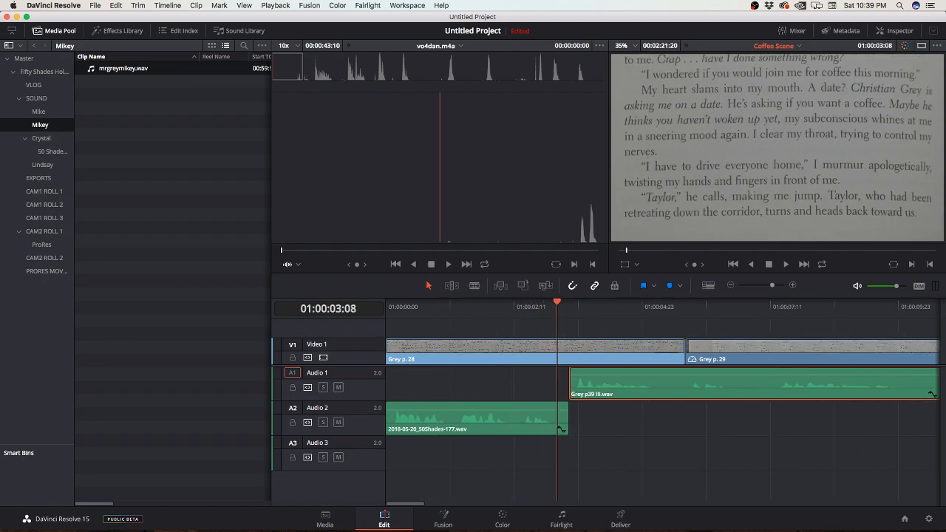
pyautogui.moveTo(570, 371); pyautogui.dragTo(558, 371)
pyautogui.moveTo(567, 418); pyautogui.dragTo(556, 417)
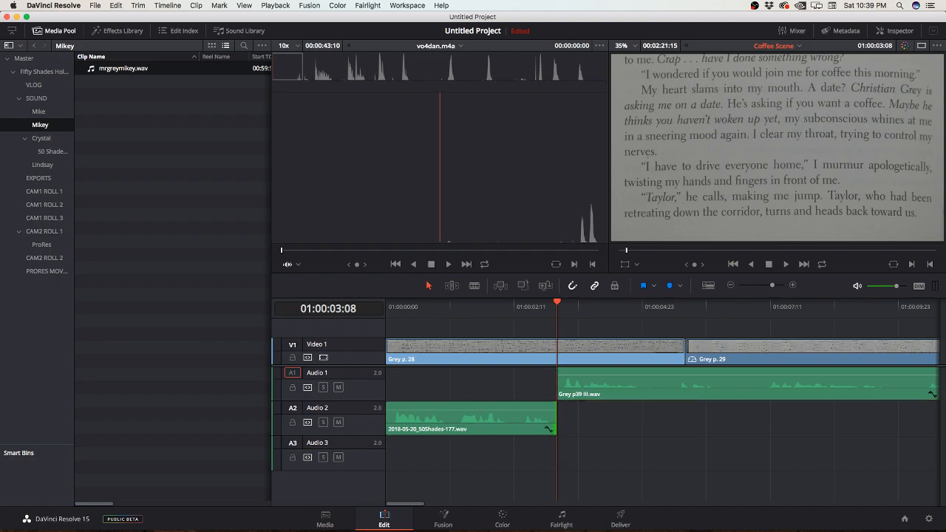
# Step: Move vo4dan.m4a down onto a new Audio 4 track and reduce the height of all four audio tracks
pyautogui.hotkey('shift', 'z')
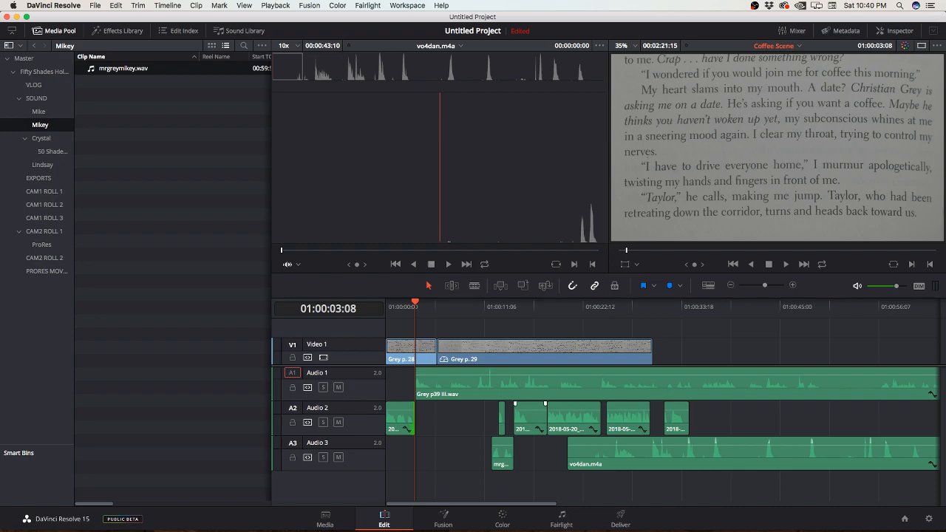
pyautogui.press('super+minus')
pyautogui.moveTo(567, 452); pyautogui.dragTo(566, 484)
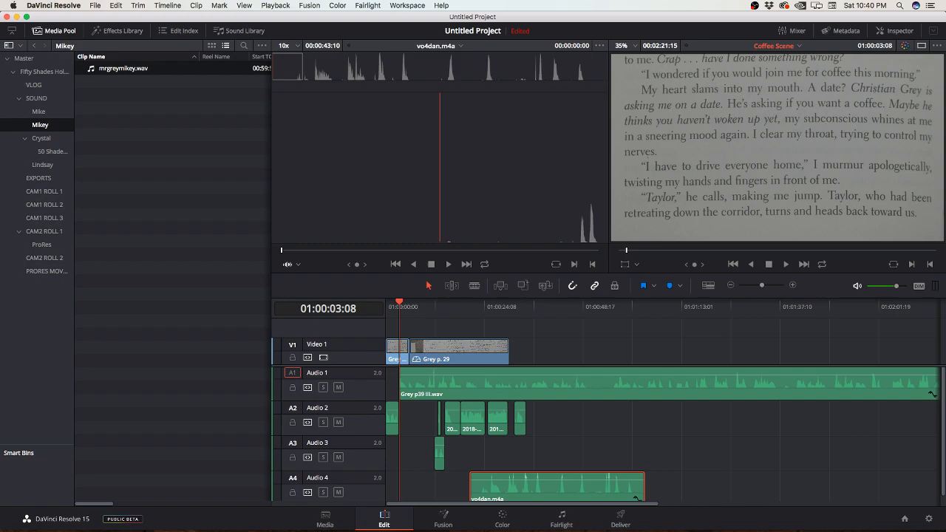
pyautogui.moveTo(333, 471); pyautogui.dragTo(333, 388)
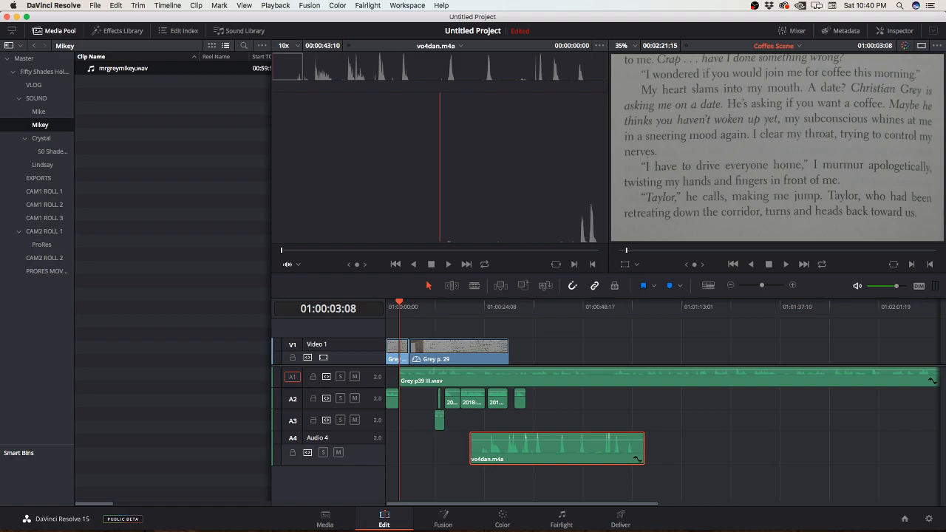
pyautogui.moveTo(333, 466); pyautogui.dragTo(332, 452)
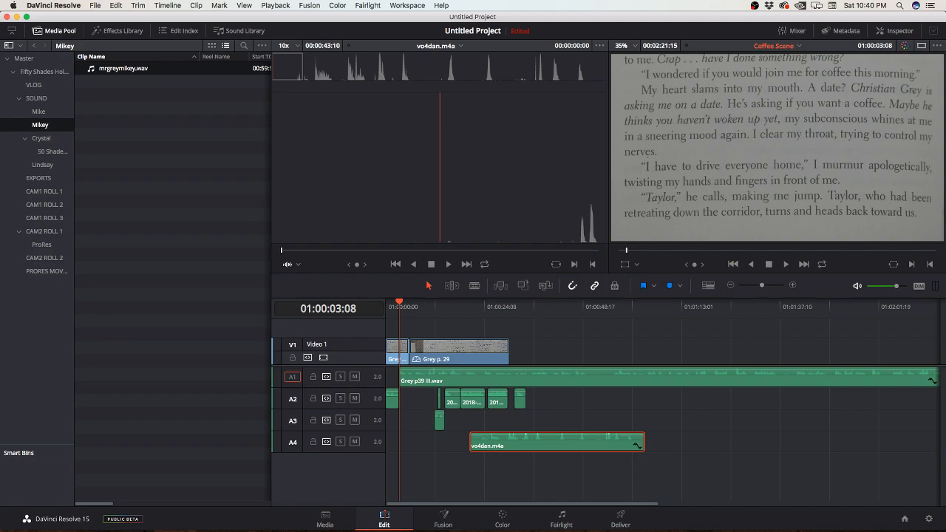
# Step: Listen to the opening of Grey p39 III.wav on the timeline, from 01:00:03:08 to 01:00:05:12
pyautogui.press('super+equal')
pyautogui.press('super+equal')
pyautogui.press('super+equal')
pyautogui.press('super+equal')
pyautogui.press('super+equal')
pyautogui.press('super+equal')
pyautogui.press('super+equal')
pyautogui.press('super+equal')
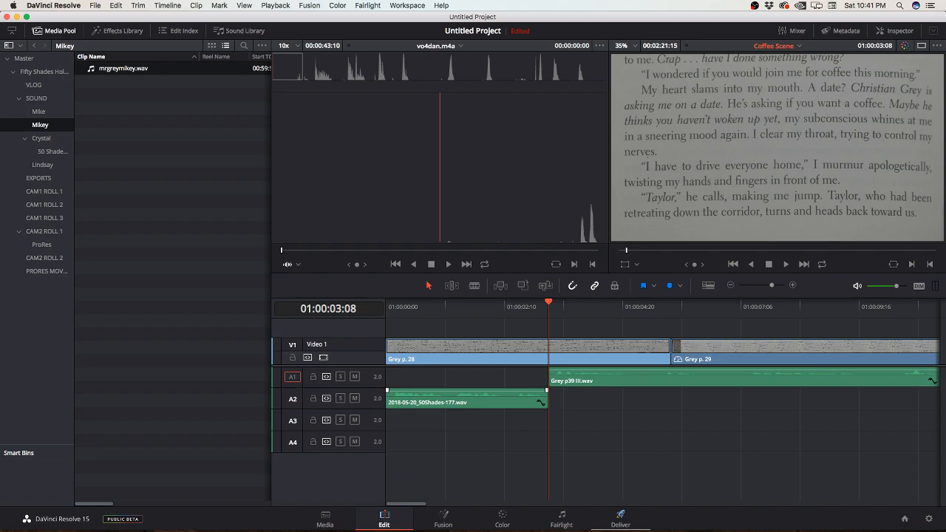
pyautogui.press('space')
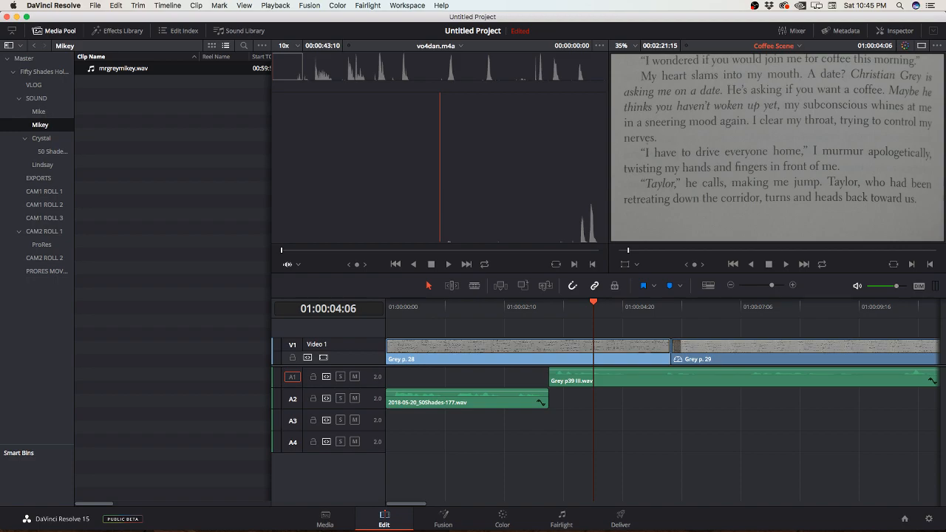
pyautogui.press('super+minus')
pyautogui.press('super+minus')
pyautogui.press('super+minus')
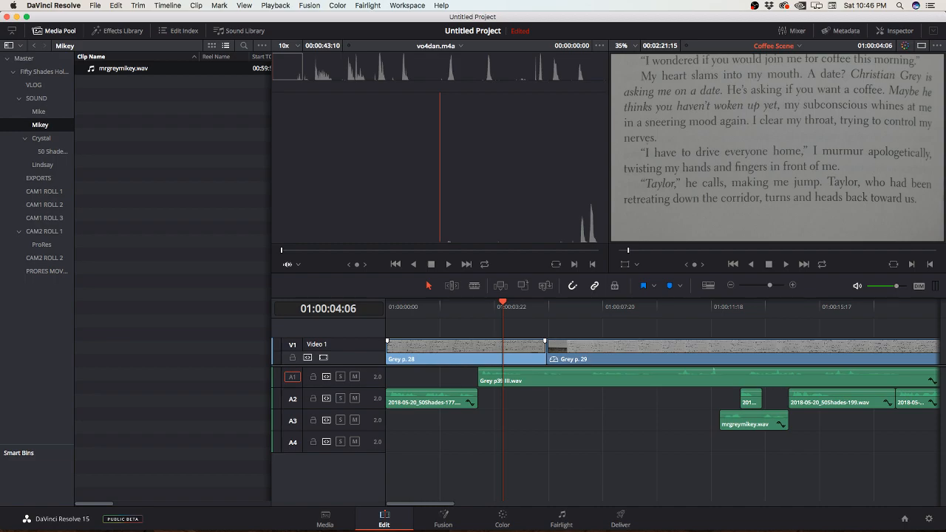
pyautogui.press('space')
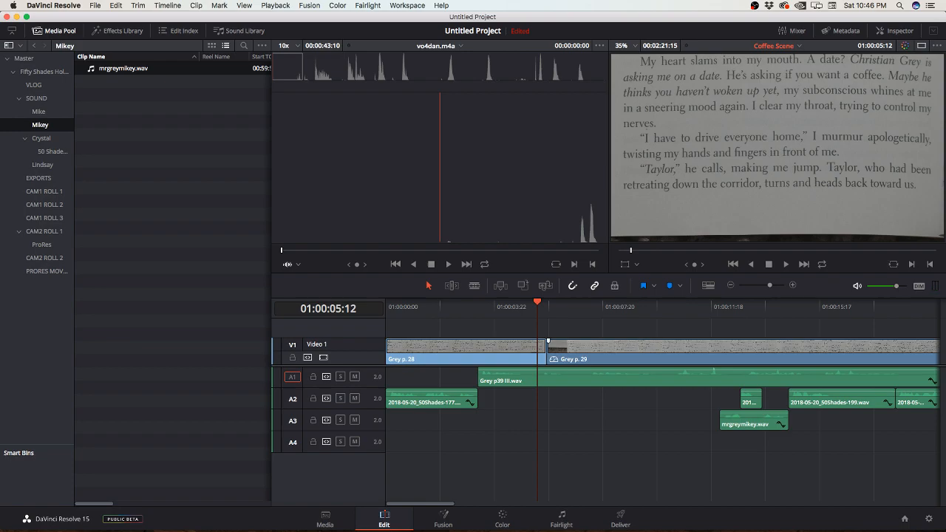
pyautogui.scroll(5, 551, 375)
pyautogui.scroll(3, 551, 376)
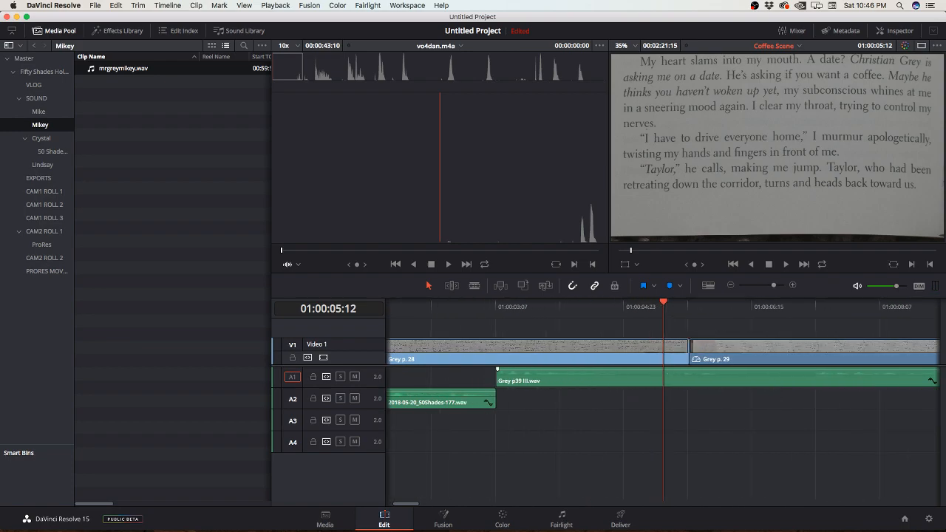
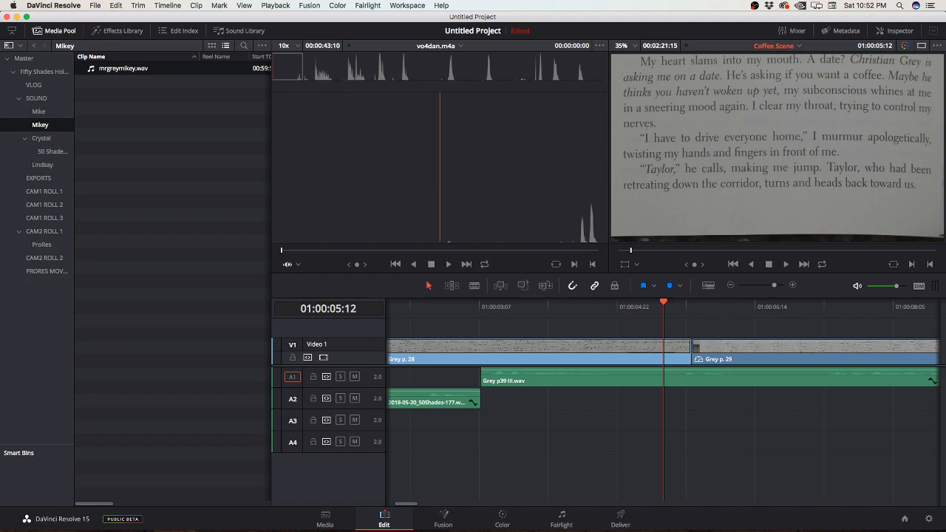
# Step: Listen to Grey p39 III.wav from 01:00:04:05 to 01:00:06:16 to find the end of the first line
pyautogui.moveTo(663, 303); pyautogui.dragTo(554, 302)
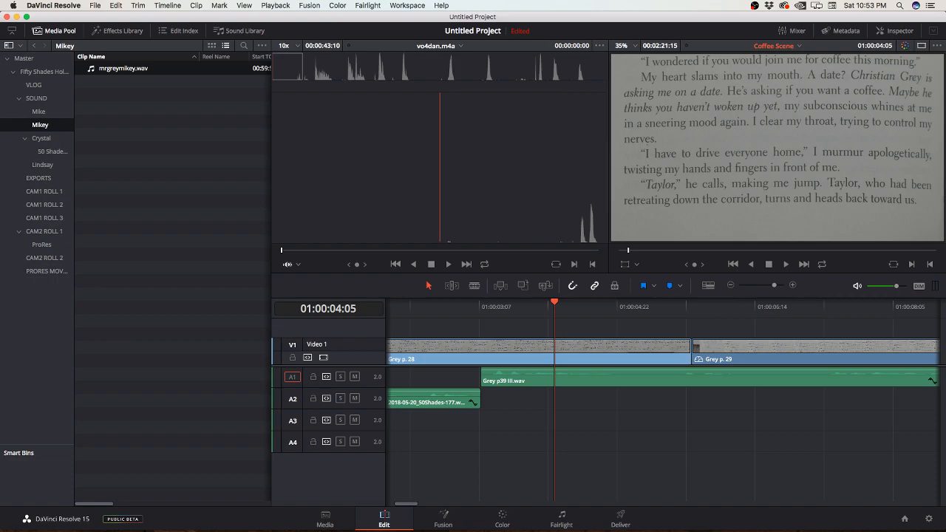
pyautogui.press('space')
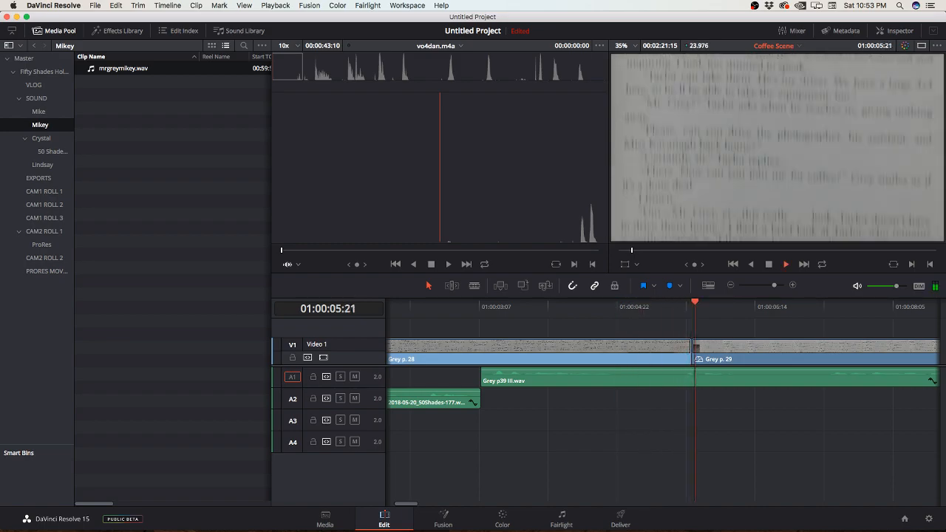
pyautogui.press('space')
pyautogui.hscroll(10, 662, 399)
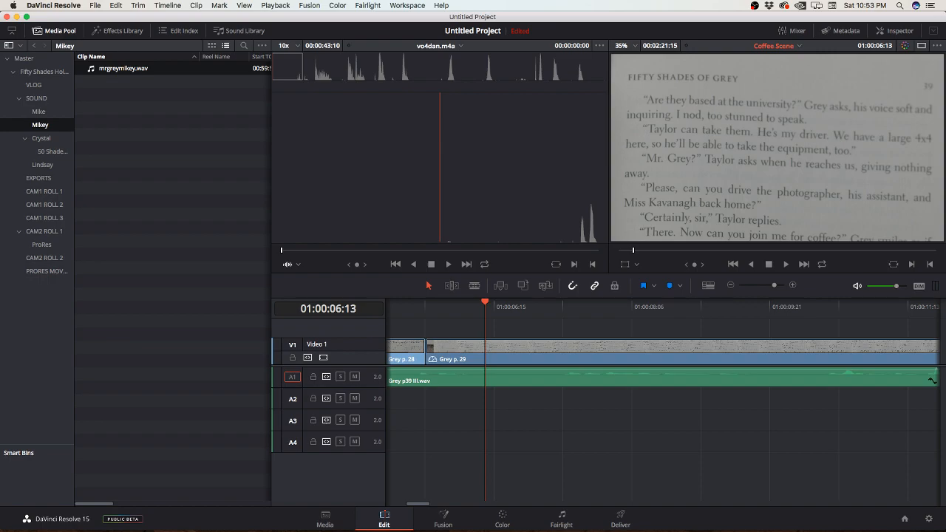
pyautogui.press('space')
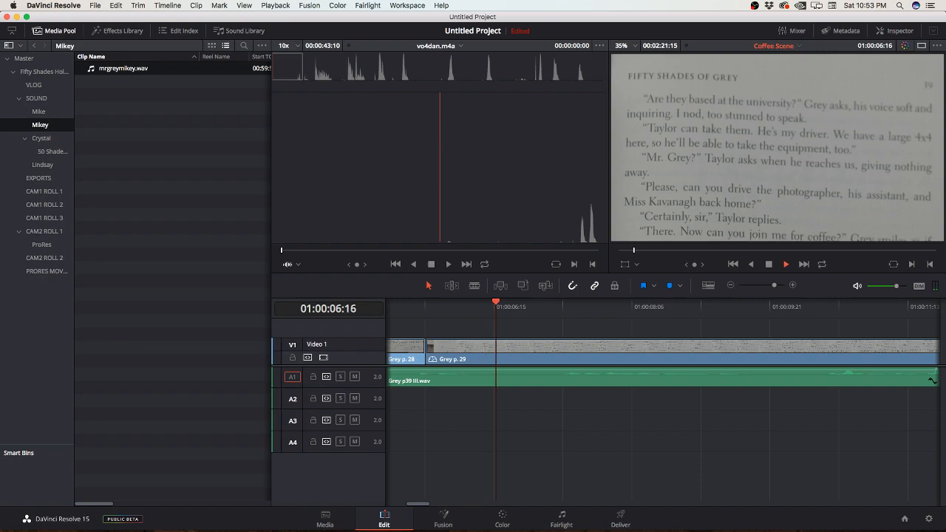
pyautogui.press('space')
# Step: Replay the audio around the pause and split Grey p39 III.wav on Audio 1 at 01:00:06:11
pyautogui.click(460, 306)
pyautogui.press('space')
pyautogui.press('space')
pyautogui.press('Up')
pyautogui.press('space')
pyautogui.press('space')
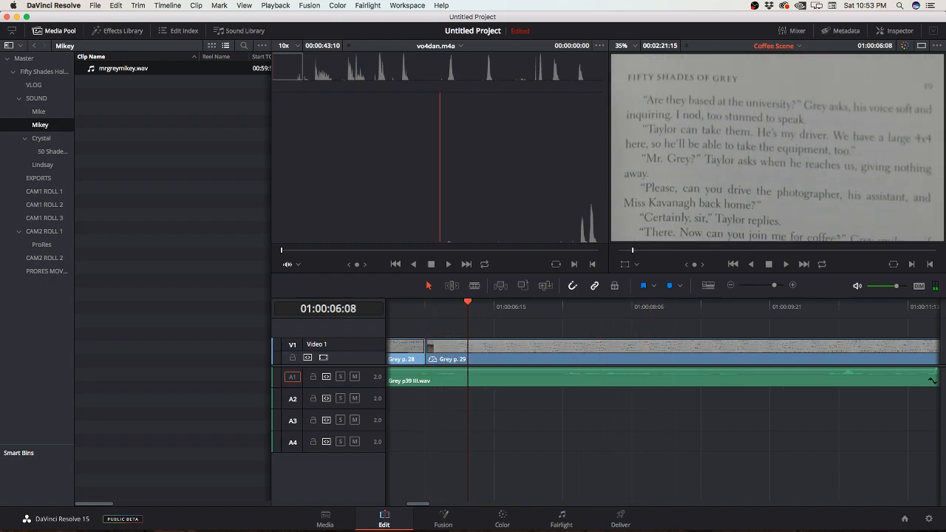
pyautogui.press('Right')
pyautogui.press('Right')
pyautogui.press('Right')
pyautogui.press('b')
pyautogui.click(479, 377)
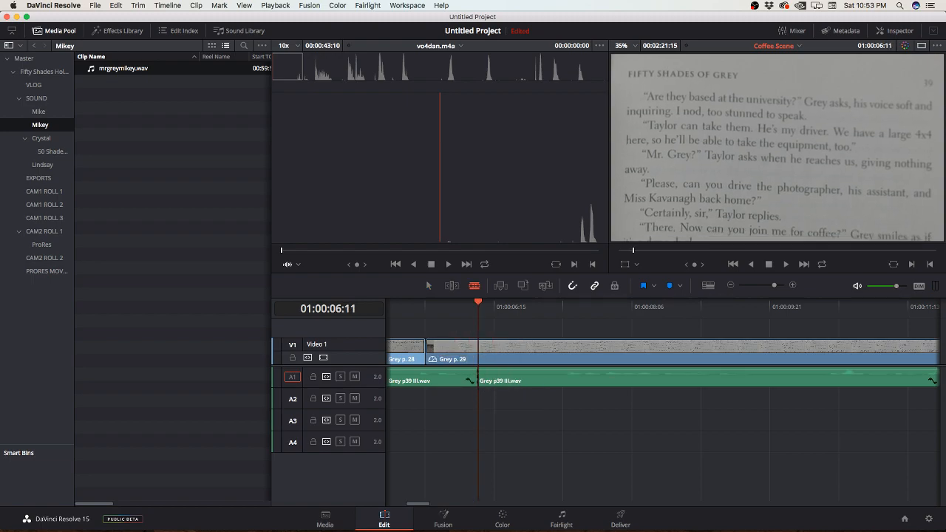
# Step: Ripple-trim the opening of the Grey p39 III.wav piece after the 01:00:06:11 cut, fine-tuning it by ear
pyautogui.click(452, 287)
pyautogui.moveTo(480, 373); pyautogui.dragTo(523, 376)
pyautogui.press('space')
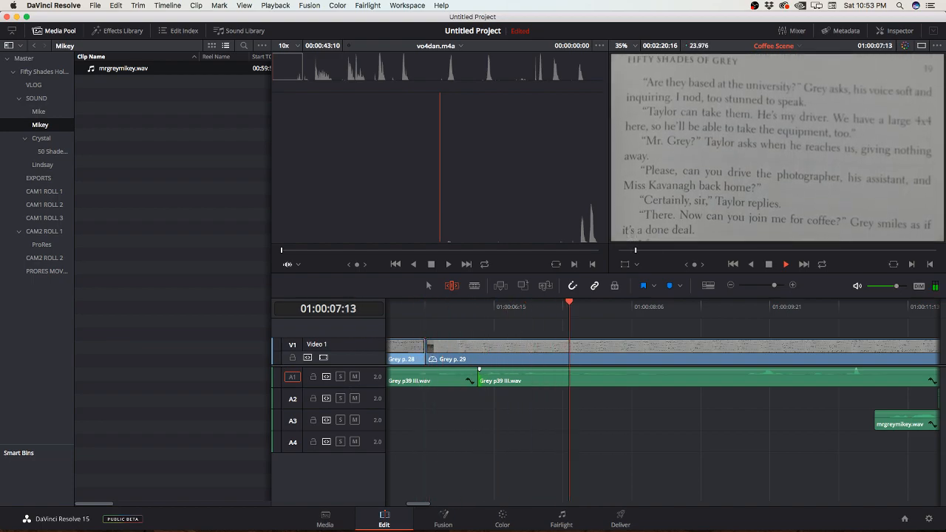
pyautogui.moveTo(479, 376); pyautogui.dragTo(474, 376)
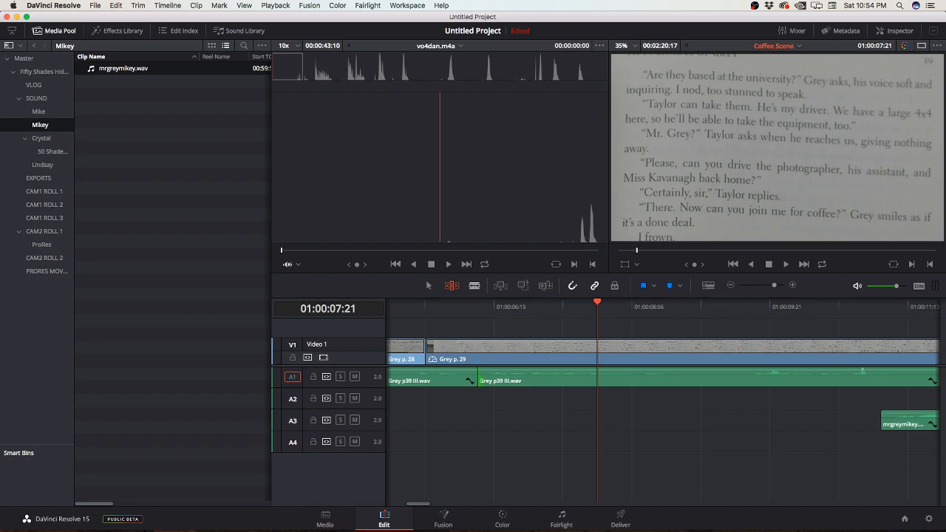
# Step: Split Grey p39 III.wav at 01:00:09:00 and ripple-trim the opening of the piece that follows
pyautogui.press('space')
pyautogui.press('space')
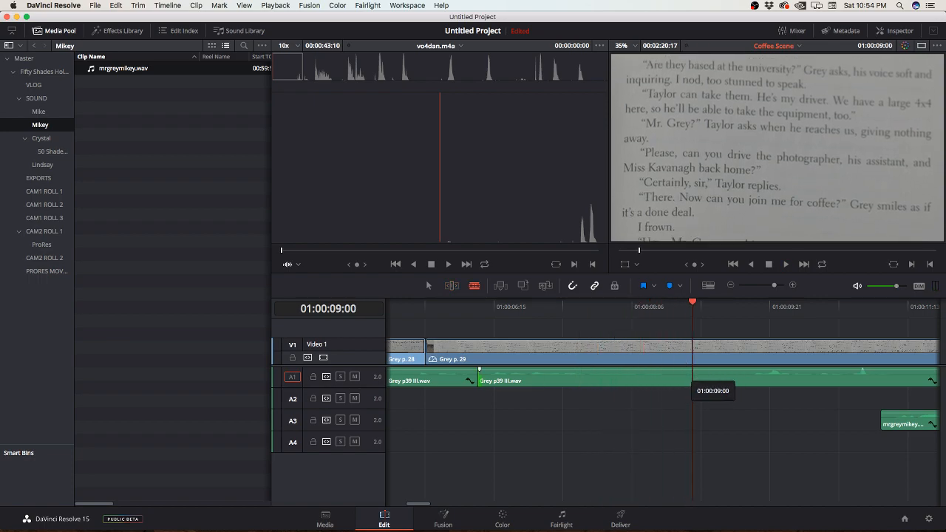
pyautogui.click(694, 381)
pyautogui.moveTo(696, 380); pyautogui.dragTo(749, 380)
# Step: Play on, split Grey p39 III.wav at 01:00:10:17 and ripple-trim the opening of the remaining piece
pyautogui.press('space')
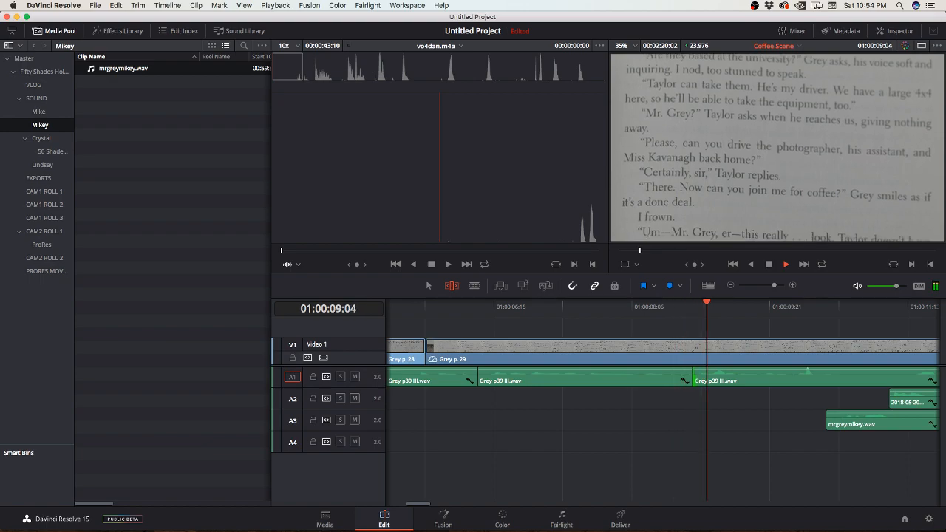
pyautogui.press('space')
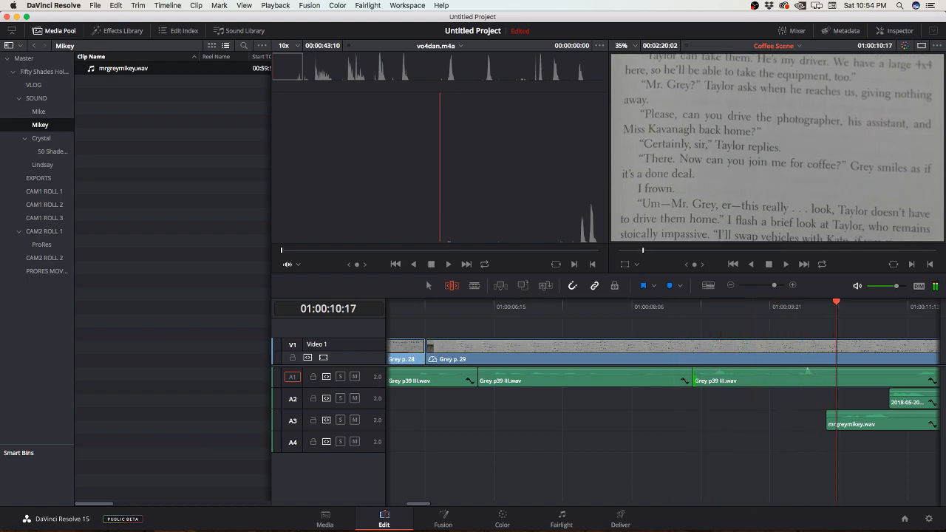
pyautogui.press('b')
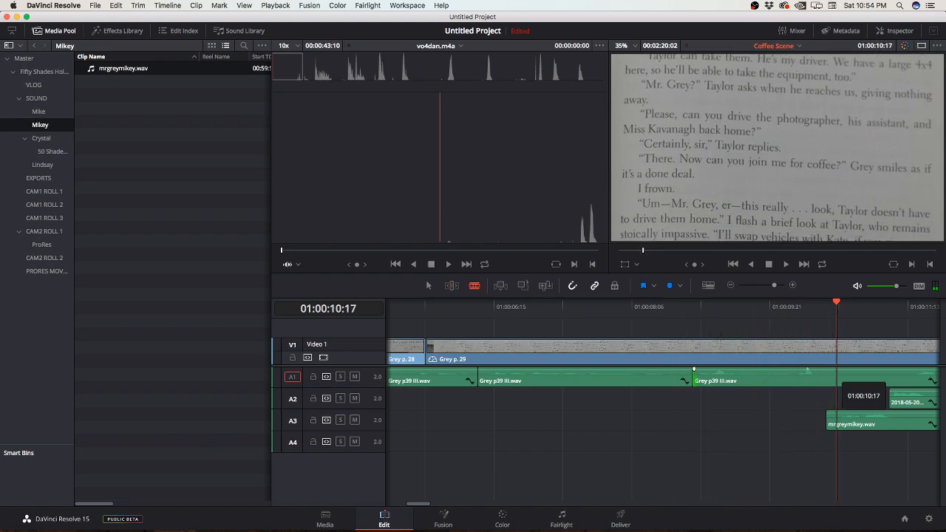
pyautogui.click(836, 380)
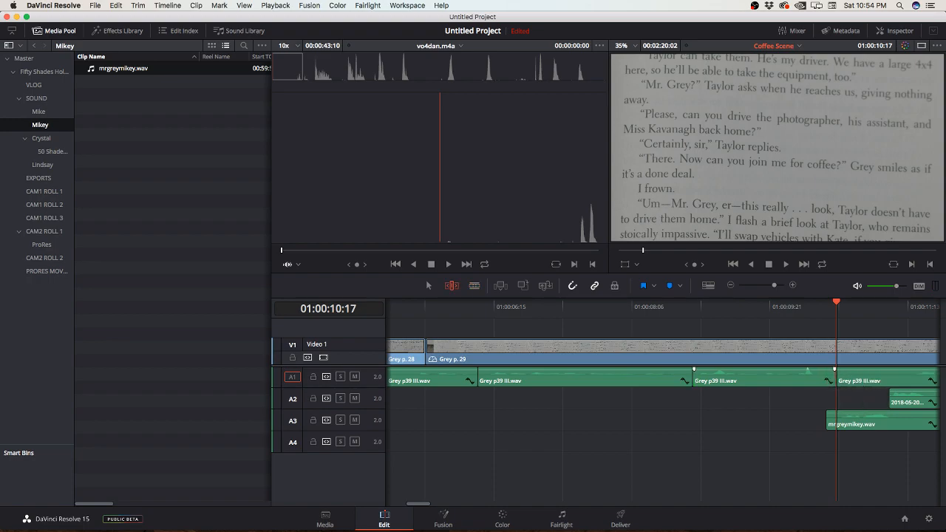
pyautogui.hscroll(6, 662, 399)
pyautogui.moveTo(633, 380); pyautogui.dragTo(702, 380)
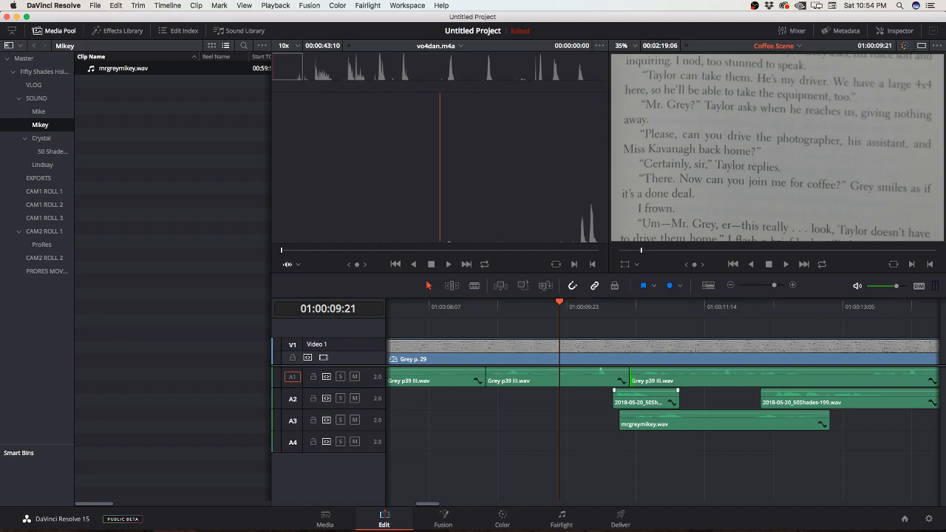
# Step: Move the short 50Shades clip, 50Shades-199 and mrgreymikey.wav together further along the timeline, past 01:00:13:06
pyautogui.hscroll(5, 643, 400)
pyautogui.moveTo(500, 400); pyautogui.dragTo(507, 400)
pyautogui.keyDown('shift'); pyautogui.click(510, 422); pyautogui.keyUp('shift')
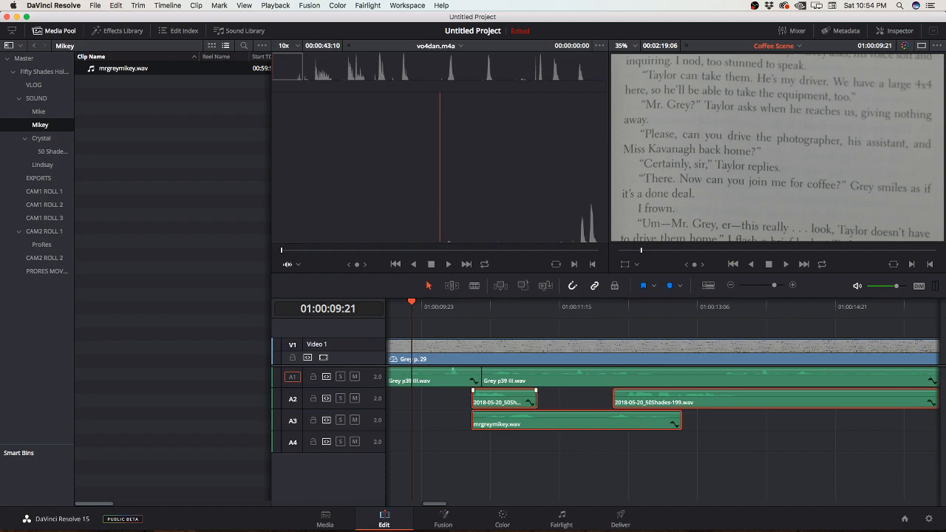
pyautogui.moveTo(510, 422); pyautogui.dragTo(778, 422)
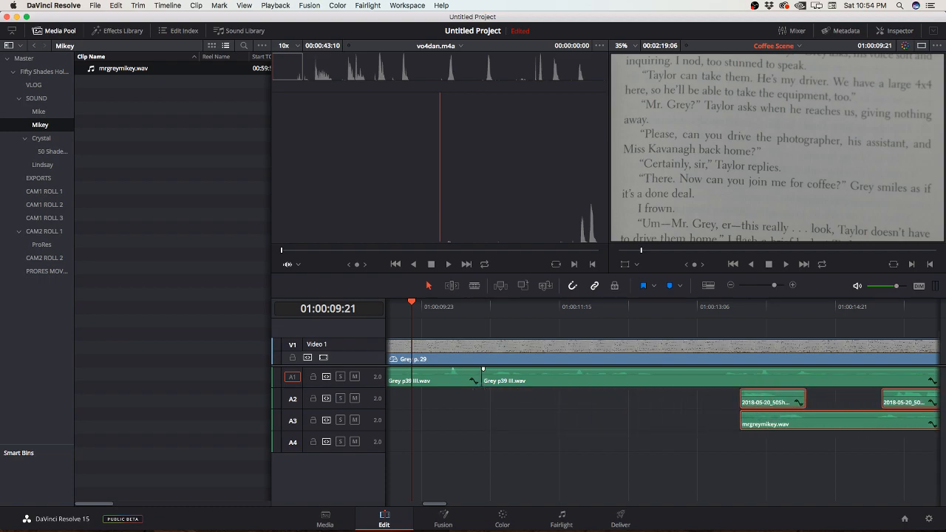
# Step: Split Grey p39 III.wav at 01:00:12:21 and ripple-trim the opening of the piece after the cut
pyautogui.press('space')
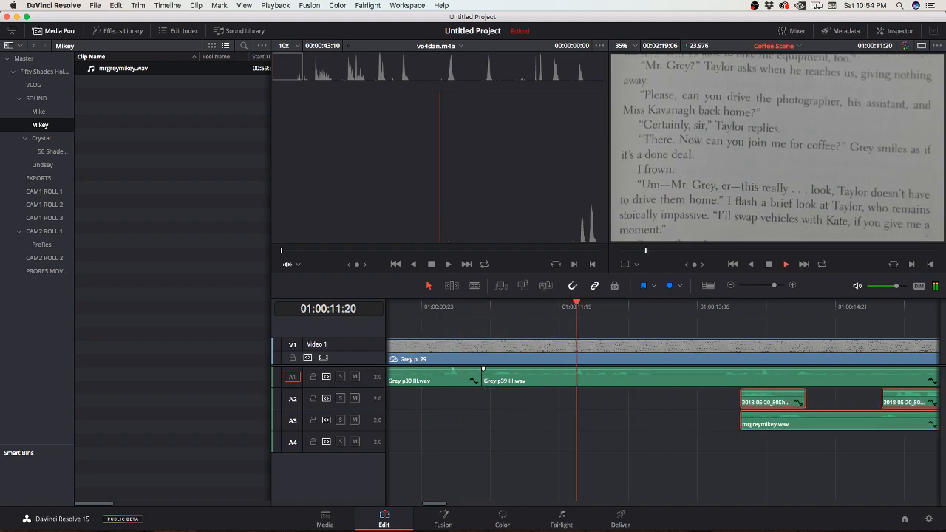
pyautogui.press('space')
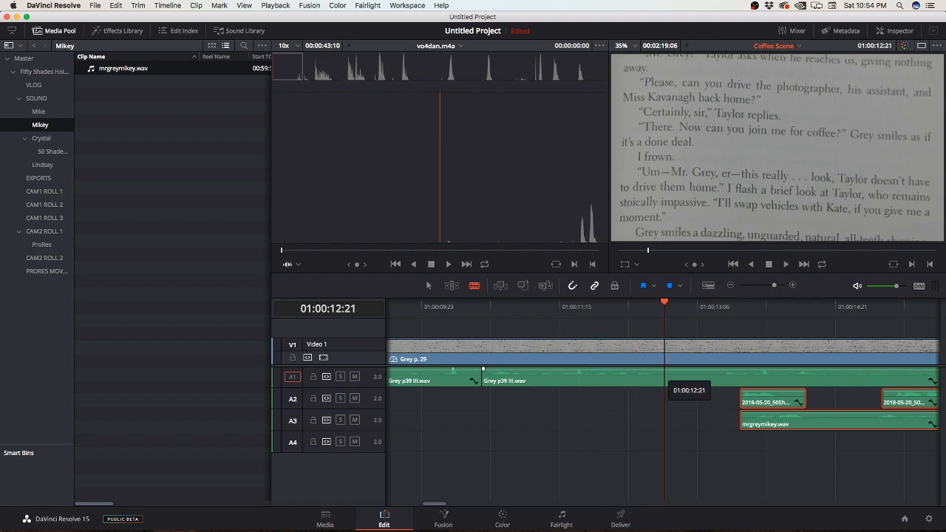
pyautogui.click(665, 377)
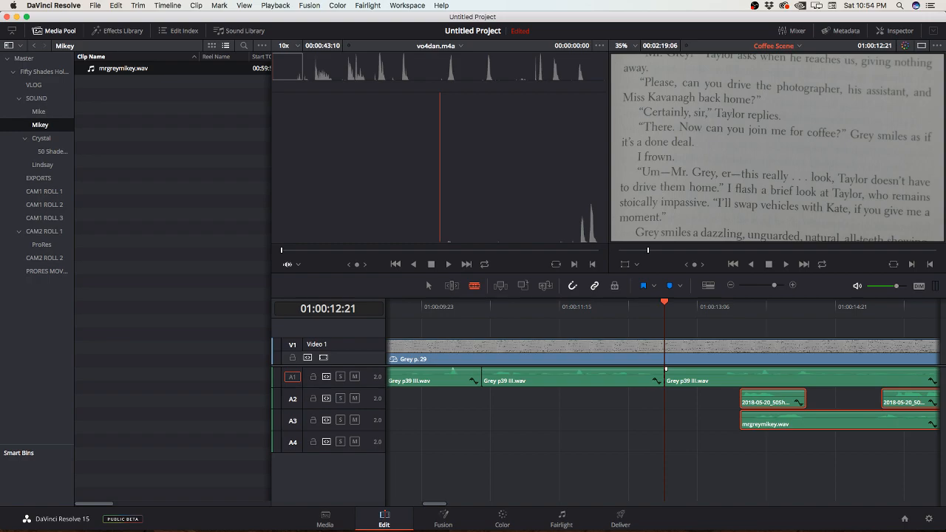
pyautogui.moveTo(668, 379)
pyautogui.mouseDown()
pyautogui.moveTo(712, 379)
pyautogui.moveTo(673, 380)
pyautogui.mouseUp()
# Step: Move the short 50Shades clip, 50Shades-199 and mrgreymikey.wav together further along, past 01:00:14:22
pyautogui.hscroll(7, 654, 380)
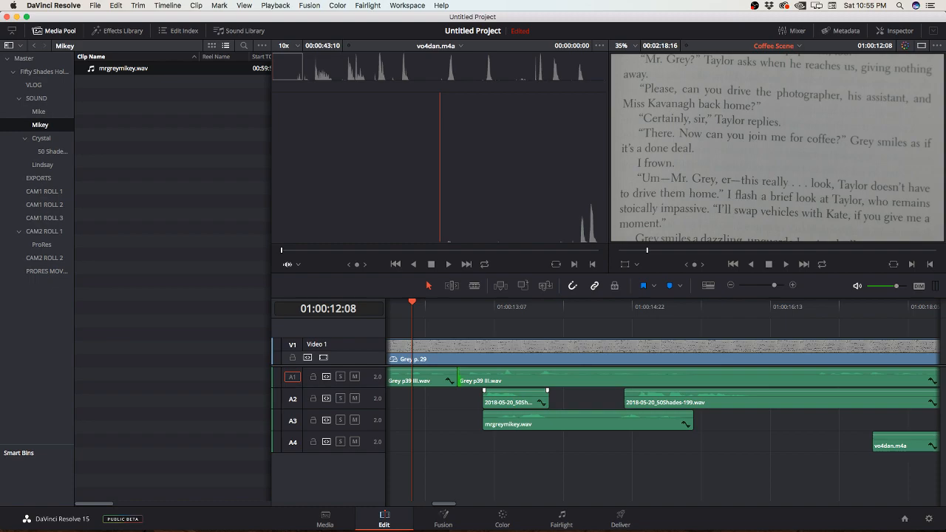
pyautogui.click(516, 400)
pyautogui.keyDown('shift'); pyautogui.click(528, 422); pyautogui.keyUp('shift')
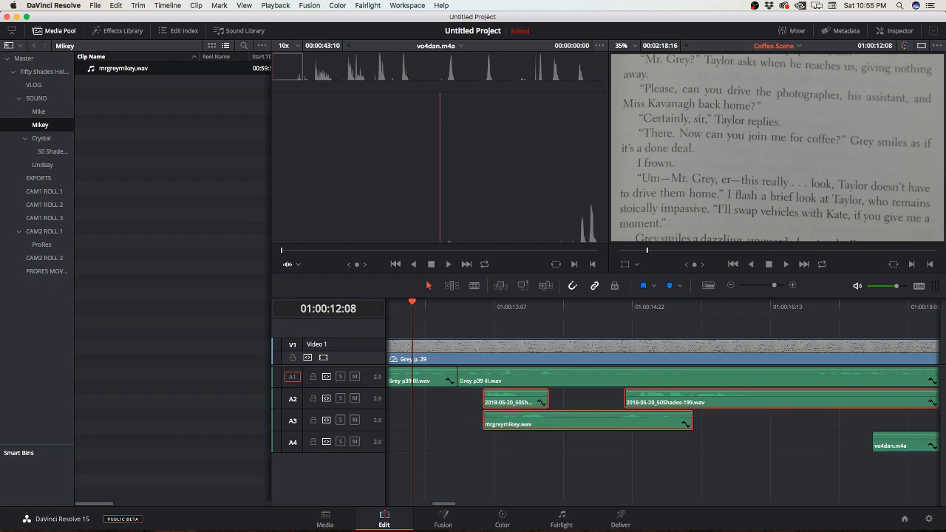
pyautogui.moveTo(528, 422); pyautogui.dragTo(728, 423)
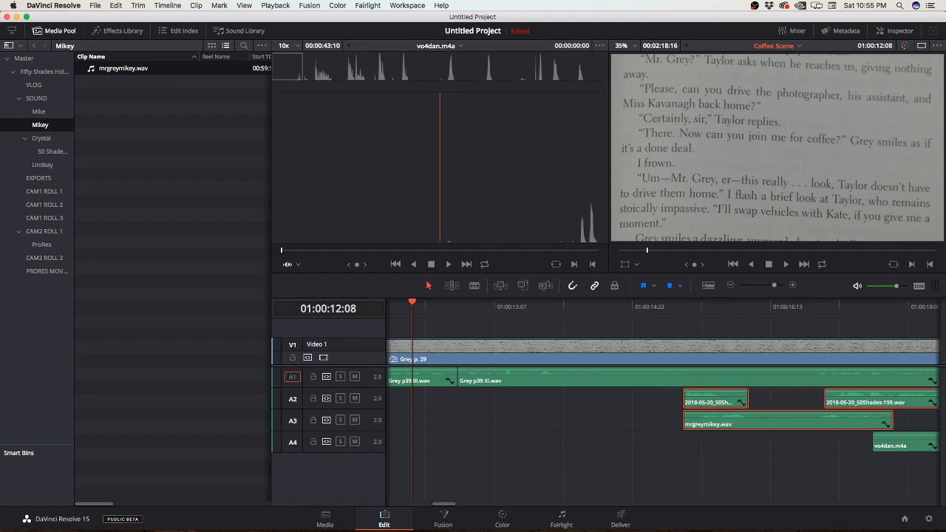
# Step: Move the last three 50Shades clips on Audio 2 further along, leaving a gap and restoring the covered opening of the first one
pyautogui.press('super+minus')
pyautogui.press('super+minus')
pyautogui.press('super+minus')
pyautogui.press('super+minus')
pyautogui.press('super+minus')
pyautogui.press('super+minus')
pyautogui.press('super+minus')
pyautogui.press('super+minus')
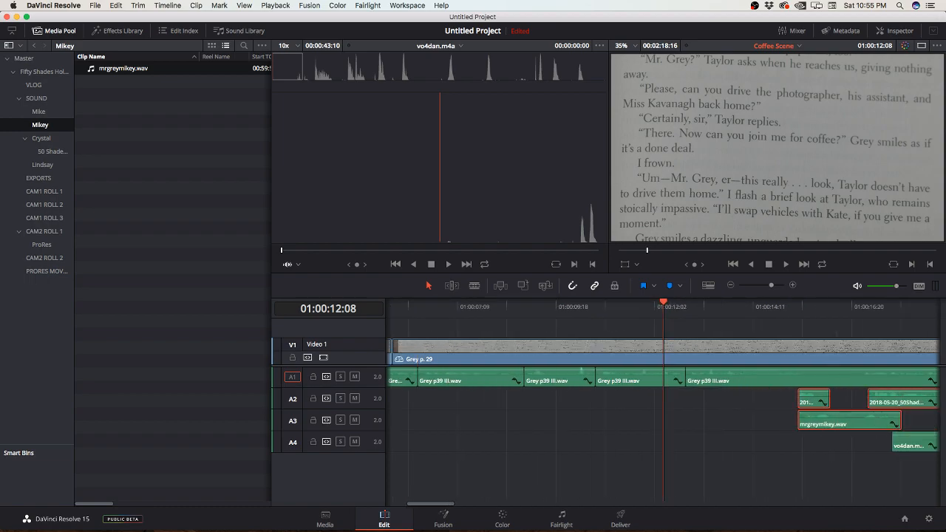
pyautogui.press('super+minus')
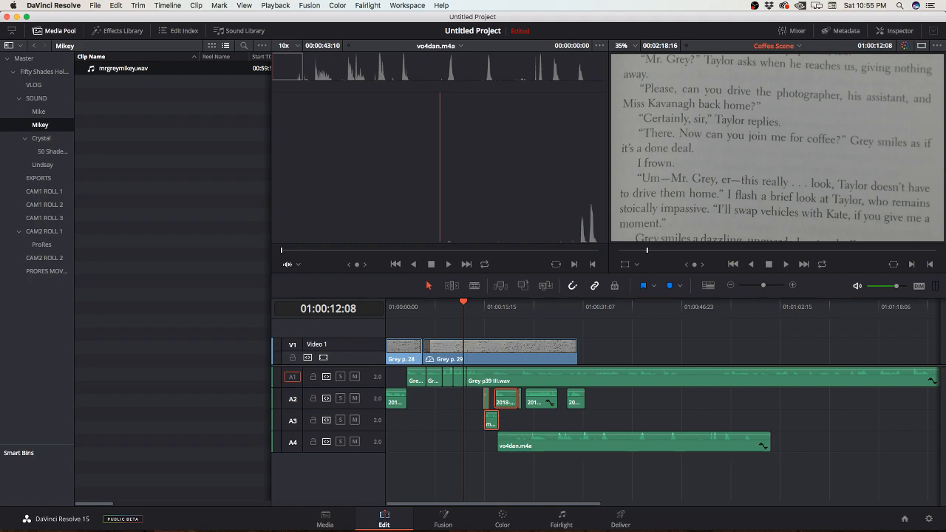
pyautogui.press('super+equal')
pyautogui.hscroll(5, 662, 403)
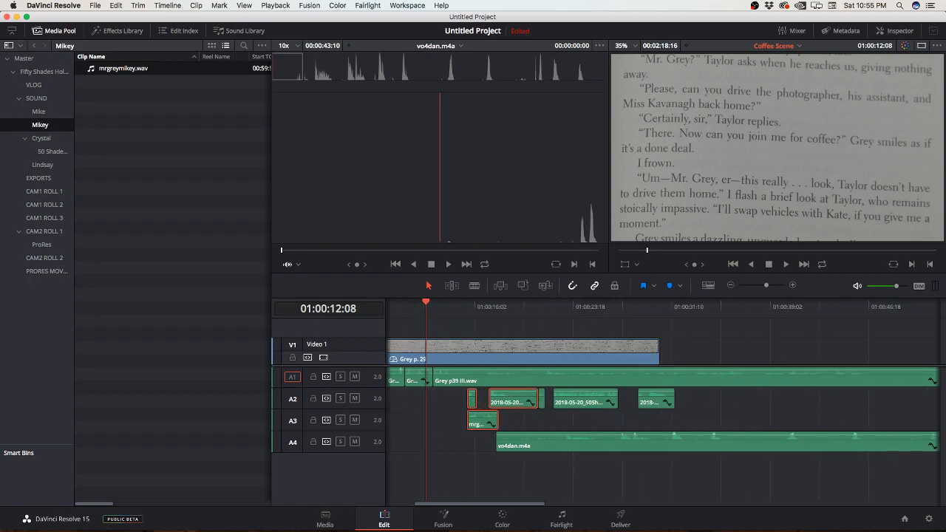
pyautogui.click(512, 399)
pyautogui.keyDown('super'); pyautogui.click(556, 399); pyautogui.keyUp('super')
pyautogui.keyDown('super'); pyautogui.click(626, 400); pyautogui.keyUp('super')
pyautogui.moveTo(564, 399)
pyautogui.mouseDown()
pyautogui.moveTo(686, 399)
pyautogui.moveTo(531, 400)
pyautogui.moveTo(558, 400)
pyautogui.mouseUp()
pyautogui.click(501, 403)
pyautogui.click(526, 442)
pyautogui.click(501, 403)
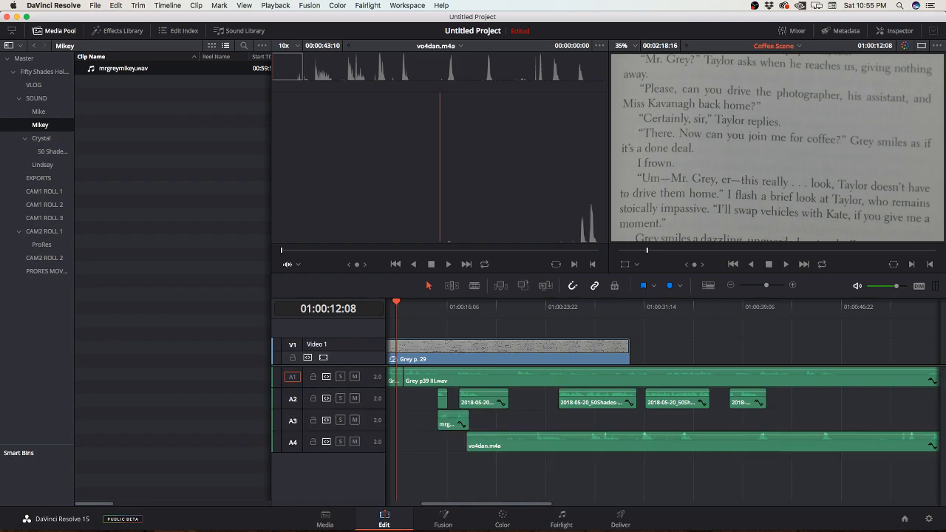
# Step: Move all 50Shades clips on Audio 2 and mrgreymikey.wav out beyond 01:00:31:14, and trim the opening of vo4dan.m4a on Audio 4
pyautogui.moveTo(453, 421); pyautogui.dragTo(596, 421)
pyautogui.click(442, 401)
pyautogui.keyDown('super'); pyautogui.click(483, 400); pyautogui.keyUp('super')
pyautogui.keyDown('super'); pyautogui.click(598, 400); pyautogui.keyUp('super')
pyautogui.keyDown('super'); pyautogui.click(677, 400); pyautogui.keyUp('super')
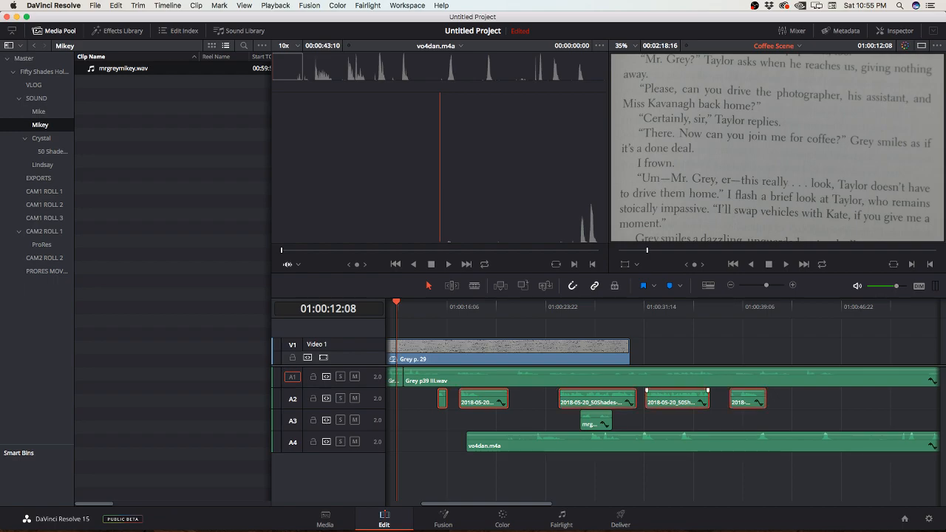
pyautogui.moveTo(484, 400); pyautogui.dragTo(696, 400)
pyautogui.moveTo(596, 421); pyautogui.dragTo(705, 422)
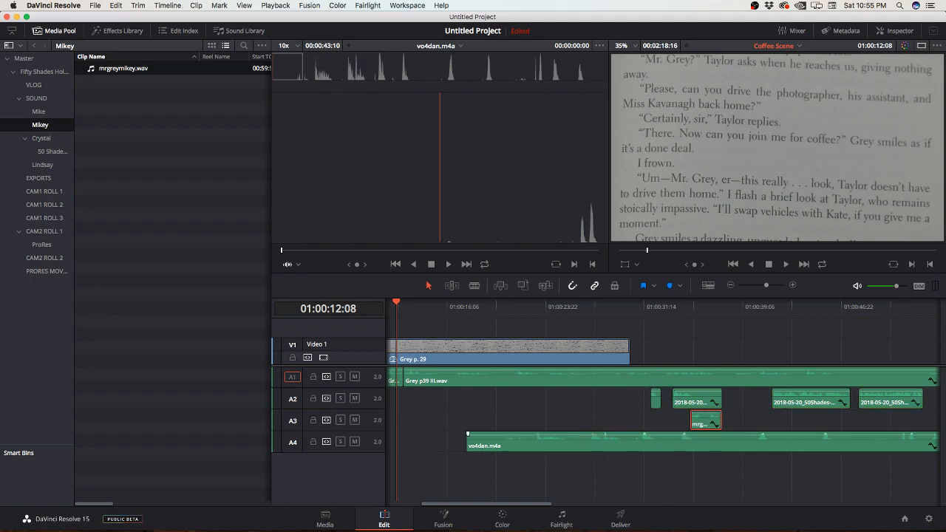
pyautogui.moveTo(474, 442); pyautogui.dragTo(510, 442)
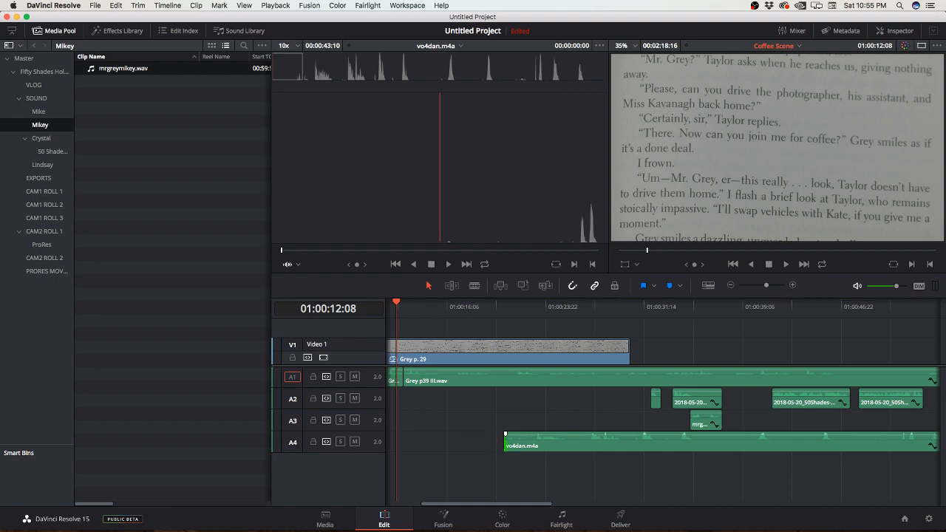
# Step: Listen on from 01:00:12:08, split Grey p39 III.wav at 01:00:15:21 and ripple-trim the opening of the next piece
pyautogui.press('space')
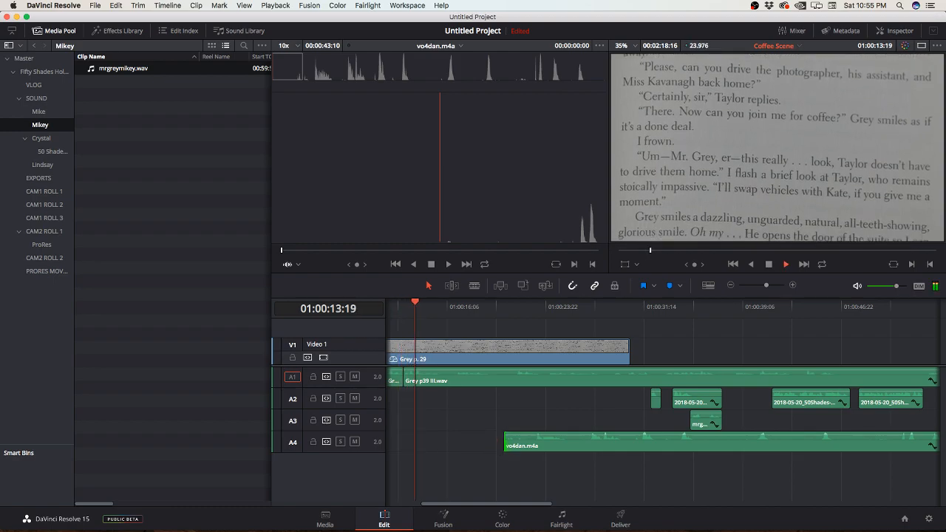
pyautogui.press('space')
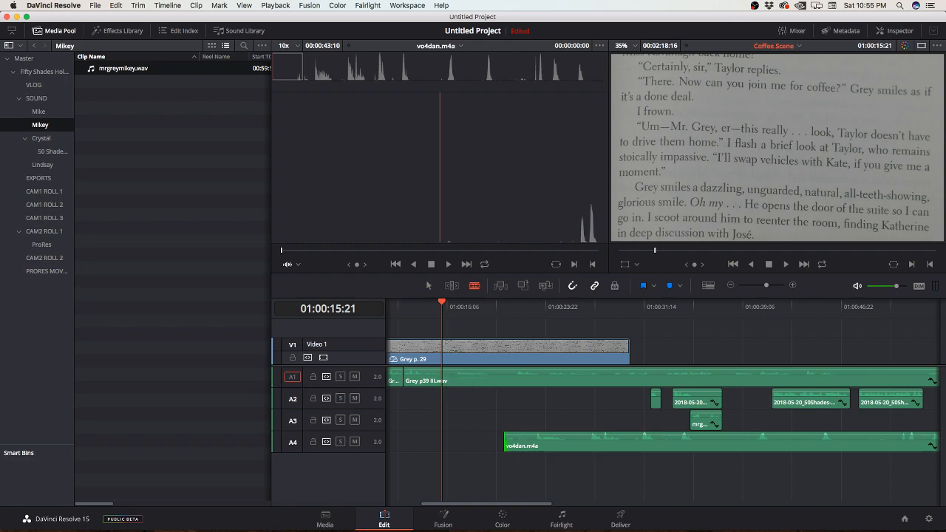
pyautogui.click(442, 377)
pyautogui.moveTo(444, 378); pyautogui.dragTo(455, 378)
# Step: Split Grey p39 III.wav again at about 01:00:19 and ripple-trim the opening of the remaining piece
pyautogui.press('b')
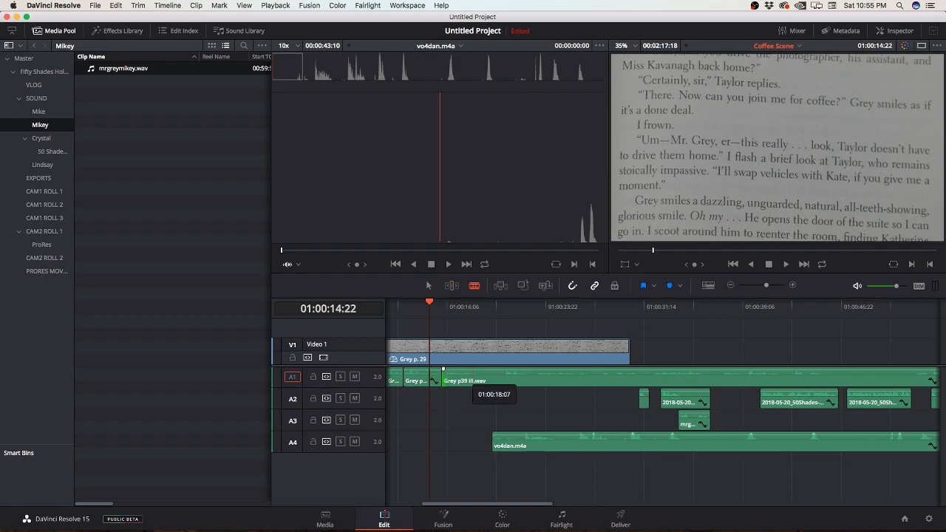
pyautogui.click(482, 377)
pyautogui.press('t')
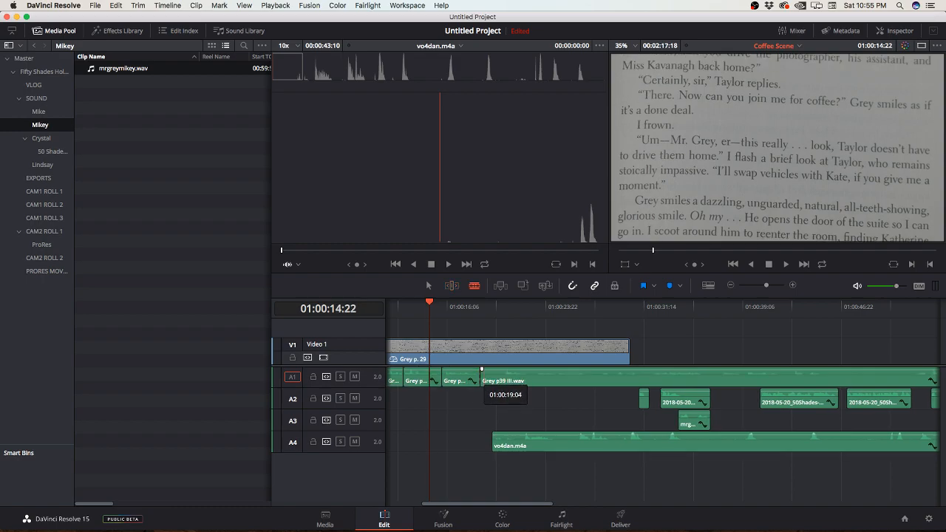
pyautogui.moveTo(481, 369); pyautogui.dragTo(481, 370)
pyautogui.press('super+equal')
pyautogui.press('super+equal')
pyautogui.press('super+equal')
pyautogui.press('super+equal')
pyautogui.press('super+equal')
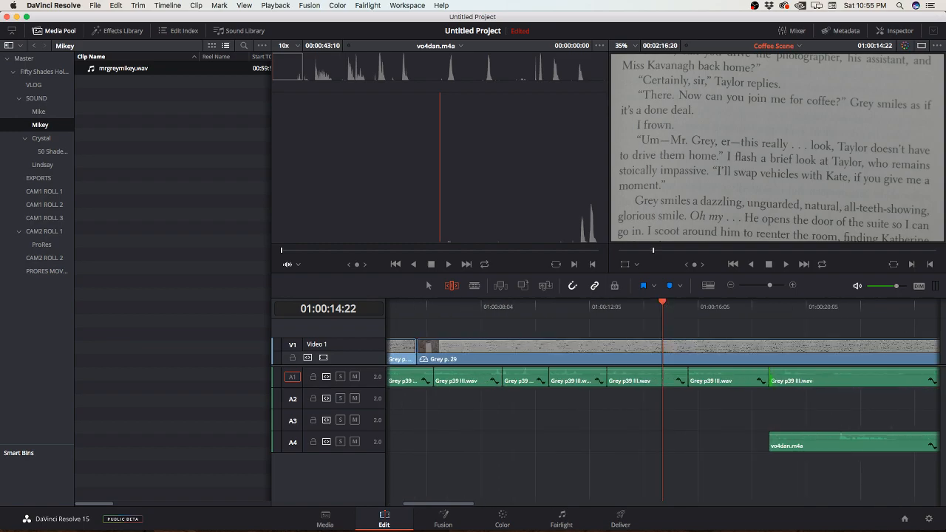
pyautogui.hscroll(5, 663, 407)
pyautogui.hscroll(5, 662, 400)
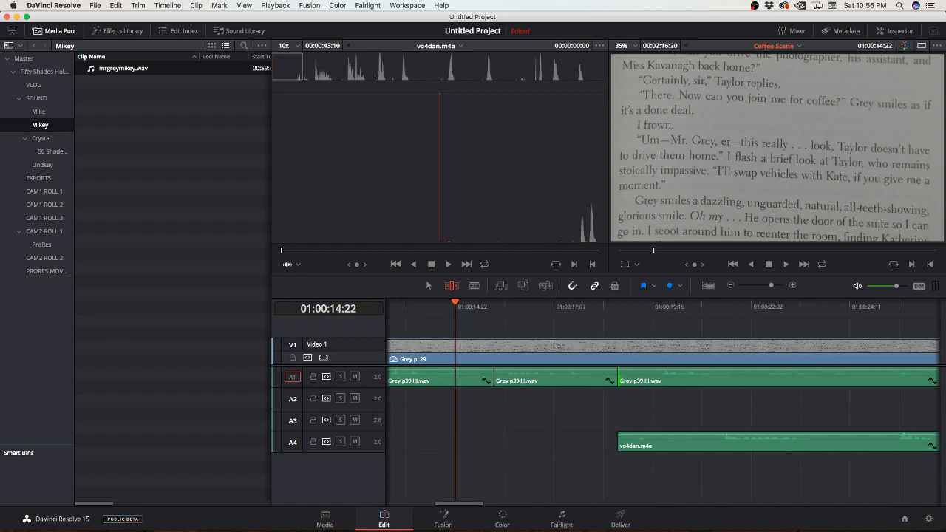
# Step: Ripple-trim about one second off the opening of the last Grey p39 III.wav piece and move vo4dan.m4a further along on Audio 4
pyautogui.moveTo(531, 378)
pyautogui.mouseDown()
pyautogui.moveTo(564, 378)
pyautogui.moveTo(529, 378)
pyautogui.moveTo(537, 378)
pyautogui.mouseUp()
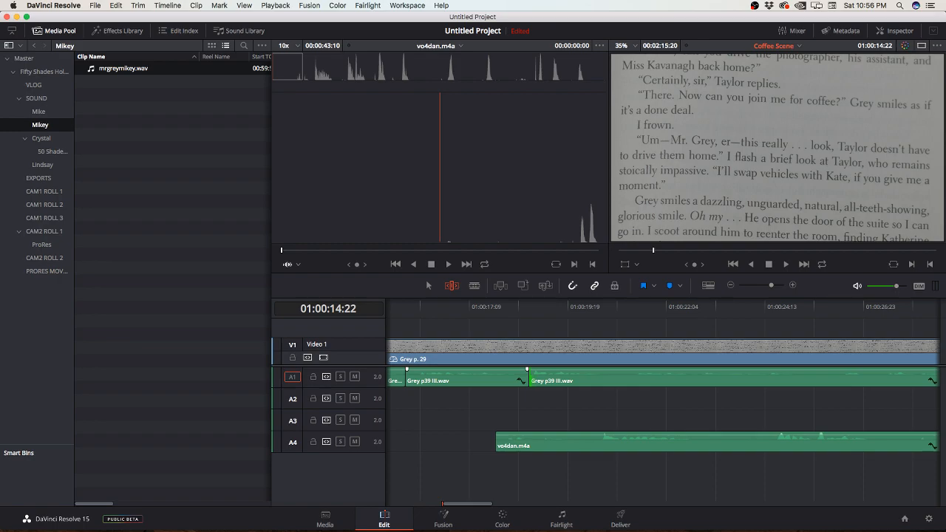
pyautogui.moveTo(566, 444); pyautogui.dragTo(835, 444)
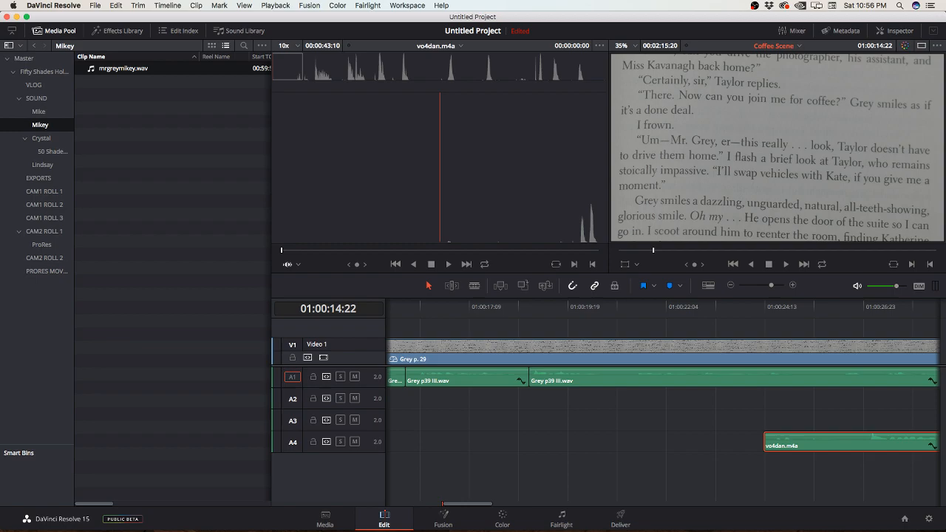
# Step: Listen on through Grey p39 III.wav and move vo4dan.m4a on Audio 4 out to about 01:00:30
pyautogui.moveTo(542, 307)
pyautogui.mouseDown()
pyautogui.moveTo(554, 307)
pyautogui.moveTo(530, 307)
pyautogui.mouseUp()
pyautogui.press('space')
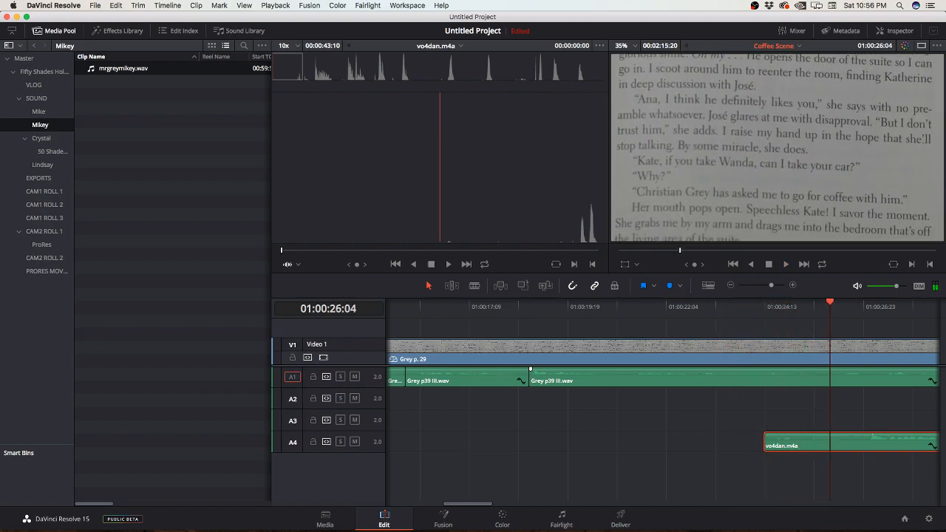
pyautogui.hscroll(5, 663, 403)
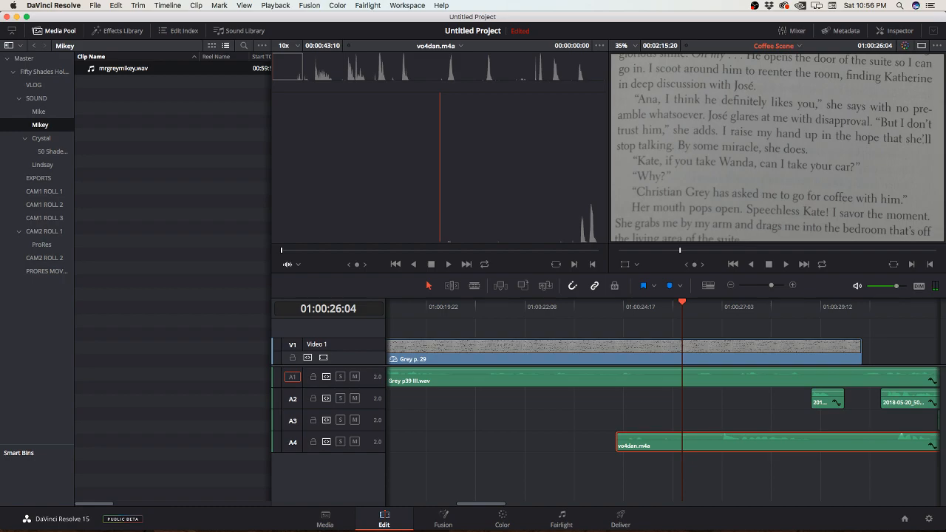
pyautogui.press('Up')
pyautogui.press('space')
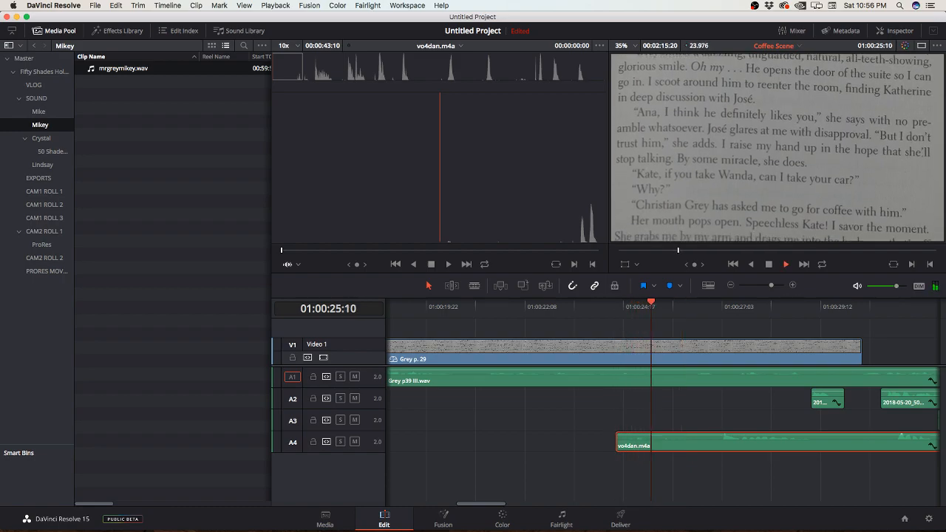
pyautogui.press('space')
pyautogui.moveTo(664, 442); pyautogui.dragTo(892, 442)
# Step: Split Grey p39 III.wav at 01:00:25:13 and trim about two seconds off the opening of the remaining piece, leaving a gap
pyautogui.press('space')
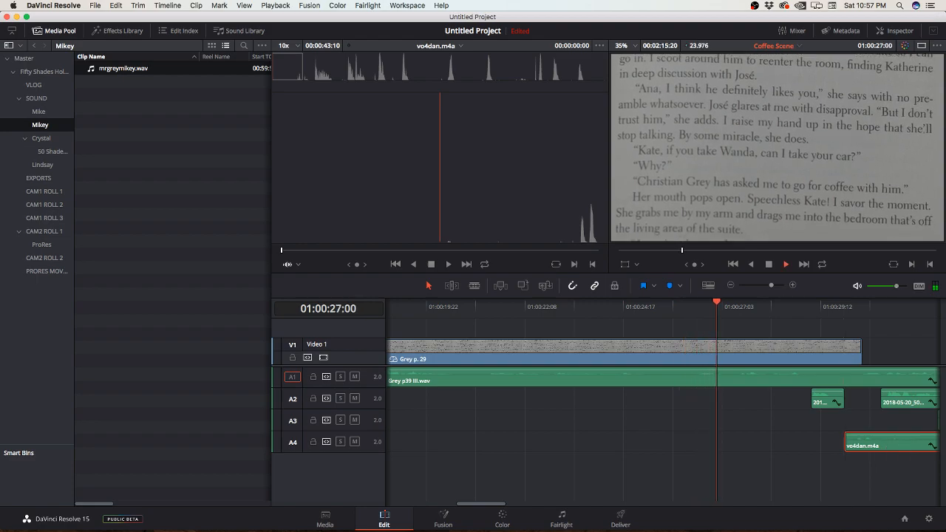
pyautogui.press('space')
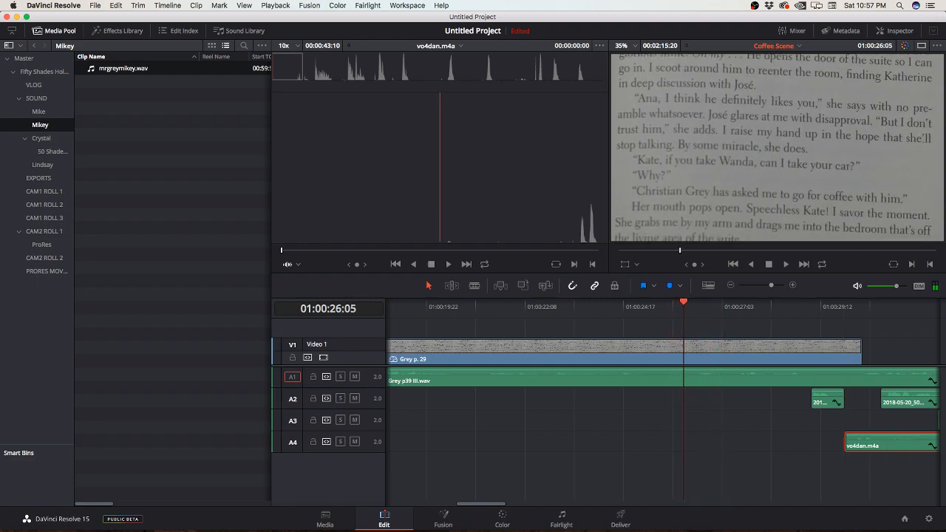
pyautogui.click(612, 307)
pyautogui.press('space')
pyautogui.press('space')
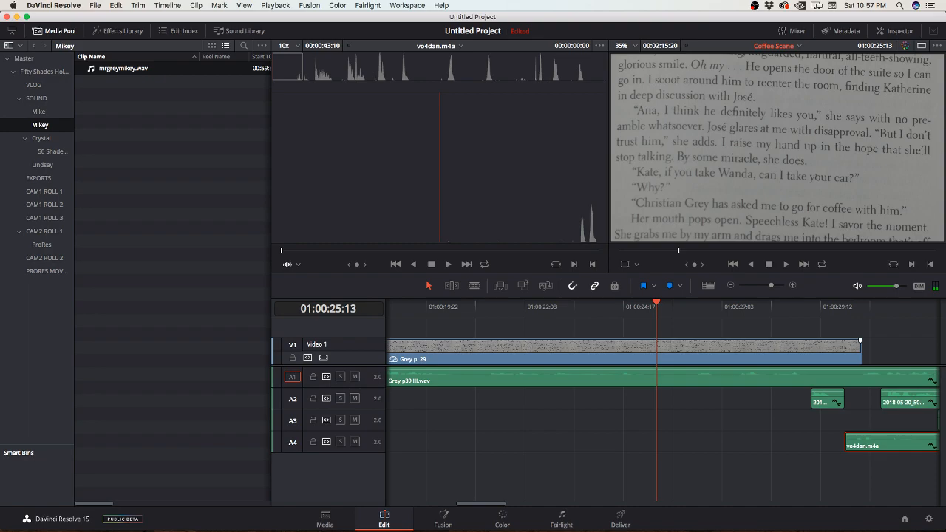
pyautogui.press('b')
pyautogui.click(657, 378)
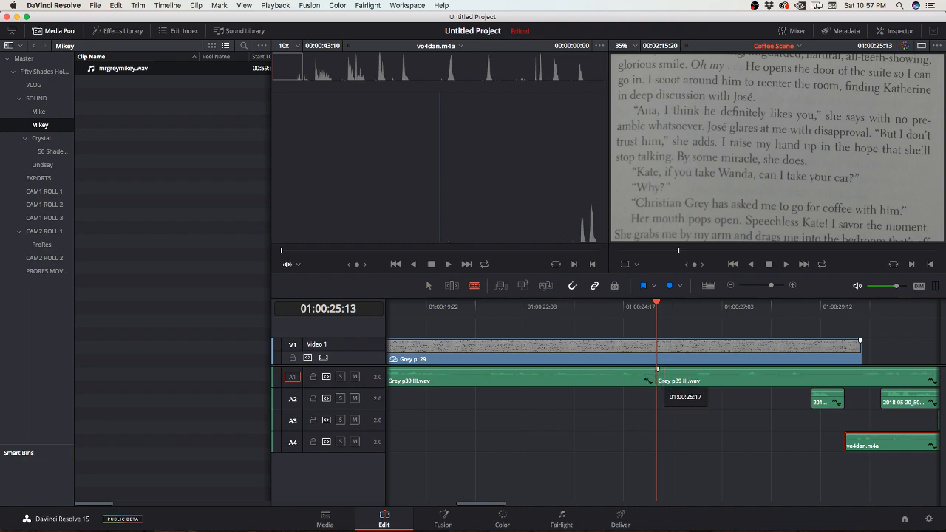
pyautogui.press('a')
pyautogui.moveTo(658, 378); pyautogui.dragTo(741, 379)
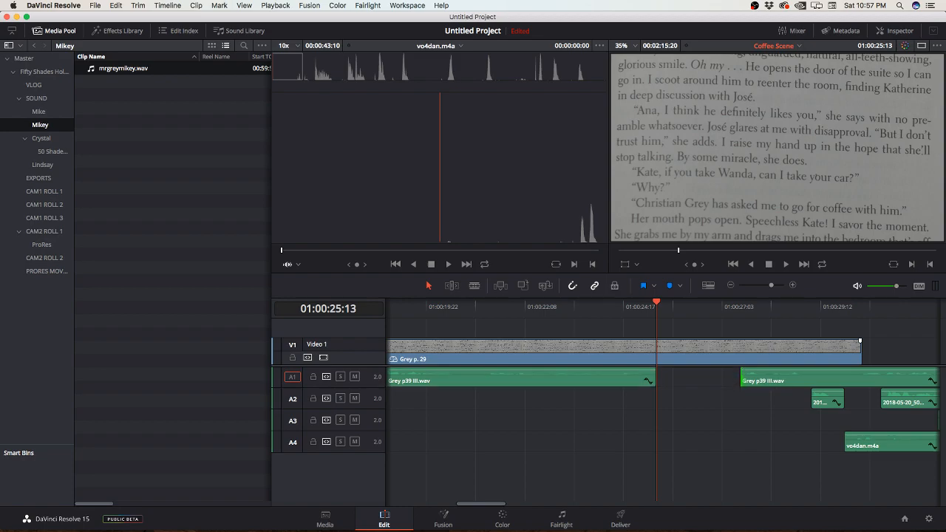
# Step: Move the short 50Shades clip on Audio 2 to 01:00:25:13 and close the remaining Grey p39 III.wav piece up to its end
pyautogui.moveTo(812, 398); pyautogui.dragTo(684, 401)
pyautogui.press('space')
# Step: Split Grey p39 III.wav at 01:00:27:21 and ripple-trim the opening of the remaining piece
pyautogui.press('space')
pyautogui.moveTo(800, 381); pyautogui.dragTo(747, 381)
pyautogui.press('space')
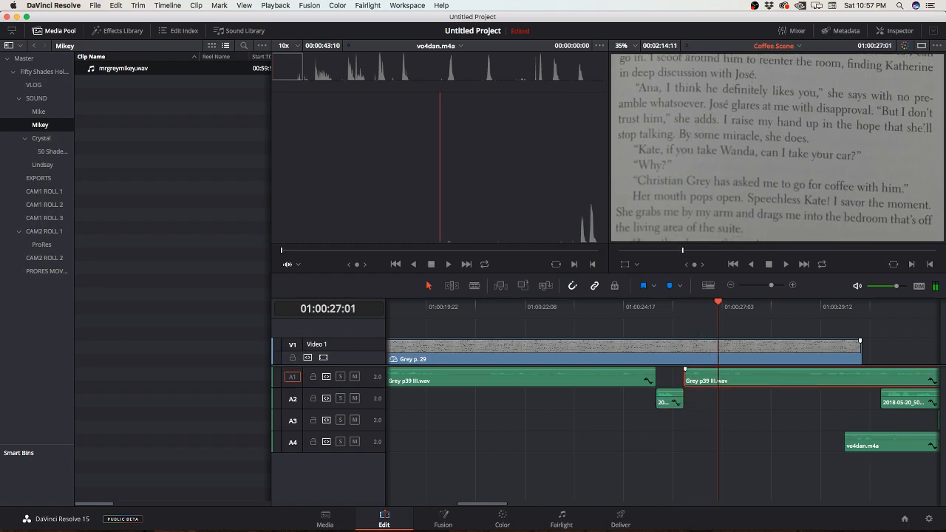
pyautogui.press('b')
pyautogui.click(753, 381)
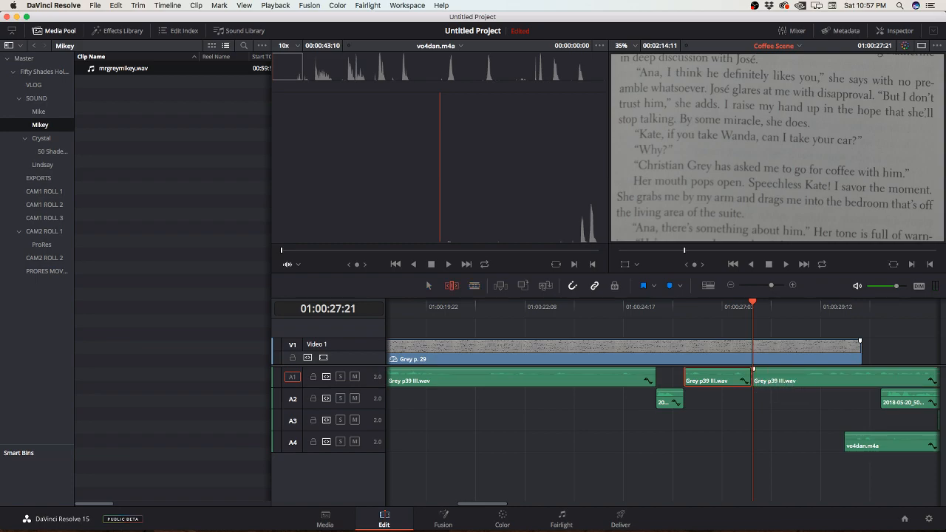
pyautogui.moveTo(754, 381)
pyautogui.mouseDown()
pyautogui.moveTo(803, 381)
pyautogui.moveTo(754, 380)
pyautogui.mouseUp()
# Step: Listen on to 01:00:29:09, then move 2018-05-20_50Shades-199.wav, mrgreymikey.wav and vo4dan.m4a together further along the timeline
pyautogui.press('space')
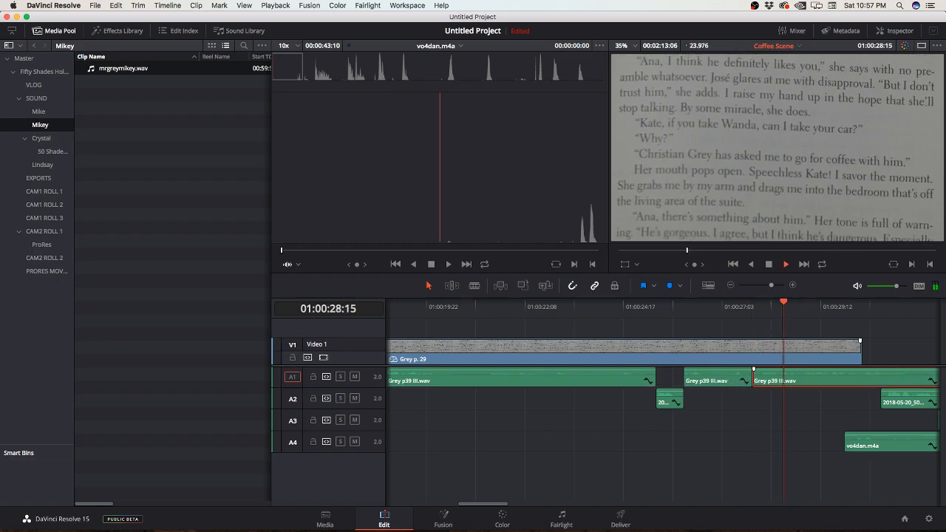
pyautogui.press('space')
pyautogui.hscroll(7, 664, 403)
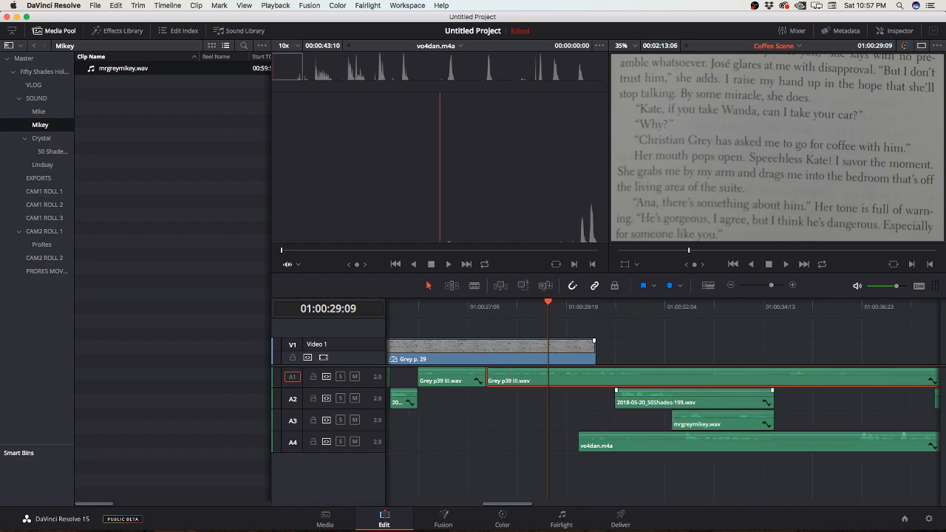
pyautogui.moveTo(674, 464); pyautogui.dragTo(740, 398)
pyautogui.moveTo(740, 400); pyautogui.dragTo(887, 400)
# Step: Split Grey p39 III.wav at 01:00:31:18 and trim the opening of the remaining piece by about 01:13, leaving a gap
pyautogui.press('space')
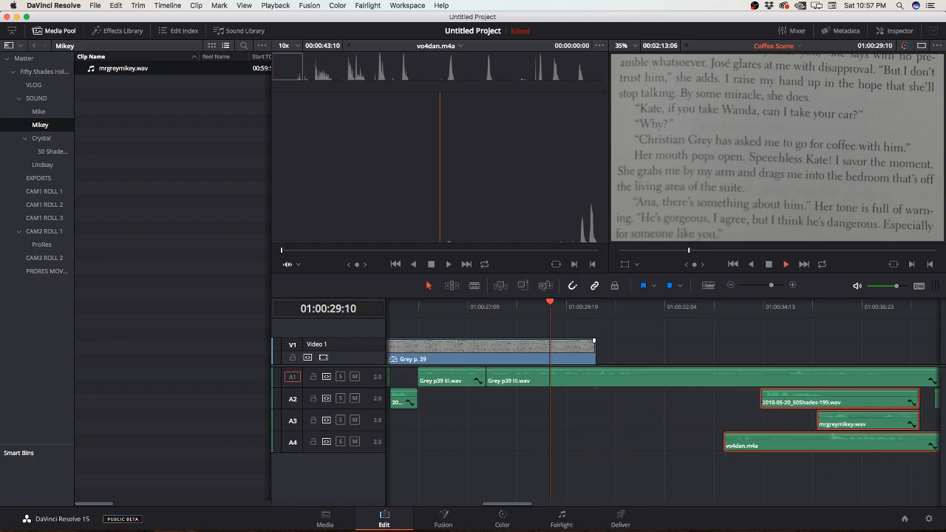
pyautogui.press('space')
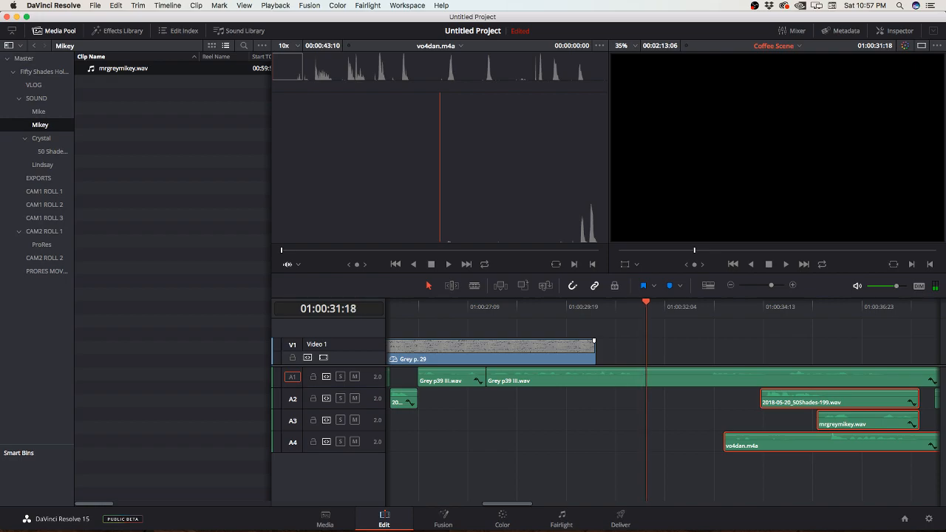
pyautogui.press('b')
pyautogui.click(647, 379)
pyautogui.press('a')
pyautogui.moveTo(658, 378); pyautogui.dragTo(722, 378)
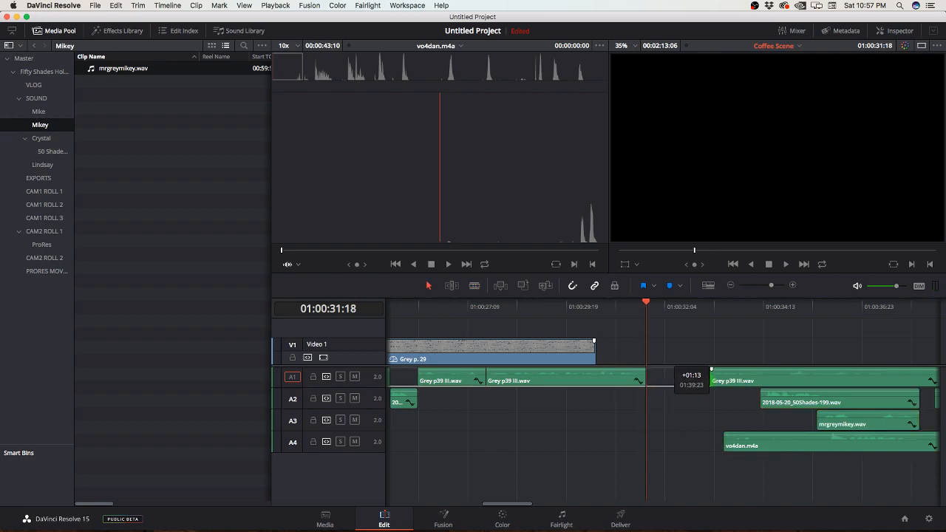
# Step: Move 2018-05-20_50Shades-199.wav to 01:00:31:18 on Audio 2 and trim the opening of the last Grey p39 III.wav piece to 01:00:35:03
pyautogui.moveTo(850, 402); pyautogui.dragTo(736, 402)
pyautogui.press('space')
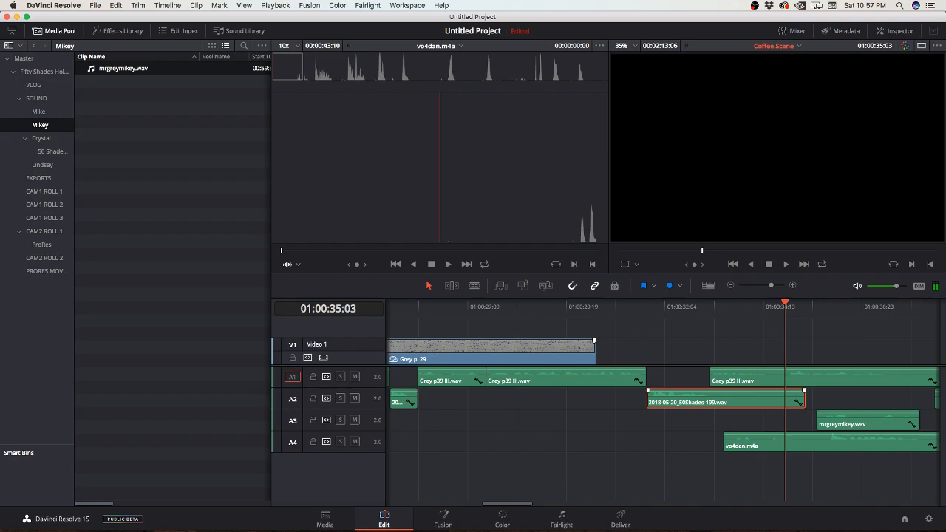
pyautogui.moveTo(712, 379); pyautogui.dragTo(786, 378)
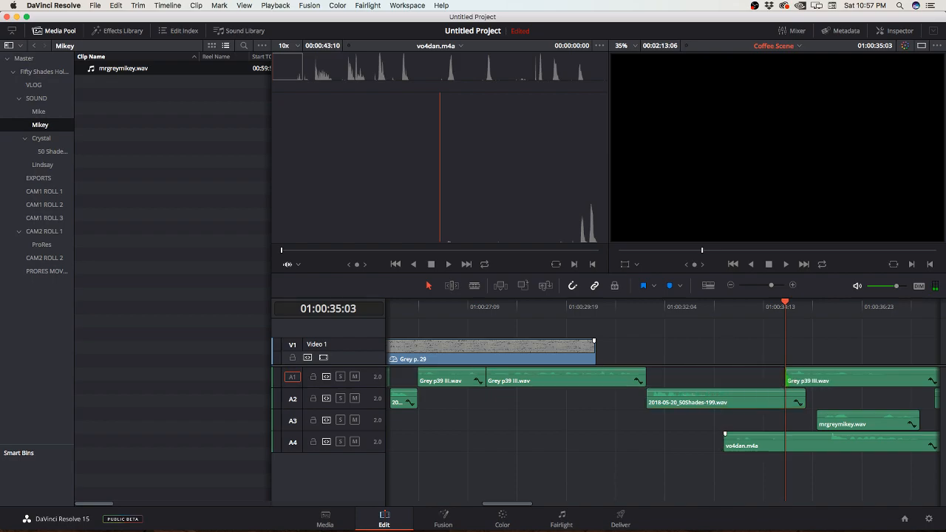
# Step: Trim the opening of vo4dan.m4a to line up with the start of mrgreymikey.wav, and move both clips further along
pyautogui.moveTo(726, 436); pyautogui.dragTo(817, 440)
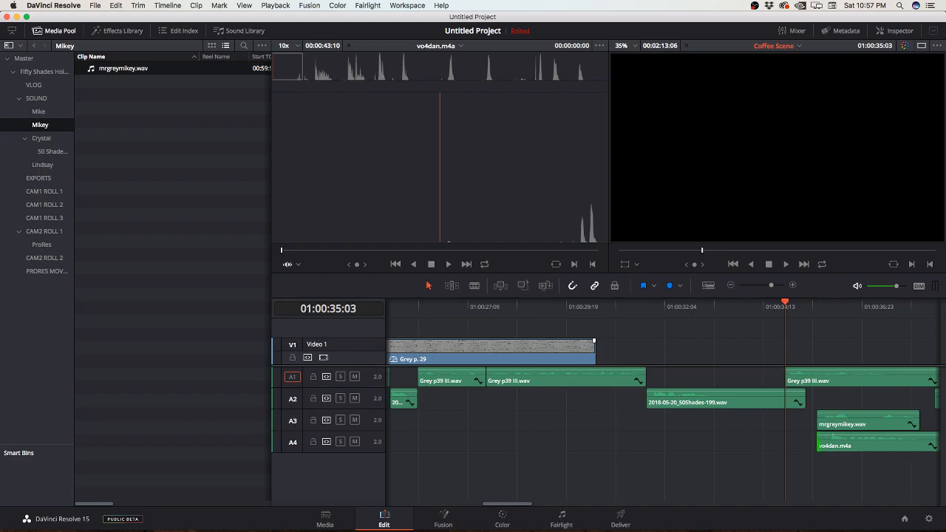
pyautogui.hscroll(5, 710, 429)
pyautogui.click(650, 421)
pyautogui.keyDown('shift'); pyautogui.click(651, 443); pyautogui.keyUp('shift')
pyautogui.moveTo(650, 443); pyautogui.dragTo(864, 438)
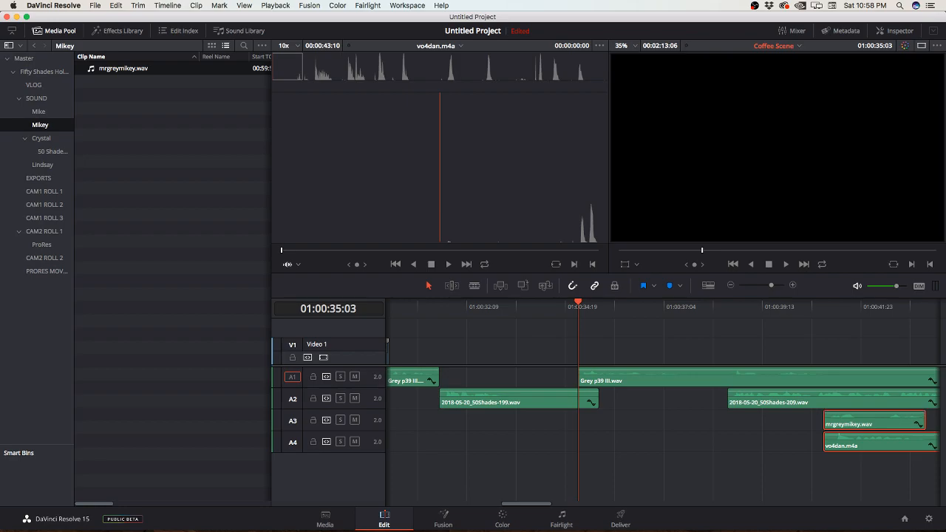
# Step: Replay 2018-05-20_50Shades-199.wav, trim its end to about 01:00:33:12 and close the last Grey p39 III.wav piece up to it
pyautogui.click(460, 308)
pyautogui.press('space')
# Step: Split Grey p39 III.wav at 01:00:36:03 and ripple-trim the opening of the remaining piece
pyautogui.press('space')
pyautogui.moveTo(598, 399); pyautogui.dragTo(513, 402)
pyautogui.moveTo(580, 377); pyautogui.dragTo(513, 379)
pyautogui.press('space')
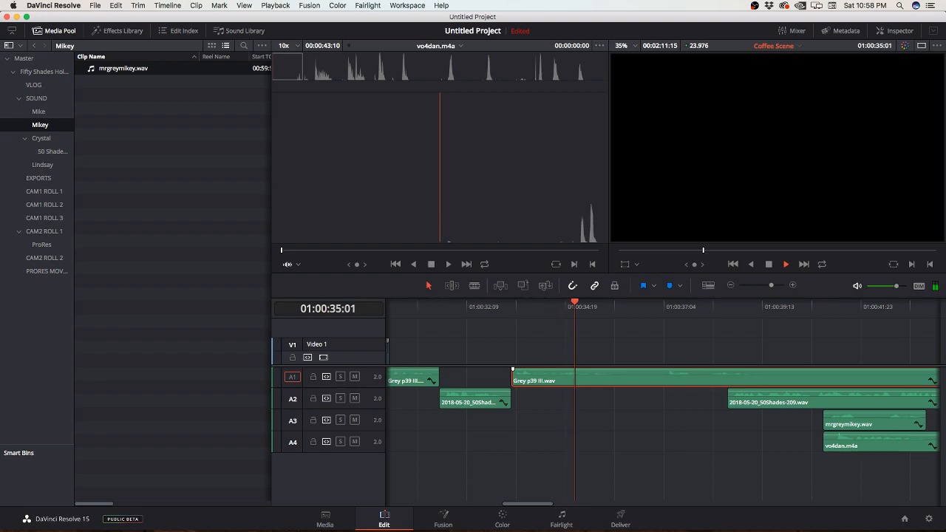
pyautogui.press('space')
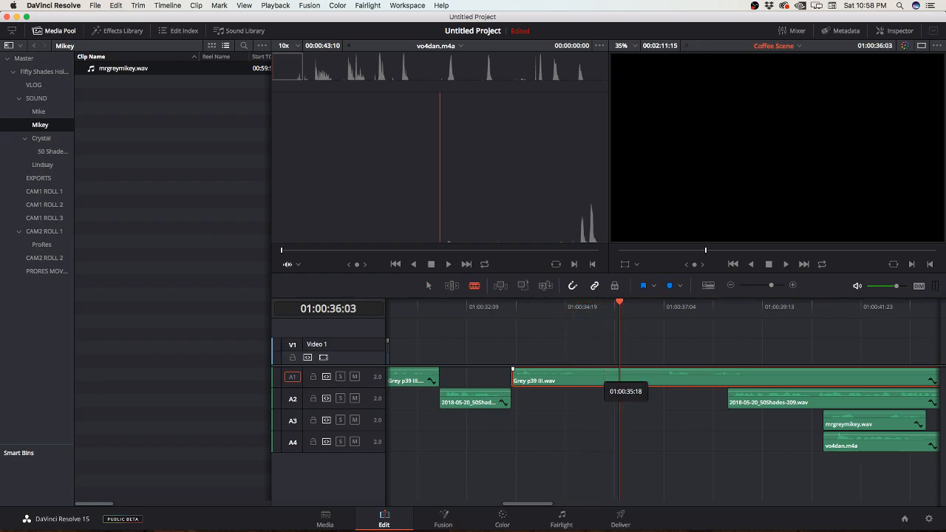
pyautogui.click(620, 381)
pyautogui.press('a')
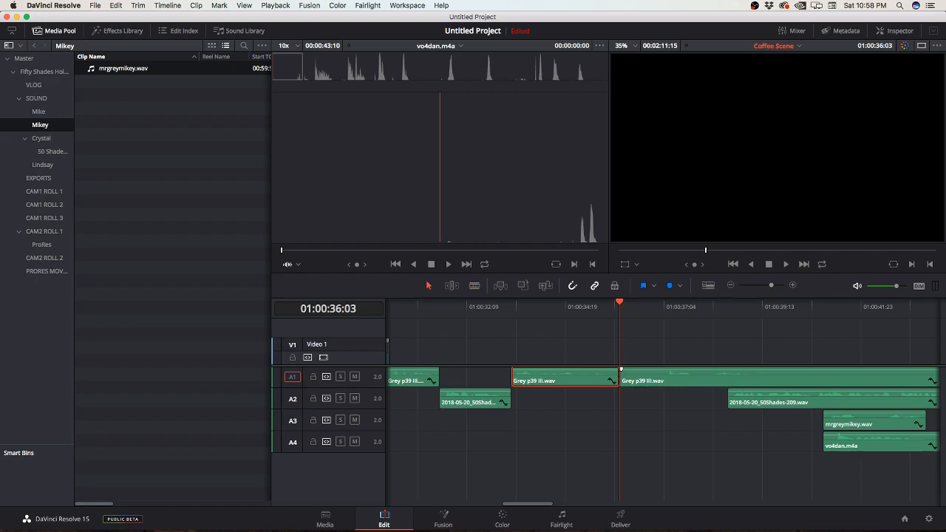
pyautogui.moveTo(620, 380)
pyautogui.mouseDown()
pyautogui.moveTo(666, 381)
pyautogui.moveTo(621, 381)
pyautogui.mouseUp()
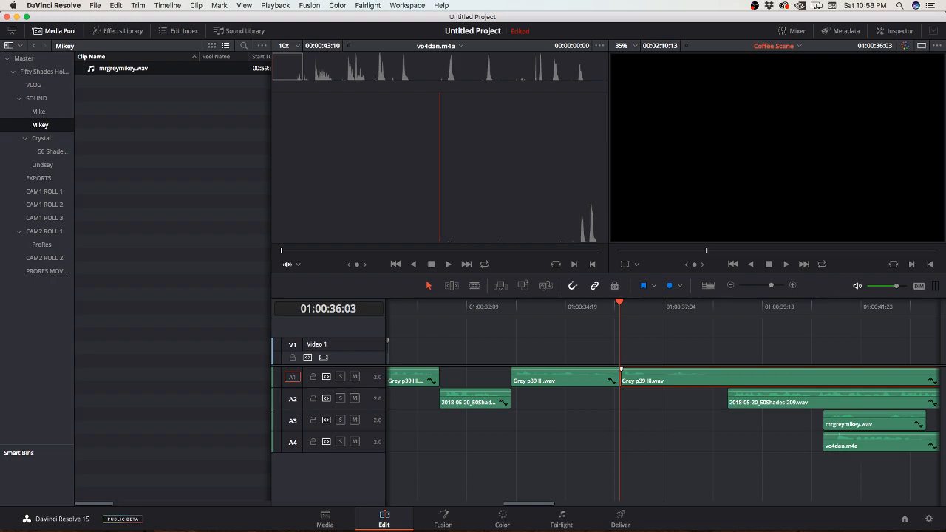
# Step: Split Grey p39 III.wav at 01:00:38:11 and trim the opening of the remaining piece, leaving a gap
pyautogui.press('space')
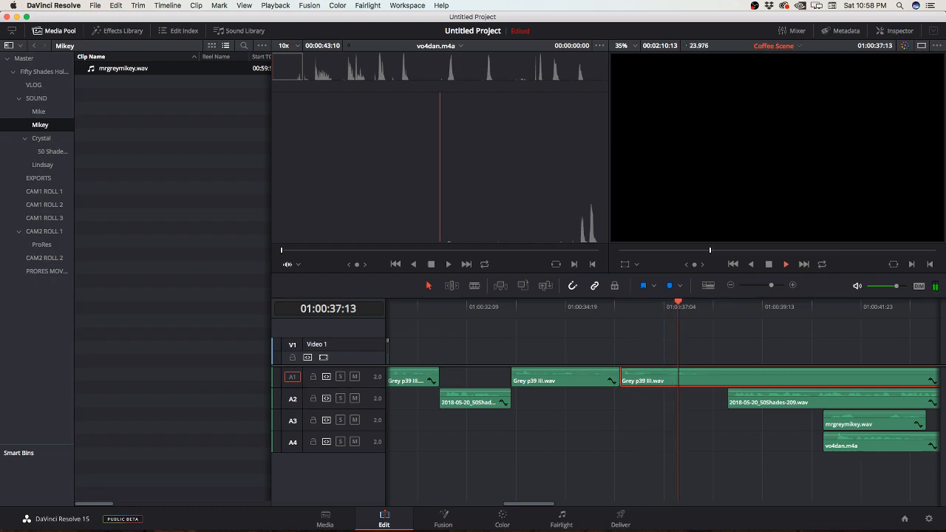
pyautogui.press('space')
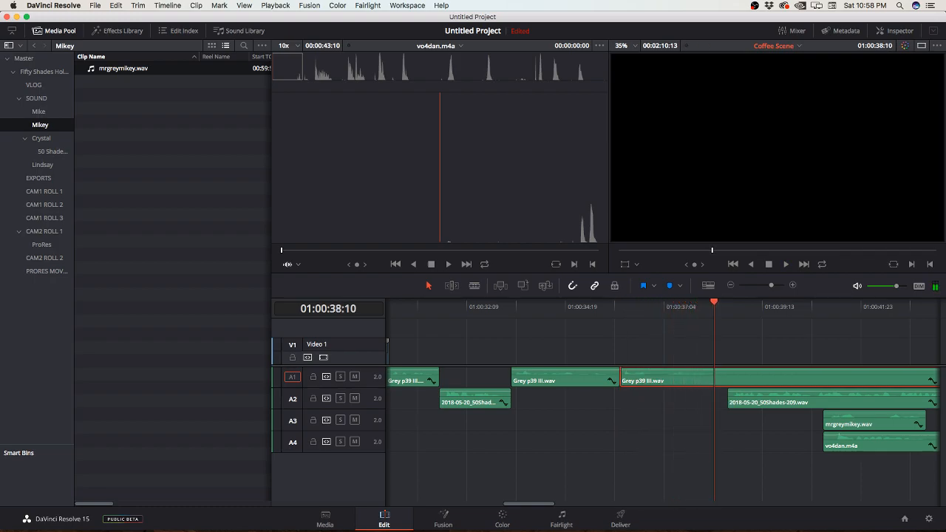
pyautogui.press('Right')
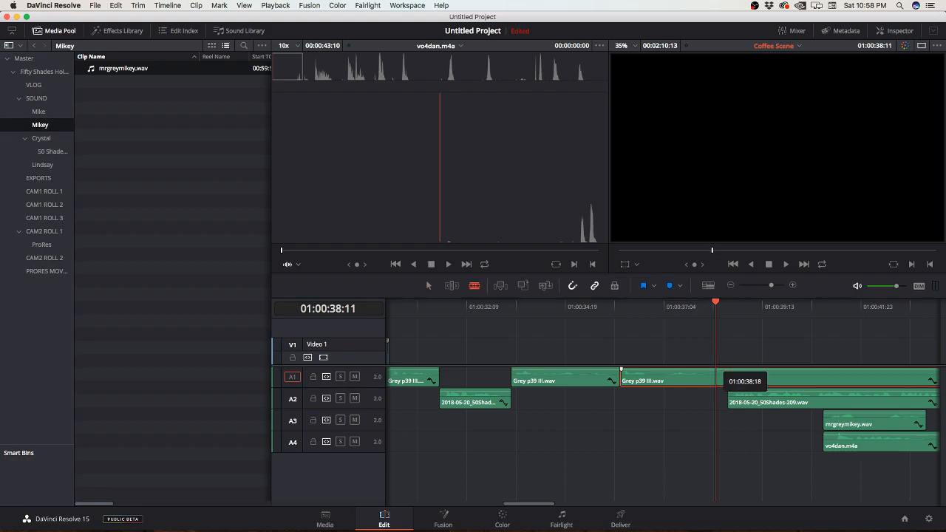
pyautogui.press('super+b')
pyautogui.moveTo(718, 379); pyautogui.dragTo(876, 379)
# Step: Close 2018-05-20_50Shades-209.wav up to 01:00:38:11, and shift mrgreymikey.wav to its end and the last Grey p39 III.wav piece further out
pyautogui.hscroll(5, 661, 403)
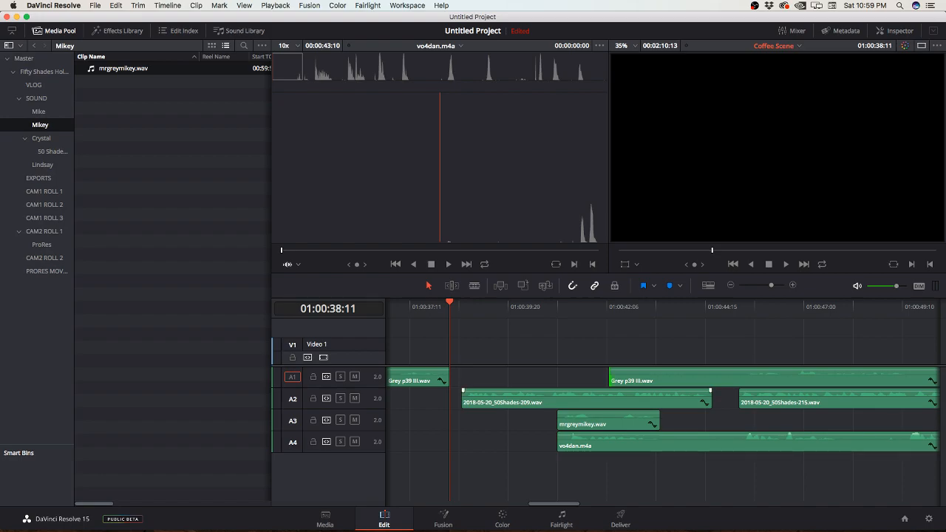
pyautogui.moveTo(588, 399); pyautogui.dragTo(577, 399)
pyautogui.press('space')
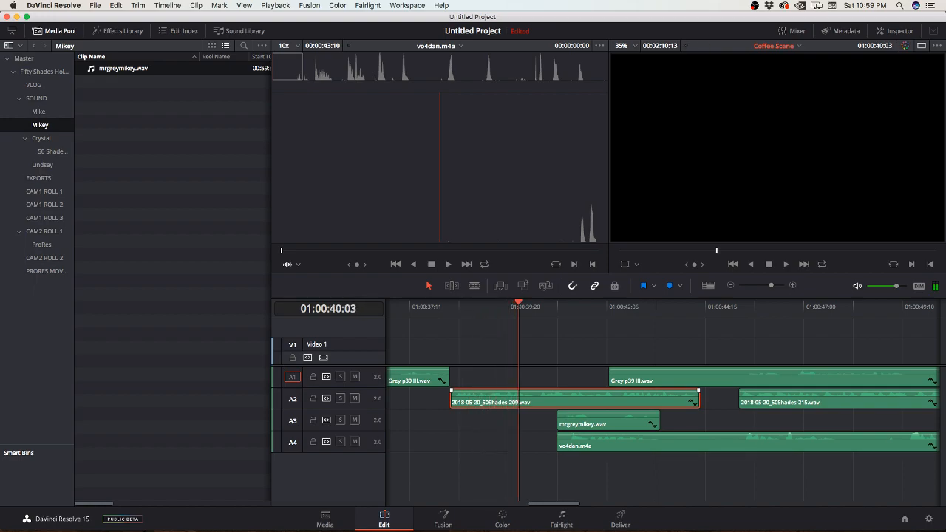
pyautogui.moveTo(620, 418); pyautogui.dragTo(763, 420)
pyautogui.moveTo(610, 377); pyautogui.dragTo(835, 377)
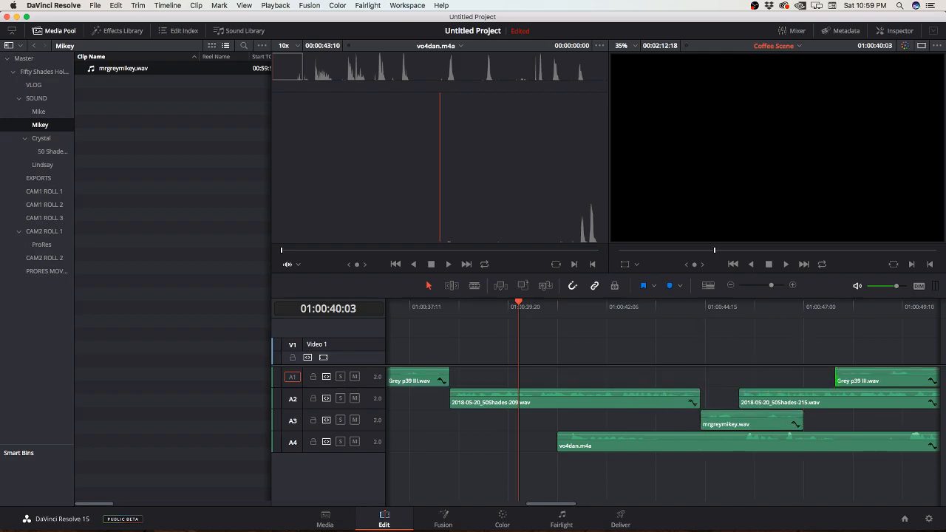
# Step: Play mrgreymikey.wav on Audio 3 from its start and split it at 01:00:45:10
pyautogui.hscroll(5, 662, 410)
pyautogui.click(493, 307)
pyautogui.press('space')
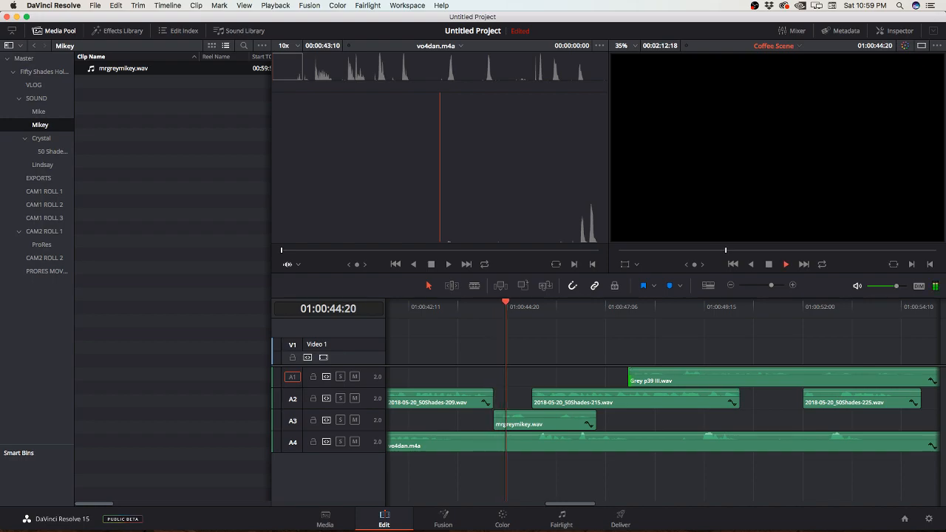
pyautogui.press('space')
pyautogui.press('b')
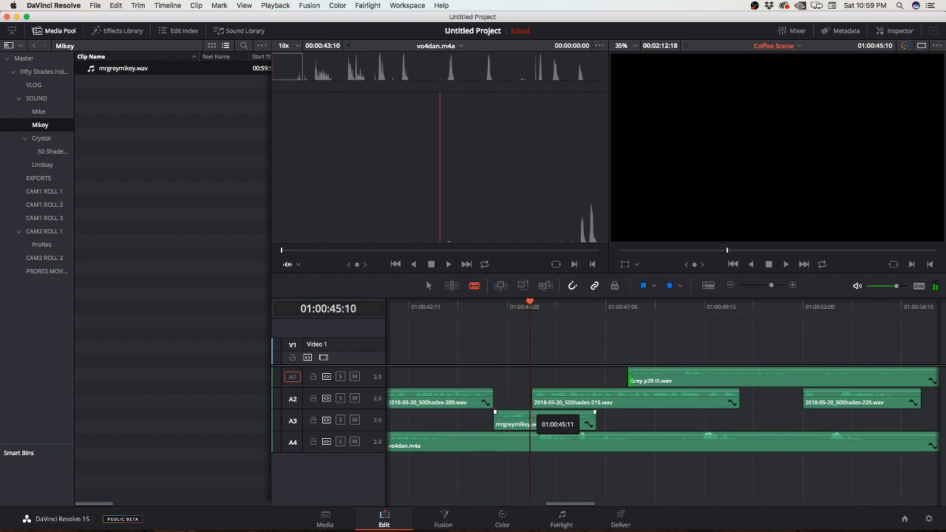
pyautogui.click(531, 420)
pyautogui.press('a')
# Step: Move vo4dan.m4a further along on Audio 4 and the second mrgreymikey.wav piece up to the start of 2018-05-20_50Shades-225.wav
pyautogui.moveTo(473, 442); pyautogui.dragTo(837, 443)
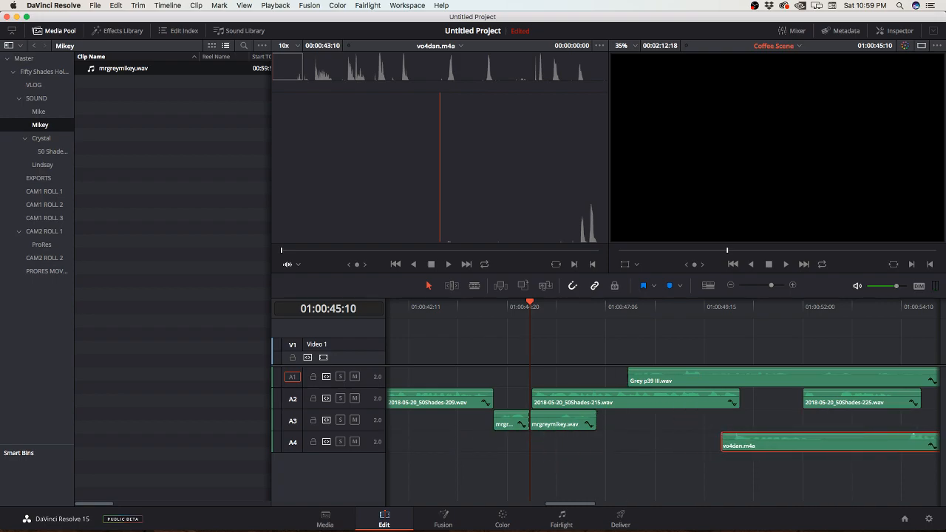
pyautogui.moveTo(564, 423); pyautogui.dragTo(782, 424)
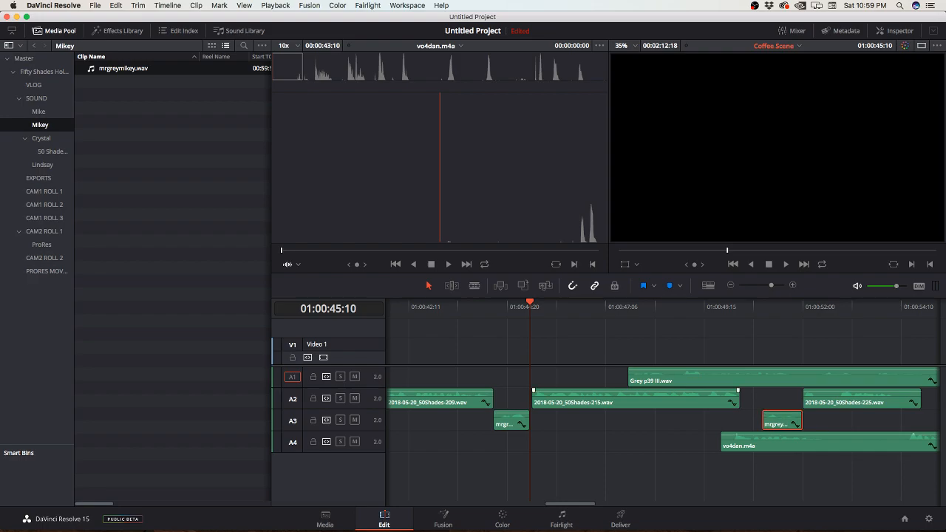
# Step: Shift 2018-05-20_50Shades-225.wav further out and move 2018-05-20_50Shades-215.wav to the end of the second mrgreymikey.wav piece
pyautogui.hscroll(5, 643, 400)
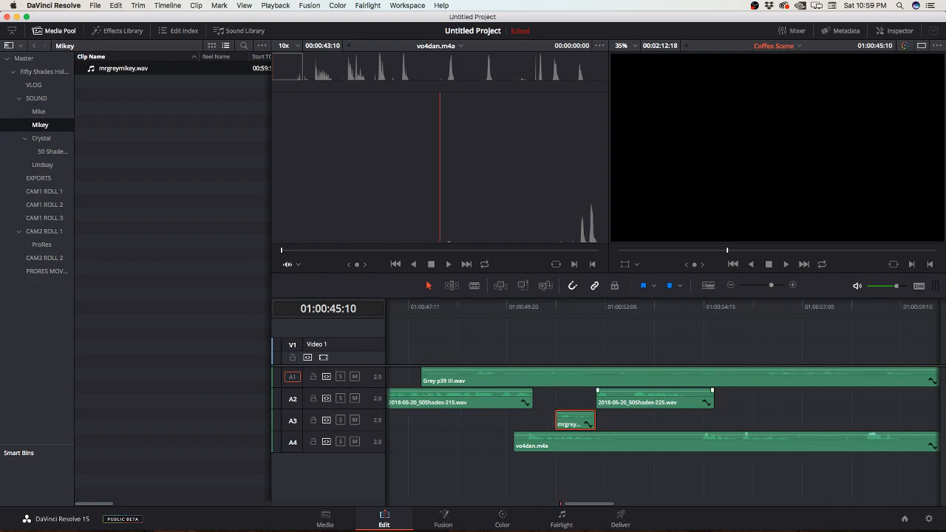
pyautogui.click(488, 400)
pyautogui.keyDown('super'); pyautogui.click(687, 400); pyautogui.keyUp('super')
pyautogui.moveTo(518, 400); pyautogui.dragTo(790, 400)
pyautogui.hscroll(-6, 789, 400)
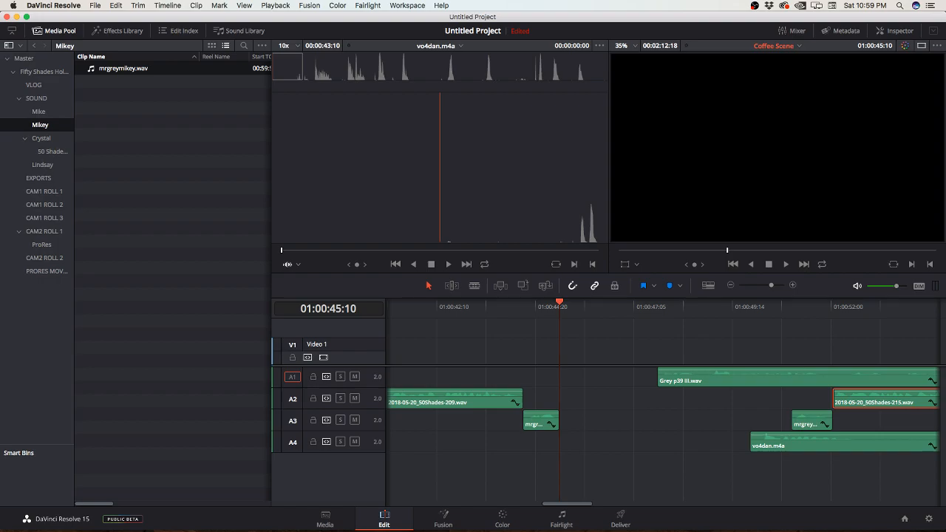
# Step: Close the last Grey p39 III.wav piece up to the end of the first mrgreymikey.wav piece and trim its opening
pyautogui.moveTo(721, 377); pyautogui.dragTo(641, 377)
pyautogui.press('space')
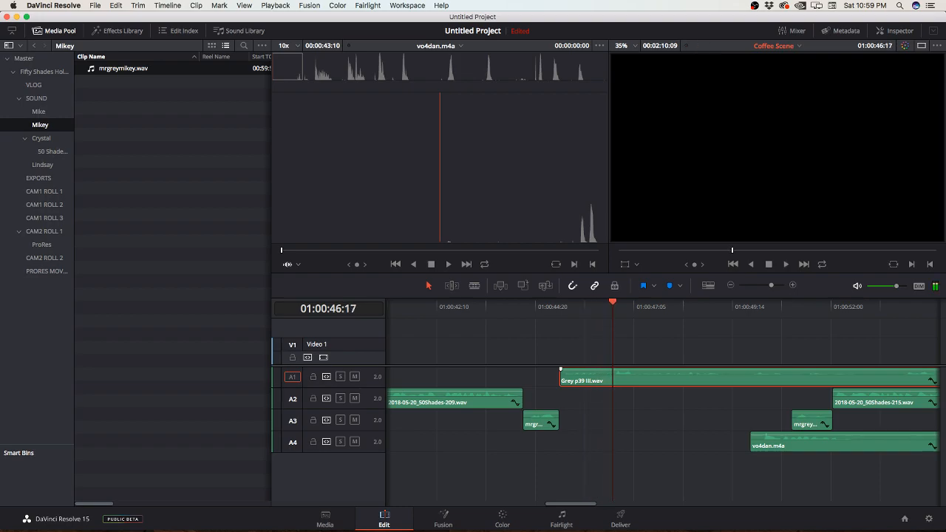
pyautogui.moveTo(561, 378)
pyautogui.mouseDown()
pyautogui.moveTo(614, 377)
pyautogui.moveTo(560, 377)
pyautogui.mouseUp()
# Step: Play the join, split Grey p39 III.wav at 01:00:48:01 and trim the opening of the remaining piece, leaving a gap
pyautogui.click(547, 306)
pyautogui.press('space')
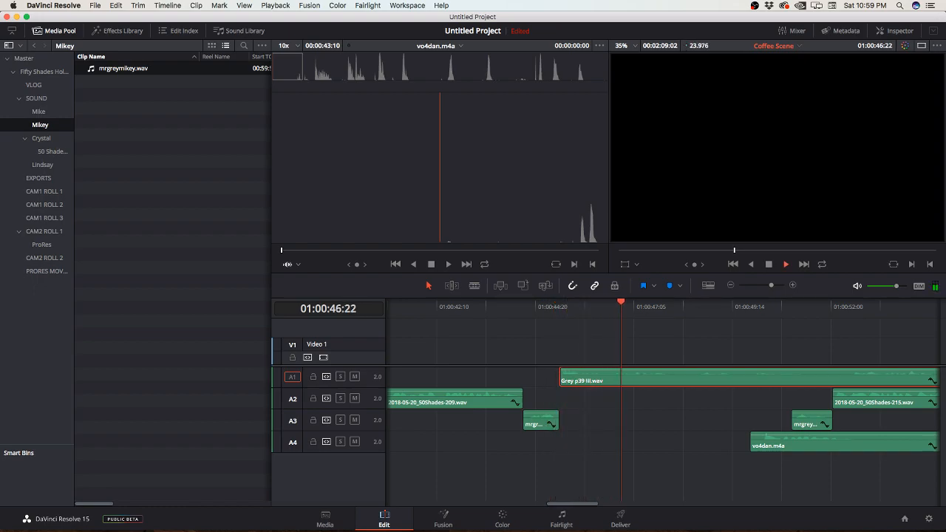
pyautogui.press('space')
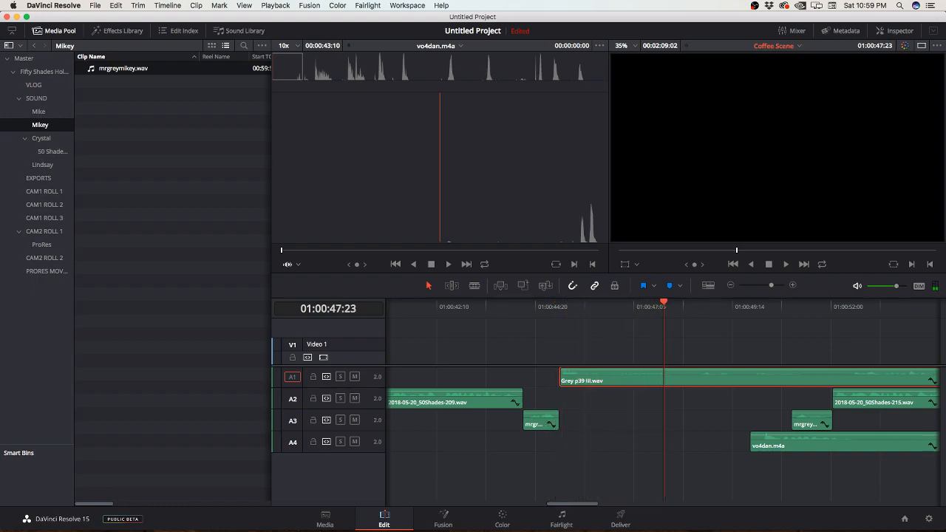
pyautogui.press('Right')
pyautogui.press('Right')
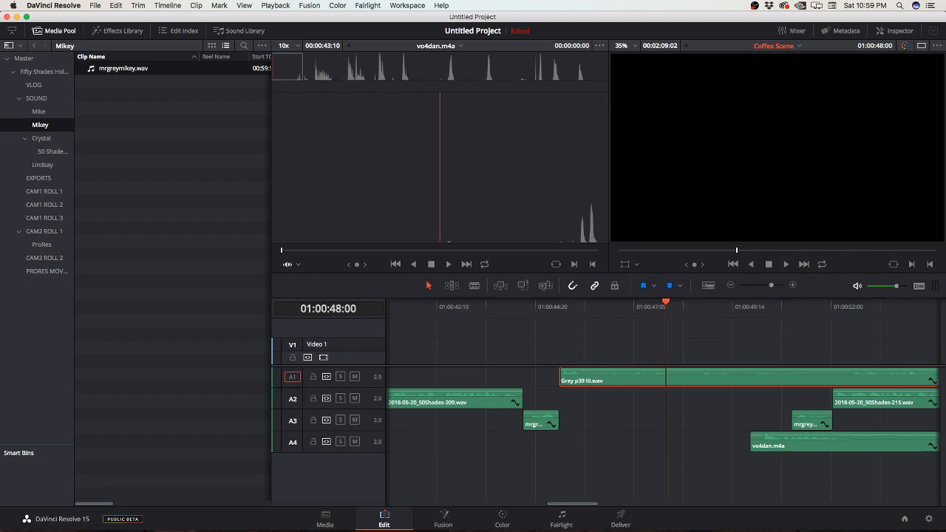
pyautogui.press('b')
pyautogui.click(669, 374)
pyautogui.press('a')
pyautogui.moveTo(670, 373); pyautogui.dragTo(704, 373)
# Step: Move 2018-05-20_50Shades-215.wav up to 01:00:48:01 and shift vo4dan.m4a further along Audio 4
pyautogui.hscroll(4, 661, 407)
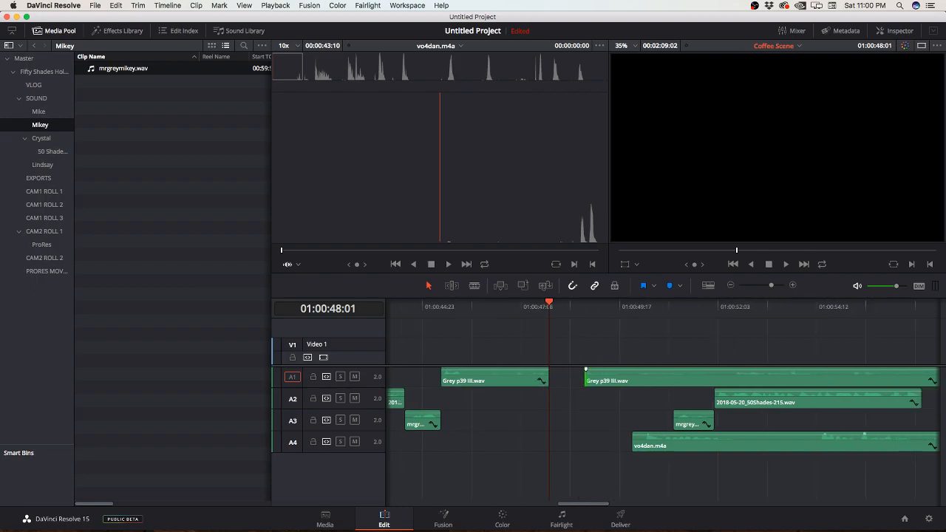
pyautogui.moveTo(798, 402); pyautogui.dragTo(634, 403)
pyautogui.hscroll(4, 662, 407)
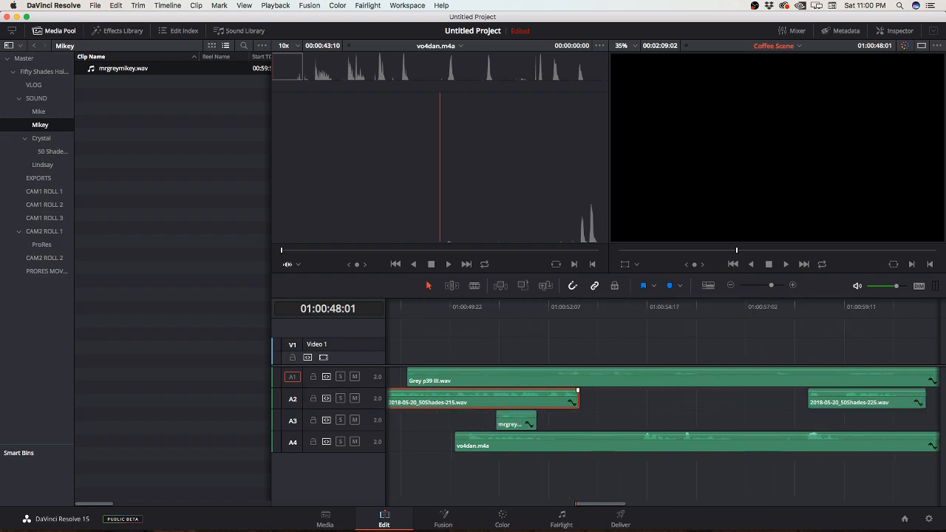
pyautogui.moveTo(596, 443); pyautogui.dragTo(786, 444)
# Step: Place the second mrgreymikey.wav piece and the last Grey p39 III.wav piece end to end after 2018-05-20_50Shades-215.wav, and play the sequence from 01:00:48:01
pyautogui.moveTo(575, 422); pyautogui.dragTo(661, 422)
pyautogui.moveTo(468, 377); pyautogui.dragTo(681, 379)
pyautogui.moveTo(678, 420); pyautogui.dragTo(678, 420)
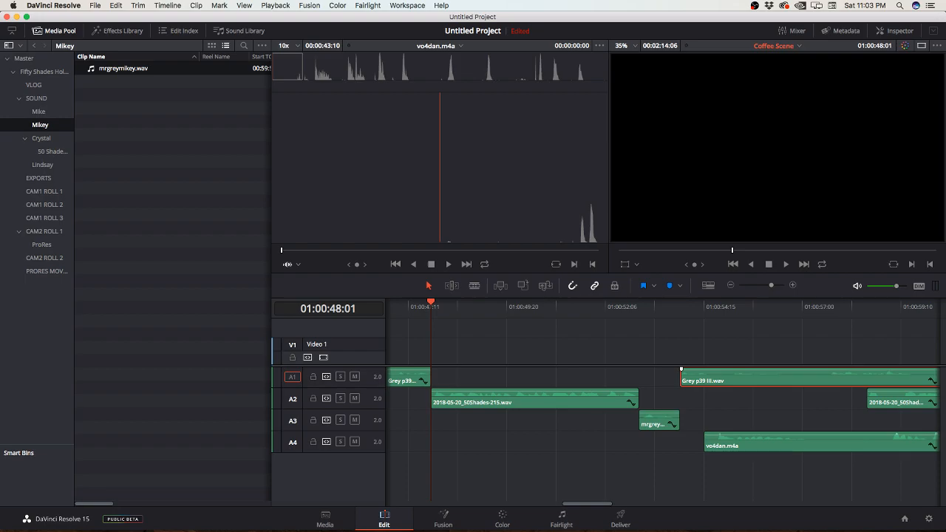
pyautogui.press('space')
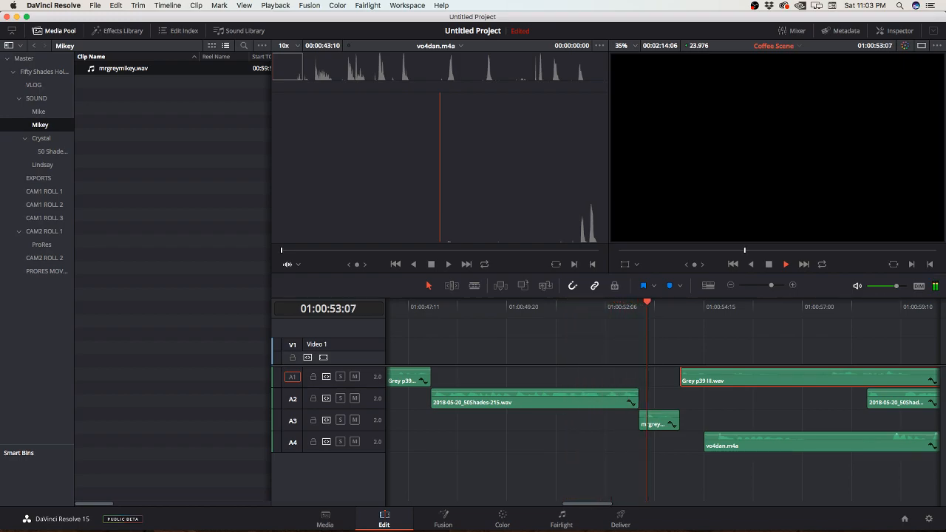
pyautogui.press('space')
# Step: Move vo4dan.m4a well past 2018-05-20_50Shades-225.wav on Audio 4 and trim the opening of the last Grey p39 III.wav piece
pyautogui.moveTo(706, 435); pyautogui.dragTo(798, 435)
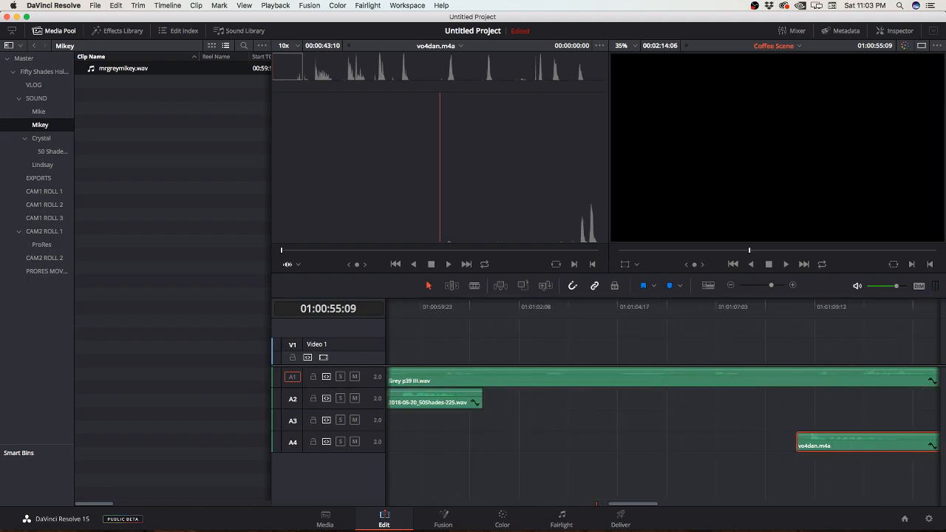
pyautogui.hscroll(-10, 797, 435)
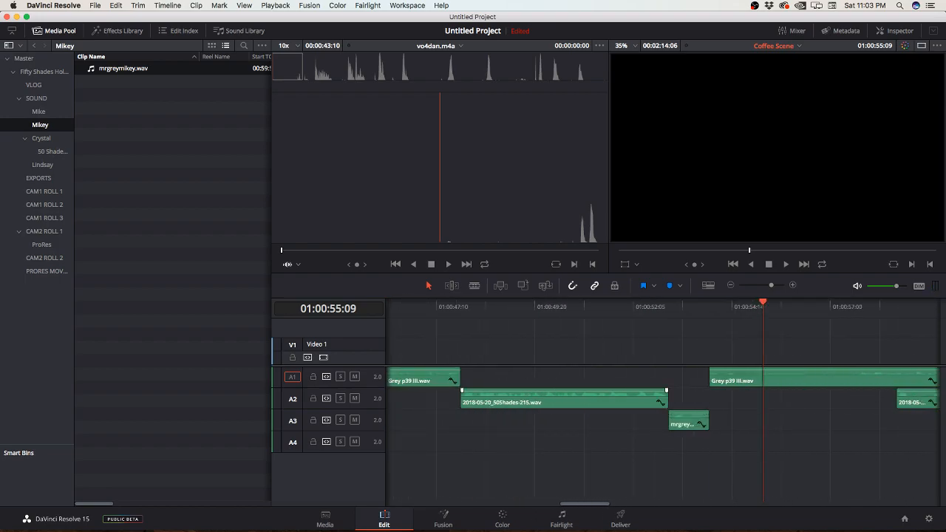
pyautogui.press('Up')
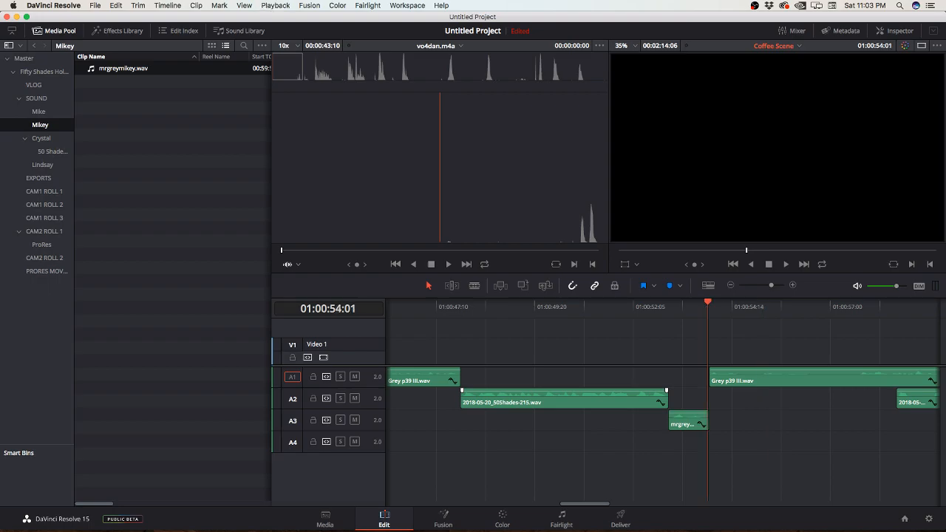
pyautogui.press('space')
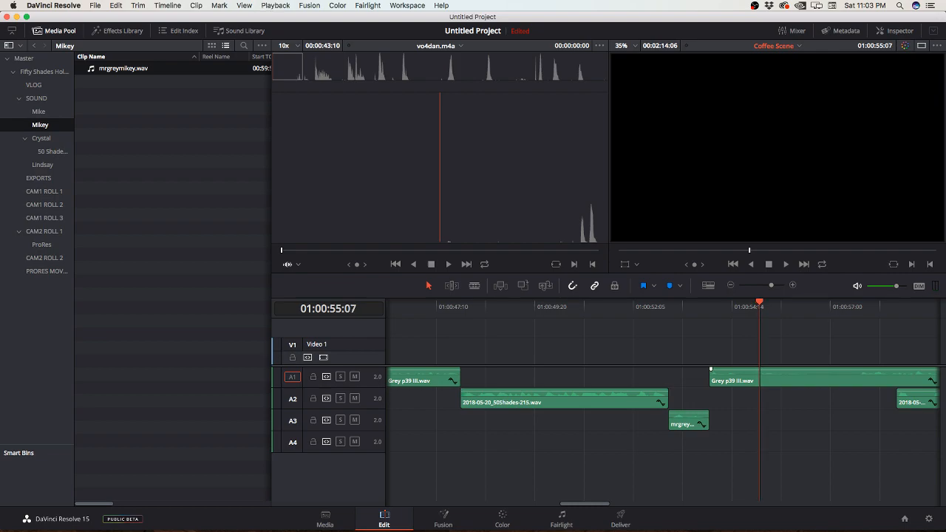
pyautogui.moveTo(710, 377)
pyautogui.mouseDown()
pyautogui.moveTo(760, 377)
pyautogui.moveTo(710, 377)
pyautogui.mouseUp()
# Step: Play across the join after the second mrgreymikey.wav piece and split Grey p39 III.wav at 01:00:55:11
pyautogui.moveTo(696, 306); pyautogui.dragTo(694, 306)
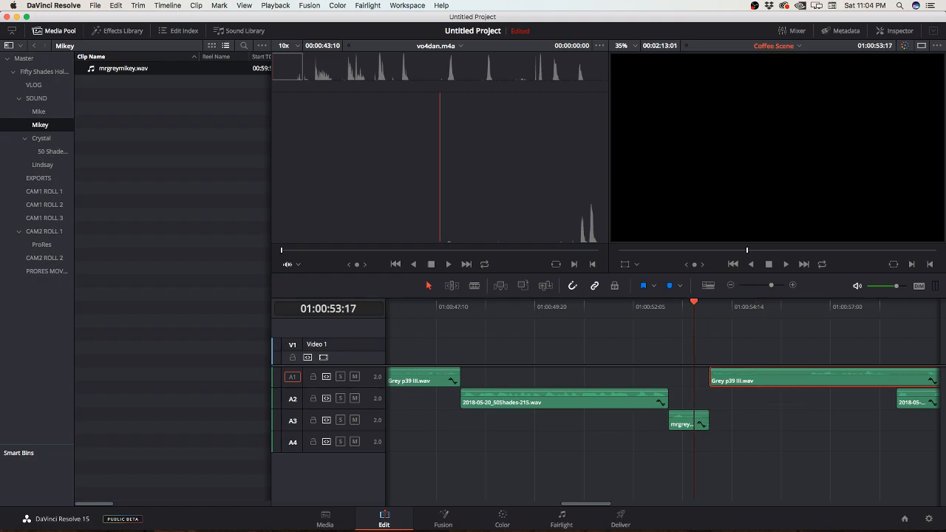
pyautogui.press('space')
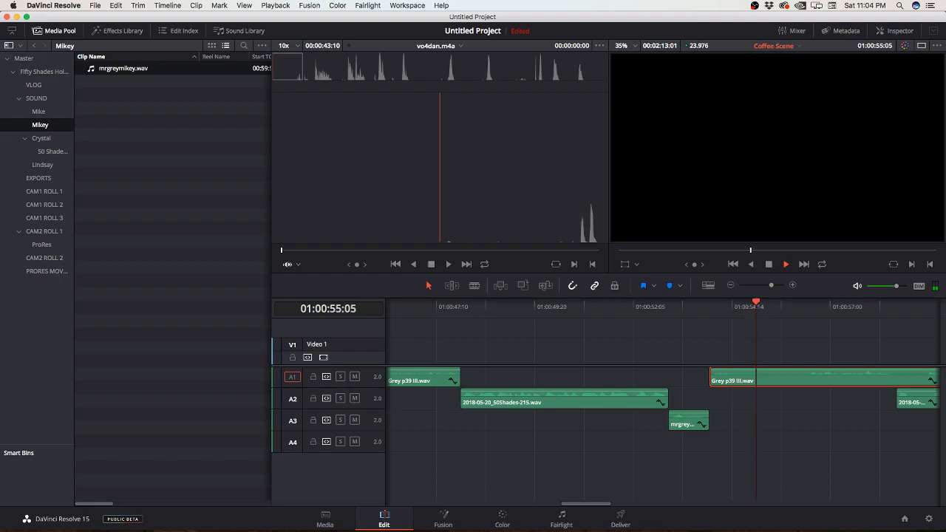
pyautogui.press('space')
pyautogui.click(732, 306)
pyautogui.press('space')
pyautogui.press('space')
pyautogui.press('b')
pyautogui.click(767, 375)
# Step: Trim the opening of the remaining Grey p39 III.wav piece and move 2018-05-20_50Shades-225.wav up to 01:00:55:11
pyautogui.hscroll(5, 740, 376)
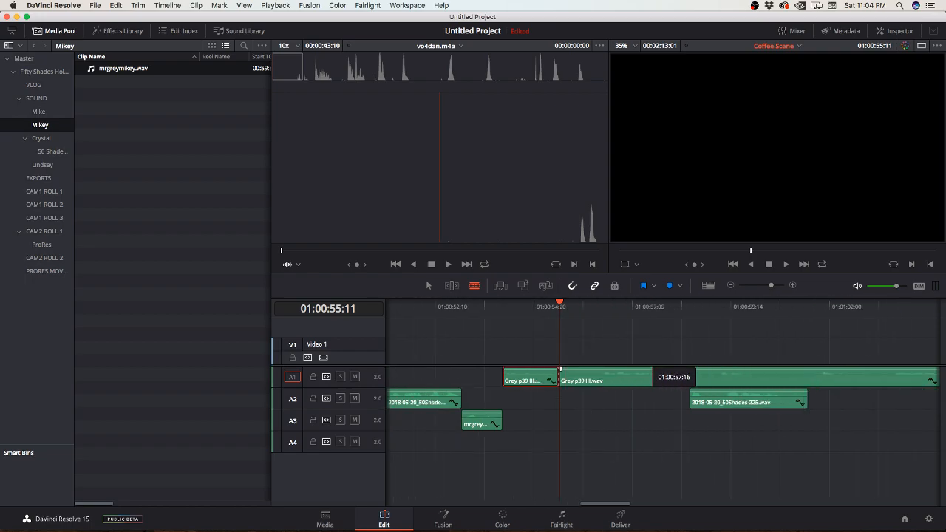
pyautogui.press('a')
pyautogui.moveTo(560, 378); pyautogui.dragTo(597, 378)
pyautogui.moveTo(747, 400); pyautogui.dragTo(617, 399)
# Step: Play 2018-05-20_50Shades-225.wav, trim its end to 01:00:57:20 and move the last Grey p39 III.wav piece to that point
pyautogui.press('space')
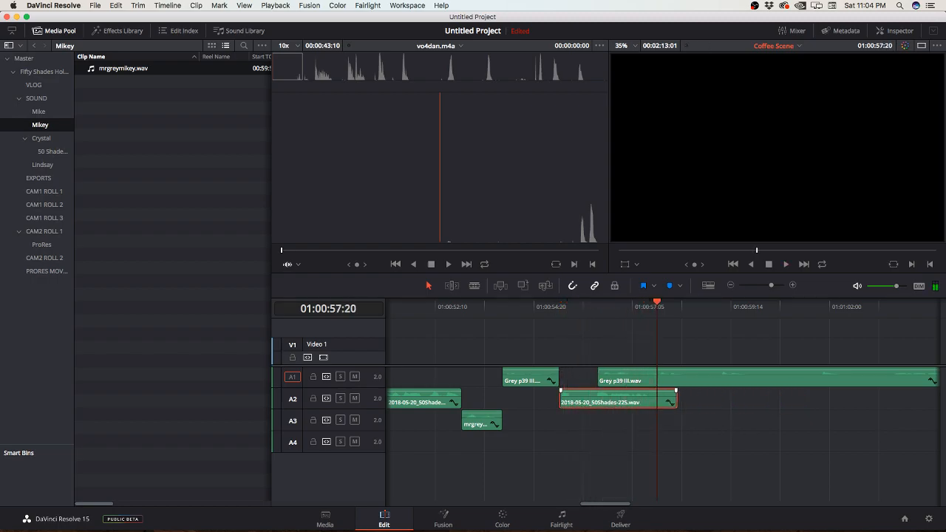
pyautogui.click(628, 429)
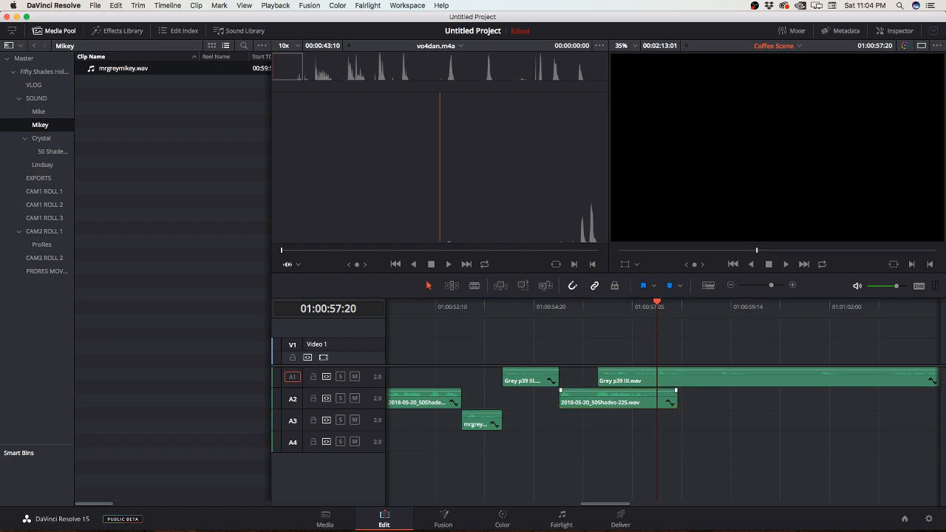
pyautogui.moveTo(676, 399); pyautogui.dragTo(655, 399)
pyautogui.moveTo(669, 381); pyautogui.dragTo(729, 379)
pyautogui.hscroll(8, 724, 380)
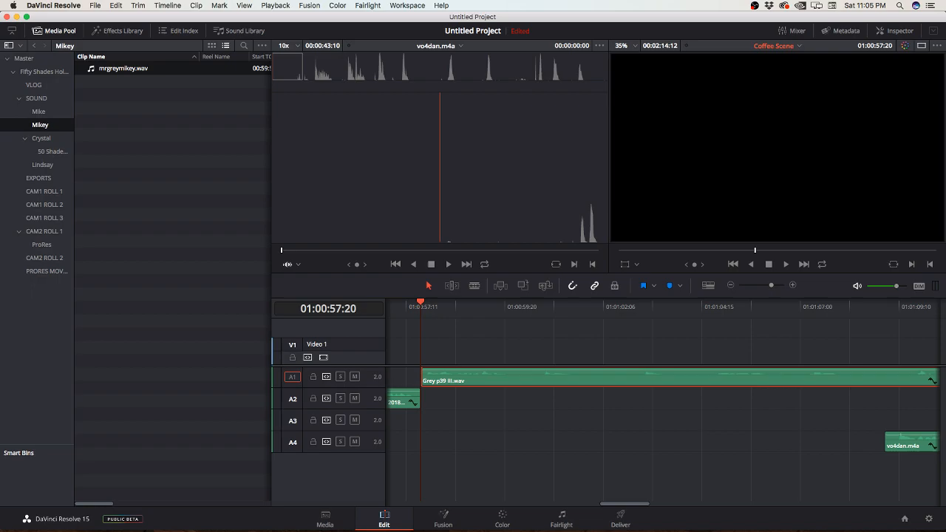
# Step: Play the last Grey p39 III.wav piece on Audio 1 and split it at 01:01:00:03
pyautogui.press('space')
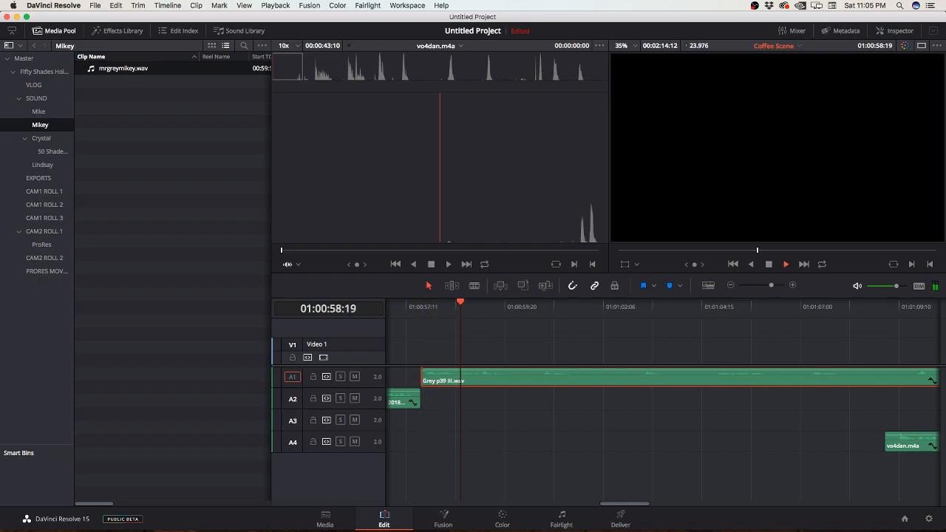
pyautogui.press('space')
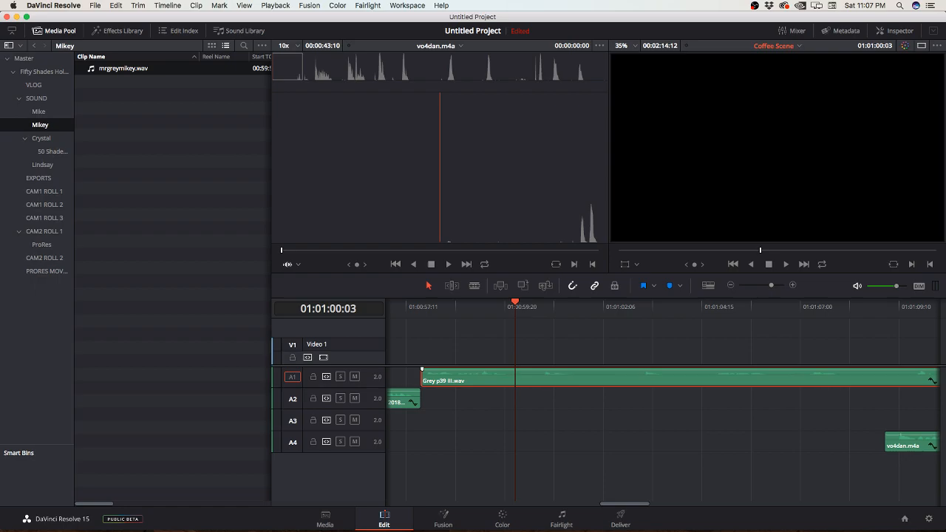
pyautogui.click(445, 306)
pyautogui.press('space')
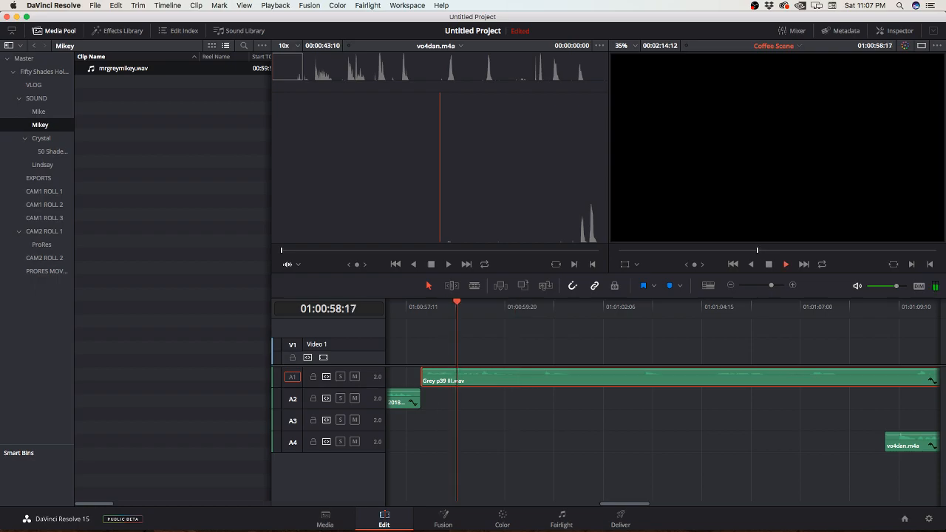
pyautogui.press('space')
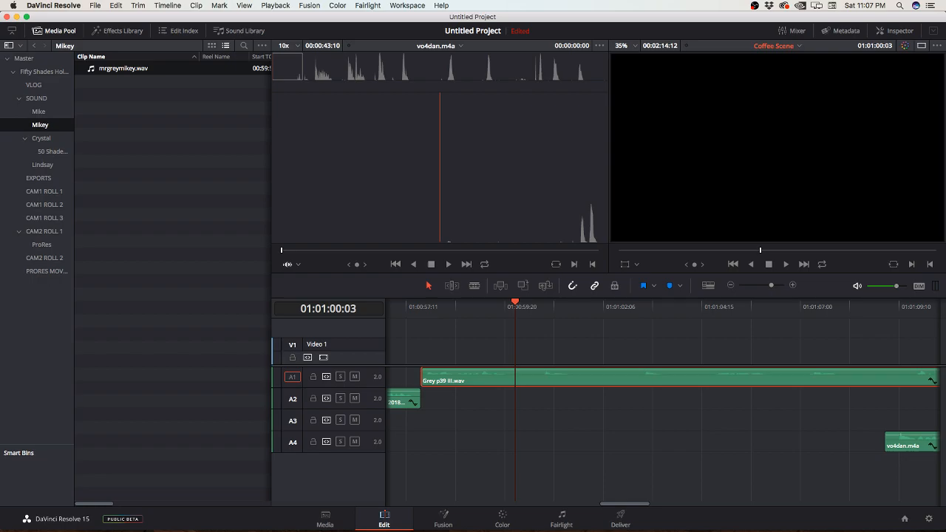
pyautogui.hscroll(1, 663, 403)
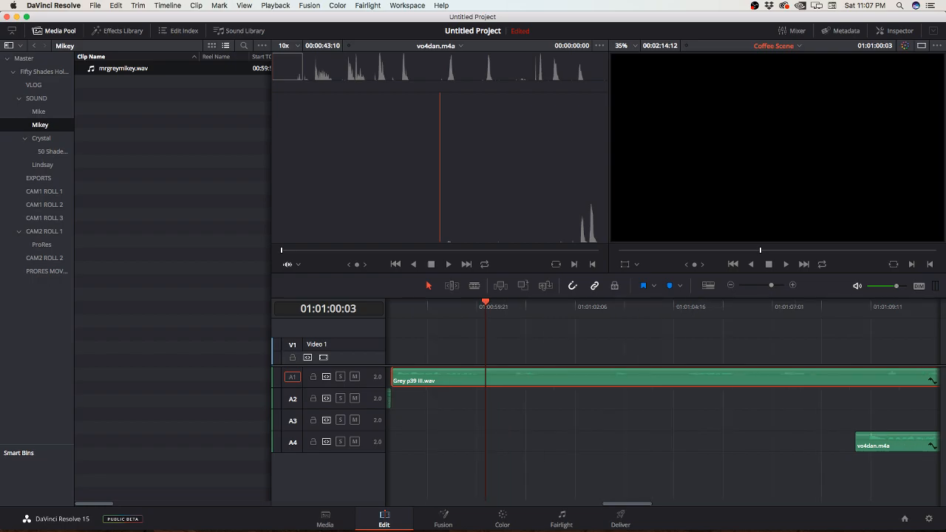
pyautogui.press('b')
pyautogui.click(486, 377)
pyautogui.press('a')
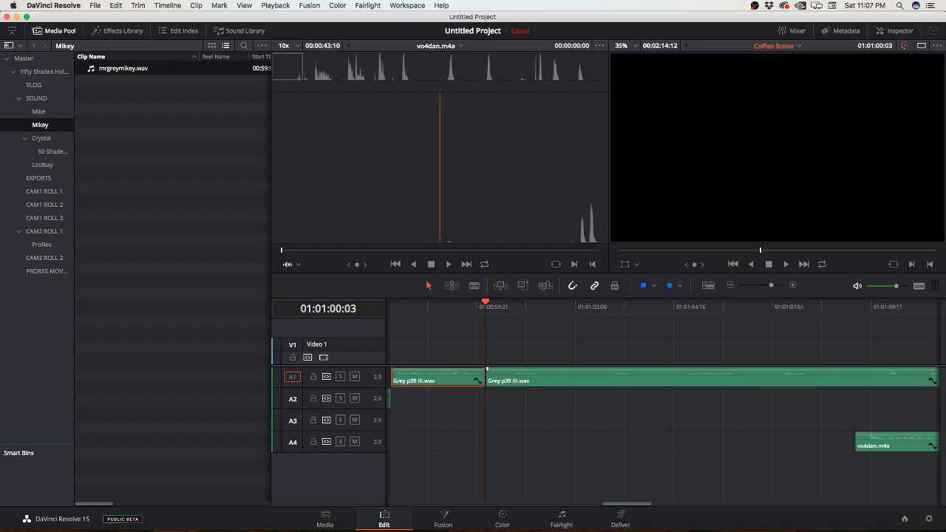
# Step: Ripple-trim the opening of the Grey p39 III.wav piece that starts at 01:01:00:03
pyautogui.press('f')
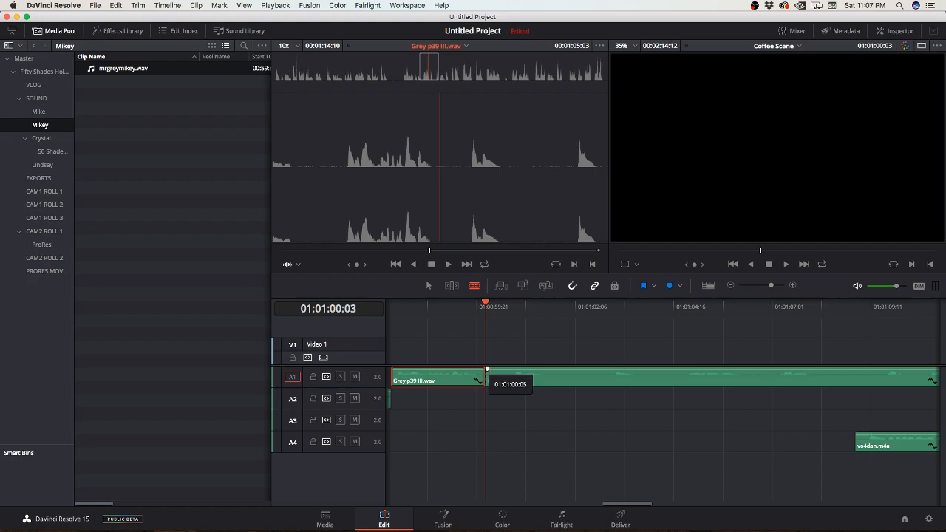
pyautogui.press('t')
pyautogui.moveTo(488, 378); pyautogui.dragTo(509, 378)
# Step: Play on, split Grey p39 III.wav at 01:01:01:04 and ripple-trim the opening of the remaining piece
pyautogui.press('space')
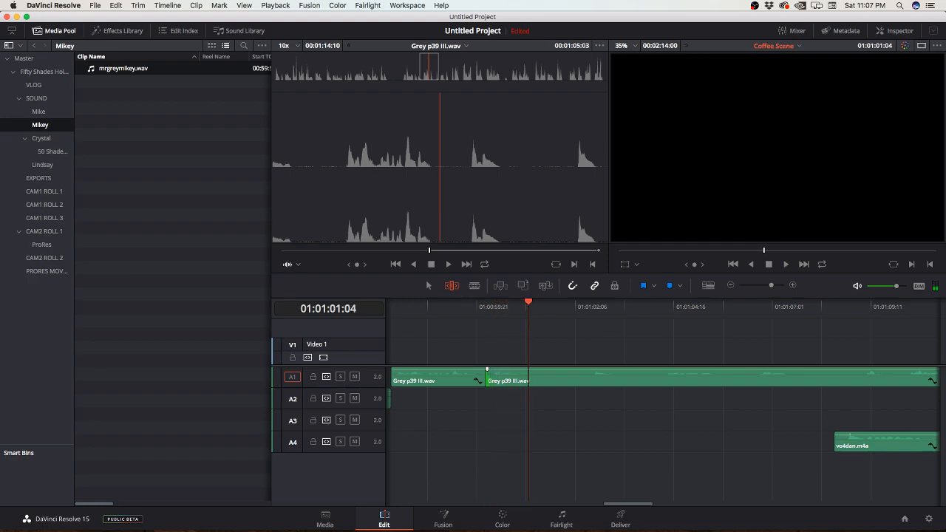
pyautogui.click(529, 378)
pyautogui.press('t')
pyautogui.moveTo(529, 379); pyautogui.dragTo(586, 380)
# Step: Play the new join, split Grey p39 III.wav shortly before 01:01:02:11 and ripple-trim the opening of the remaining piece
pyautogui.press('space')
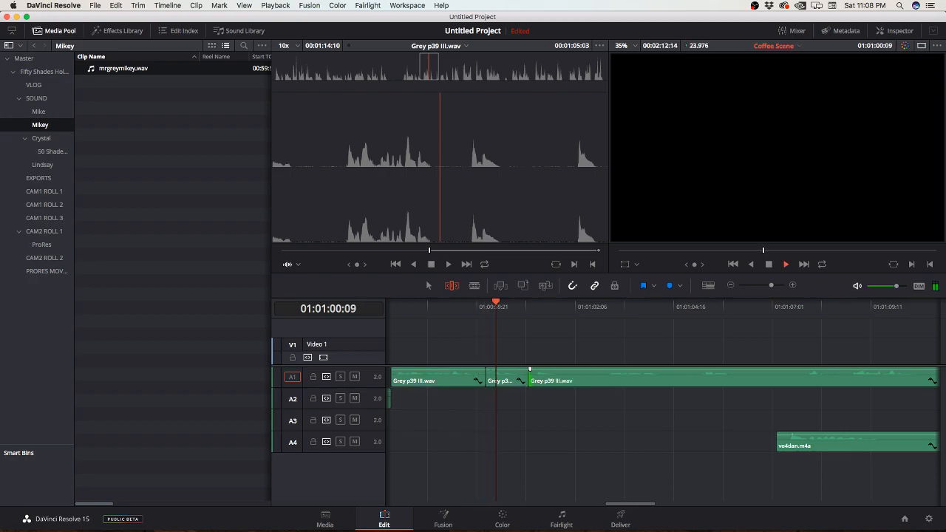
pyautogui.press('space')
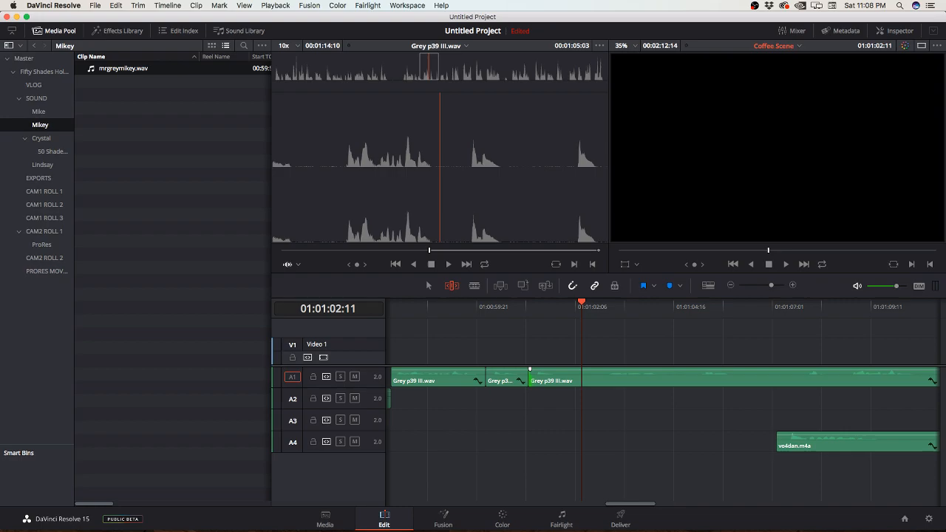
pyautogui.press('b')
pyautogui.moveTo(572, 377); pyautogui.dragTo(597, 372)
pyautogui.press('t')
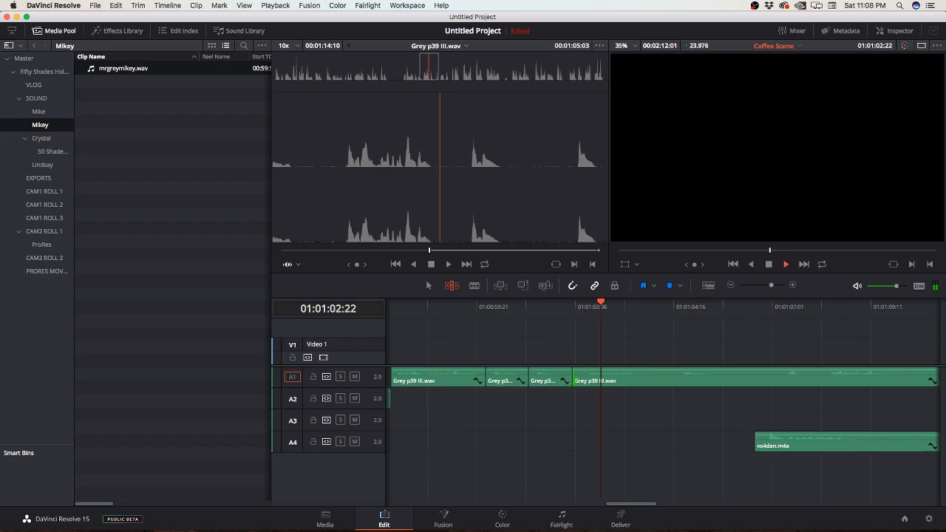
pyautogui.moveTo(576, 375); pyautogui.dragTo(585, 375)
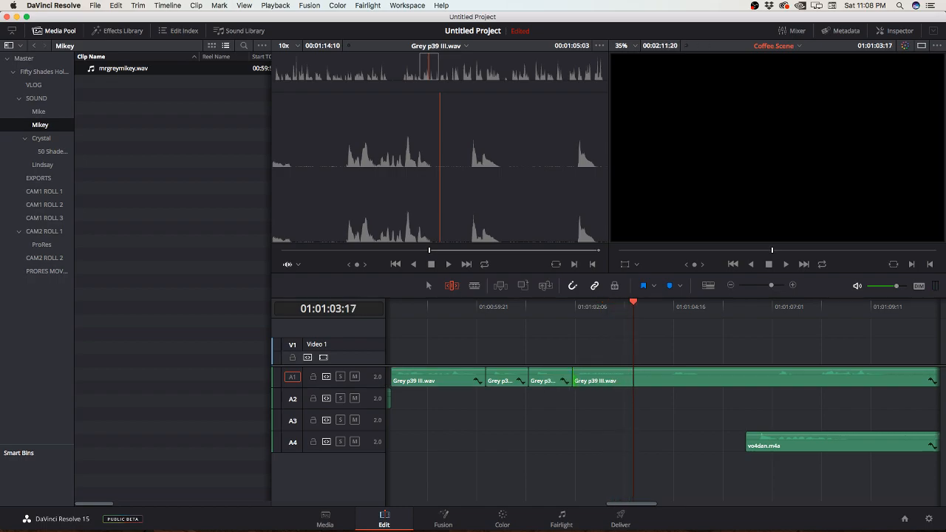
# Step: Split Grey p39 III.wav at 01:01:03:17 and ripple-trim the opening of the remaining piece
pyautogui.press('b')
pyautogui.click(635, 378)
pyautogui.press('t')
pyautogui.moveTo(634, 373)
pyautogui.mouseDown()
pyautogui.moveTo(607, 377)
pyautogui.moveTo(649, 377)
pyautogui.mouseUp()
# Step: Play on, split Grey p39 III.wav at 01:01:04:11 and ripple-trim the opening of the remaining piece
pyautogui.press('space')
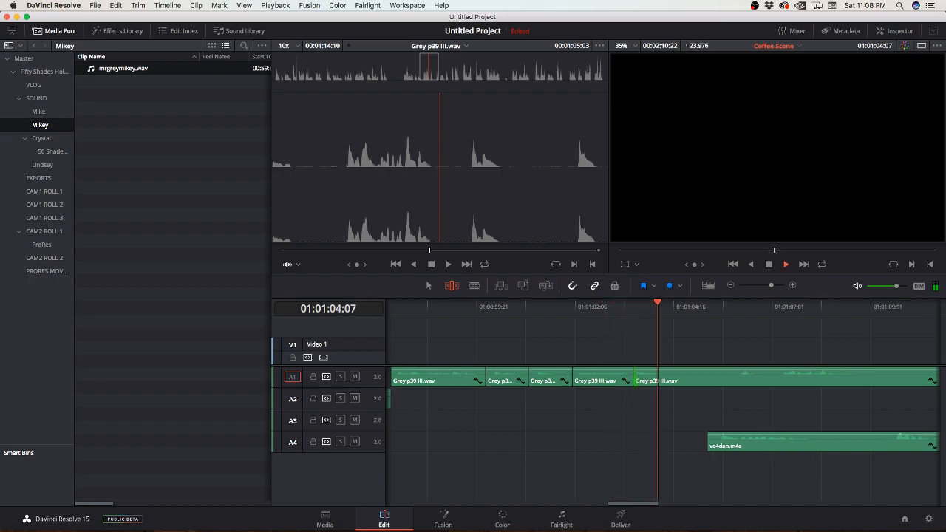
pyautogui.press('super+b')
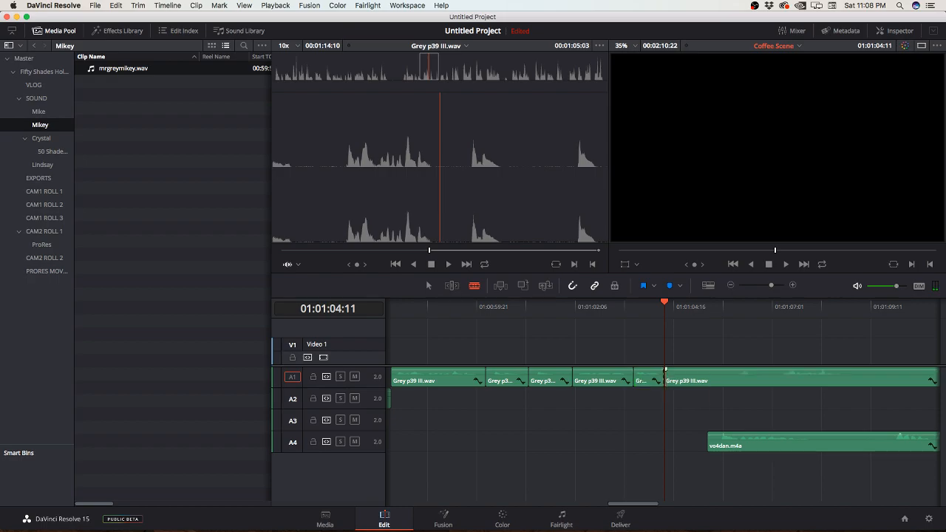
pyautogui.moveTo(664, 377); pyautogui.dragTo(730, 379)
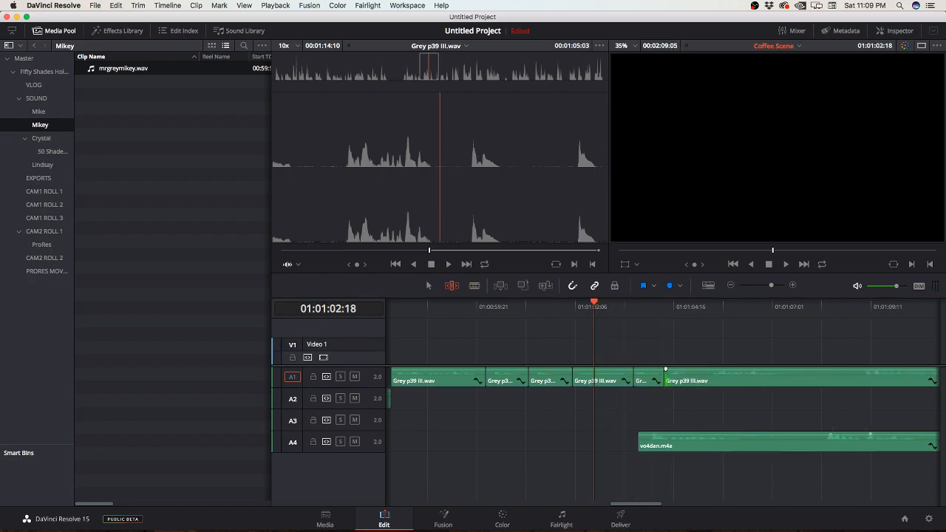
# Step: Move vo4dan.m4a later along track A4 so that it starts at about 01:01:09
pyautogui.moveTo(640, 441); pyautogui.dragTo(850, 441)
pyautogui.press('super+minus')
pyautogui.press('super+minus')
pyautogui.press('super+minus')
pyautogui.hscroll(3, 850, 442)
pyautogui.press('super+equal')
pyautogui.press('super+equal')
pyautogui.press('super+equal')
pyautogui.press('super+equal')
pyautogui.hscroll(10, 662, 399)
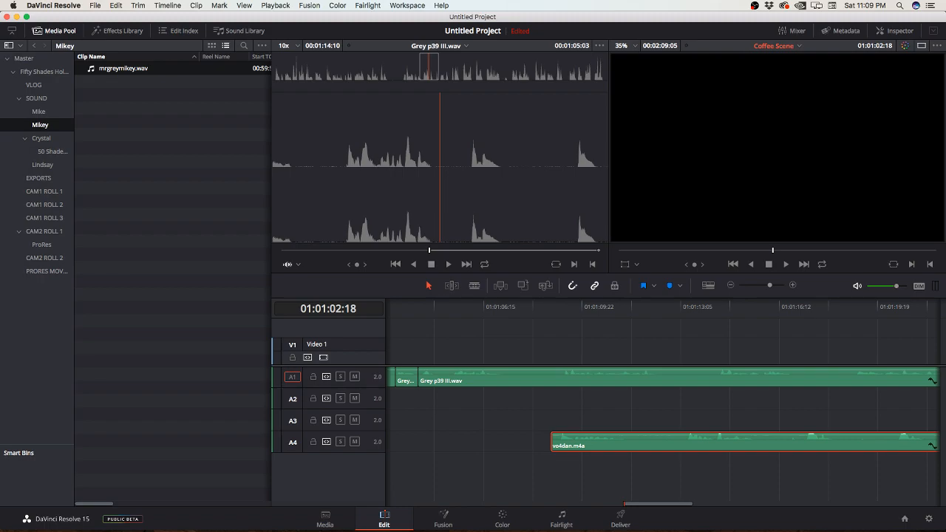
# Step: Play on, split Grey p39 III.wav at about 01:01:07:09 and ripple-trim 01:20 off the opening of the remaining piece
pyautogui.press('space')
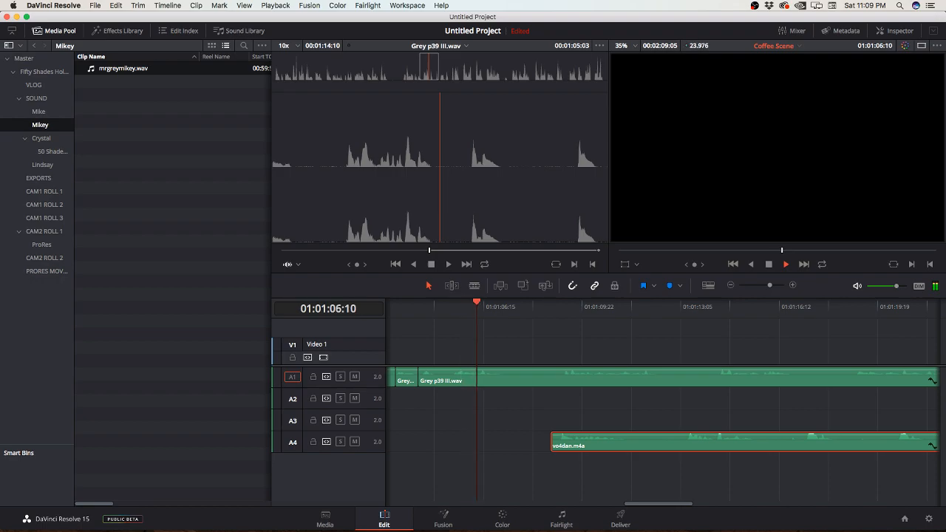
pyautogui.press('b')
pyautogui.click(507, 376)
pyautogui.press('t')
pyautogui.moveTo(508, 378); pyautogui.dragTo(564, 379)
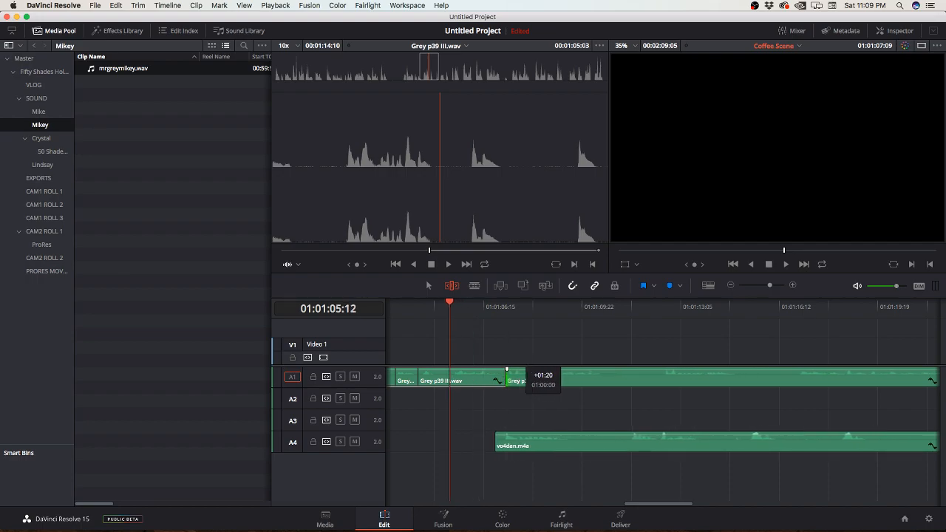
# Step: Shift vo4dan.m4a on track A4 to start at about 01:01:13:15 and play the narration on to 01:01:10:16
pyautogui.press('a')
pyautogui.moveTo(592, 443); pyautogui.dragTo(798, 444)
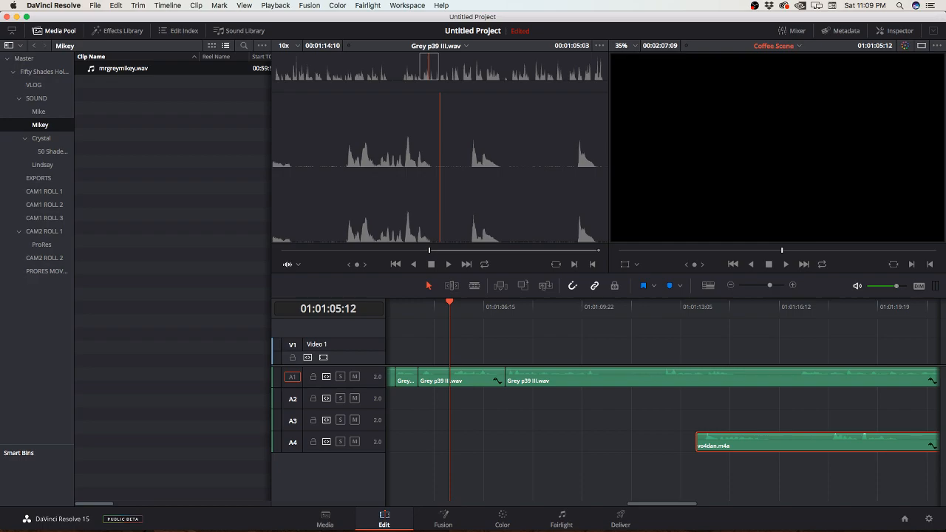
pyautogui.press('space')
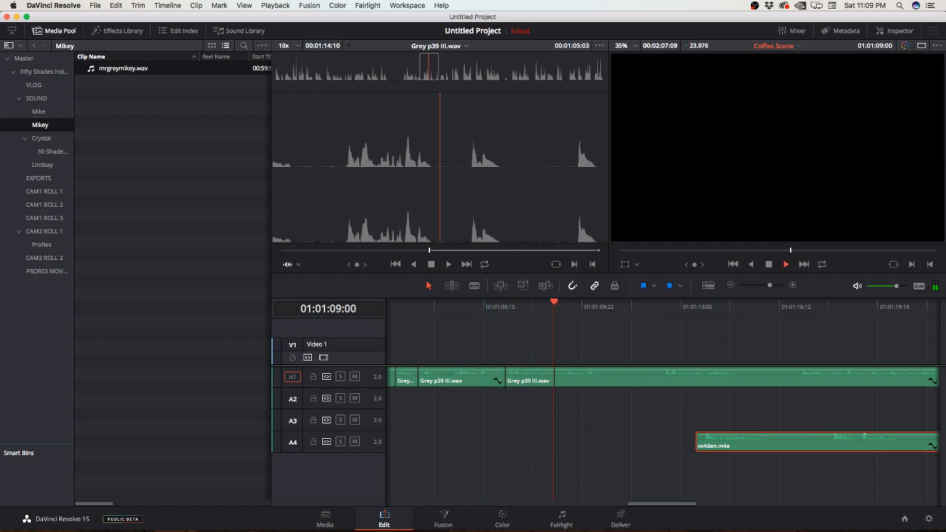
pyautogui.press('space')
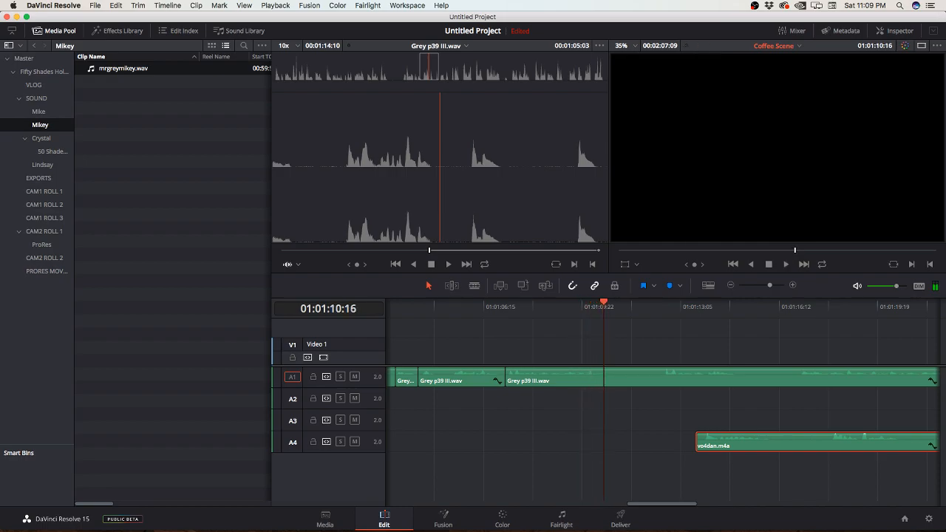
# Step: Split Grey p39 III.wav at 01:01:10:19 and 01:01:13:13, ripple-trimming the opening of the remaining piece after each cut
pyautogui.press('Right')
pyautogui.press('Right')
pyautogui.press('Right')
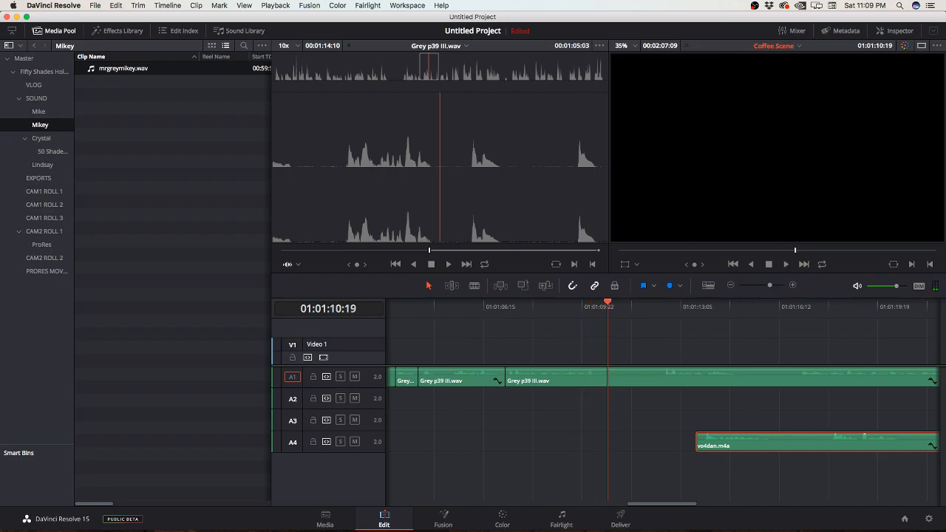
pyautogui.press('super+b')
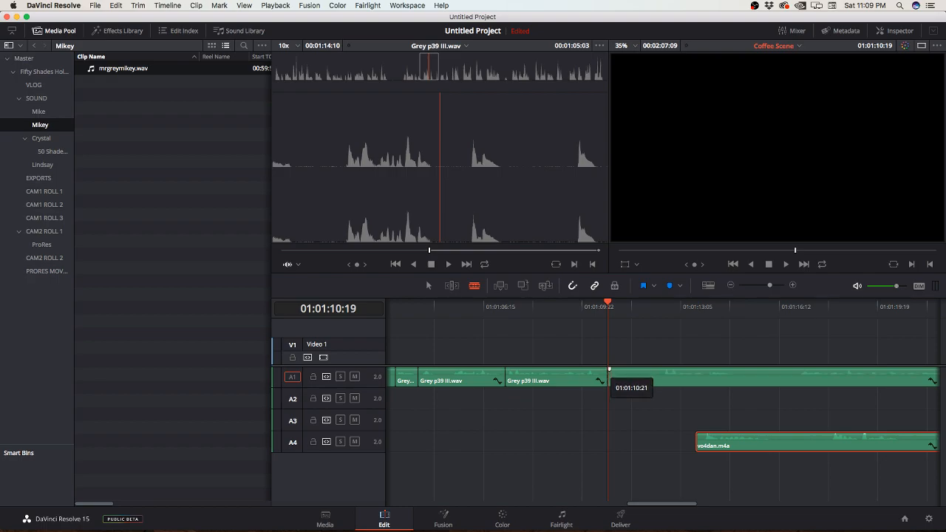
pyautogui.moveTo(610, 379); pyautogui.dragTo(663, 378)
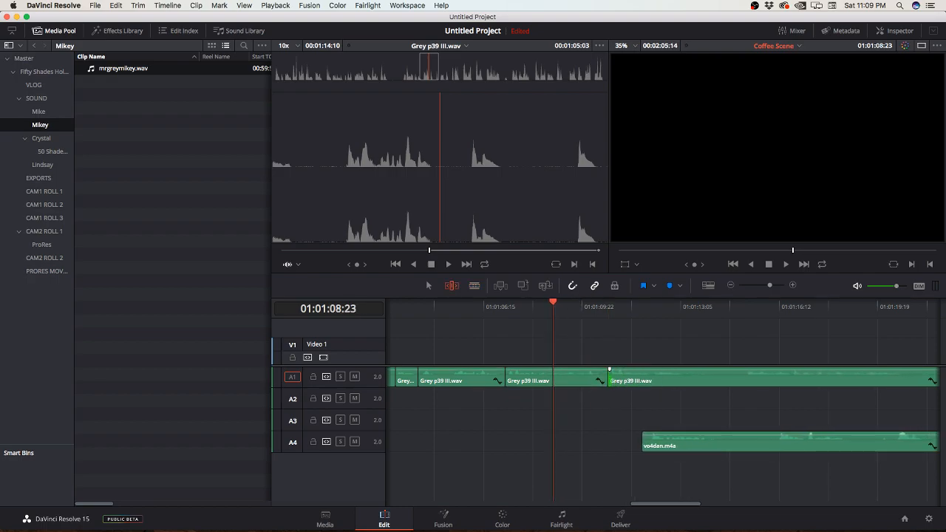
pyautogui.click(689, 379)
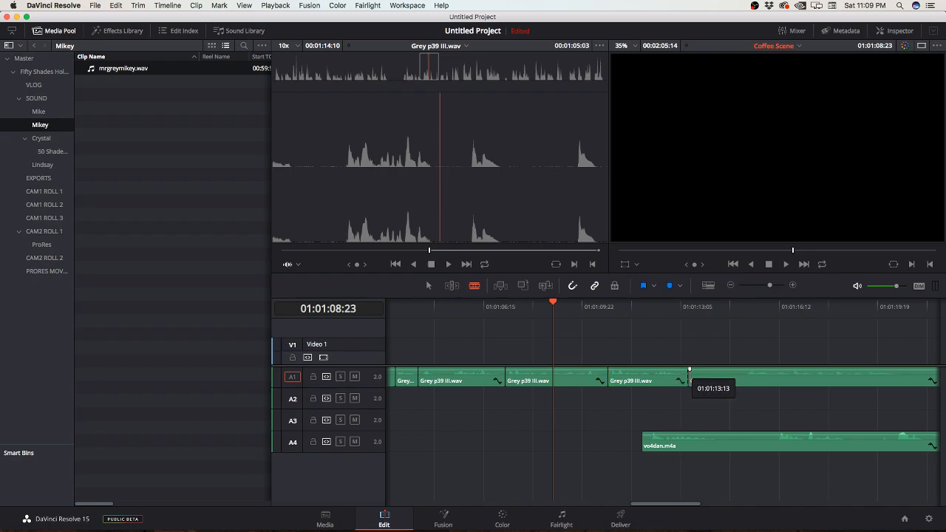
pyautogui.moveTo(689, 378); pyautogui.dragTo(743, 379)
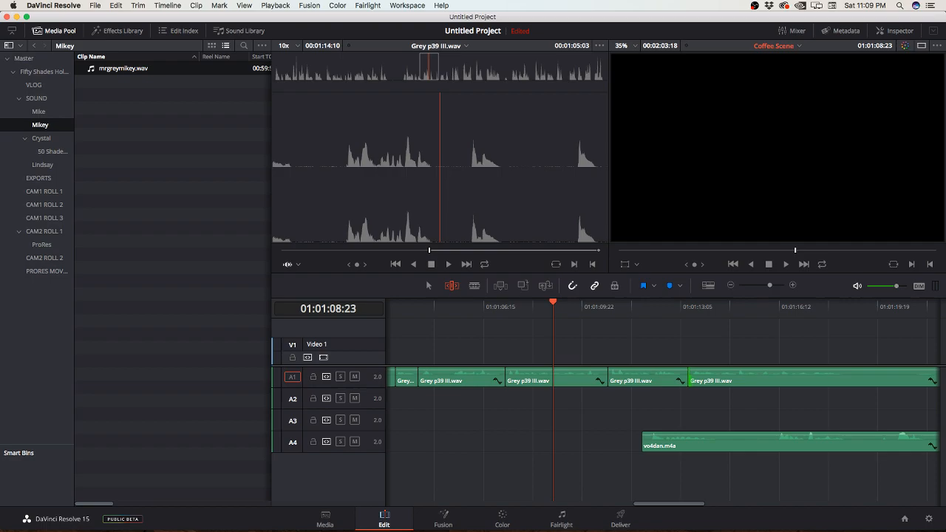
# Step: Split Grey p39 III.wav at about 01:01:18:20 and ripple-trim about five seconds off the remaining piece's opening in two passes
pyautogui.click(850, 379)
pyautogui.press('t')
pyautogui.moveTo(851, 378); pyautogui.dragTo(879, 379)
pyautogui.hscroll(5, 661, 399)
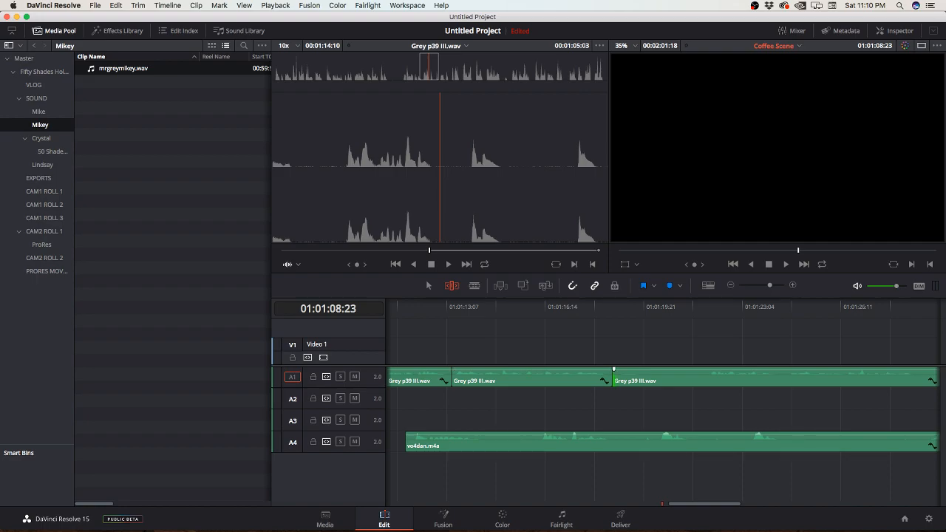
pyautogui.moveTo(614, 377); pyautogui.dragTo(681, 377)
# Step: Split Grey p39 III.wav at about 01:01:26:01 and ripple-trim the opening of the remaining piece by about 02:11
pyautogui.press('b')
pyautogui.click(827, 378)
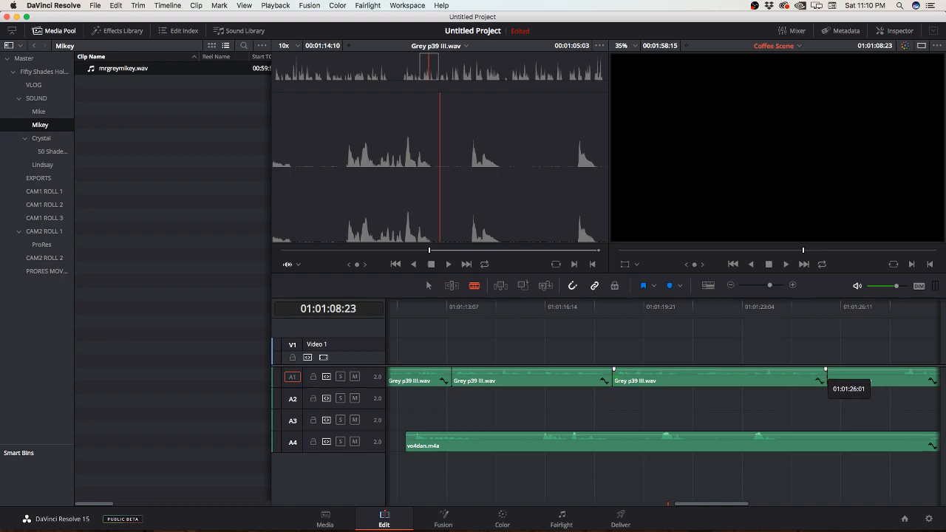
pyautogui.moveTo(829, 377); pyautogui.dragTo(902, 377)
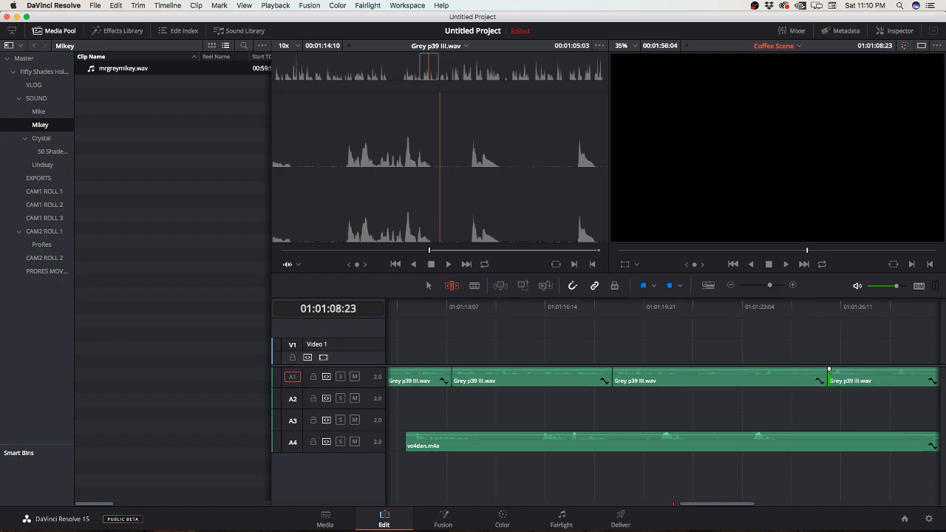
pyautogui.hscroll(5, 887, 379)
pyautogui.hscroll(2, 662, 399)
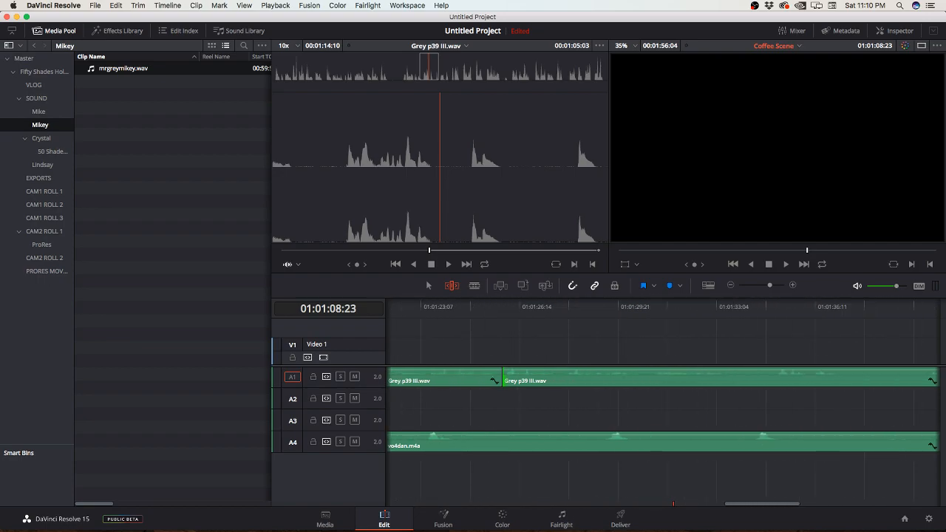
# Step: Step through the narration's edit points on A1 and park the playhead on the join at 01:01:03:17
pyautogui.press('super+minus')
pyautogui.press('super+minus')
pyautogui.press('super+minus')
pyautogui.press('super+minus')
pyautogui.press('super+minus')
pyautogui.press('super+minus')
pyautogui.press('super+equal')
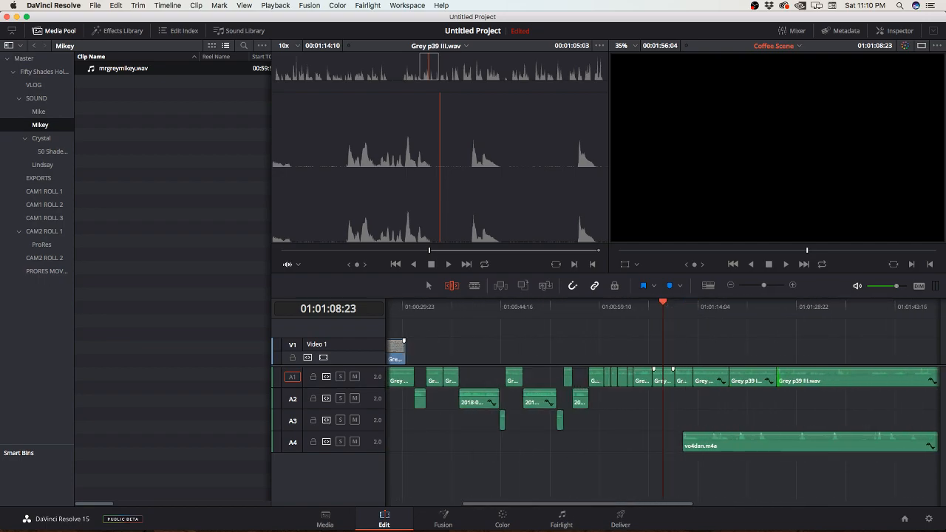
pyautogui.press('Up')
pyautogui.press('Up')
pyautogui.press('Up')
pyautogui.press('Up')
pyautogui.press('Up')
pyautogui.press('Up')
pyautogui.press('Down')
pyautogui.press('Down')
pyautogui.press('Down')
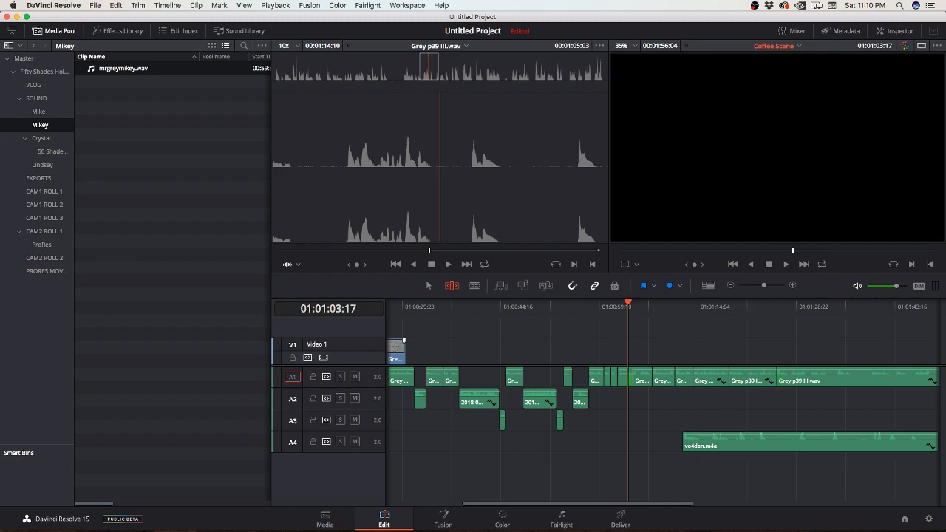
# Step: Move vo4dan.m4a further along track A4 so that it starts at about 01:01:37
pyautogui.moveTo(713, 442); pyautogui.dragTo(880, 442)
pyautogui.hscroll(5, 663, 414)
pyautogui.hscroll(-2, 663, 414)
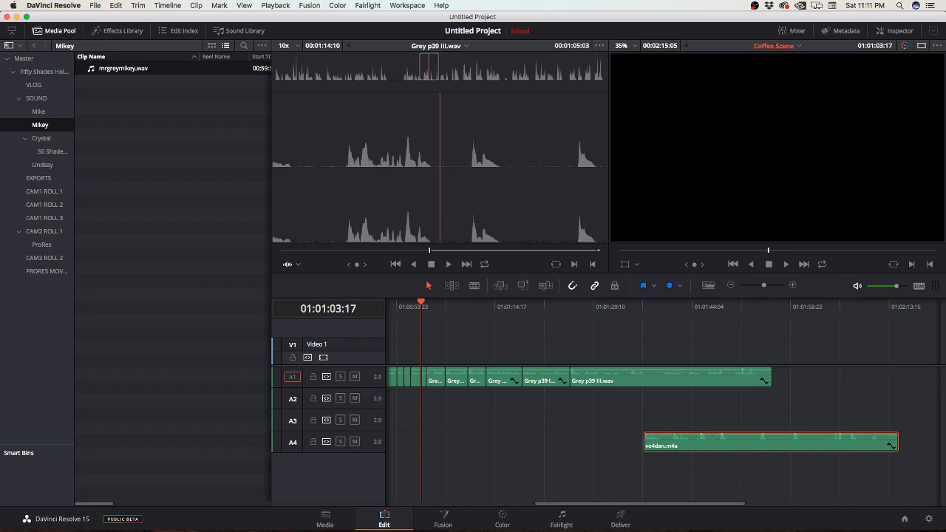
# Step: Play back the trimmed narration from 01:01:03:17 to check the new joins
pyautogui.press('super+equal')
pyautogui.press('super+equal')
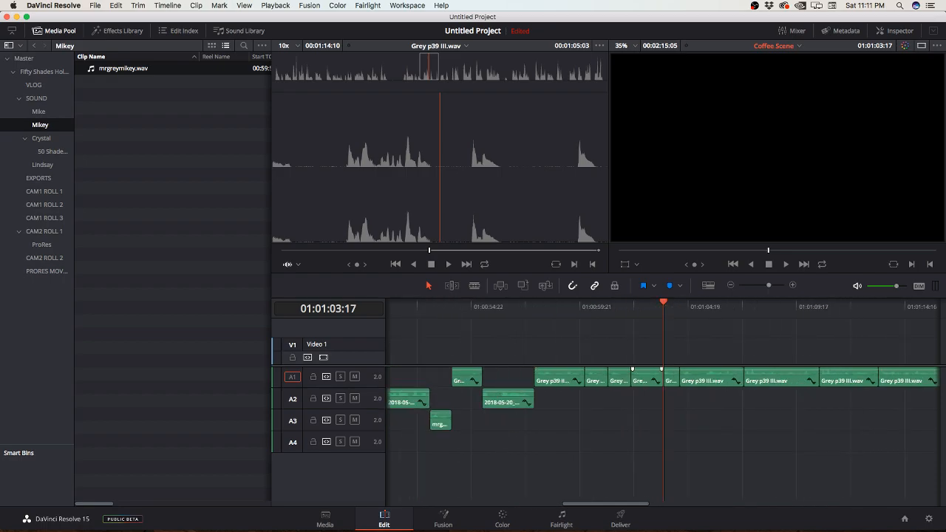
pyautogui.press('super+equal')
pyautogui.press('space')
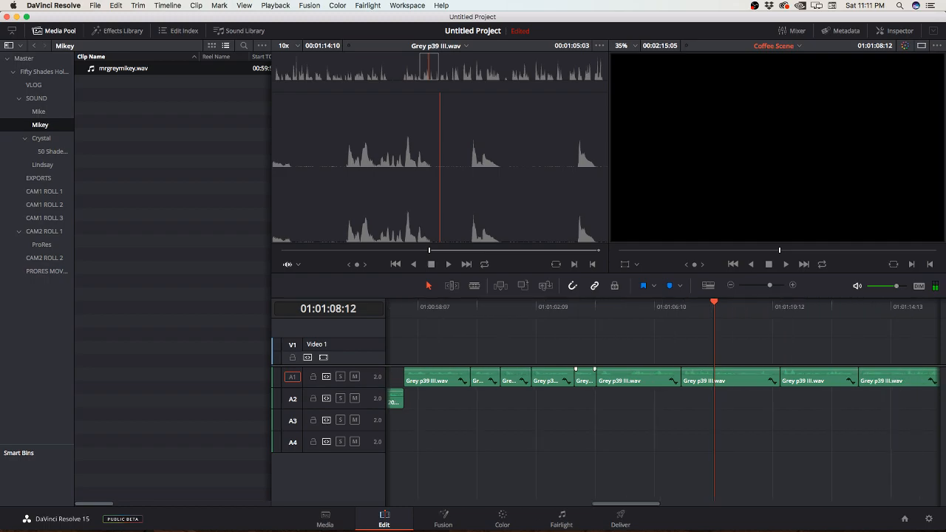
pyautogui.press('space')
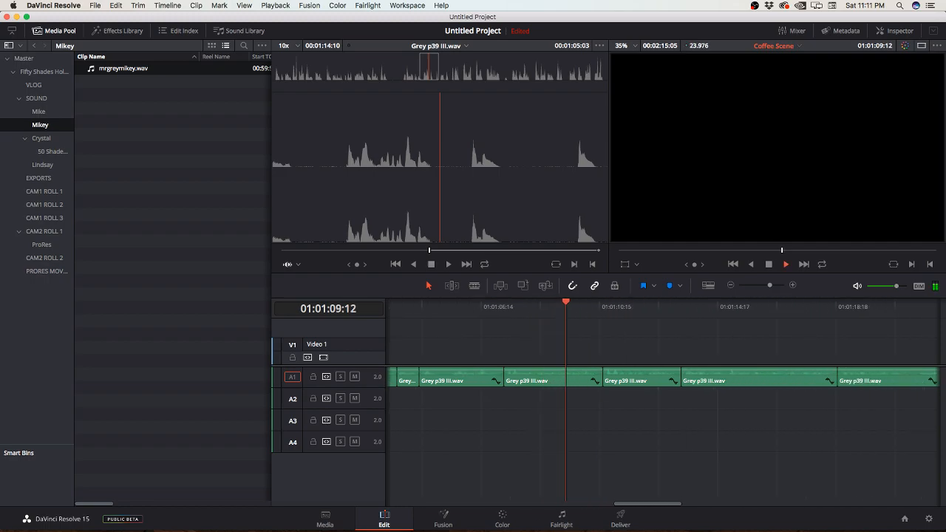
pyautogui.press('space')
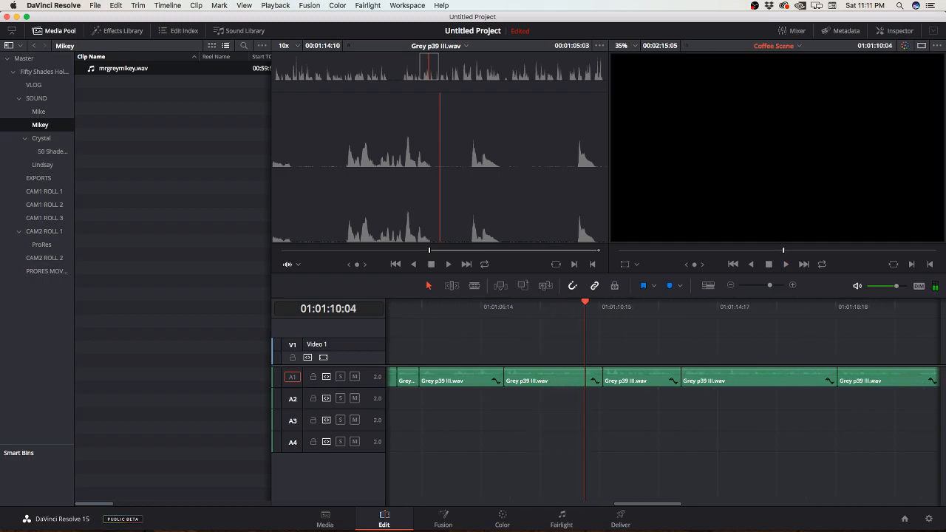
pyautogui.press('space')
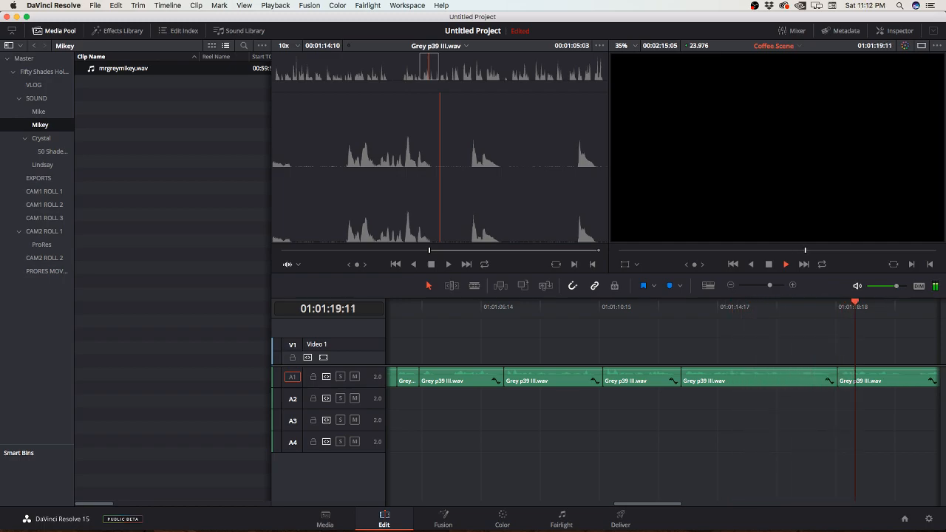
# Step: Stop playback at 01:01:20:01 and ripple-extend the opening of the Grey p39 III.wav piece there by three seconds
pyautogui.press('space')
pyautogui.hscroll(5, 662, 406)
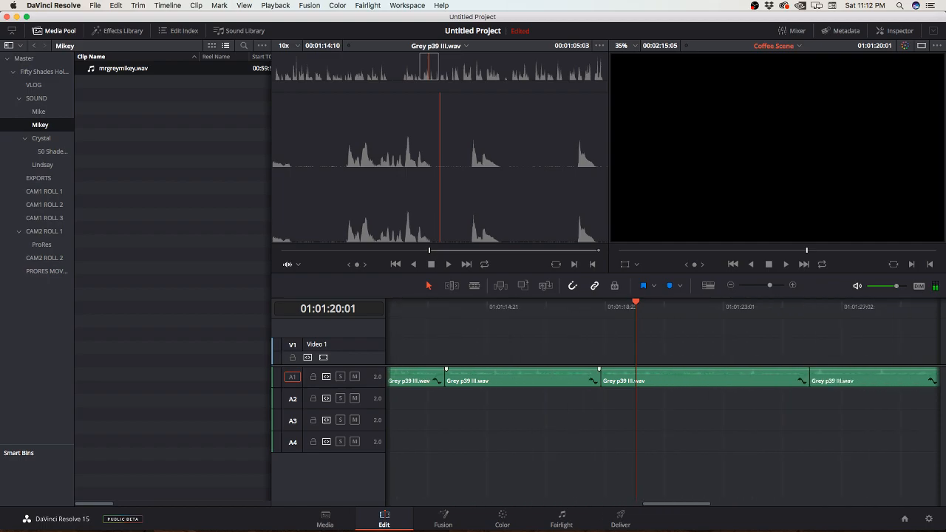
pyautogui.click(676, 379)
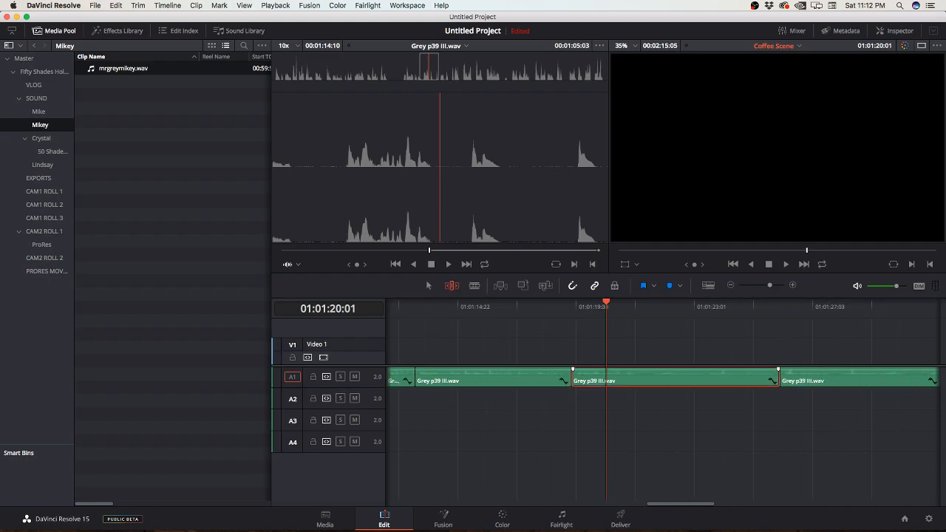
pyautogui.moveTo(574, 379); pyautogui.dragTo(488, 379)
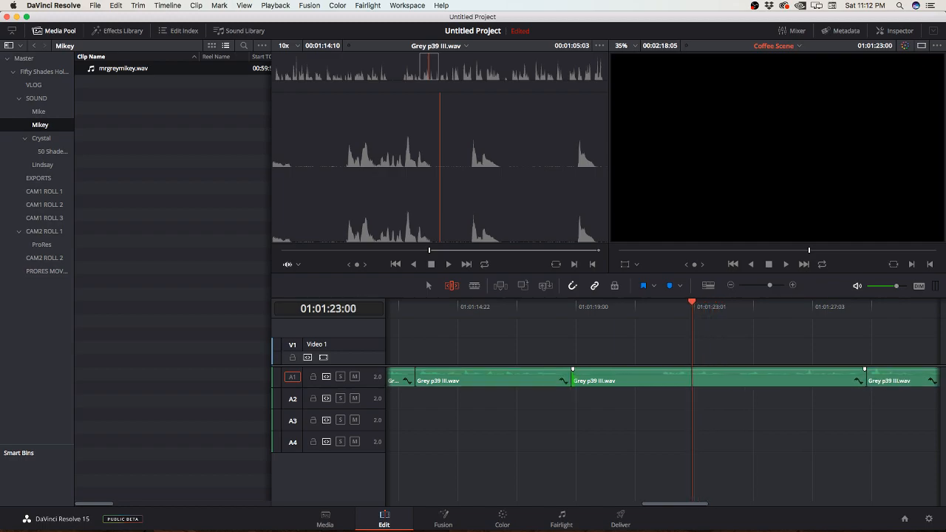
# Step: Split the extended Grey p39 III.wav piece about one second in and ripple-trim the opening of the remaining part
pyautogui.press('b')
pyautogui.click(602, 378)
pyautogui.press('t')
pyautogui.moveTo(601, 379); pyautogui.dragTo(635, 379)
# Step: Play on, park the playhead at 01:01:26:23 and slide vo4dan.m4a on track A4 to start there
pyautogui.press('Up')
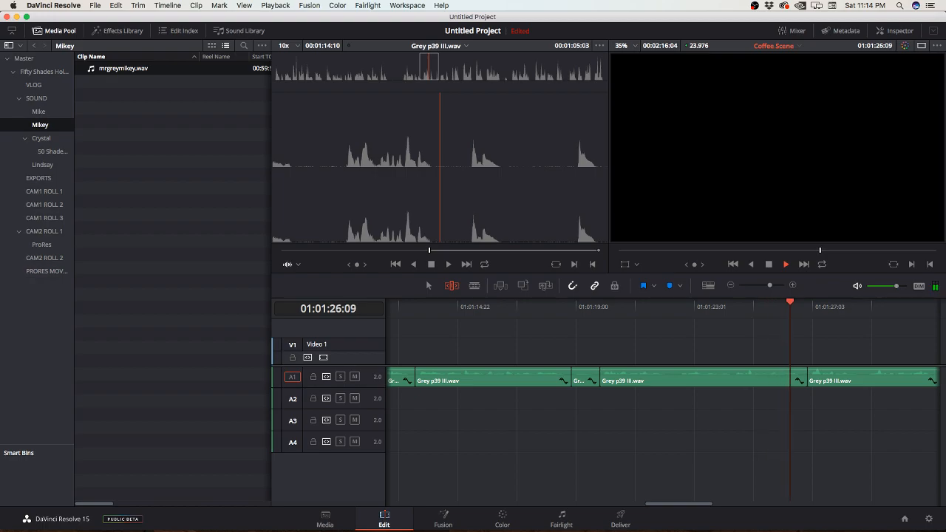
pyautogui.press('space')
pyautogui.hscroll(5, 663, 406)
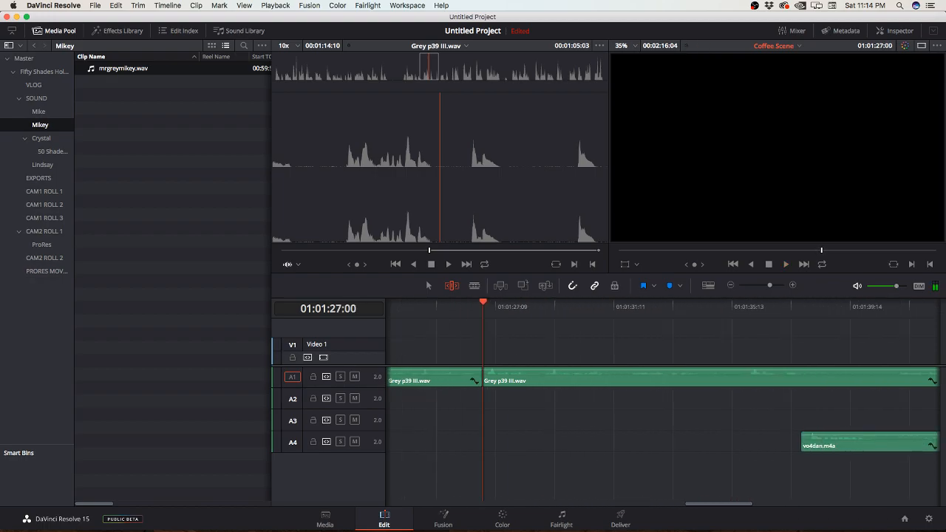
pyautogui.press('Left')
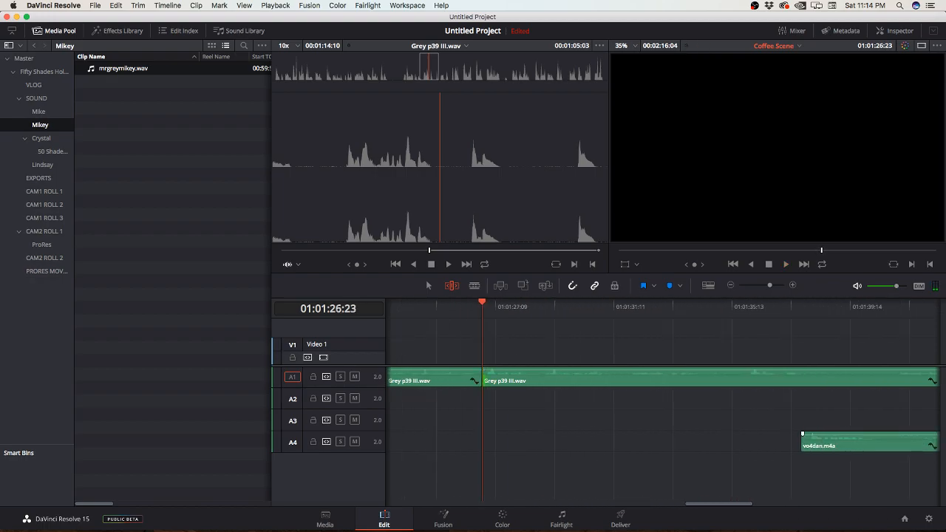
pyautogui.moveTo(851, 444); pyautogui.dragTo(558, 444)
pyautogui.press('super+minus')
pyautogui.press('super+minus')
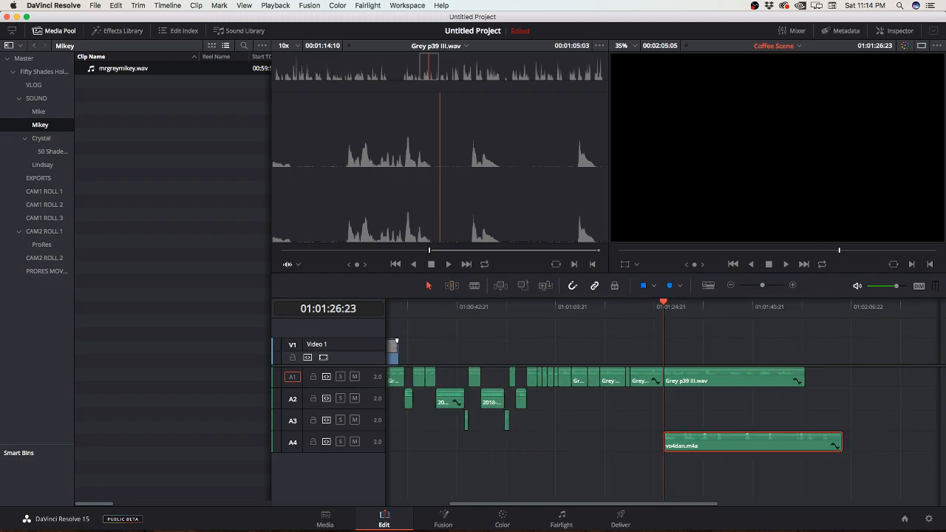
# Step: Move the last Grey p39 III.wav piece to about 01:01:45:21 and split vo4dan.m4a at 01:01:29:16
pyautogui.moveTo(709, 379); pyautogui.dragTo(798, 379)
pyautogui.press('space')
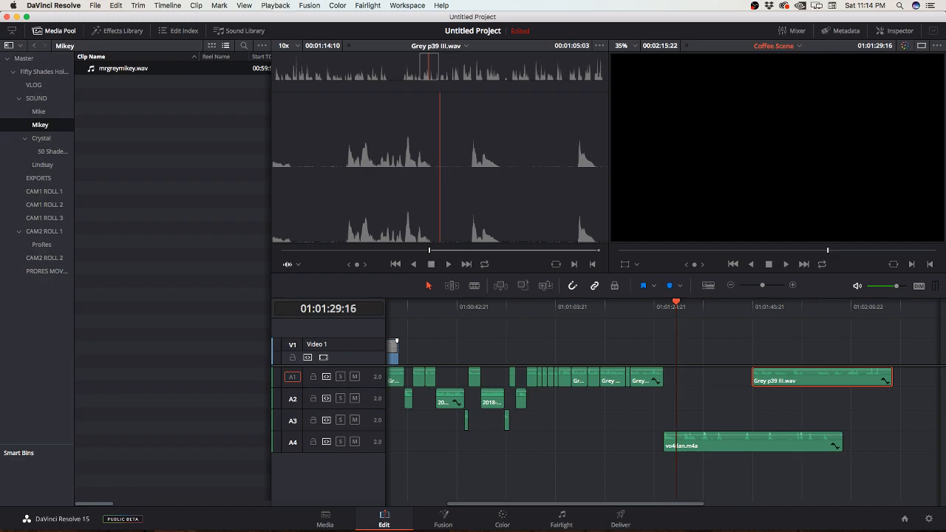
pyautogui.press('super+equal')
pyautogui.press('super+equal')
pyautogui.press('super+equal')
pyautogui.press('super+equal')
pyautogui.press('super+equal')
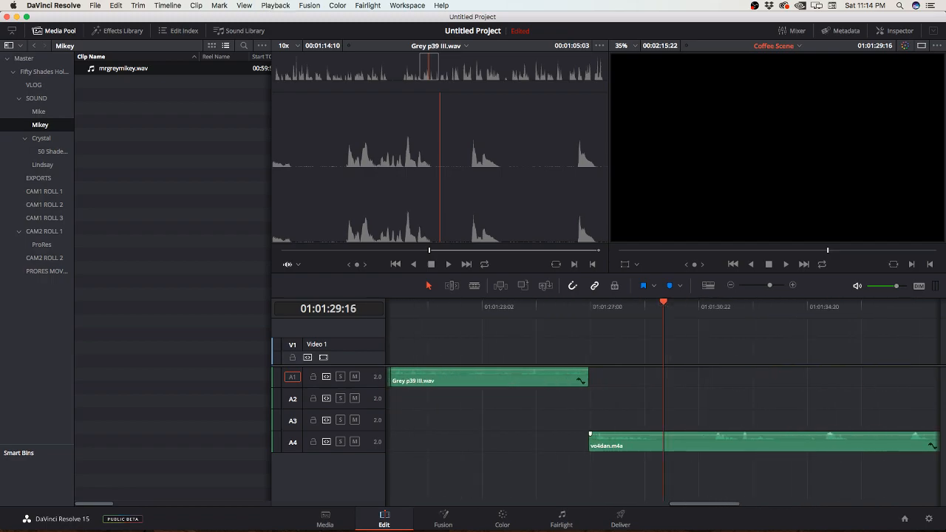
pyautogui.click(664, 444)
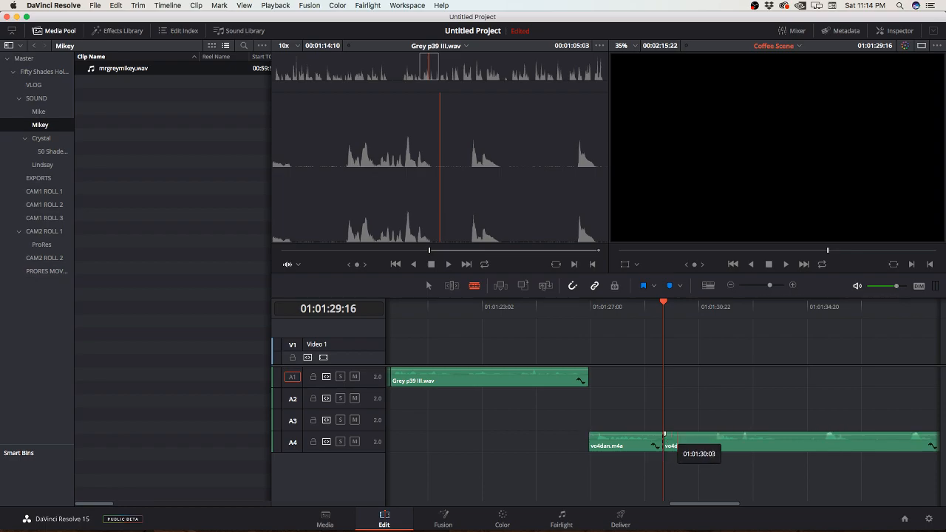
# Step: Move the remaining piece of vo4dan.m4a later along track A4 to start at about 01:01:36
pyautogui.hscroll(5, 666, 443)
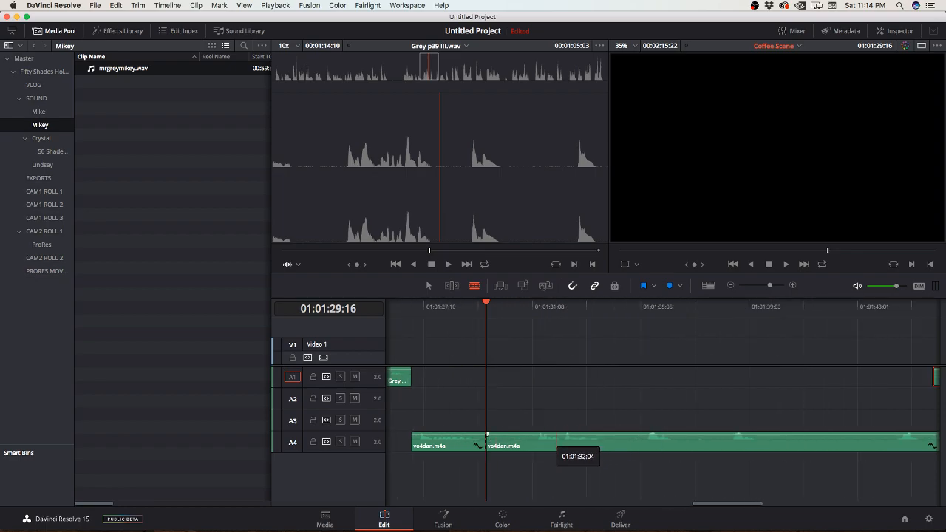
pyautogui.press('a')
pyautogui.moveTo(558, 444); pyautogui.dragTo(752, 445)
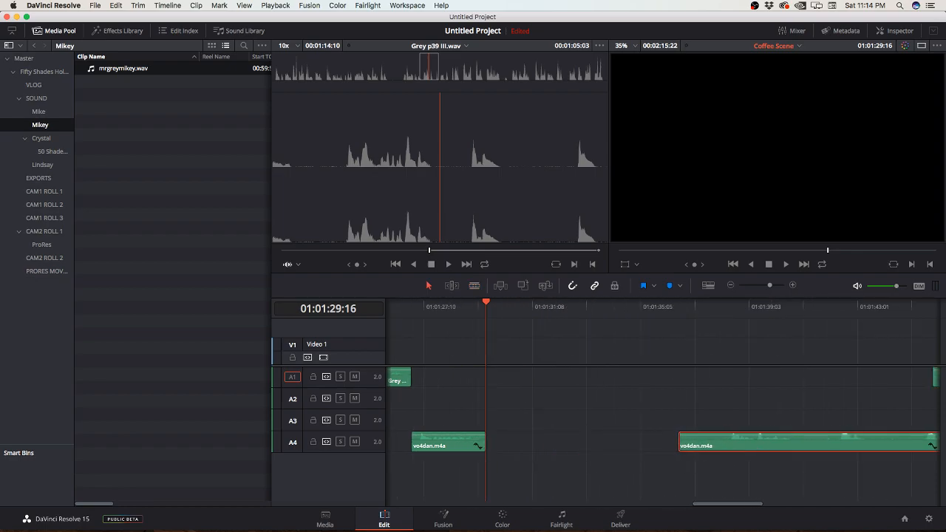
# Step: Move the last Grey p39 III.wav piece back to start at about 01:01:29:16 and play from there to 01:01:31:19
pyautogui.hscroll(3, 752, 445)
pyautogui.moveTo(875, 380); pyautogui.dragTo(436, 378)
pyautogui.press('space')
pyautogui.press('space')
pyautogui.press('Right')
pyautogui.press('Right')
pyautogui.press('Right')
pyautogui.press('Right')
pyautogui.press('Left')
pyautogui.press('Left')
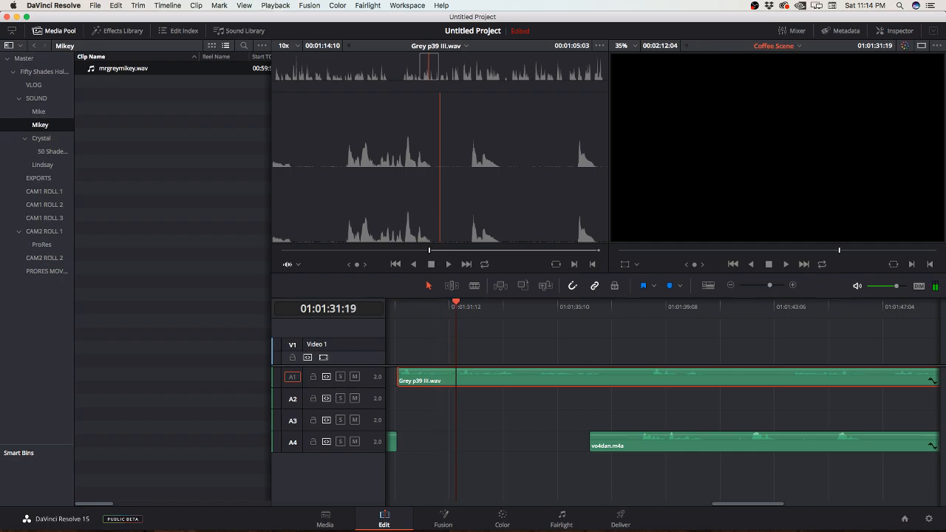
# Step: Ripple-trim about two seconds off the opening of the Grey p39 III.wav piece starting at 01:01:29:16
pyautogui.moveTo(400, 378); pyautogui.dragTo(457, 378)
pyautogui.press('space')
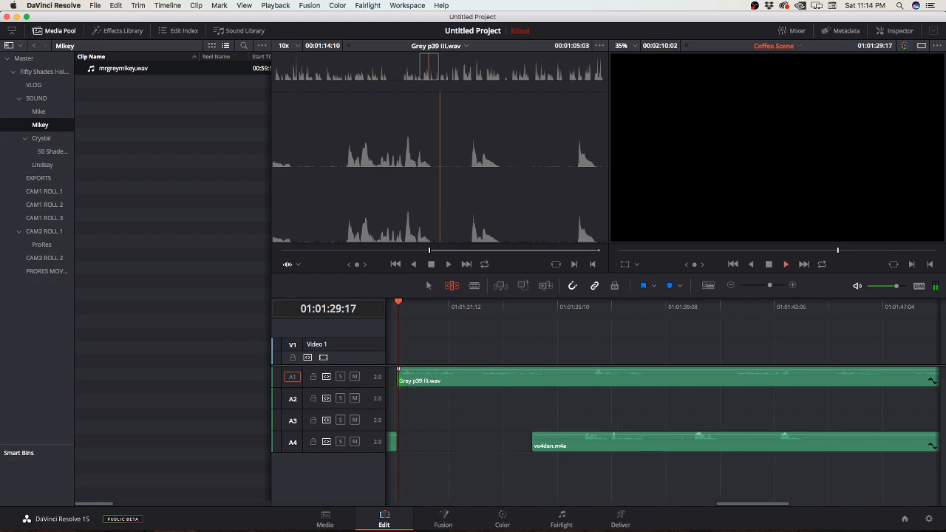
pyautogui.press('space')
pyautogui.press('space')
pyautogui.press('a')
pyautogui.press('space')
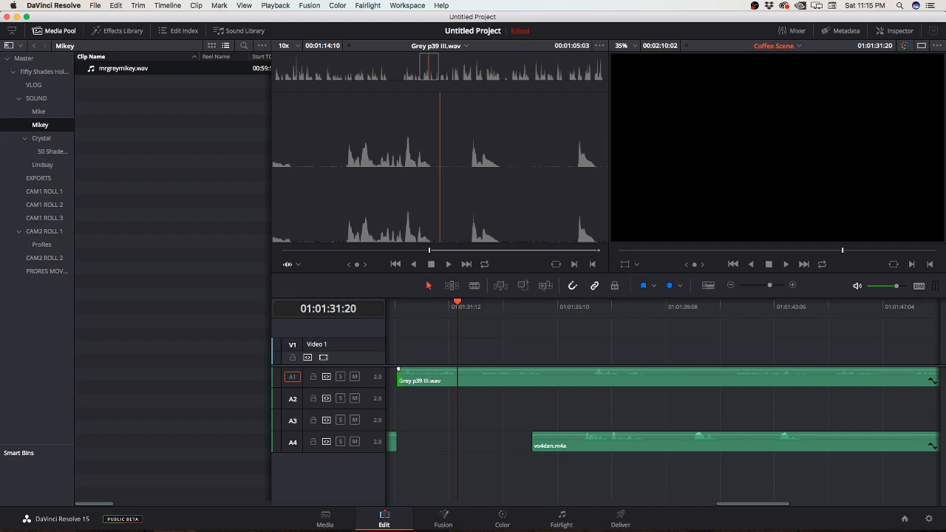
# Step: Play on, split the last Grey p39 III.wav piece at 01:01:35:02 and slide vo4dan.m4a on track A4 to start there
pyautogui.press('space')
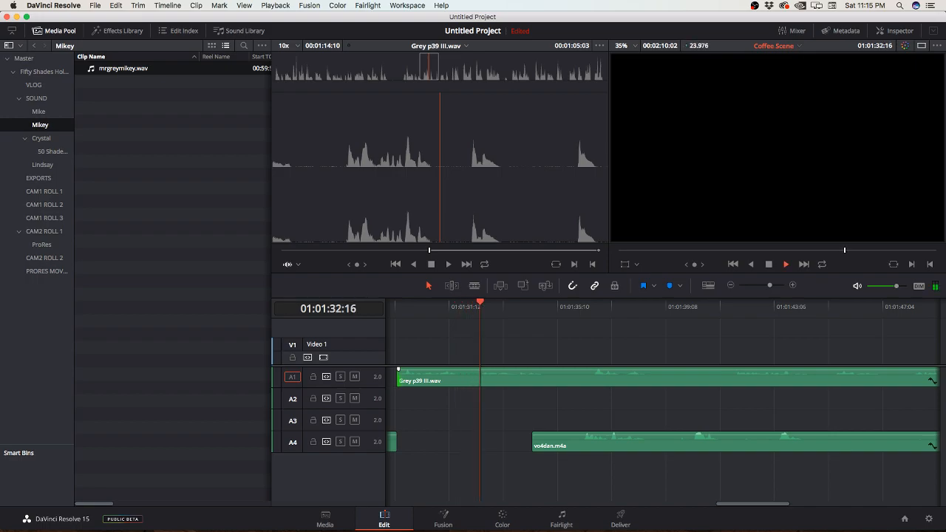
pyautogui.press('space')
pyautogui.press('b')
pyautogui.click(547, 378)
pyautogui.press('a')
pyautogui.moveTo(533, 440)
pyautogui.mouseDown()
pyautogui.moveTo(583, 440)
pyautogui.moveTo(549, 440)
pyautogui.mouseUp()
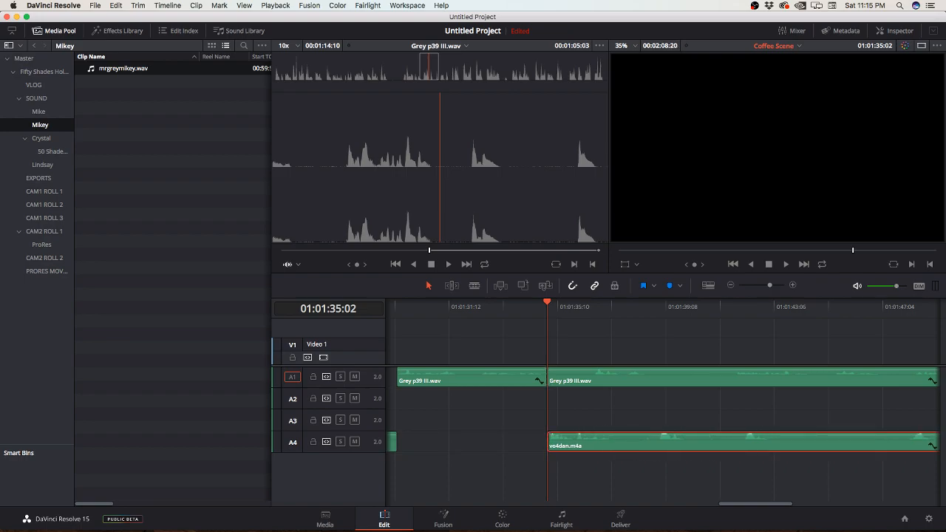
# Step: Play on and trim about four seconds off the opening of vo4dan.m4a, keeping its start at 01:01:35:02
pyautogui.press('space')
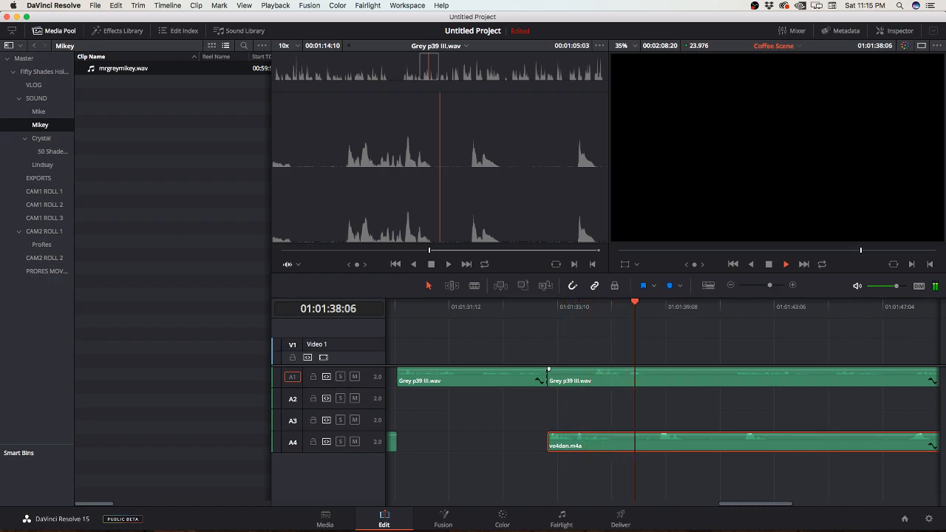
pyautogui.press('space')
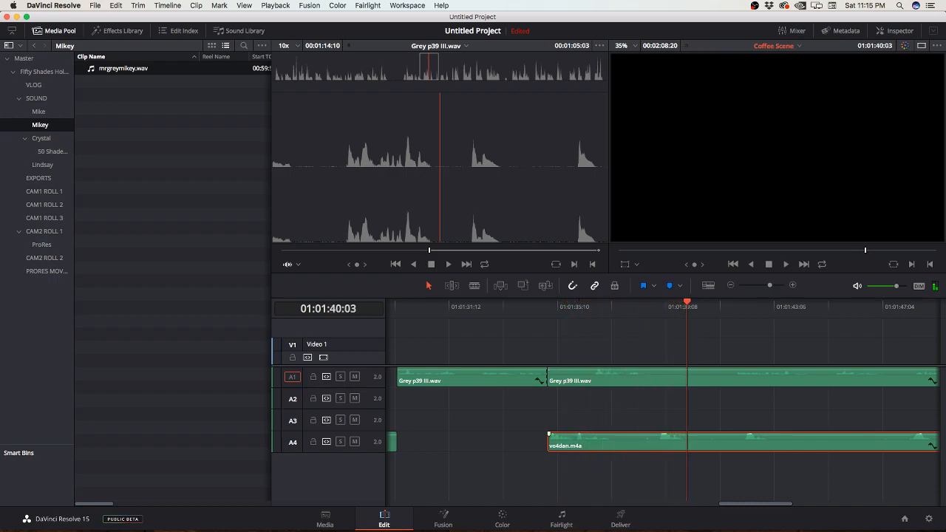
pyautogui.moveTo(548, 442)
pyautogui.mouseDown()
pyautogui.moveTo(658, 441)
pyautogui.moveTo(549, 441)
pyautogui.mouseUp()
pyautogui.click(597, 307)
pyautogui.press('space')
pyautogui.press('space')
# Step: Shift the last Grey p39 III.wav piece to start at about 01:01:36:08 and play on to 01:01:37:03
pyautogui.moveTo(548, 377); pyautogui.dragTo(627, 377)
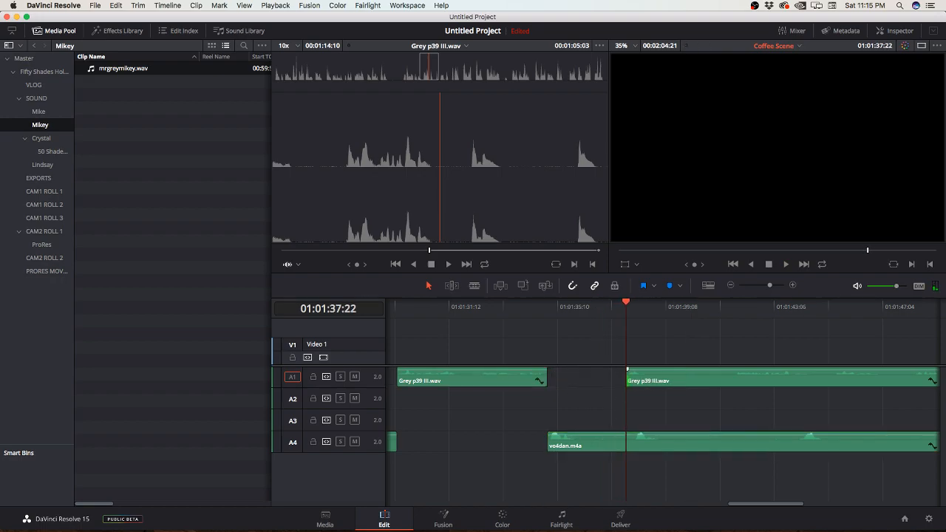
pyautogui.press('Up')
pyautogui.press('space')
pyautogui.press('space')
pyautogui.moveTo(627, 377); pyautogui.dragTo(582, 377)
pyautogui.press('space')
pyautogui.press('space')
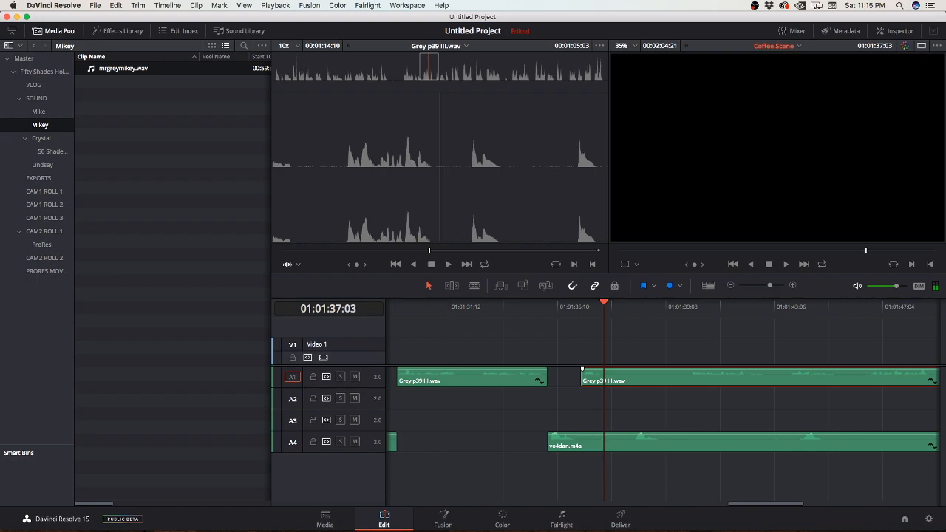
# Step: Split the last Grey p39 III.wav piece at 01:01:37:03 and vo4dan.m4a where that narration piece begins
pyautogui.press('b')
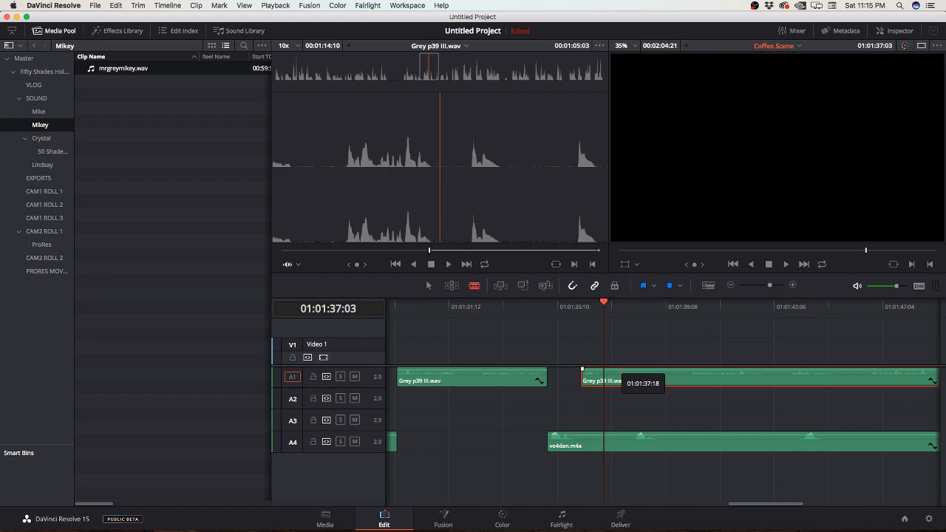
pyautogui.click(605, 379)
pyautogui.click(582, 443)
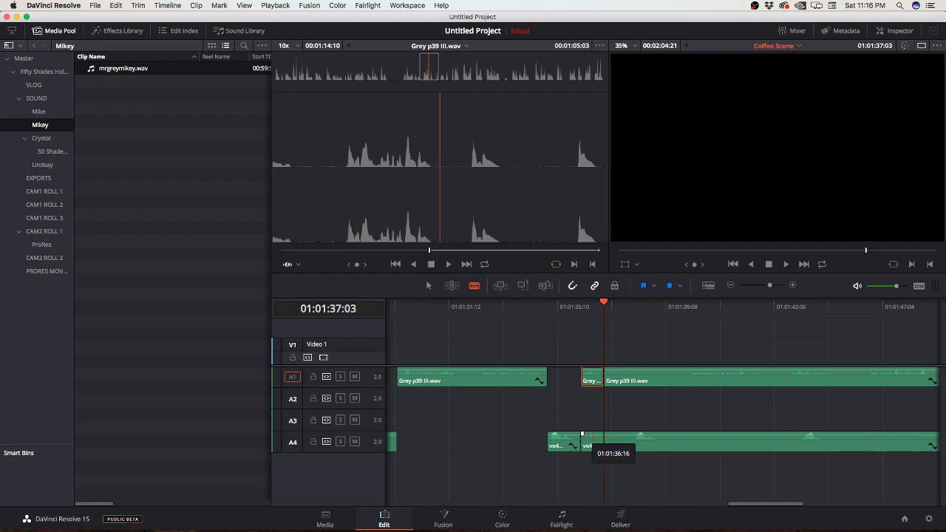
# Step: Move the remaining piece of vo4dan.m4a later along track A4 to start at about 01:01:42
pyautogui.press('a')
pyautogui.moveTo(582, 443); pyautogui.dragTo(740, 440)
pyautogui.moveTo(606, 374)
pyautogui.mouseDown()
pyautogui.moveTo(691, 373)
pyautogui.moveTo(606, 373)
pyautogui.mouseUp()
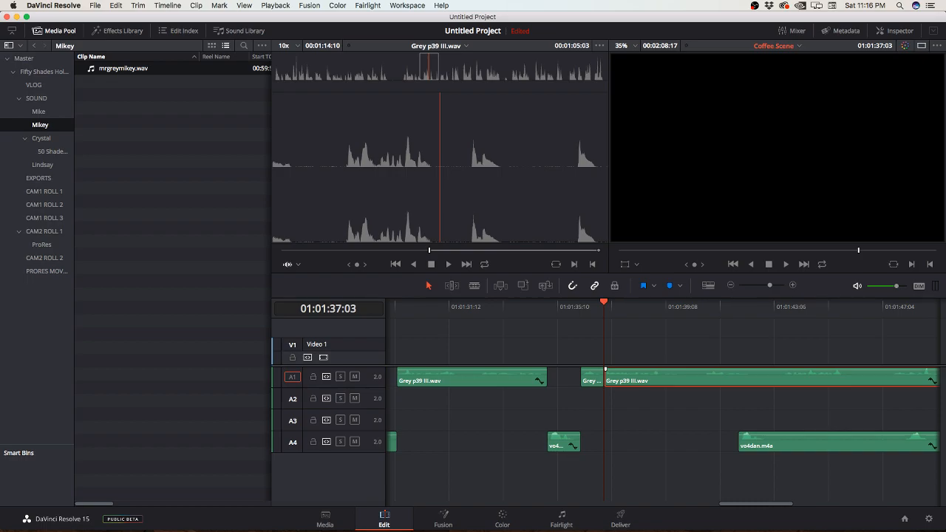
# Step: Play on, split the last Grey p39 III.wav piece at 01:01:39:23 and ripple-trim about 17 frames off the remainder's opening
pyautogui.press('space')
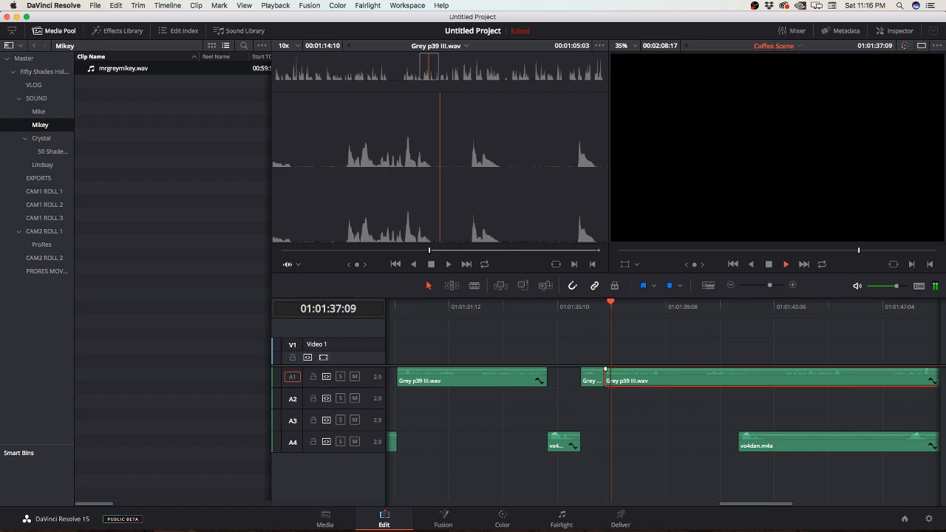
pyautogui.press('space')
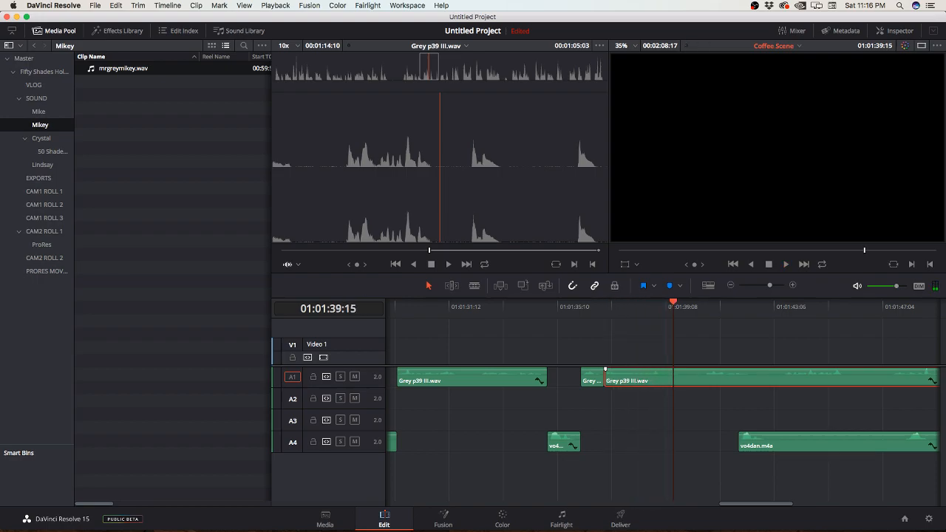
pyautogui.hscroll(3, 663, 403)
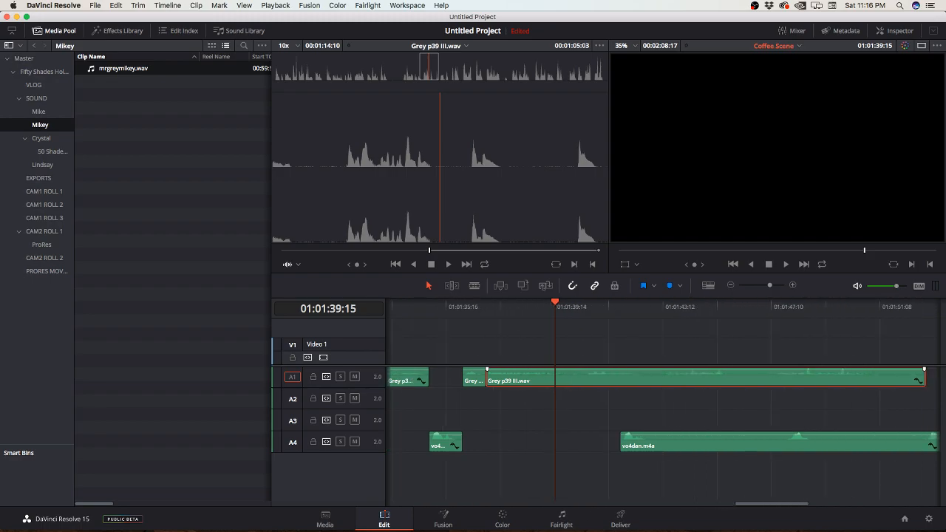
pyautogui.click(542, 306)
pyautogui.press('space')
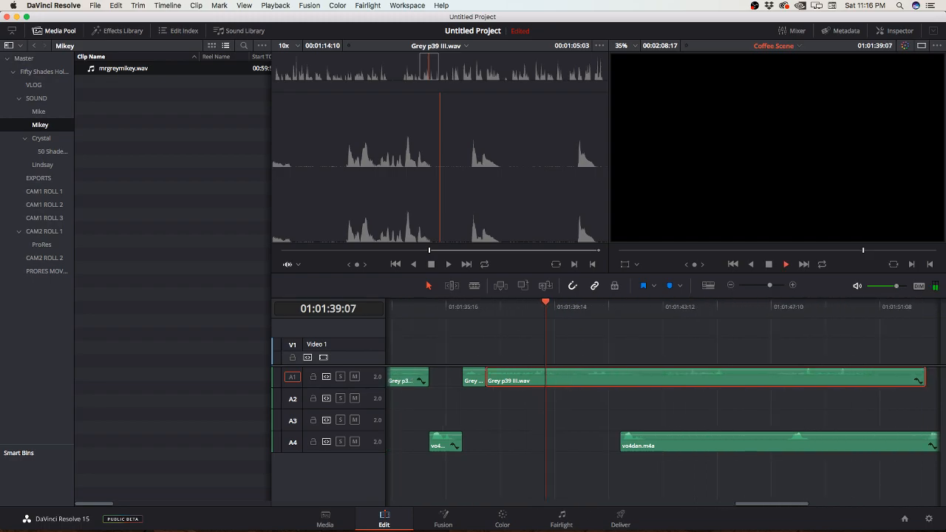
pyautogui.press('space')
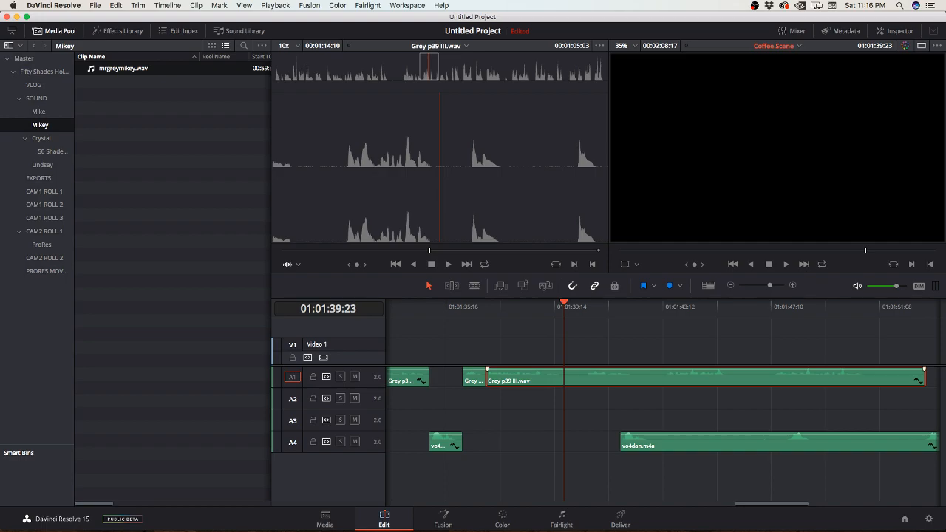
pyautogui.press('b')
pyautogui.click(566, 381)
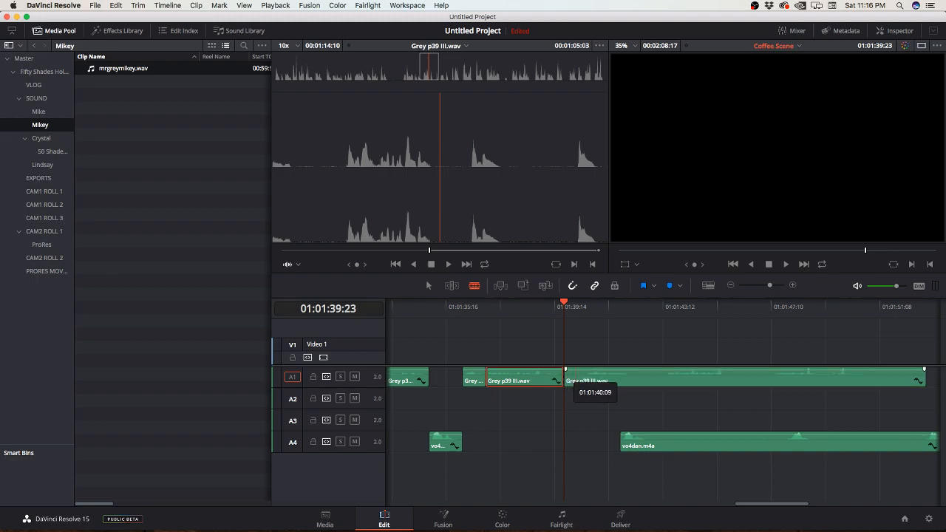
pyautogui.press('t')
pyautogui.moveTo(564, 379)
pyautogui.mouseDown()
pyautogui.moveTo(549, 379)
pyautogui.moveTo(570, 379)
pyautogui.mouseUp()
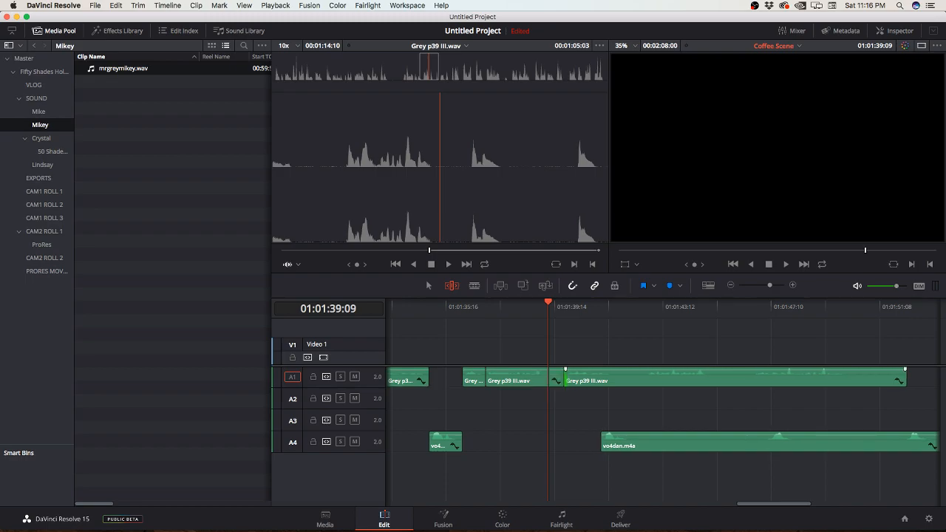
# Step: Split the last Grey p39 III.wav piece at about 01:01:41:21 and ripple-trim about one second off the remainder's opening
pyautogui.press('b')
pyautogui.click(619, 378)
pyautogui.press('t')
pyautogui.moveTo(619, 379)
pyautogui.mouseDown()
pyautogui.moveTo(649, 378)
pyautogui.moveTo(624, 379)
pyautogui.mouseUp()
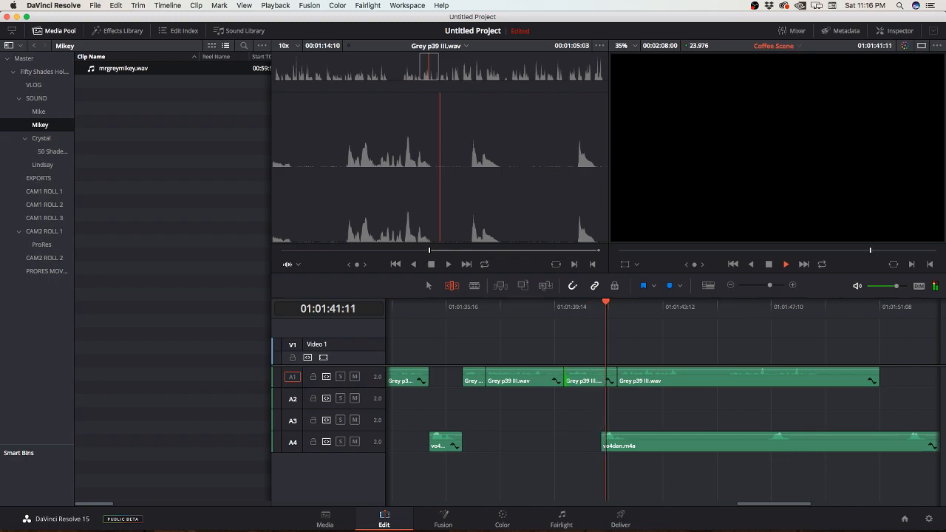
# Step: Move vo4dan.m4a to start at about 01:01:44:14 and split the last Grey p39 III.wav piece at 01:01:44:05
pyautogui.click(603, 442)
pyautogui.moveTo(605, 443); pyautogui.dragTo(695, 443)
pyautogui.press('space')
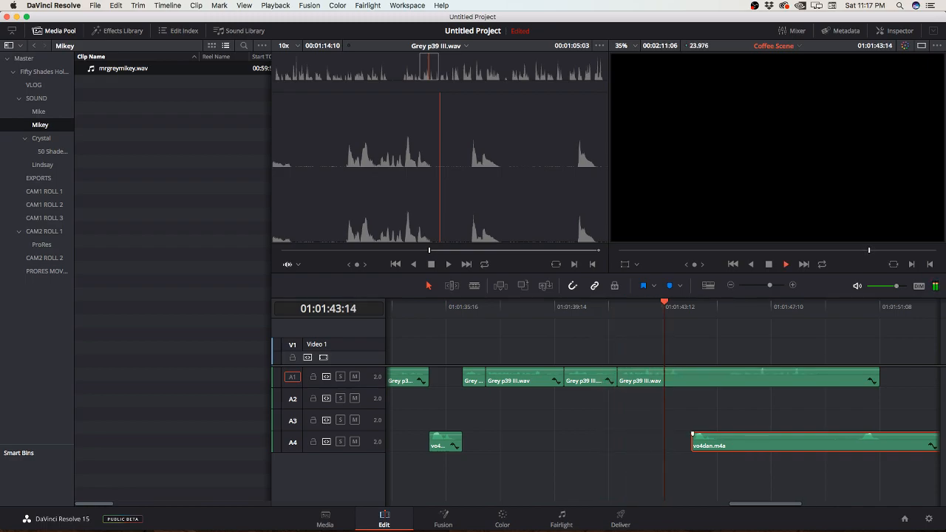
pyautogui.press('space')
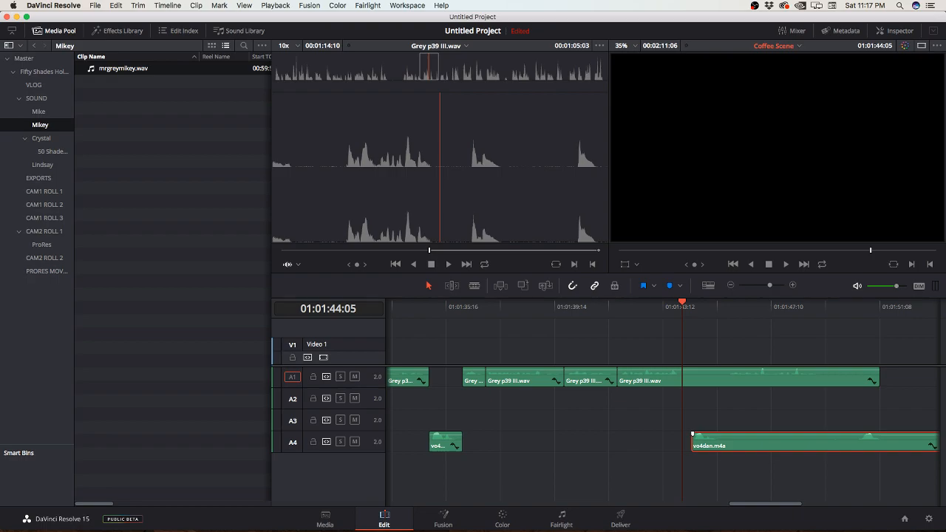
pyautogui.click(747, 378)
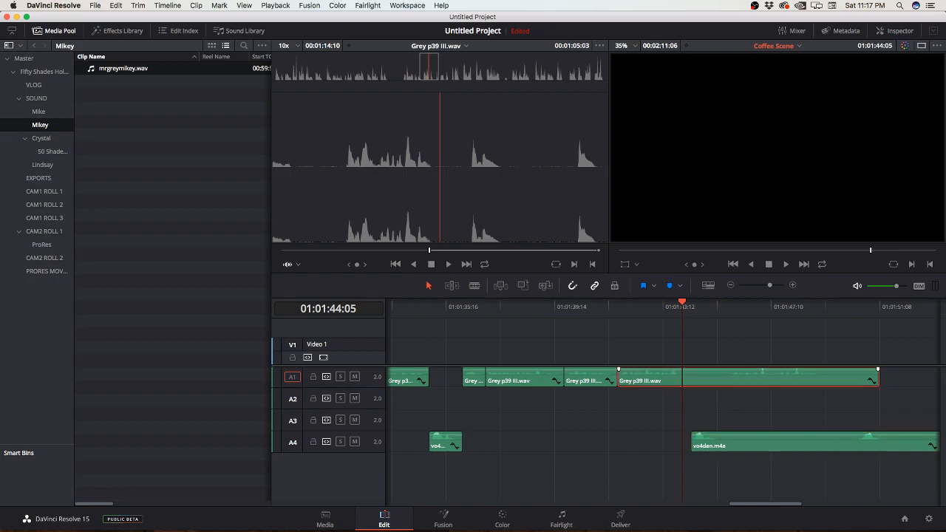
pyautogui.press('b')
pyautogui.click(682, 378)
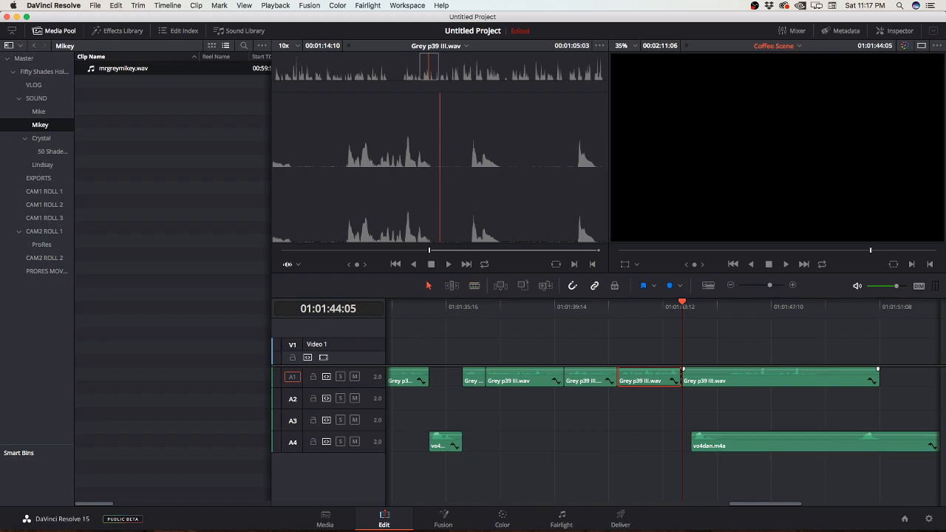
# Step: Trim the opening of the last Grey p39 III.wav piece to about 01:01:45:18 and slide vo4dan.m4a to start at 01:01:44:05
pyautogui.moveTo(683, 377); pyautogui.dragTo(724, 377)
pyautogui.moveTo(767, 442); pyautogui.dragTo(758, 442)
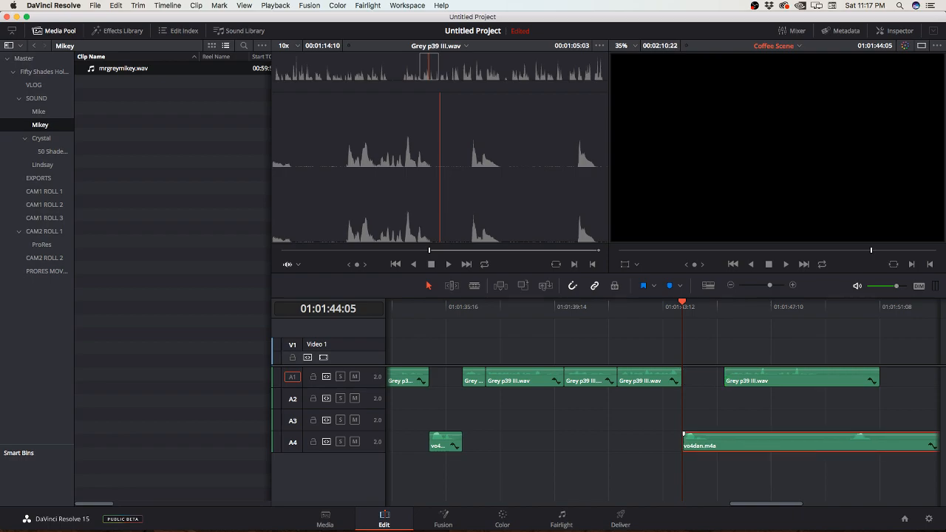
pyautogui.press('space')
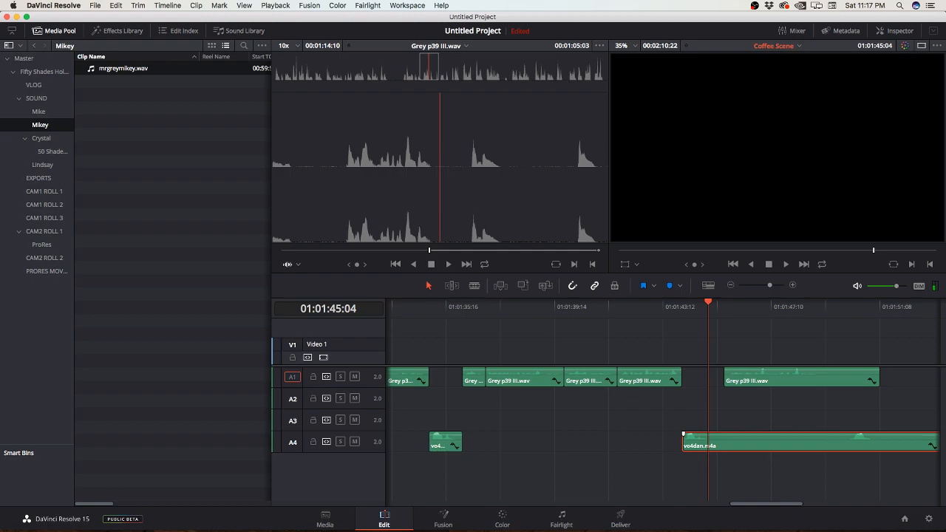
# Step: Trim about six seconds off the opening of vo4dan.m4a and move the rest back to start at 01:01:44:05
pyautogui.moveTo(684, 443); pyautogui.dragTo(845, 443)
pyautogui.click(617, 307)
pyautogui.press('space')
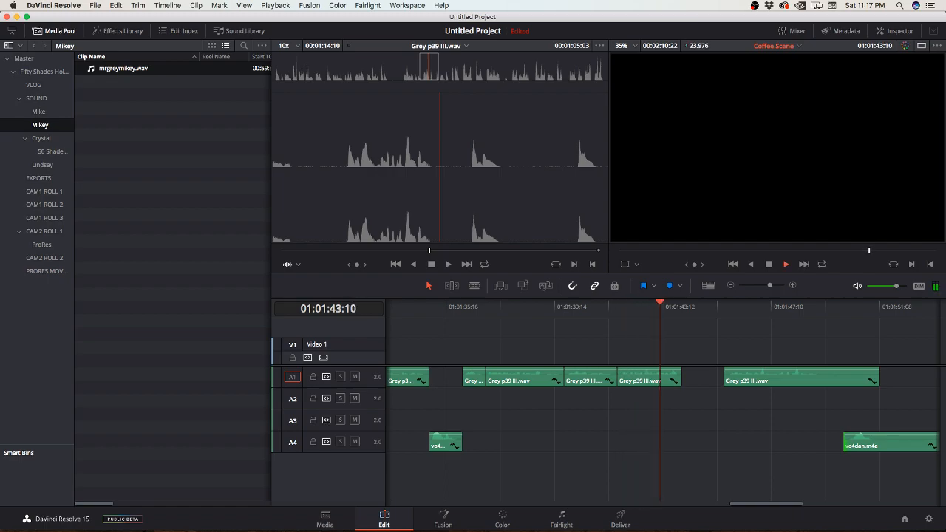
pyautogui.press('space')
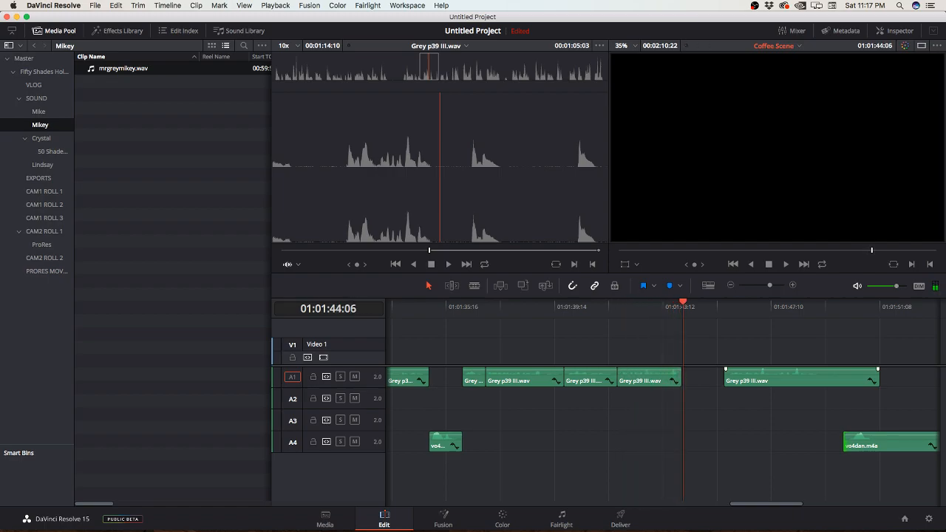
pyautogui.moveTo(844, 443); pyautogui.dragTo(682, 443)
# Step: Play vo4dan.m4a from 01:01:44:05 and split it at 01:01:45:03
pyautogui.press('space')
pyautogui.press('space')
pyautogui.press('/')
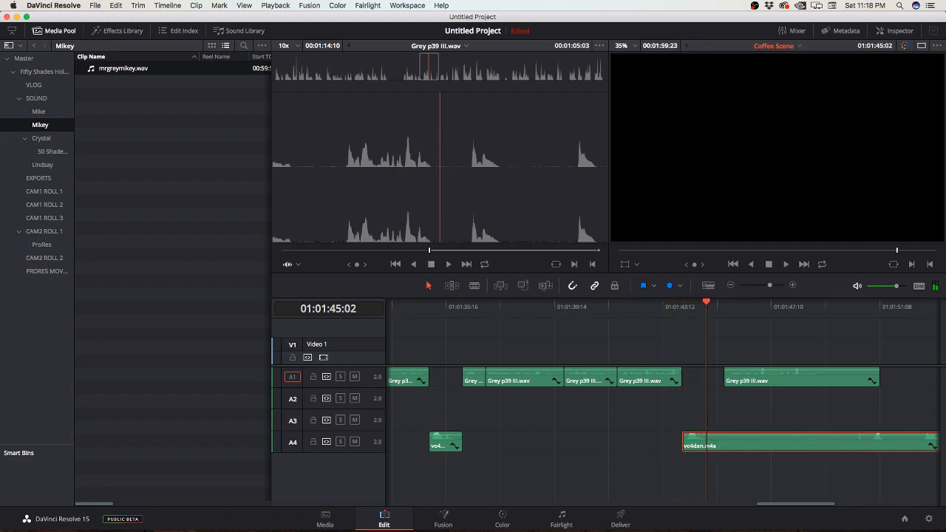
pyautogui.press('b')
pyautogui.click(709, 442)
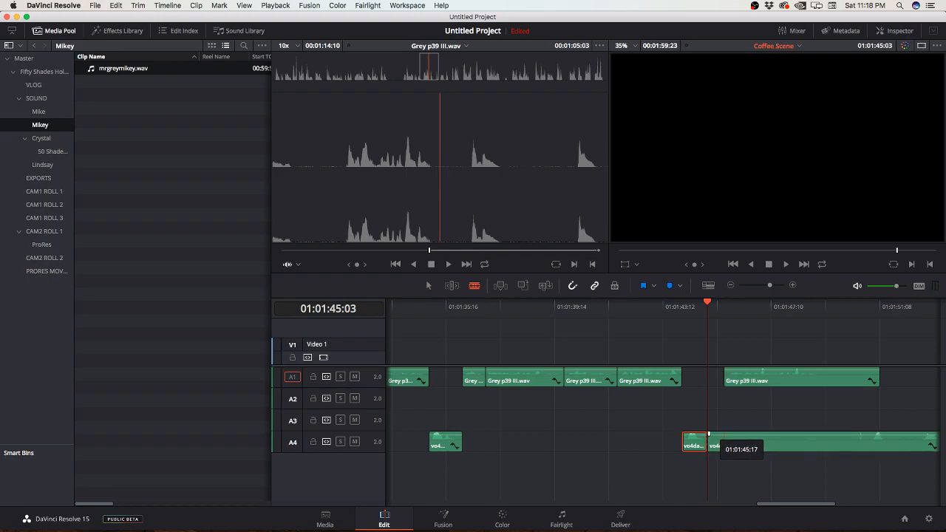
# Step: Shorten the last Grey p39 III.wav piece and start it at 01:01:45:03, and delete the leftover part of vo4dan.m4a
pyautogui.press('a')
pyautogui.hscroll(5, 699, 442)
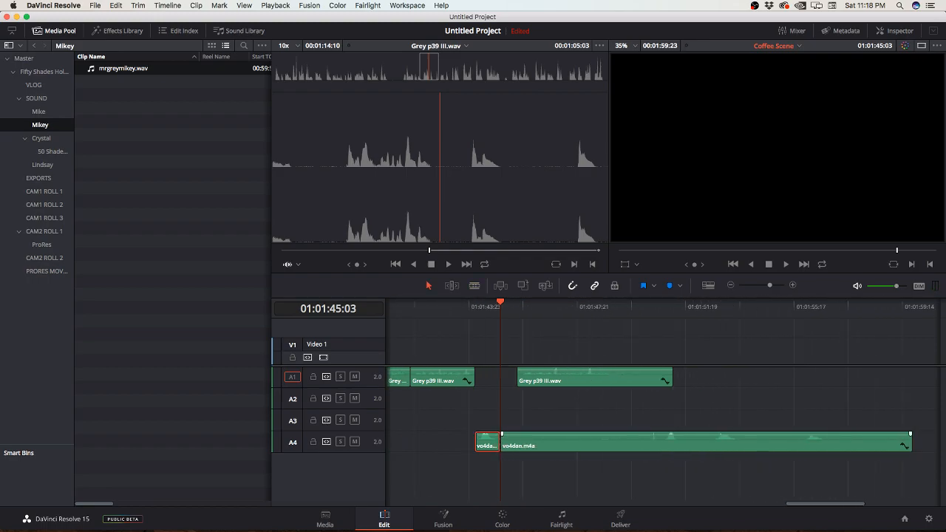
pyautogui.moveTo(556, 443); pyautogui.dragTo(744, 442)
pyautogui.moveTo(622, 379); pyautogui.dragTo(596, 377)
pyautogui.click(739, 443)
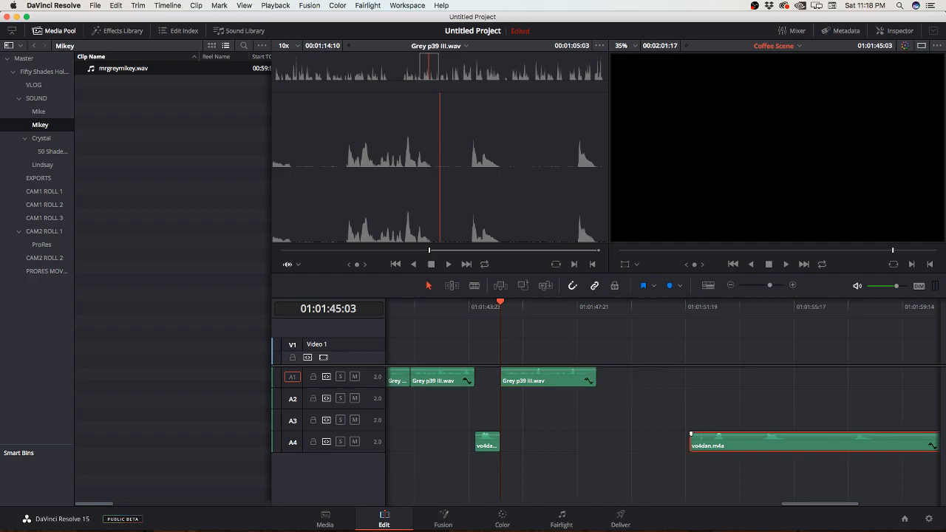
pyautogui.press('Delete')
# Step: Play through to the end of the last narration piece and bring the whole Coffee Scene timeline into view
pyautogui.press('space')
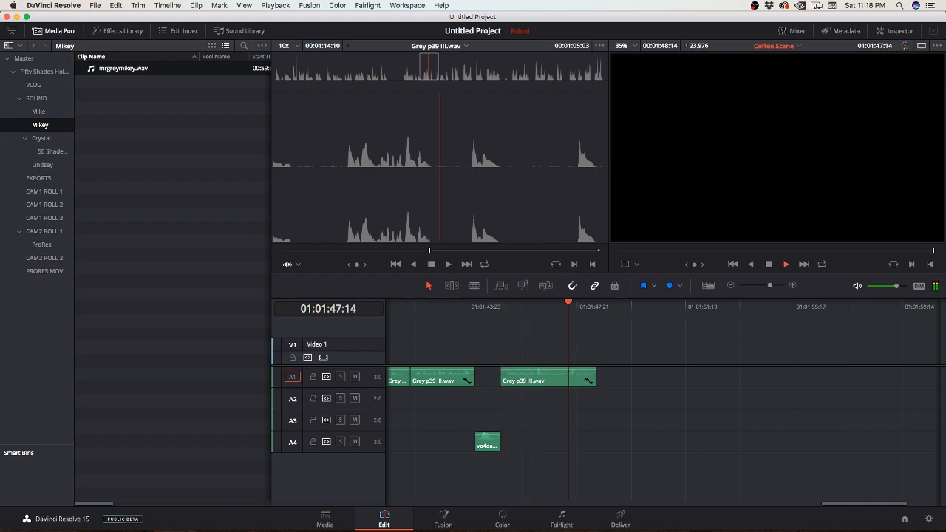
pyautogui.press('super+minus')
pyautogui.press('super+minus')
pyautogui.press('super+minus')
pyautogui.press('super+minus')
pyautogui.press('super+minus')
pyautogui.press('super+minus')
pyautogui.press('super+minus')
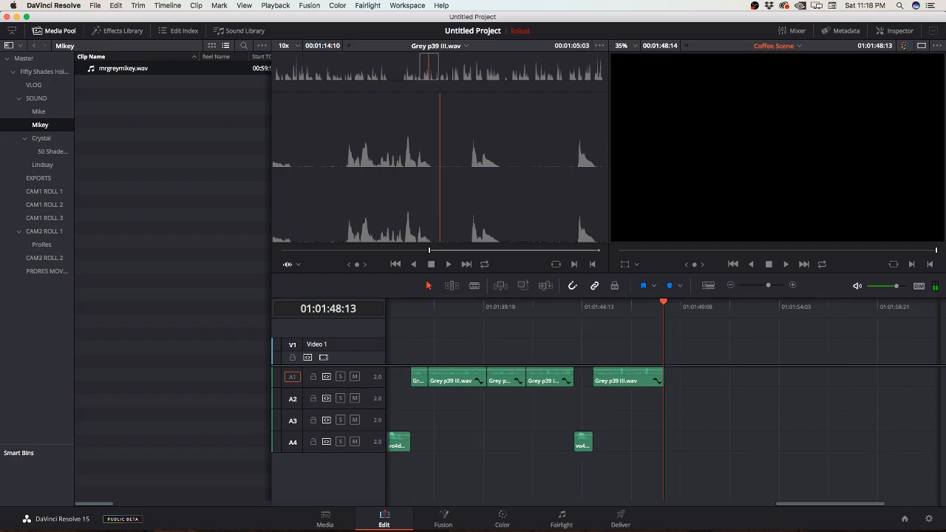
pyautogui.hscroll(-5, 663, 407)
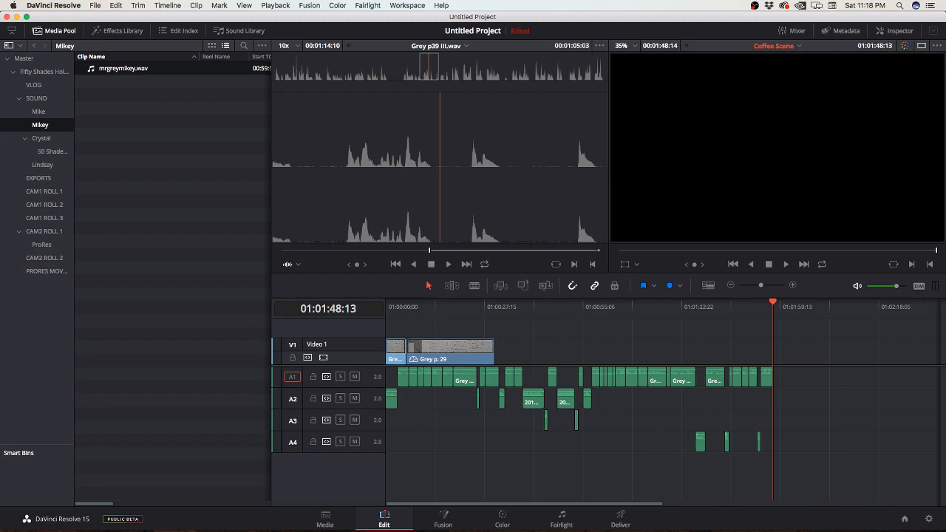
# Step: Play back the opening of the Coffee Scene timeline from about 01:00:03:08 to 01:00:29:10 to review the narration against the book page footage
pyautogui.click(397, 307)
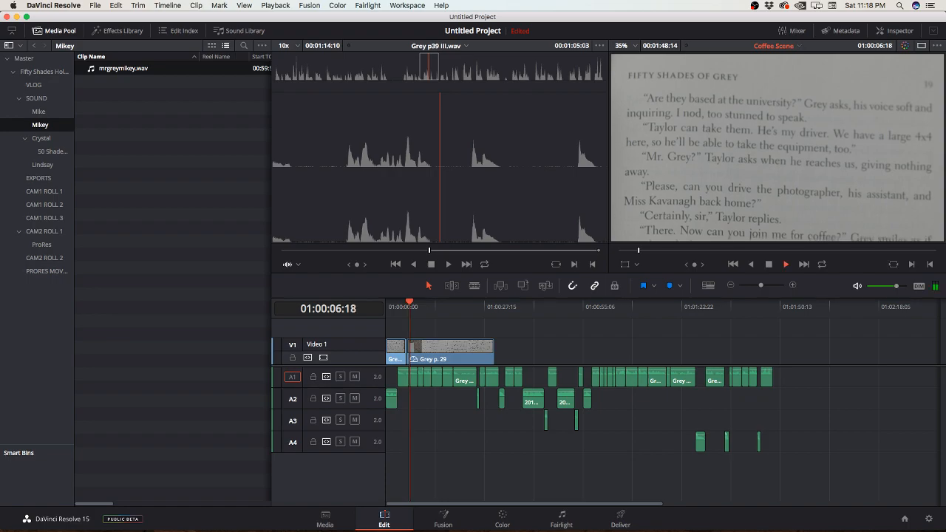
pyautogui.press('space')
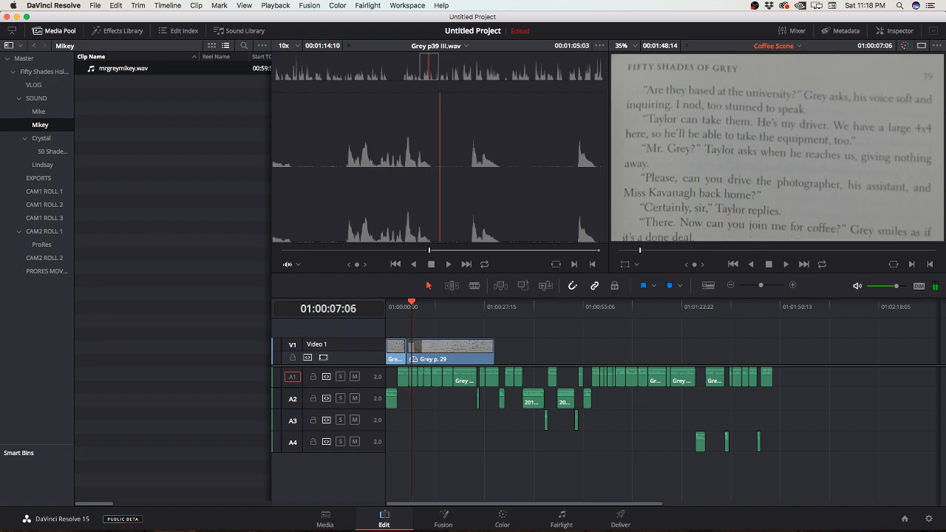
pyautogui.press('super+equal')
pyautogui.press('super+equal')
pyautogui.press('super+equal')
pyautogui.press('space')
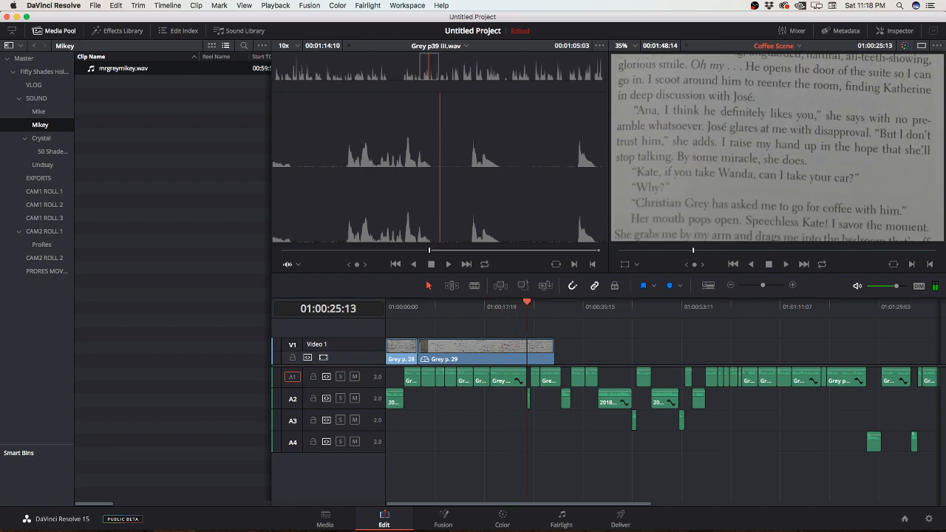
pyautogui.press('space')
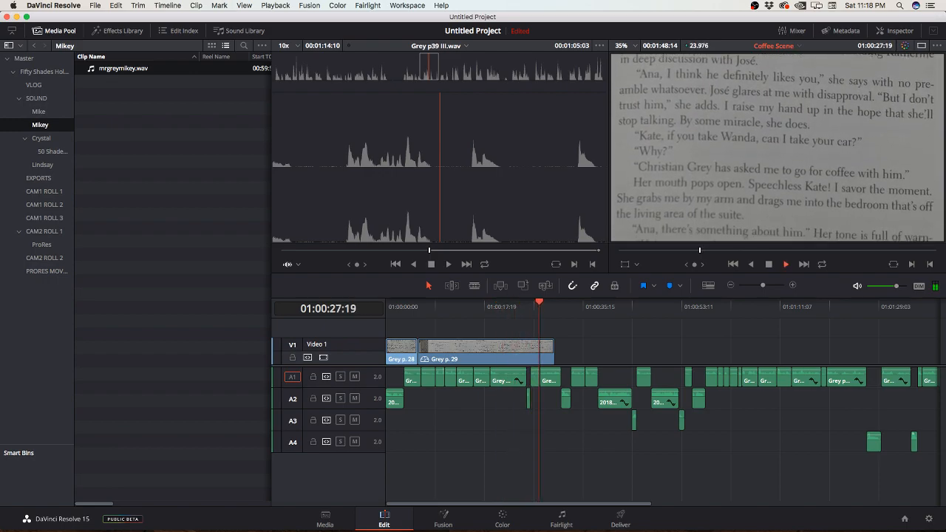
pyautogui.press('space')
# Step: Move the Grey p. 28 and Grey p. 29 video clips together along Video 1 to start at about 01:00:26
pyautogui.moveTo(418, 333); pyautogui.dragTo(584, 349)
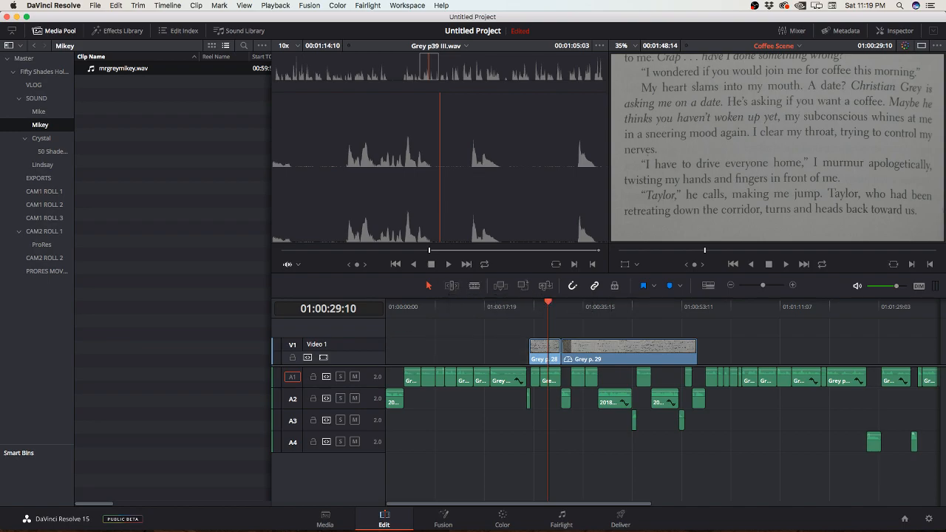
pyautogui.moveTo(531, 341); pyautogui.dragTo(458, 342)
pyautogui.press('super+z')
# Step: Try changing the speed of the Grey p. 28 clip to 125 percent
pyautogui.click(540, 306)
pyautogui.click(526, 350)
pyautogui.rightClick(545, 352)
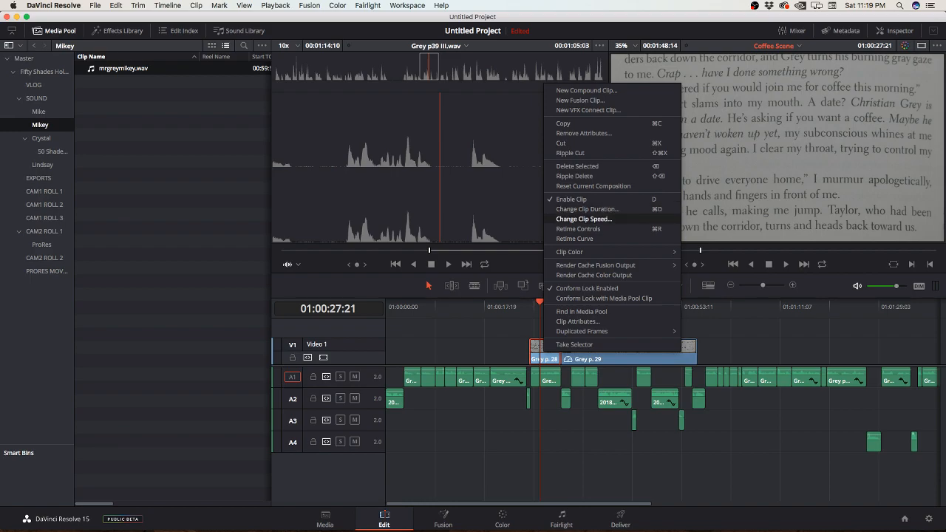
pyautogui.click(584, 218)
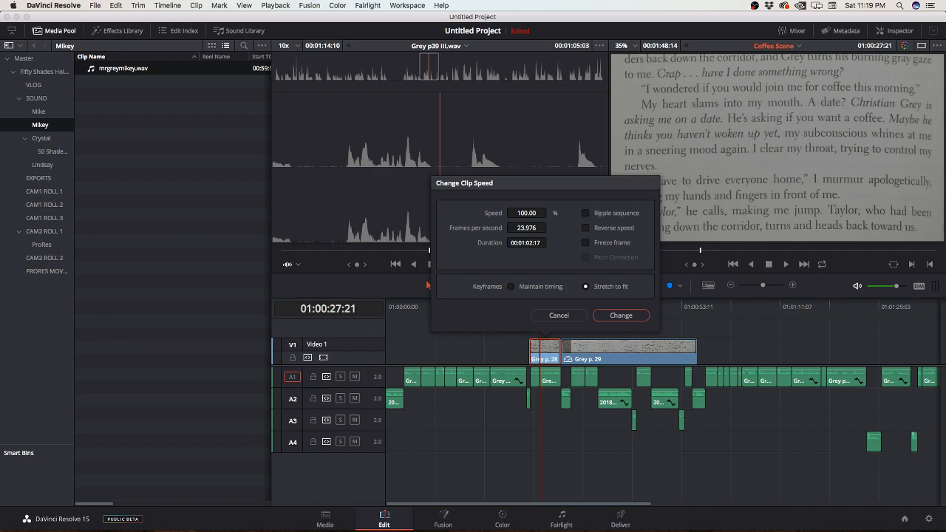
pyautogui.moveTo(526, 213)
pyautogui.mouseDown()
pyautogui.moveTo(516, 213)
pyautogui.moveTo(544, 213)
pyautogui.mouseUp()
pyautogui.click(621, 315)
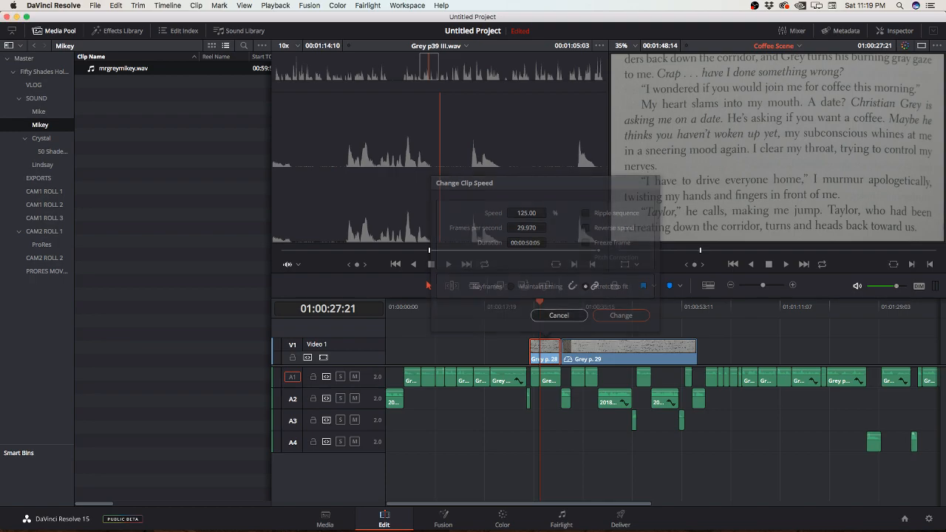
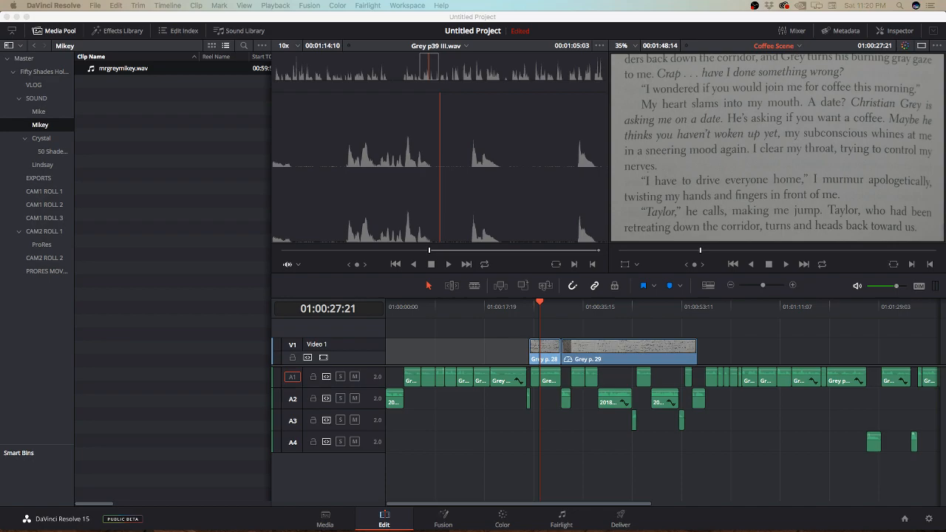
pyautogui.press('F12')
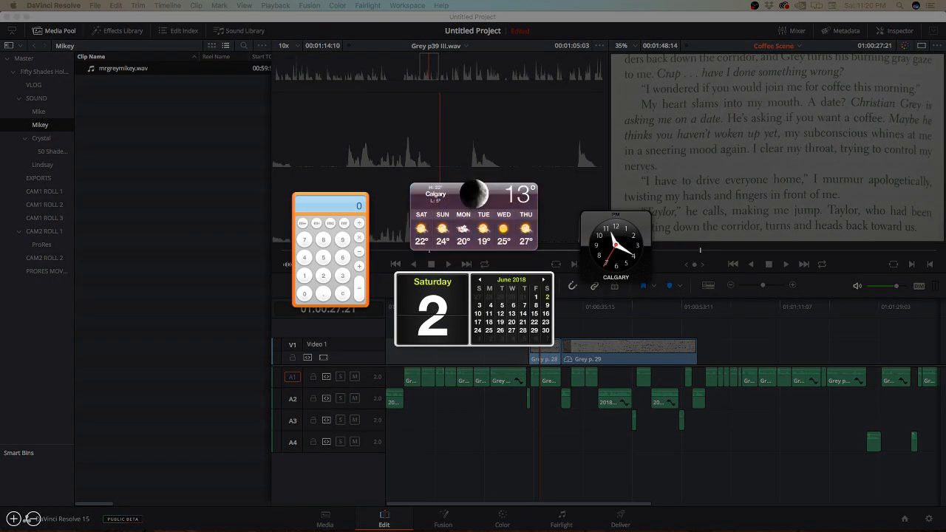
pyautogui.press('F12')
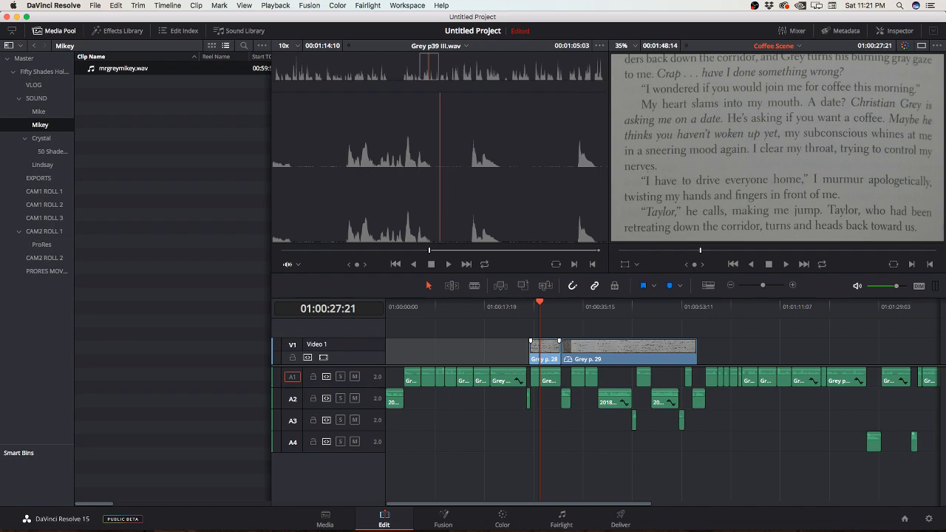
pyautogui.rightClick(545, 349)
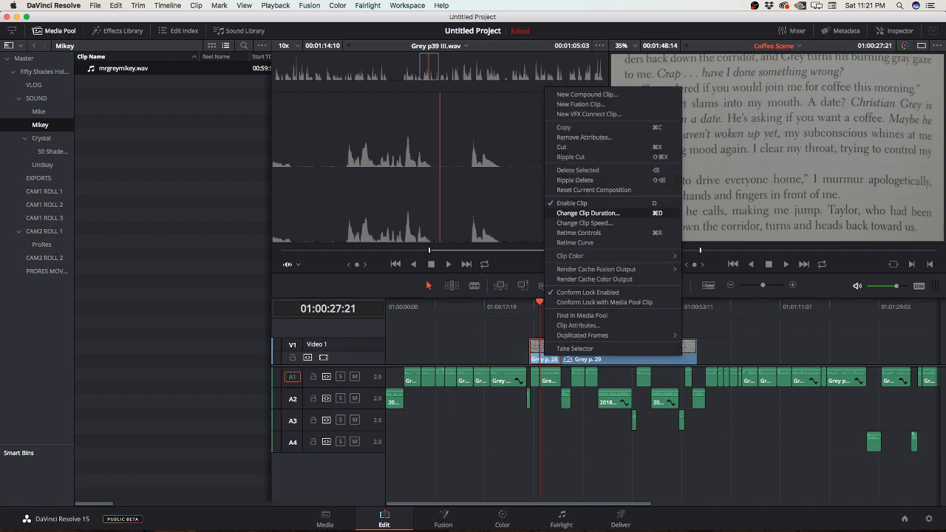
pyautogui.click(587, 213)
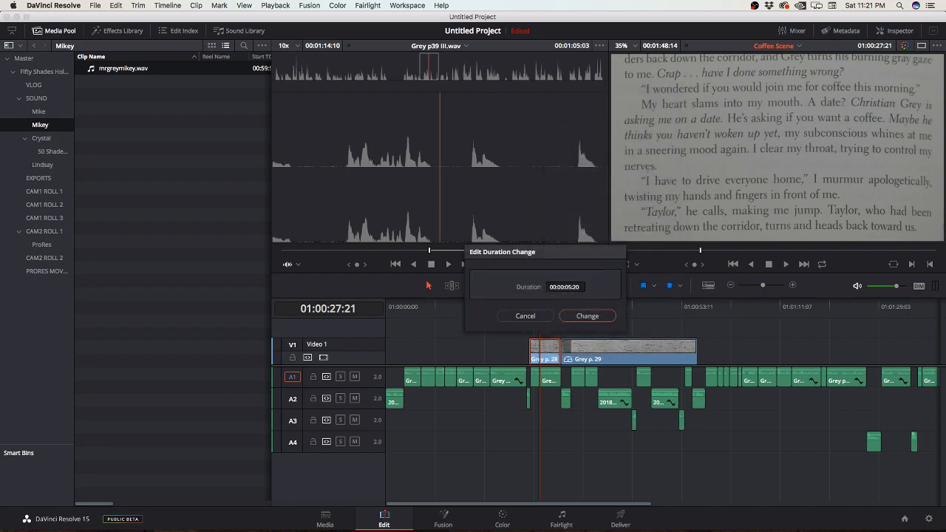
pyautogui.click(525, 316)
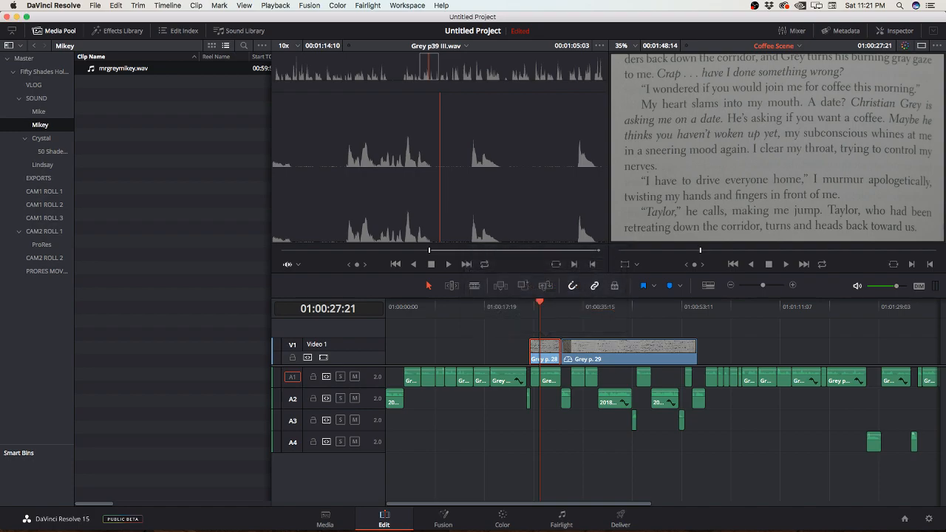
# Step: Try setting the Grey p. 28 clip's duration to 26:05 with the playhead at 01:00:26:05, then undo the change
pyautogui.press('Up')
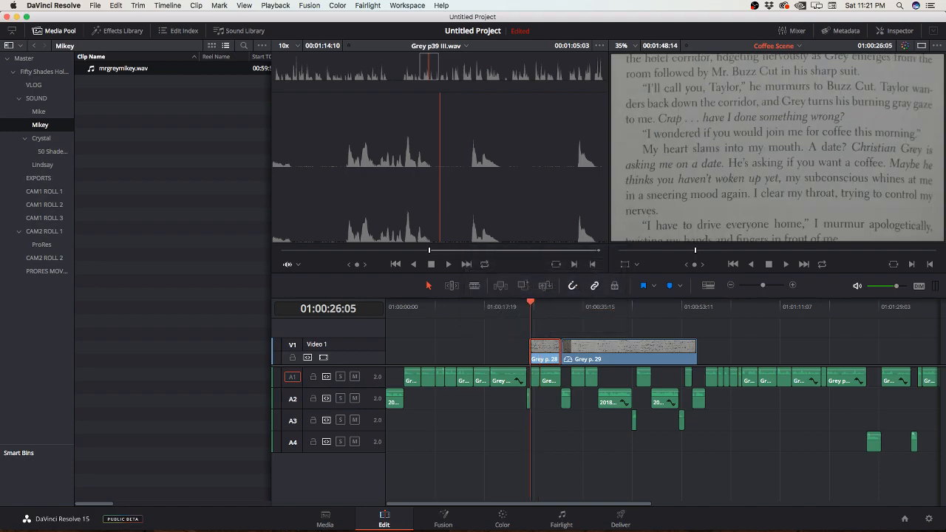
pyautogui.rightClick(546, 351)
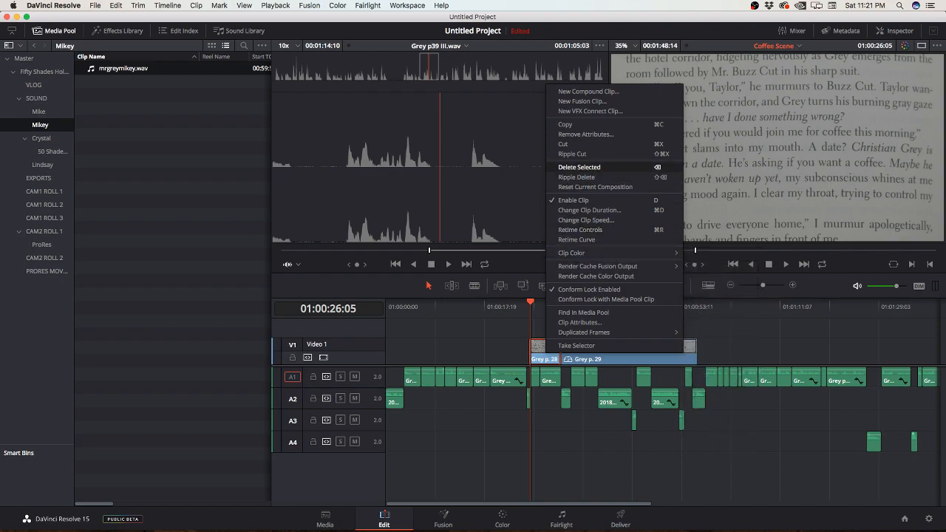
pyautogui.click(589, 210)
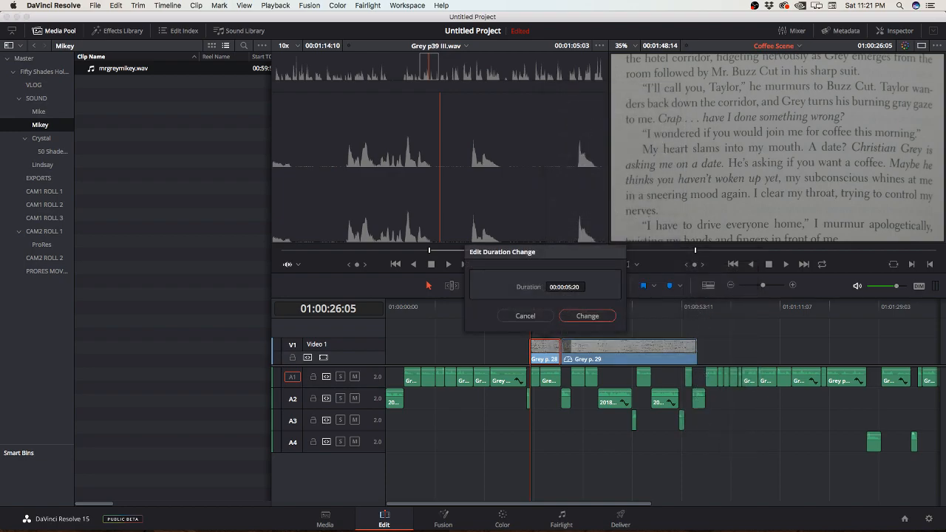
pyautogui.click(571, 287)
pyautogui.write('26:05')
pyautogui.press('Return')
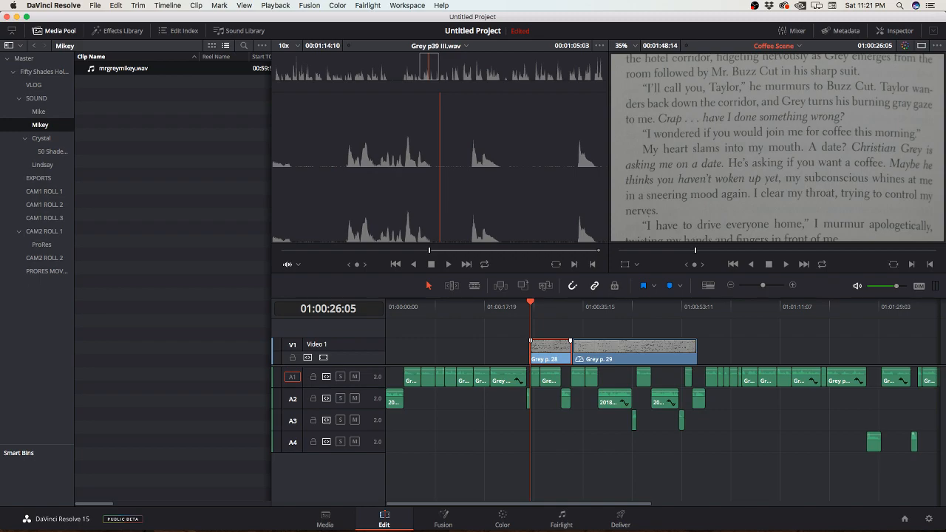
pyautogui.press('super+z')
# Step: Try shifting only the Grey p. 28 clip slightly earlier on Video 1, then undo that shift
pyautogui.moveTo(548, 349)
pyautogui.mouseDown()
pyautogui.moveTo(522, 349)
pyautogui.moveTo(539, 349)
pyautogui.mouseUp()
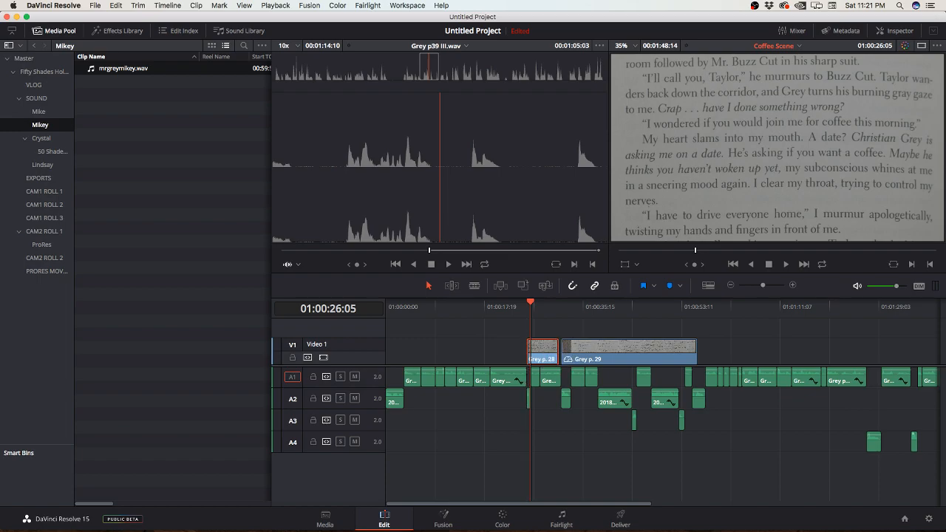
pyautogui.press('super+z')
pyautogui.press('super+z')
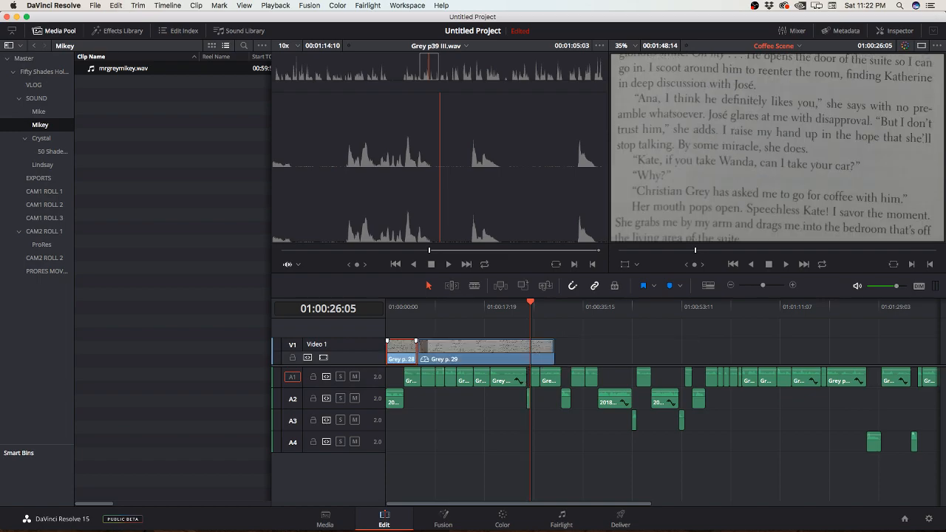
pyautogui.press('super+shift+z')
pyautogui.click(488, 351)
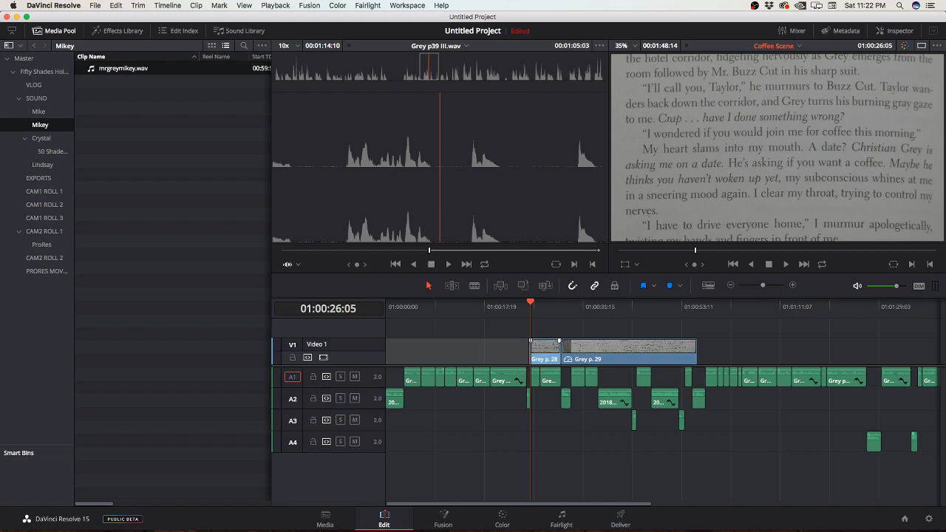
# Step: Move the Grey p. 28 clip alone to the very start of Video 1, leaving Grey p. 29 in place
pyautogui.press('Up')
pyautogui.press('Up')
pyautogui.press('Up')
pyautogui.press('Down')
pyautogui.press('Down')
pyautogui.press('Down')
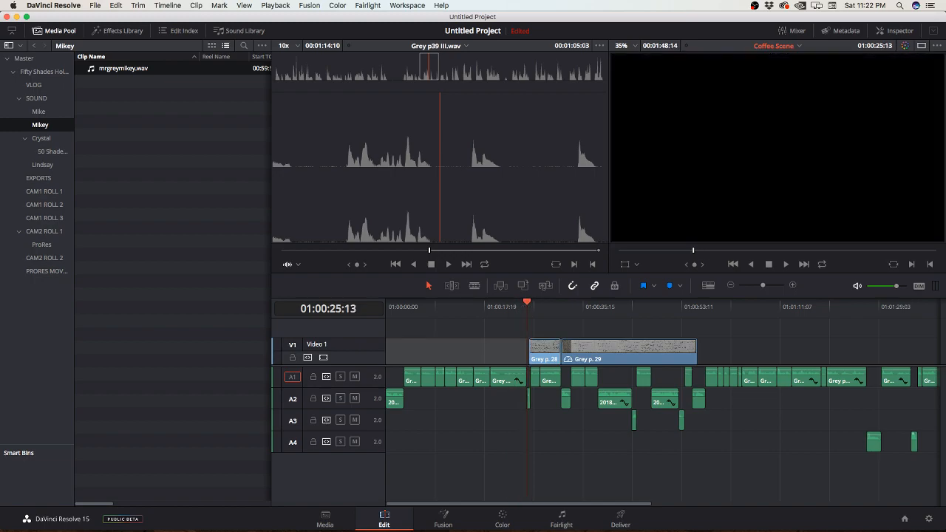
pyautogui.press('Up')
pyautogui.click(545, 352)
pyautogui.moveTo(545, 351); pyautogui.dragTo(402, 352)
# Step: Try a duration of 26:05 on the Grey p. 28 clip at the timeline start and undo the result
pyautogui.rightClick(407, 352)
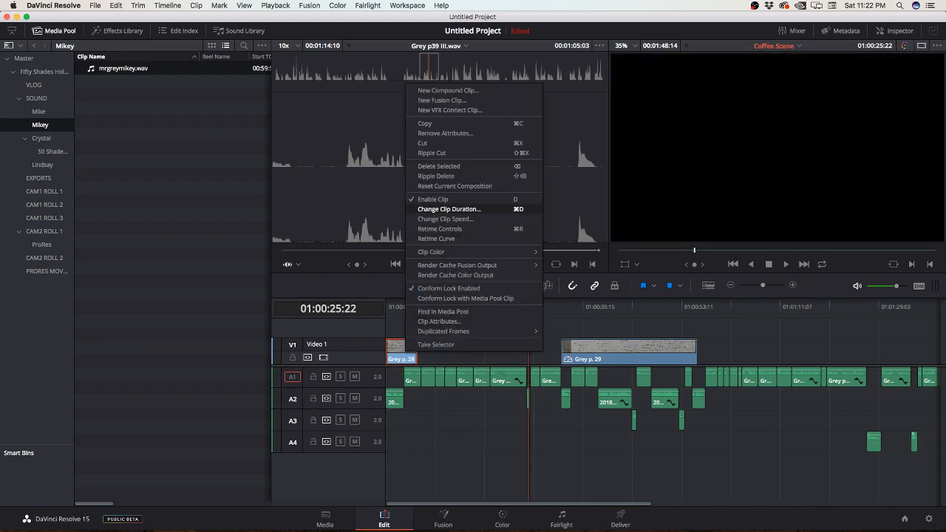
pyautogui.click(448, 209)
pyautogui.click(427, 287)
pyautogui.write('2:6')
pyautogui.press('Left')
pyautogui.press('Left')
pyautogui.press('Left')
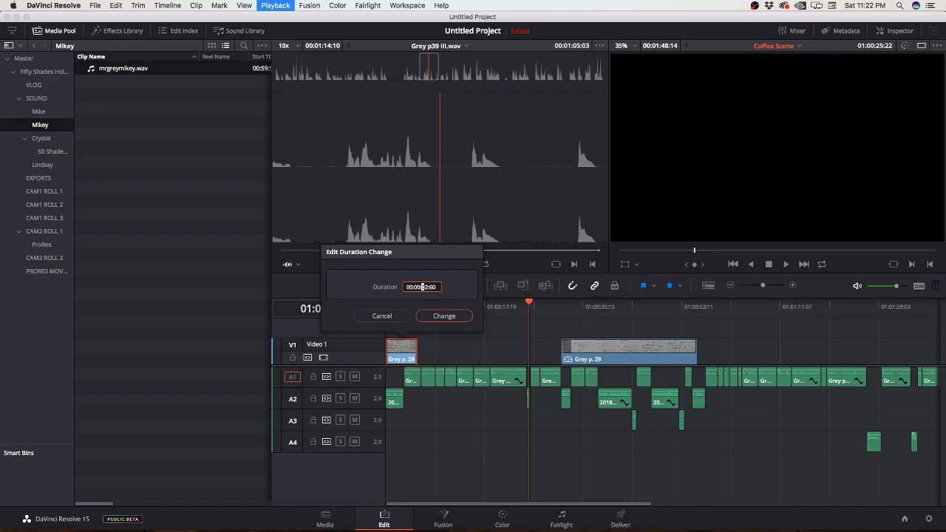
pyautogui.write('26')
pyautogui.press('Left')
pyautogui.write('05')
pyautogui.press('Return')
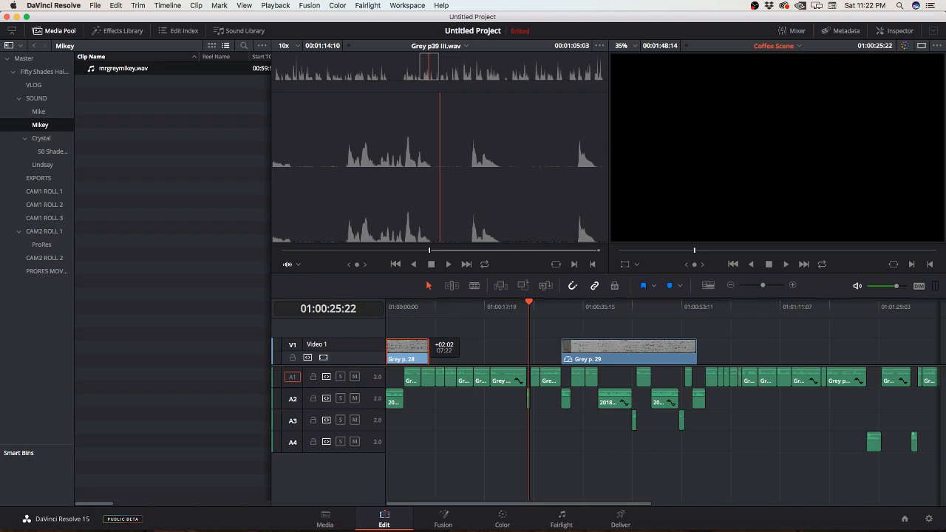
pyautogui.press('super+z')
# Step: Change the playback speed of the Grey p. 28 clip at the timeline start
pyautogui.rightClick(405, 349)
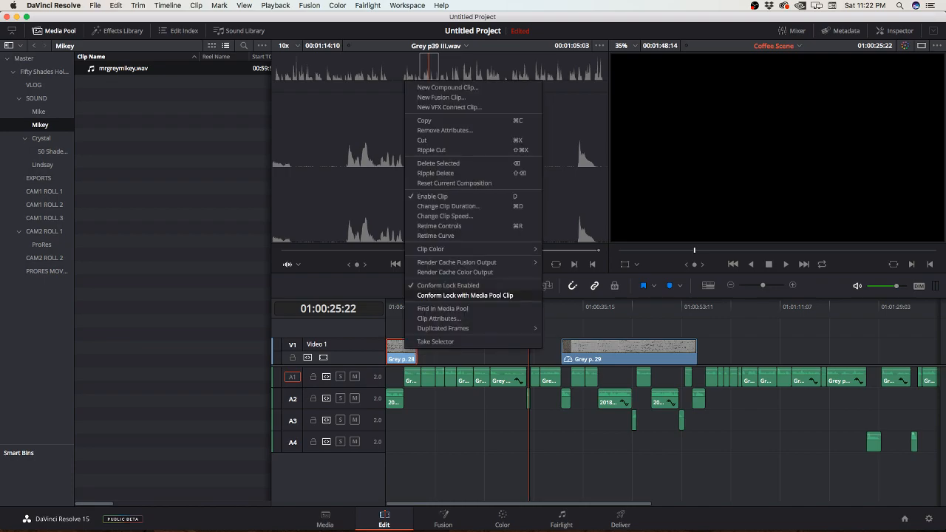
pyautogui.click(444, 216)
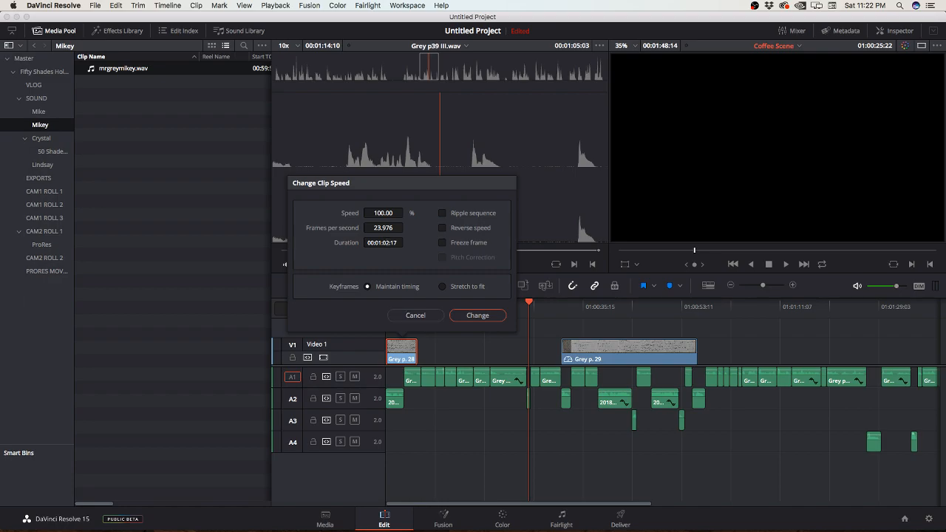
pyautogui.moveTo(383, 213); pyautogui.dragTo(346, 213)
pyautogui.click(478, 315)
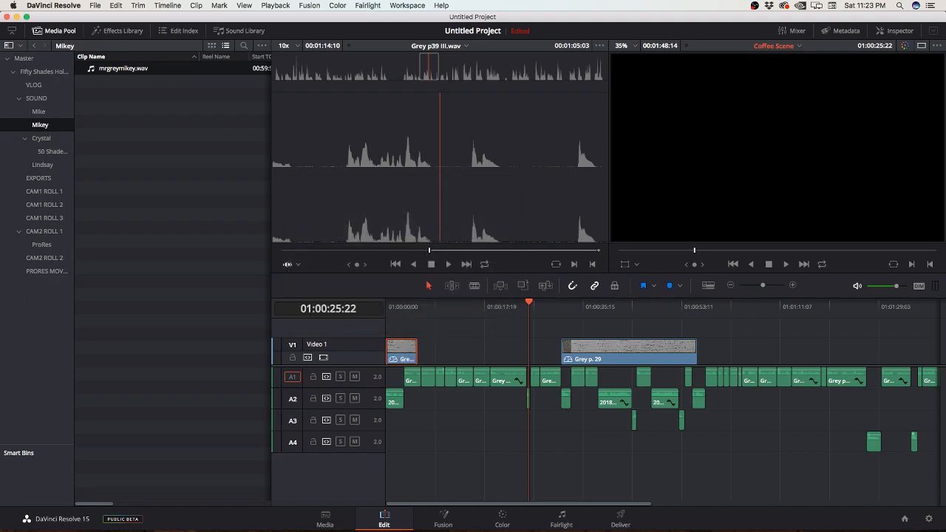
# Step: Move the retimed Grey p. 28 clip along Video 1 to start at about 01:00:25:22, directly before Grey p. 29
pyautogui.moveTo(403, 349); pyautogui.dragTo(548, 349)
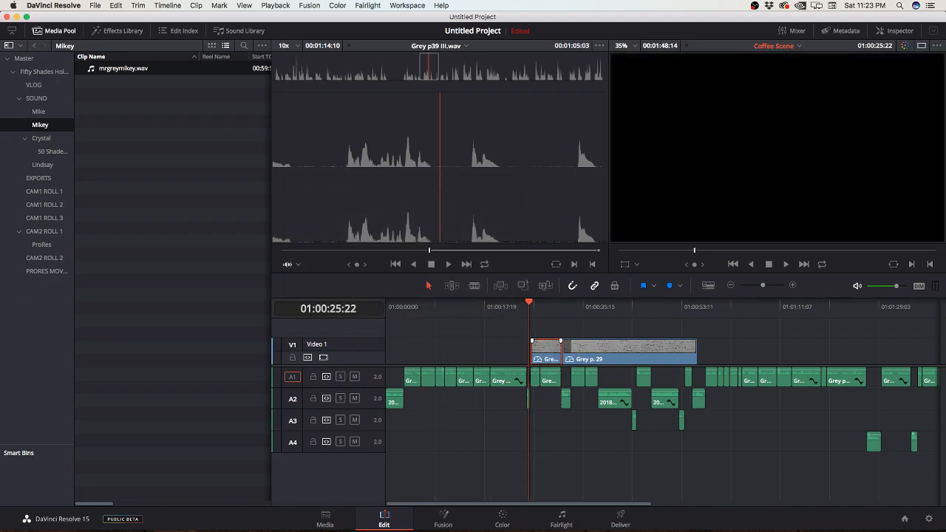
pyautogui.press('super+z')
pyautogui.moveTo(402, 349); pyautogui.dragTo(545, 348)
pyautogui.press('super+equal')
pyautogui.press('super+equal')
pyautogui.press('super+equal')
pyautogui.press('super+equal')
pyautogui.press('super+equal')
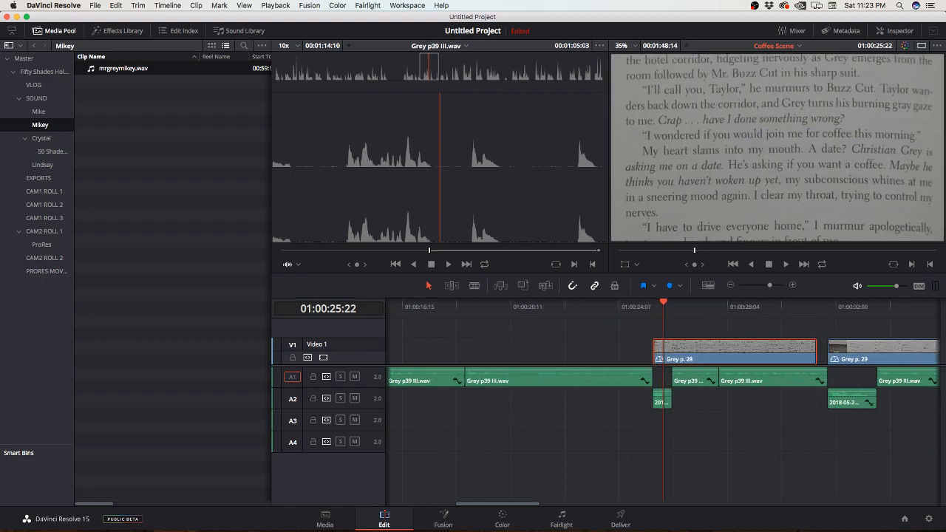
pyautogui.hscroll(3, 545, 348)
pyautogui.moveTo(591, 354); pyautogui.dragTo(604, 354)
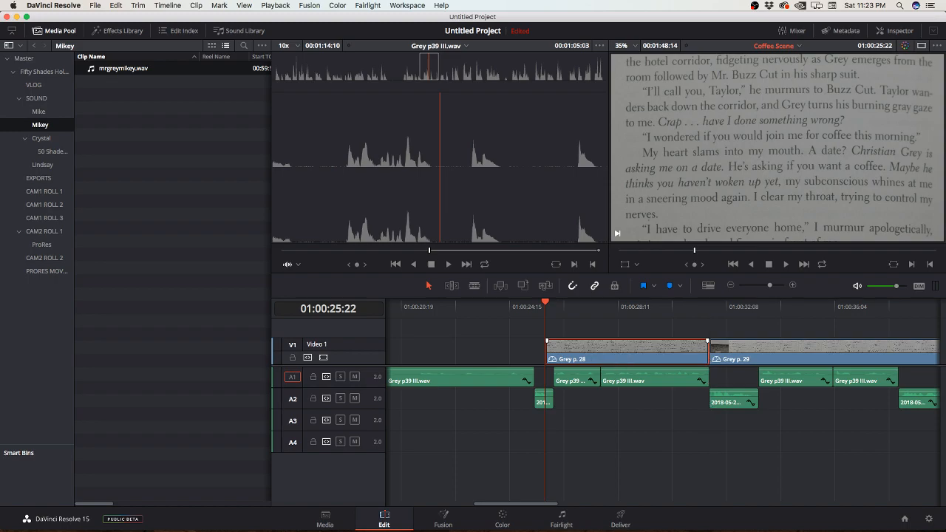
# Step: Try extending the start of Grey p. 28 back to about 01:00:08, check its frames, then undo the extension
pyautogui.moveTo(548, 348); pyautogui.dragTo(404, 347)
pyautogui.press('super+minus')
pyautogui.press('super+minus')
pyautogui.press('super+minus')
pyautogui.press('super+minus')
pyautogui.press('super+minus')
pyautogui.press('super+minus')
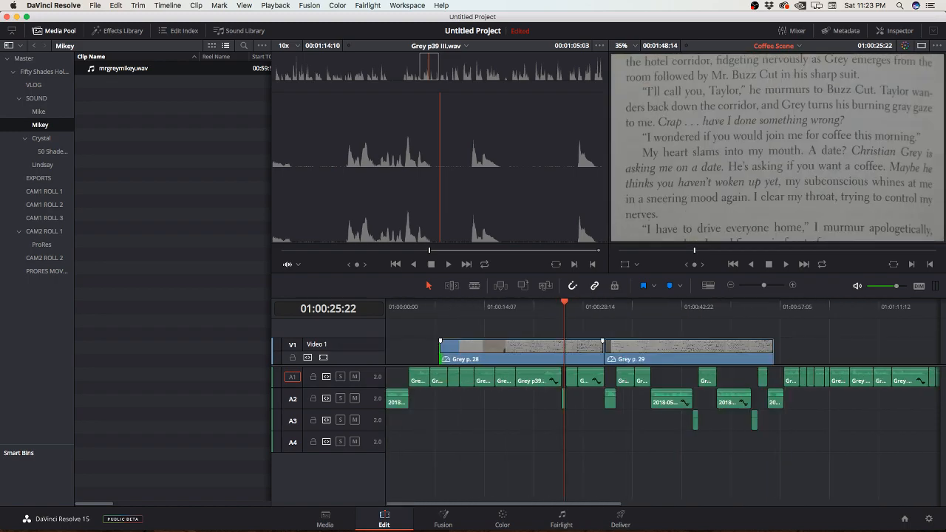
pyautogui.moveTo(525, 303); pyautogui.dragTo(505, 303)
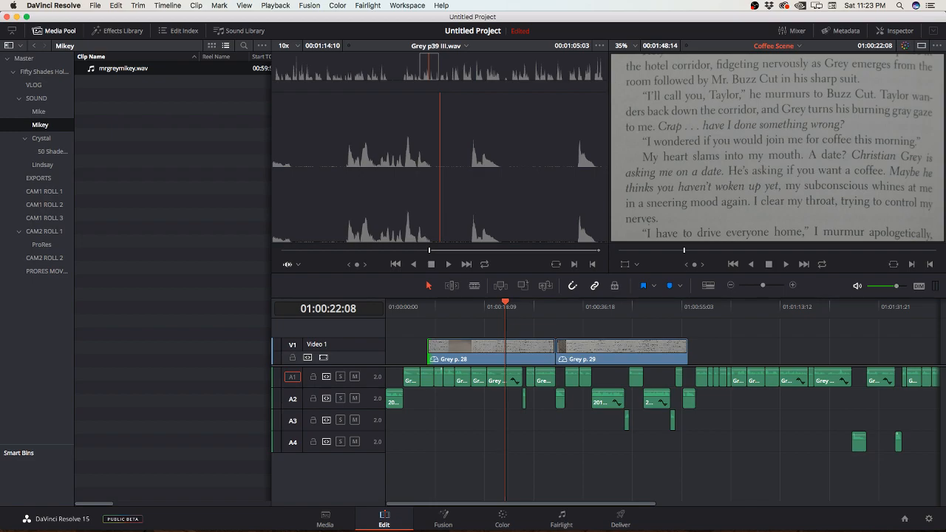
pyautogui.click(488, 304)
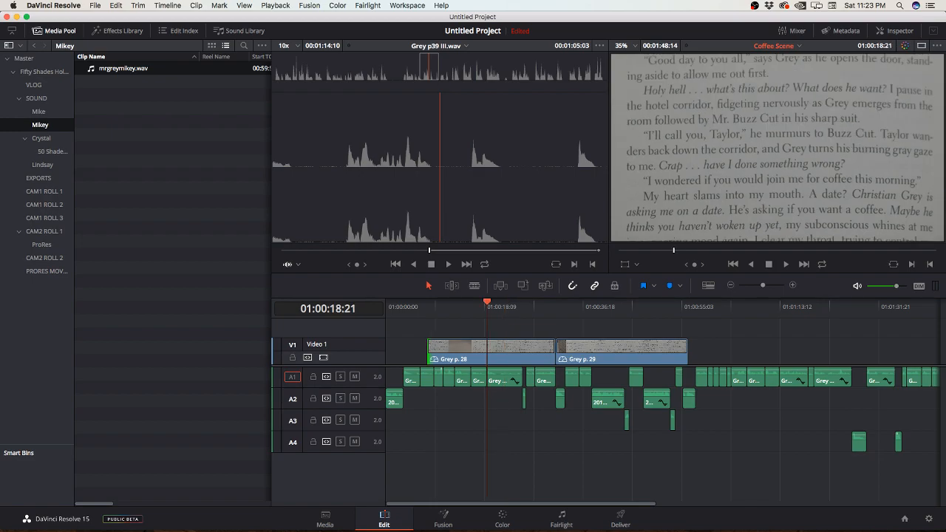
pyautogui.press('super+equal')
pyautogui.press('super+equal')
pyautogui.press('super+equal')
pyautogui.press('super+equal')
pyautogui.press('super+equal')
pyautogui.moveTo(630, 303); pyautogui.dragTo(650, 304)
pyautogui.press('super+z')
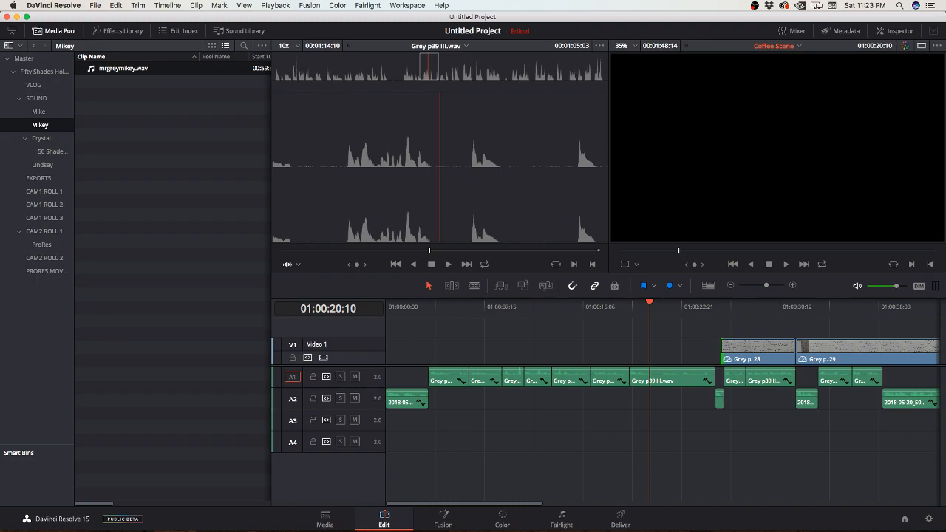
# Step: Try moving the Grey p. 28 clip ten frames earlier, then undo back to before its speed change
pyautogui.press('Down')
pyautogui.press('Down')
pyautogui.press('Down')
pyautogui.press('Down')
pyautogui.hotkey('shift', ',')
pyautogui.hotkey('shift', ',')
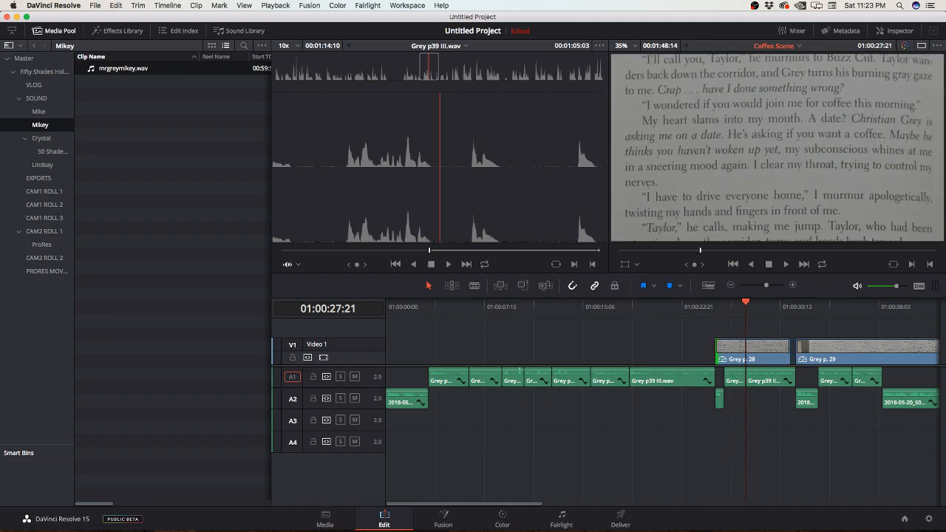
pyautogui.press('super+z')
# Step: Move the normal-speed Grey p. 28 clip from the timeline start to about 01:00:25:22, just before Grey p. 29
pyautogui.moveTo(411, 305); pyautogui.dragTo(429, 304)
pyautogui.moveTo(454, 351); pyautogui.dragTo(789, 351)
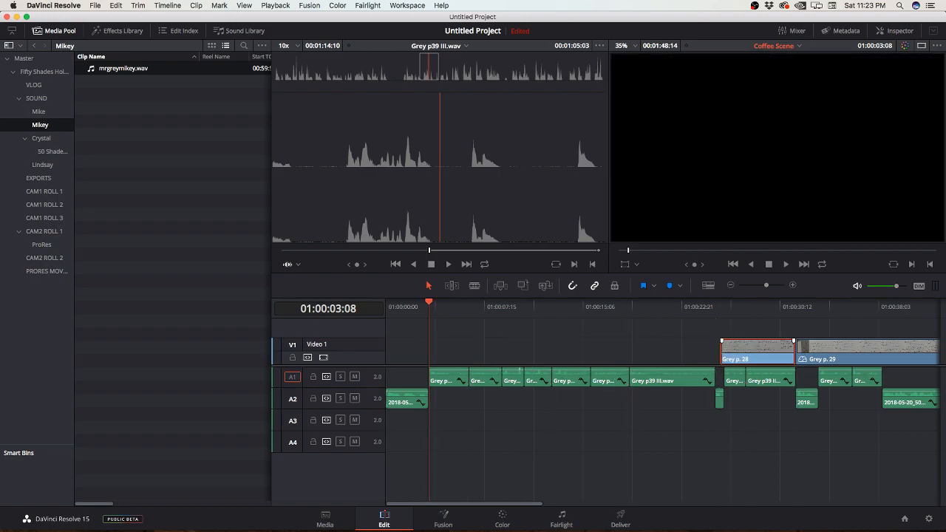
pyautogui.press('super+shift+a')
pyautogui.click(615, 352)
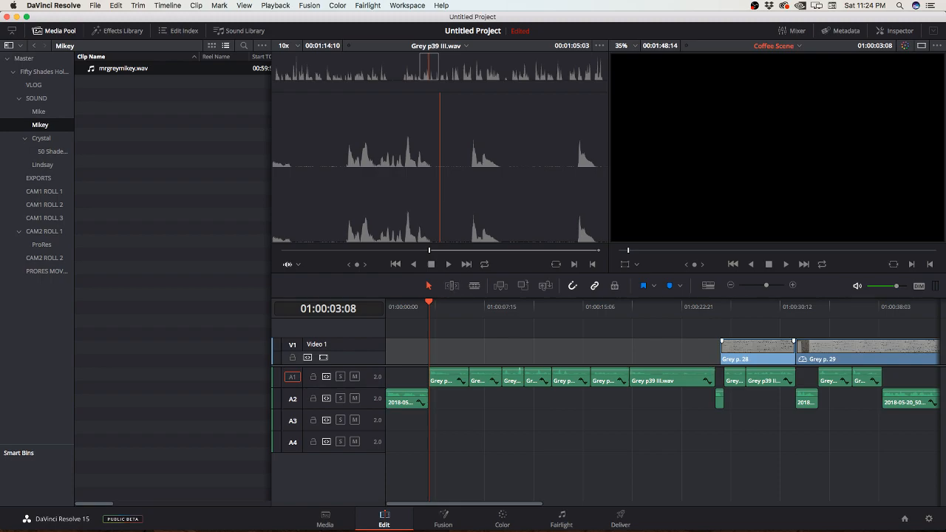
# Step: Search the help for "rate" and look through the workspace commands for a way to stretch a clip
pyautogui.click(441, 5)
pyautogui.write('rate')
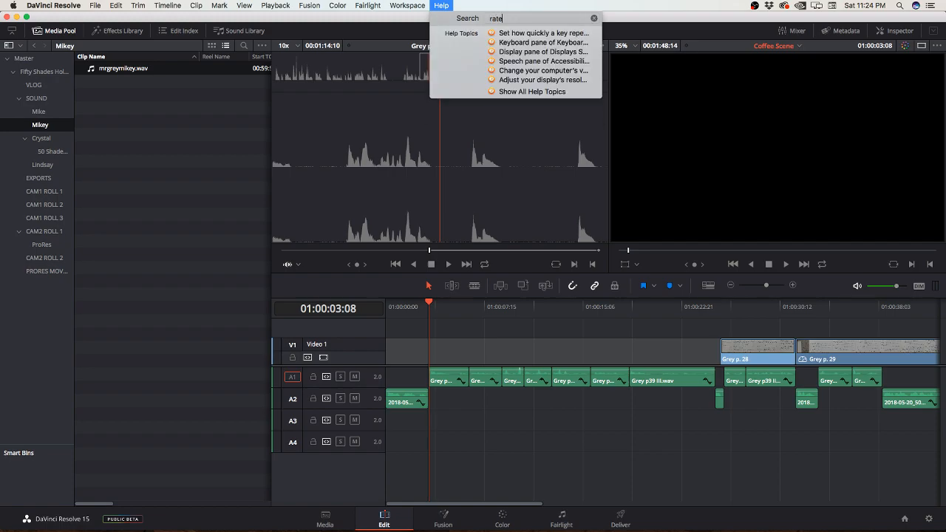
pyautogui.press('BackSpace')
pyautogui.press('BackSpace')
pyautogui.press('BackSpace')
pyautogui.press('BackSpace')
pyautogui.moveTo(408, 5)
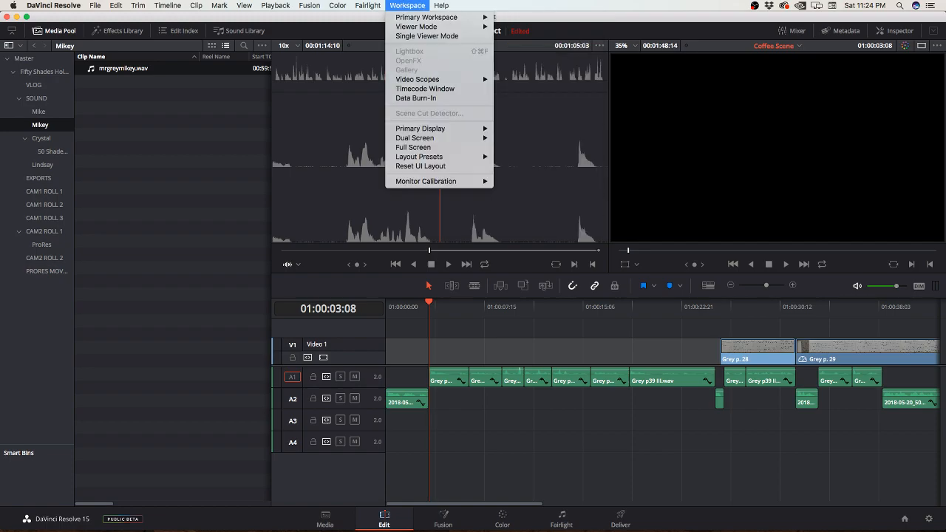
pyautogui.click(414, 147)
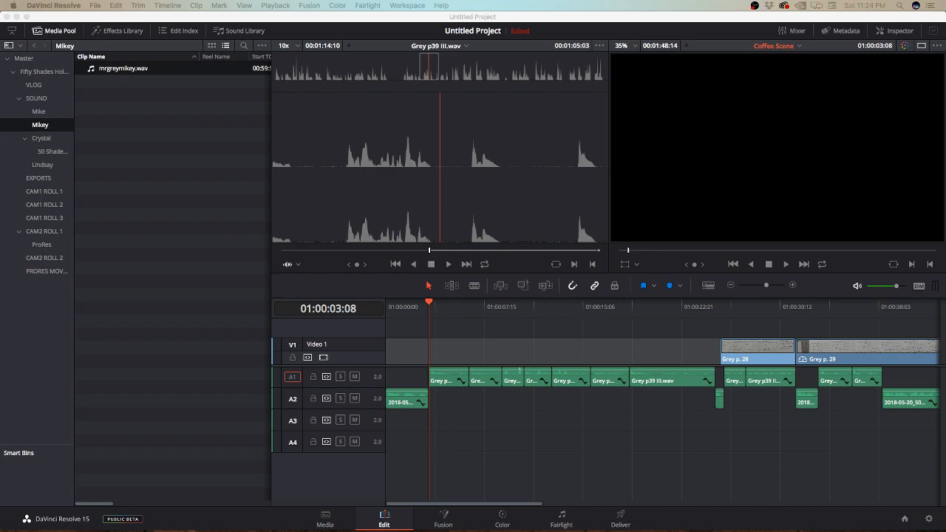
# Step: Show retime controls on the Grey p. 28 clip and stretch its start back to the timeline's beginning, slowing it to 18 percent
pyautogui.rightClick(755, 351)
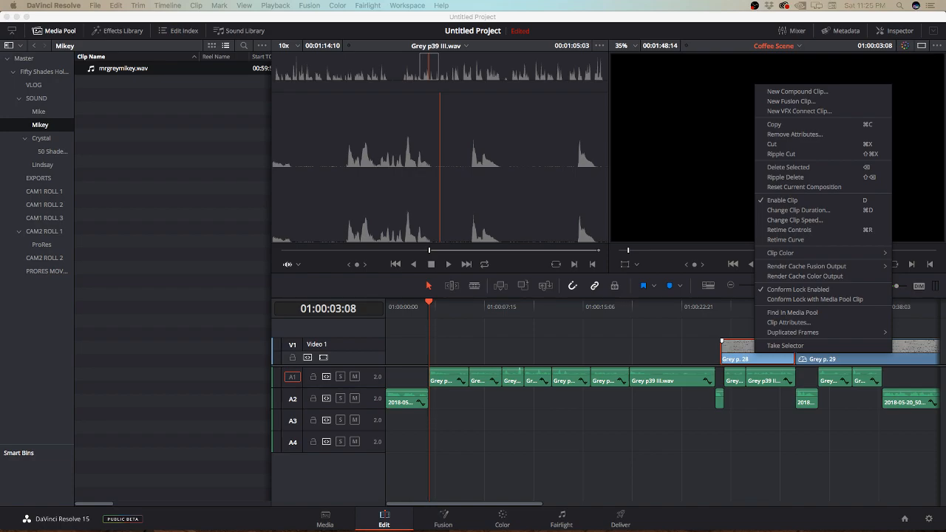
pyautogui.click(790, 230)
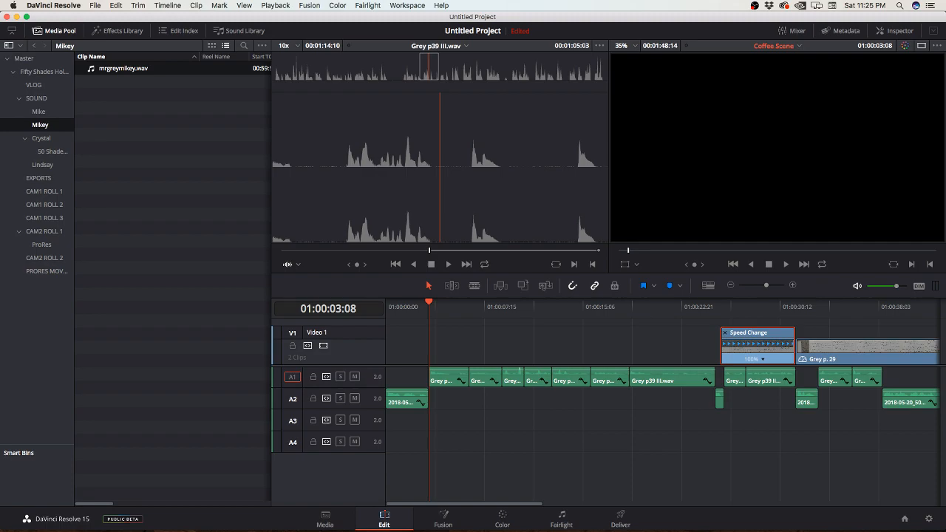
pyautogui.click(723, 347)
pyautogui.moveTo(723, 347); pyautogui.dragTo(387, 347)
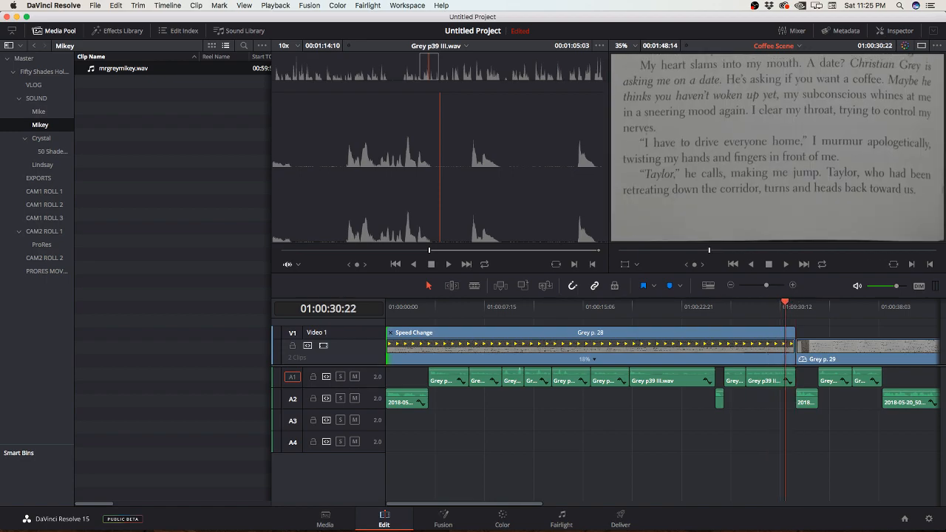
# Step: Undo the stretch of the Grey p. 28 clip, leaving it at normal speed with its retime controls shown
pyautogui.press('super+z')
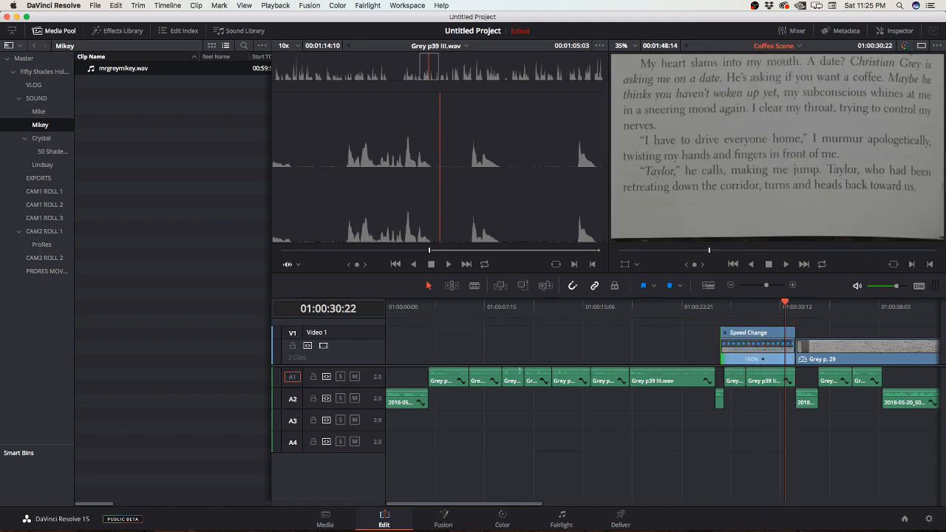
pyautogui.press('super+equal')
pyautogui.press('super+equal')
pyautogui.press('super+equal')
pyautogui.press('super+equal')
pyautogui.press('super+equal')
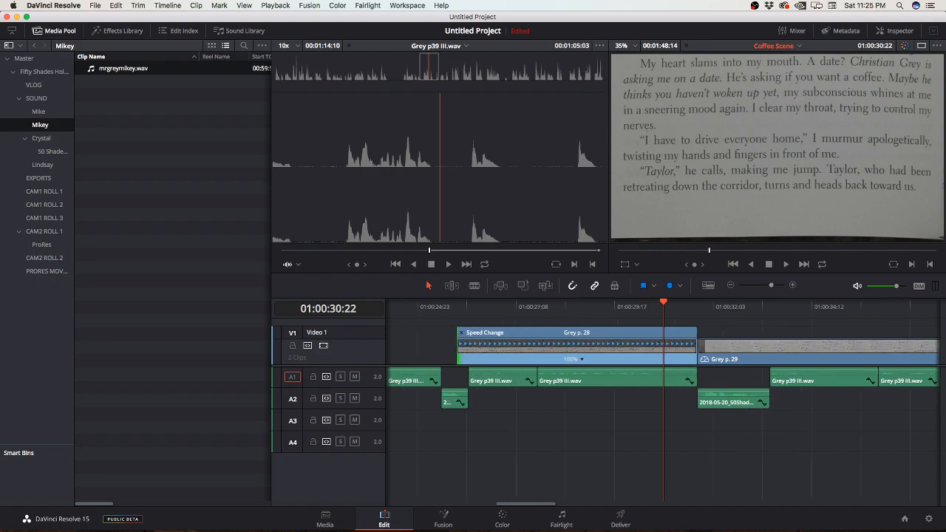
pyautogui.press('super+z')
pyautogui.press('super+shift+z')
pyautogui.press('super+shift+z')
pyautogui.press('super+z')
pyautogui.press('super+z')
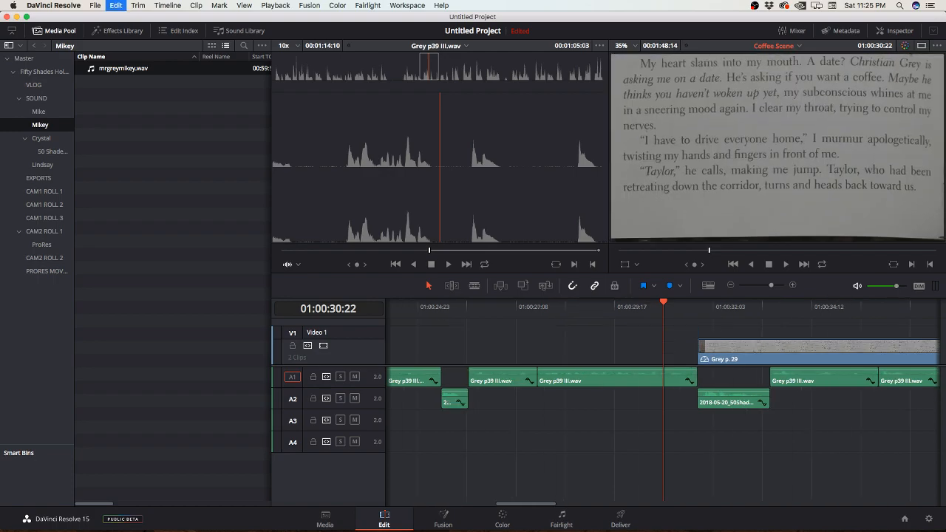
pyautogui.press('super+shift+z')
# Step: Split the Grey p. 28 clip at 01:00:31:13, just before its page-turn section near the end
pyautogui.press('Right')
pyautogui.press('Right')
pyautogui.press('Right')
pyautogui.press('Right')
pyautogui.press('Right')
pyautogui.press('Right')
pyautogui.press('Right')
pyautogui.press('Right')
pyautogui.press('Right')
pyautogui.press('Right')
pyautogui.press('Right')
pyautogui.press('Right')
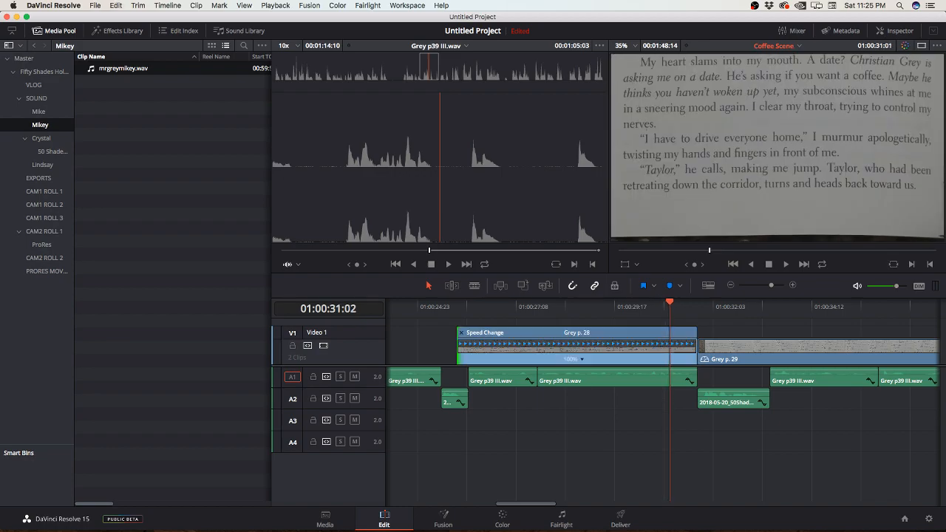
pyautogui.press('Left')
pyautogui.press('Left')
pyautogui.press('Left')
pyautogui.press('Left')
pyautogui.press('Left')
pyautogui.press('Left')
pyautogui.press('Left')
pyautogui.press('Left')
pyautogui.press('Left')
pyautogui.press('Left')
pyautogui.press('Left')
pyautogui.press('Right')
pyautogui.press('Right')
pyautogui.press('Right')
pyautogui.press('Right')
pyautogui.press('Right')
pyautogui.press('Right')
pyautogui.press('Right')
pyautogui.press('Right')
pyautogui.press('Right')
pyautogui.press('Right')
pyautogui.press('Right')
pyautogui.press('Right')
pyautogui.press('Right')
pyautogui.press('Right')
pyautogui.press('Right')
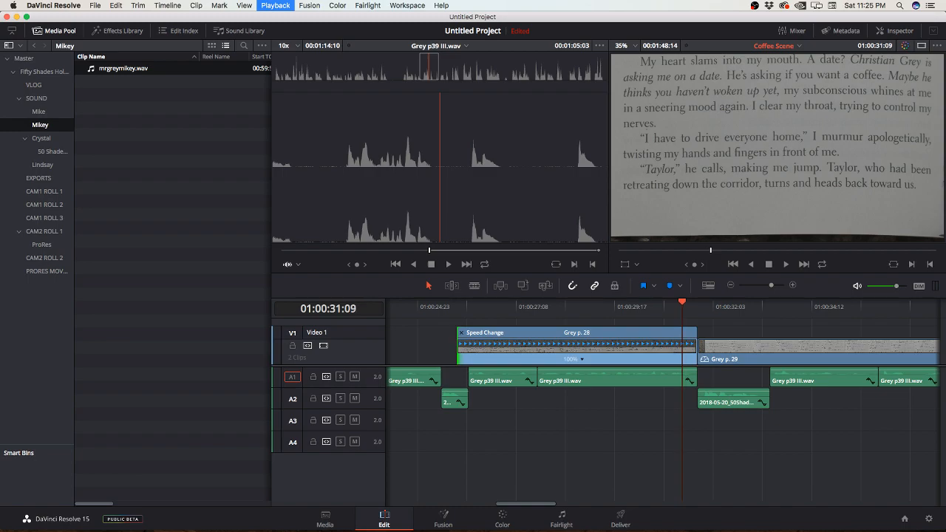
pyautogui.press('Right')
pyautogui.press('Right')
pyautogui.press('Left')
pyautogui.press('Left')
pyautogui.press('Left')
pyautogui.press('b')
pyautogui.click(689, 348)
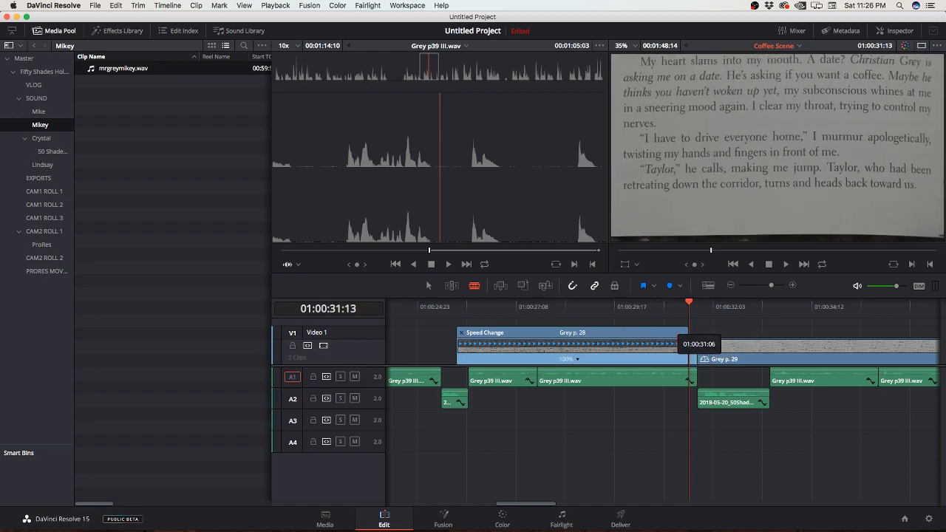
pyautogui.press('a')
# Step: Stretch the start of the longer Grey p. 28 piece slightly earlier, slowing it to 83 percent
pyautogui.click(684, 347)
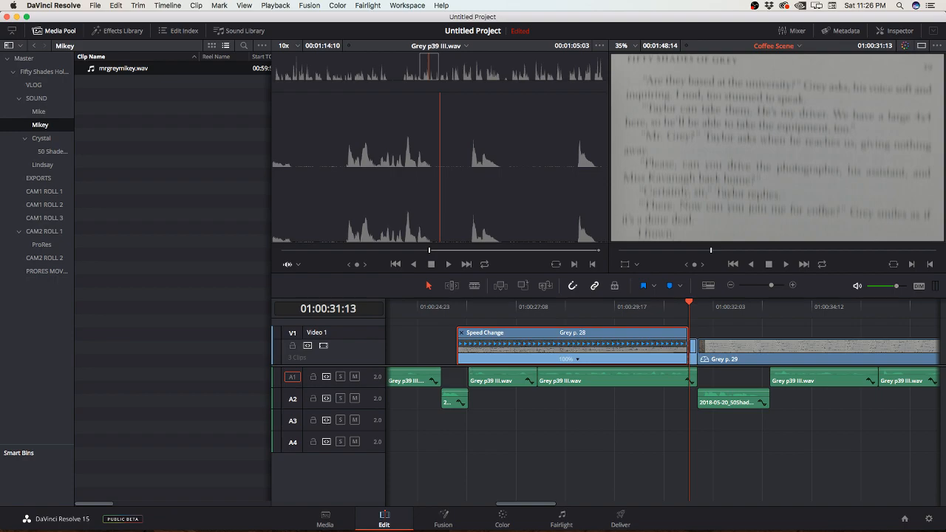
pyautogui.moveTo(458, 333); pyautogui.dragTo(410, 332)
pyautogui.hscroll(-10, 663, 400)
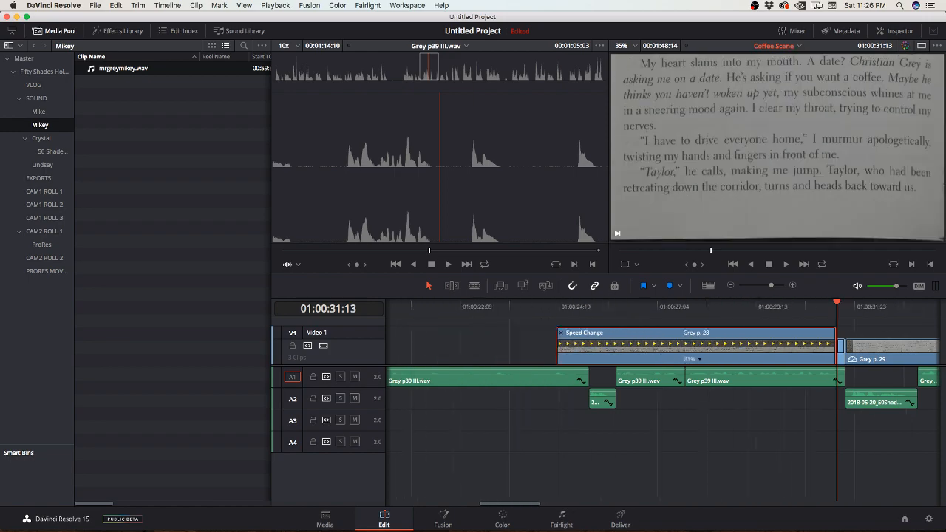
pyautogui.hscroll(2, 663, 399)
pyautogui.press('super+minus')
pyautogui.press('super+minus')
pyautogui.press('super+minus')
pyautogui.hscroll(-9, 662, 400)
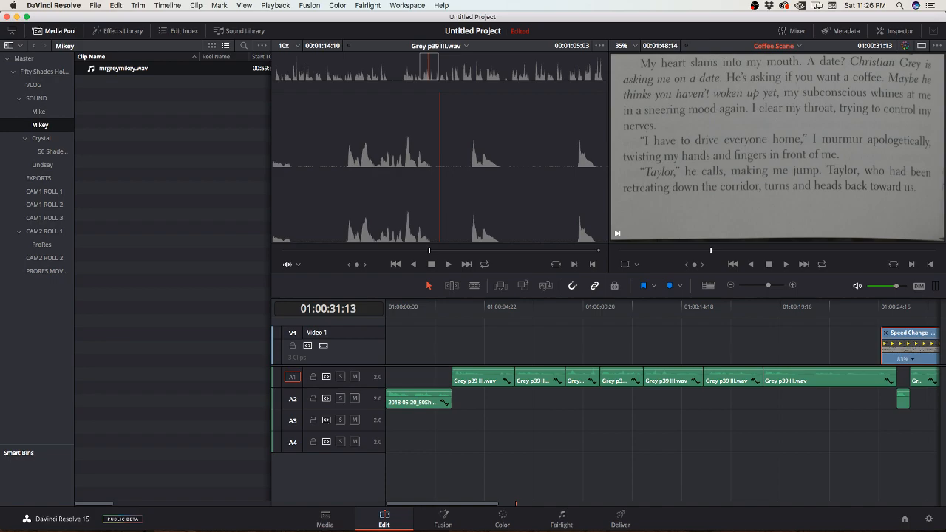
pyautogui.press('super+minus')
pyautogui.hscroll(-3, 662, 399)
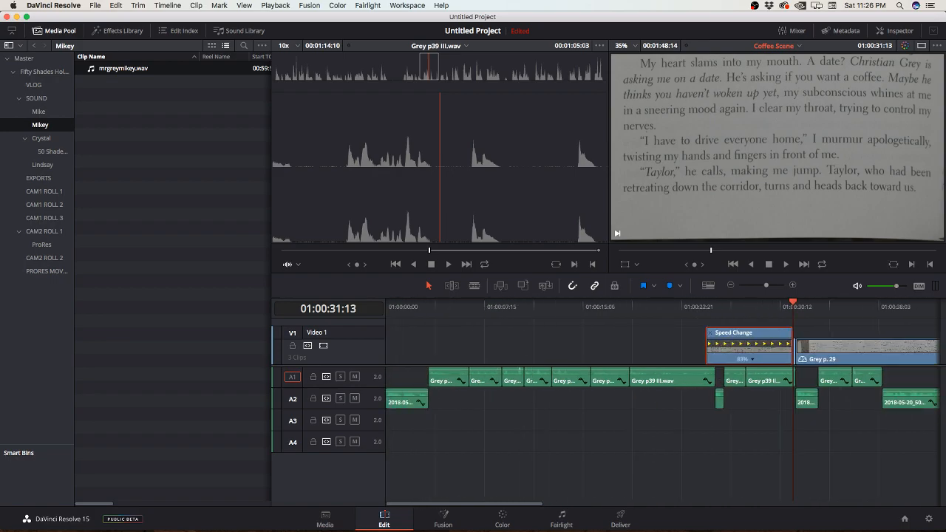
# Step: Stretch the start of the longer Grey p. 28 piece with its retime controls to the timeline's beginning, slowing it to 17 percent
pyautogui.press('super+r')
pyautogui.press('super+z')
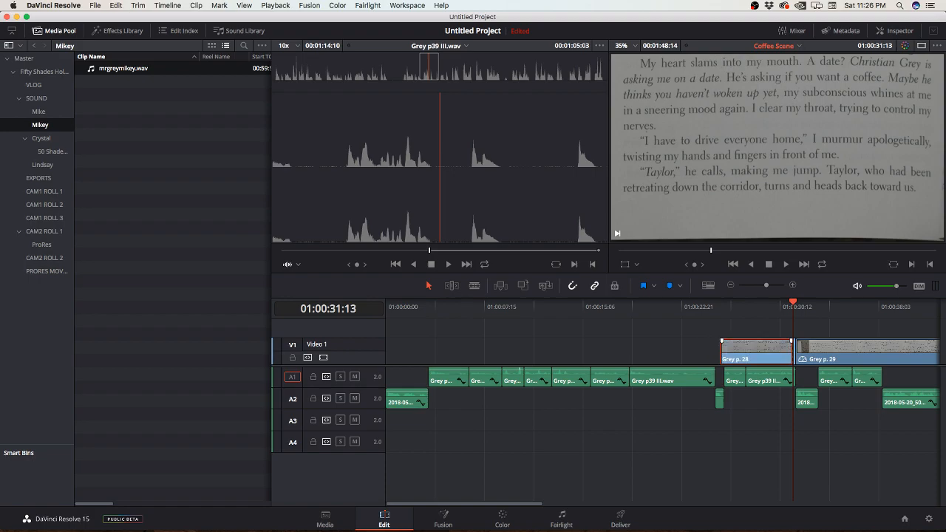
pyautogui.press('super+shift+z')
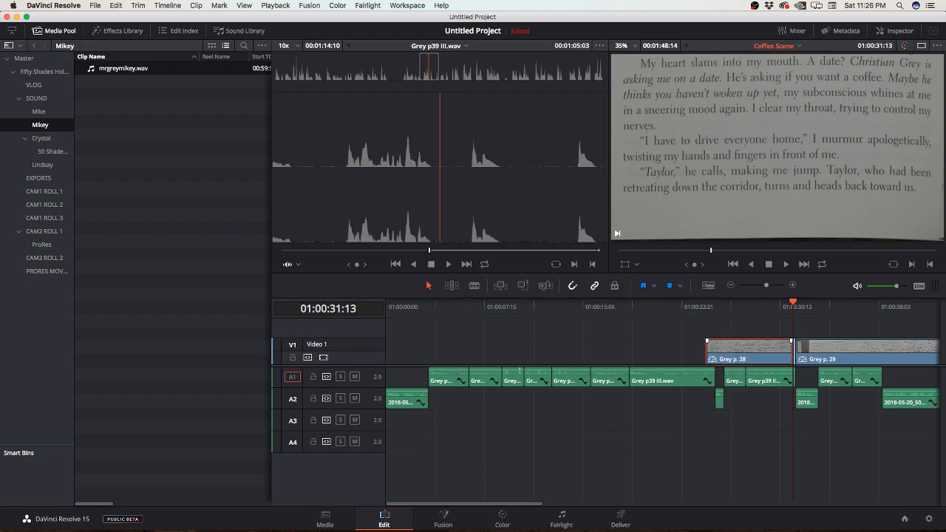
pyautogui.rightClick(739, 346)
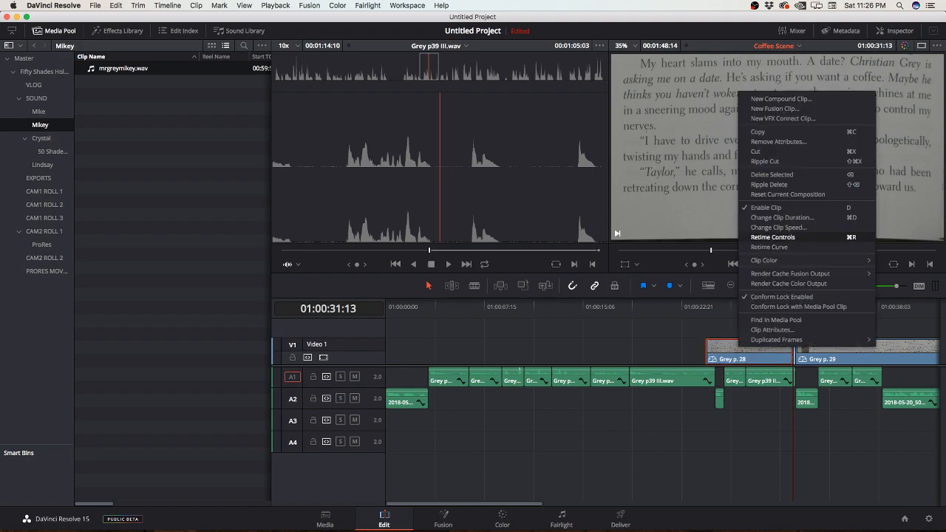
pyautogui.click(773, 237)
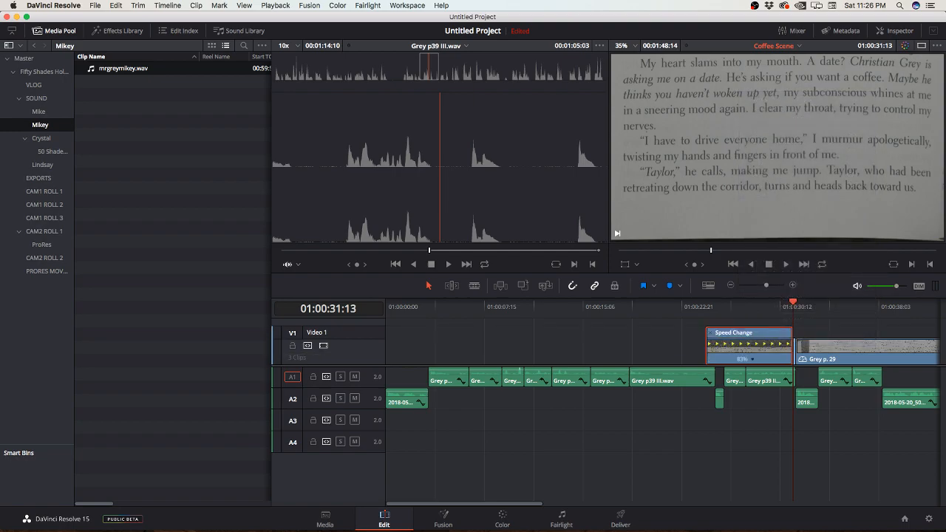
pyautogui.press('super+r')
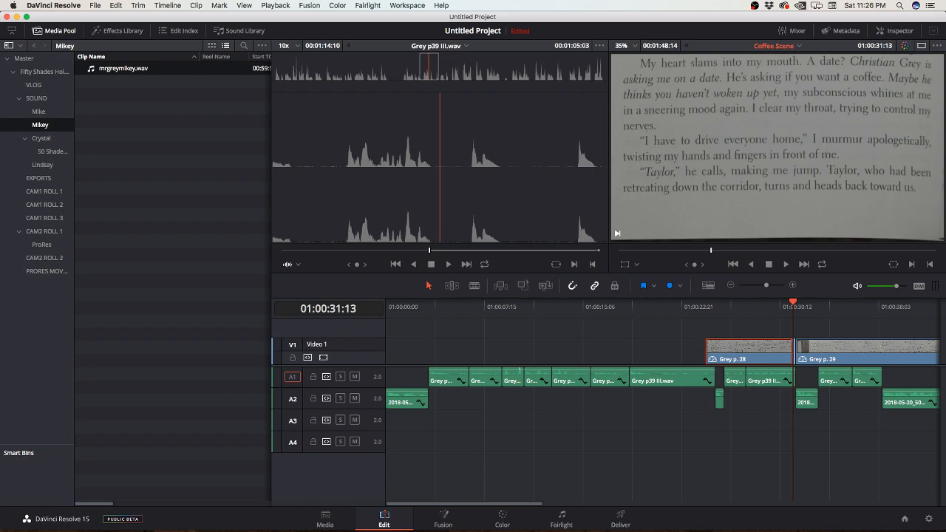
pyautogui.press('super+r')
pyautogui.moveTo(708, 333); pyautogui.dragTo(386, 333)
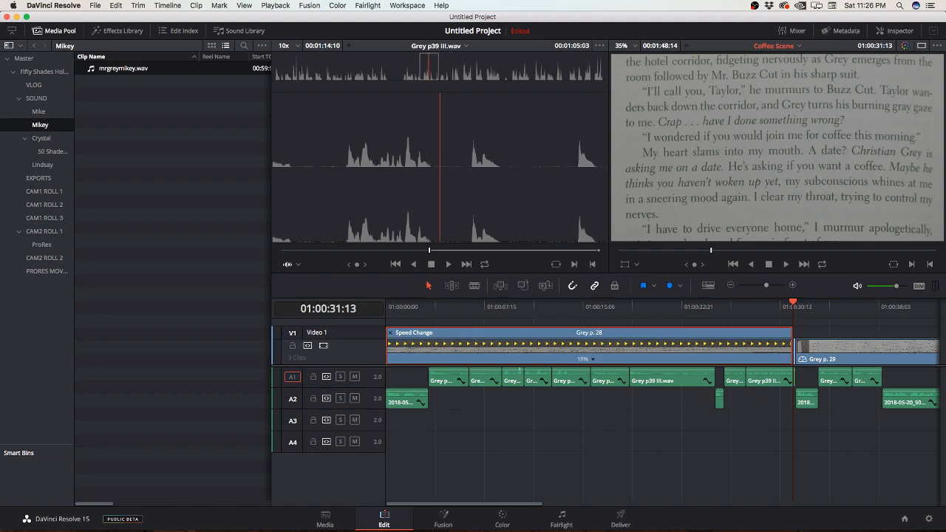
# Step: Split the Grey p. 29 clip at 01:00:32:00, where page 39 has come to rest after the page turn
pyautogui.hscroll(7, 835, 349)
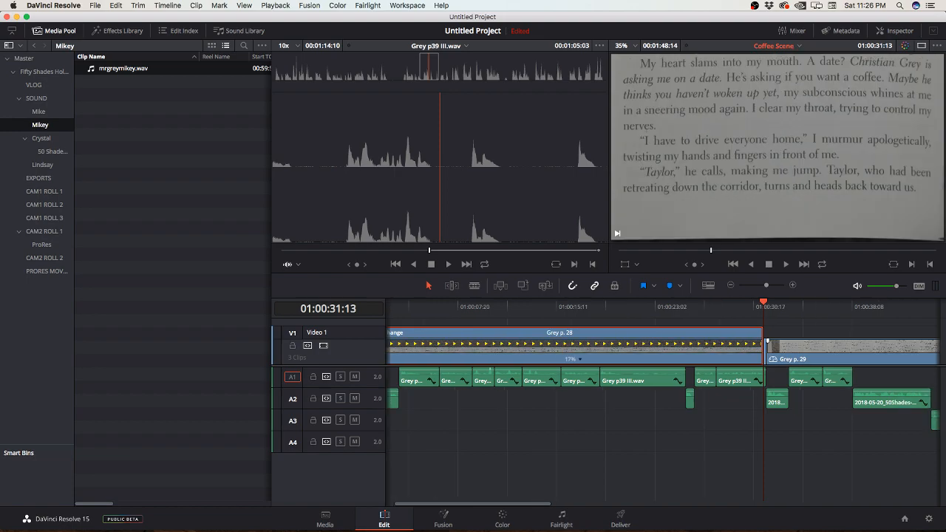
pyautogui.hscroll(2, 666, 351)
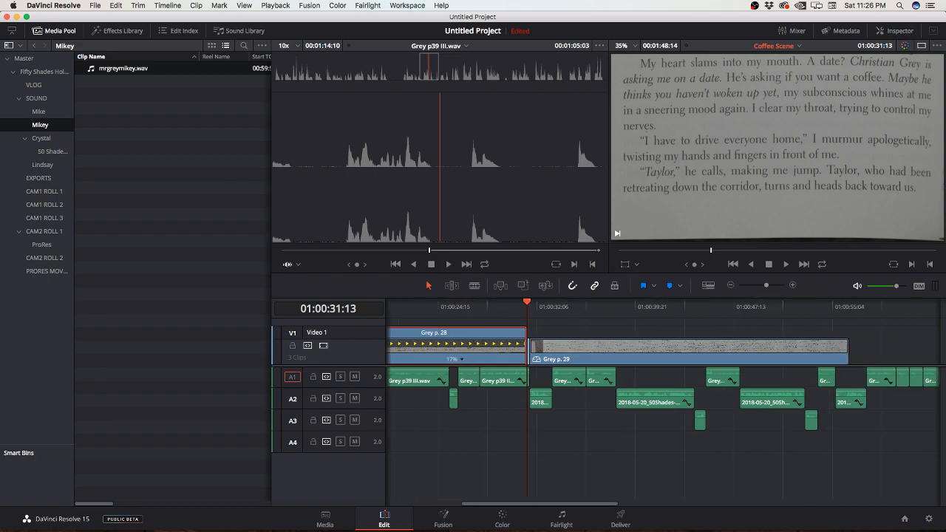
pyautogui.press('super+equal')
pyautogui.press('super+equal')
pyautogui.press('super+equal')
pyautogui.press('super+equal')
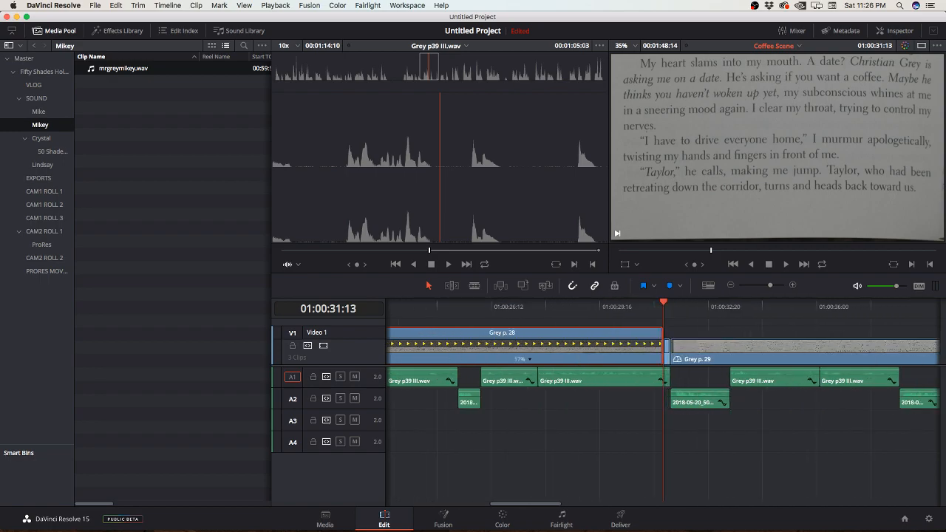
pyautogui.click(566, 307)
pyautogui.press('space')
pyautogui.click(580, 307)
pyautogui.moveTo(618, 305); pyautogui.dragTo(671, 305)
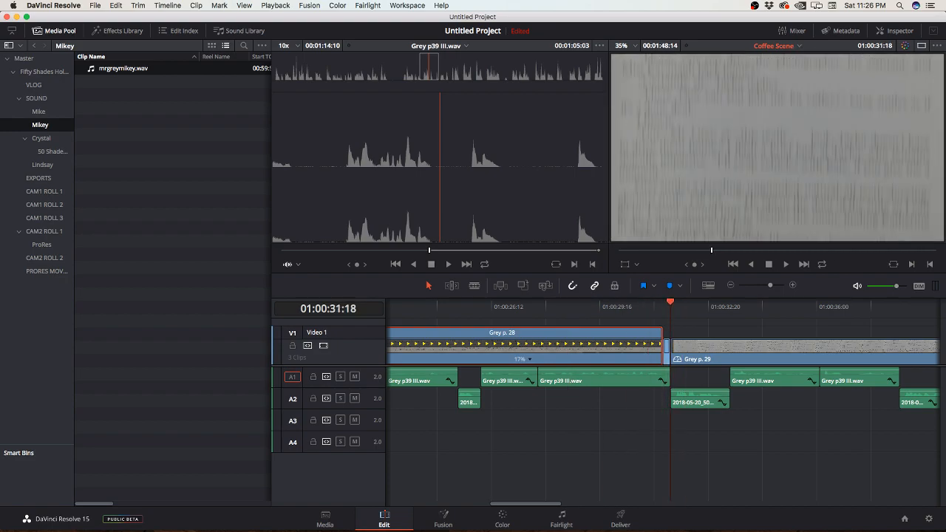
pyautogui.press('Right')
pyautogui.press('Right')
pyautogui.press('Right')
pyautogui.press('Right')
pyautogui.press('Right')
pyautogui.press('Right')
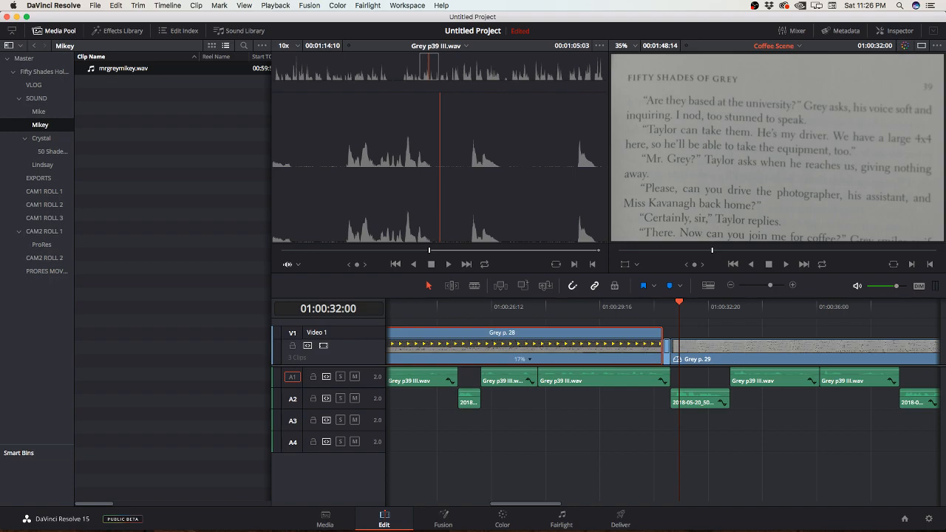
pyautogui.press('b')
pyautogui.click(679, 346)
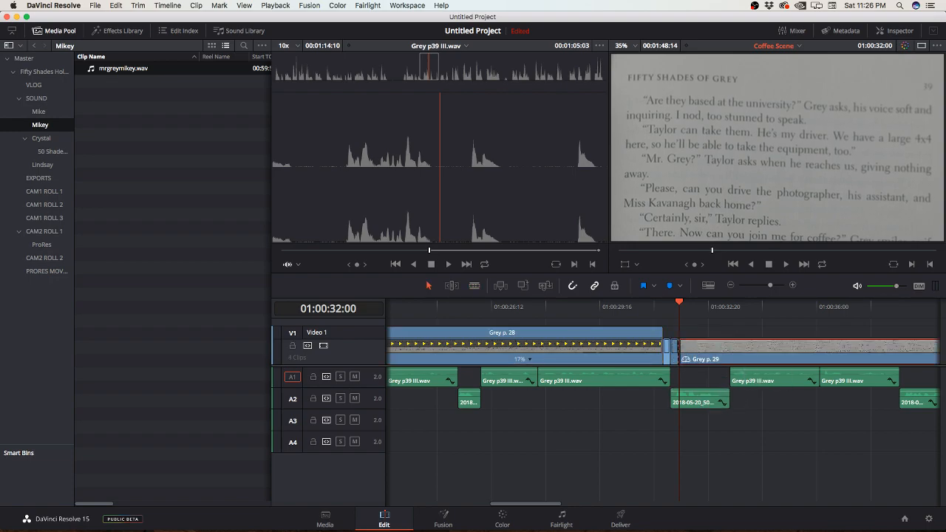
# Step: Show the retime controls on the longer Grey p. 29 piece following the cut
pyautogui.rightClick(742, 346)
pyautogui.click(771, 247)
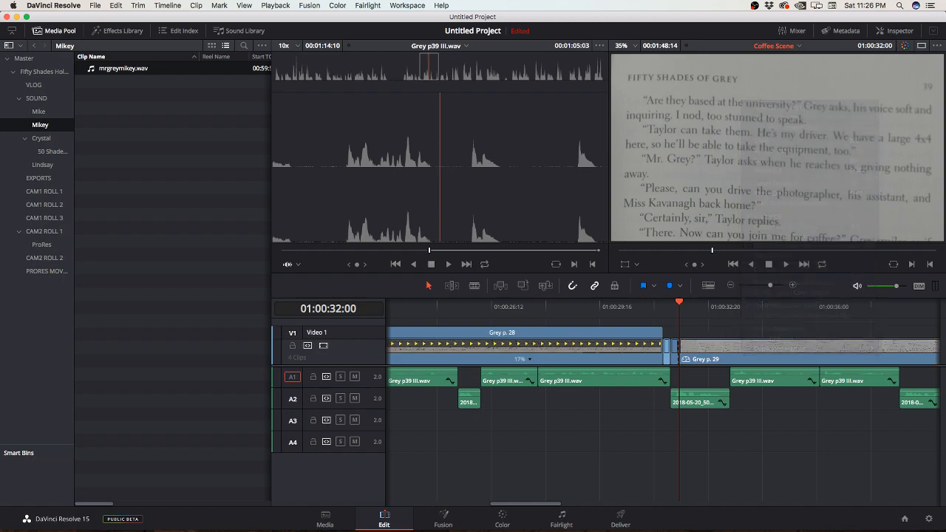
pyautogui.hscroll(10, 662, 407)
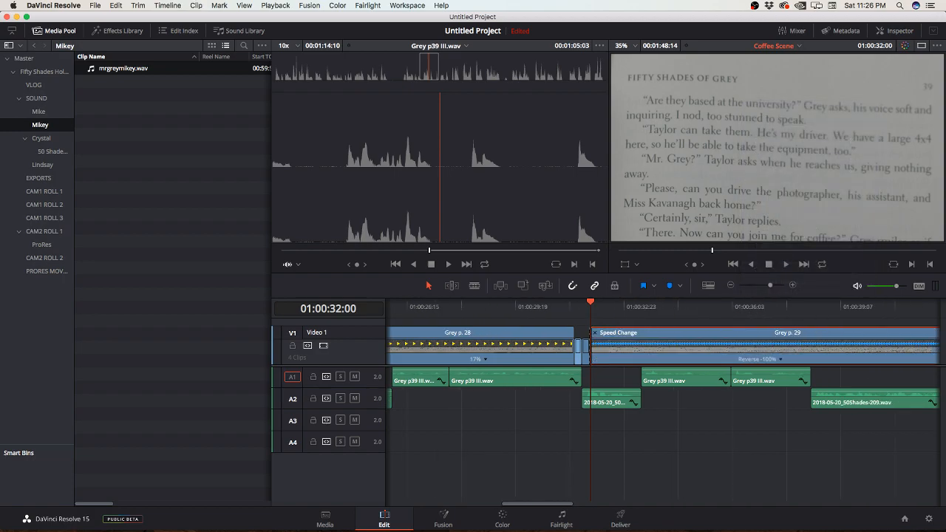
pyautogui.hscroll(8, 662, 407)
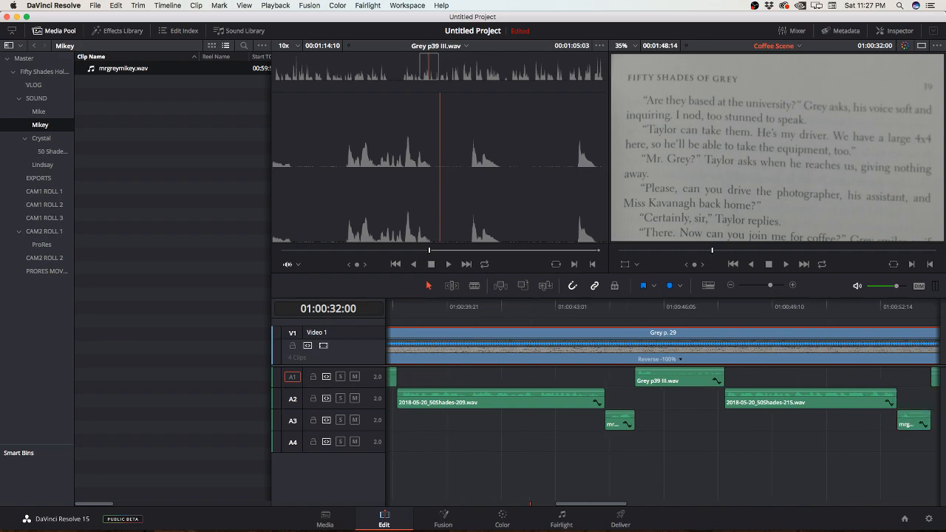
pyautogui.hscroll(5, 662, 399)
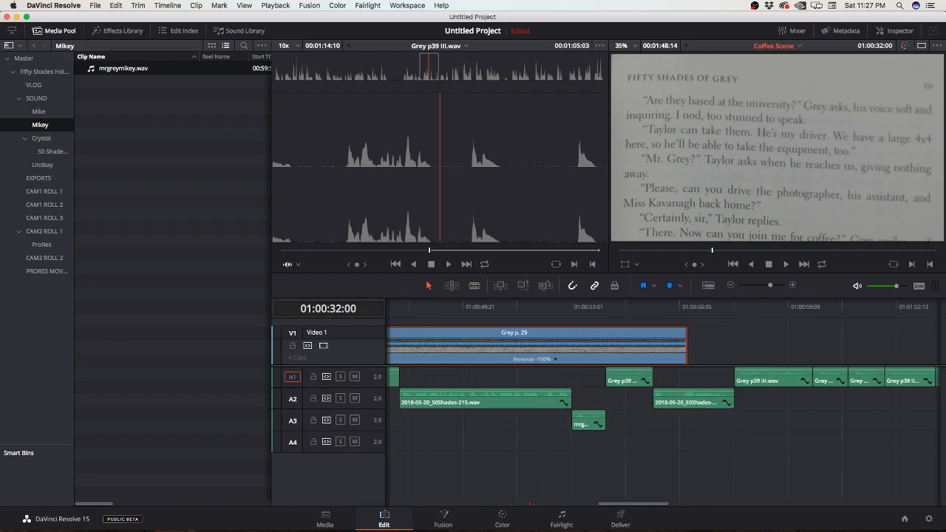
pyautogui.hscroll(-17, 662, 403)
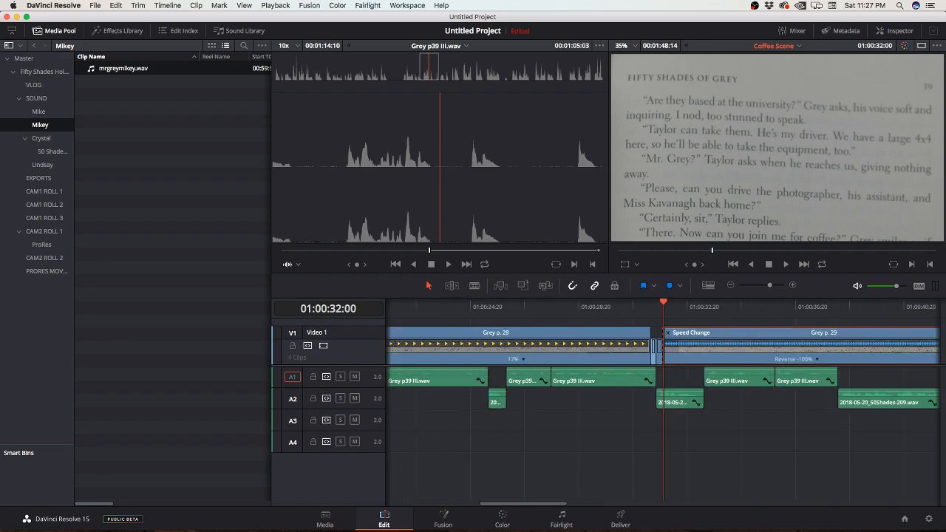
pyautogui.hscroll(8, 662, 403)
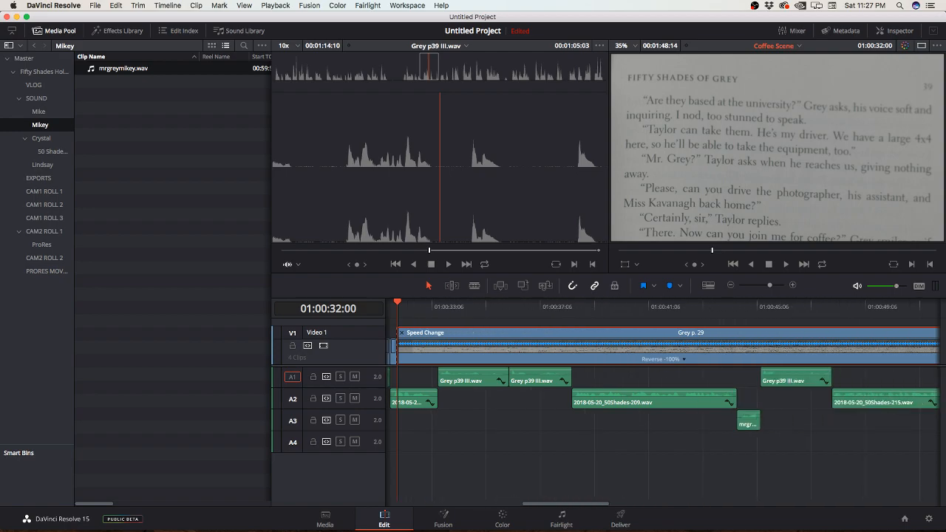
pyautogui.hscroll(3, 663, 403)
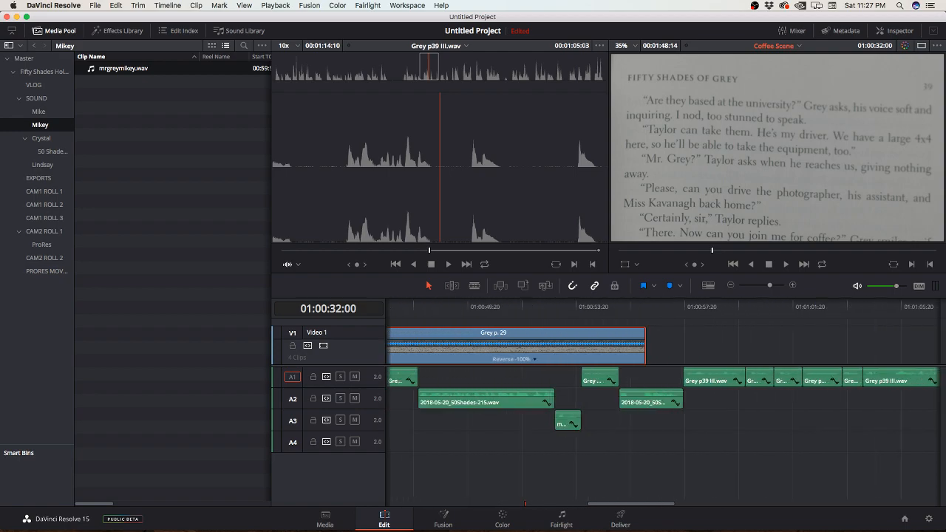
# Step: Stretch the end of the reversed Grey p. 29 piece to the end of the last narration clip, slowing it to -32 percent
pyautogui.moveTo(663, 366); pyautogui.dragTo(662, 397)
pyautogui.press('super+minus')
pyautogui.press('super+minus')
pyautogui.press('super+minus')
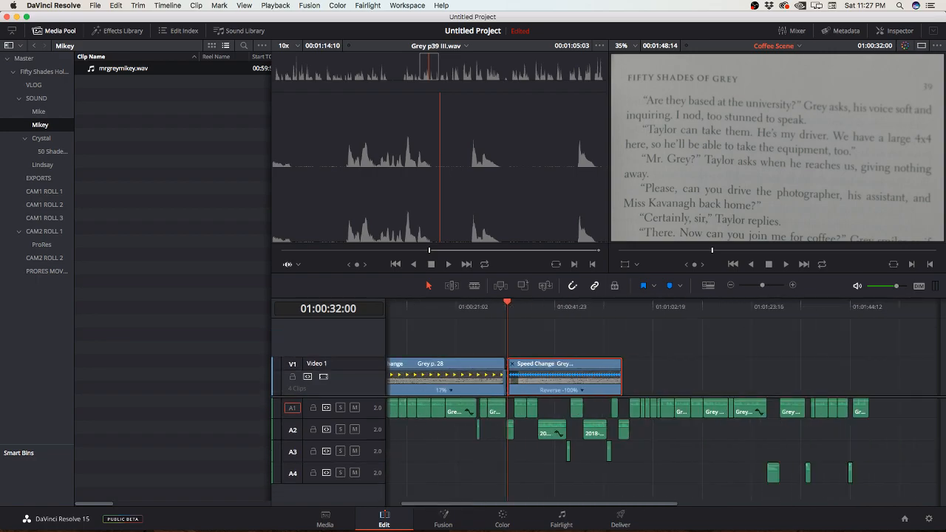
pyautogui.moveTo(621, 366); pyautogui.dragTo(869, 366)
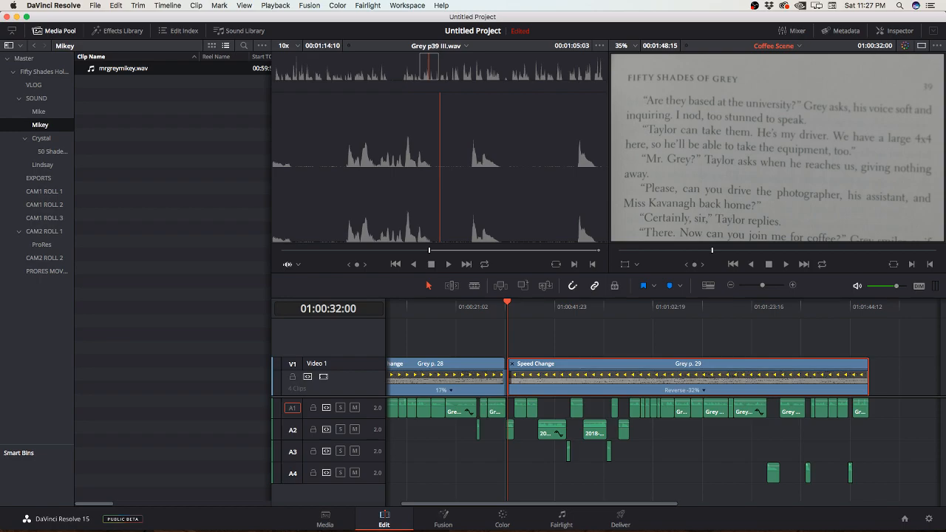
pyautogui.press('super+shift+a')
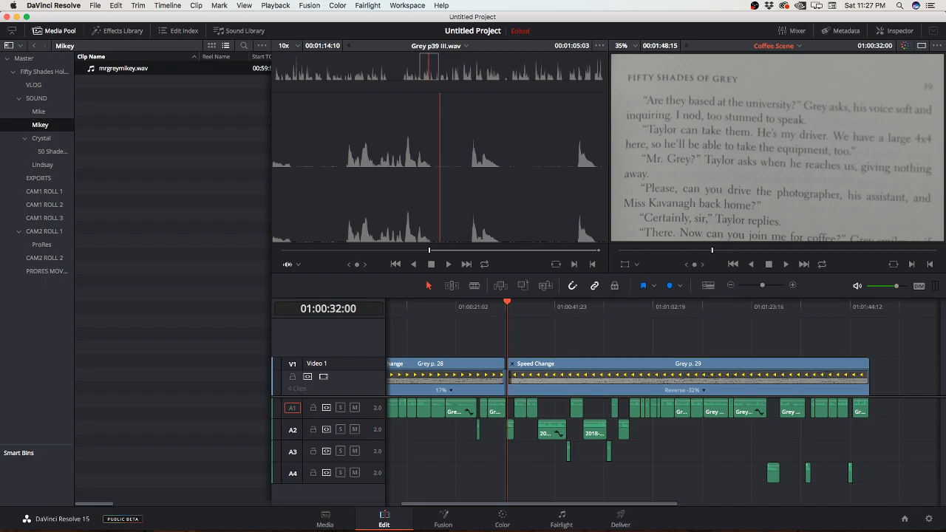
# Step: Step through the edit points of the Coffee Scene timeline and return the playhead to 01:00:00:00
pyautogui.press('Up')
pyautogui.press('Up')
pyautogui.press('Up')
pyautogui.press('Up')
pyautogui.press('Up')
pyautogui.press('Up')
pyautogui.press('Up')
pyautogui.press('Up')
pyautogui.press('Up')
pyautogui.press('Up')
pyautogui.press('Up')
pyautogui.press('Up')
pyautogui.press('Down')
pyautogui.press('Down')
pyautogui.press('Down')
pyautogui.press('Down')
pyautogui.press('Down')
pyautogui.press('Down')
pyautogui.press('Up')
pyautogui.press('Up')
pyautogui.press('Up')
pyautogui.press('Up')
pyautogui.press('Up')
pyautogui.press('Up')
pyautogui.moveTo(386, 305); pyautogui.dragTo(585, 305)
pyautogui.press('Up')
pyautogui.press('Up')
pyautogui.press('Up')
pyautogui.press('Up')
pyautogui.press('Up')
pyautogui.press('Up')
pyautogui.press('Up')
pyautogui.press('Up')
pyautogui.press('Up')
pyautogui.press('Up')
pyautogui.press('Up')
pyautogui.press('Up')
pyautogui.press('Up')
pyautogui.press('Up')
pyautogui.press('Up')
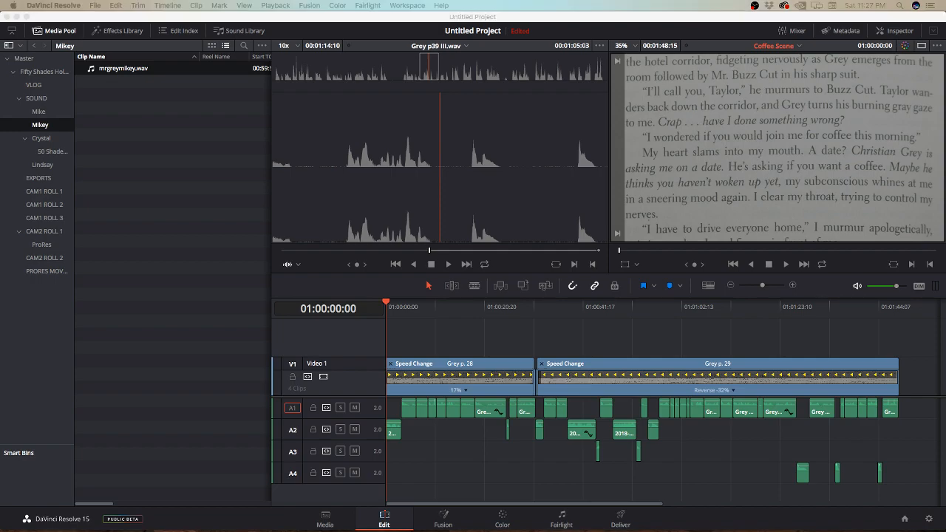
# Step: Open Timeline 1 from the Fifty Shades Holding bin
pyautogui.press('super+Tab')
pyautogui.press('super+Tab')
pyautogui.click(44, 72)
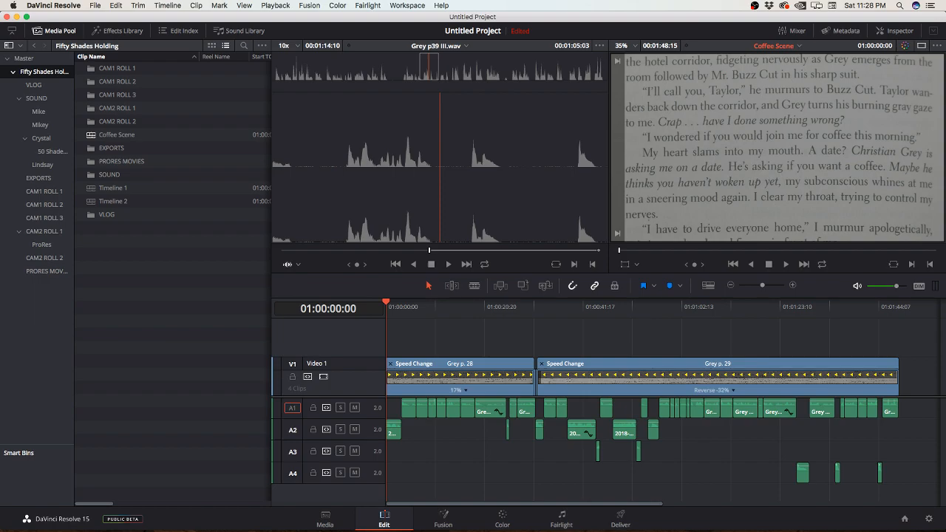
pyautogui.doubleClick(112, 188)
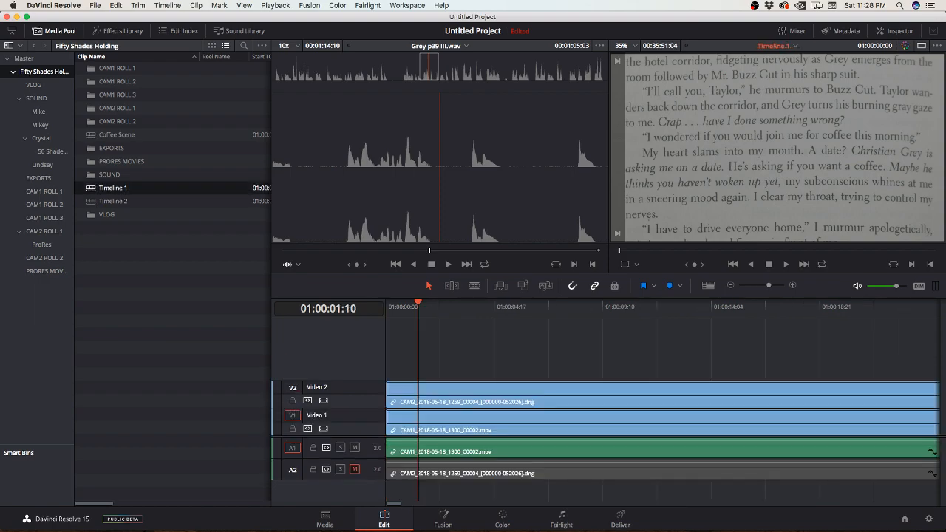
# Step: Open Timeline 2 from the Fifty Shades Holding bin
pyautogui.click(113, 201)
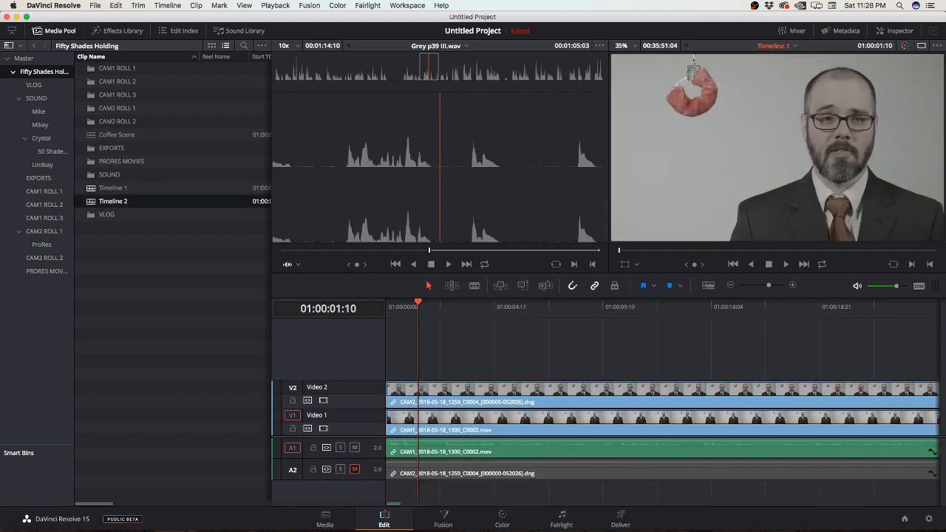
pyautogui.doubleClick(113, 201)
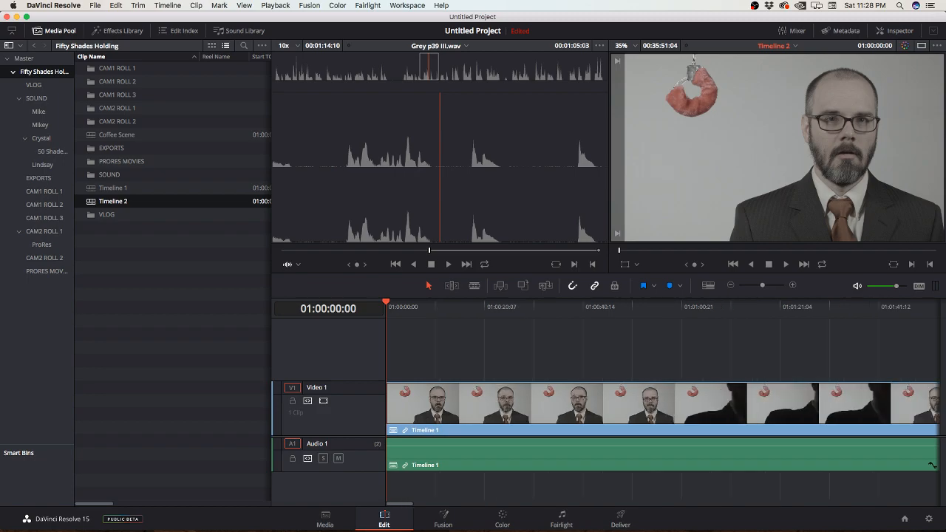
# Step: Split the nested Timeline 1 clip in Timeline 2 and shift its second piece along to open a gap
pyautogui.moveTo(769, 285); pyautogui.dragTo(748, 286)
pyautogui.press('b')
pyautogui.click(556, 404)
pyautogui.press('a')
pyautogui.moveTo(562, 405); pyautogui.dragTo(600, 405)
# Step: Place the Coffee Scene timeline on Video 2 over the gap and move the second Timeline 1 piece up to its end
pyautogui.moveTo(117, 134); pyautogui.dragTo(565, 369)
pyautogui.moveTo(651, 405); pyautogui.dragTo(633, 405)
pyautogui.press('super+equal')
pyautogui.press('super+equal')
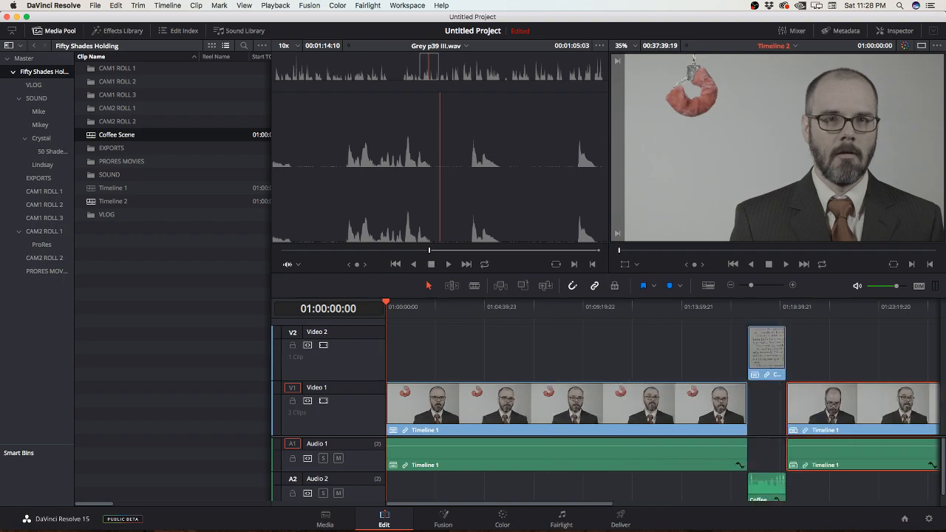
# Step: Play a short part of the nested Coffee Scene clip to check its picture and narration
pyautogui.hscroll(4, 662, 406)
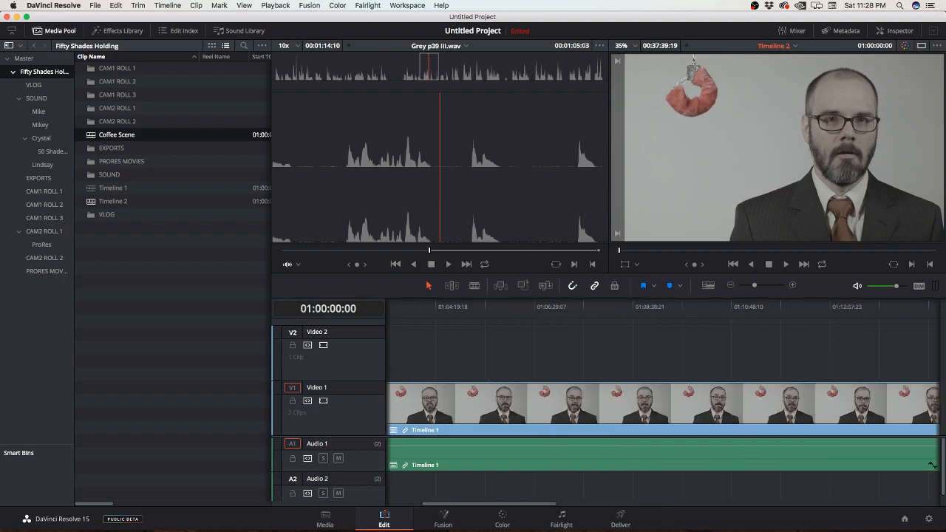
pyautogui.hscroll(8, 662, 405)
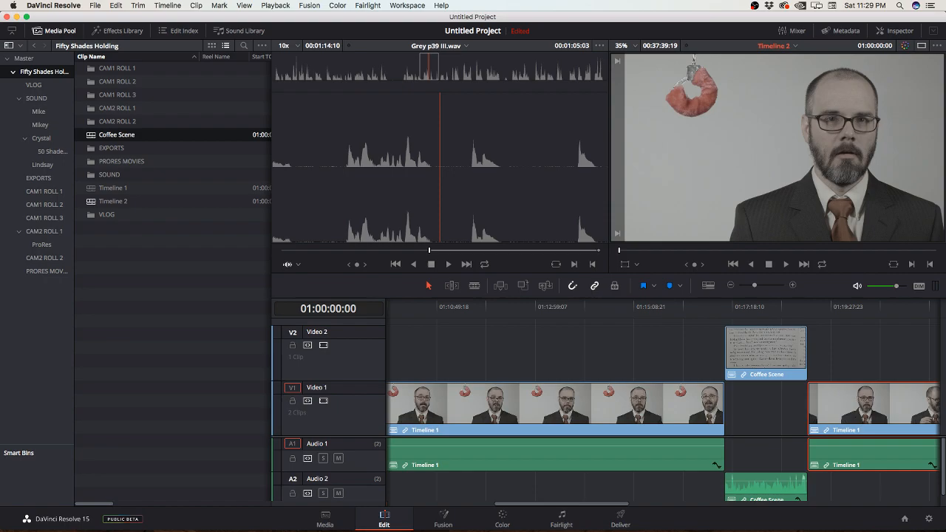
pyautogui.moveTo(725, 306); pyautogui.dragTo(748, 303)
pyautogui.press('space')
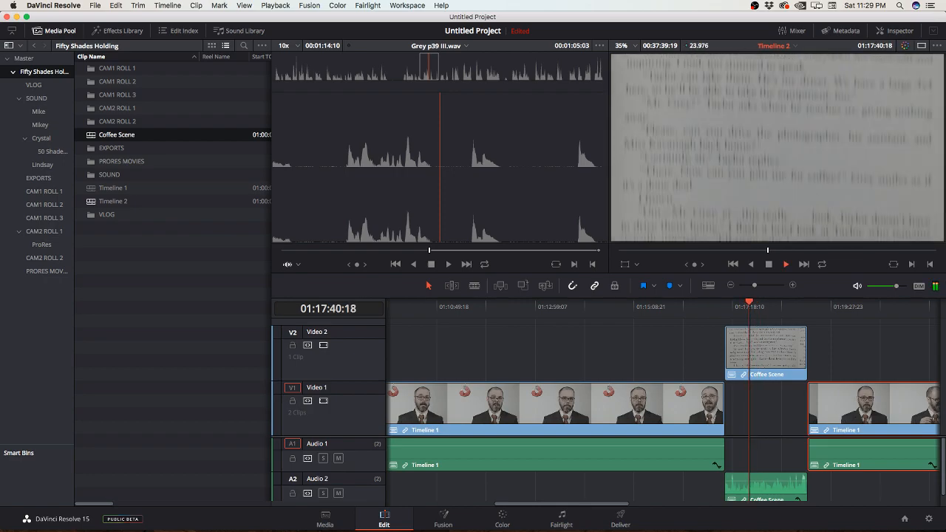
pyautogui.press('space')
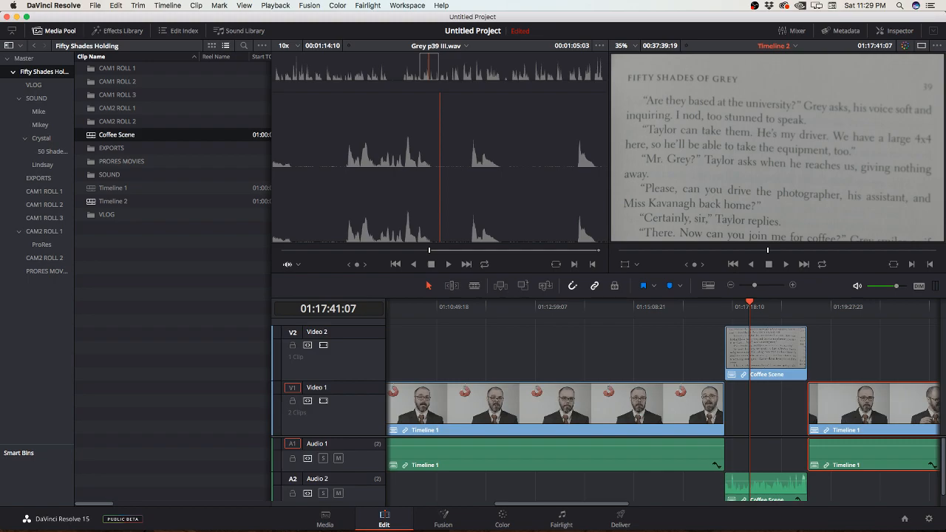
# Step: Reduce the heights of the Audio 1 and Video 1 tracks so all four tracks fit in the timeline
pyautogui.moveTo(329, 471); pyautogui.dragTo(329, 458)
pyautogui.scroll(-2, 608, 406)
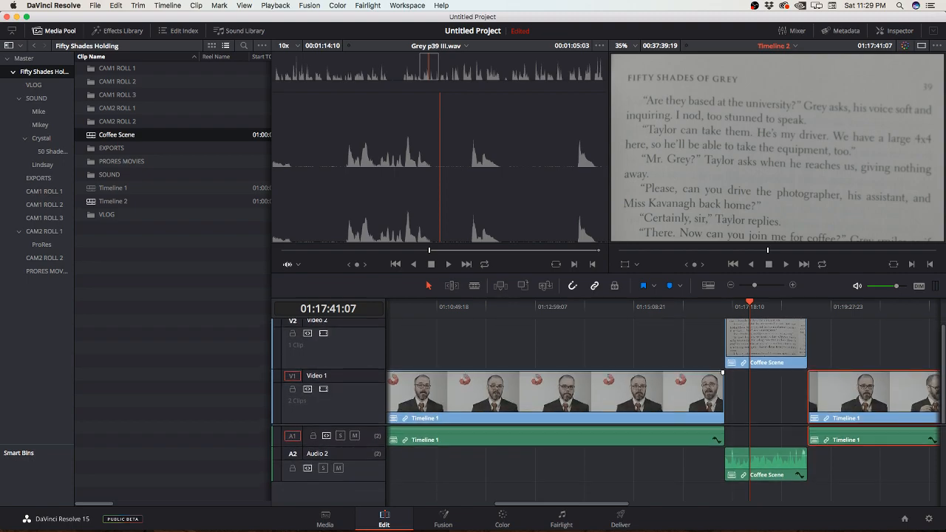
pyautogui.moveTo(329, 368); pyautogui.dragTo(329, 390)
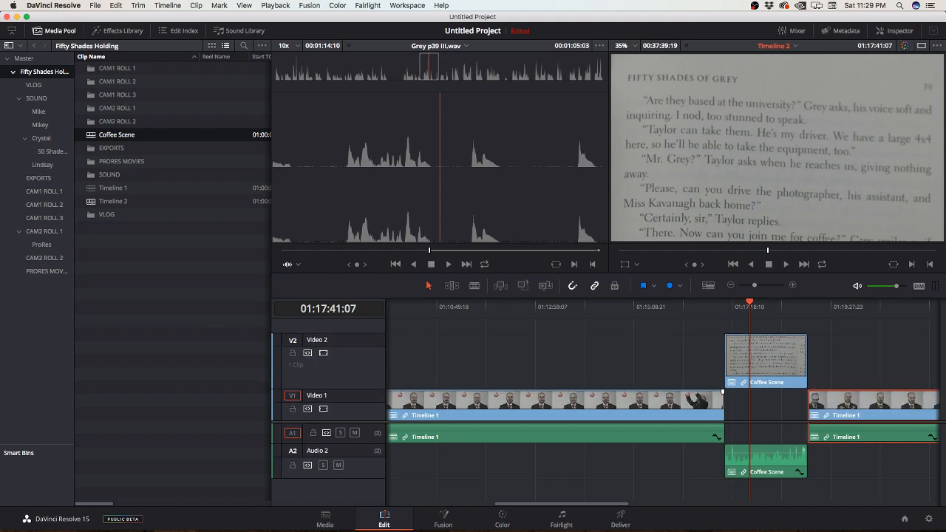
pyautogui.moveTo(598, 328); pyautogui.dragTo(825, 480)
pyautogui.rightClick(751, 359)
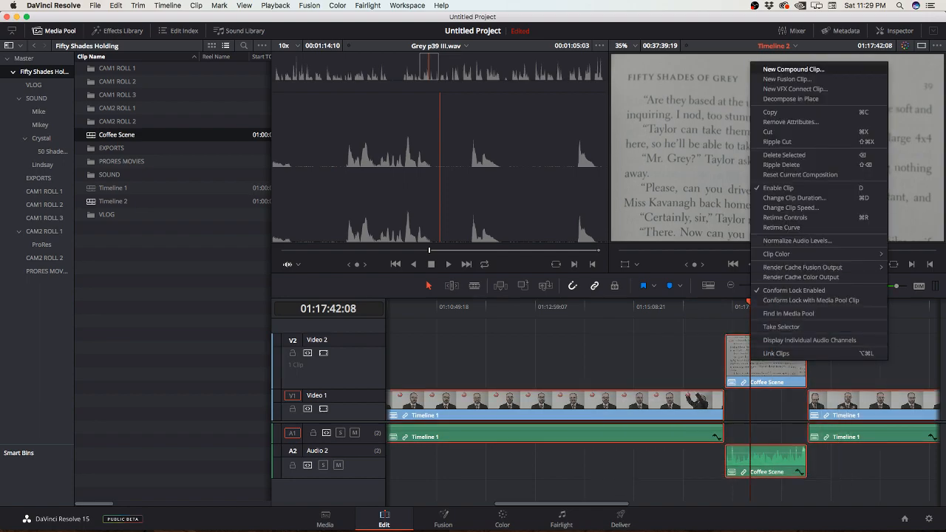
pyautogui.click(793, 69)
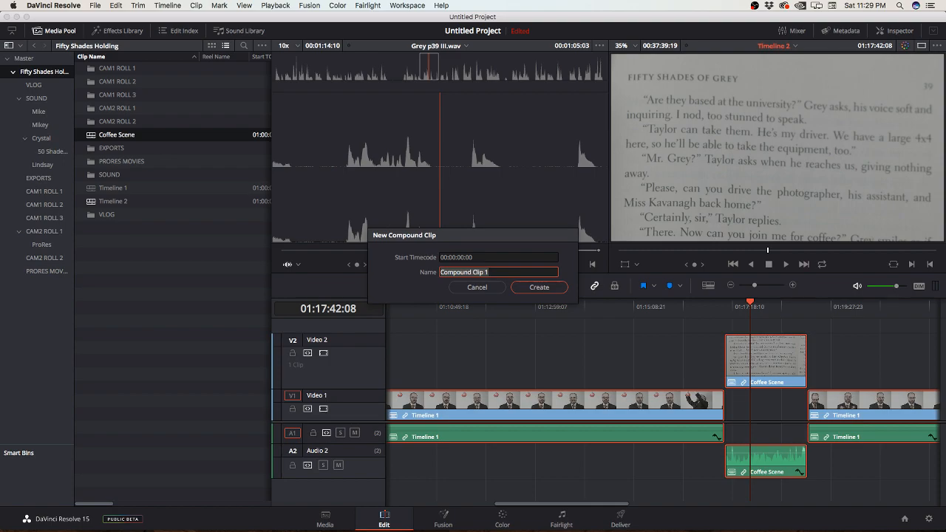
pyautogui.click(477, 286)
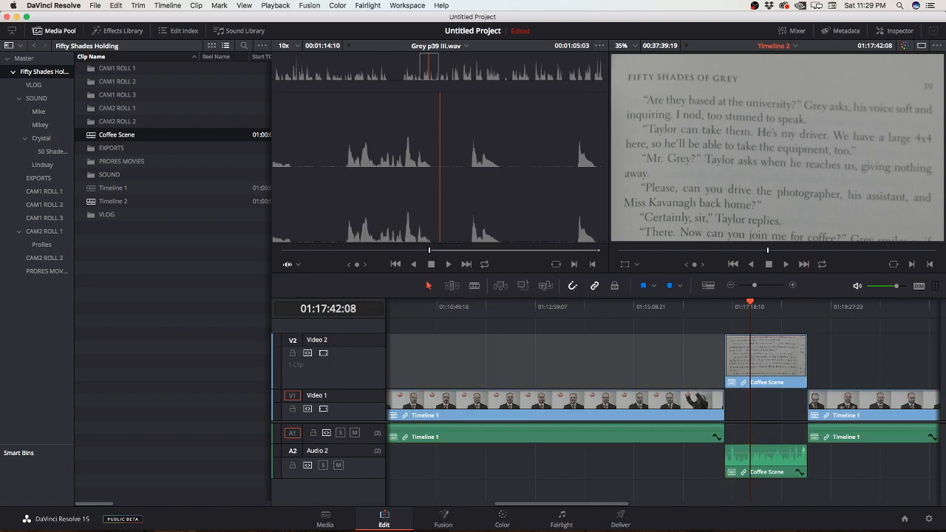
pyautogui.moveTo(687, 333); pyautogui.dragTo(743, 417)
pyautogui.rightClick(755, 368)
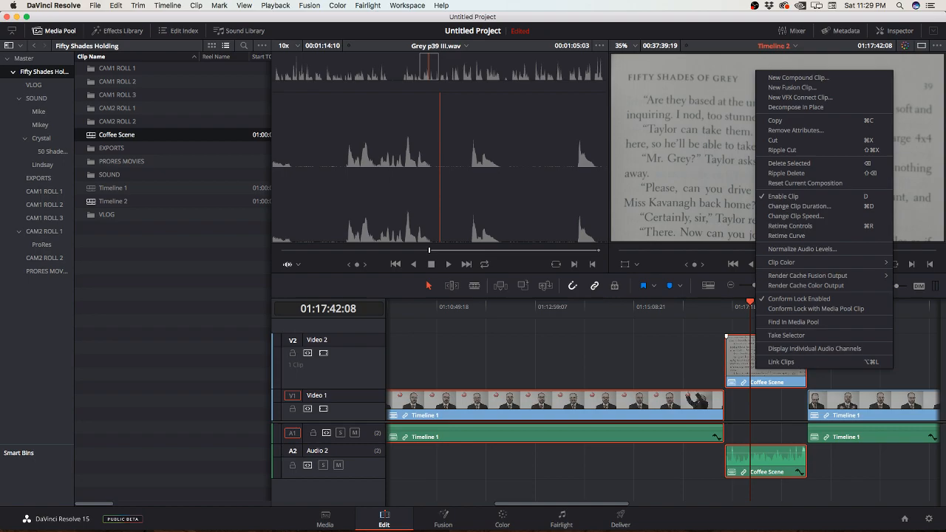
pyautogui.click(692, 359)
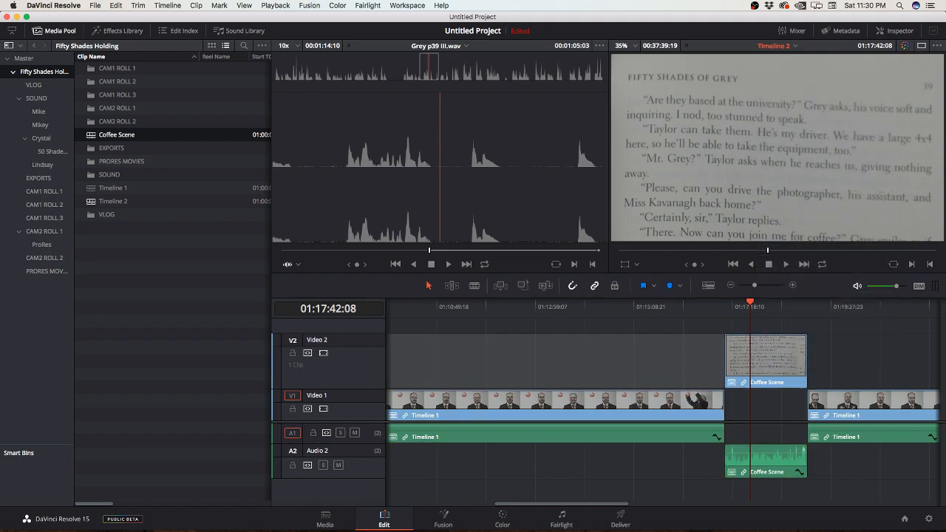
# Step: Combine the first Timeline 1 piece and the Coffee Scene clip into a new compound clip, keeping the default name
pyautogui.moveTo(692, 359); pyautogui.dragTo(747, 452)
pyautogui.rightClick(761, 363)
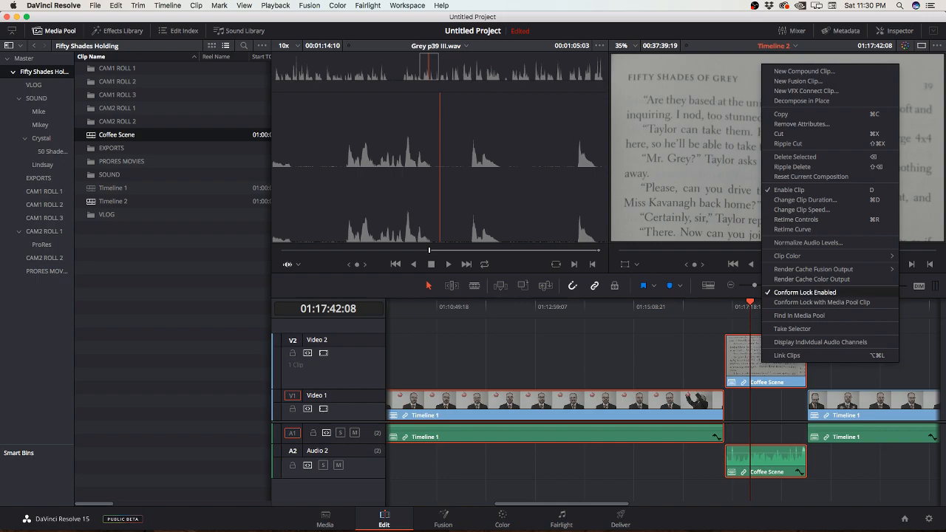
pyautogui.click(804, 71)
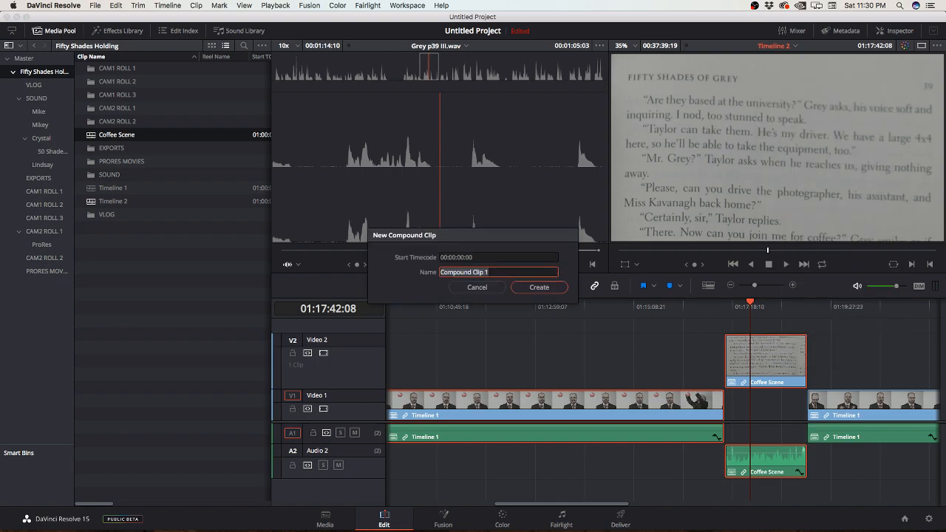
pyautogui.press('Return')
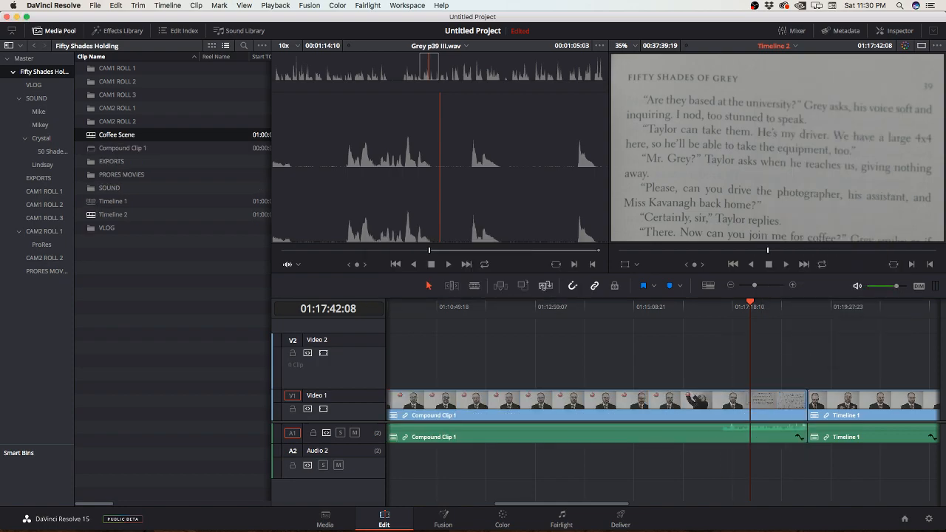
# Step: Load the new compound clip in the source viewer and undo its creation
pyautogui.doubleClick(123, 148)
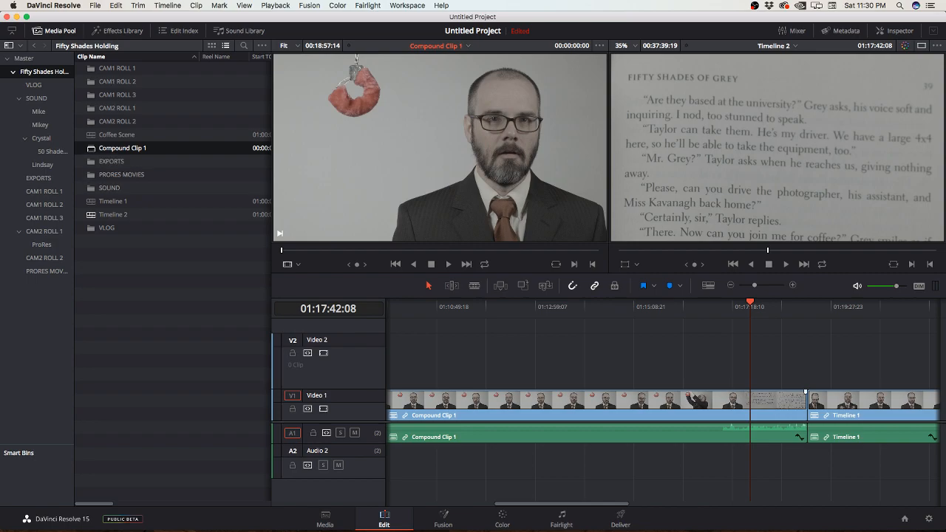
pyautogui.press('super+z')
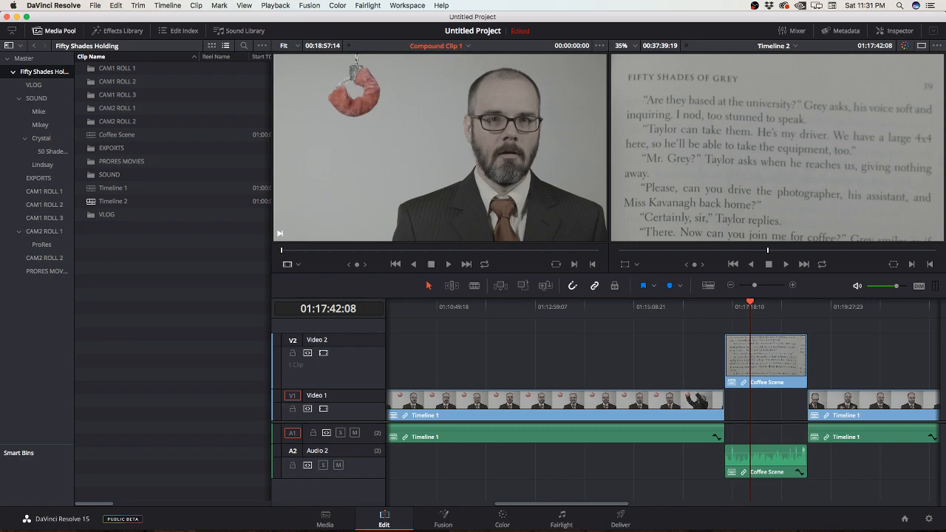
# Step: Cut the nested Coffee Scene clip at 01:17:33:22 and at three further points, dividing it into five pieces
pyautogui.moveTo(751, 305)
pyautogui.mouseDown()
pyautogui.moveTo(738, 304)
pyautogui.moveTo(766, 304)
pyautogui.moveTo(743, 302)
pyautogui.mouseUp()
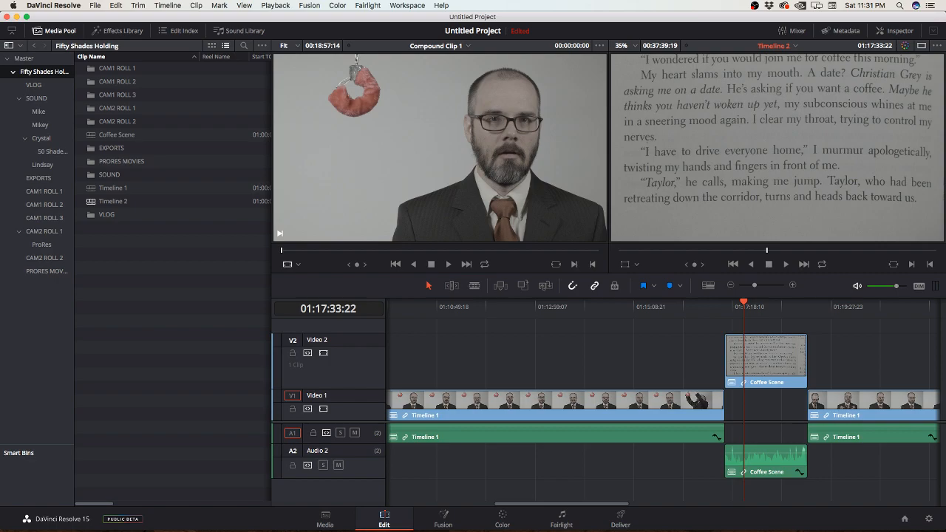
pyautogui.press('b')
pyautogui.click(743, 358)
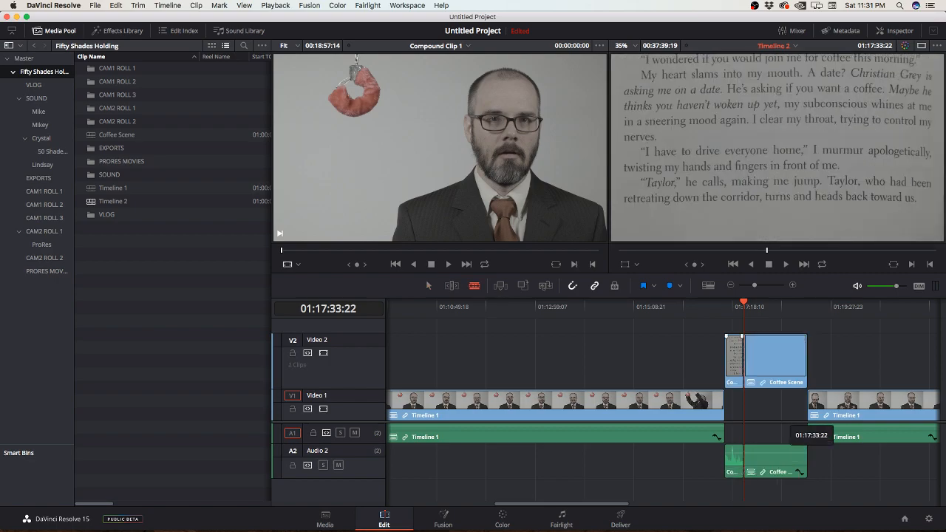
pyautogui.click(760, 358)
pyautogui.click(779, 359)
pyautogui.click(795, 359)
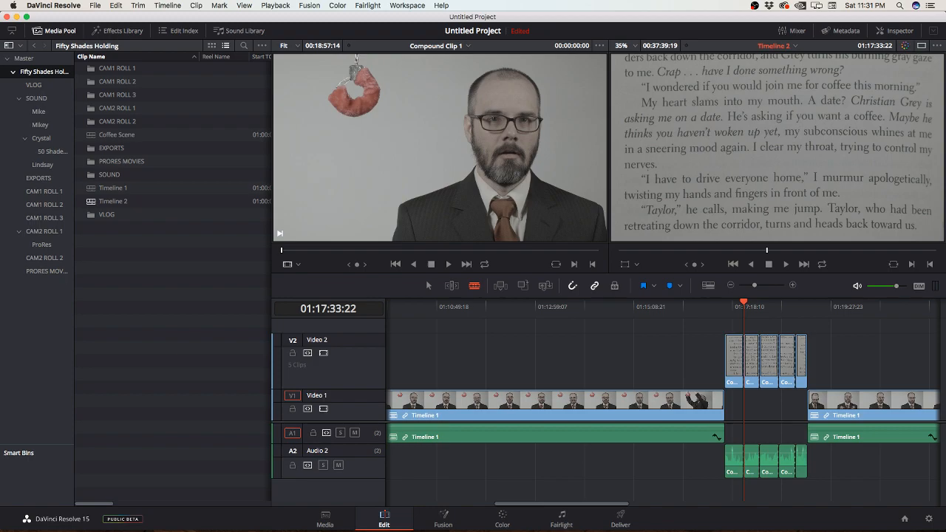
# Step: Add an Additive Dissolve at the cut between the first two Coffee Scene pieces
pyautogui.click(113, 31)
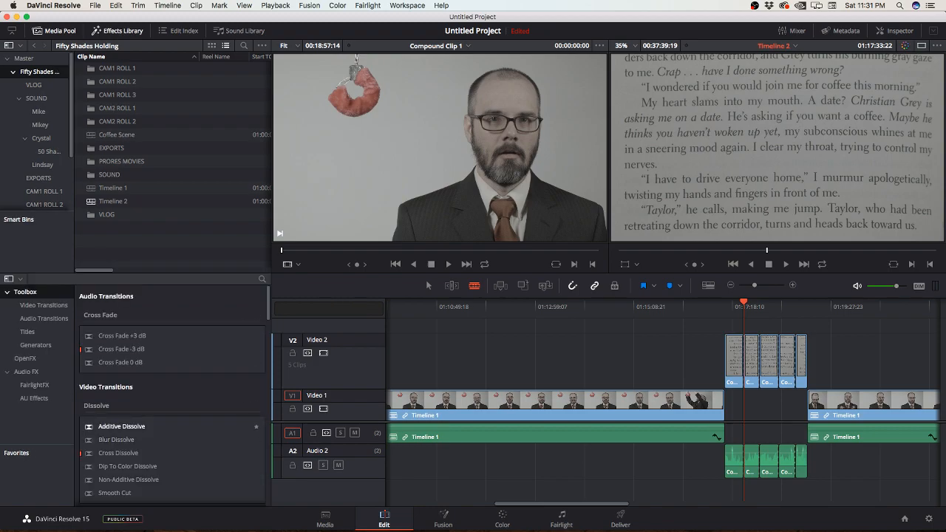
pyautogui.moveTo(119, 426); pyautogui.dragTo(746, 371)
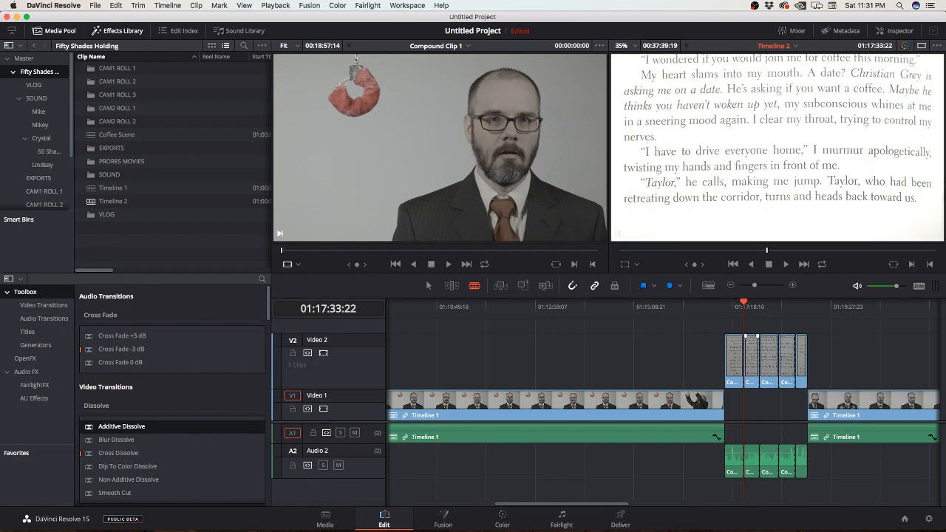
pyautogui.press('super+equal')
pyautogui.press('super+equal')
pyautogui.press('super+equal')
pyautogui.press('super+equal')
pyautogui.press('super+equal')
pyautogui.press('super+equal')
pyautogui.press('super+equal')
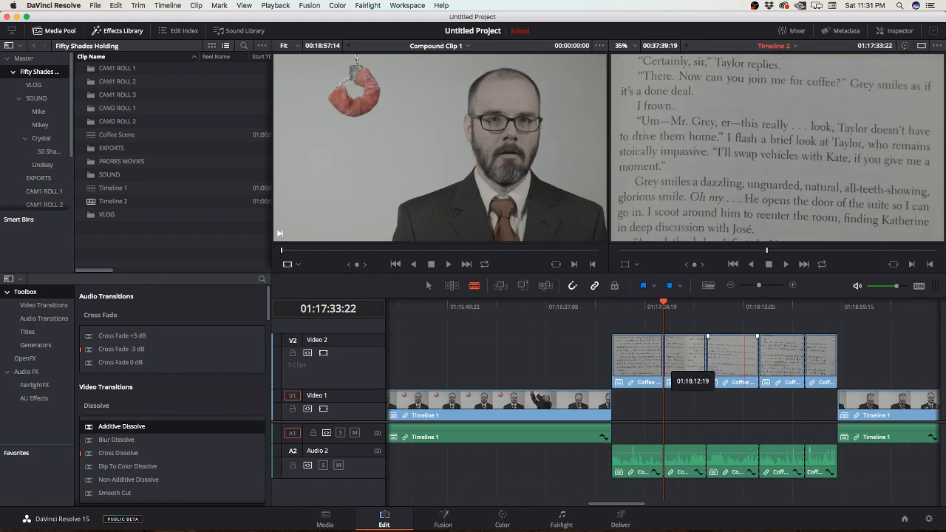
pyautogui.press('super+equal')
pyautogui.press('super+equal')
pyautogui.press('super+equal')
pyautogui.press('super+equal')
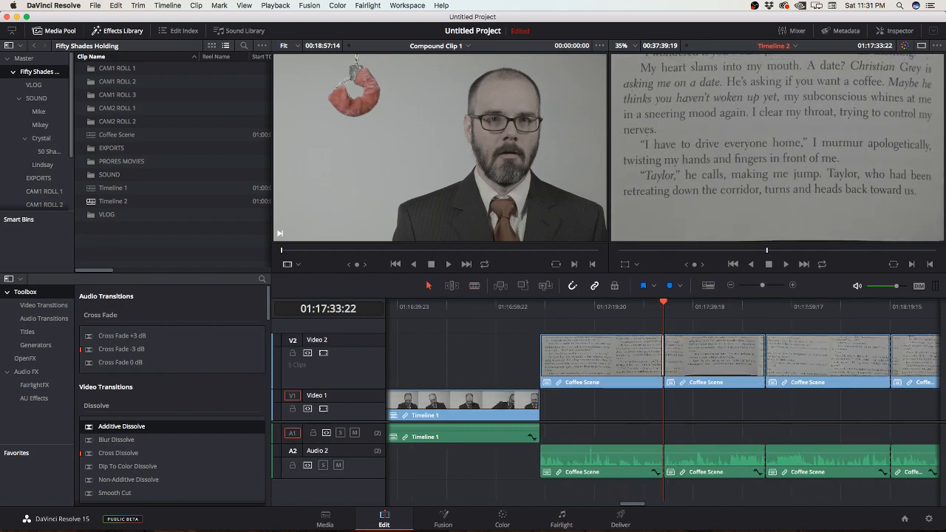
pyautogui.press('super+equal')
pyautogui.press('super+equal')
pyautogui.press('super+equal')
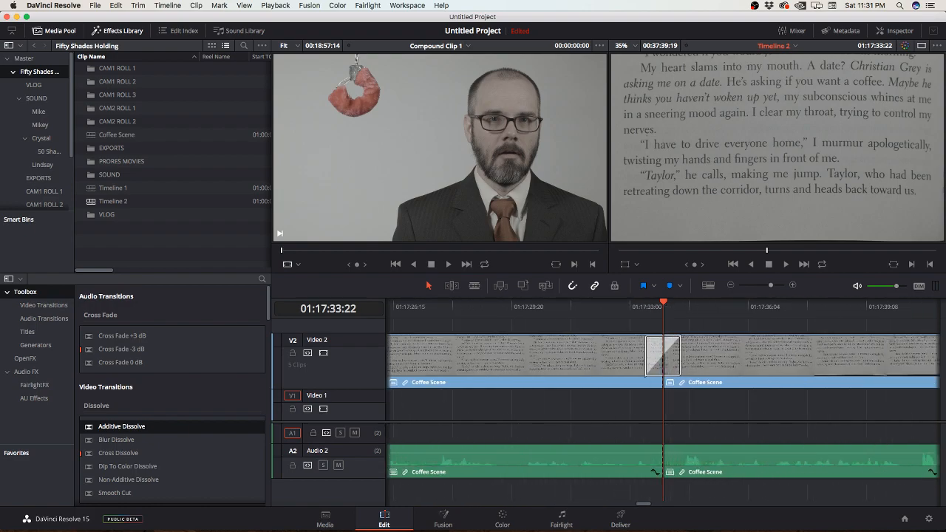
# Step: Ripple-trim the end of the first Coffee Scene piece and the start of the second at the dissolve, and scrub across the transition
pyautogui.hotkey('shift', 'Left')
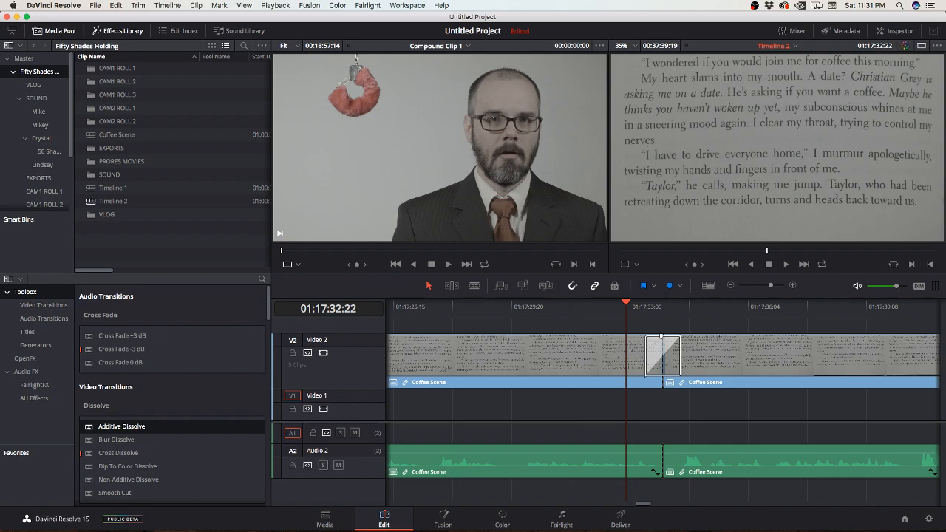
pyautogui.click(666, 383)
pyautogui.click(660, 382)
pyautogui.moveTo(660, 382); pyautogui.dragTo(579, 382)
pyautogui.press('super+z')
pyautogui.moveTo(663, 355); pyautogui.dragTo(601, 355)
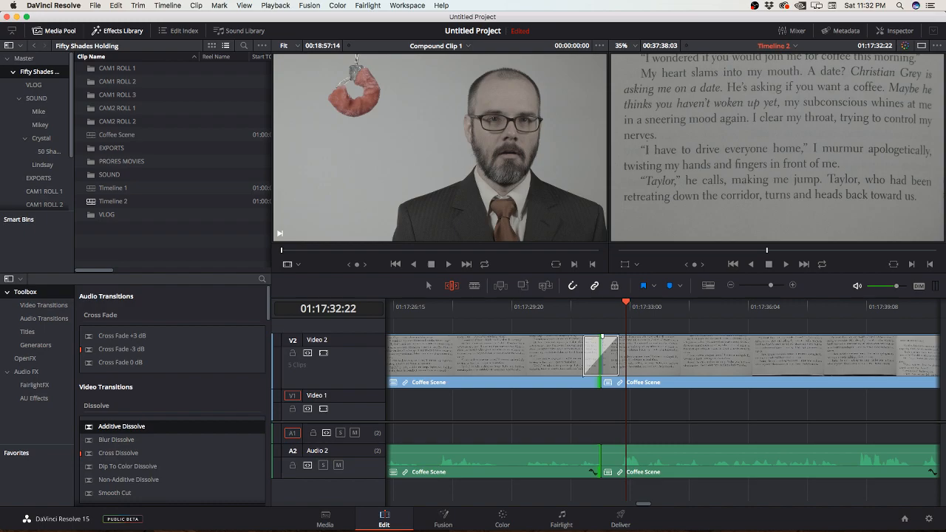
pyautogui.moveTo(604, 383); pyautogui.dragTo(627, 382)
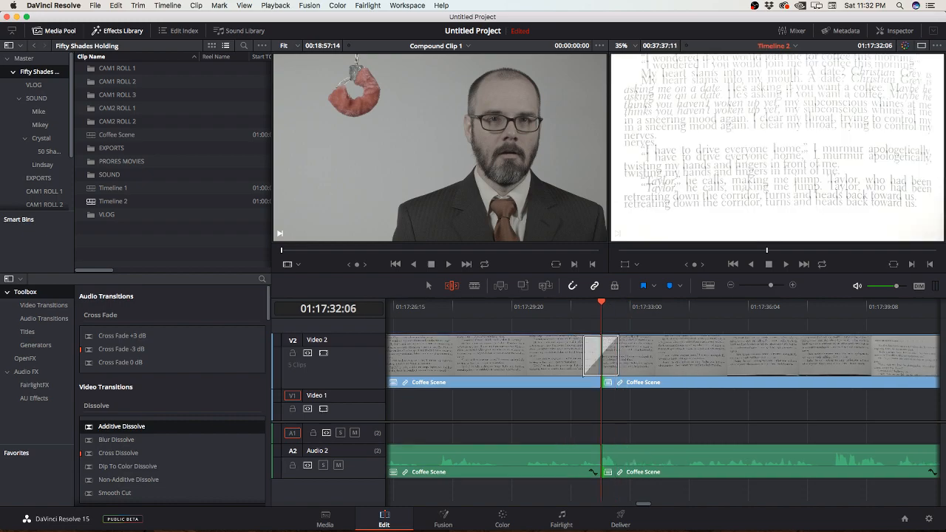
pyautogui.moveTo(602, 303)
pyautogui.mouseDown()
pyautogui.moveTo(565, 302)
pyautogui.moveTo(621, 303)
pyautogui.mouseUp()
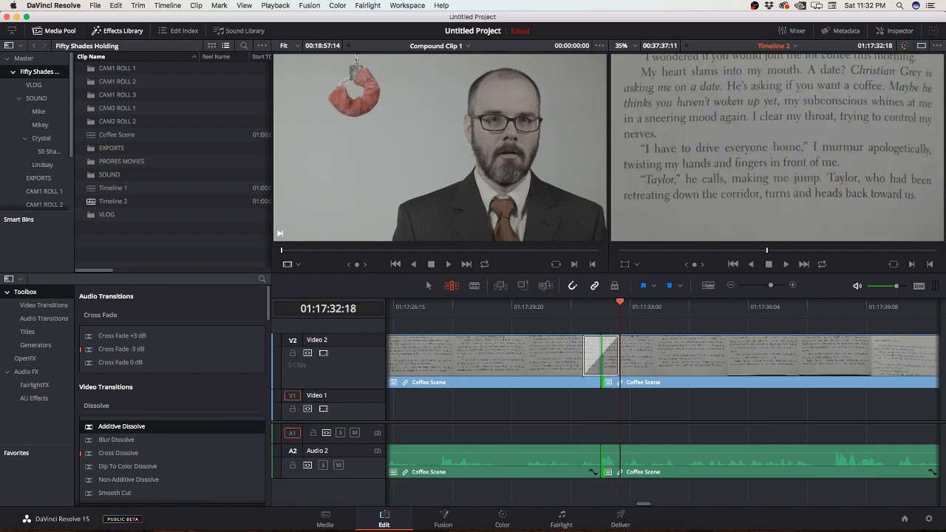
# Step: Undo both ripple trims and the Additive Dissolve at the first Coffee Scene cut
pyautogui.press('super+z')
pyautogui.press('super+z')
pyautogui.press('super+z')
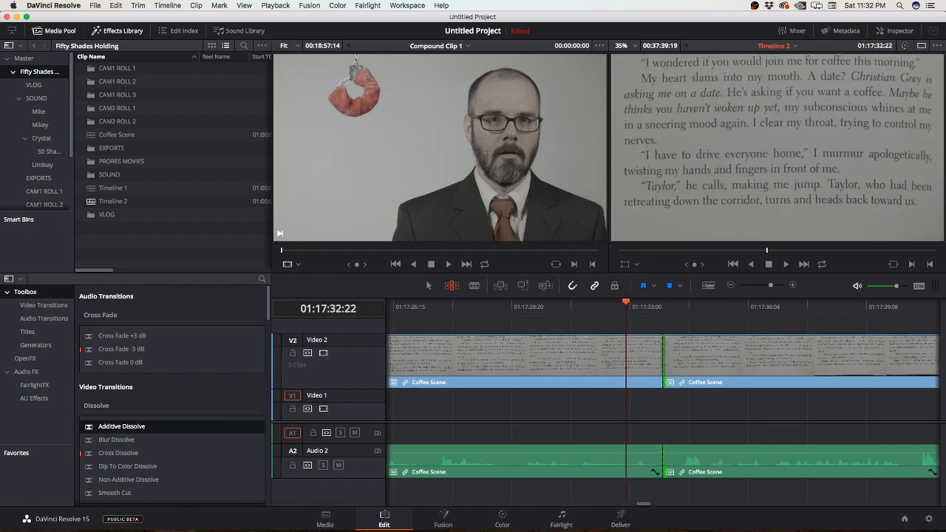
# Step: Move along the Coffee Scene pieces to the second cut, bringing the playhead past it to 01:17:56:14
pyautogui.moveTo(627, 303); pyautogui.dragTo(759, 302)
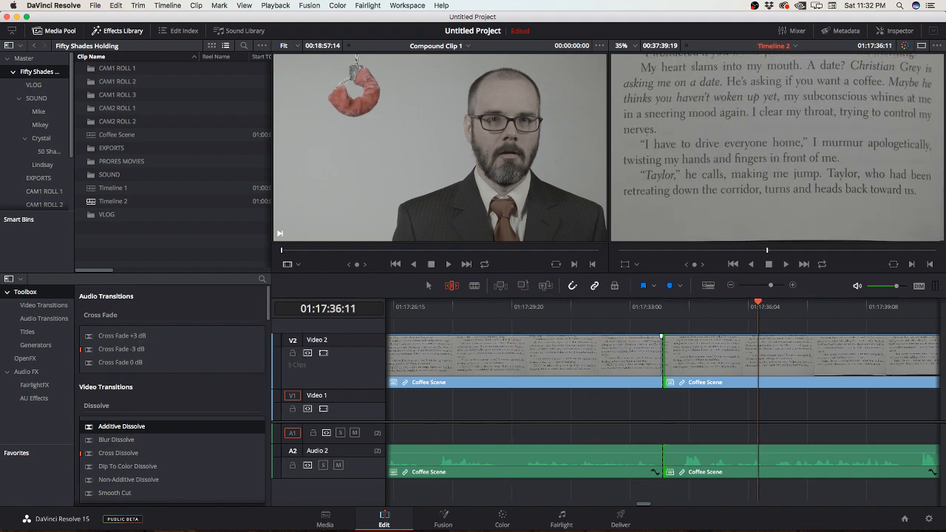
pyautogui.hscroll(10, 747, 358)
pyautogui.hscroll(10, 747, 359)
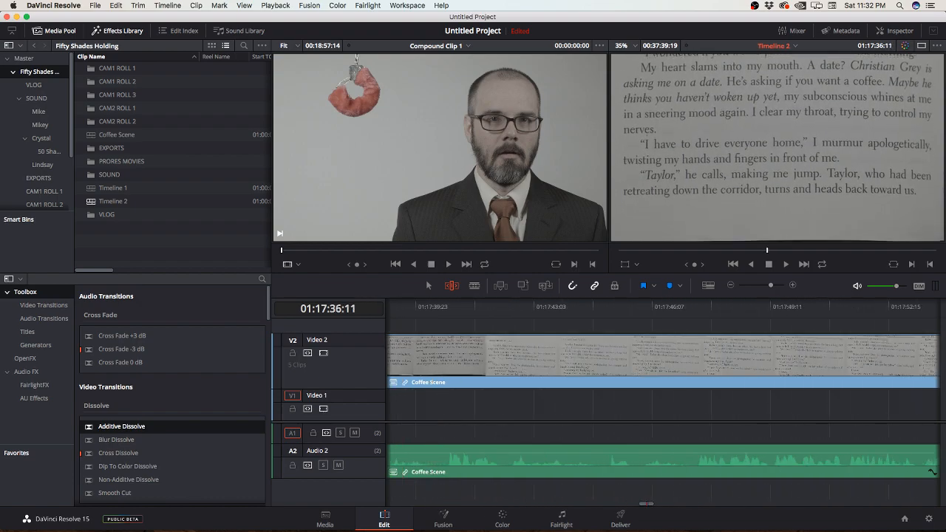
pyautogui.moveTo(610, 303); pyautogui.dragTo(739, 303)
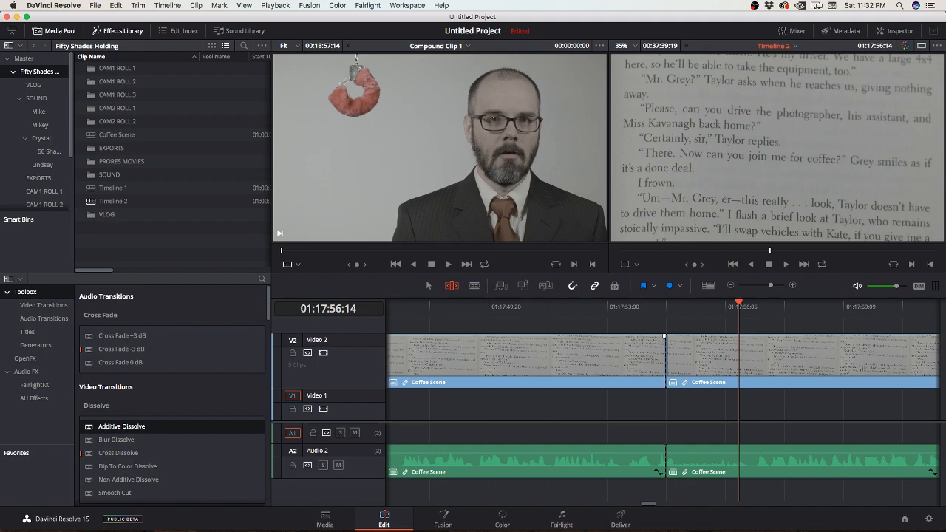
# Step: Add a Cross Dissolve at the cut between the second and third Coffee Scene pieces and bring the playhead beside it
pyautogui.click(120, 453)
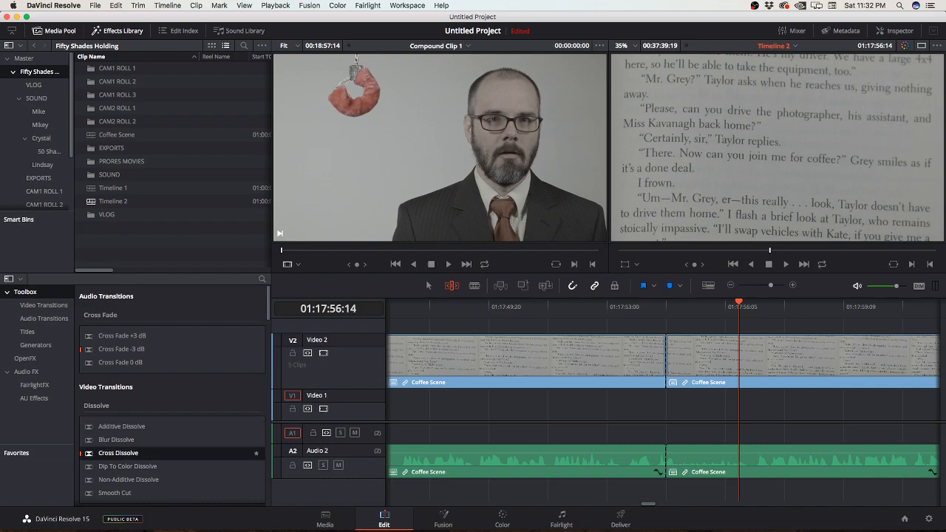
pyautogui.moveTo(256, 453); pyautogui.dragTo(706, 355)
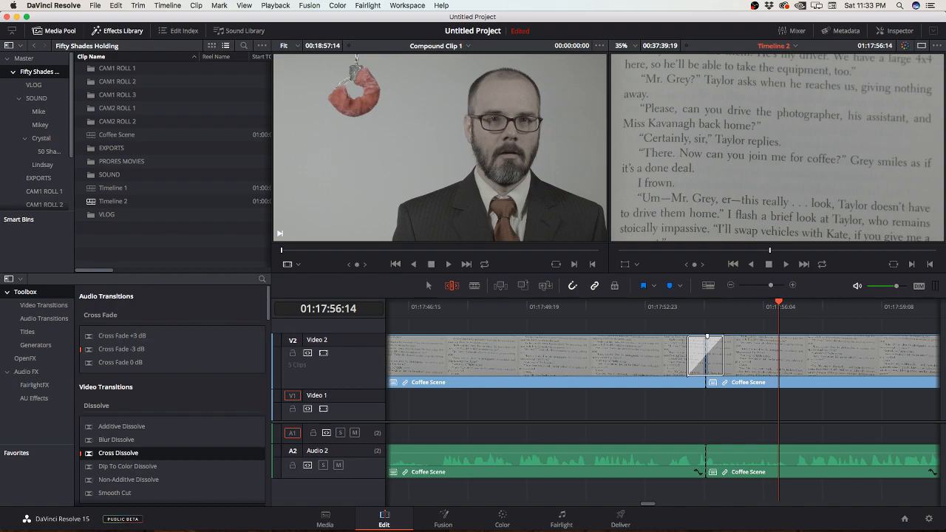
pyautogui.moveTo(779, 304); pyautogui.dragTo(724, 304)
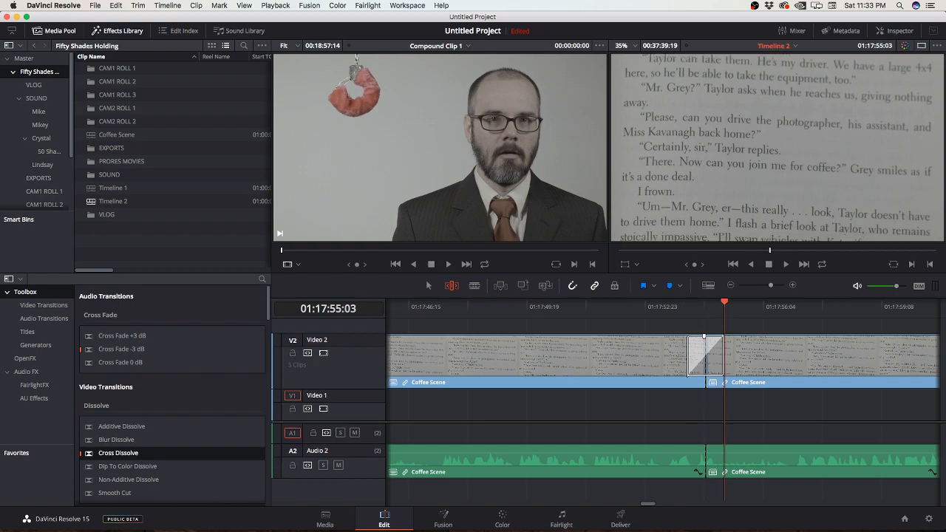
# Step: Ripple-trim the end of the second Coffee Scene piece and the start of the third at the dissolve, and play across the transition
pyautogui.moveTo(704, 336); pyautogui.dragTo(533, 337)
pyautogui.moveTo(536, 382); pyautogui.dragTo(673, 381)
pyautogui.moveTo(495, 306); pyautogui.dragTo(533, 307)
pyautogui.press('/')
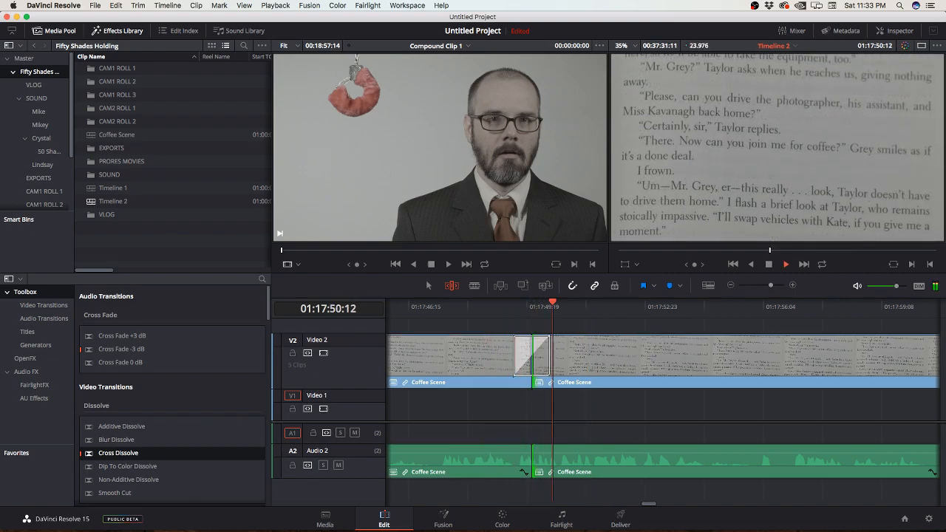
pyautogui.press('space')
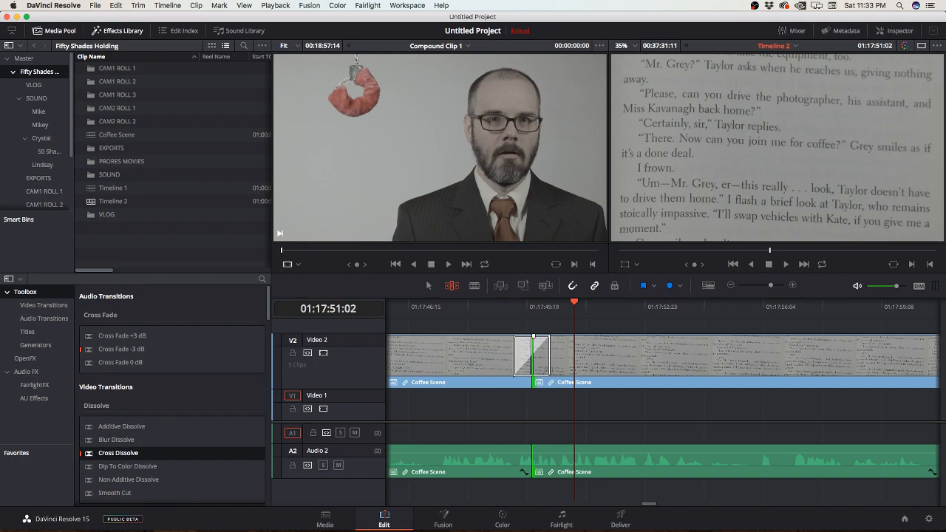
pyautogui.click(534, 382)
pyautogui.moveTo(535, 383); pyautogui.dragTo(517, 382)
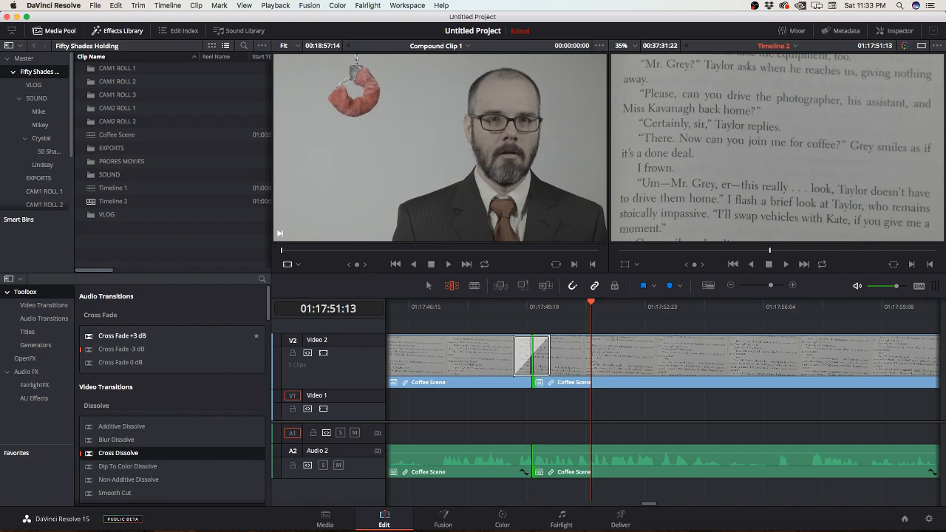
# Step: Add a Cross Fade -3 dB at the audio cut beneath the Cross Dissolve and play back the transition
pyautogui.click(122, 336)
pyautogui.click(122, 350)
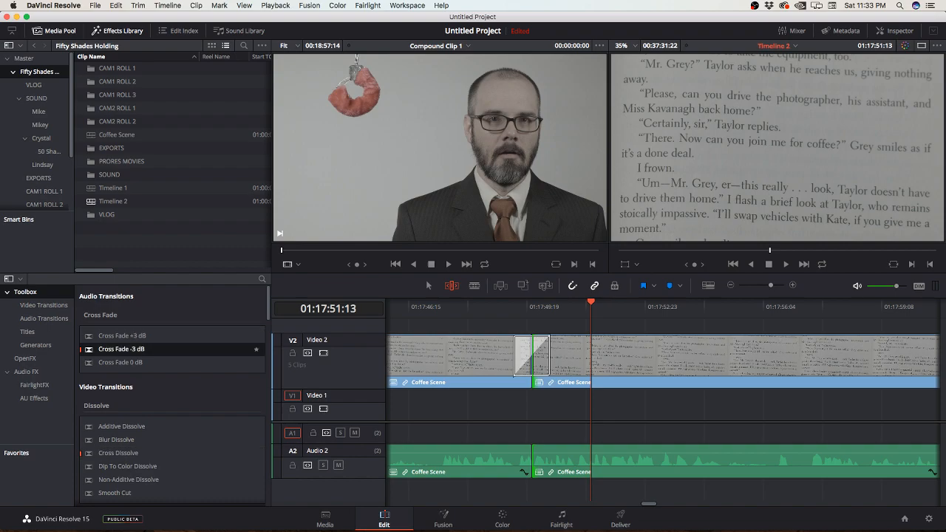
pyautogui.moveTo(122, 350); pyautogui.dragTo(560, 461)
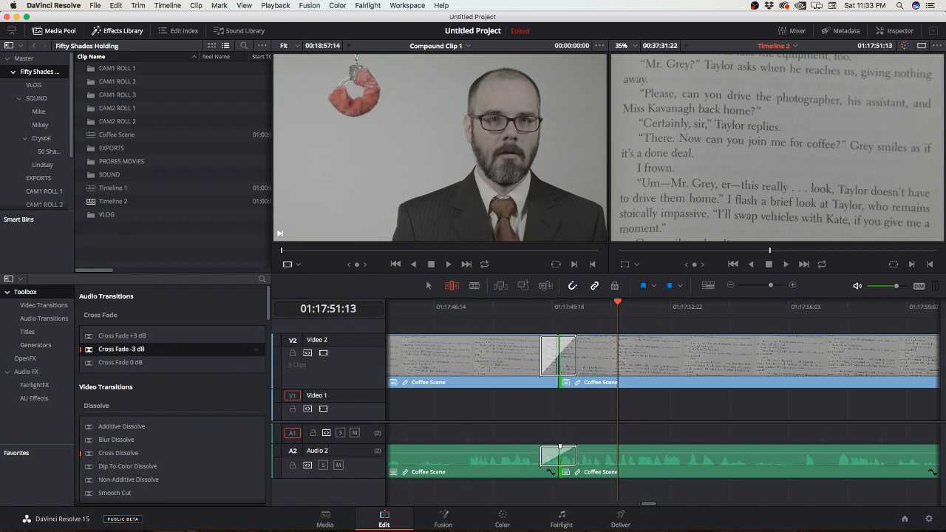
pyautogui.moveTo(559, 336); pyautogui.dragTo(560, 337)
pyautogui.press('Up')
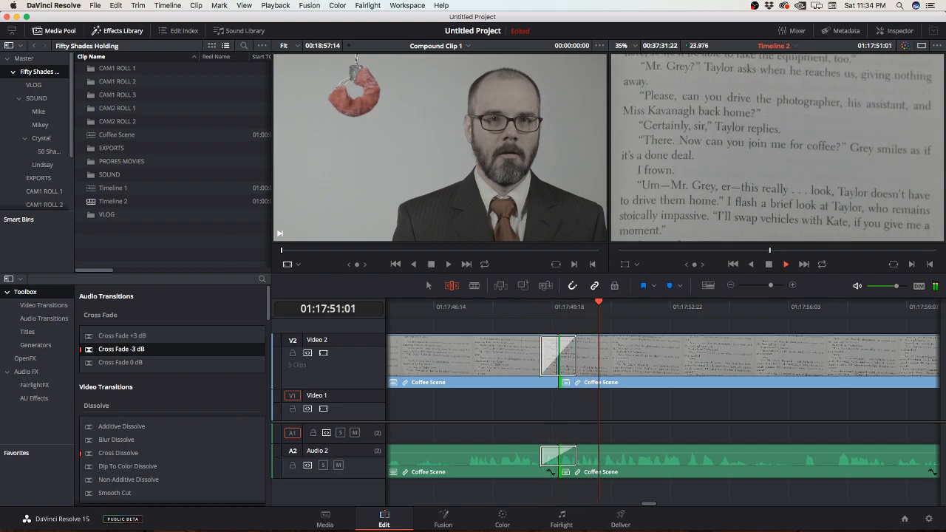
# Step: Ripple-trim the third Coffee Scene piece's start slightly at the dissolve and set the playhead on that cut
pyautogui.press('super+minus')
pyautogui.press('super+minus')
pyautogui.press('super+minus')
pyautogui.press('super+minus')
pyautogui.press('super+minus')
pyautogui.press('super+minus')
pyautogui.press('super+minus')
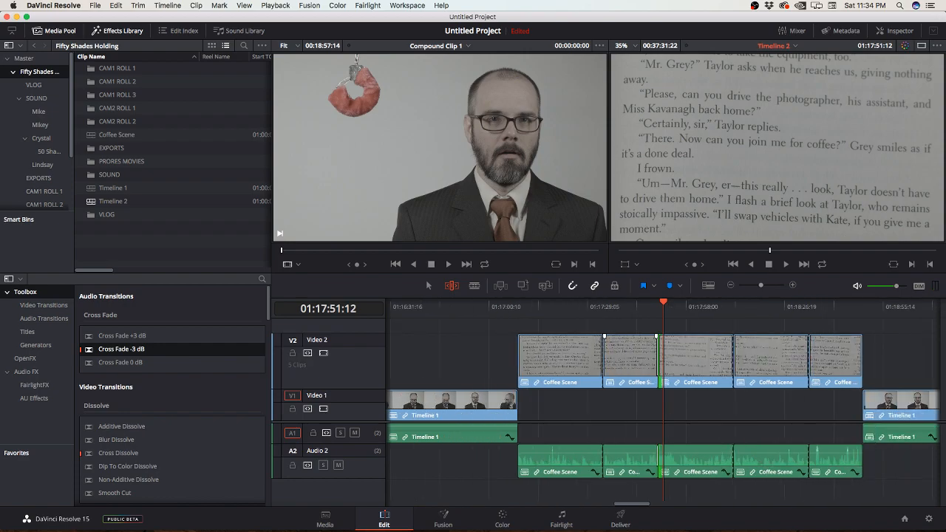
pyautogui.press('super+equal')
pyautogui.press('super+equal')
pyautogui.press('super+equal')
pyautogui.press('super+equal')
pyautogui.press('super+equal')
pyautogui.press('super+equal')
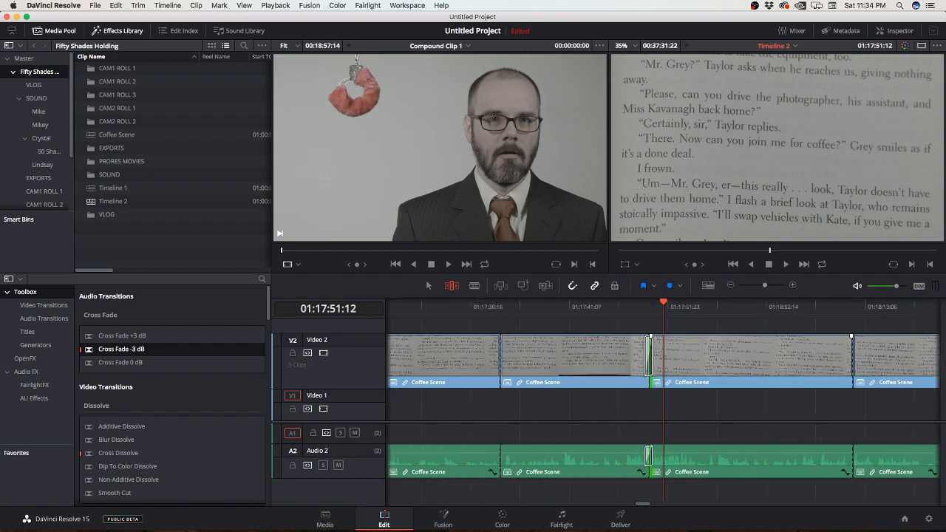
pyautogui.moveTo(604, 369); pyautogui.dragTo(602, 348)
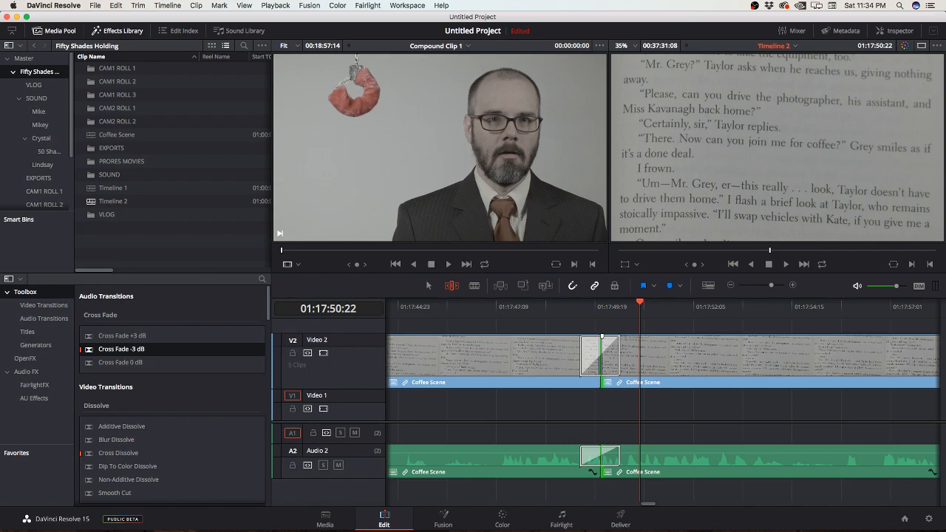
pyautogui.press('Up')
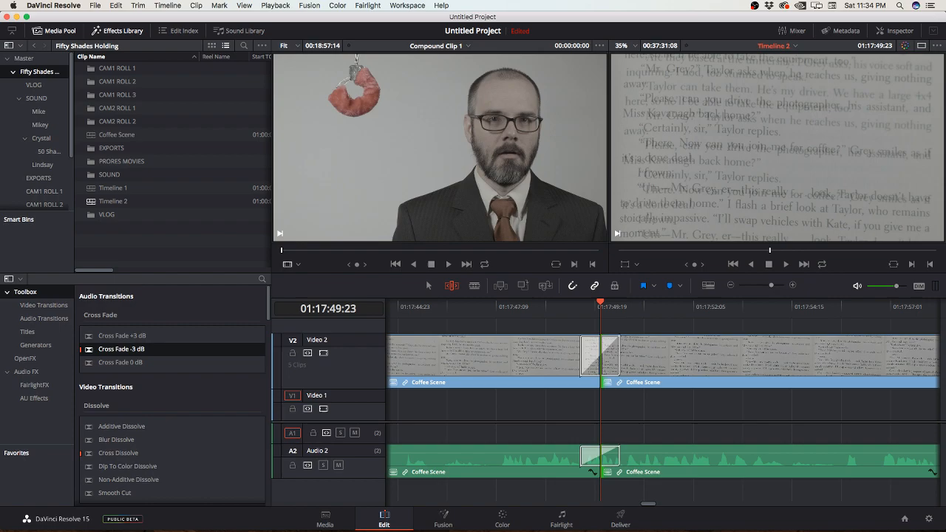
# Step: Return to the selection tool and open the Coffee Scene timeline on the Fairlight page
pyautogui.press('a')
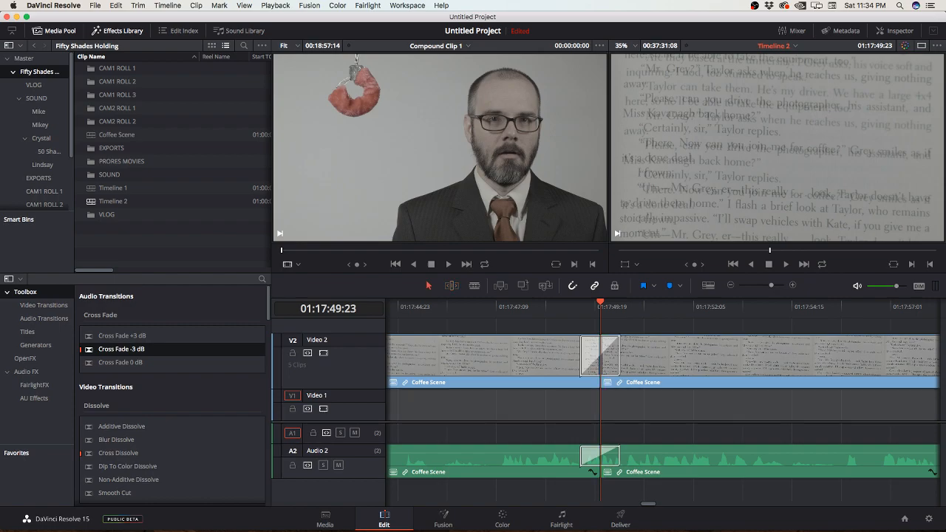
pyautogui.press('super+minus')
pyautogui.press('super+minus')
pyautogui.press('super+minus')
pyautogui.press('super+minus')
pyautogui.press('super+minus')
pyautogui.press('super+minus')
pyautogui.press('super+minus')
pyautogui.press('super+minus')
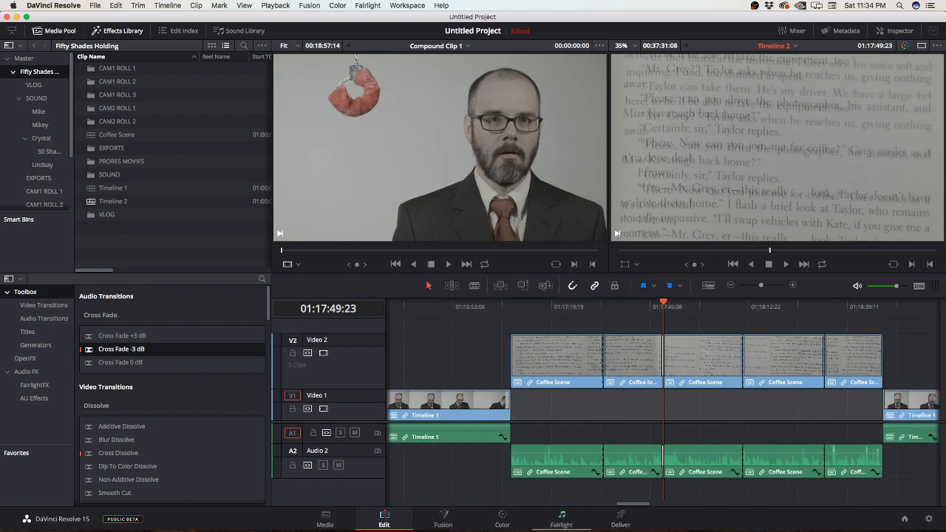
pyautogui.click(562, 517)
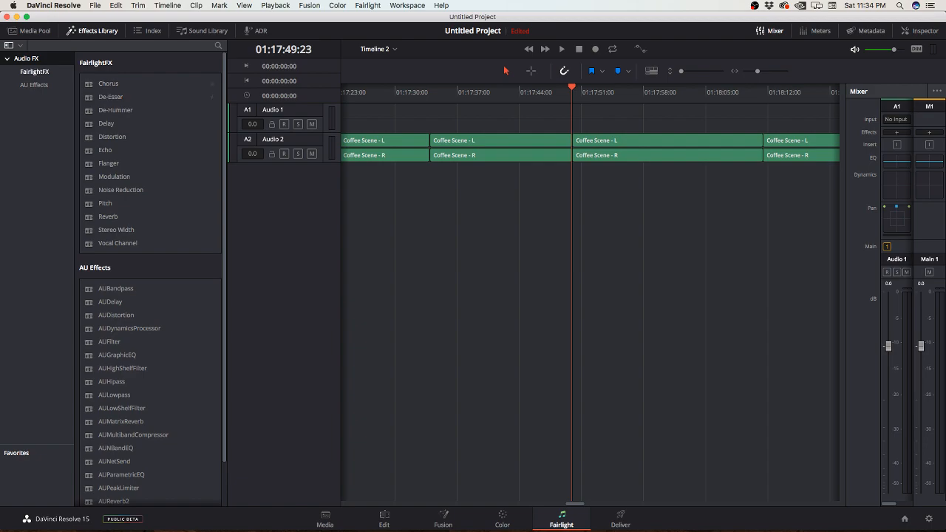
pyautogui.click(30, 30)
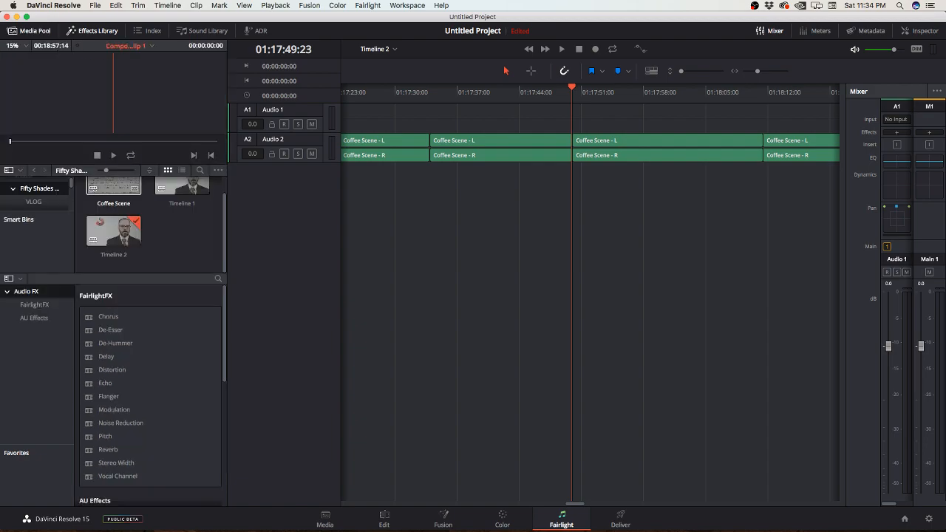
pyautogui.doubleClick(113, 188)
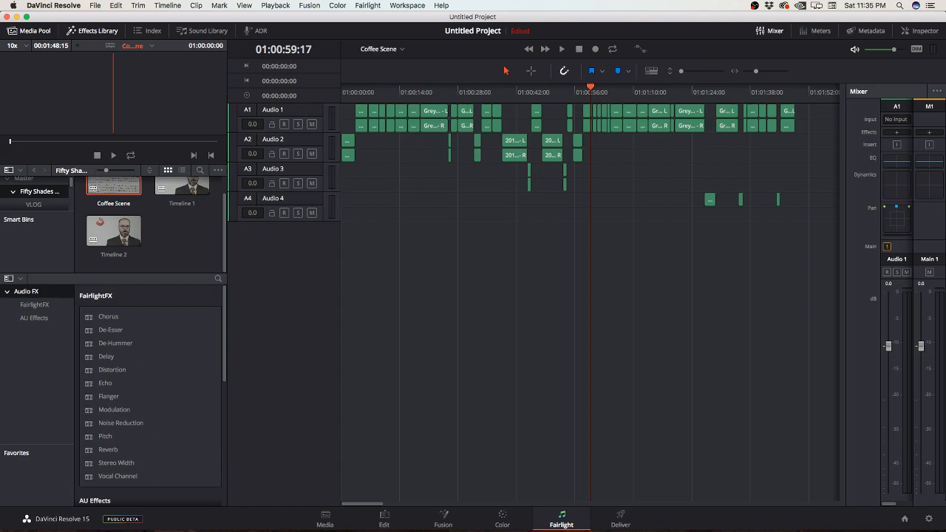
pyautogui.click(29, 31)
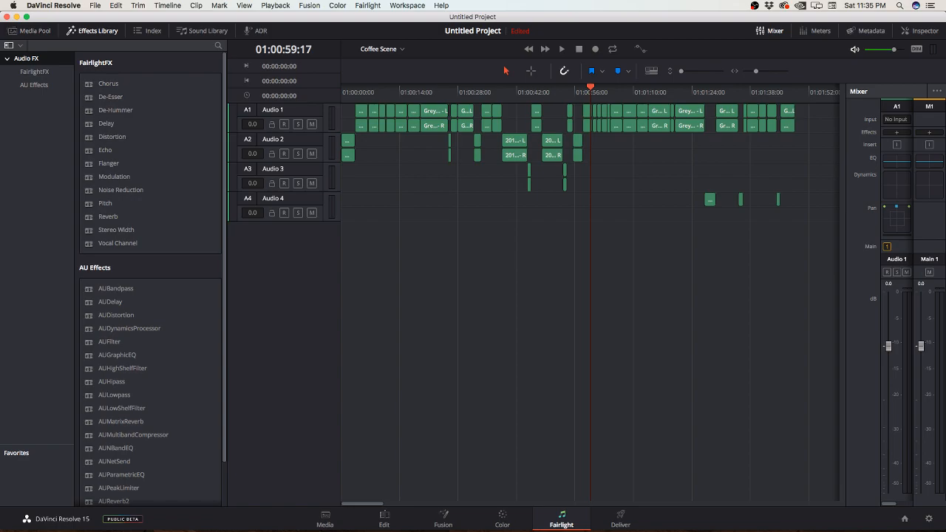
# Step: Play and select the first Audio 4 clip, and make room for a mixer that shows all four audio tracks
pyautogui.press('Down')
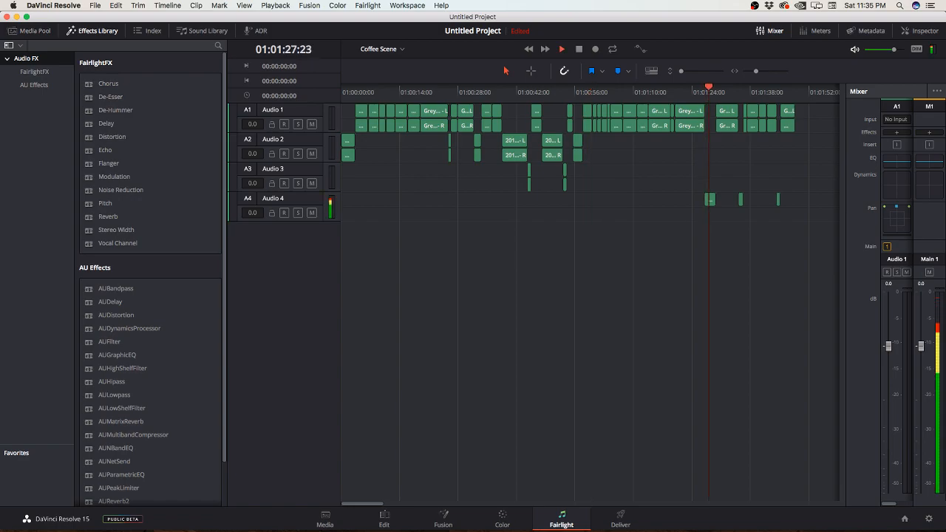
pyautogui.press('space')
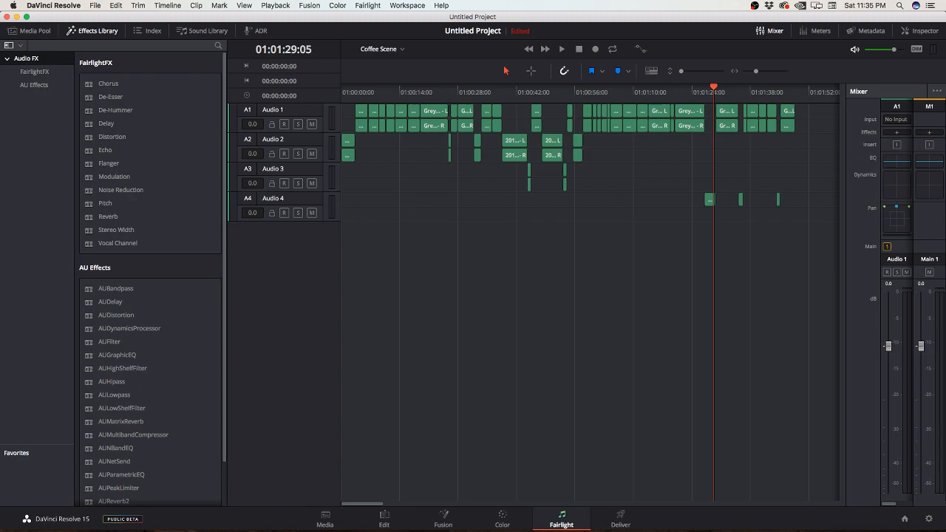
pyautogui.click(710, 199)
pyautogui.moveTo(844, 296); pyautogui.dragTo(747, 296)
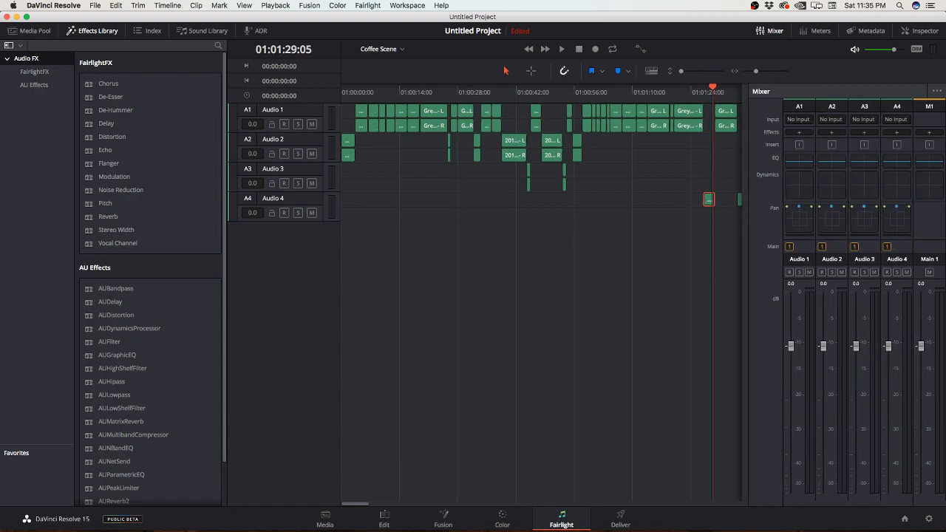
pyautogui.moveTo(225, 295); pyautogui.dragTo(197, 296)
pyautogui.click(71, 31)
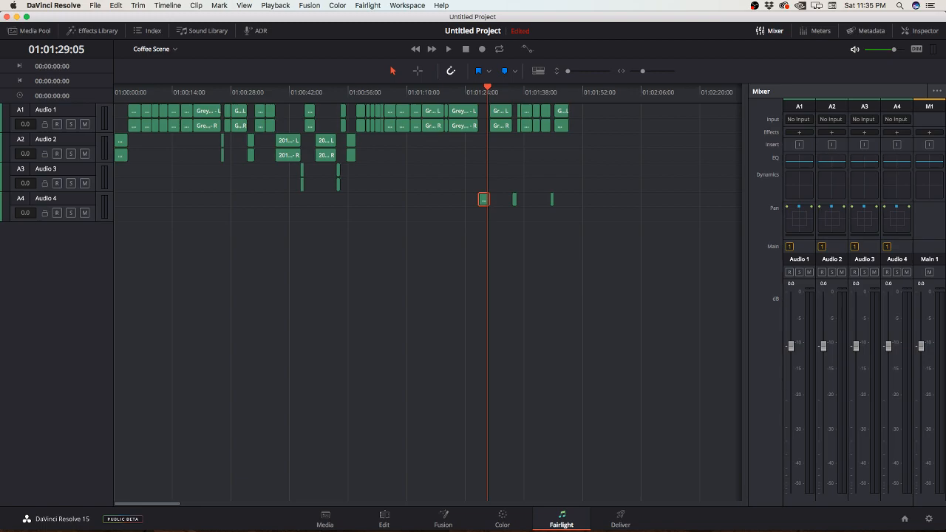
# Step: Change the track type of Audio 4 to Mono
pyautogui.click(74, 201)
pyautogui.rightClick(75, 201)
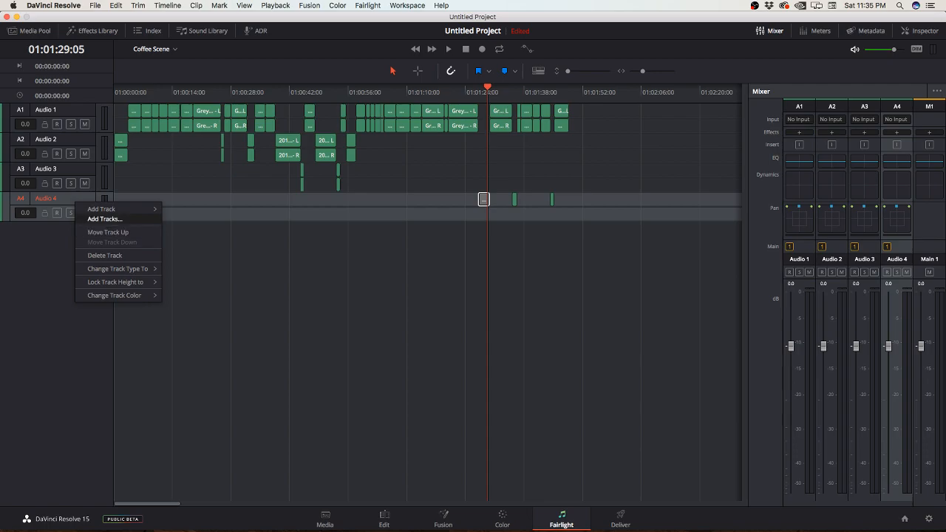
pyautogui.moveTo(118, 269)
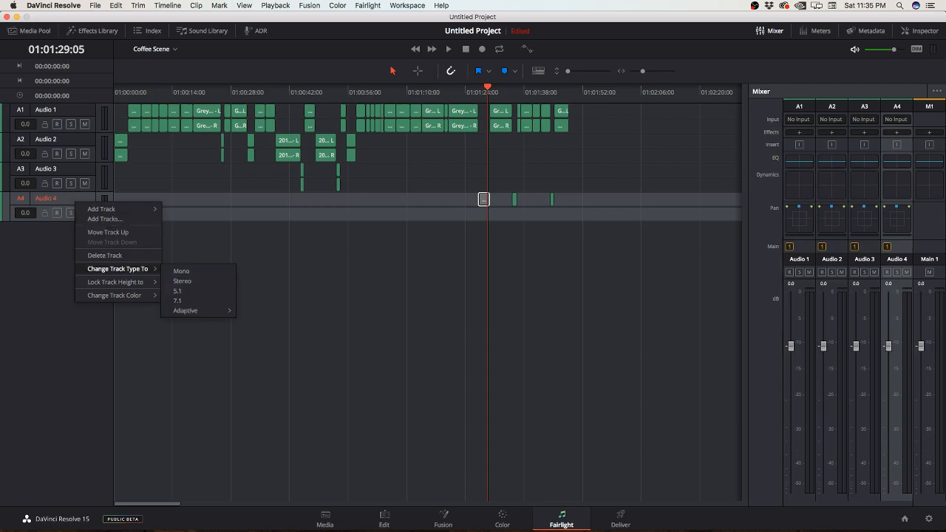
pyautogui.click(182, 271)
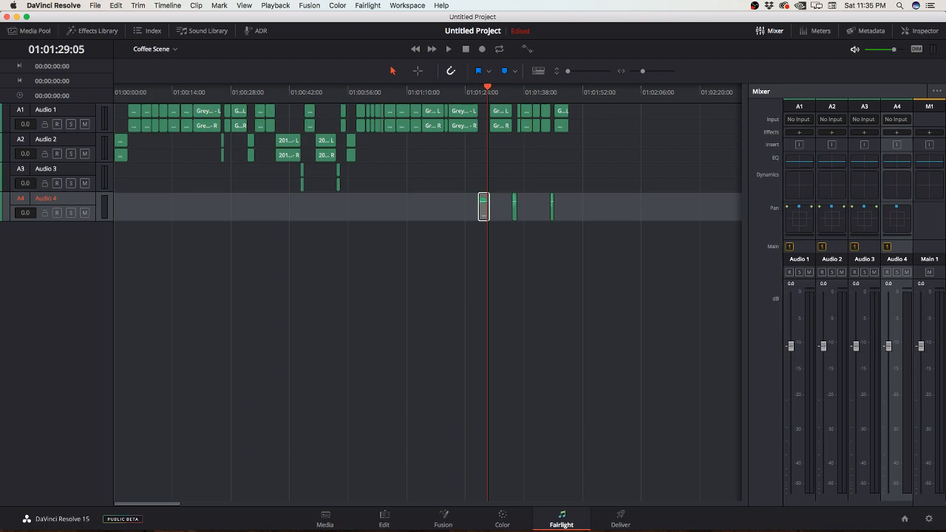
# Step: Listen to the Coffee Scene audio from 01:00:53:02, return to the first Audio 4 clip and review the timeline view options
pyautogui.press('Up')
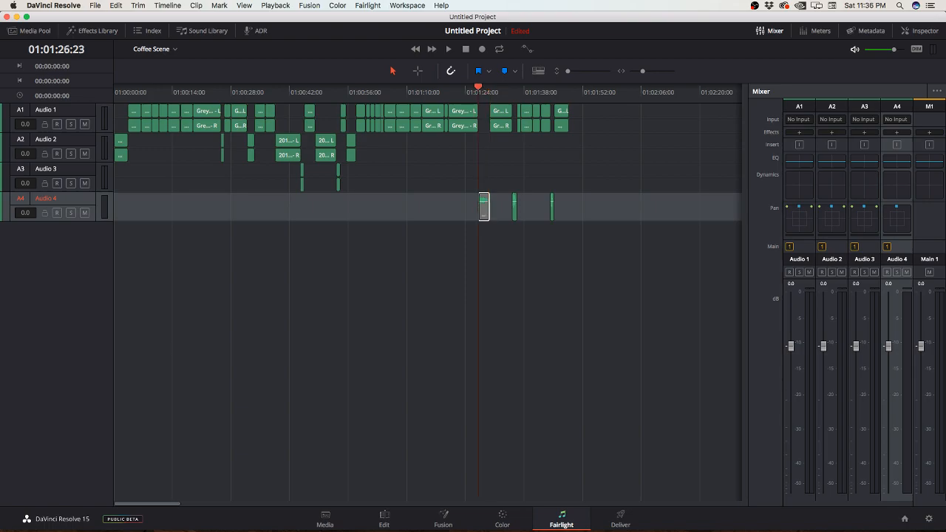
pyautogui.moveTo(478, 87); pyautogui.dragTo(337, 87)
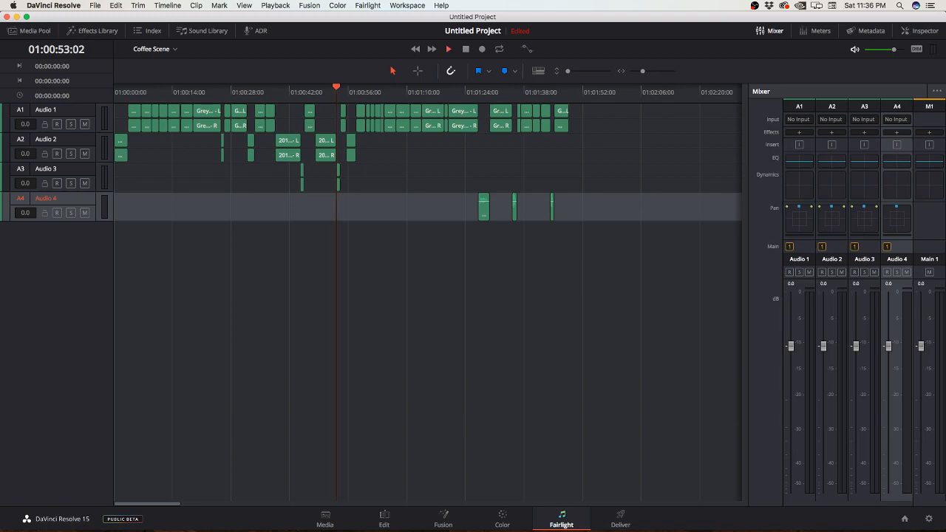
pyautogui.press('space')
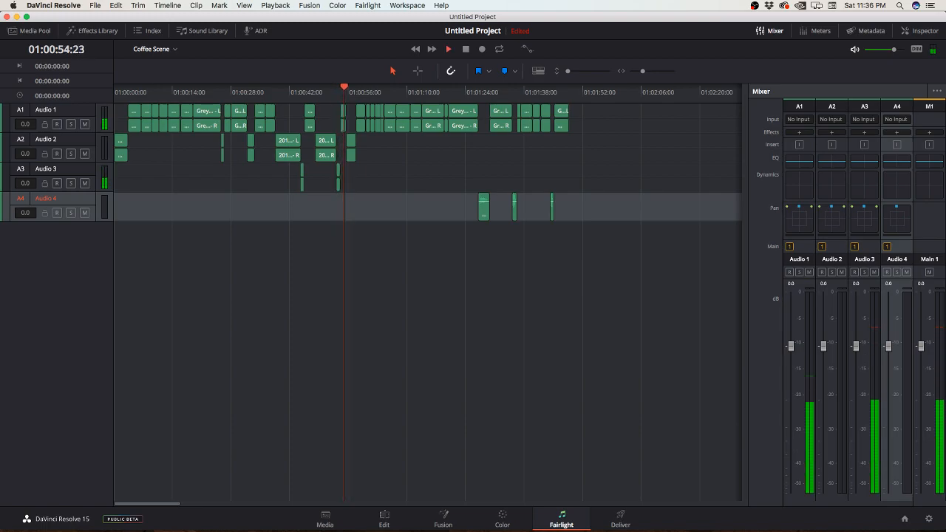
pyautogui.press('Down')
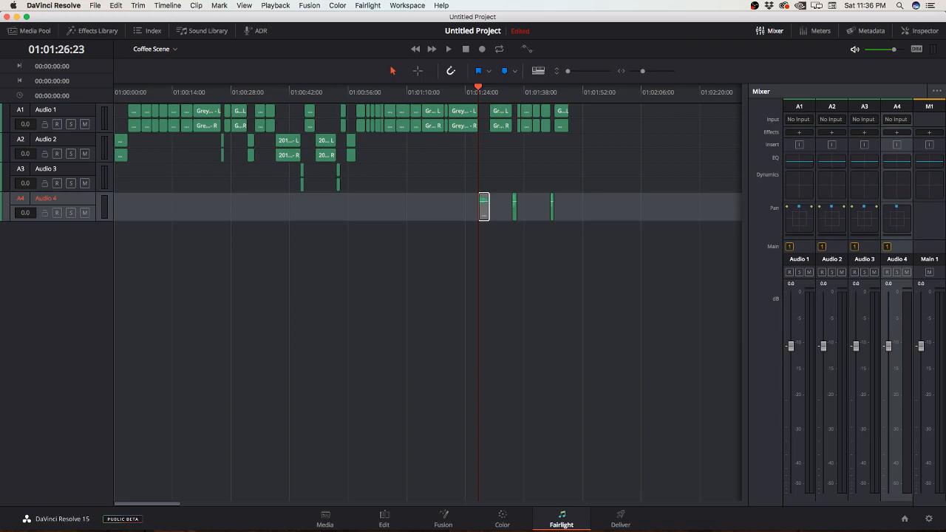
pyautogui.click(538, 71)
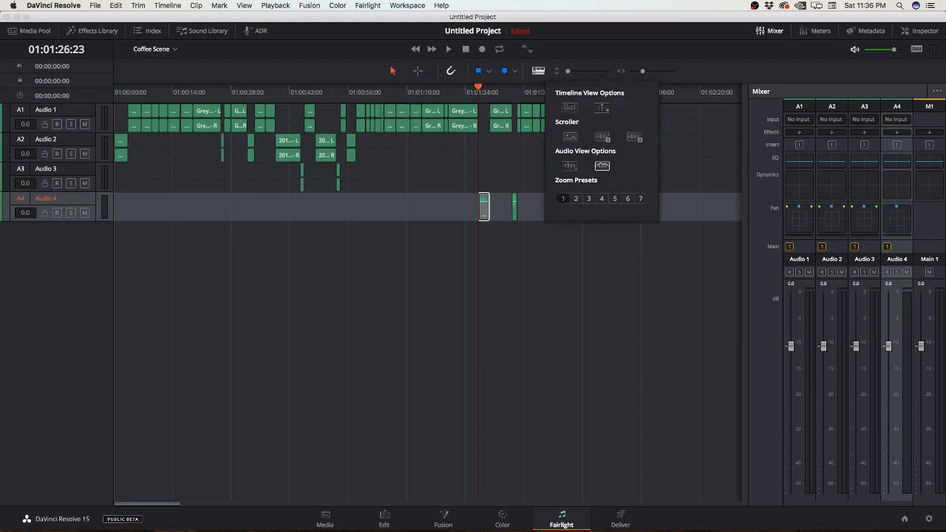
pyautogui.click(538, 71)
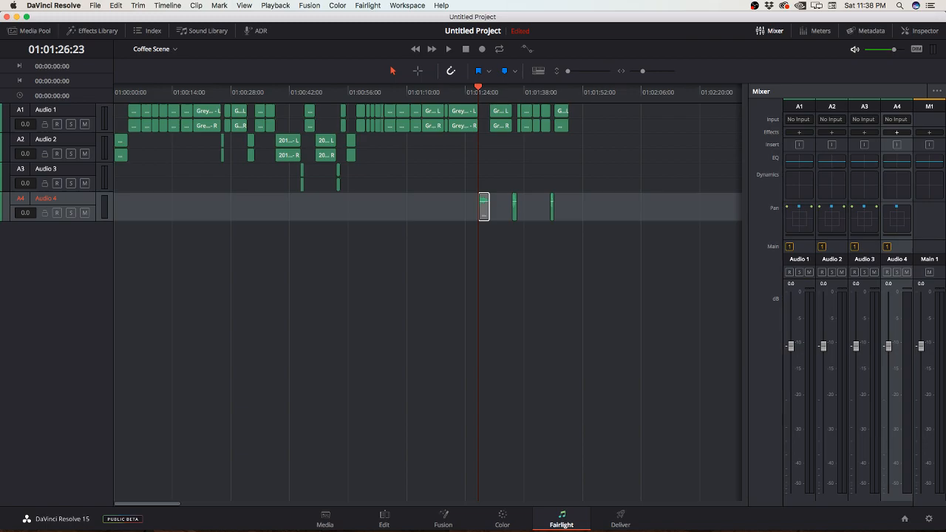
# Step: Apply the FairlightFX Echo effect to the first clip on Audio 4
pyautogui.click(897, 132)
pyautogui.moveTo(897, 142)
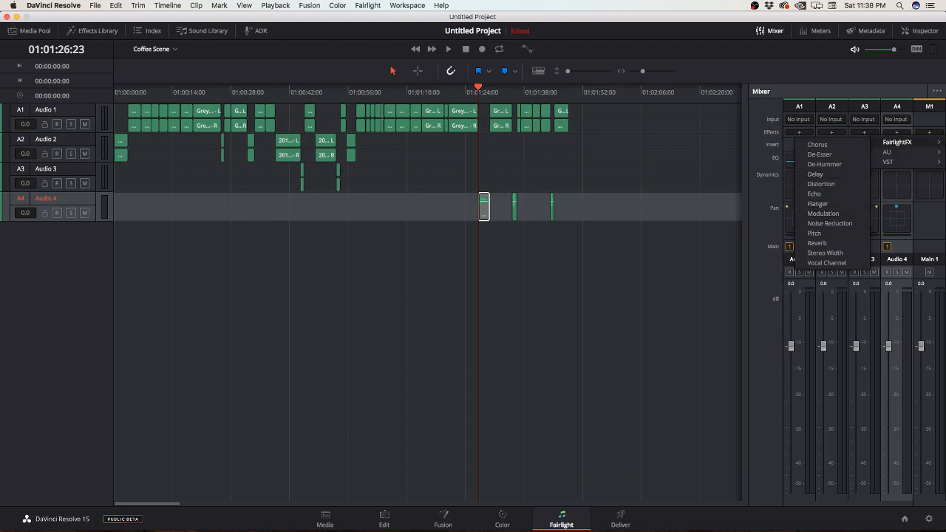
pyautogui.press('Escape')
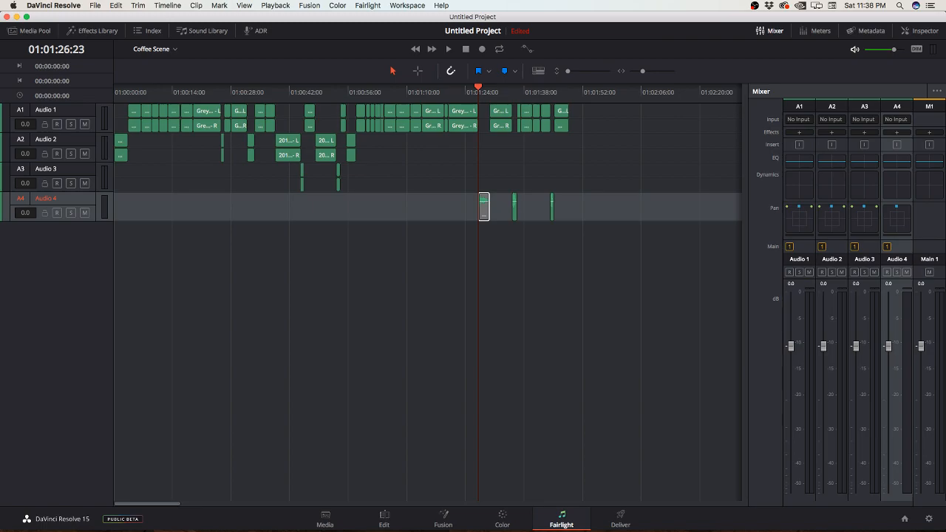
pyautogui.click(92, 30)
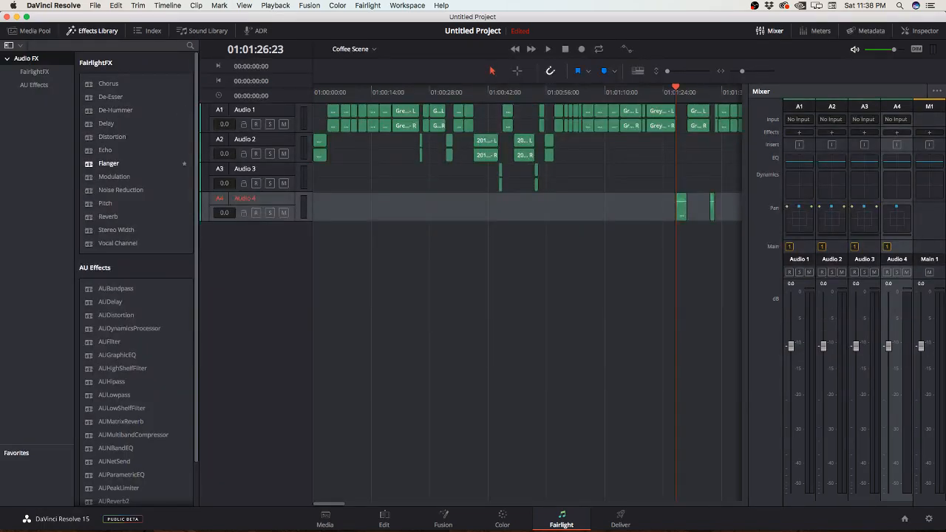
pyautogui.moveTo(176, 161); pyautogui.dragTo(683, 215)
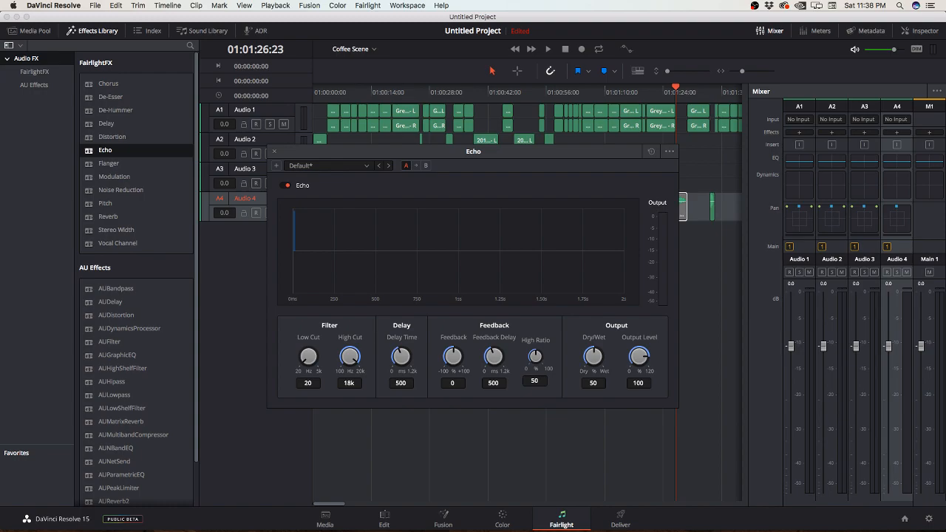
# Step: Listen to the first Audio 4 clip with the Echo effect, close its settings, and play the second Audio 4 clip
pyautogui.press('space')
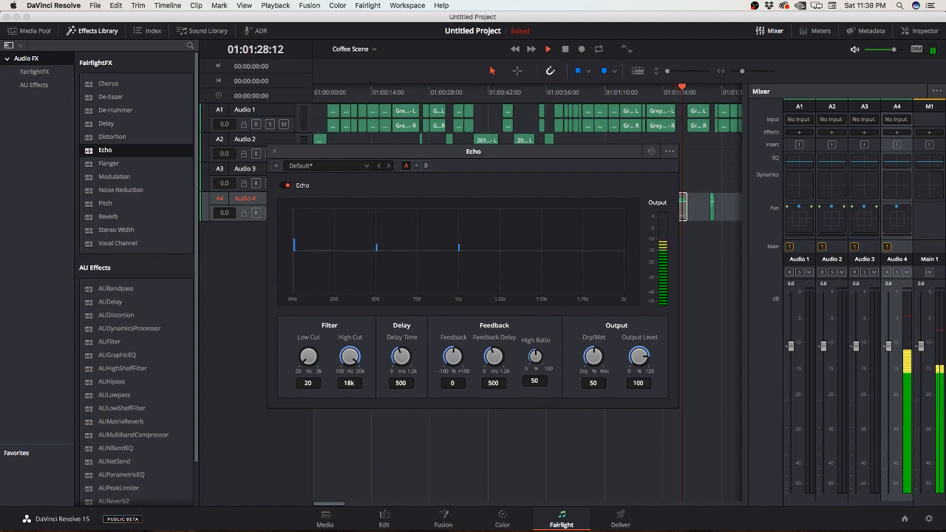
pyautogui.press('space')
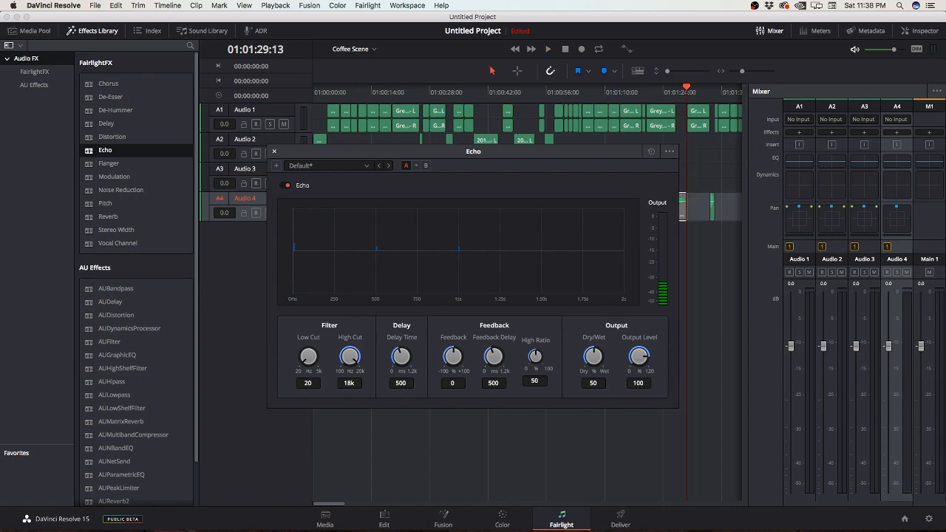
pyautogui.press('Escape')
pyautogui.press('Down')
pyautogui.press('Down')
pyautogui.press('Up')
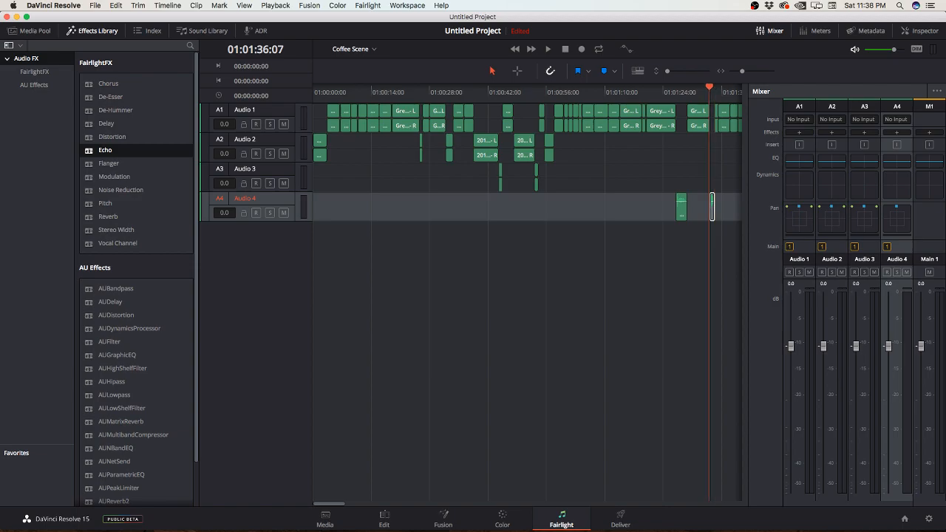
pyautogui.press('space')
pyautogui.press('space')
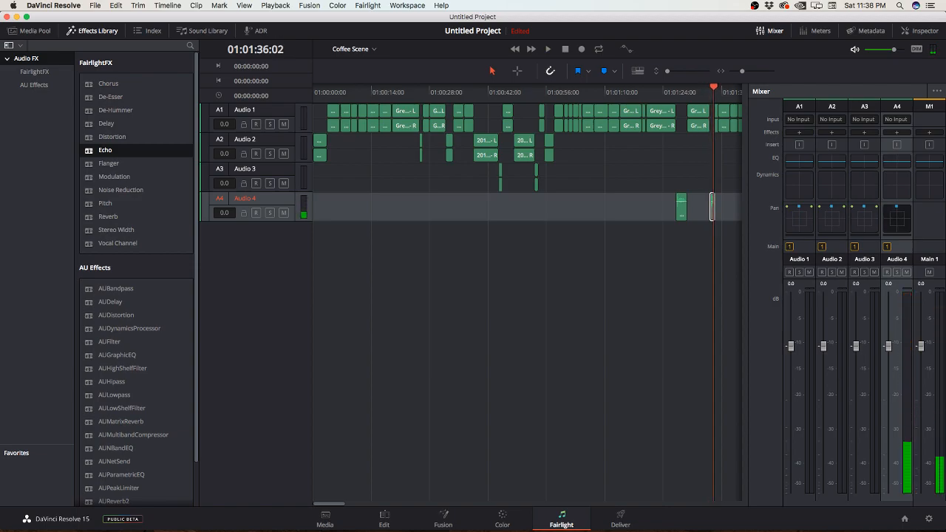
# Step: Add the FairlightFX Delay effect to the whole Audio 4 track and listen to it from the first Audio 4 clip
pyautogui.click(897, 144)
pyautogui.moveTo(891, 151)
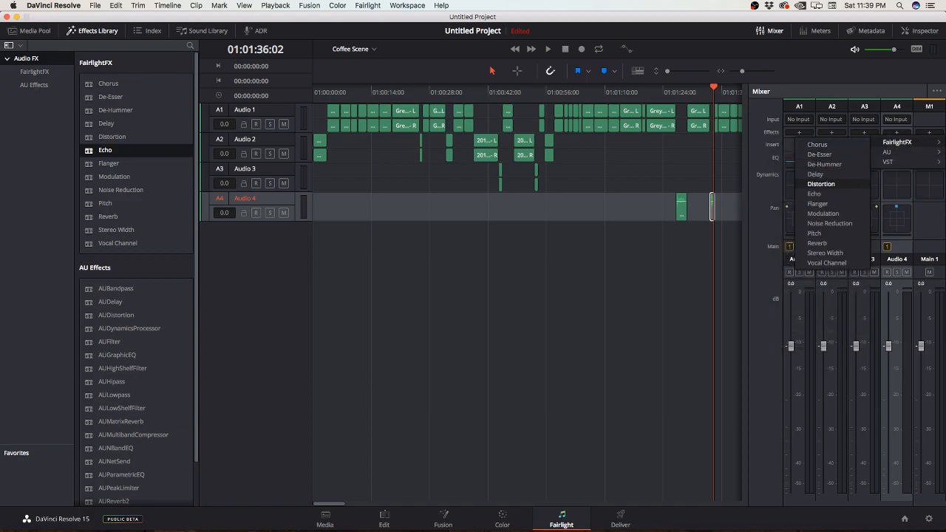
pyautogui.click(817, 184)
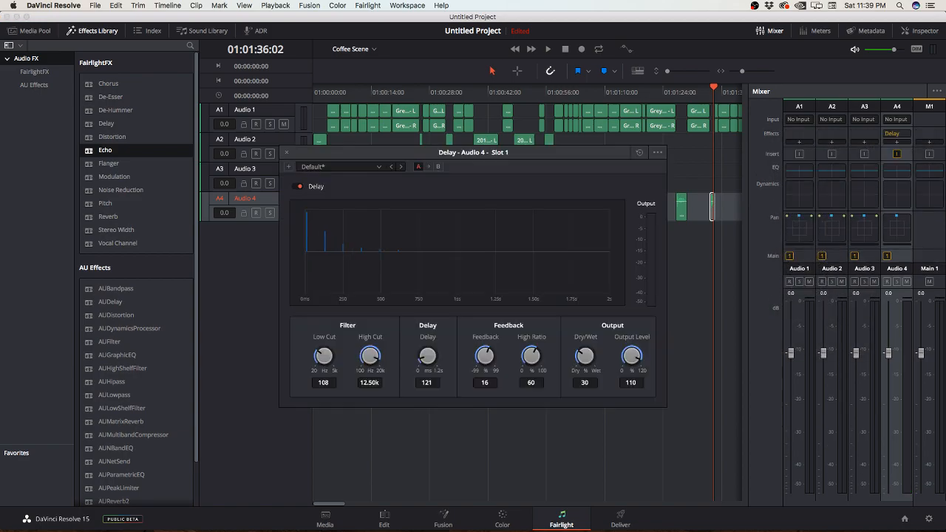
pyautogui.click(676, 91)
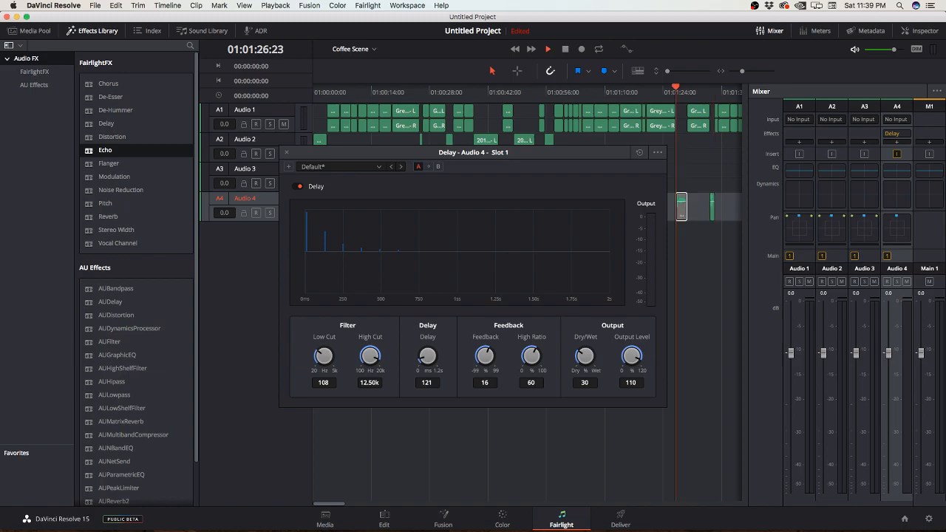
pyautogui.press('space')
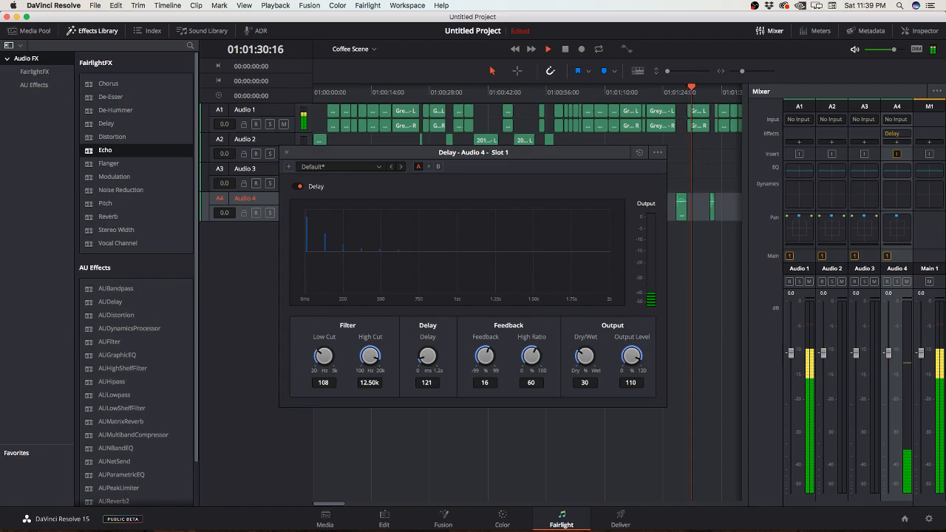
pyautogui.press('space')
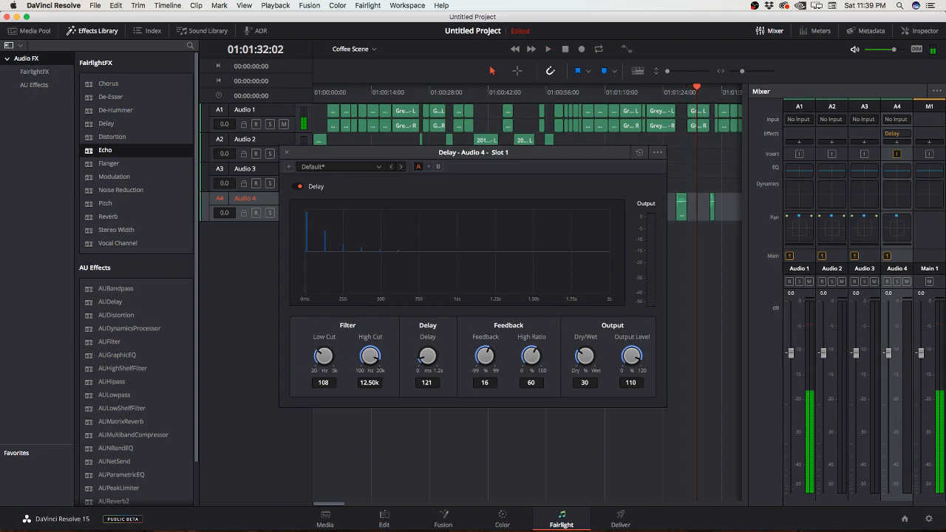
# Step: Close the Delay settings and delete the Delay plugin from the Audio 4 channel
pyautogui.press('Escape')
pyautogui.click(897, 133)
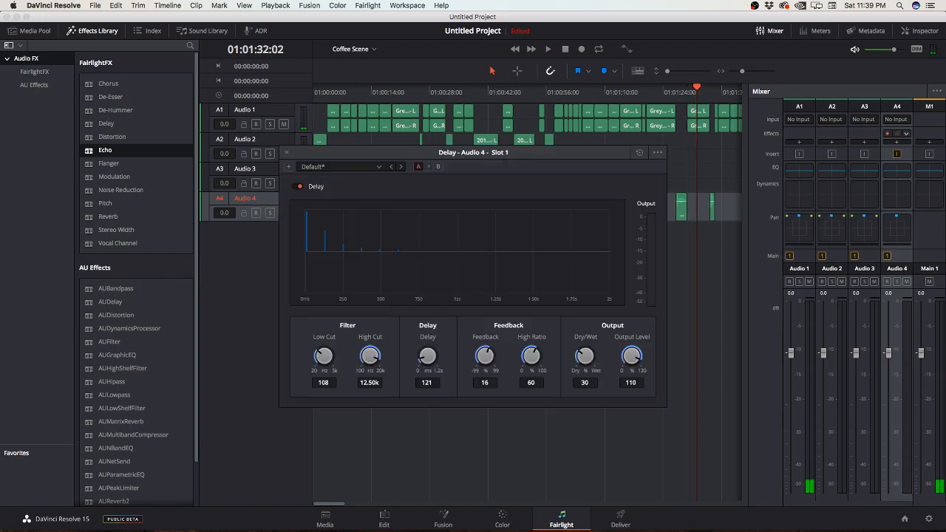
pyautogui.click(907, 133)
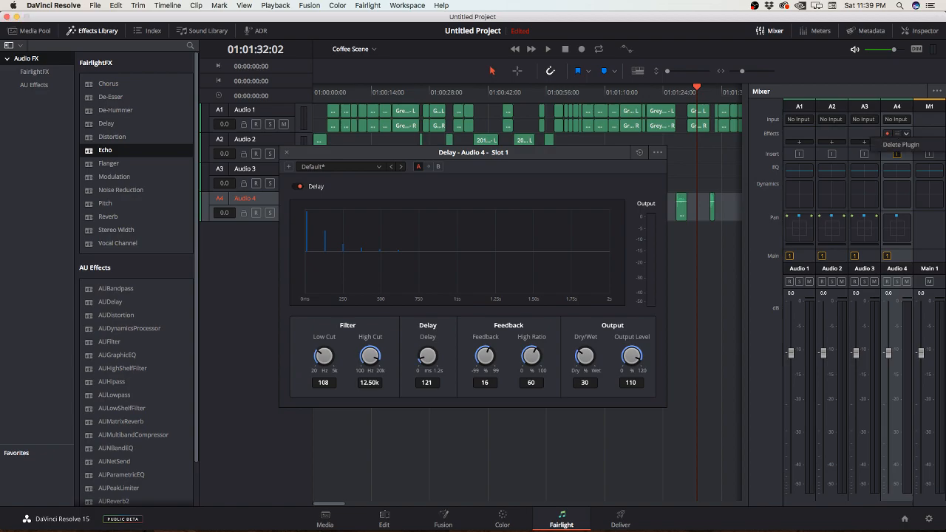
pyautogui.click(904, 144)
# Step: Remove the Plugins attribute from the first Audio 4 clip
pyautogui.rightClick(681, 211)
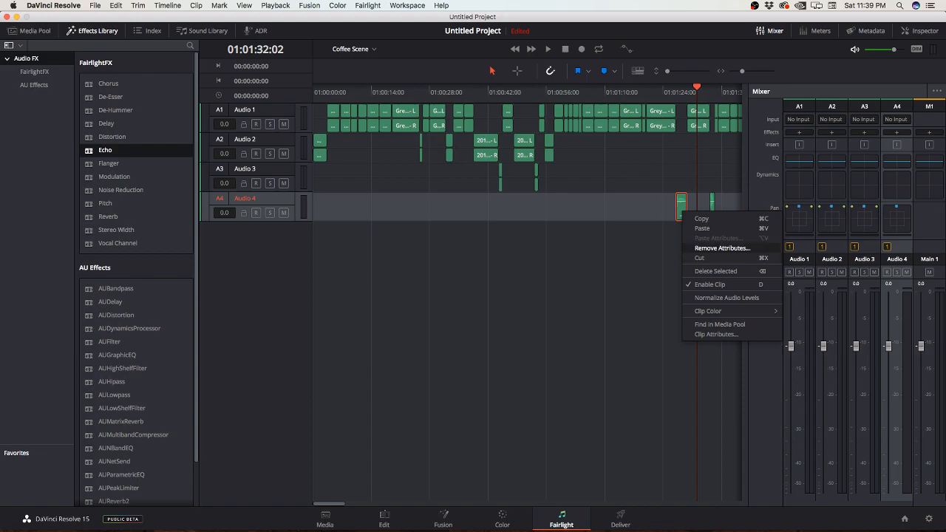
pyautogui.click(721, 249)
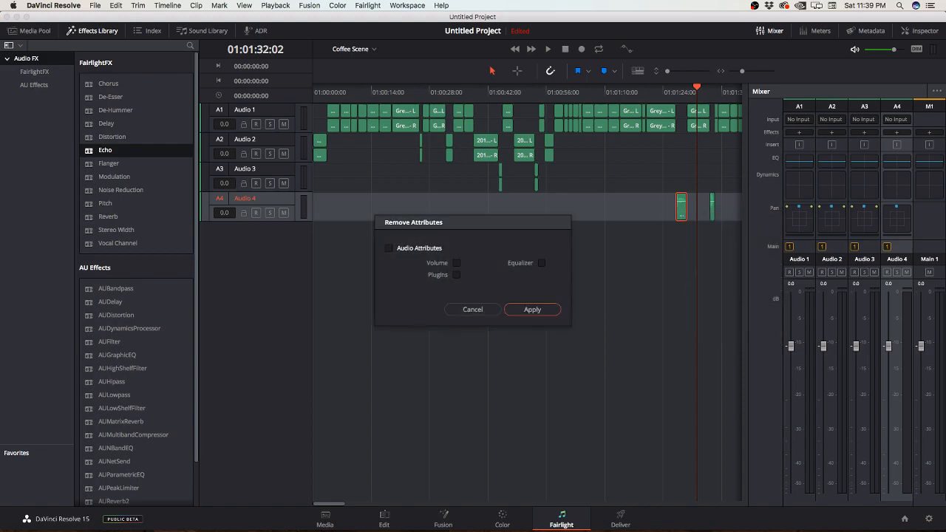
pyautogui.click(542, 263)
pyautogui.click(532, 310)
pyautogui.rightClick(681, 210)
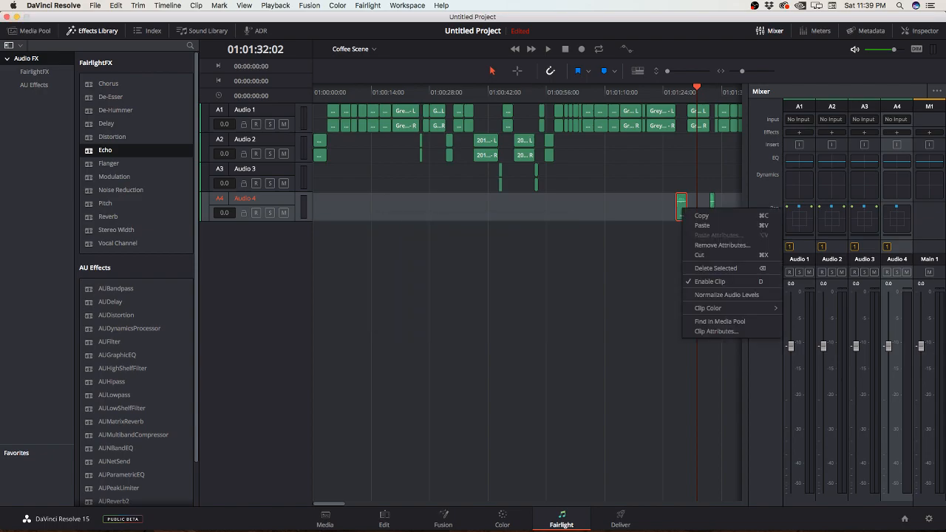
pyautogui.click(721, 245)
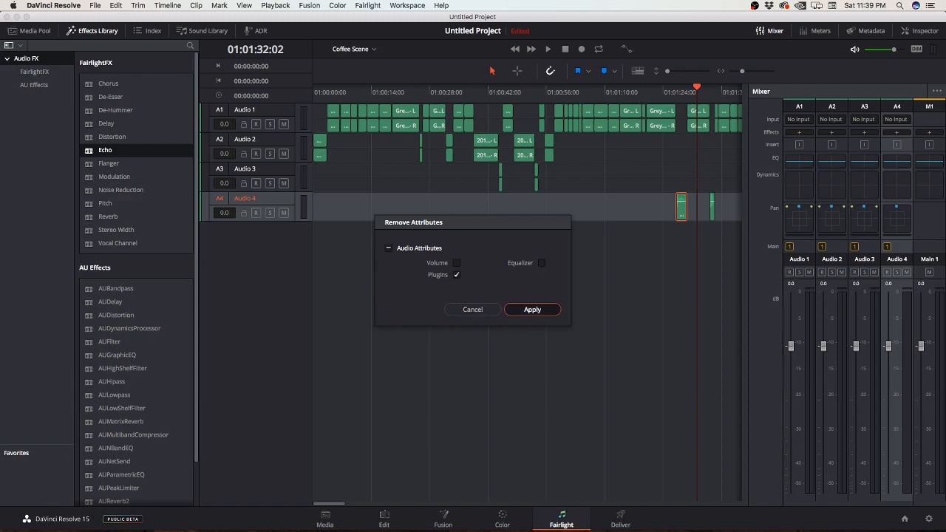
pyautogui.press('Return')
pyautogui.rightClick(681, 209)
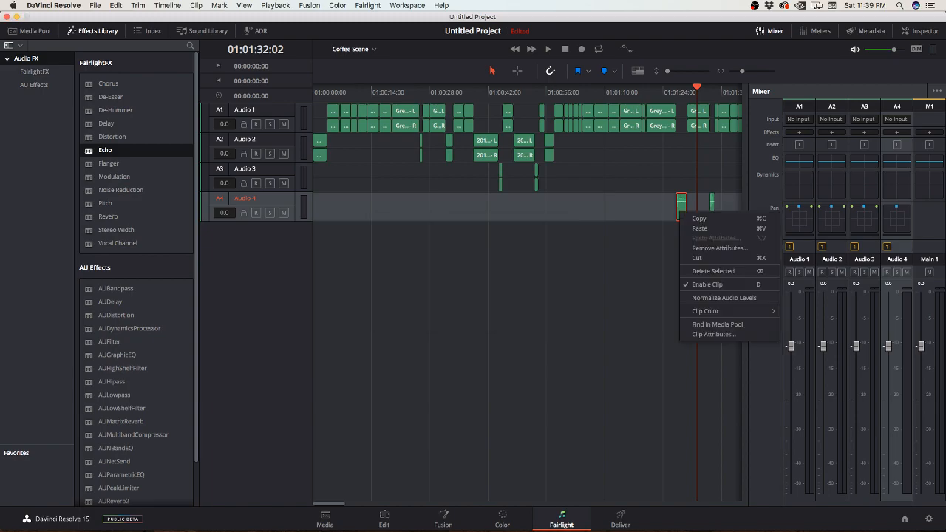
pyautogui.click(721, 245)
pyautogui.press('Return')
# Step: Go back to the first Audio 4 clip and listen to it without effects
pyautogui.press('Up')
pyautogui.press('Up')
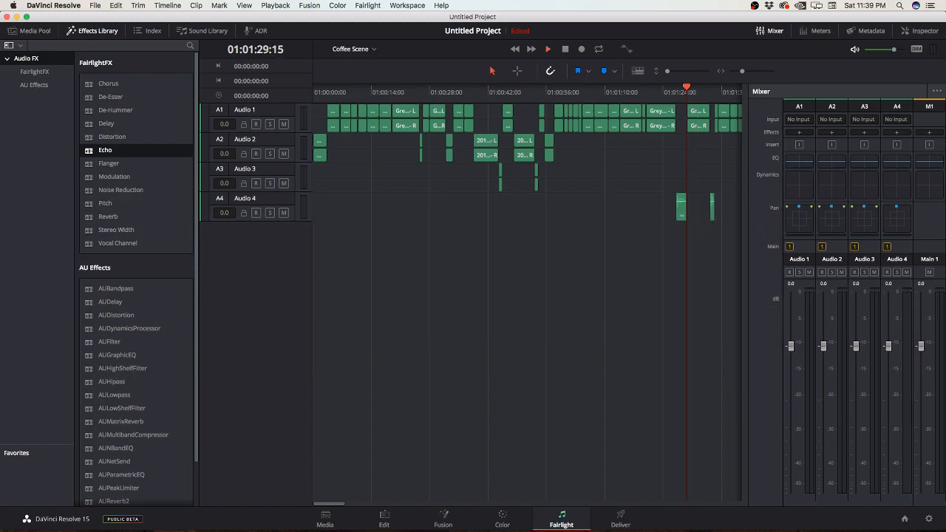
pyautogui.press('space')
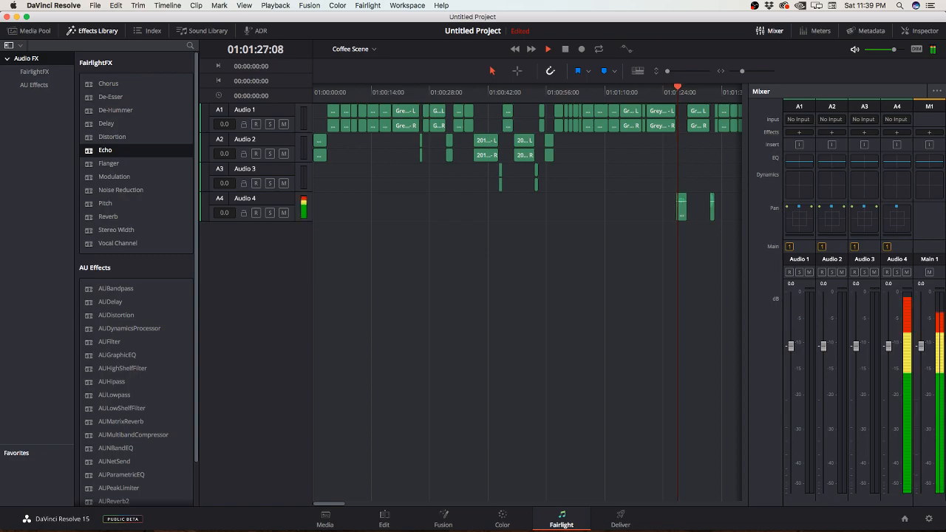
pyautogui.press('space')
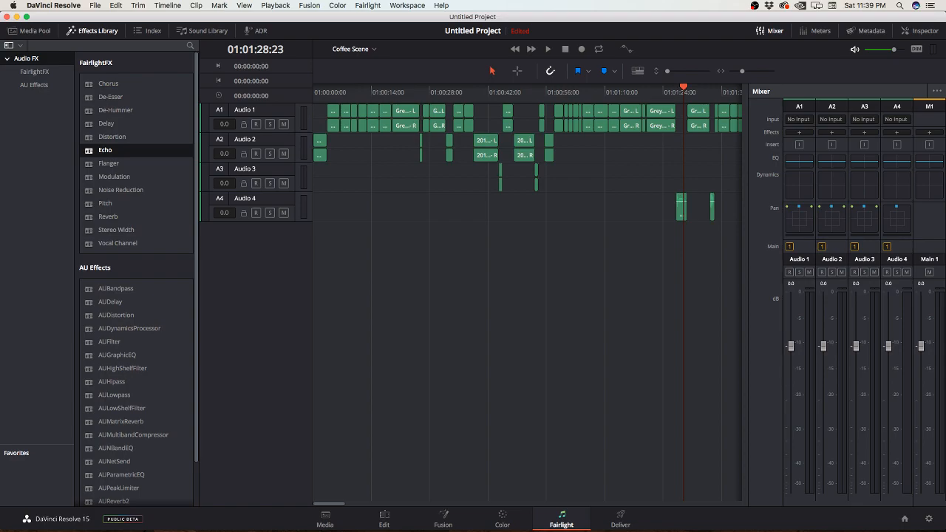
# Step: Open the Color page, move the clip's node 01 away from the source, and compare the Timeline and Clip node graphs
pyautogui.click(502, 518)
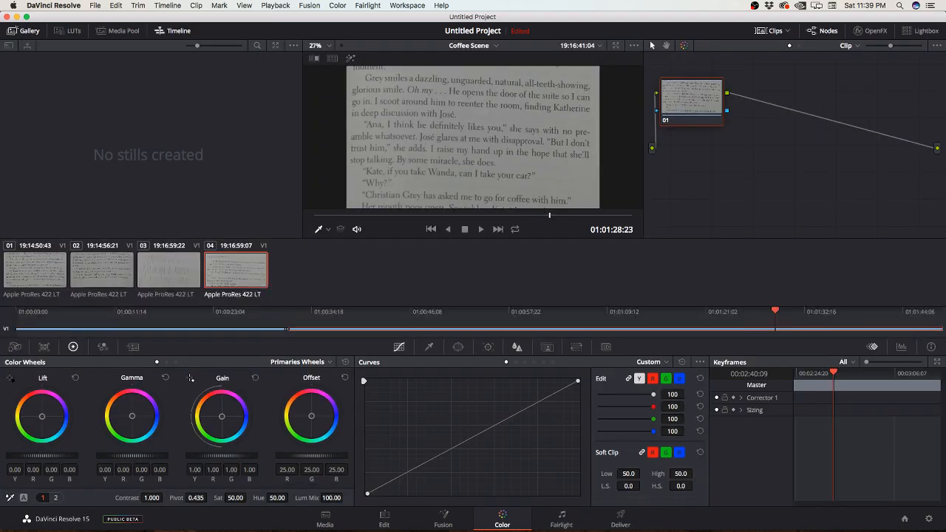
pyautogui.click(497, 45)
pyautogui.click(496, 45)
pyautogui.moveTo(692, 102); pyautogui.dragTo(739, 125)
pyautogui.click(800, 46)
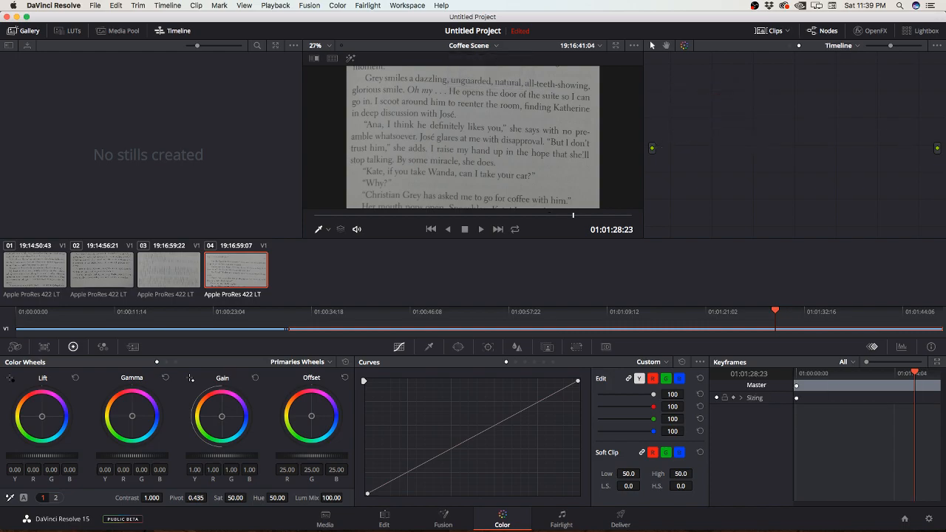
pyautogui.click(789, 45)
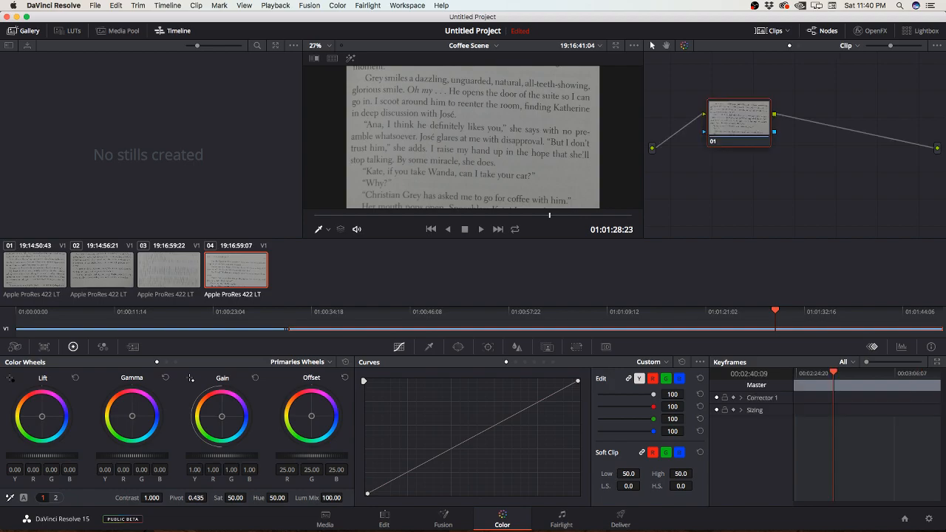
# Step: With the playhead at 01:00:28:15, add a corrector node to the Timeline node graph and connect it to the source and output
pyautogui.press('Up')
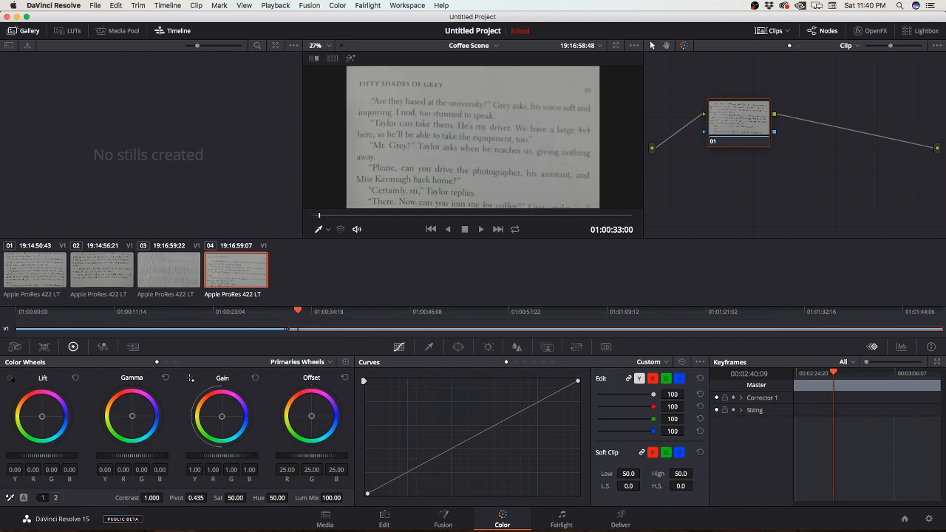
pyautogui.press('Up')
pyautogui.press('Down')
pyautogui.moveTo(293, 312); pyautogui.dragTo(260, 311)
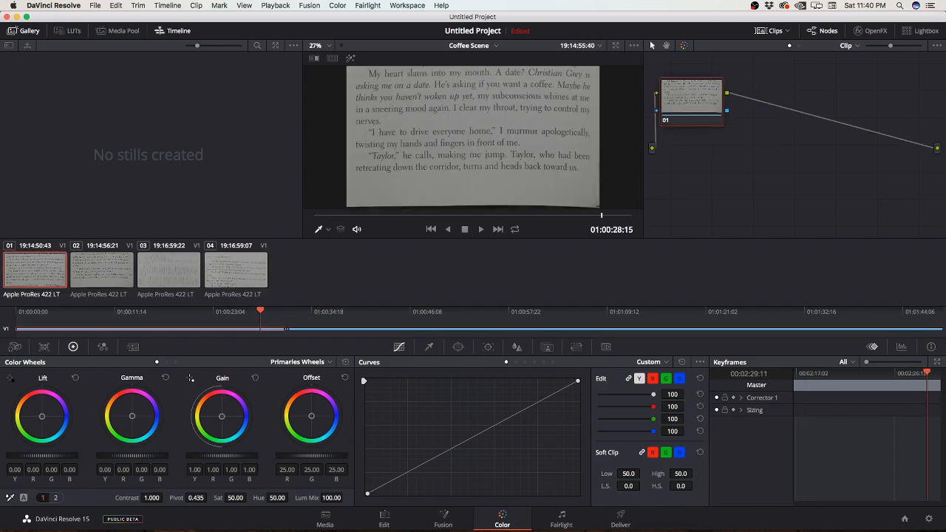
pyautogui.click(800, 46)
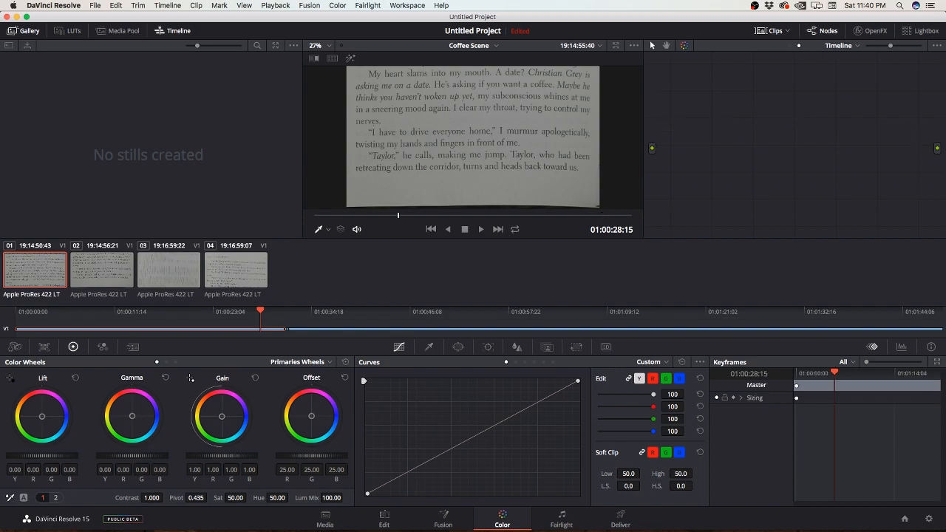
pyautogui.rightClick(728, 142)
pyautogui.moveTo(762, 157)
pyautogui.click(872, 158)
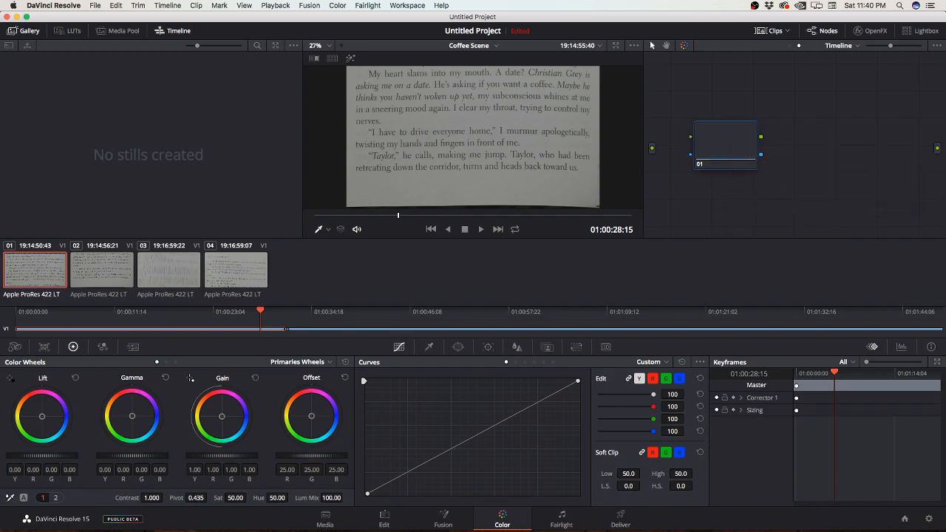
pyautogui.moveTo(653, 148); pyautogui.dragTo(691, 137)
pyautogui.moveTo(762, 136); pyautogui.dragTo(938, 148)
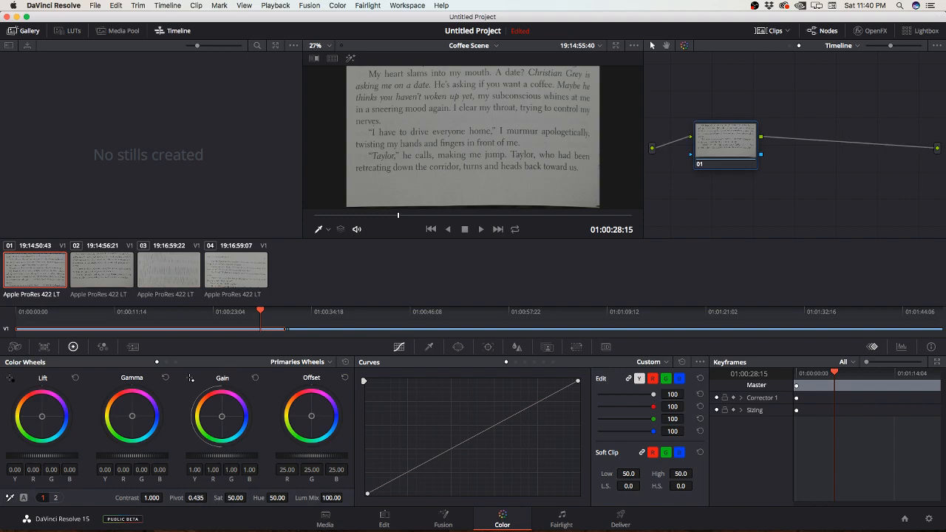
# Step: Apply the 3D LUT Blackmagic Cinema Camera Film to Rec709 v2 to the timeline node
pyautogui.rightClick(709, 139)
pyautogui.moveTo(739, 225)
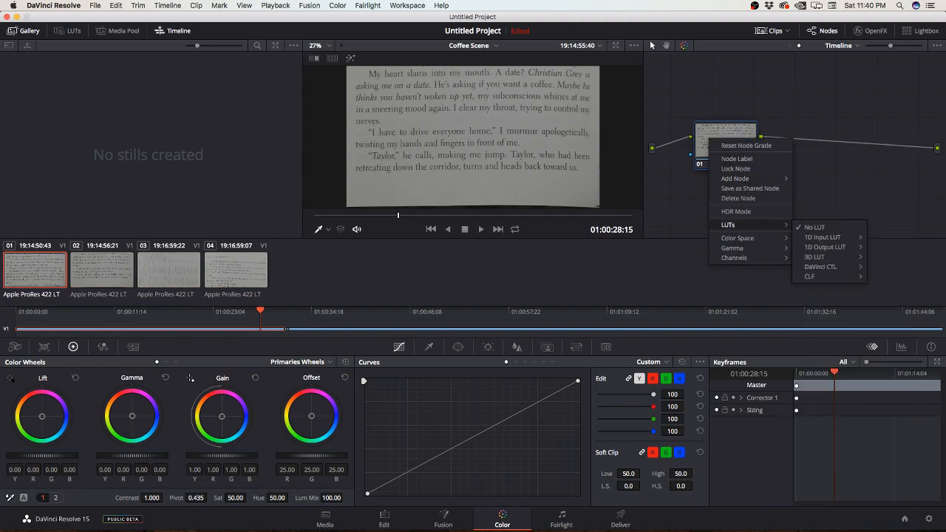
pyautogui.moveTo(814, 256)
pyautogui.moveTo(747, 319)
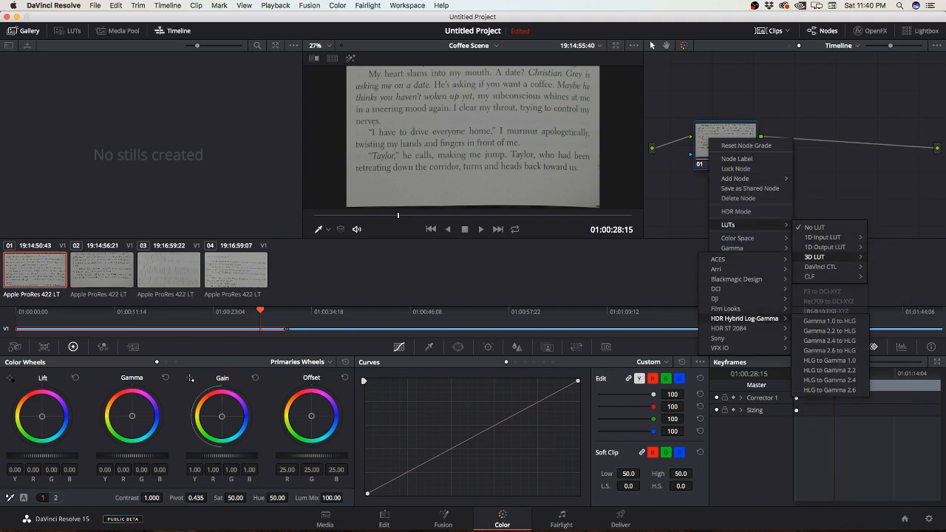
pyautogui.moveTo(739, 280)
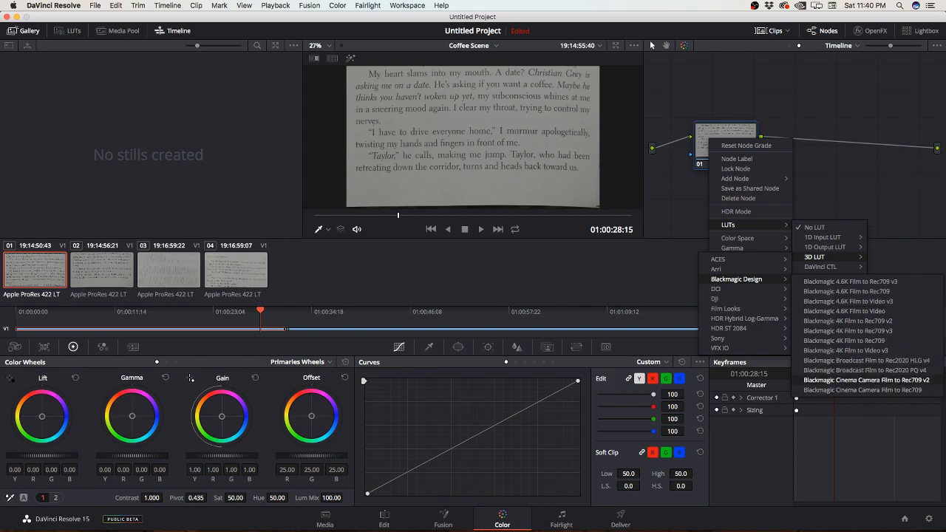
pyautogui.click(866, 380)
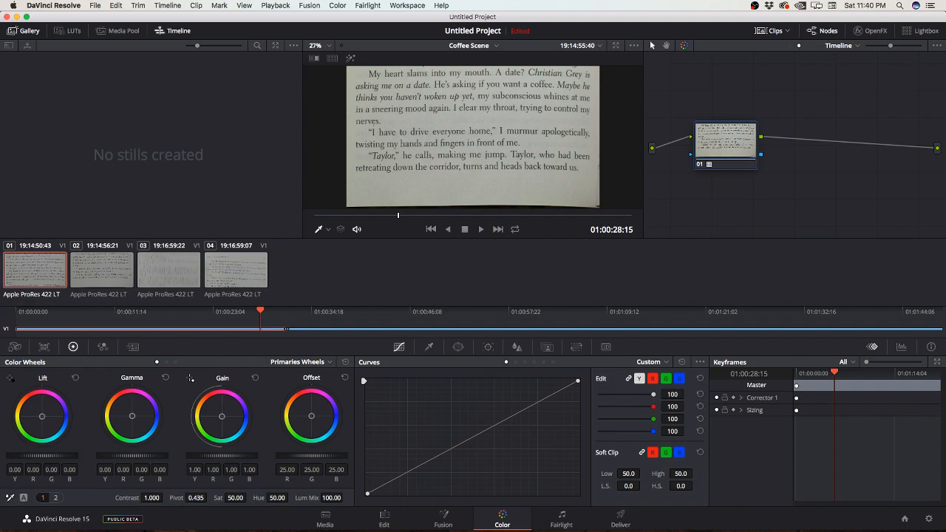
# Step: Scrub across the Coffee Scene clips to check the LUT, and compare the Clip and Timeline node graphs at 01:00:35:18
pyautogui.moveTo(260, 311); pyautogui.dragTo(311, 312)
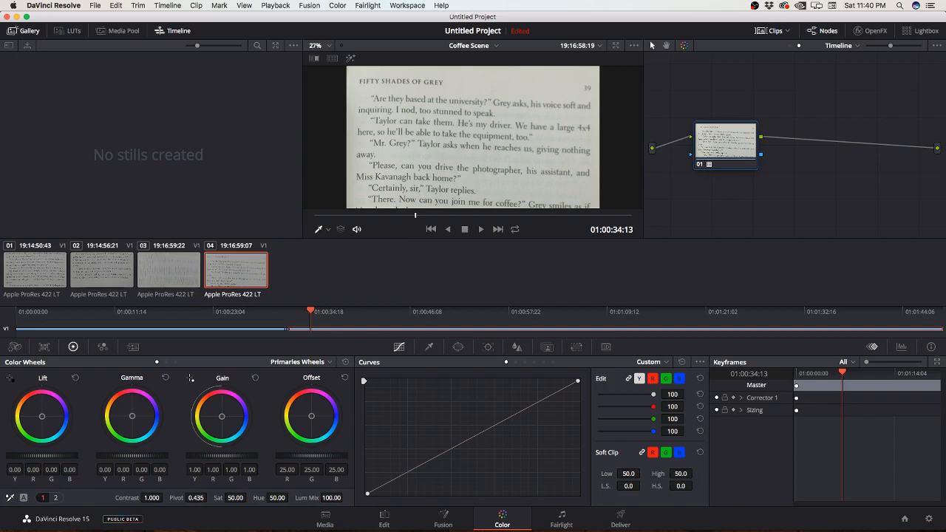
pyautogui.moveTo(310, 312); pyautogui.dragTo(432, 311)
pyautogui.moveTo(457, 215); pyautogui.dragTo(405, 215)
pyautogui.moveTo(282, 311); pyautogui.dragTo(327, 311)
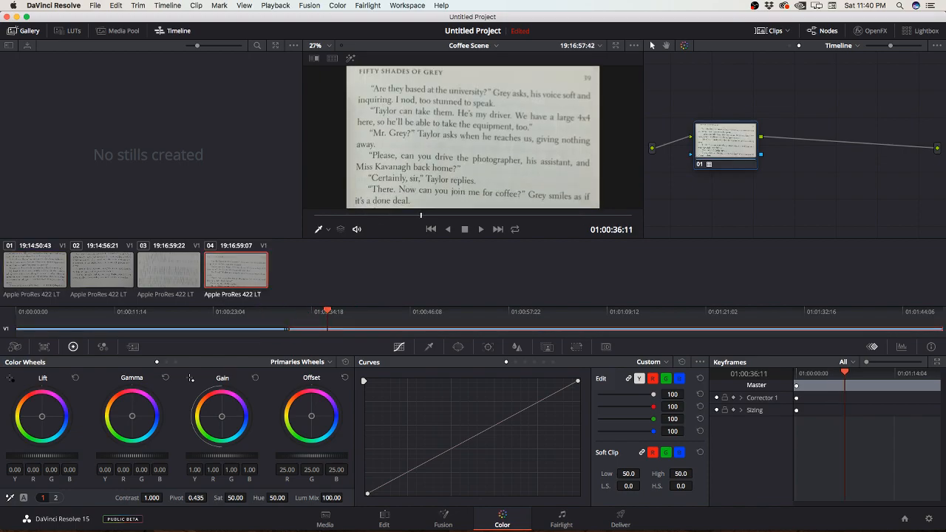
pyautogui.moveTo(328, 311)
pyautogui.mouseDown()
pyautogui.moveTo(284, 311)
pyautogui.moveTo(320, 311)
pyautogui.mouseUp()
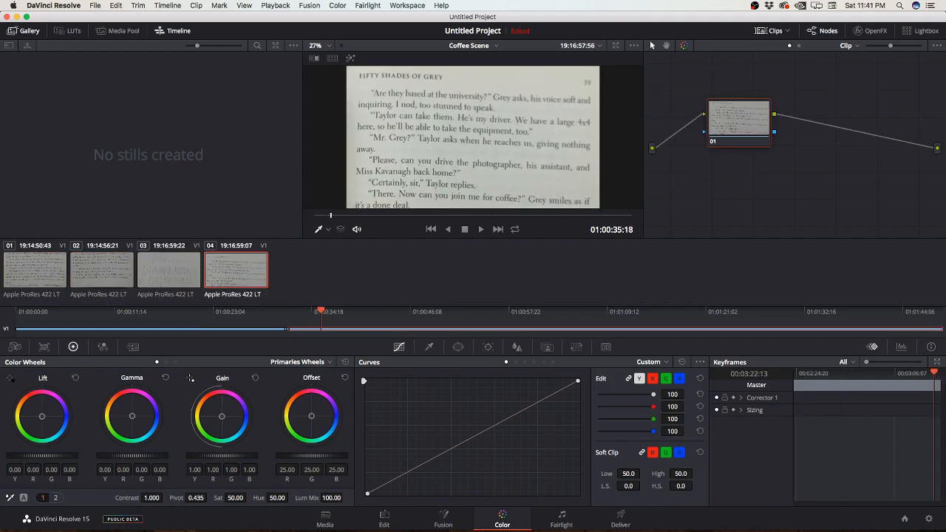
pyautogui.click(799, 46)
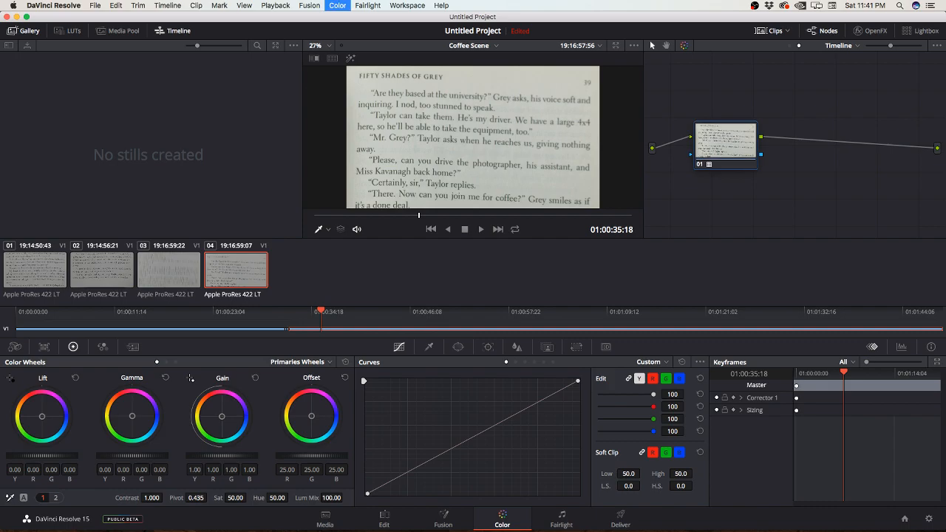
# Step: Add a serial node after node 01 in the Coffee Scene's Timeline node graph
pyautogui.press('super+b')
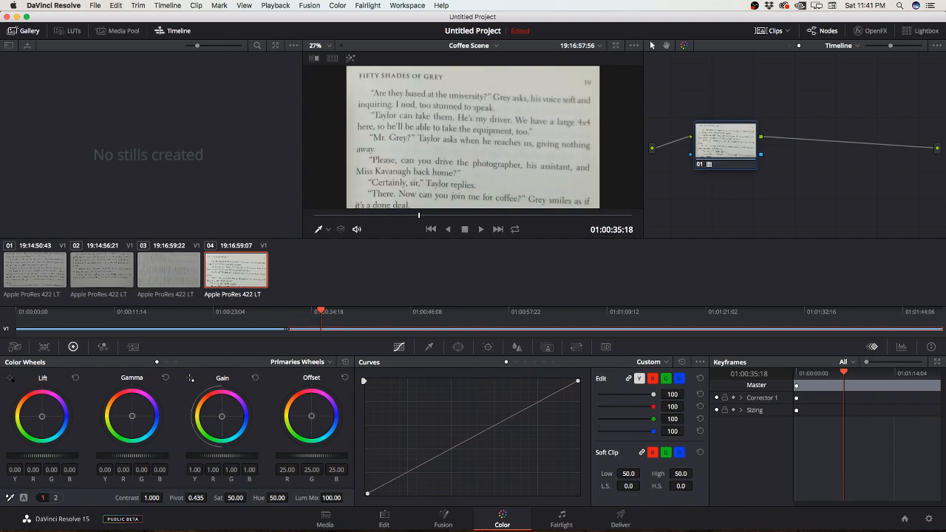
pyautogui.press('super+s')
pyautogui.press('Escape')
pyautogui.click(338, 6)
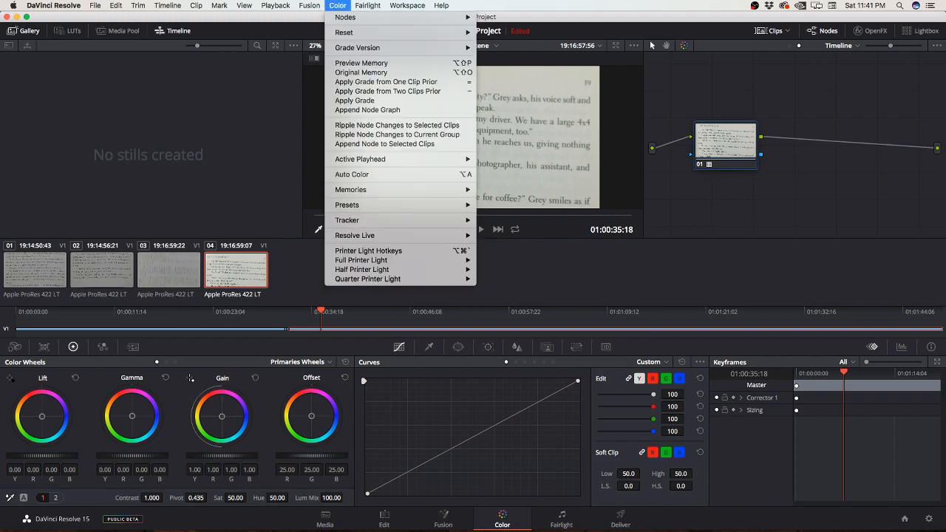
pyautogui.moveTo(346, 17)
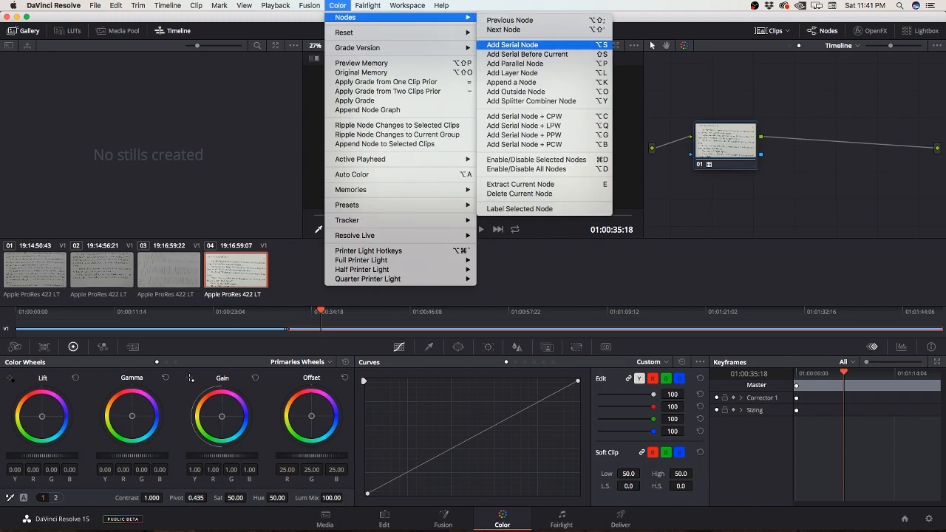
pyautogui.click(513, 45)
pyautogui.rightClick(810, 144)
pyautogui.press('Escape')
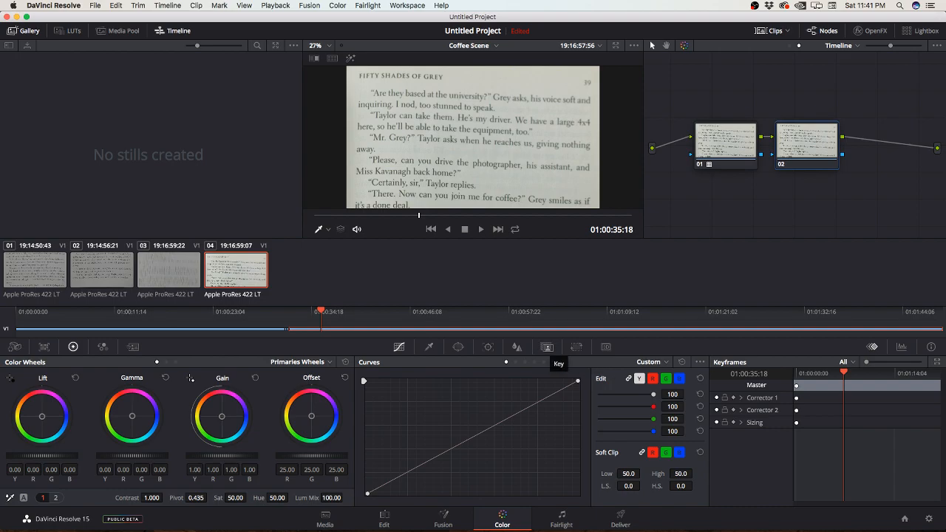
# Step: Add a circle power window to node 02 and stretch it to a size of about 61 and an aspect of about 70
pyautogui.click(547, 347)
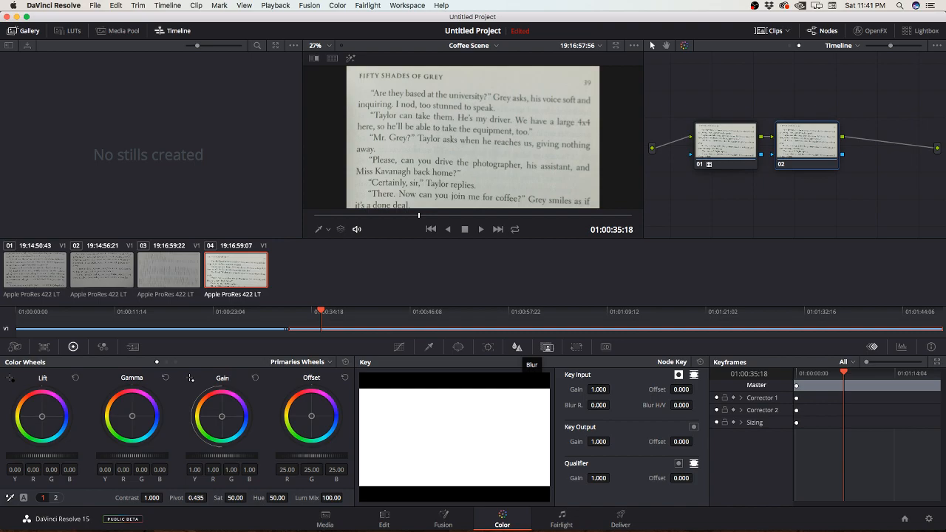
pyautogui.click(518, 347)
pyautogui.click(488, 347)
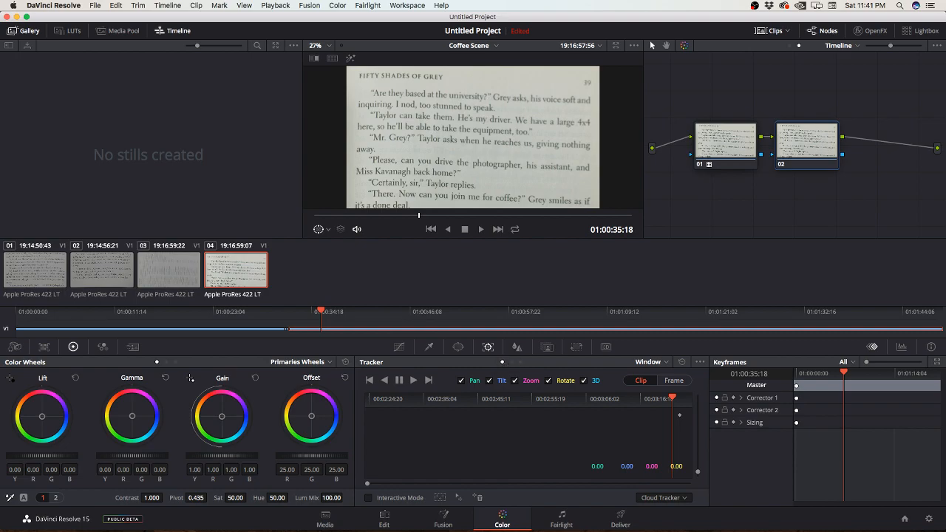
pyautogui.click(458, 347)
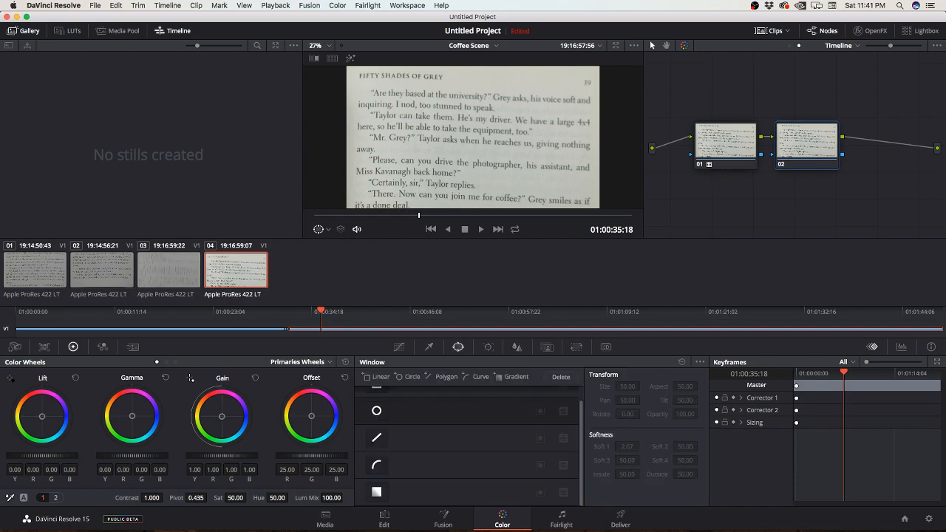
pyautogui.scroll(2, 469, 446)
pyautogui.click(428, 346)
pyautogui.click(459, 347)
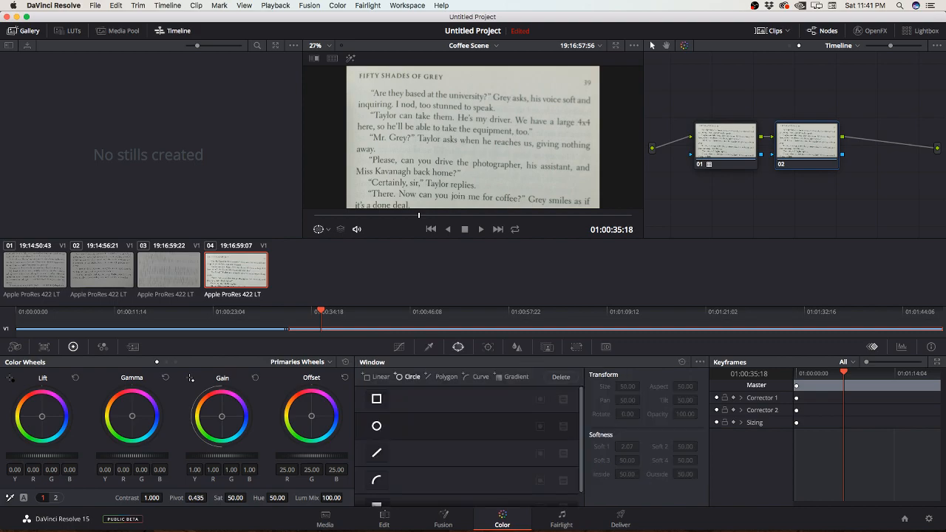
pyautogui.click(408, 377)
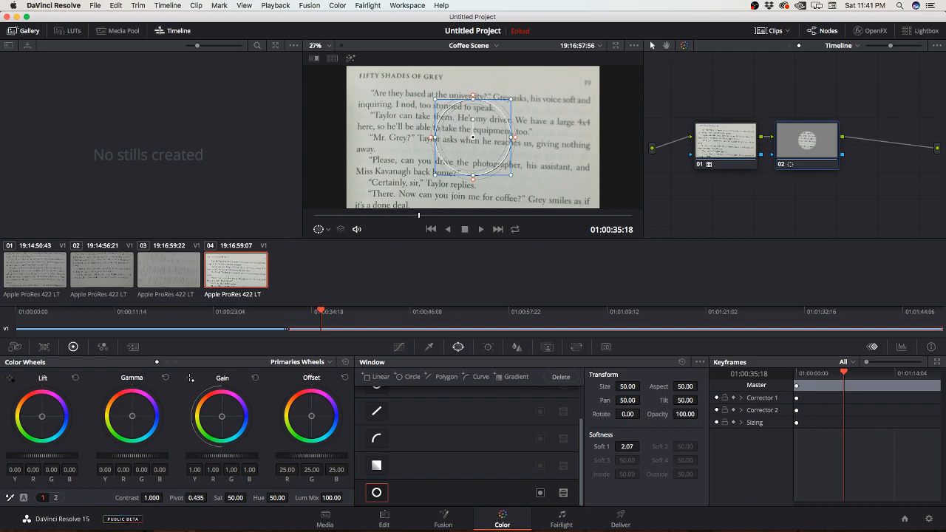
pyautogui.moveTo(513, 138); pyautogui.dragTo(605, 136)
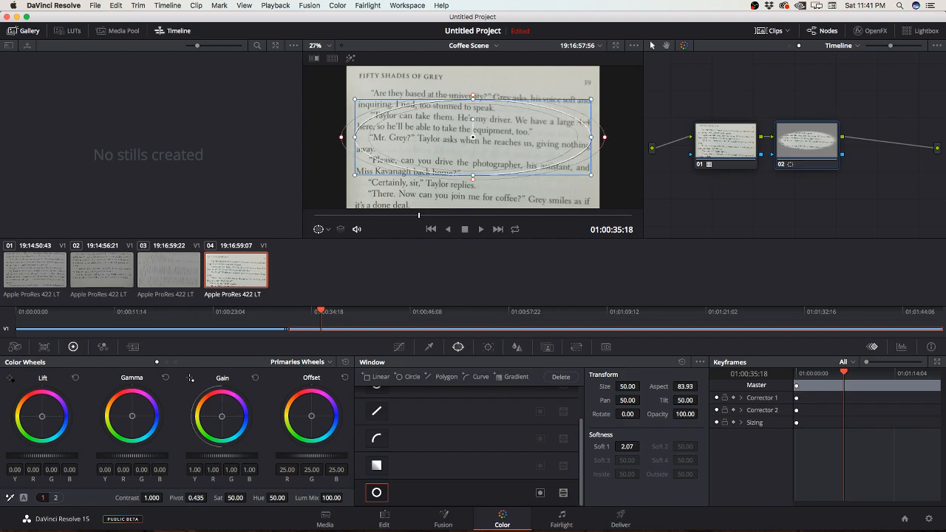
pyautogui.moveTo(473, 97); pyautogui.dragTo(473, 66)
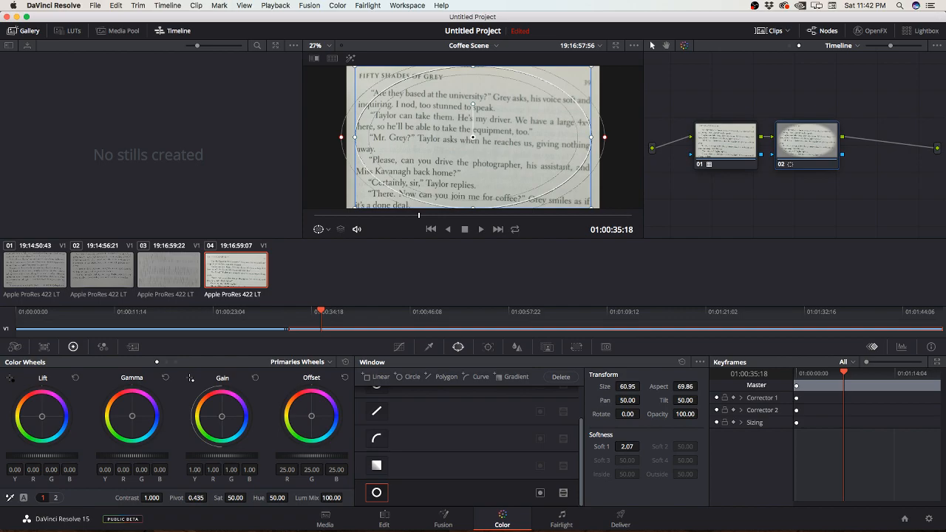
# Step: Compare the Primaries Bars, Log and Primaries Wheels modes, and show the second page of adjustments with Temp and Tint
pyautogui.moveTo(132, 456); pyautogui.dragTo(133, 456)
pyautogui.click(166, 363)
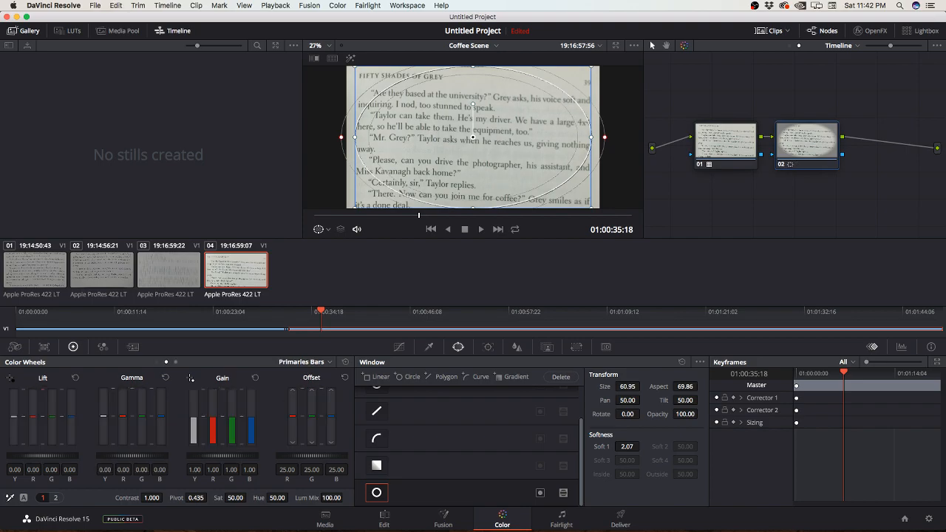
pyautogui.click(176, 362)
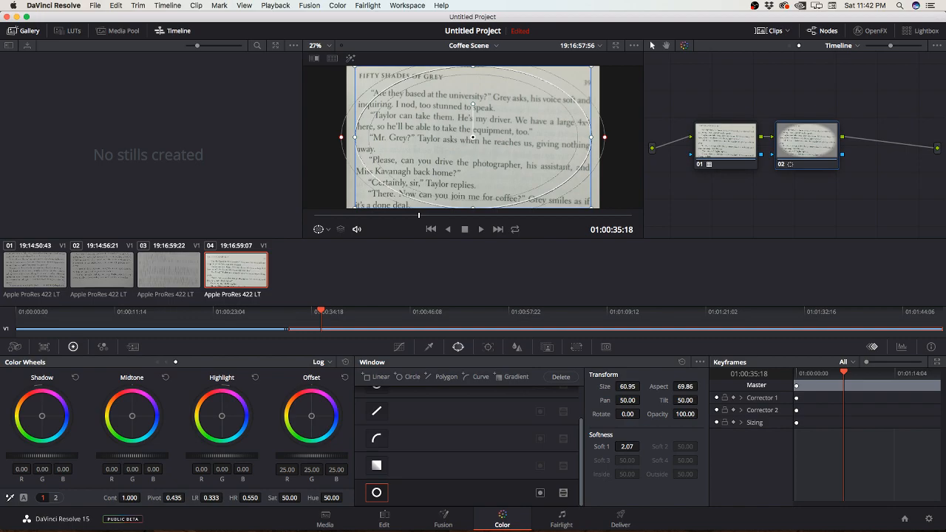
pyautogui.click(157, 362)
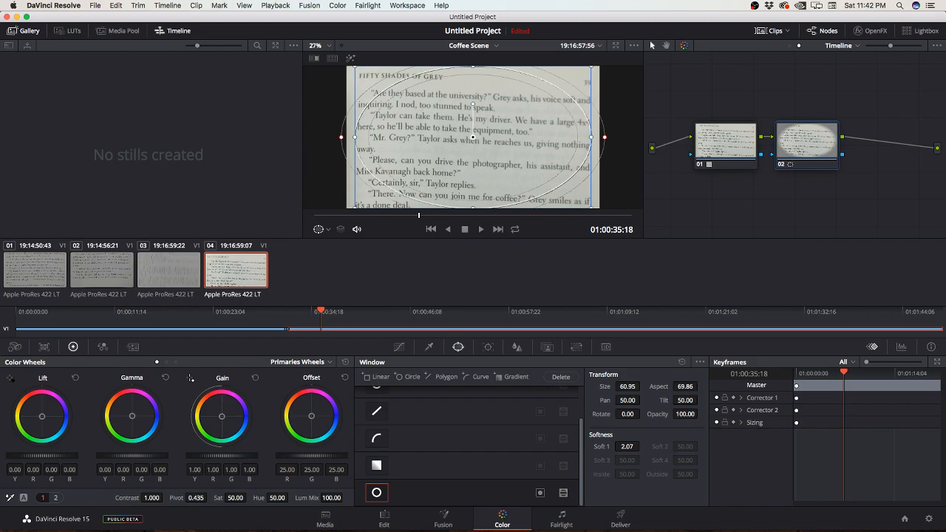
pyautogui.click(56, 499)
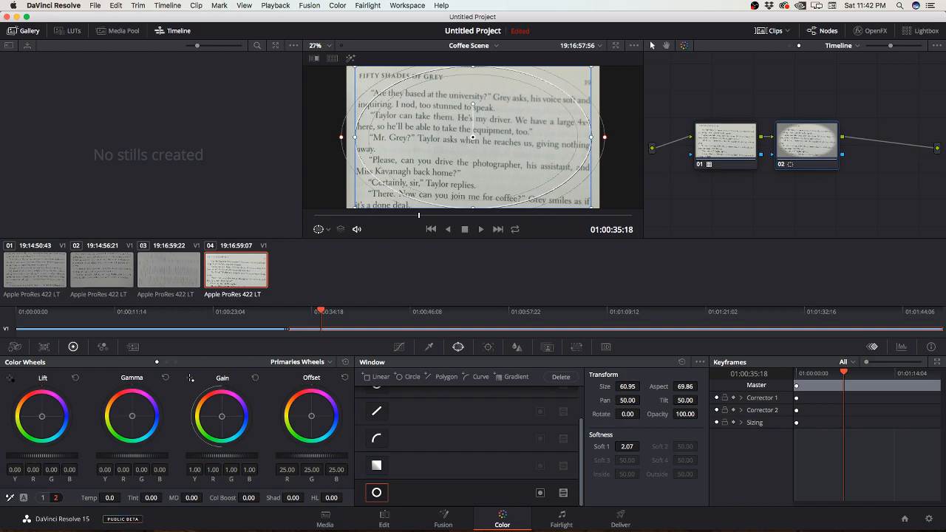
# Step: Invert node 02's circle window and try darkening the area outside it with a lift of -0.43
pyautogui.moveTo(43, 456); pyautogui.dragTo(1, 457)
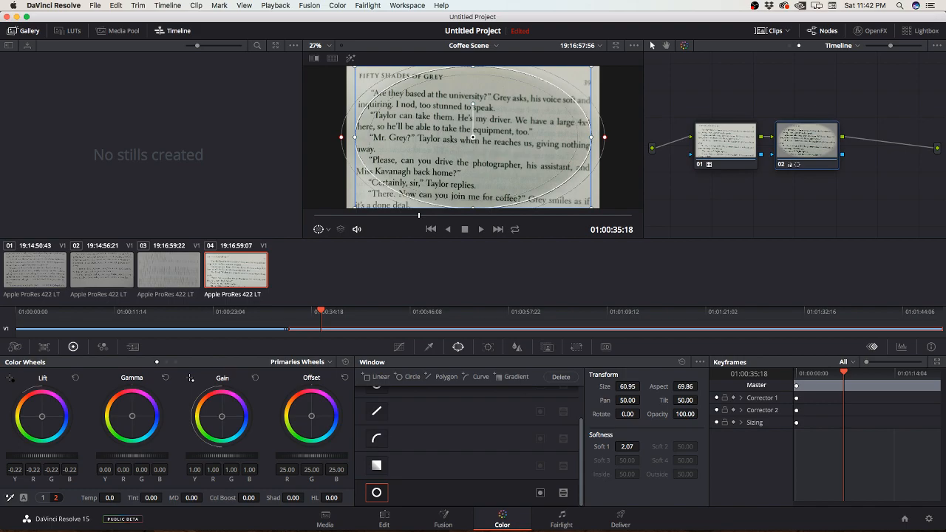
pyautogui.click(540, 493)
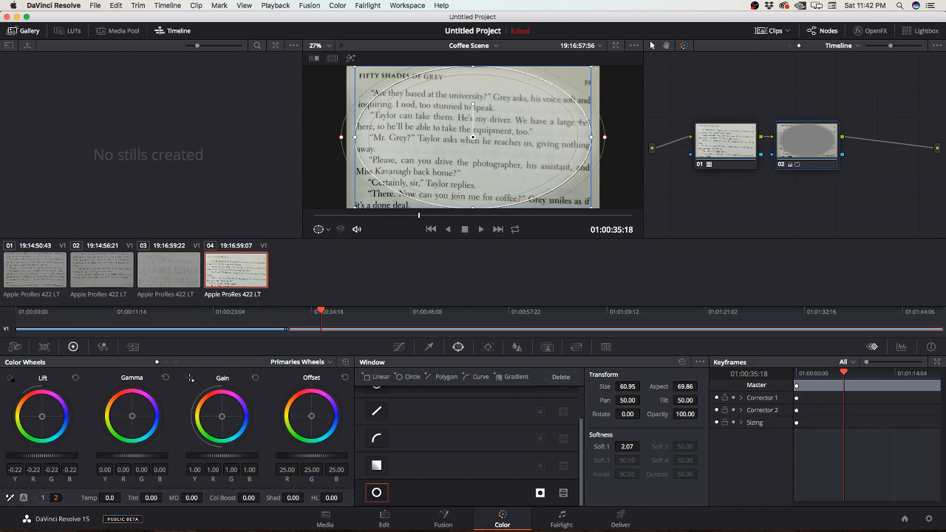
pyautogui.moveTo(41, 456); pyautogui.dragTo(26, 456)
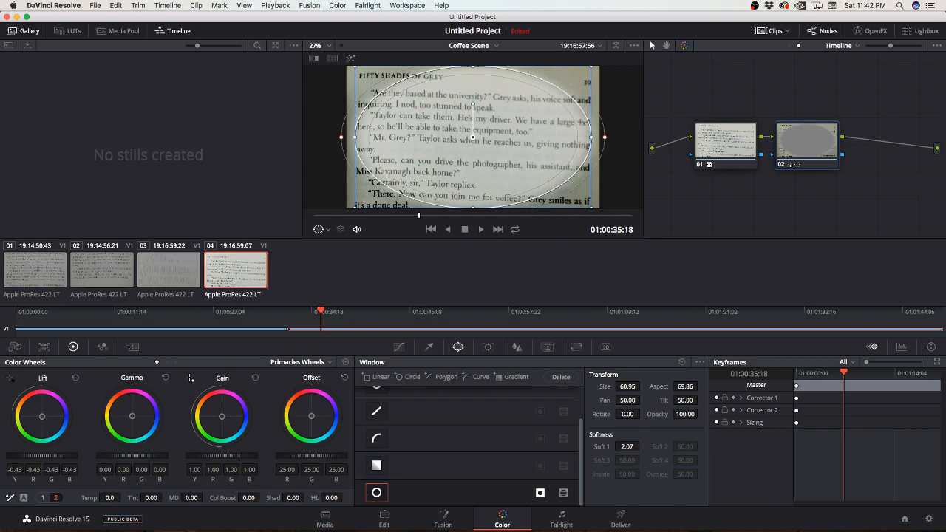
# Step: Reset node 02's lift and gamma, and lower its gain to 0.62
pyautogui.click(75, 378)
pyautogui.moveTo(132, 456); pyautogui.dragTo(130, 456)
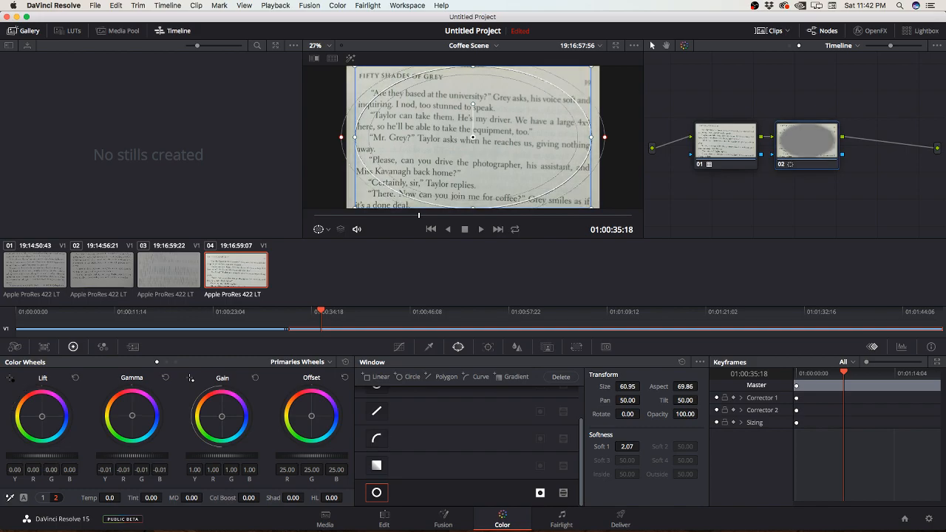
pyautogui.click(166, 378)
pyautogui.moveTo(222, 457); pyautogui.dragTo(203, 456)
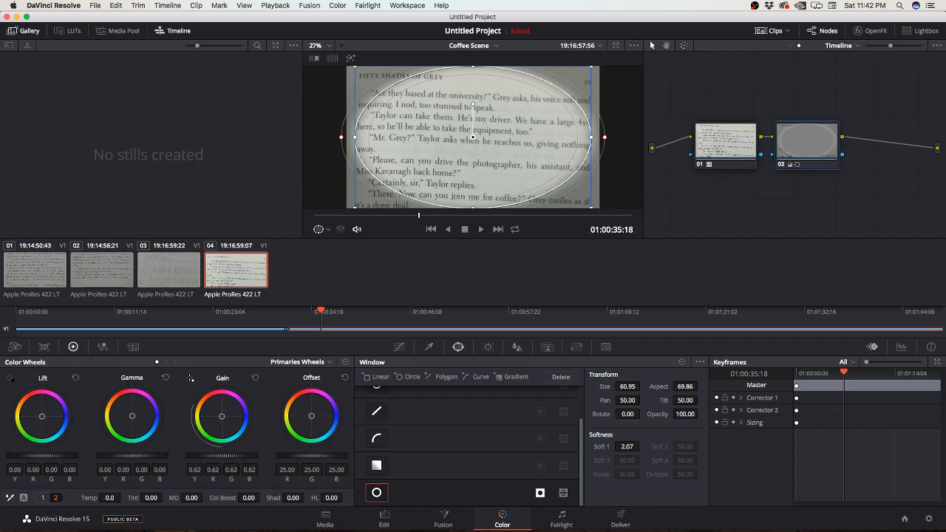
# Step: Reshape the circle window around the page to a size of about 59.4 and an aspect of about 71.6
pyautogui.moveTo(605, 137); pyautogui.dragTo(619, 136)
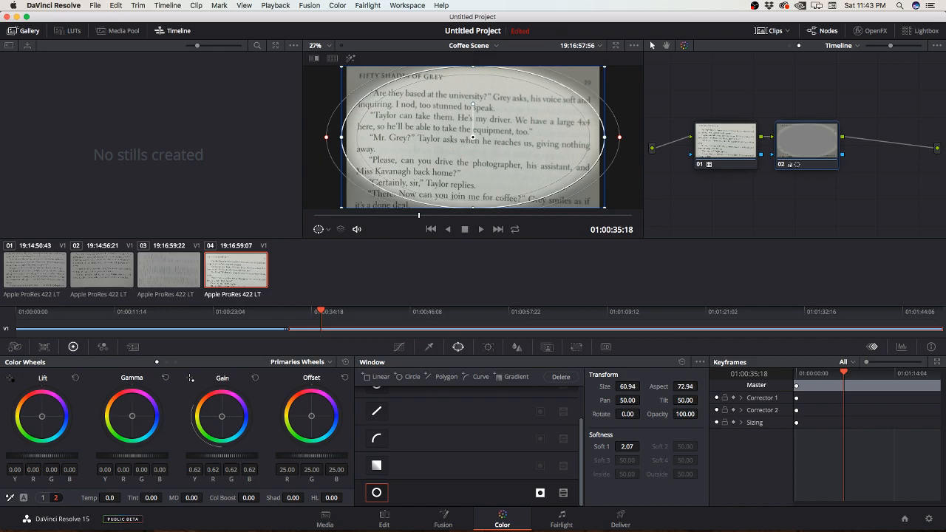
pyautogui.moveTo(473, 67)
pyautogui.mouseDown()
pyautogui.moveTo(473, 78)
pyautogui.moveTo(473, 68)
pyautogui.mouseUp()
pyautogui.moveTo(342, 67); pyautogui.dragTo(323, 57)
pyautogui.moveTo(622, 137); pyautogui.dragTo(606, 136)
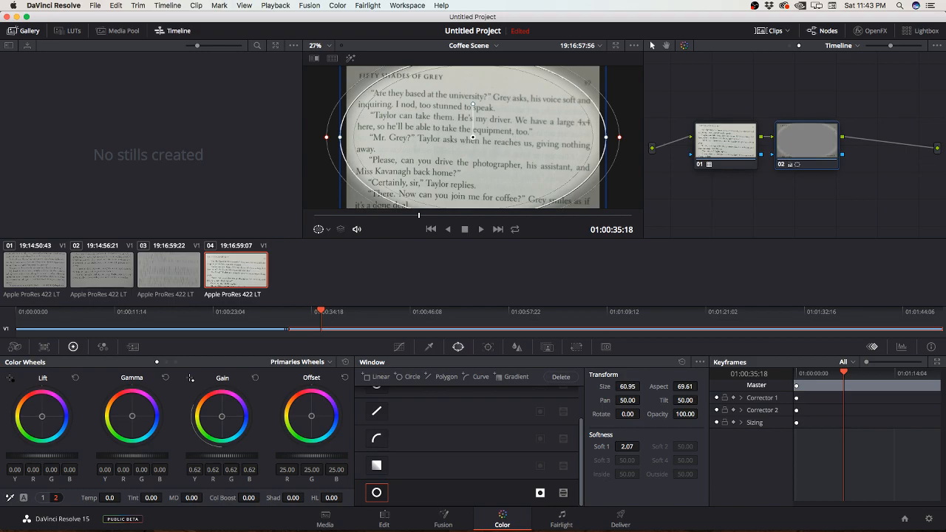
pyautogui.scroll(5, 473, 138)
pyautogui.moveTo(606, 93); pyautogui.dragTo(613, 90)
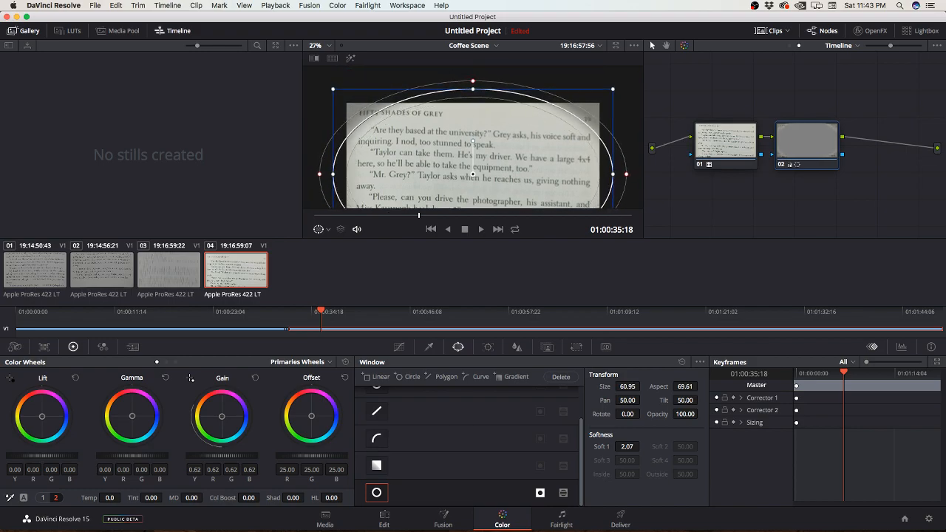
pyautogui.moveTo(473, 90)
pyautogui.mouseDown()
pyautogui.moveTo(473, 77)
pyautogui.moveTo(473, 94)
pyautogui.mouseUp()
pyautogui.scroll(-5, 473, 94)
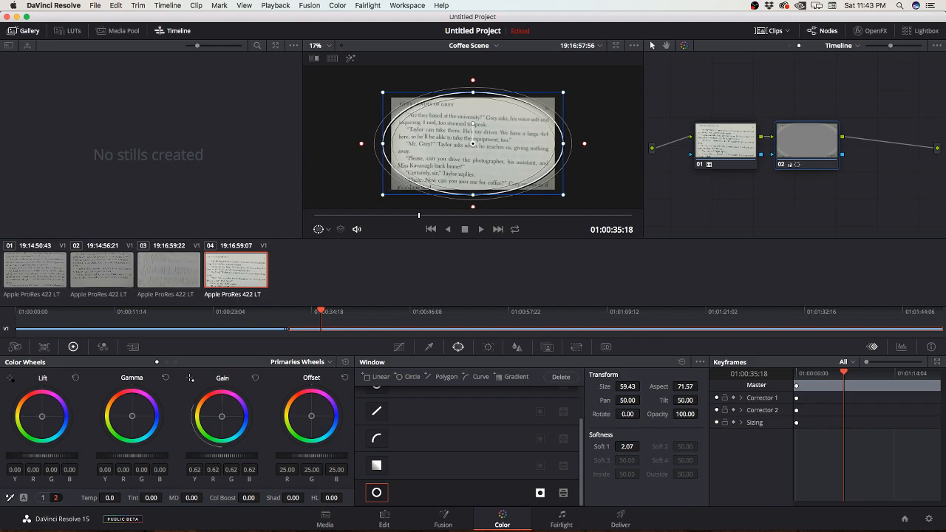
# Step: Compare the picture with node 02's vignette disabled and enabled, and toggle the window's mask mode and back
pyautogui.press('super+d')
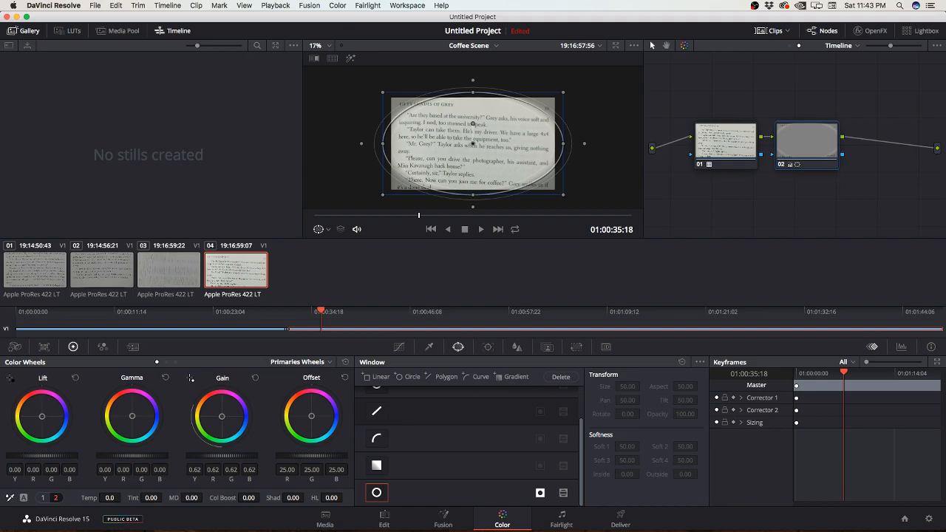
pyautogui.press('super+d')
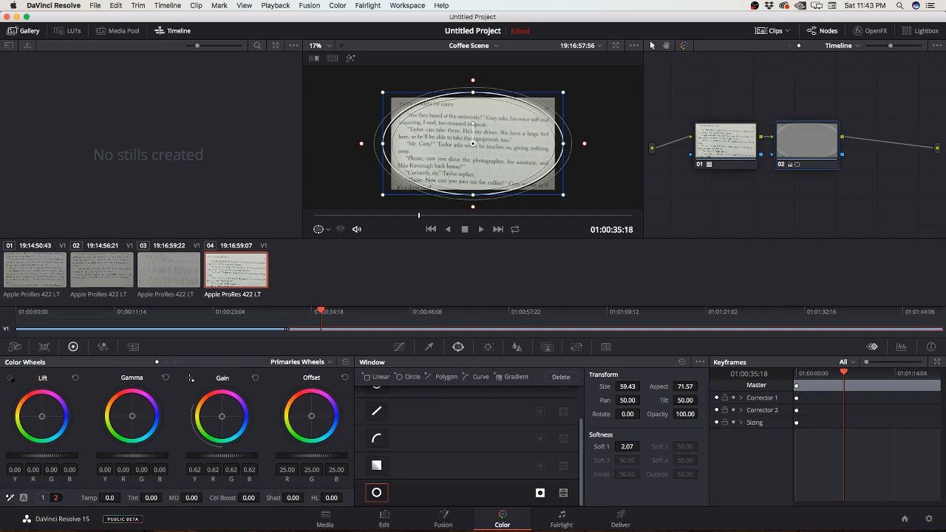
pyautogui.click(563, 493)
pyautogui.click(563, 494)
pyautogui.press('super+d')
# Step: Check the vignette in Coffee Scene on the Edit page, open Timeline 2, and scrub across its Coffee Scene clips to 01:17:27:08
pyautogui.click(383, 519)
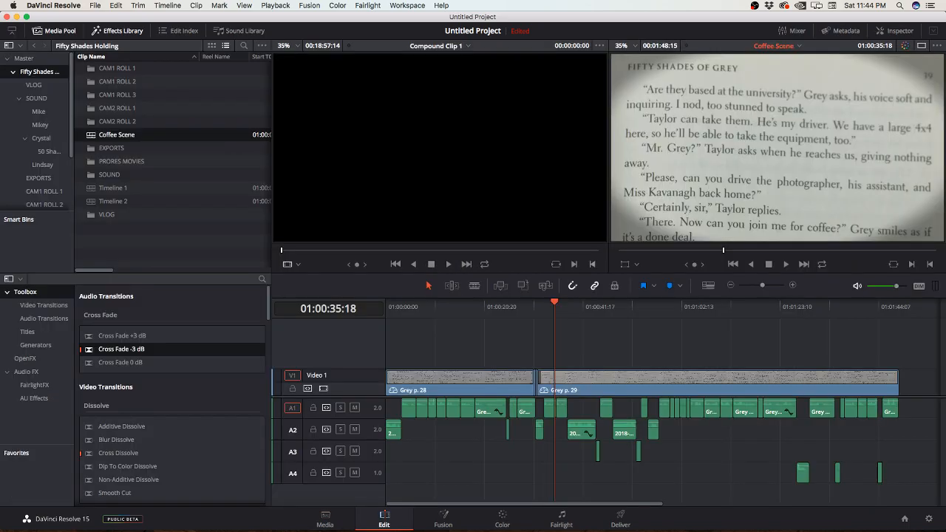
pyautogui.moveTo(554, 304); pyautogui.dragTo(518, 303)
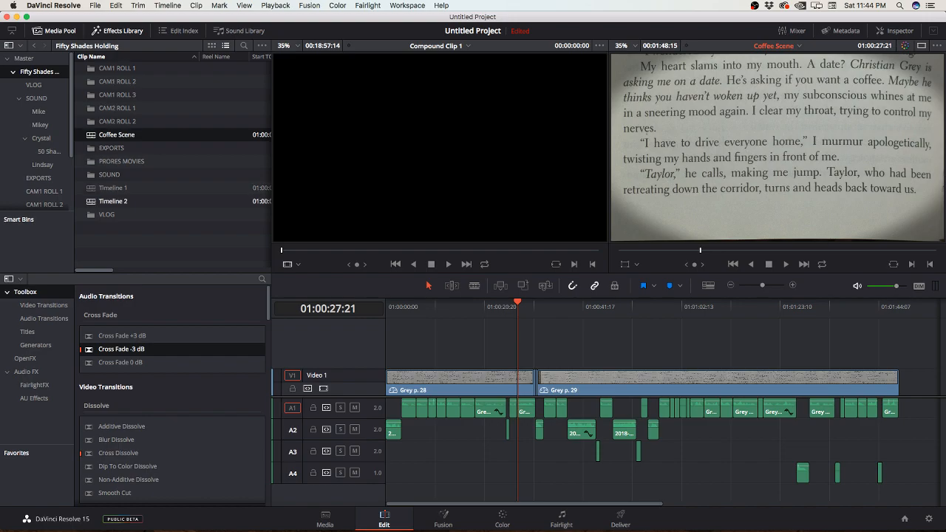
pyautogui.doubleClick(113, 201)
pyautogui.moveTo(663, 303); pyautogui.dragTo(795, 303)
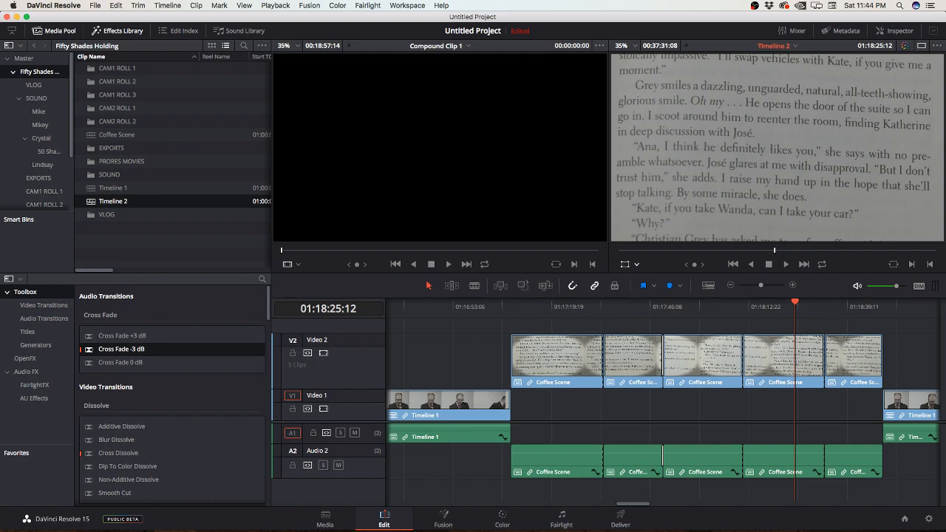
pyautogui.click(630, 264)
pyautogui.click(625, 264)
pyautogui.moveTo(795, 303); pyautogui.dragTo(580, 303)
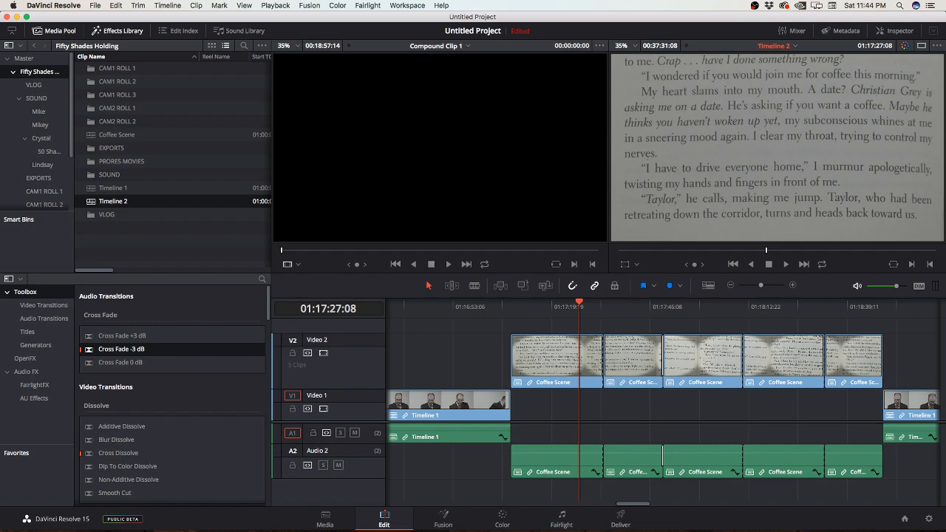
# Step: Open Timeline 2 on the Color page and compare its Clip and Timeline node graphs
pyautogui.click(503, 520)
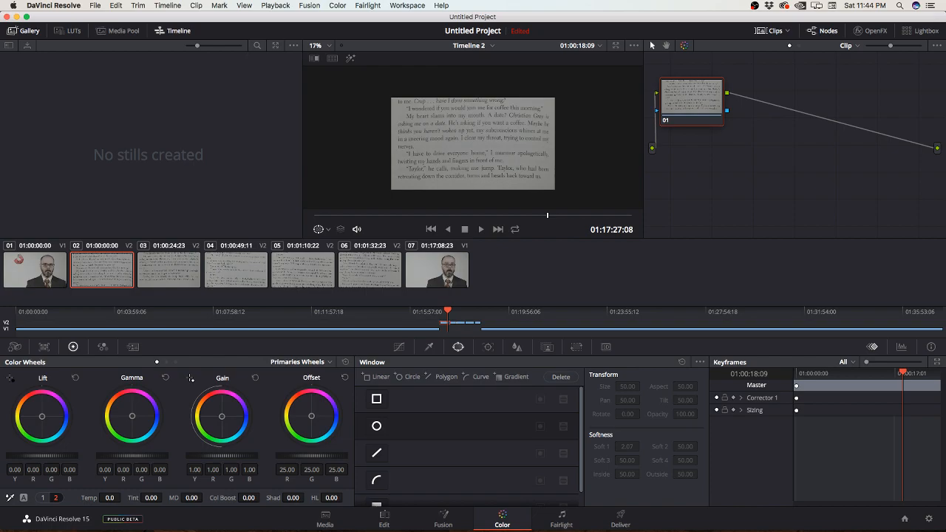
pyautogui.click(799, 46)
pyautogui.click(789, 46)
pyautogui.click(800, 46)
pyautogui.click(789, 46)
# Step: Look through the options for Timeline 2 on the Media page, including its flags, and dismiss them
pyautogui.click(326, 520)
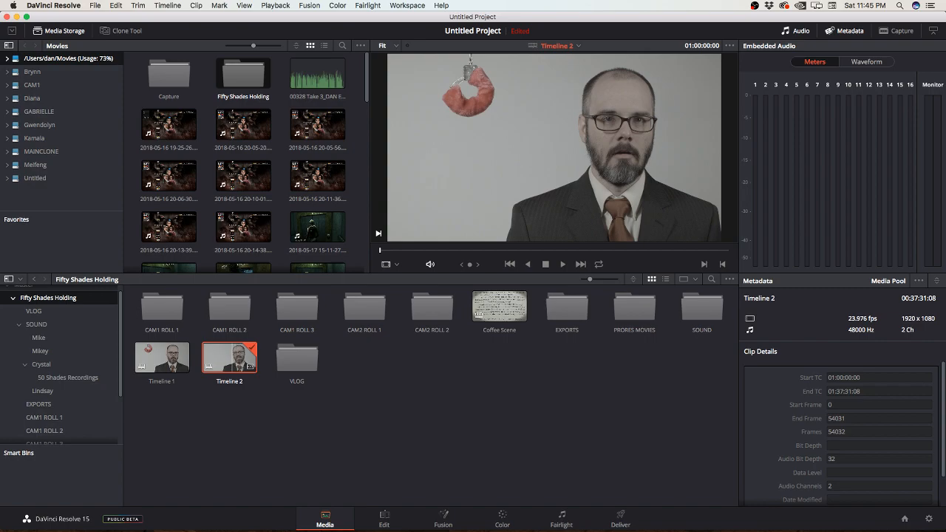
pyautogui.rightClick(225, 362)
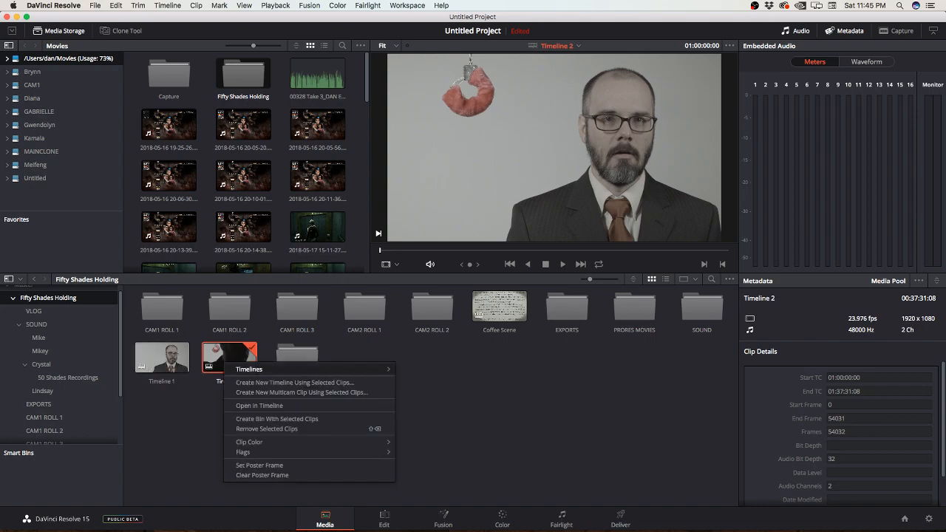
pyautogui.moveTo(251, 452)
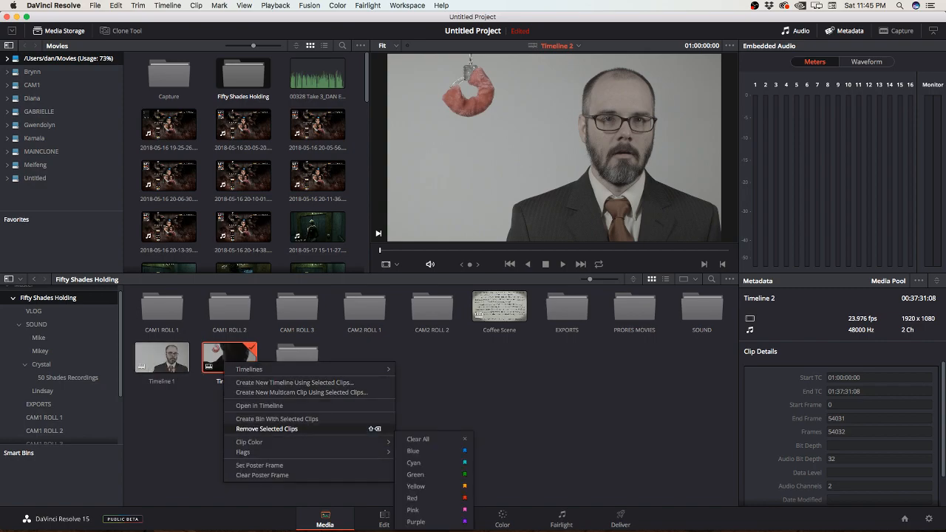
pyautogui.click(437, 400)
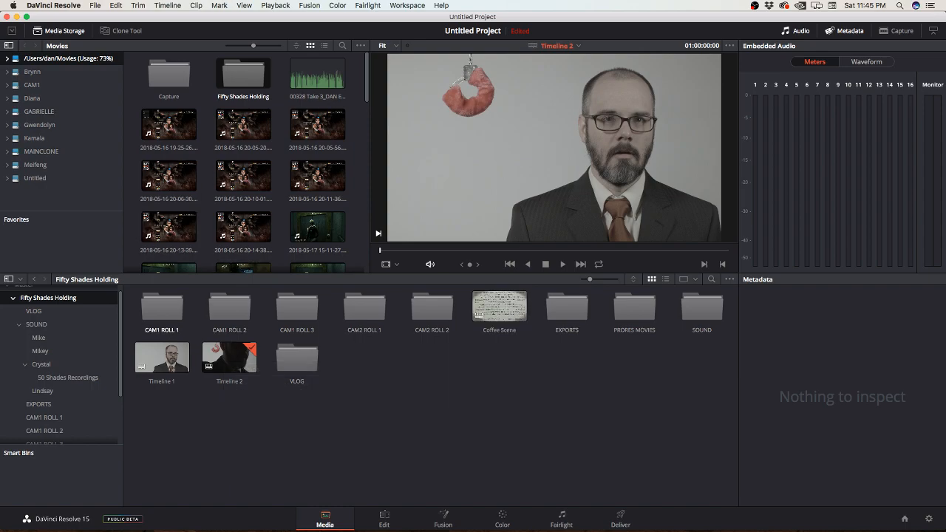
# Step: Apply the 3D LUT Blackmagic Cinema Camera Film to Rec709 v2 to the first clip in the CAM1 ROLL 1 bin
pyautogui.doubleClick(162, 307)
pyautogui.click(162, 306)
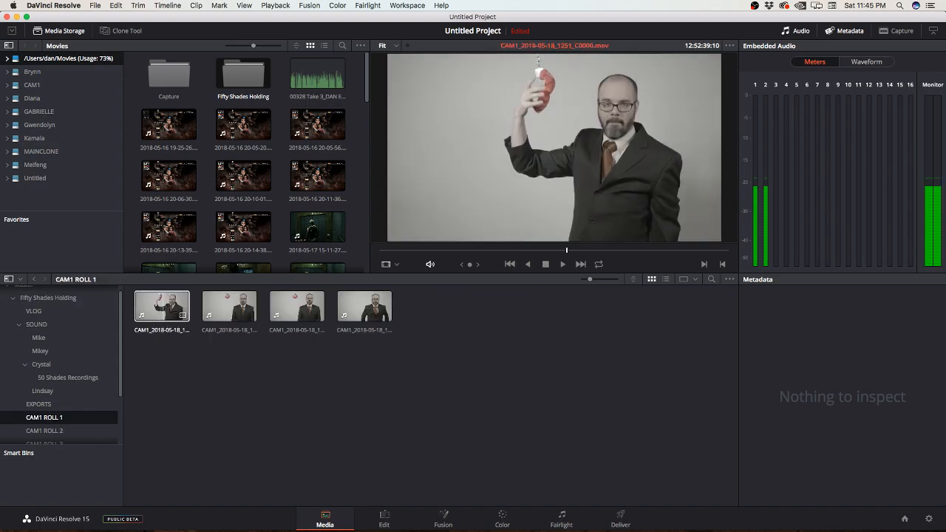
pyautogui.rightClick(161, 305)
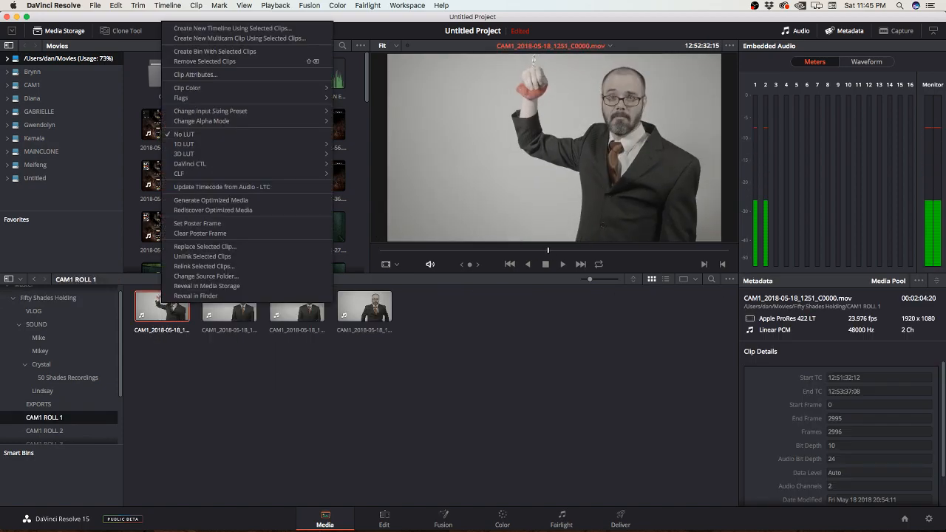
pyautogui.click(206, 366)
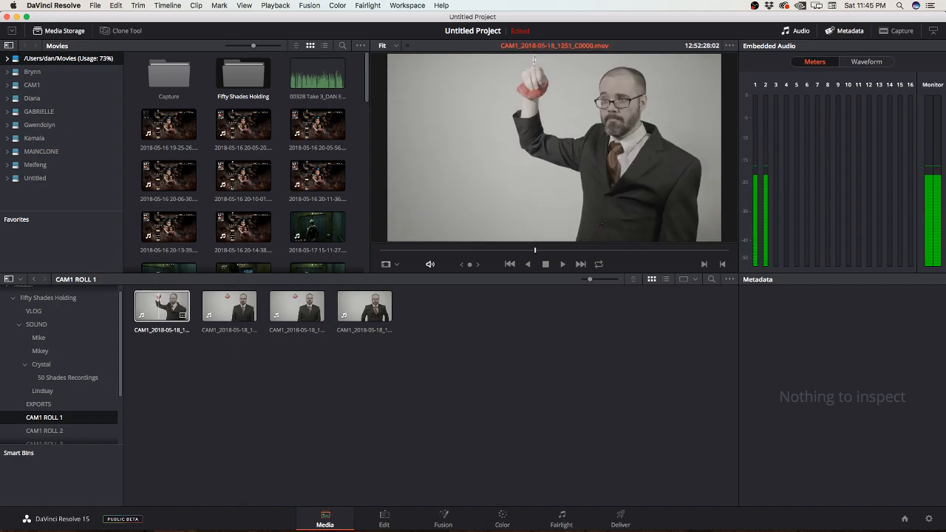
pyautogui.rightClick(161, 305)
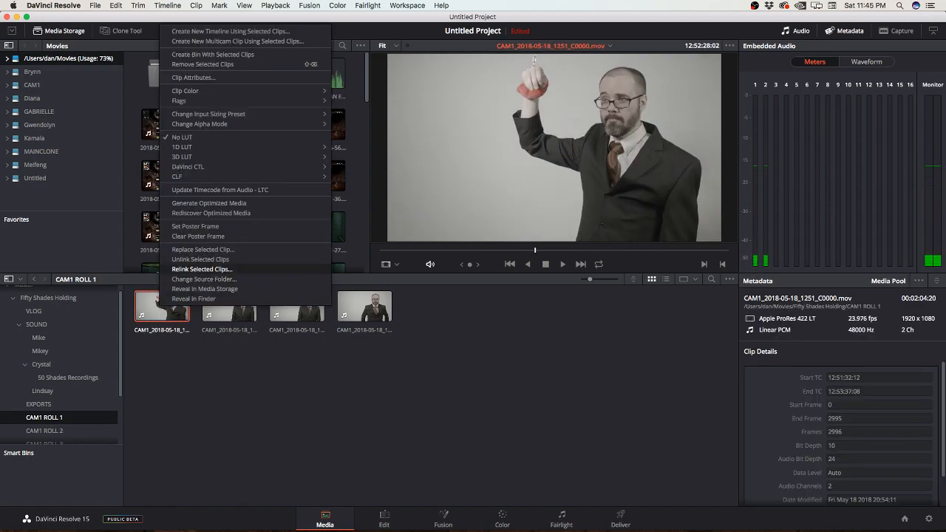
pyautogui.moveTo(182, 156)
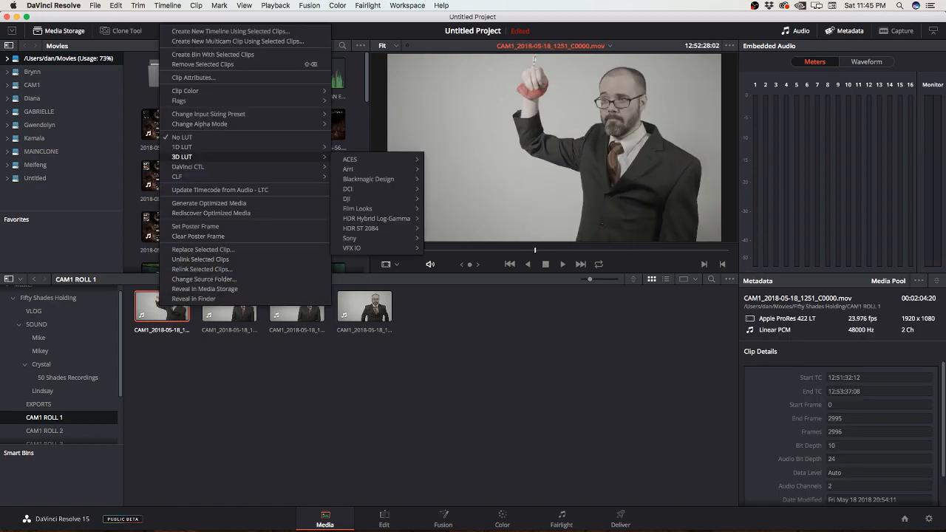
pyautogui.moveTo(361, 228)
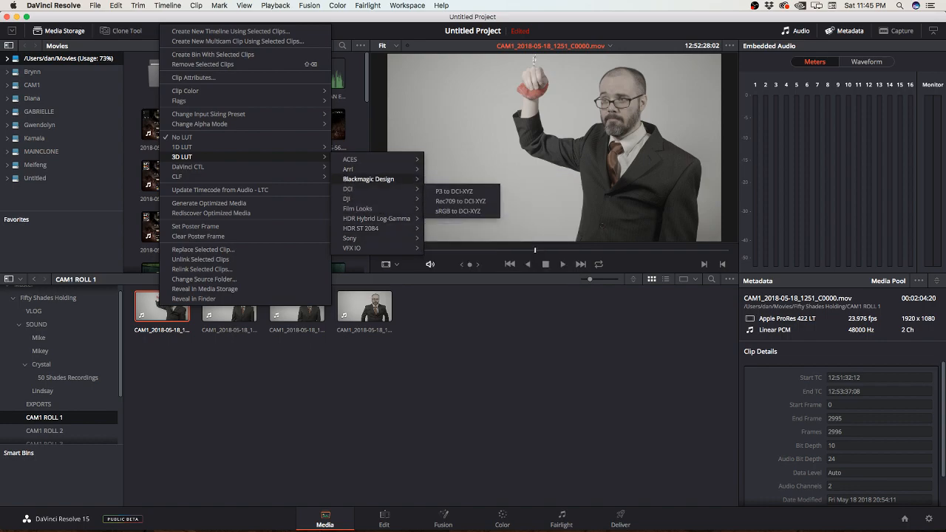
pyautogui.moveTo(368, 179)
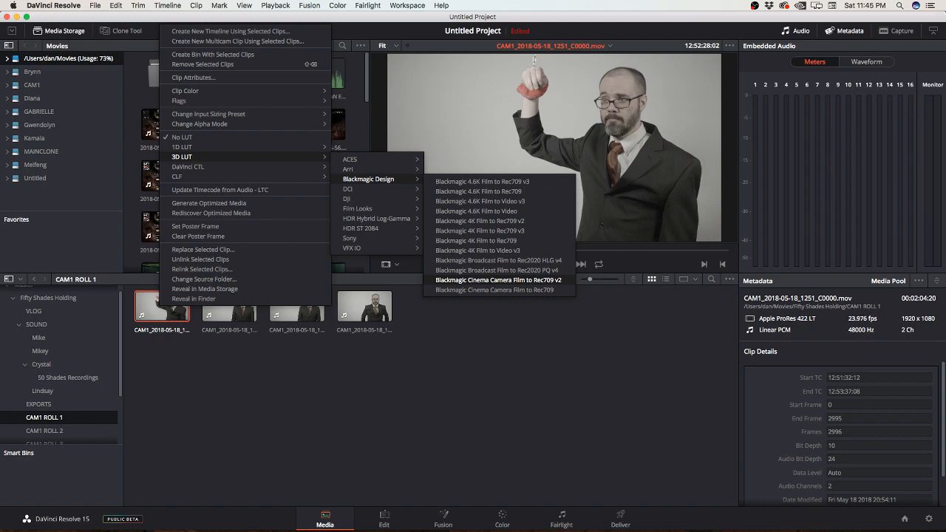
pyautogui.click(499, 280)
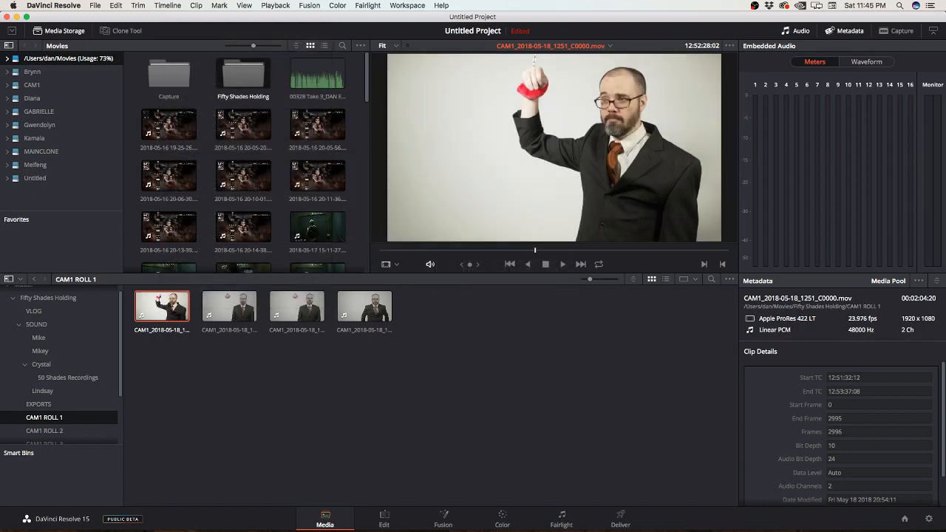
# Step: Check Timeline 2 on the Edit and Color pages, and return to the Media page
pyautogui.hotkey('shift', '4')
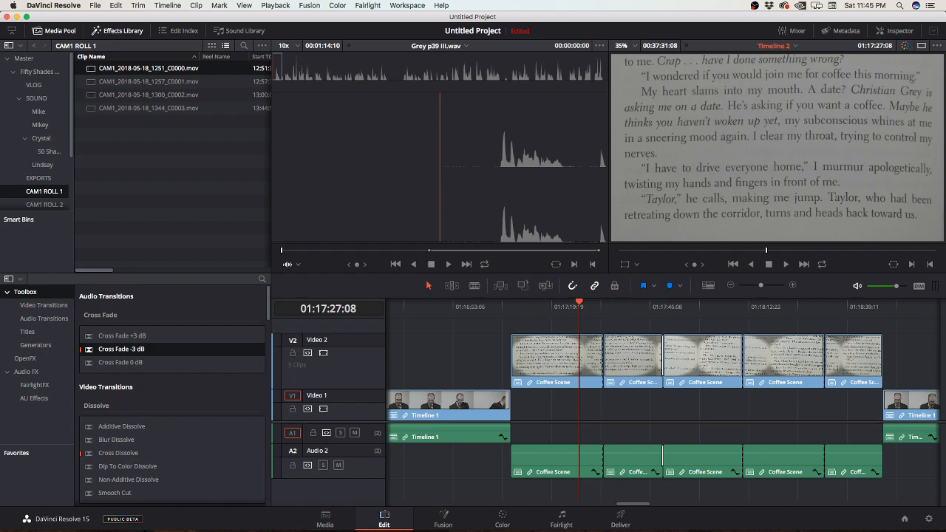
pyautogui.click(502, 519)
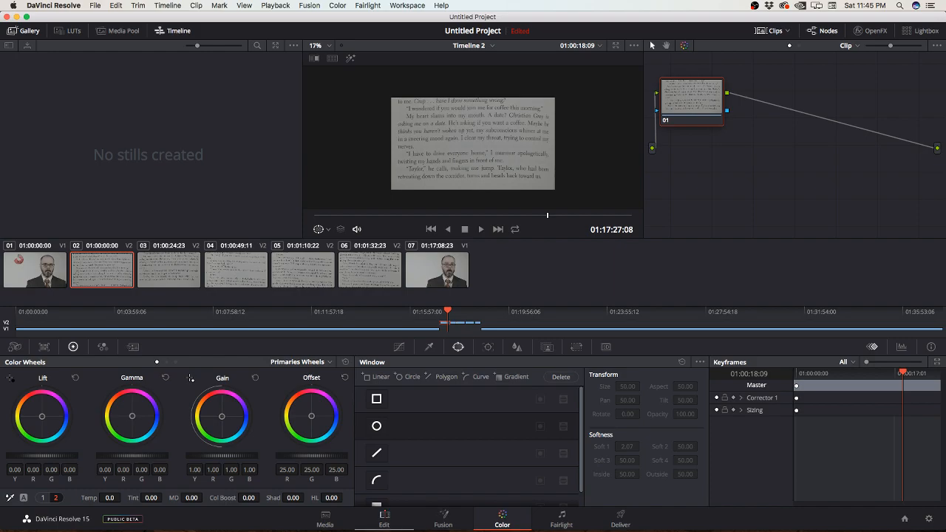
pyautogui.click(325, 519)
pyautogui.click(503, 519)
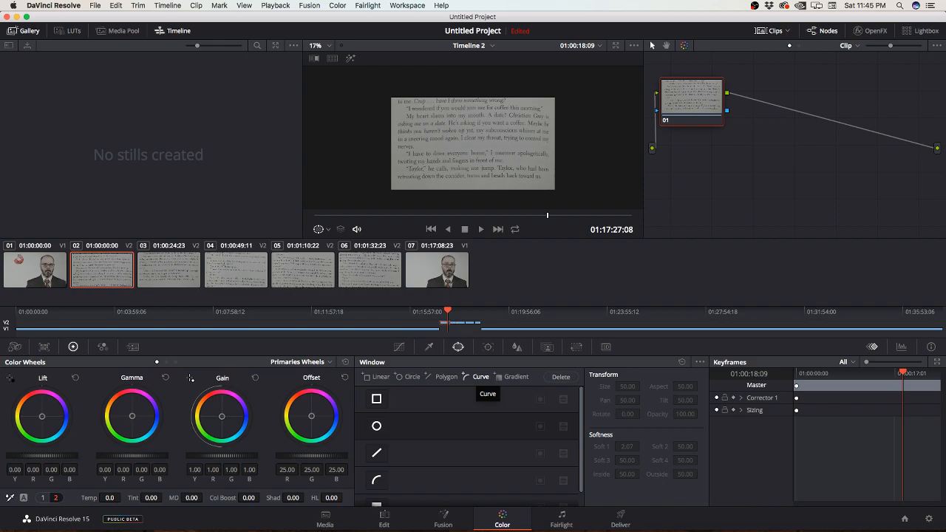
pyautogui.click(325, 519)
# Step: Set the first CAM1 ROLL 1 clip back to No LUT
pyautogui.rightClick(162, 297)
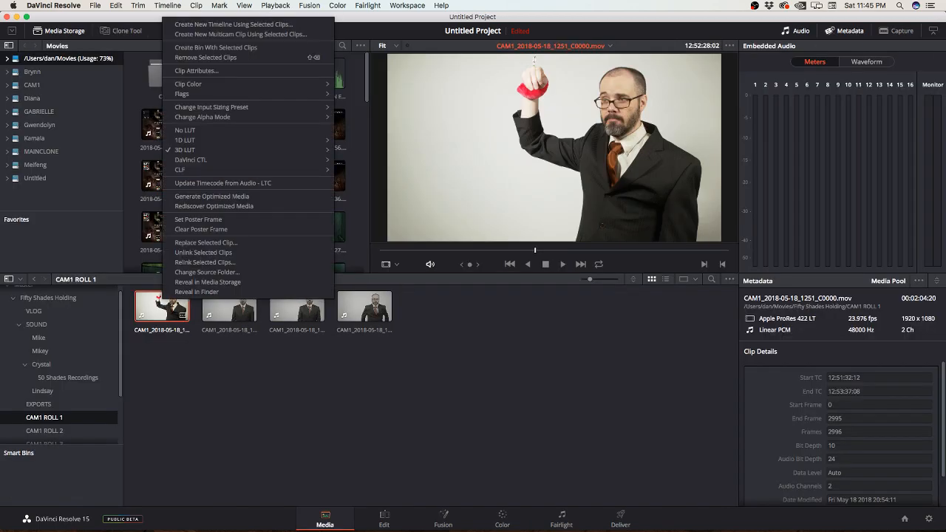
pyautogui.moveTo(244, 150)
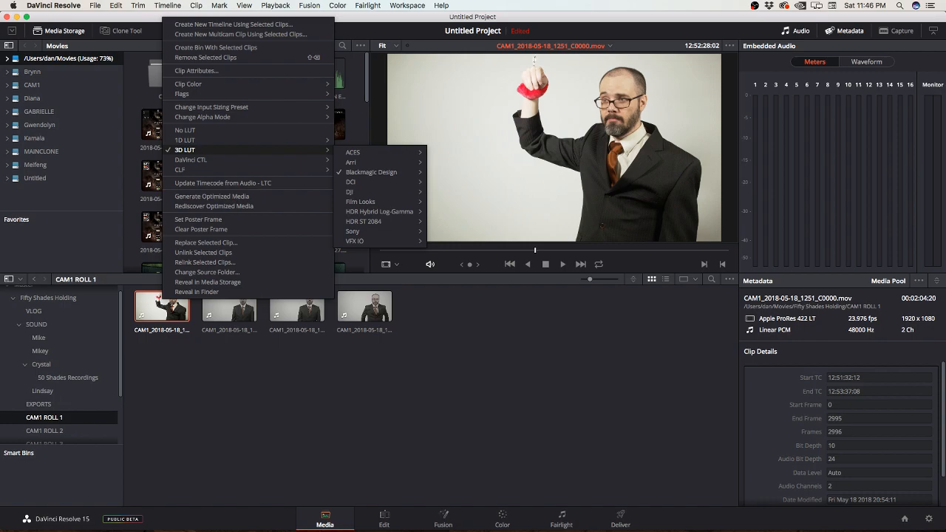
pyautogui.click(185, 130)
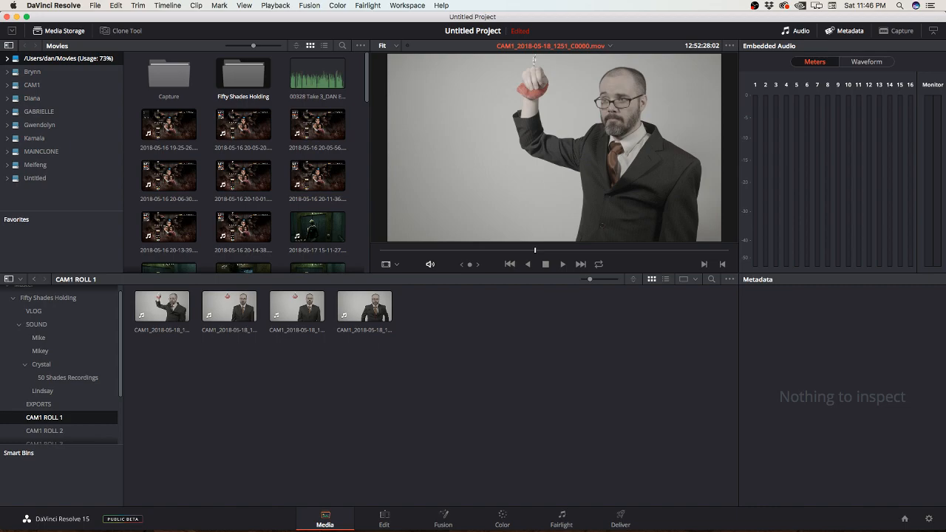
# Step: Scrub Timeline 2 on the Color page to 01:17:53:00 and show its Timeline node graph
pyautogui.click(503, 519)
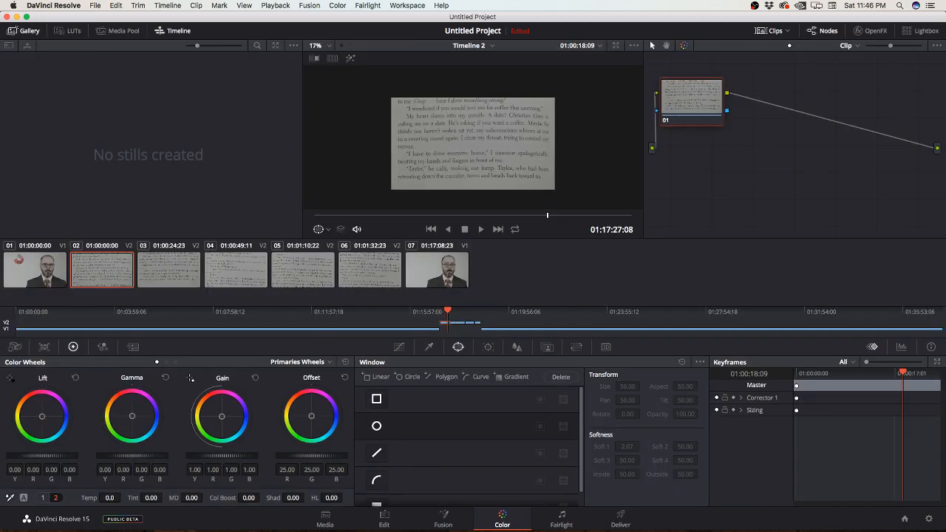
pyautogui.click(378, 312)
pyautogui.moveTo(378, 312); pyautogui.dragTo(200, 312)
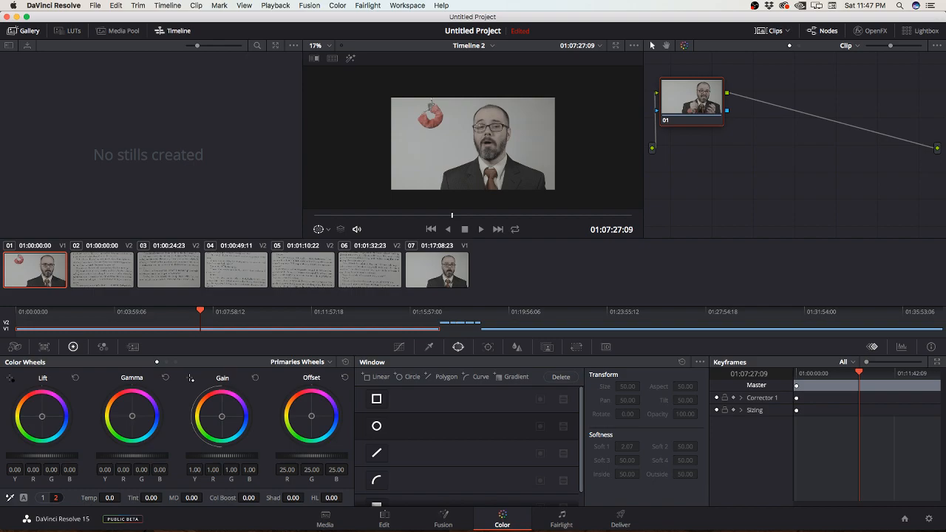
pyautogui.moveTo(201, 312); pyautogui.dragTo(458, 312)
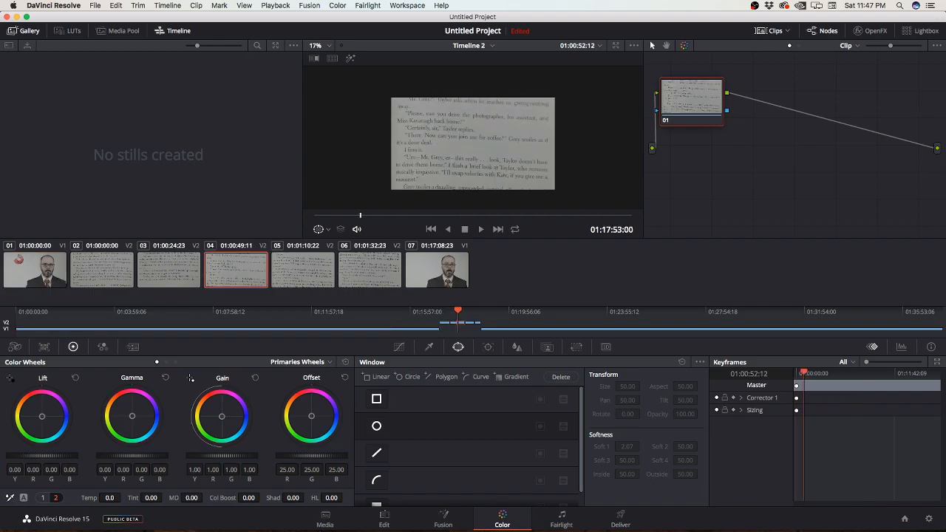
pyautogui.click(799, 46)
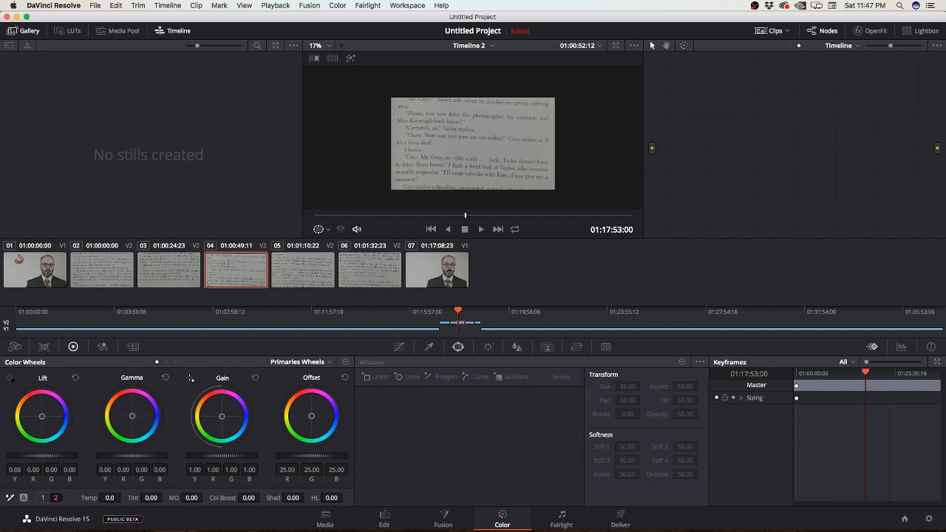
# Step: Switch to the Coffee Scene timeline and grab a still of its graded picture
pyautogui.click(471, 45)
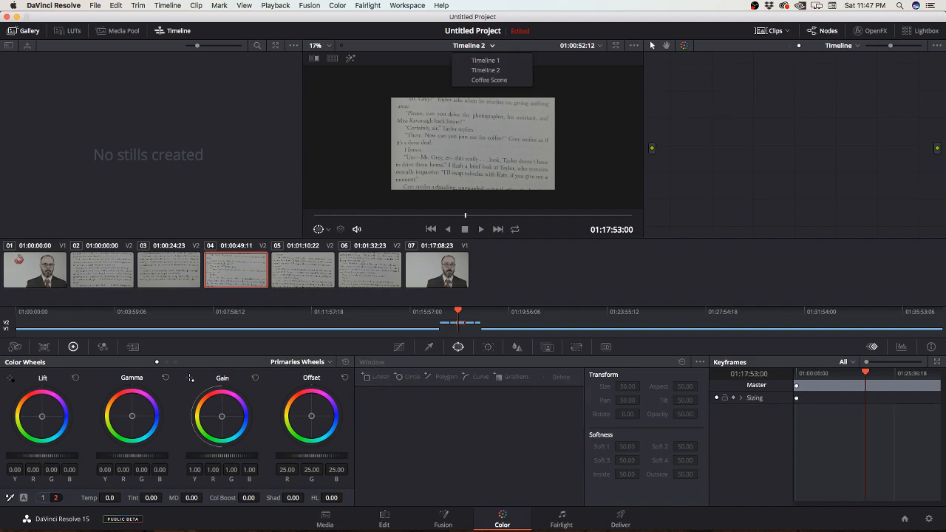
pyautogui.click(473, 78)
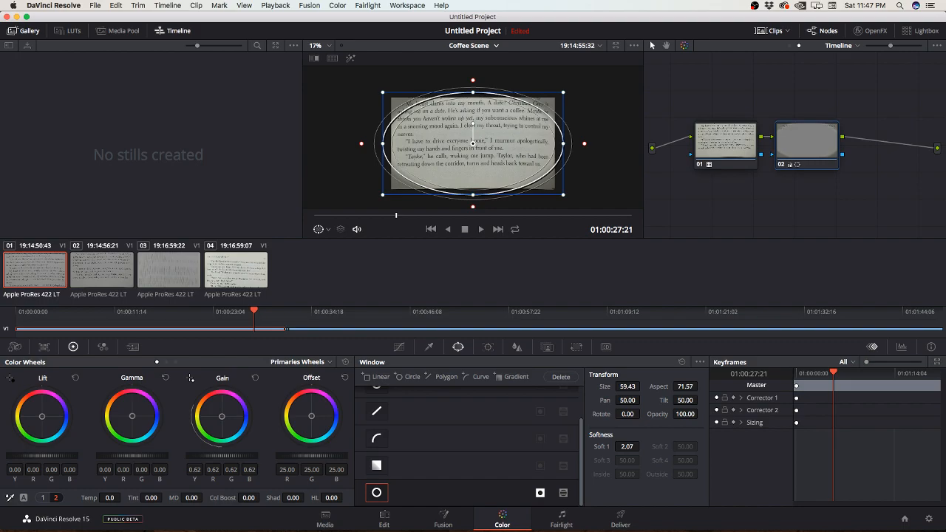
pyautogui.rightClick(429, 164)
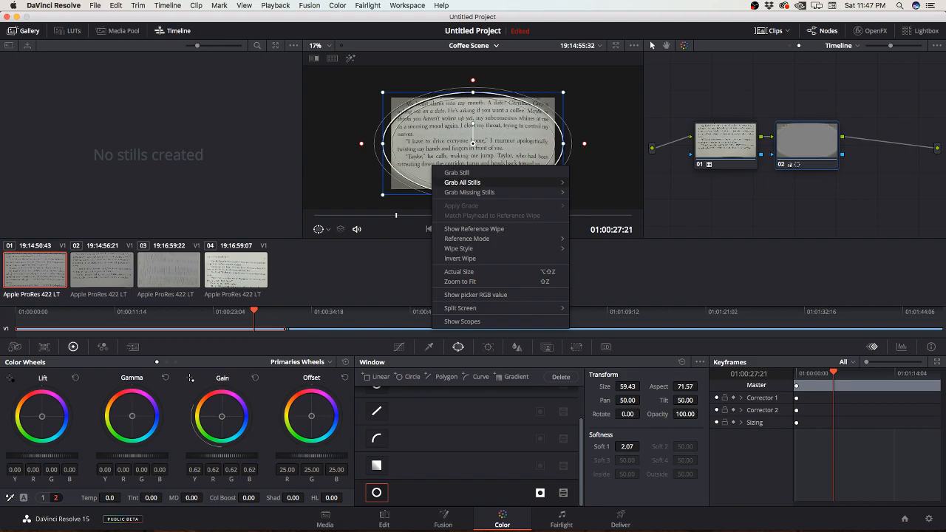
pyautogui.click(447, 173)
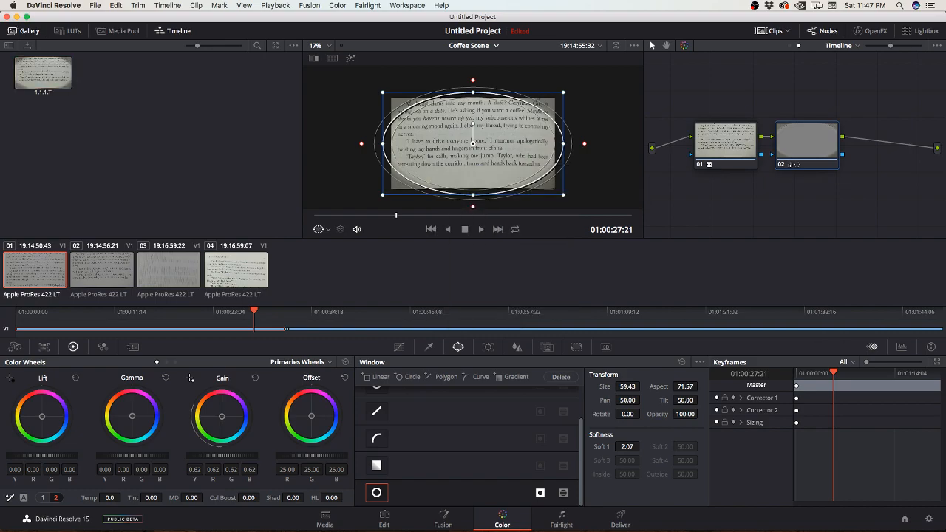
# Step: Select Coffee Scene clips 02 to 04 and apply the grabbed still's grade to them in Timeline node mode
pyautogui.click(102, 270)
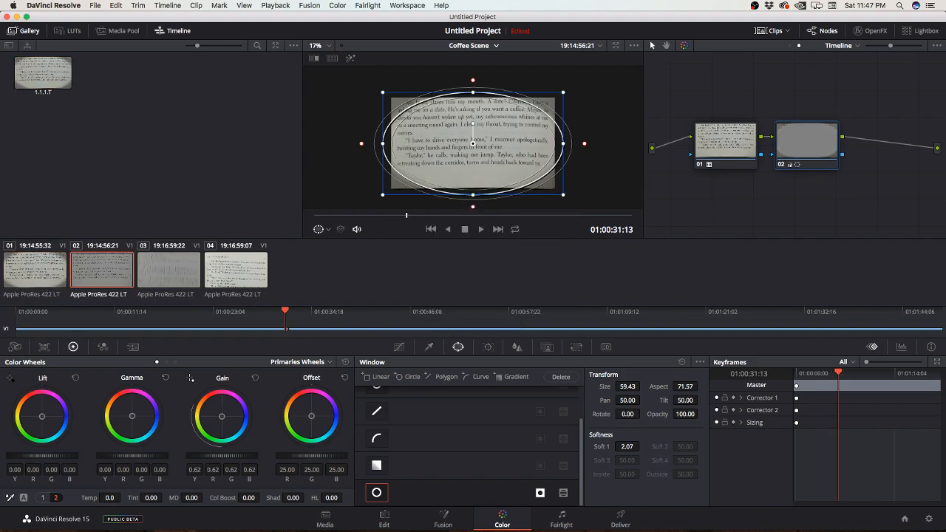
pyautogui.keyDown('super'); pyautogui.click(168, 271); pyautogui.keyUp('super')
pyautogui.keyDown('super'); pyautogui.click(236, 271); pyautogui.keyUp('super')
pyautogui.rightClick(43, 74)
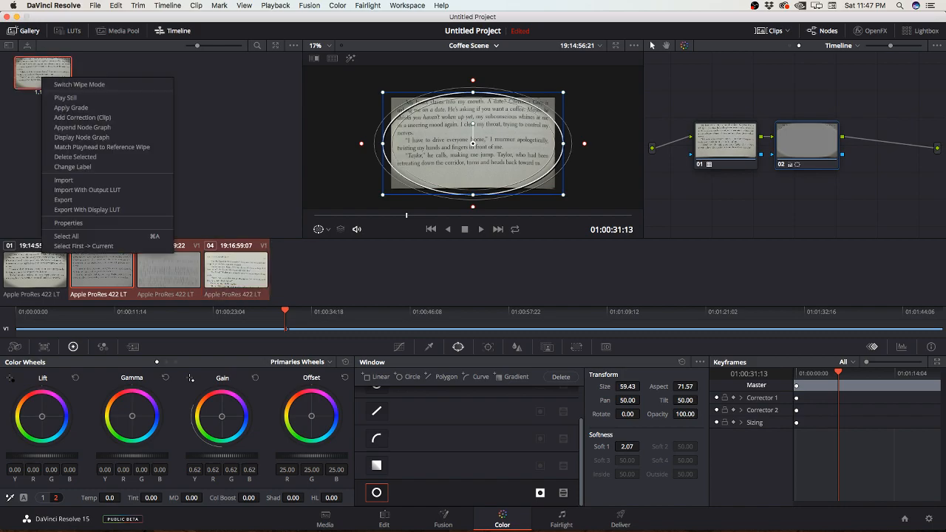
pyautogui.click(74, 108)
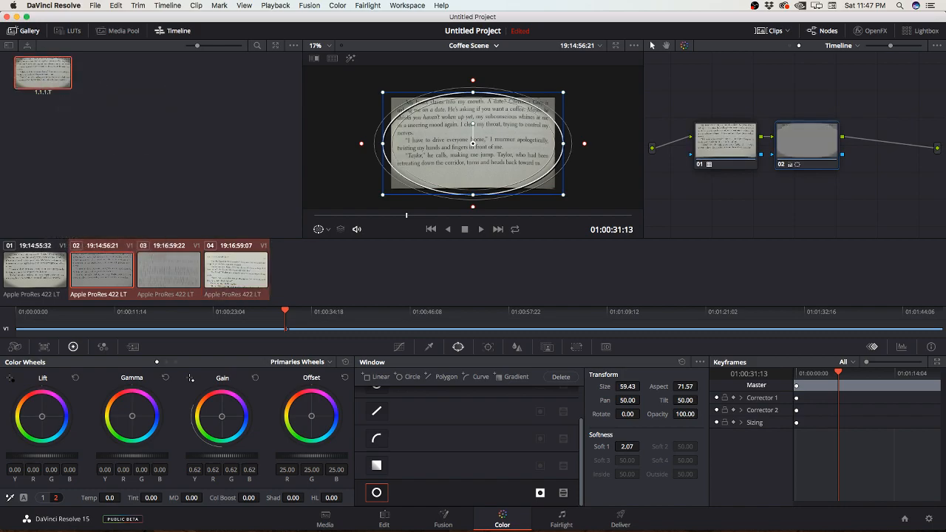
# Step: Move the playhead to 01:00:46:01, switch to the Clip node graph, and apply the gallery still's grade to clips 02 to 04
pyautogui.moveTo(286, 311)
pyautogui.mouseDown()
pyautogui.moveTo(420, 311)
pyautogui.moveTo(254, 312)
pyautogui.moveTo(426, 311)
pyautogui.moveTo(369, 311)
pyautogui.moveTo(409, 312)
pyautogui.mouseUp()
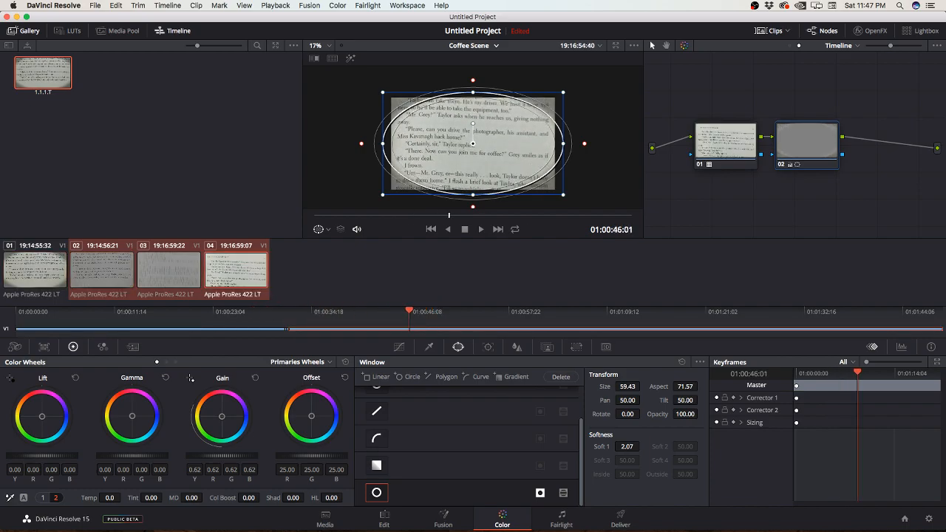
pyautogui.click(789, 45)
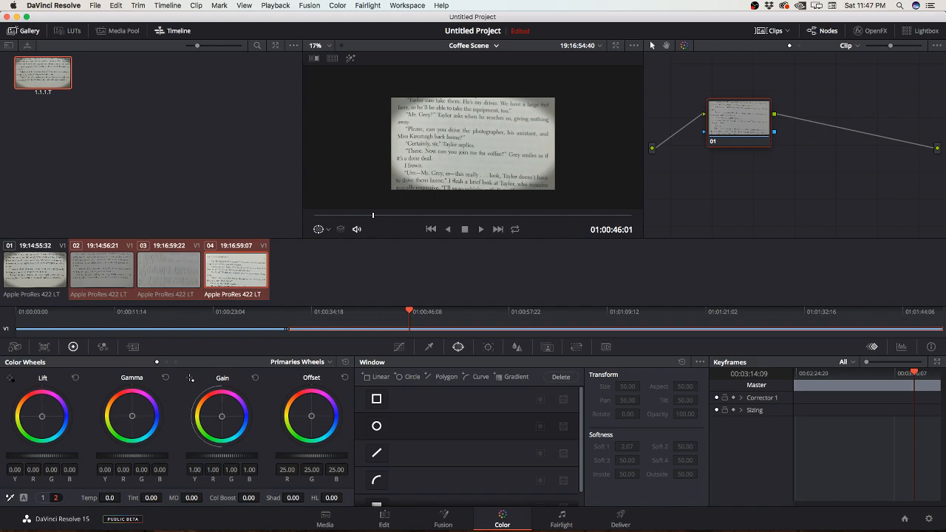
pyautogui.rightClick(243, 270)
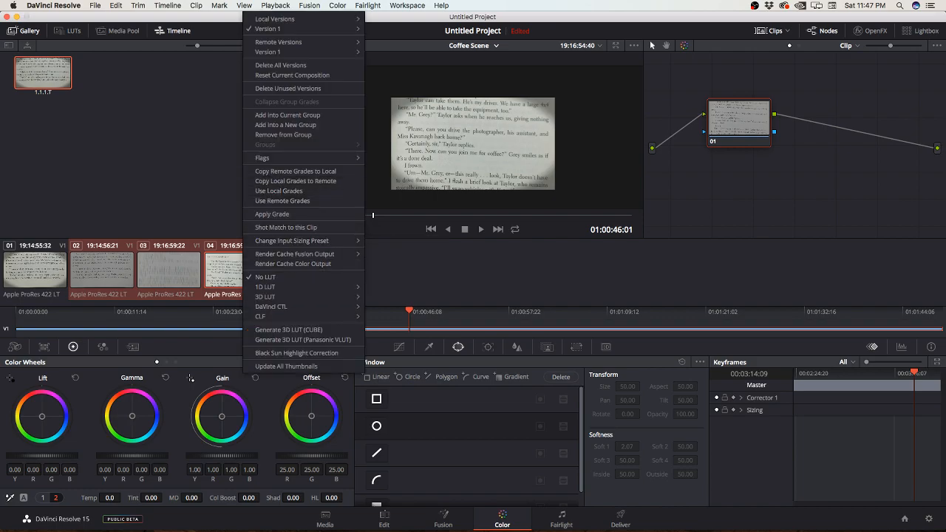
pyautogui.rightClick(39, 74)
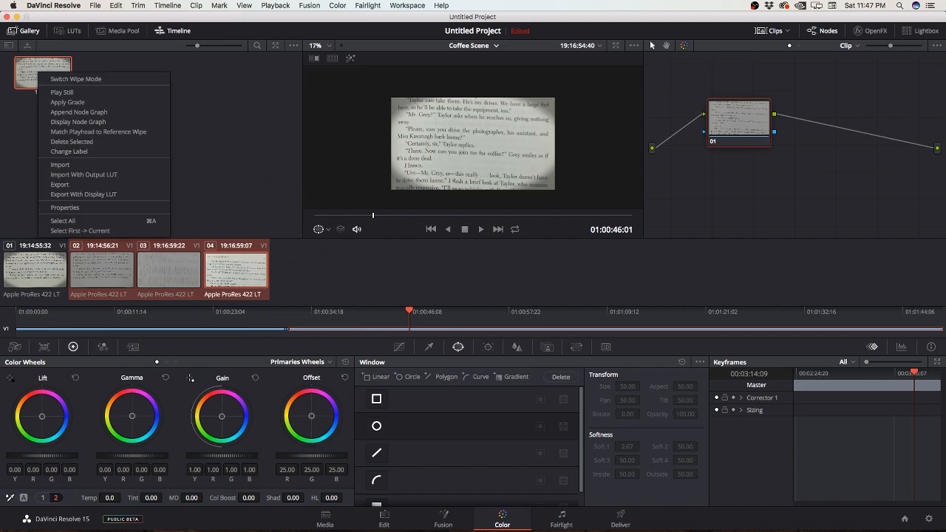
pyautogui.click(68, 102)
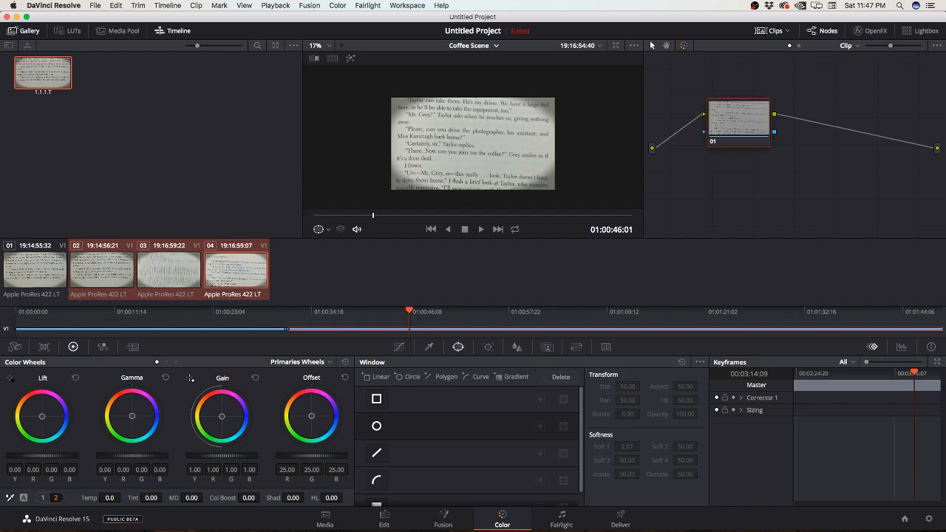
# Step: Show the Timeline node graph at Coffee Scene's clip 02 and check the timeline on the Edit page
pyautogui.click(799, 46)
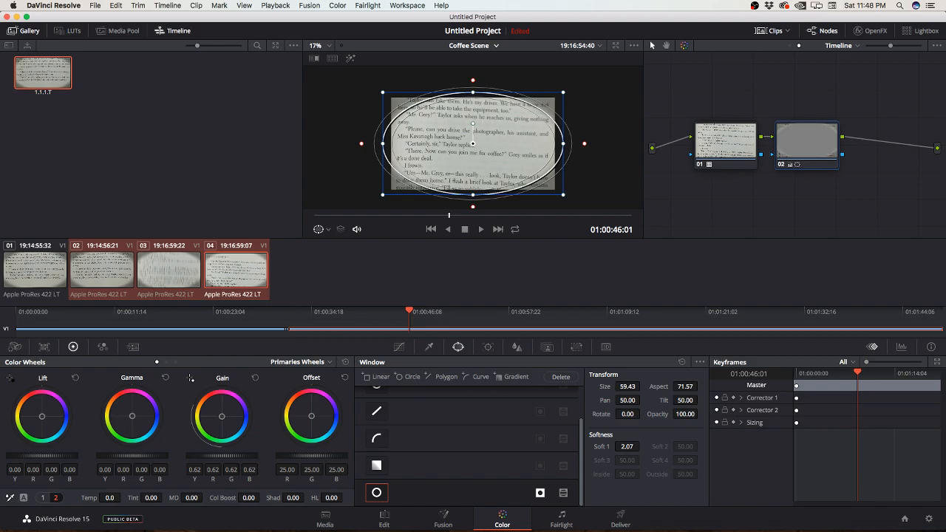
pyautogui.click(102, 270)
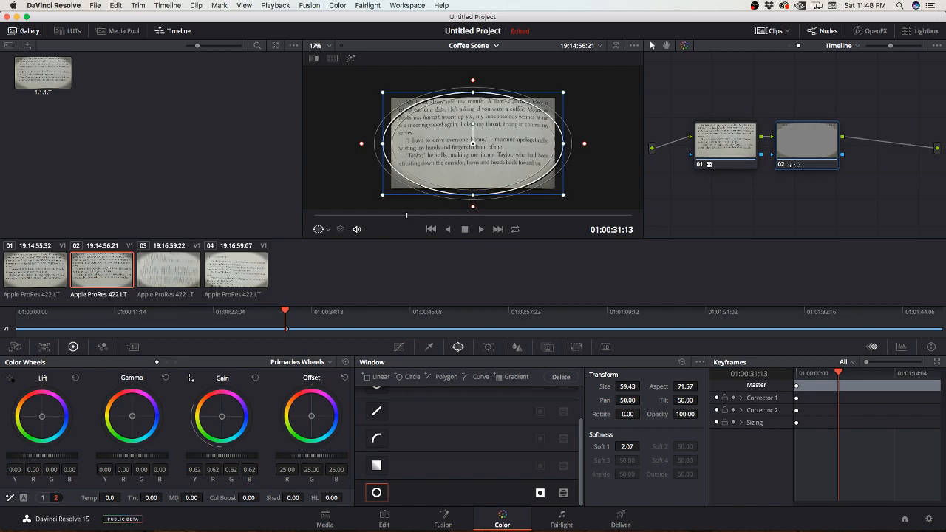
pyautogui.click(325, 519)
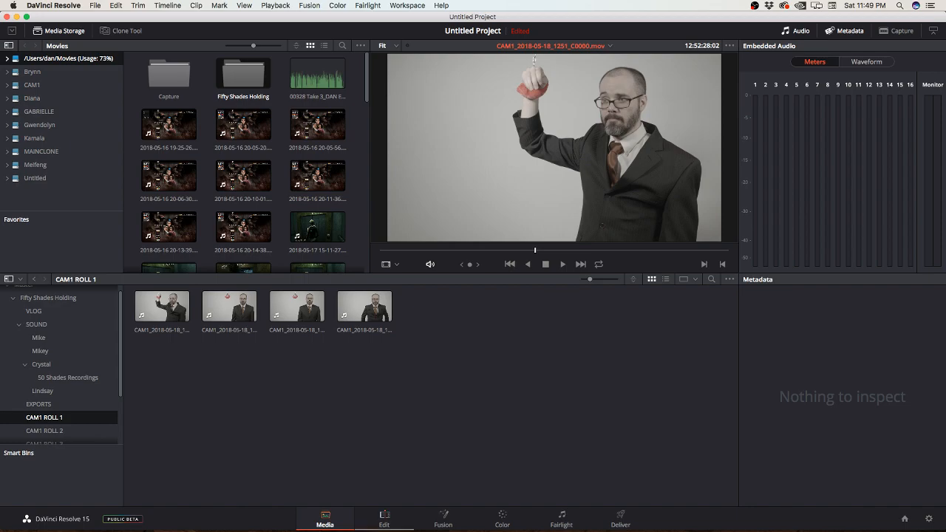
pyautogui.click(383, 522)
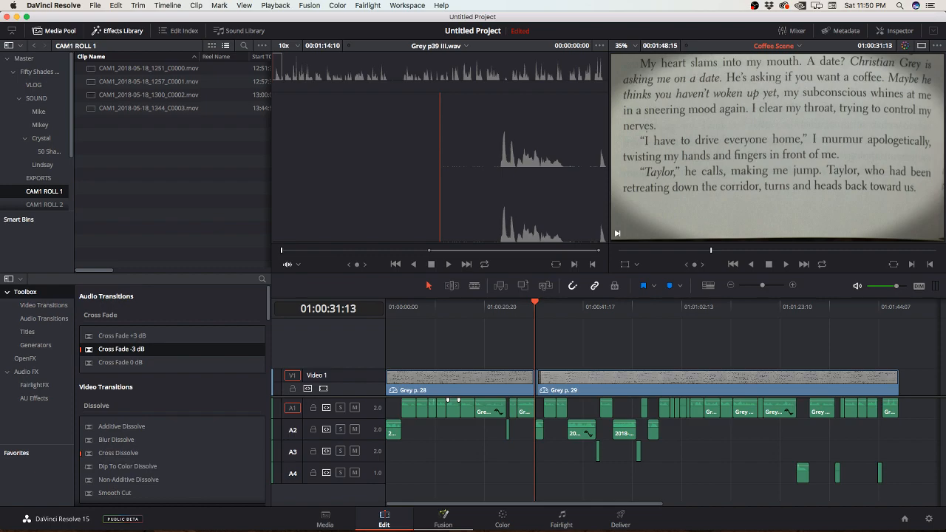
# Step: Open the clip's composition on the Fusion page and add a Text 3D node below and to the right of MediaIn1
pyautogui.click(443, 519)
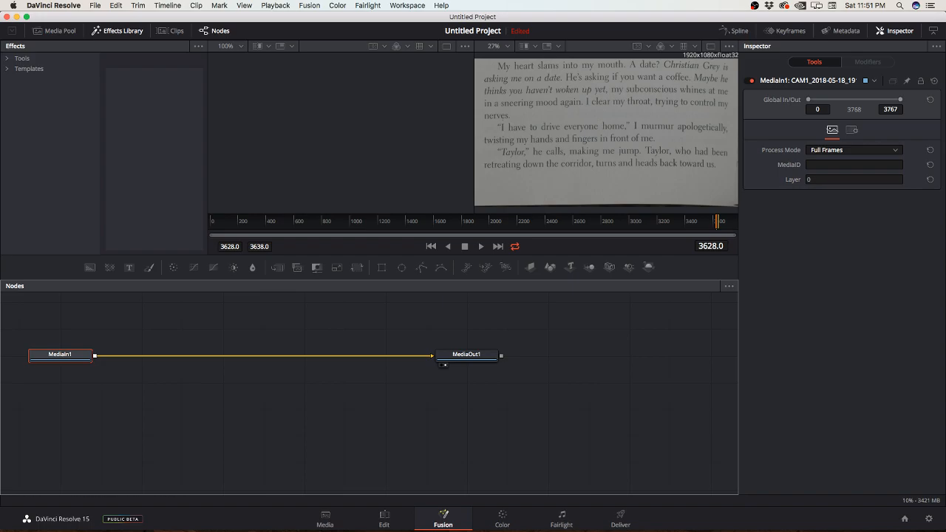
pyautogui.click(21, 58)
pyautogui.click(28, 69)
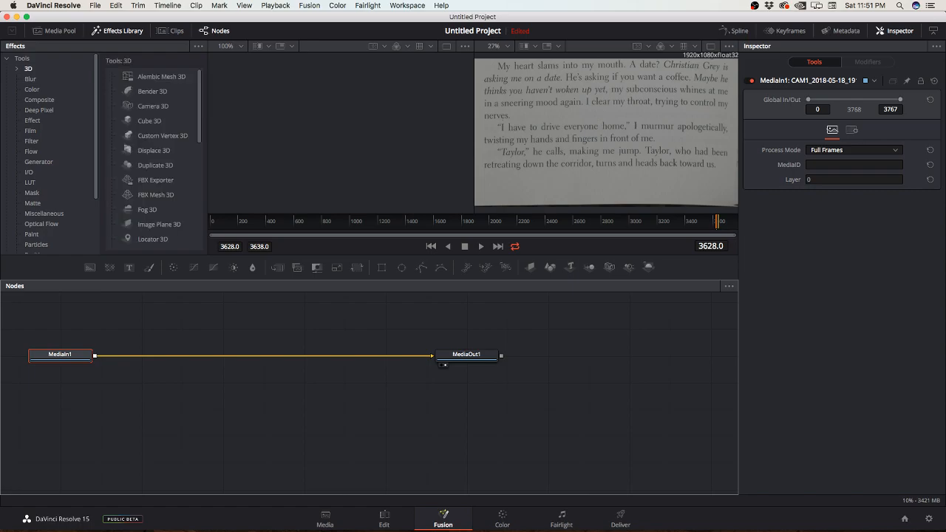
pyautogui.scroll(-2, 156, 151)
pyautogui.scroll(-5, 151, 151)
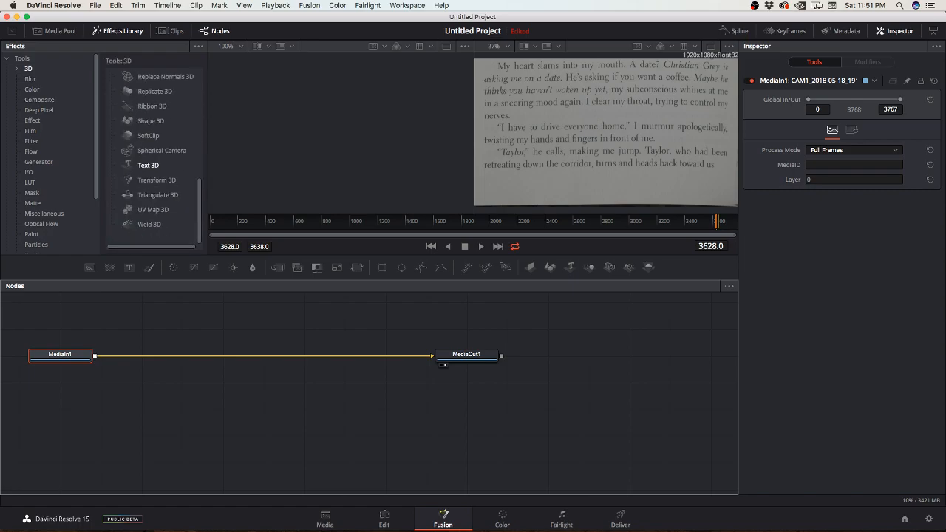
pyautogui.doubleClick(147, 165)
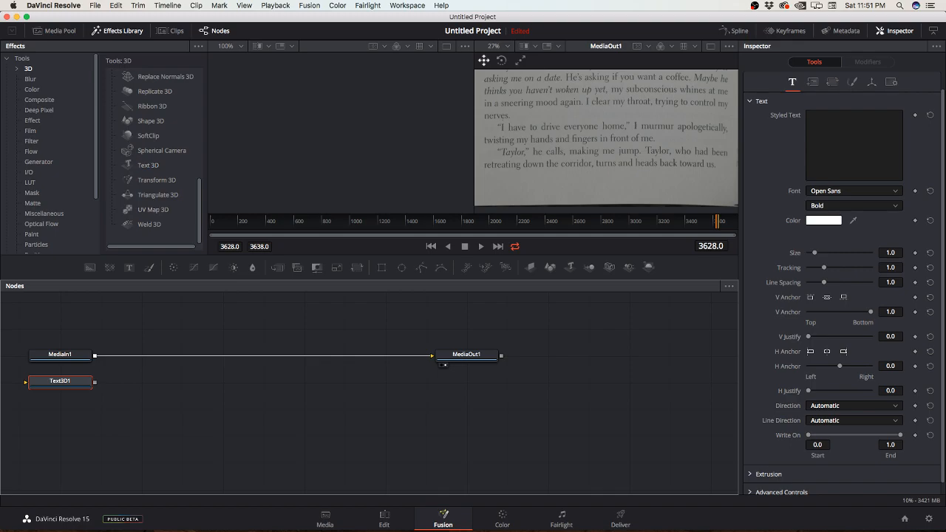
pyautogui.moveTo(70, 382); pyautogui.dragTo(143, 384)
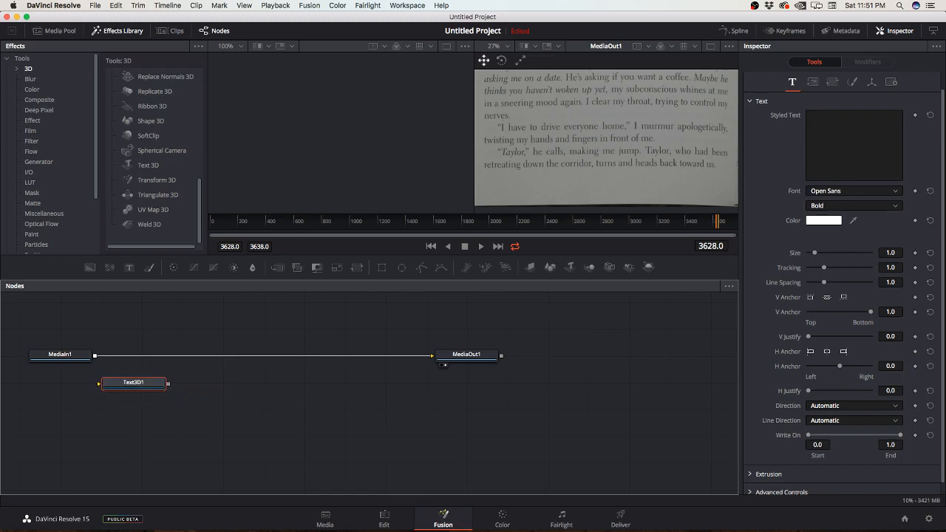
# Step: Enter "Heloo" as the Text3D1 node's styled text and move the playhead to frame 613
pyautogui.click(854, 145)
pyautogui.write('Helol')
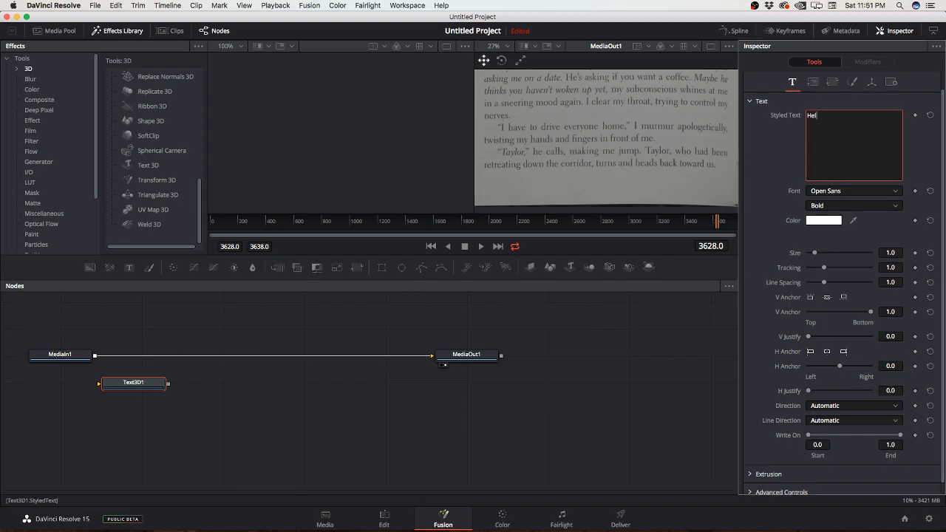
pyautogui.press('BackSpace')
pyautogui.press('BackSpace')
pyautogui.write('oo')
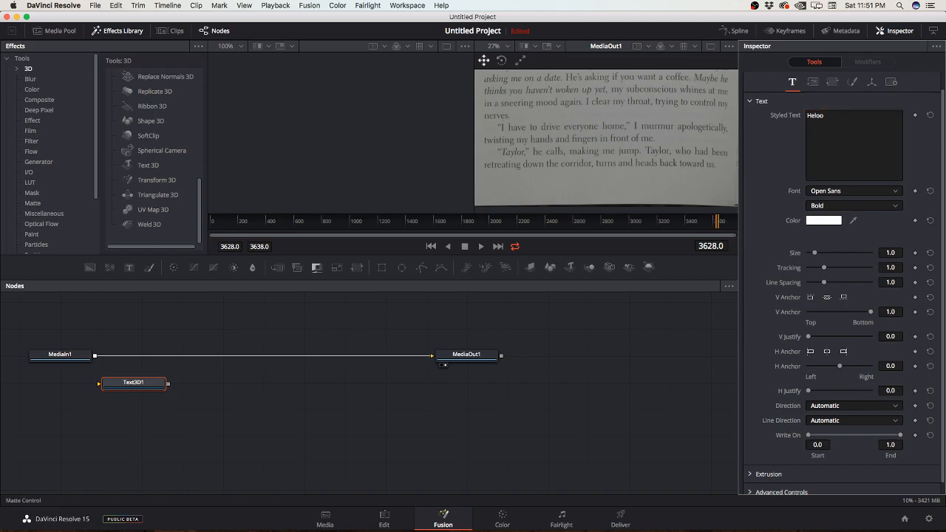
pyautogui.moveTo(717, 221); pyautogui.dragTo(295, 221)
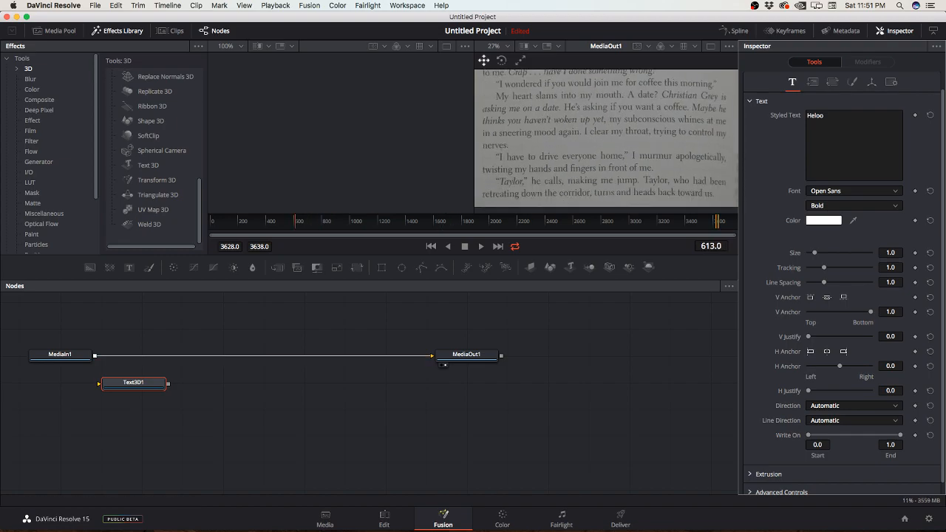
# Step: Try to wire the Text3D1 node between MediaIn1 and MediaOut1, repositioning it below their connection
pyautogui.moveTo(133, 383); pyautogui.dragTo(243, 392)
pyautogui.moveTo(95, 356); pyautogui.dragTo(213, 394)
pyautogui.moveTo(95, 357); pyautogui.dragTo(210, 393)
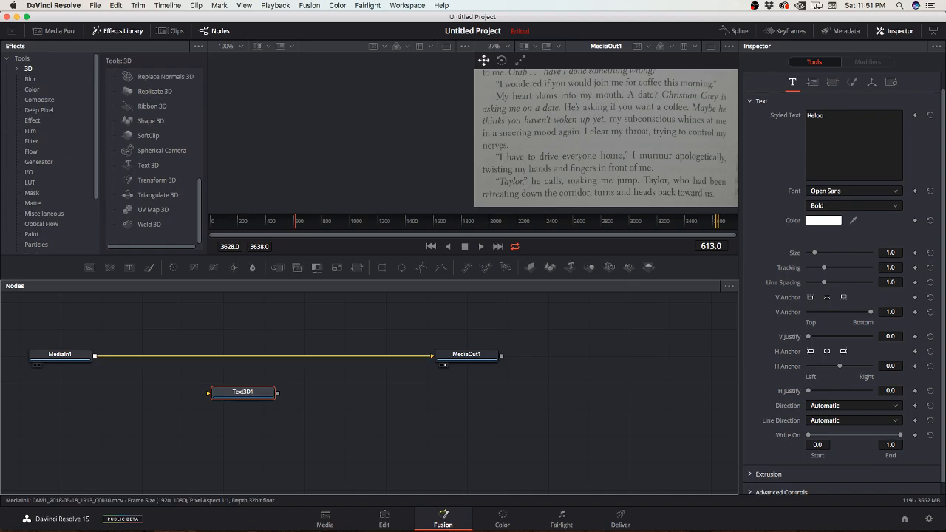
pyautogui.moveTo(277, 394); pyautogui.dragTo(433, 356)
pyautogui.moveTo(277, 393); pyautogui.dragTo(434, 357)
pyautogui.rightClick(291, 357)
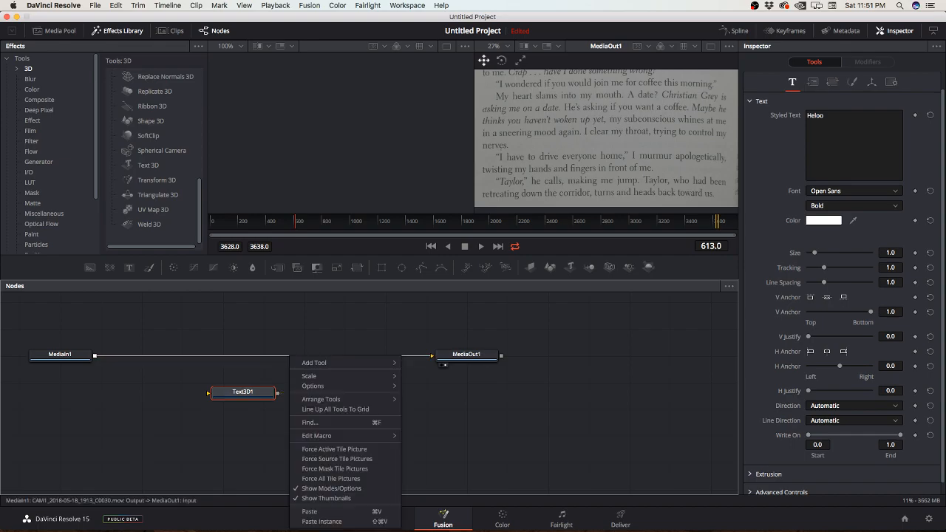
pyautogui.click(260, 393)
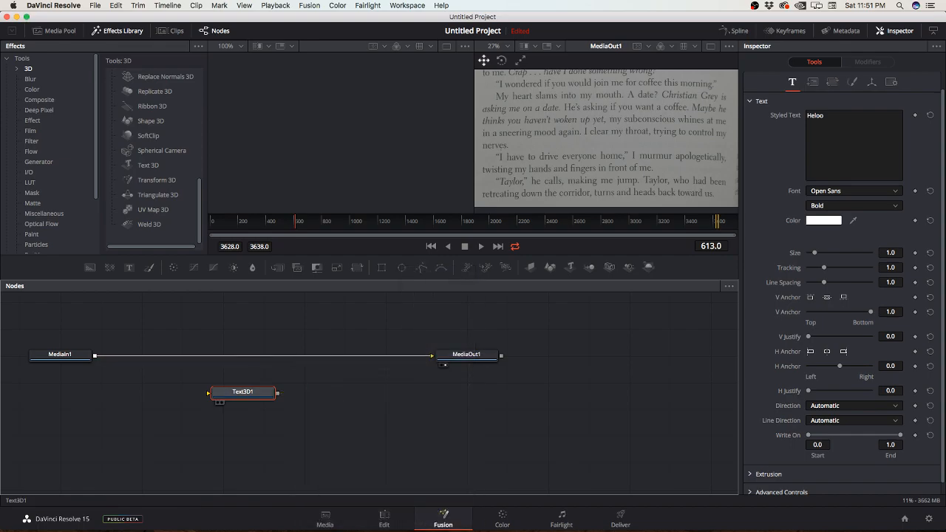
pyautogui.moveTo(277, 394); pyautogui.dragTo(442, 356)
pyautogui.moveTo(218, 395); pyautogui.dragTo(118, 395)
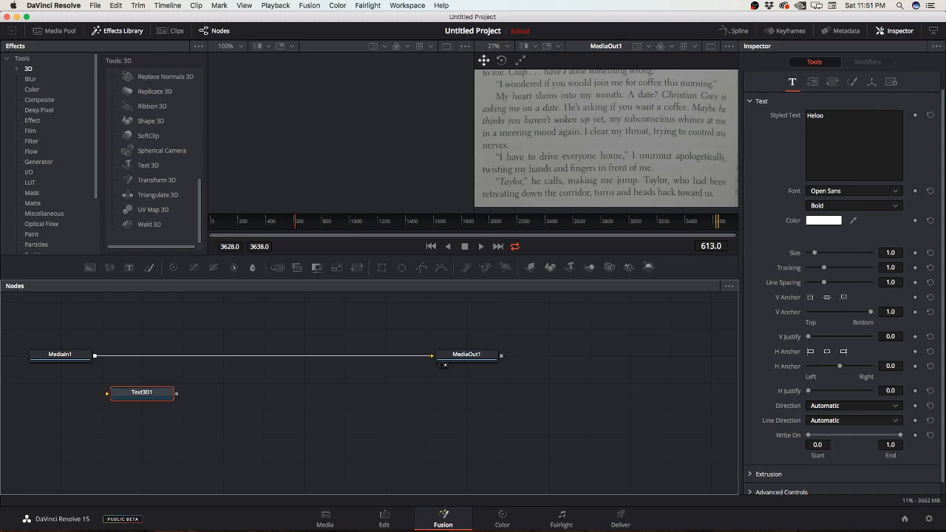
# Step: Check the tool categories that can be added to the node graph and place Text3D1 just below MediaIn1
pyautogui.click(61, 356)
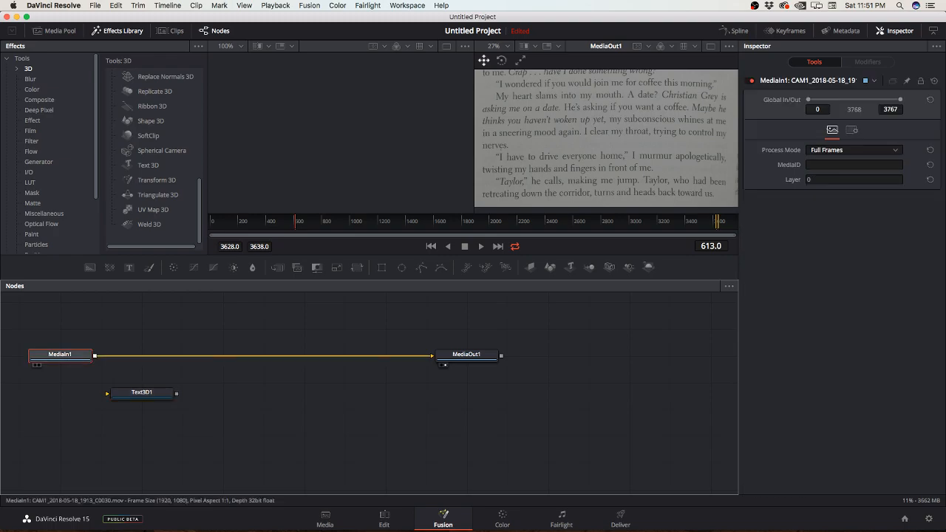
pyautogui.rightClick(109, 187)
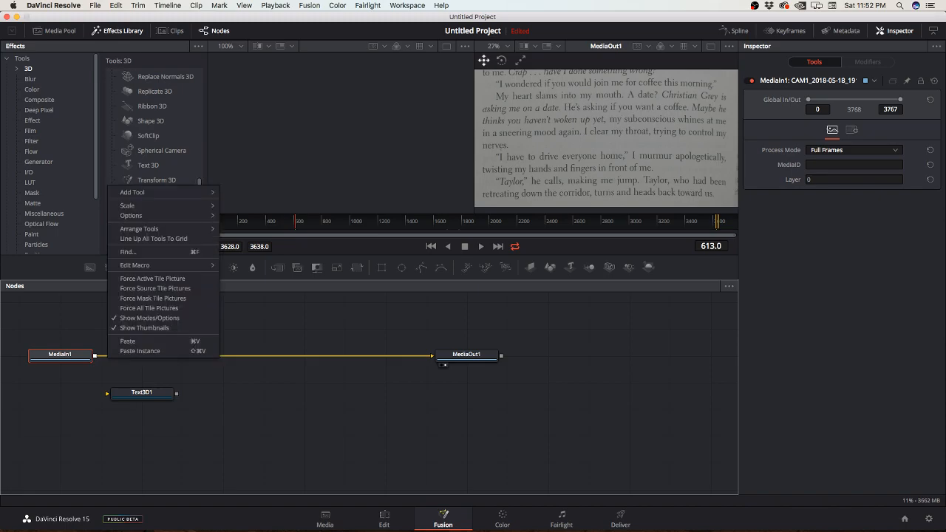
pyautogui.moveTo(129, 206)
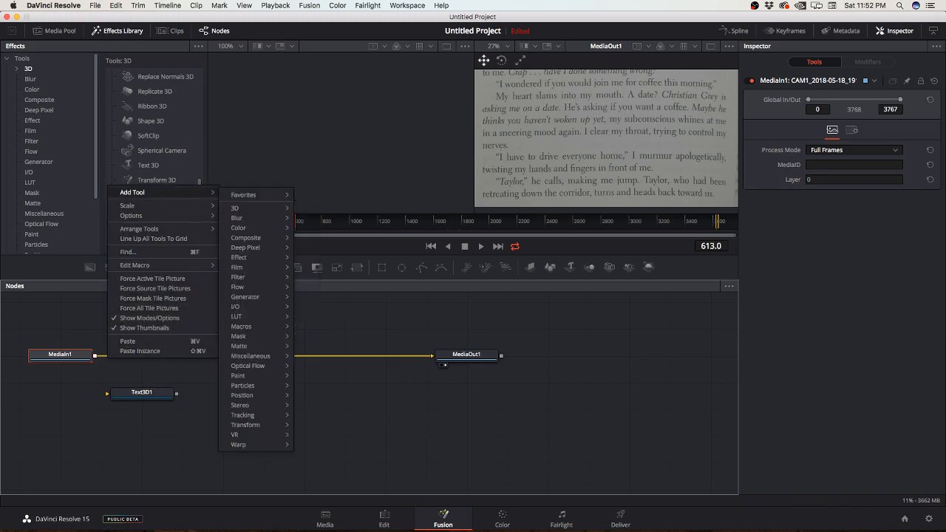
pyautogui.click(153, 239)
pyautogui.moveTo(137, 393); pyautogui.dragTo(94, 399)
pyautogui.rightClick(207, 223)
pyautogui.moveTo(251, 227)
pyautogui.moveTo(348, 231)
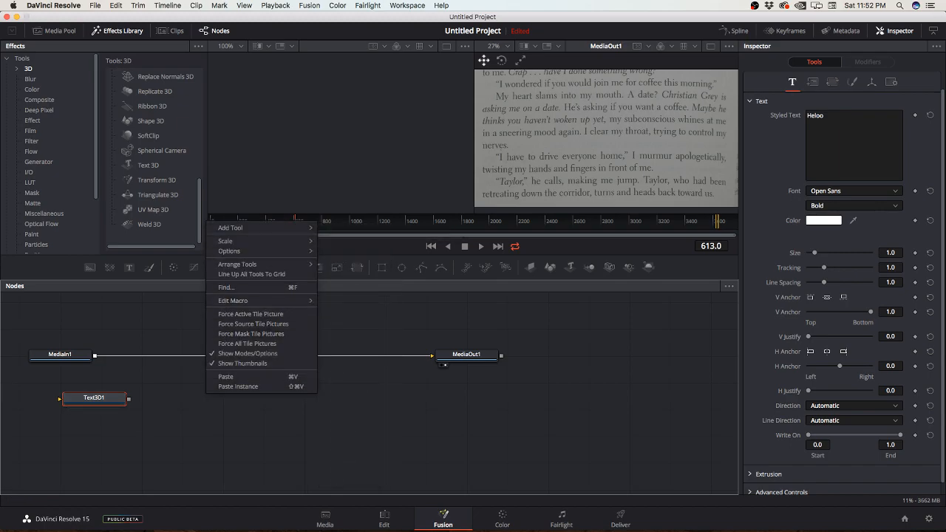
pyautogui.press('Escape')
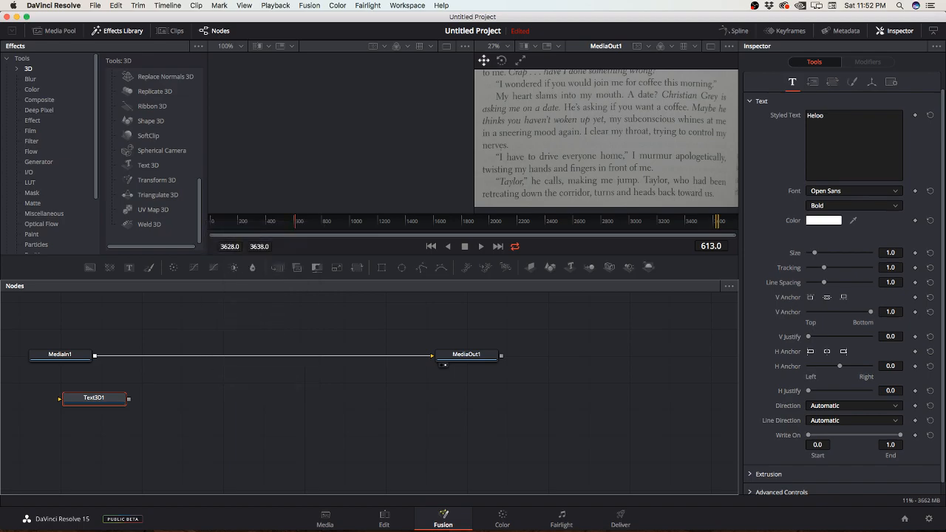
# Step: Try to connect the Text3D1 output to MediaOut1 and to the link coming from MediaIn1
pyautogui.moveTo(128, 399); pyautogui.dragTo(433, 355)
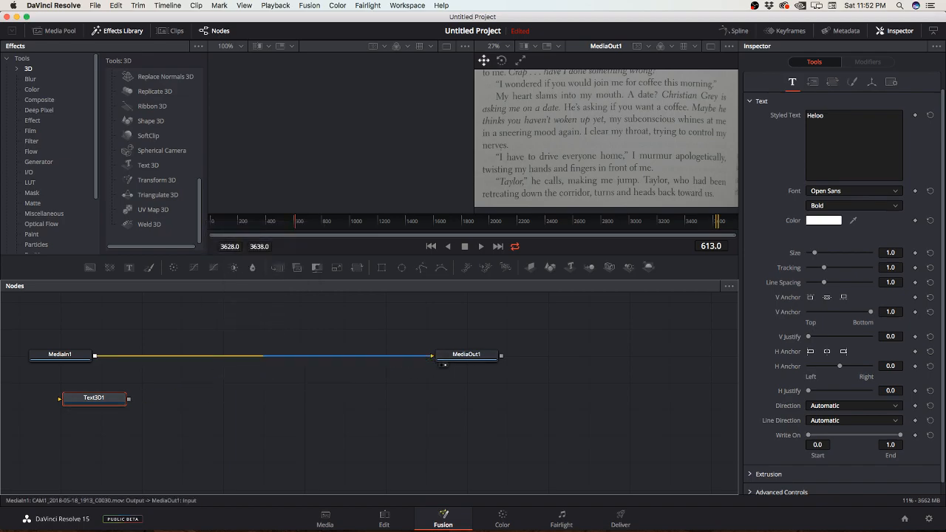
pyautogui.moveTo(129, 399); pyautogui.dragTo(264, 356)
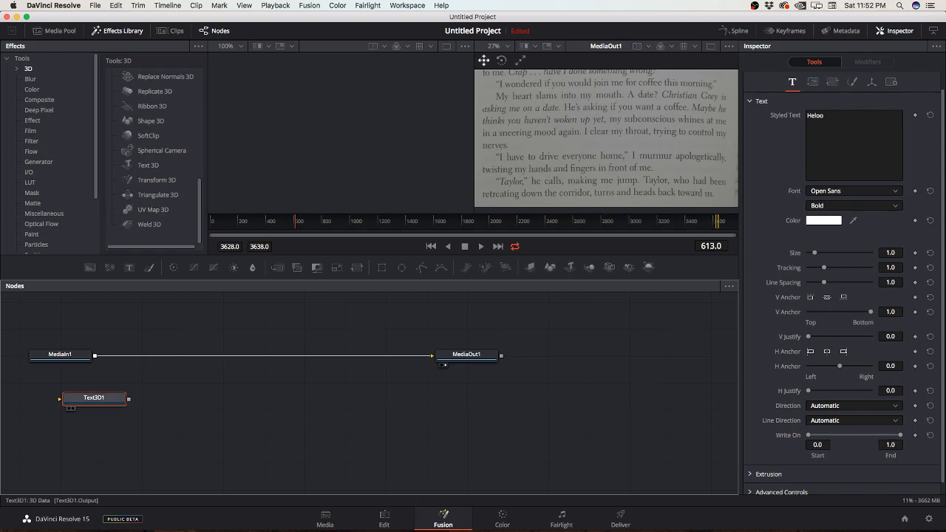
pyautogui.rightClick(153, 226)
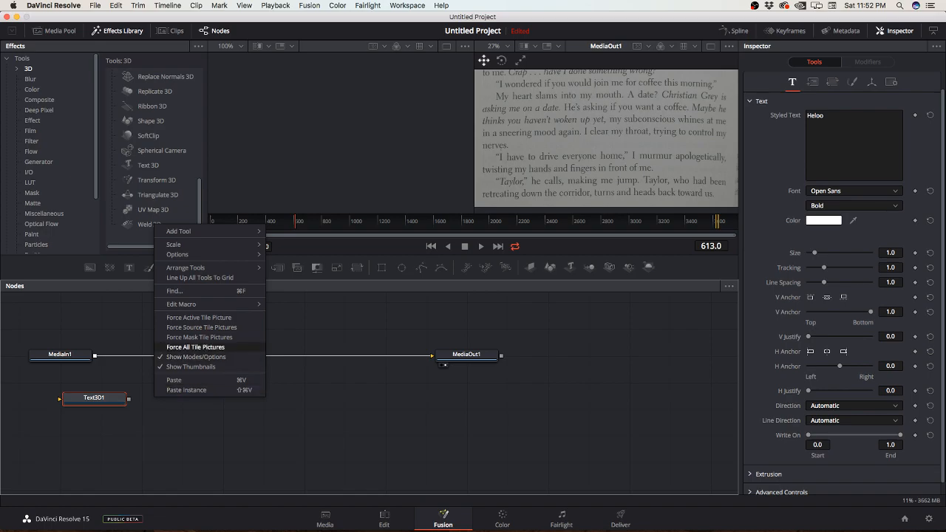
pyautogui.press('Escape')
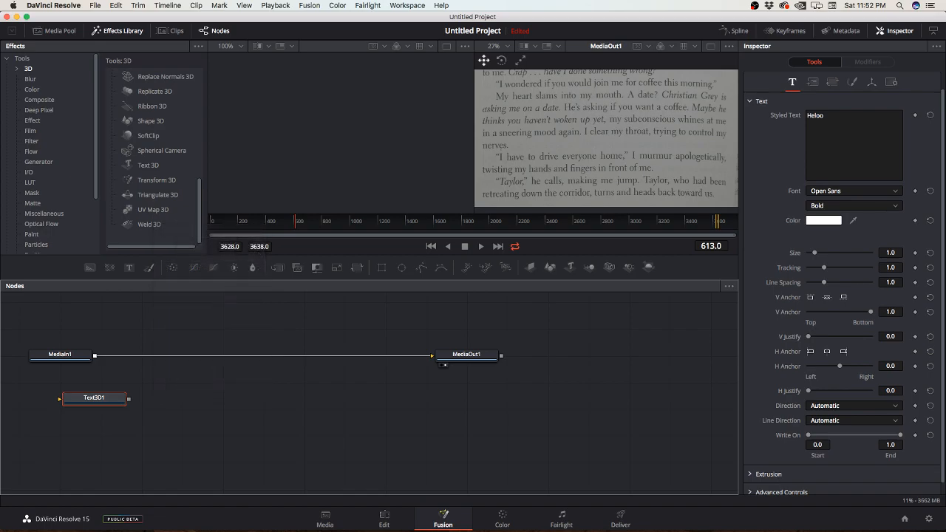
# Step: Look through the Fusion, Color and Timeline commands and the node graph's scale options for a compositing command
pyautogui.click(309, 5)
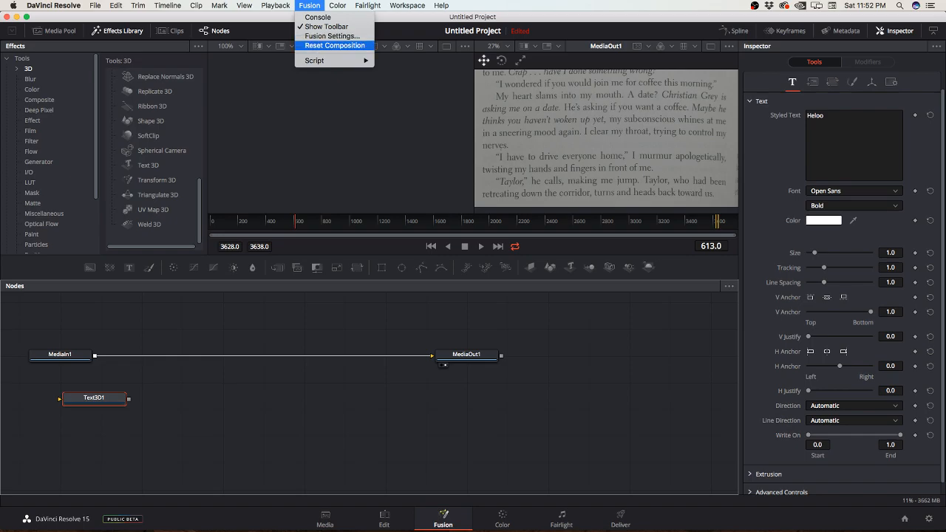
pyautogui.press('Escape')
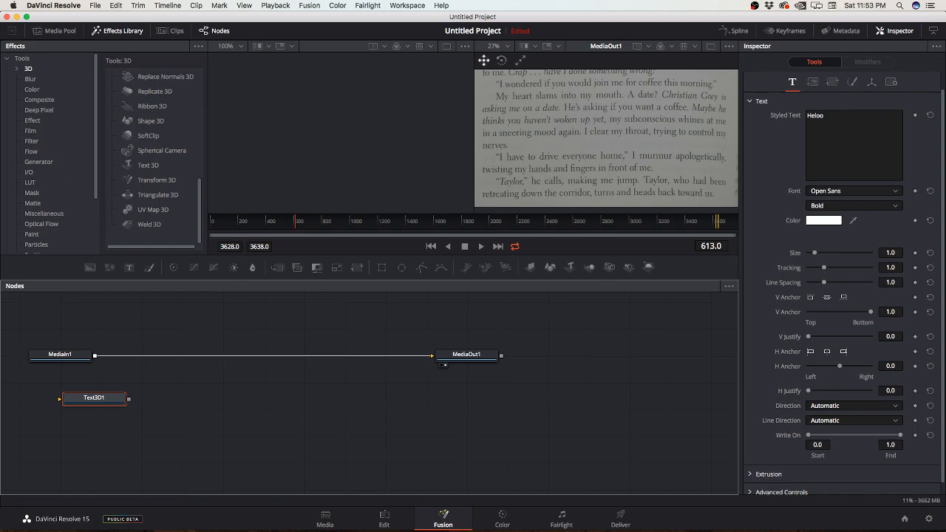
pyautogui.rightClick(344, 402)
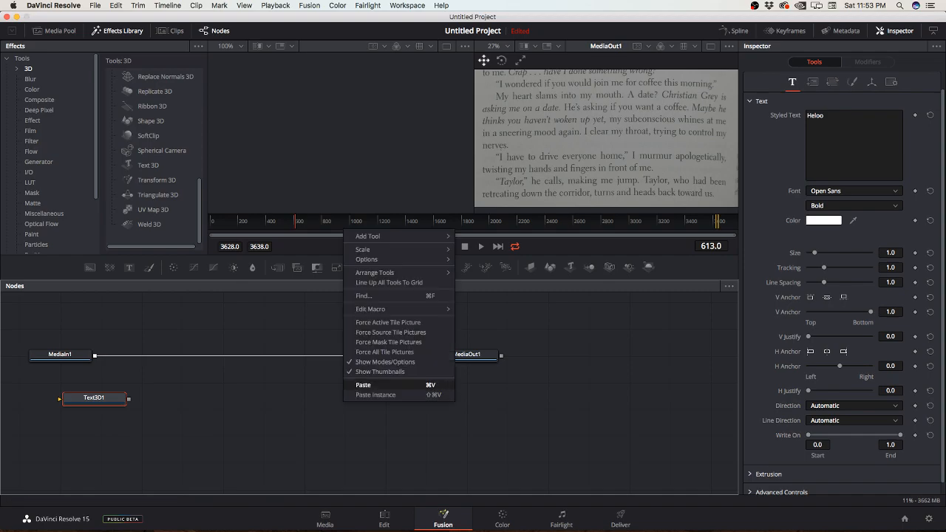
pyautogui.moveTo(399, 250)
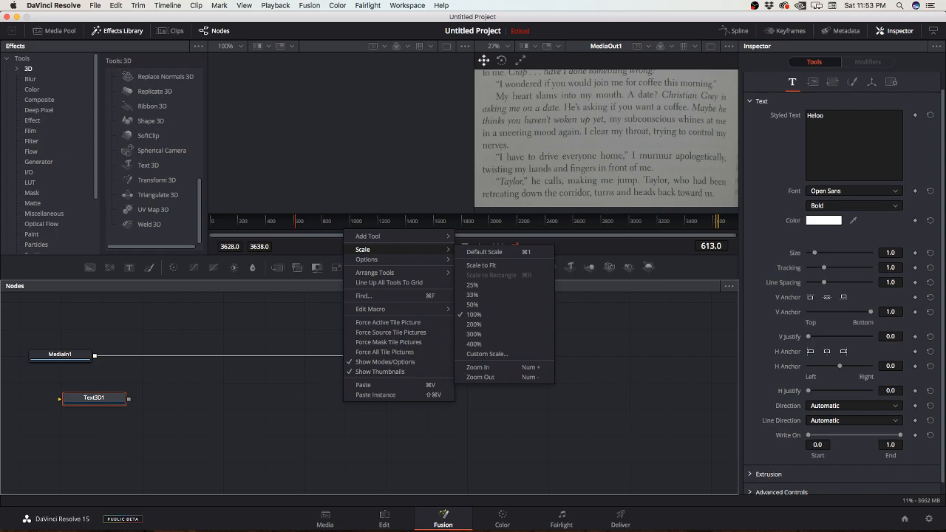
pyautogui.press('Escape')
pyautogui.click(367, 6)
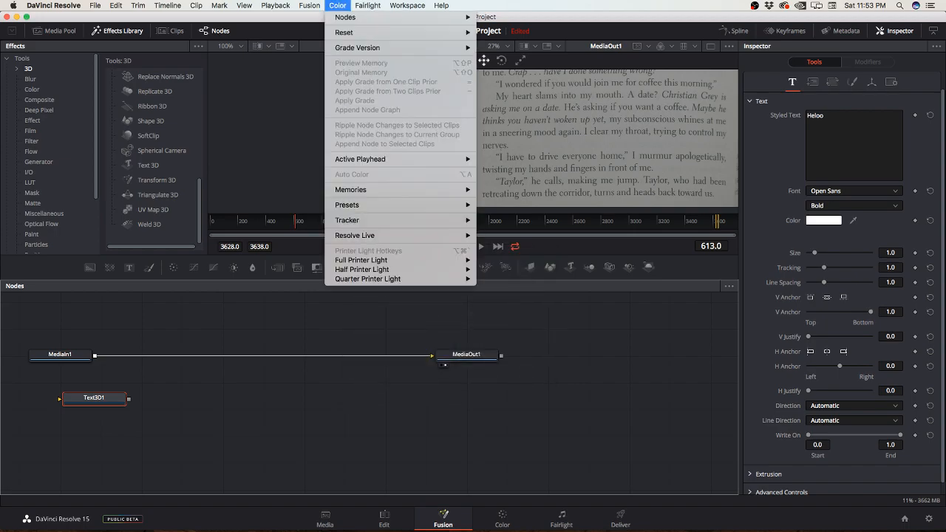
pyautogui.moveTo(309, 6)
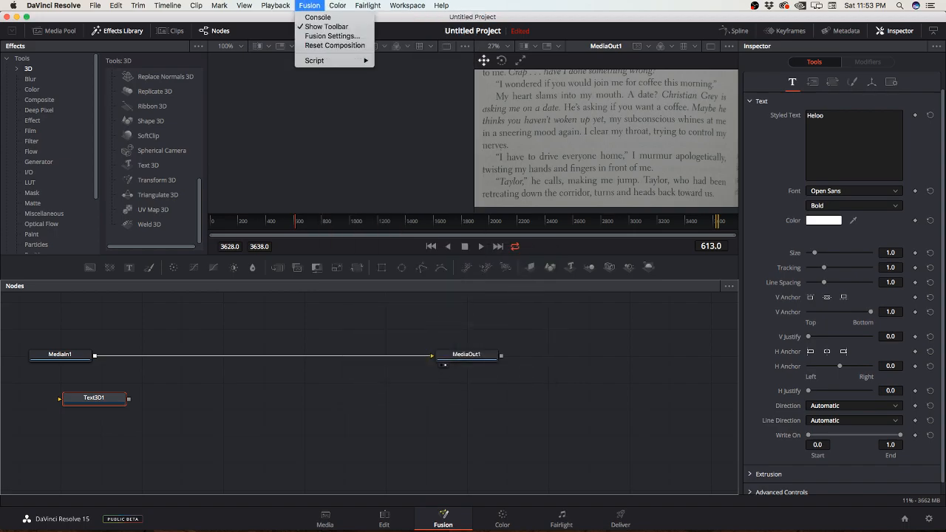
pyautogui.moveTo(276, 6)
pyautogui.moveTo(167, 6)
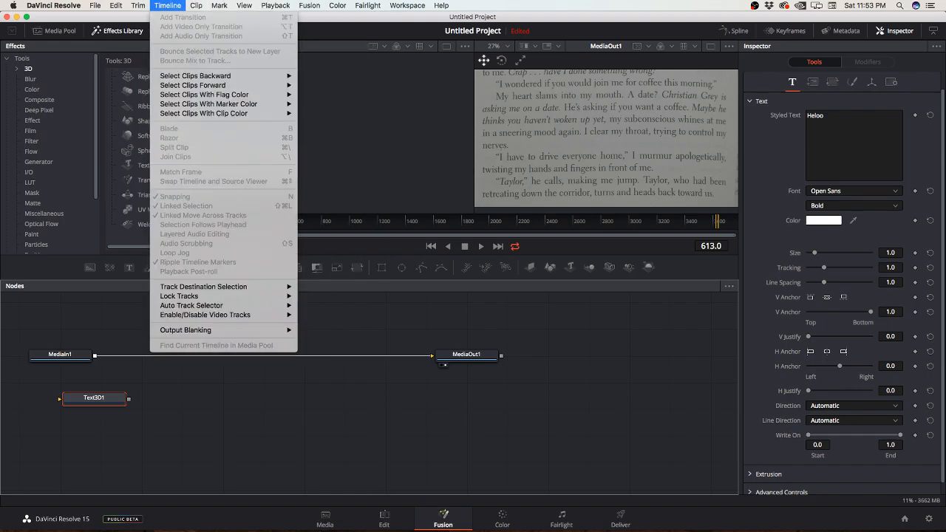
pyautogui.click(167, 6)
# Step: Search the help for "composi" and check where the matching Fusion composition commands are located
pyautogui.click(442, 5)
pyautogui.write('composi')
pyautogui.press('Down')
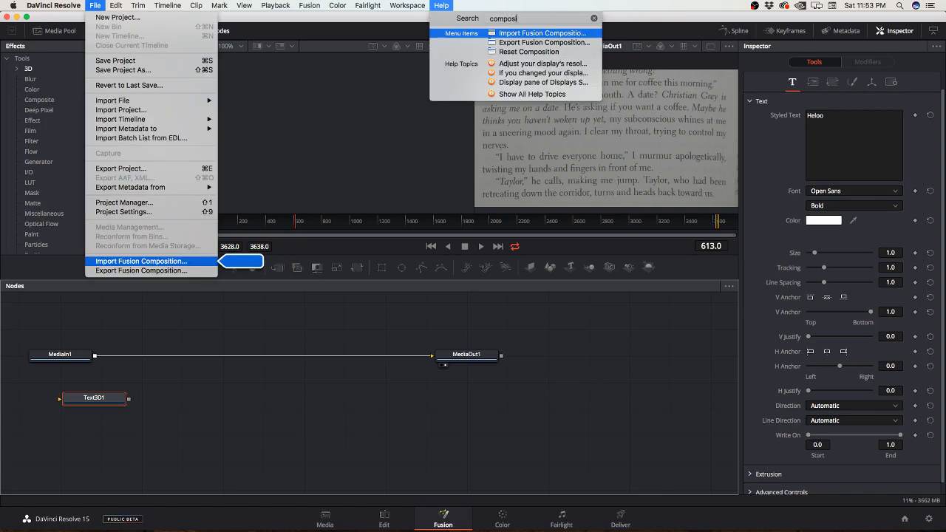
pyautogui.press('Down')
pyautogui.press('Up')
pyautogui.press('Down')
pyautogui.press('Down')
pyautogui.press('Up')
pyautogui.press('Up')
pyautogui.press('Escape')
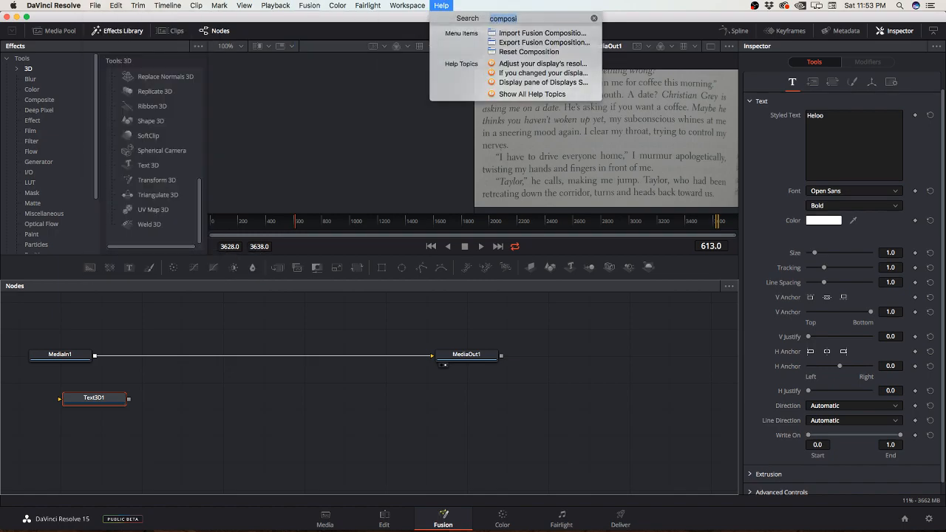
pyautogui.click(251, 414)
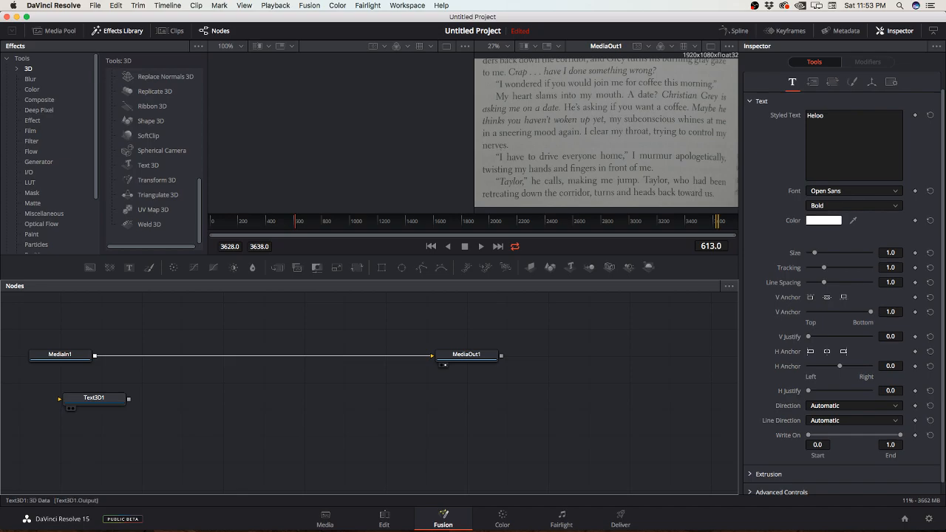
# Step: Insert a Merge node from the Composite tools and place it just below the link between MediaIn1 and MediaOut1
pyautogui.rightClick(120, 399)
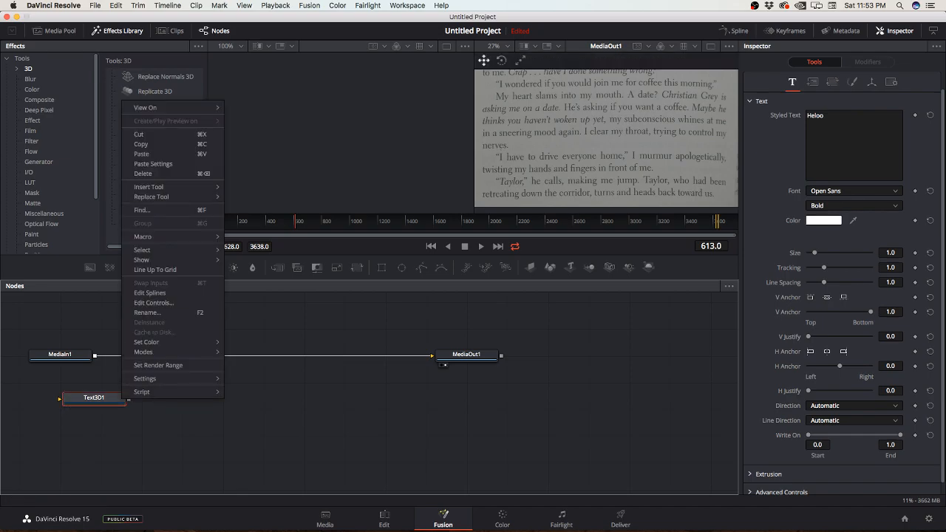
pyautogui.moveTo(162, 187)
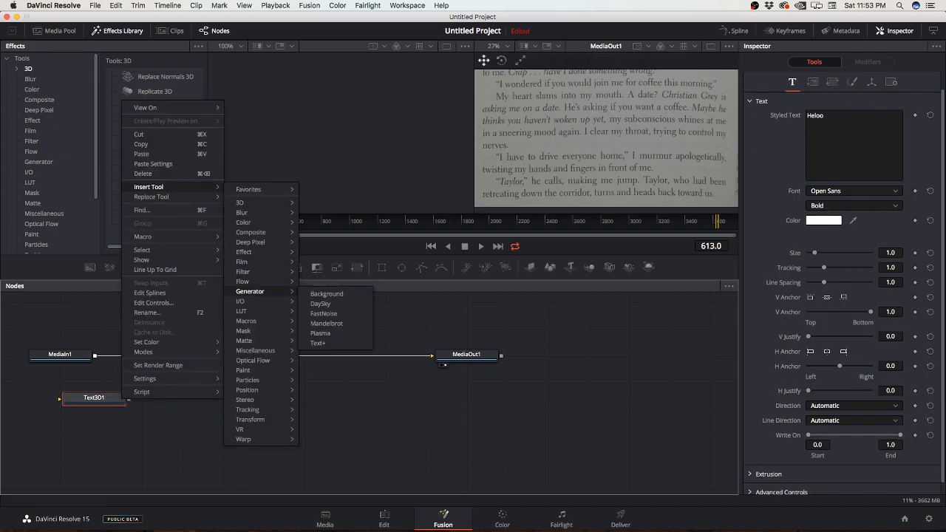
pyautogui.moveTo(251, 232)
pyautogui.click(319, 245)
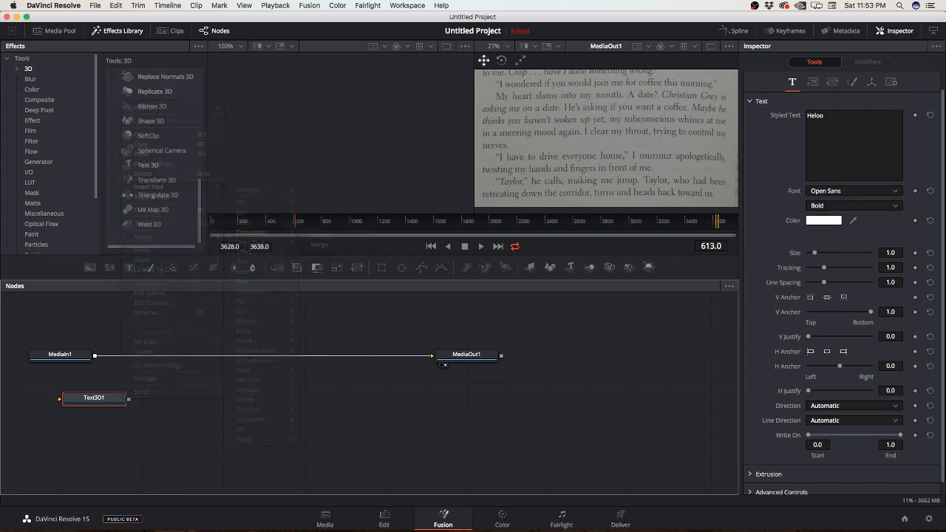
pyautogui.moveTo(180, 397); pyautogui.dragTo(261, 379)
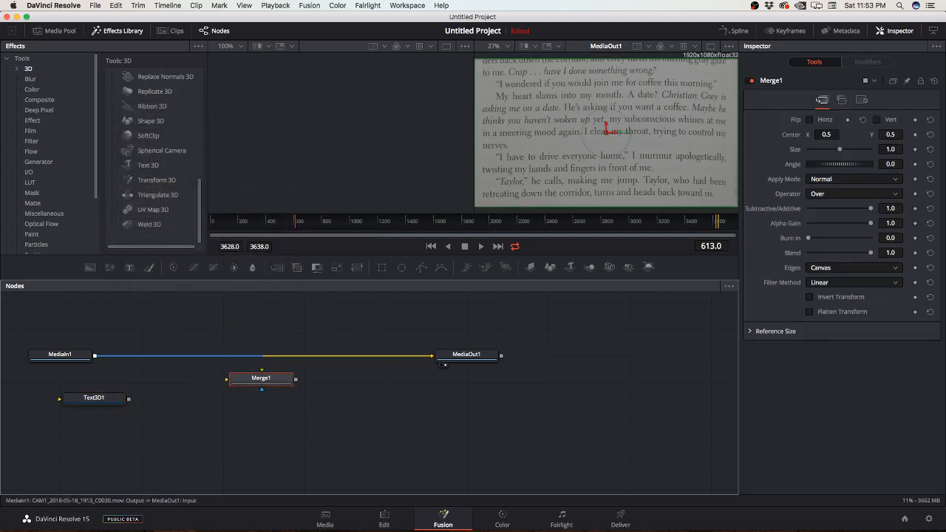
# Step: Connect MediaIn1 to Merge1's background input and remove the direct link between MediaIn1 and MediaOut1
pyautogui.moveTo(95, 356); pyautogui.dragTo(228, 380)
pyautogui.rightClick(264, 356)
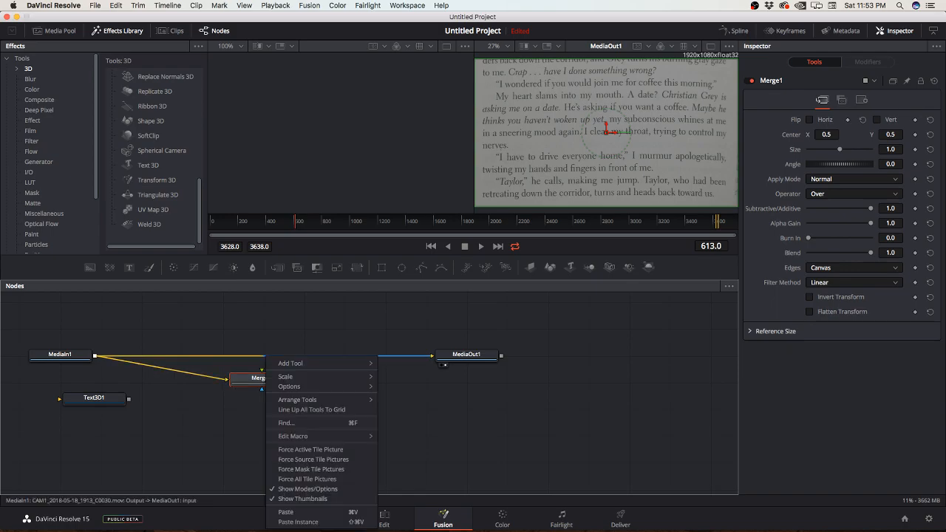
pyautogui.click(256, 356)
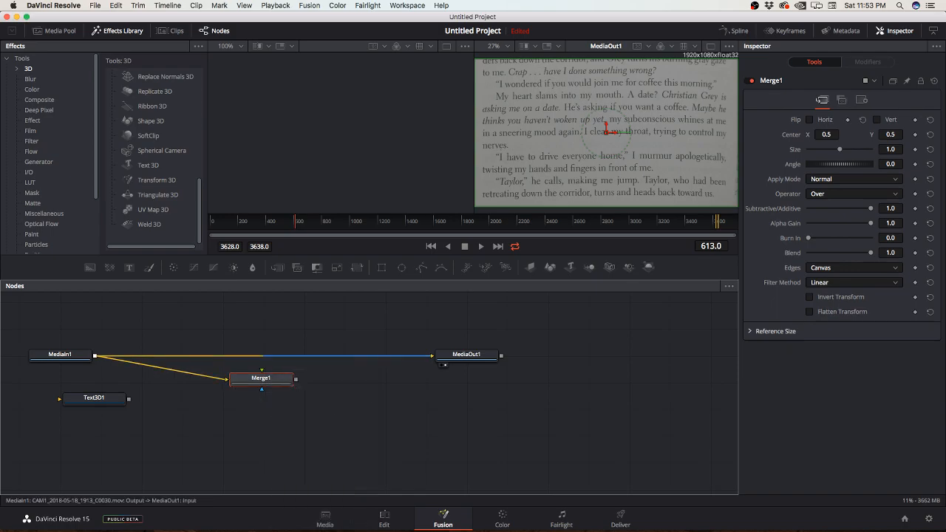
pyautogui.press('Delete')
pyautogui.press('super+z')
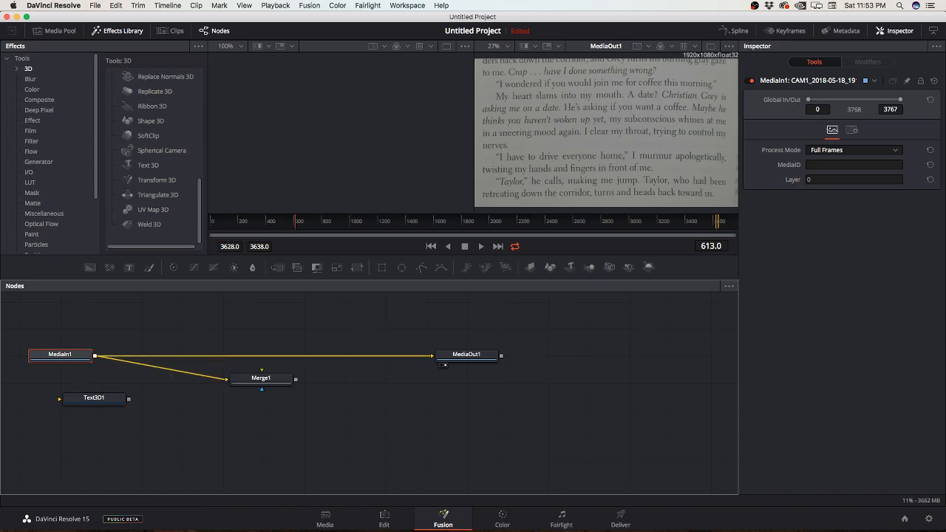
pyautogui.keyDown('alt'); pyautogui.click(238, 356); pyautogui.keyUp('alt')
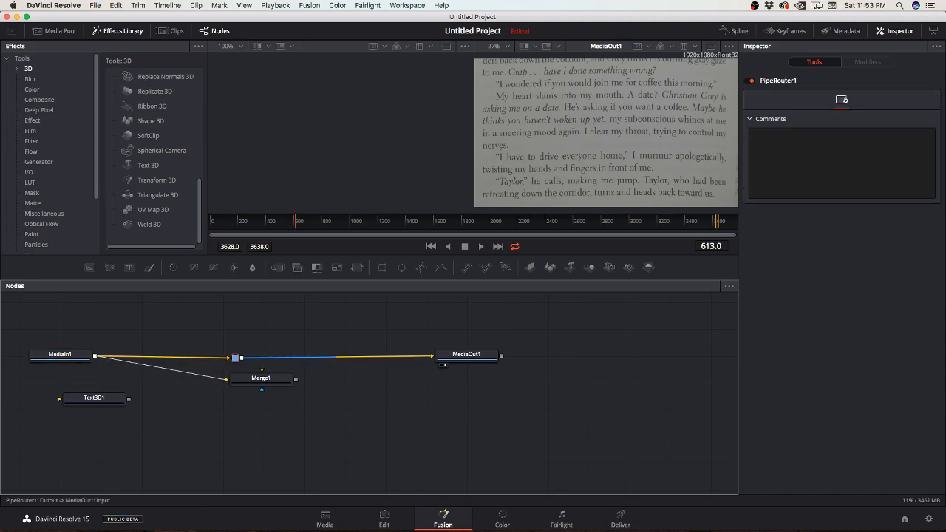
pyautogui.press('super+z')
pyautogui.moveTo(267, 356); pyautogui.dragTo(269, 358)
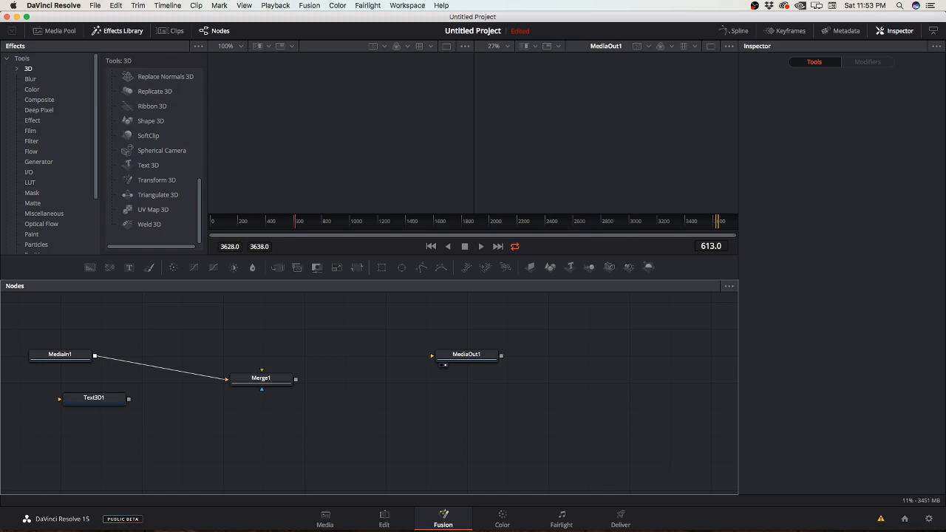
# Step: Try to connect the Text3D1 output to each of Merge1's inputs, and move Text3D1 closer to Merge1
pyautogui.moveTo(128, 399); pyautogui.dragTo(262, 390)
pyautogui.moveTo(128, 399); pyautogui.dragTo(231, 381)
pyautogui.moveTo(129, 399); pyautogui.dragTo(232, 383)
pyautogui.moveTo(129, 399); pyautogui.dragTo(249, 380)
pyautogui.moveTo(128, 399); pyautogui.dragTo(262, 371)
pyautogui.moveTo(103, 400); pyautogui.dragTo(208, 416)
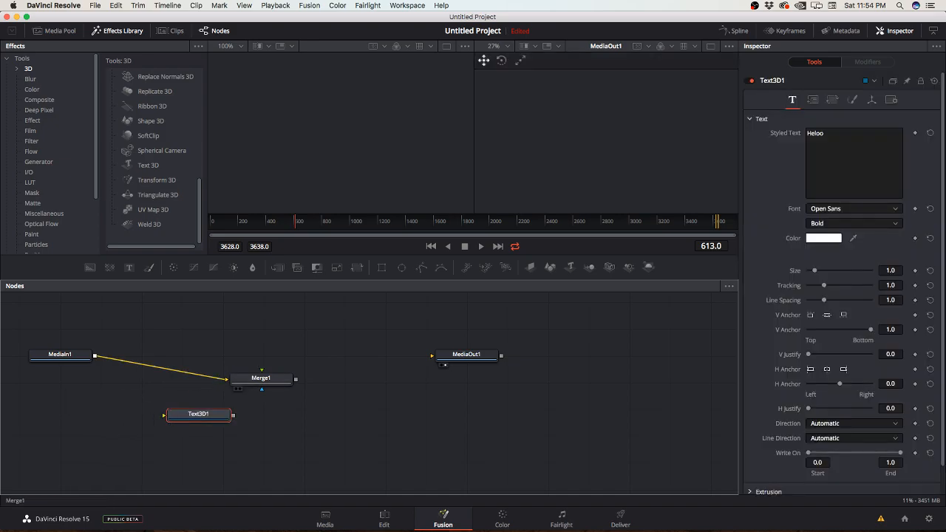
# Step: Connect Merge1's output to MediaOut1, retry linking Text3D1 to Merge1, and display MediaOut1 in the second viewer
pyautogui.moveTo(296, 380); pyautogui.dragTo(432, 356)
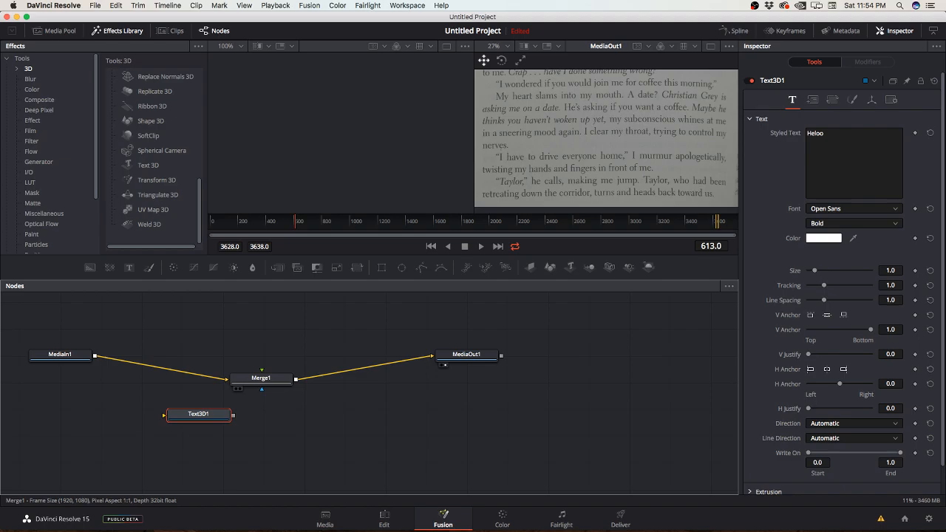
pyautogui.click(236, 389)
pyautogui.moveTo(234, 416); pyautogui.dragTo(267, 383)
pyautogui.click(236, 389)
pyautogui.click(241, 389)
pyautogui.click(240, 389)
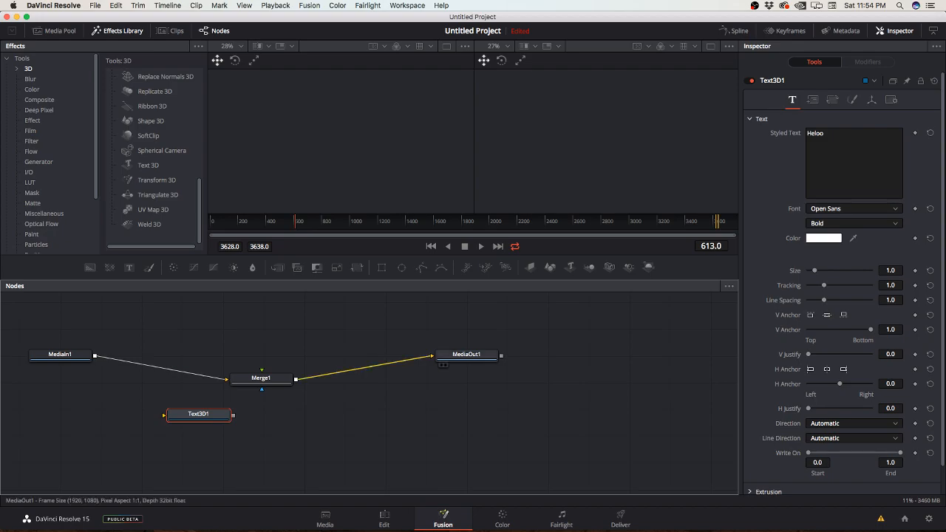
pyautogui.click(445, 365)
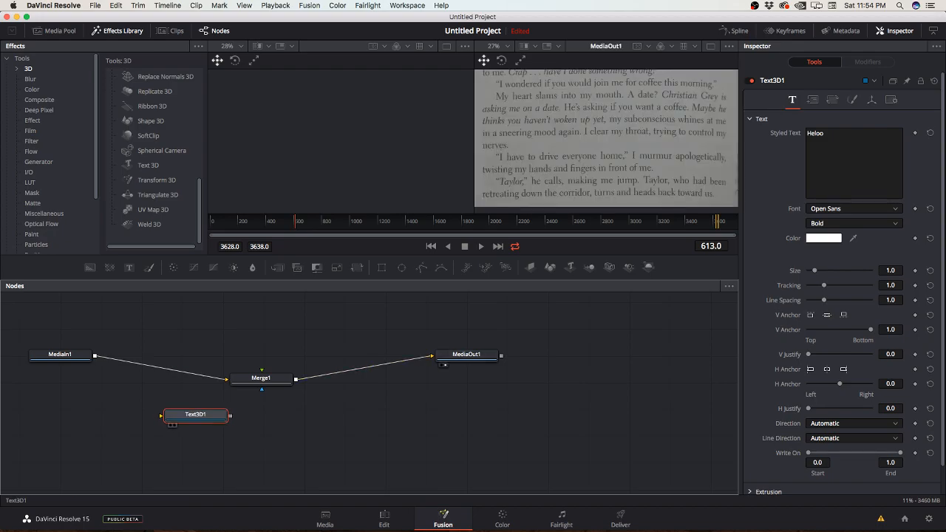
# Step: Disconnect MediaIn1 from Merge1 and try to connect Text3D1 to Merge1 in its place
pyautogui.moveTo(178, 414); pyautogui.dragTo(137, 412)
pyautogui.click(214, 377)
pyautogui.moveTo(193, 414); pyautogui.dragTo(243, 378)
pyautogui.moveTo(193, 413); pyautogui.dragTo(251, 382)
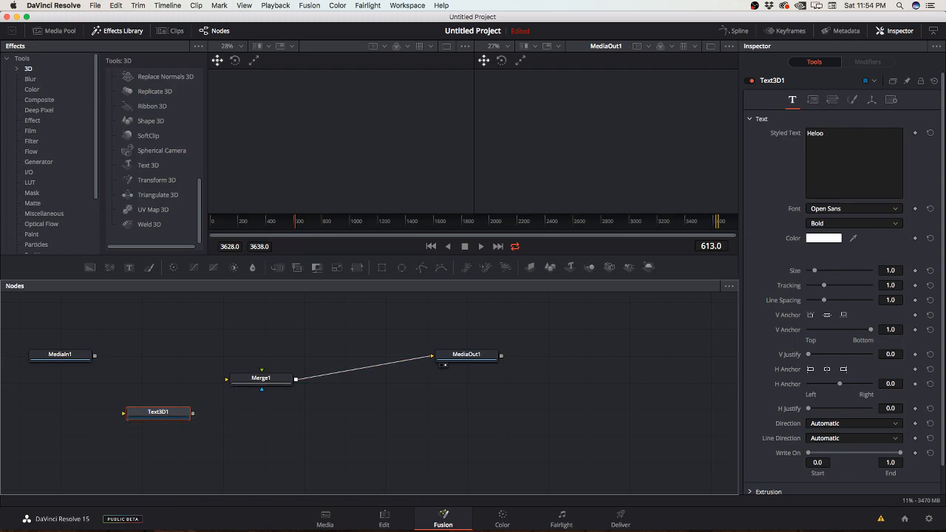
# Step: Remove the link from Merge1 to MediaOut1 and try joining Text3D1 and Merge1 from different node positions
pyautogui.moveTo(159, 412); pyautogui.dragTo(318, 411)
pyautogui.moveTo(296, 380); pyautogui.dragTo(286, 414)
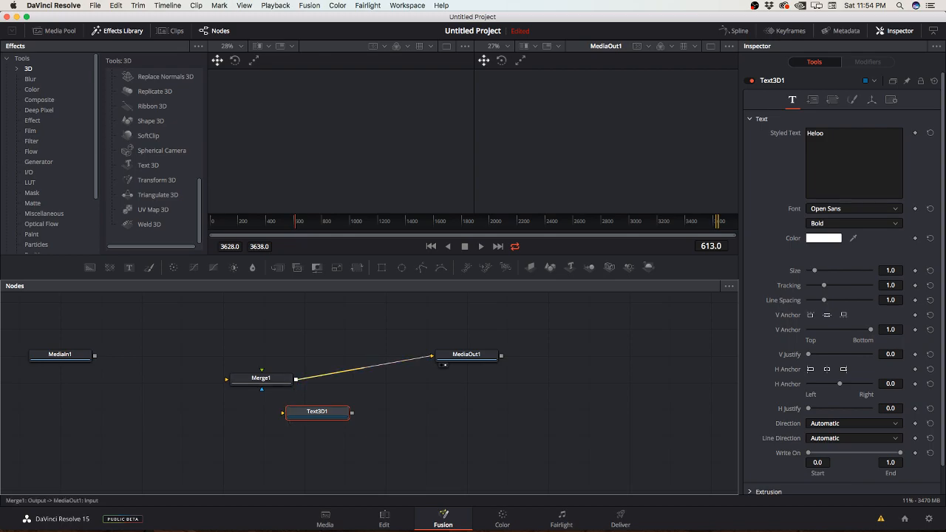
pyautogui.click(400, 361)
pyautogui.moveTo(296, 380)
pyautogui.mouseDown()
pyautogui.moveTo(287, 414)
pyautogui.moveTo(368, 388)
pyautogui.moveTo(337, 410)
pyautogui.moveTo(234, 418)
pyautogui.moveTo(277, 393)
pyautogui.moveTo(278, 380)
pyautogui.mouseUp()
pyautogui.moveTo(269, 420); pyautogui.dragTo(227, 380)
pyautogui.moveTo(233, 418); pyautogui.dragTo(262, 372)
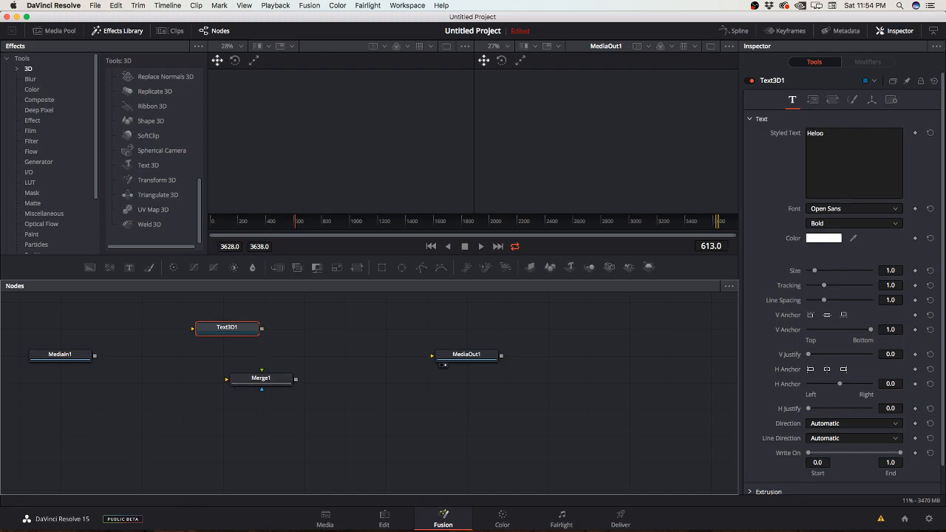
# Step: Reconnect MediaIn1 to Merge1's background input and Merge1's output to MediaOut1
pyautogui.moveTo(94, 356); pyautogui.dragTo(227, 380)
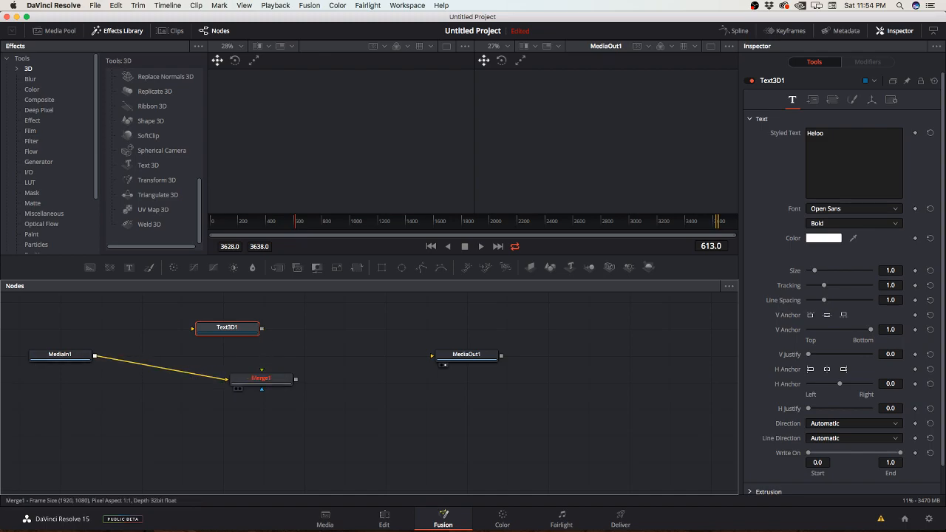
pyautogui.moveTo(296, 379); pyautogui.dragTo(435, 357)
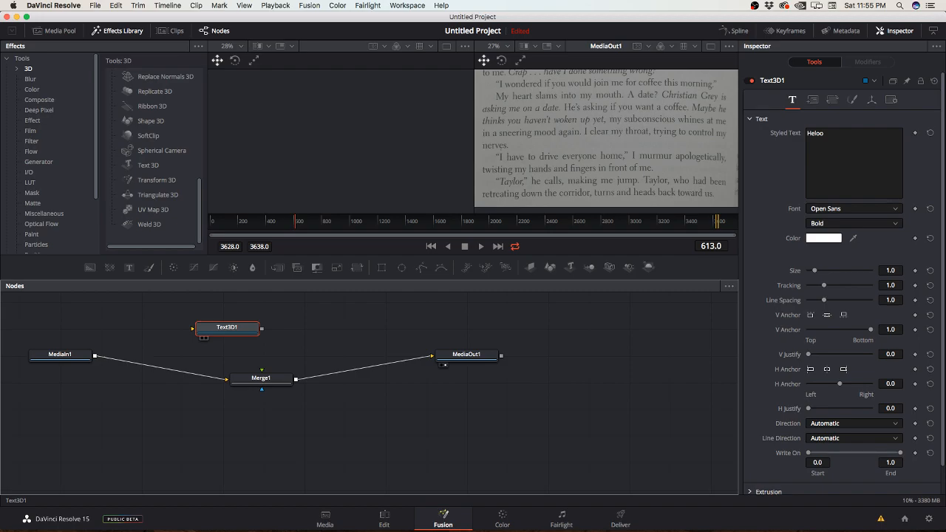
# Step: Try to link Text3D1's output with Merge1's background, foreground and mask inputs, in both directions
pyautogui.moveTo(262, 328); pyautogui.dragTo(265, 381)
pyautogui.moveTo(227, 328); pyautogui.dragTo(226, 380)
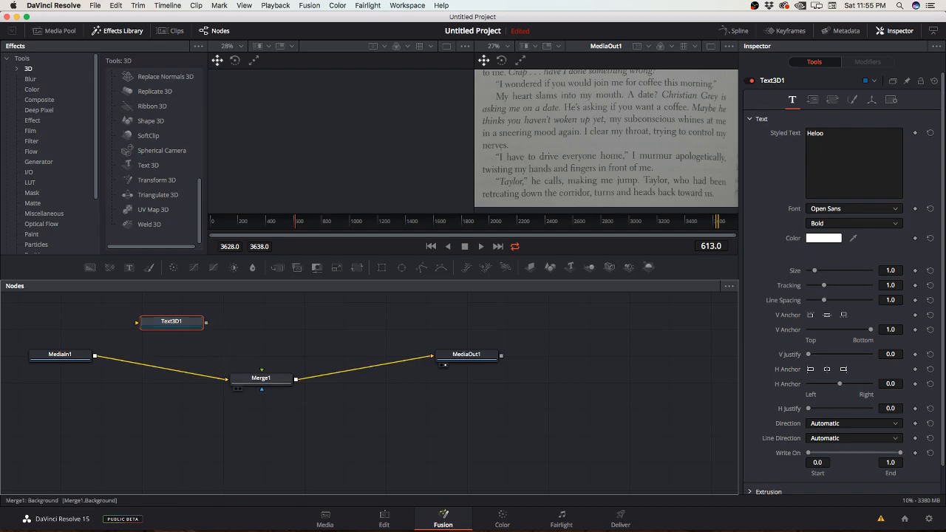
pyautogui.moveTo(207, 324); pyautogui.dragTo(262, 371)
pyautogui.moveTo(207, 323); pyautogui.dragTo(261, 389)
pyautogui.moveTo(207, 324); pyautogui.dragTo(296, 380)
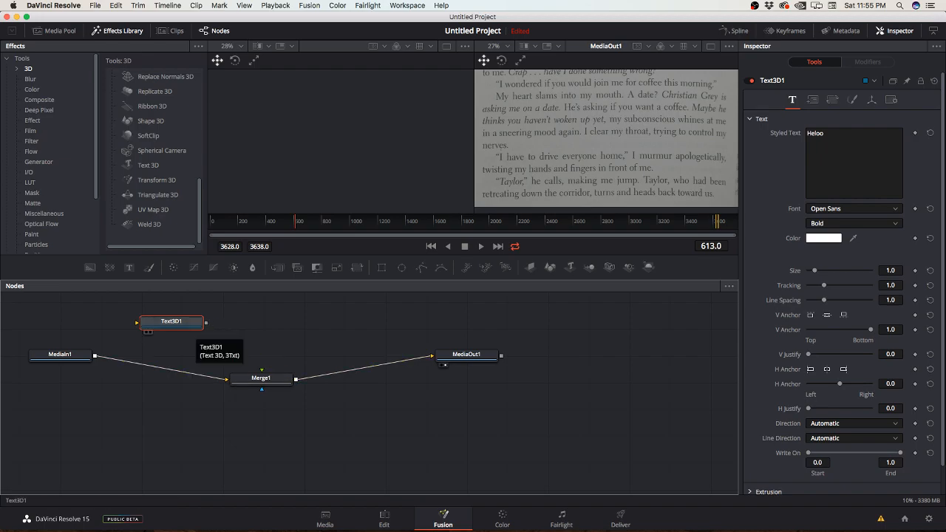
pyautogui.moveTo(206, 323)
pyautogui.mouseDown()
pyautogui.moveTo(261, 370)
pyautogui.moveTo(206, 323)
pyautogui.mouseUp()
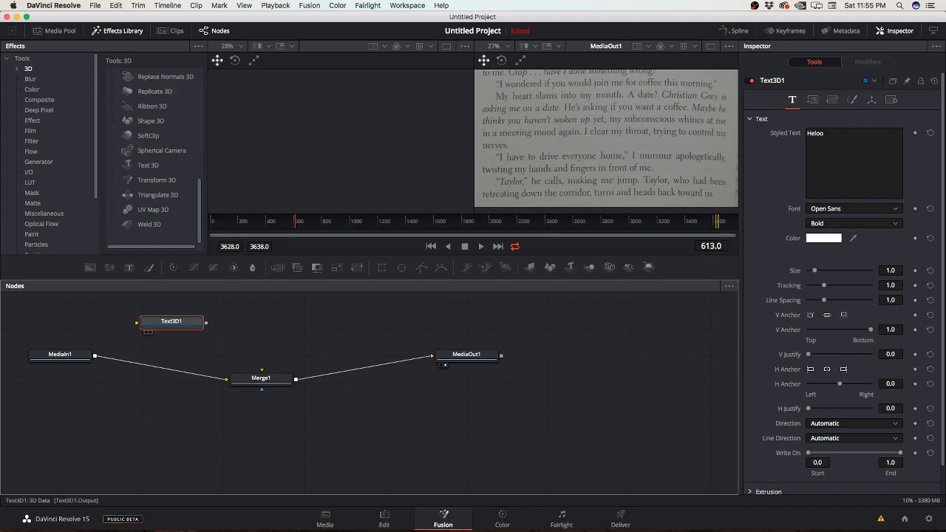
pyautogui.moveTo(262, 369); pyautogui.dragTo(194, 321)
pyautogui.moveTo(261, 389); pyautogui.dragTo(196, 323)
pyautogui.moveTo(262, 389); pyautogui.dragTo(207, 322)
# Step: Move MediaOut1 farther from Merge1 and add a Hot Spot node from the Effect tools below MediaIn1
pyautogui.moveTo(444, 365); pyautogui.dragTo(527, 374)
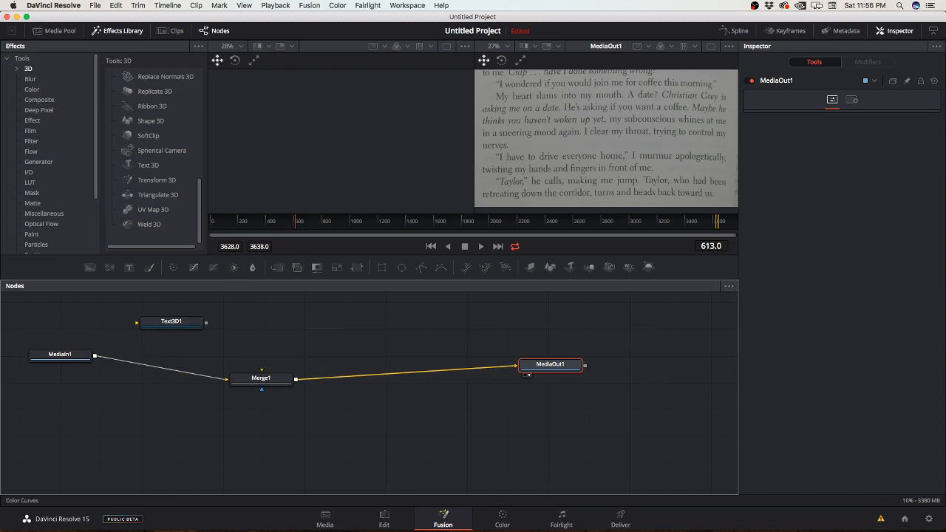
pyautogui.scroll(10, 148, 165)
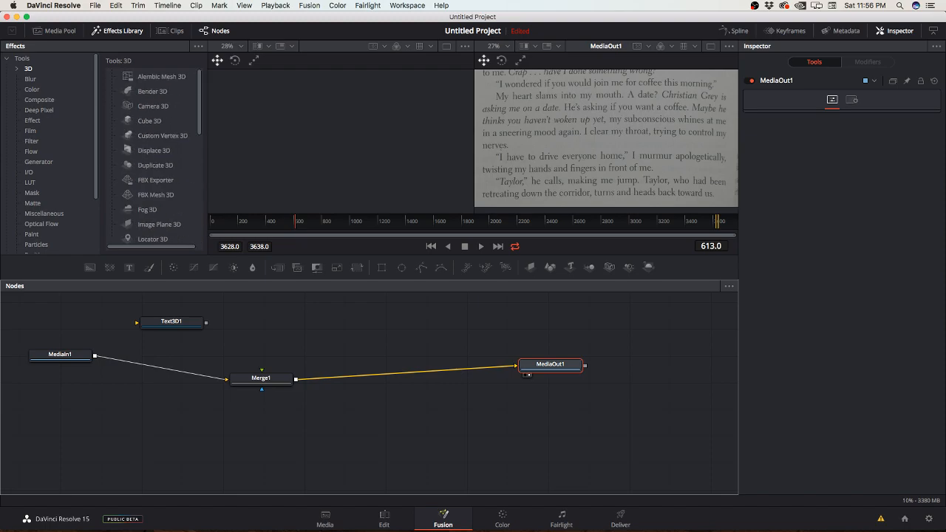
pyautogui.scroll(-4, 151, 155)
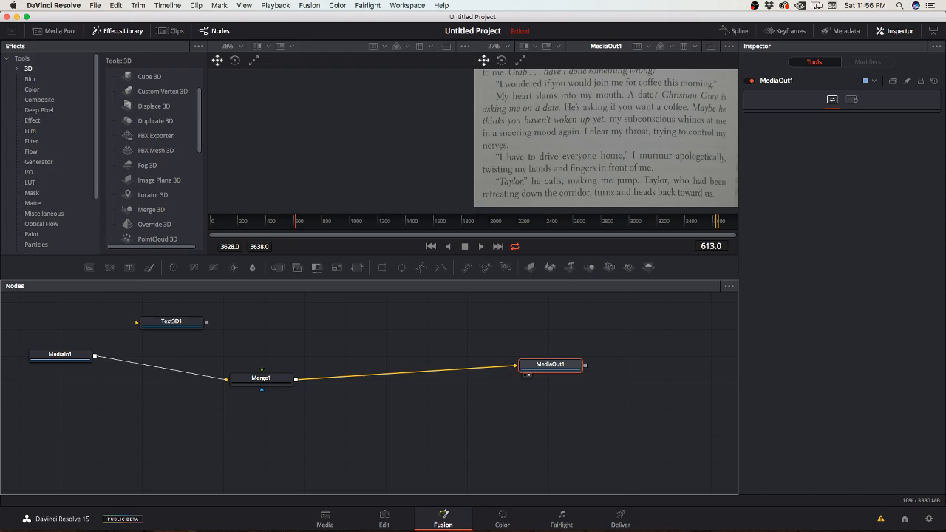
pyautogui.scroll(-5, 152, 157)
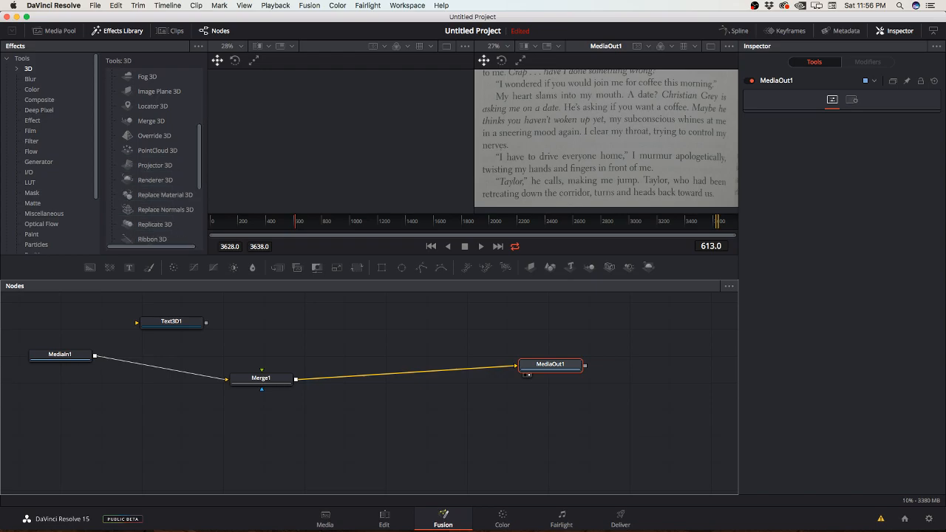
pyautogui.scroll(-6, 159, 157)
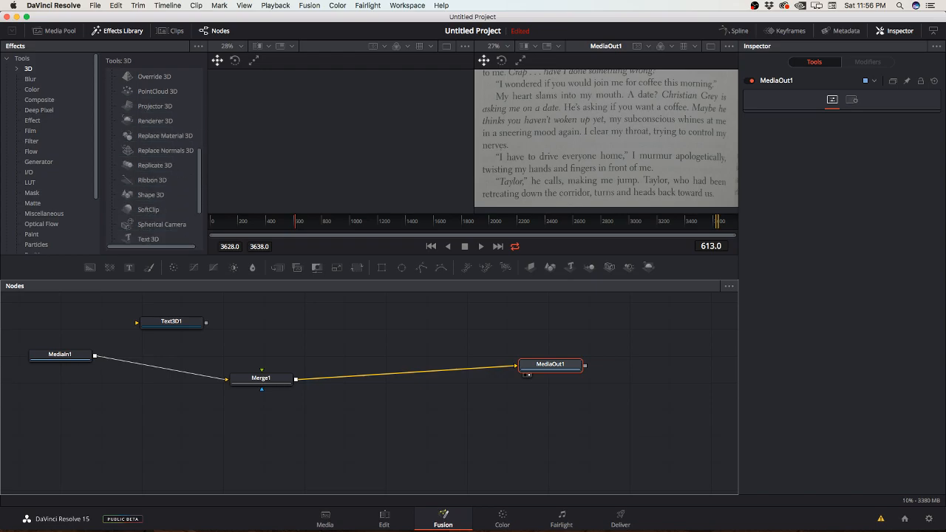
pyautogui.scroll(-3, 159, 158)
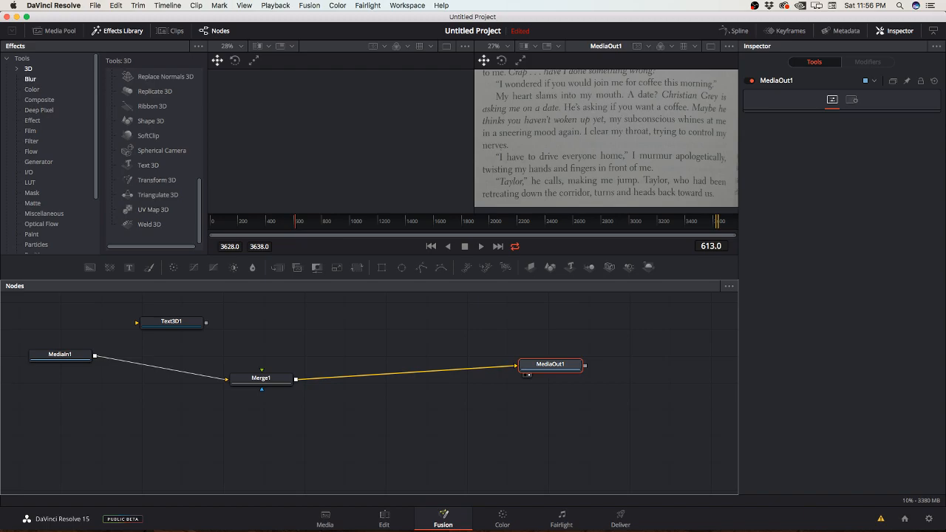
pyautogui.click(32, 120)
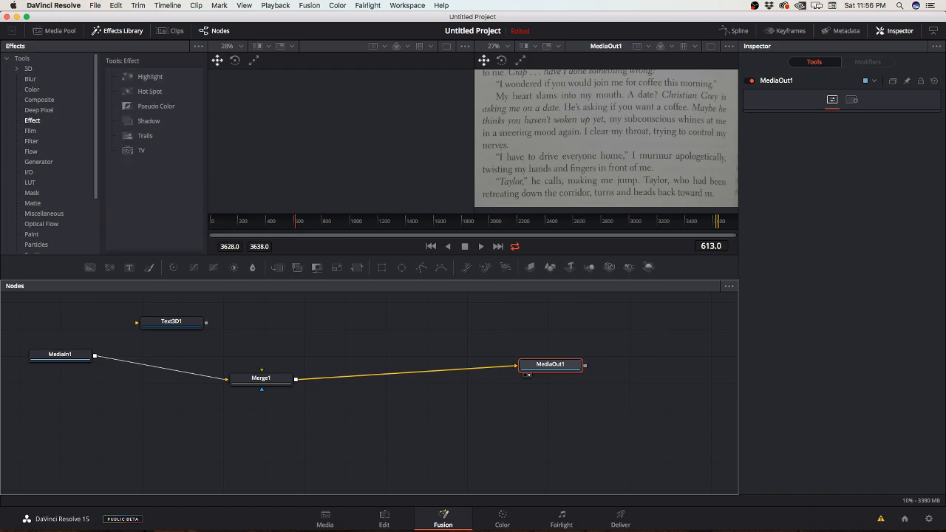
pyautogui.moveTo(150, 91); pyautogui.dragTo(142, 416)
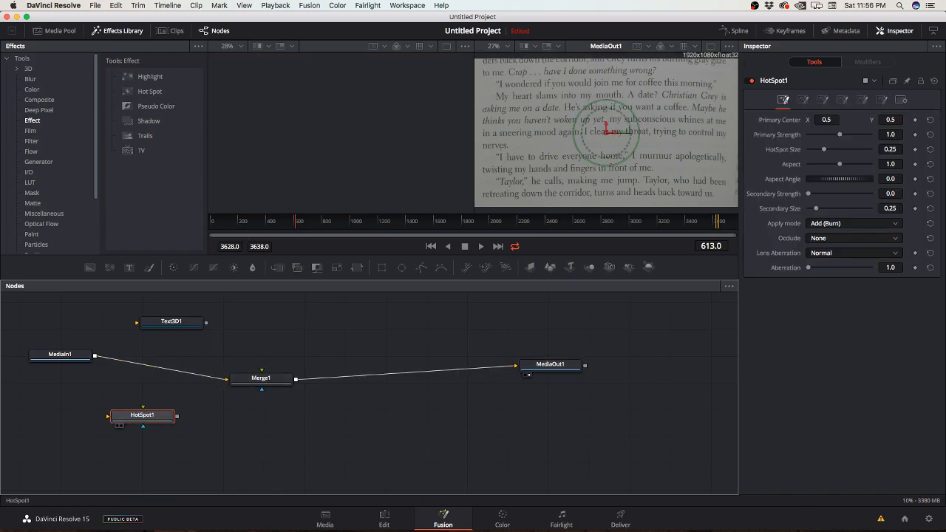
# Step: Connect HotSpot1, placed directly below Merge1, to Merge1's foreground input and move the playhead to frame 3489
pyautogui.moveTo(178, 417); pyautogui.dragTo(255, 379)
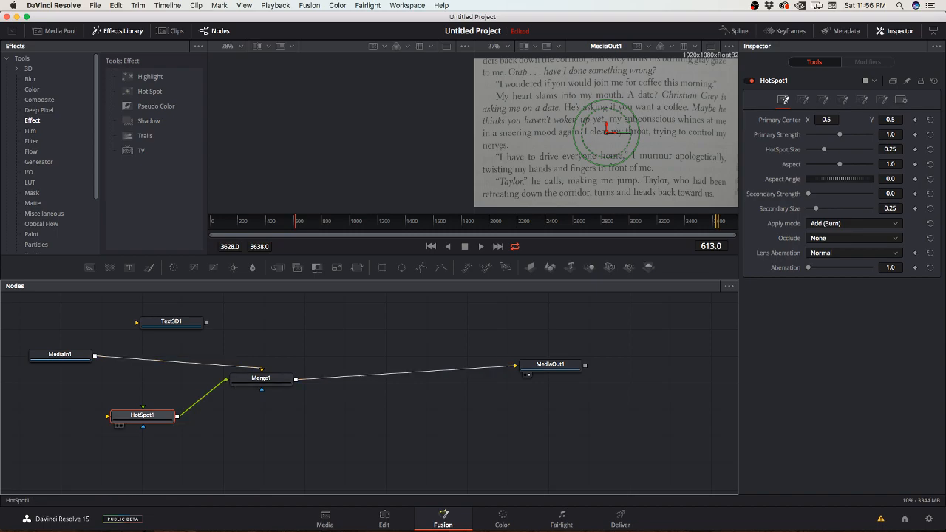
pyautogui.moveTo(142, 416); pyautogui.dragTo(261, 430)
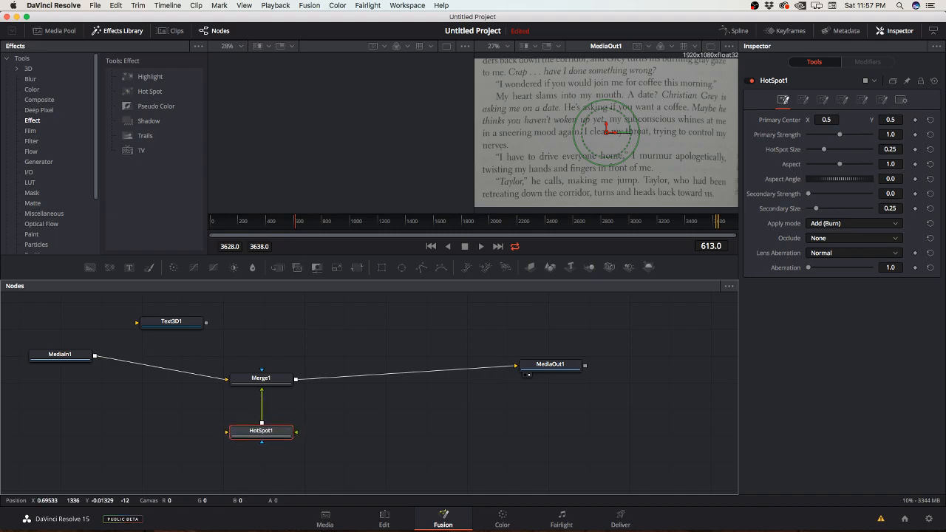
pyautogui.moveTo(666, 222); pyautogui.dragTo(697, 222)
pyautogui.moveTo(261, 432); pyautogui.dragTo(263, 431)
# Step: Set HotSpot1's primary strength to 1.622, hotspot size to 0.367, secondary strength to 0.268, secondary size to 0.63 and primary center X to 0.51869
pyautogui.moveTo(840, 134)
pyautogui.mouseDown()
pyautogui.moveTo(863, 134)
pyautogui.moveTo(832, 150)
pyautogui.mouseUp()
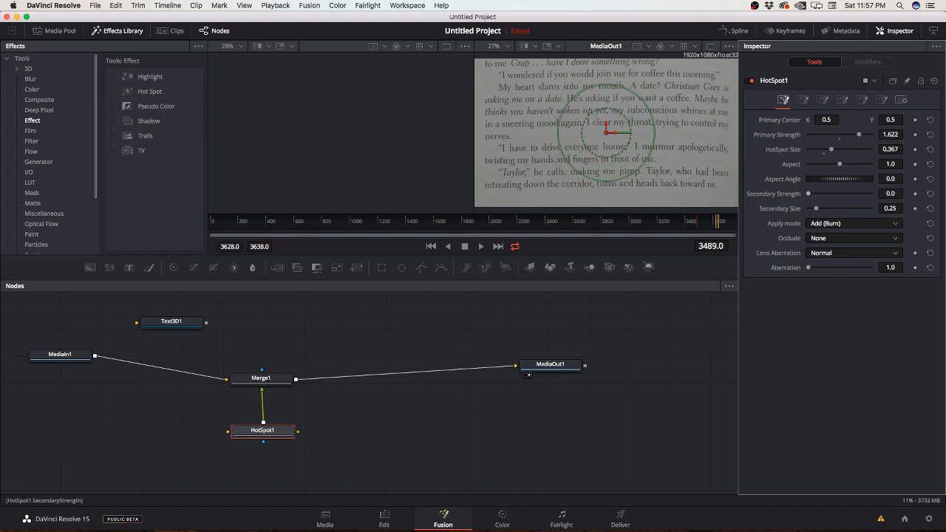
pyautogui.moveTo(808, 194); pyautogui.dragTo(828, 209)
pyautogui.click(803, 99)
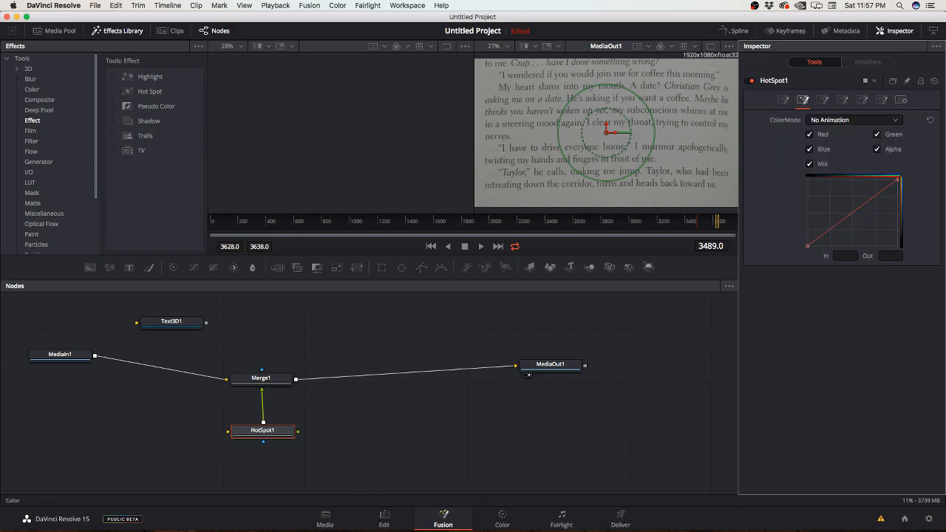
pyautogui.click(784, 99)
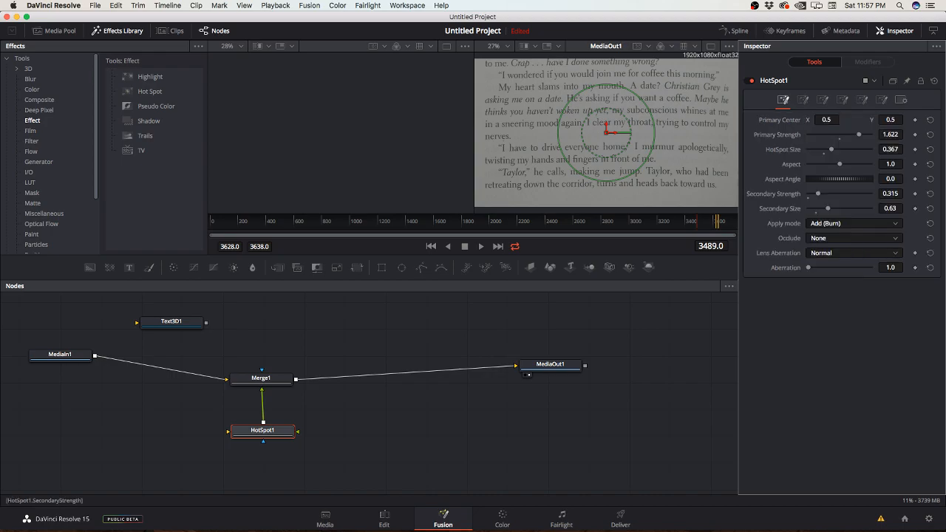
pyautogui.moveTo(818, 193)
pyautogui.mouseDown()
pyautogui.moveTo(852, 194)
pyautogui.moveTo(816, 194)
pyautogui.mouseUp()
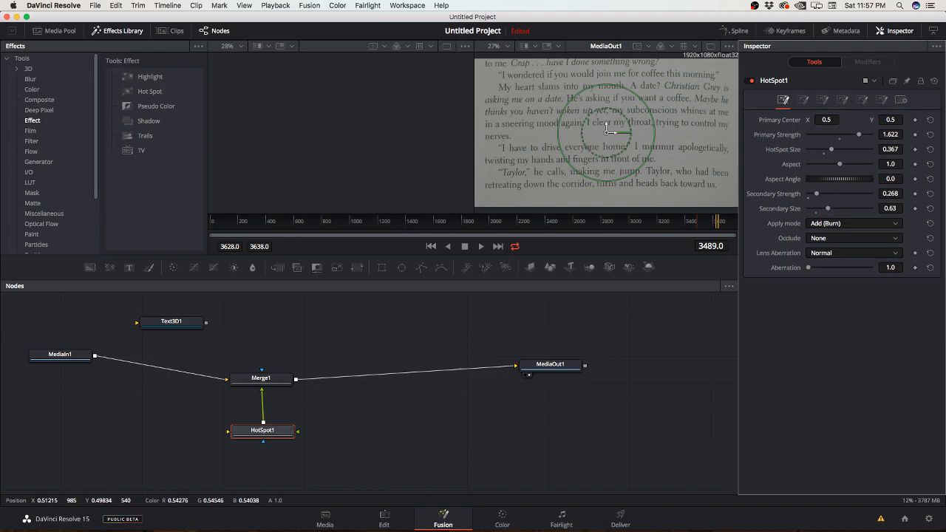
pyautogui.moveTo(613, 119)
pyautogui.mouseDown()
pyautogui.moveTo(565, 118)
pyautogui.moveTo(632, 133)
pyautogui.moveTo(611, 132)
pyautogui.mouseUp()
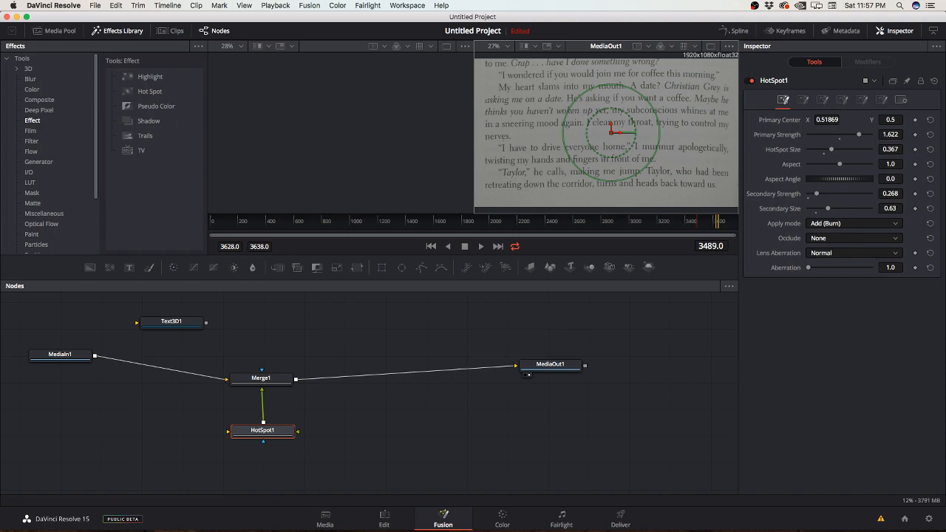
# Step: Add a Text+ node from the Generator tools to the node graph just above MediaIn1
pyautogui.click(241, 441)
pyautogui.click(241, 440)
pyautogui.click(547, 366)
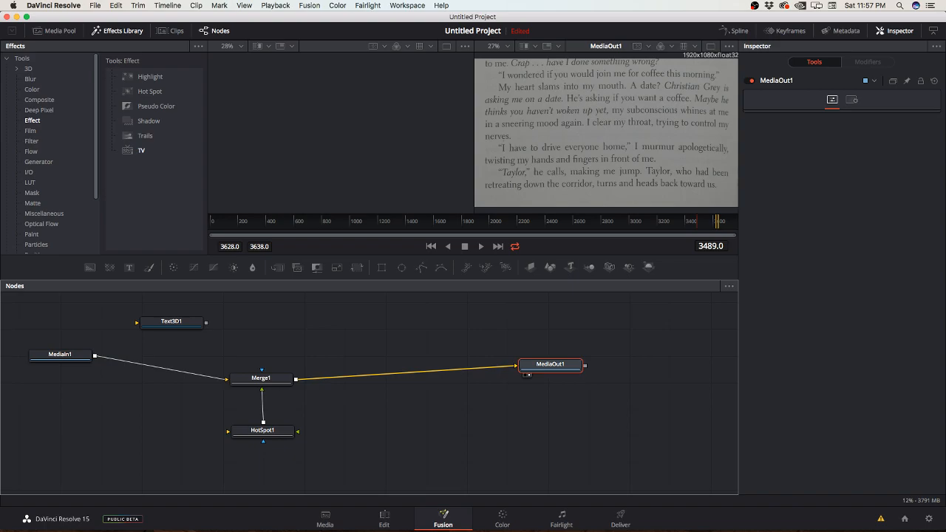
pyautogui.click(39, 161)
pyautogui.moveTo(145, 150); pyautogui.dragTo(78, 318)
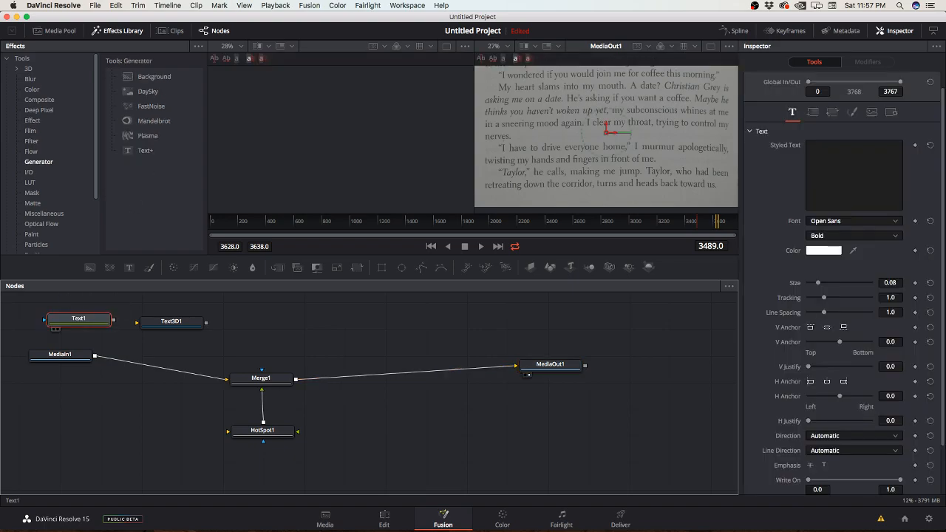
# Step: Clear the styled text of Text3D1 and set Text1's styled text to "Heloo"
pyautogui.click(171, 323)
pyautogui.click(854, 145)
pyautogui.press('super+a')
pyautogui.press('super+c')
pyautogui.press('BackSpace')
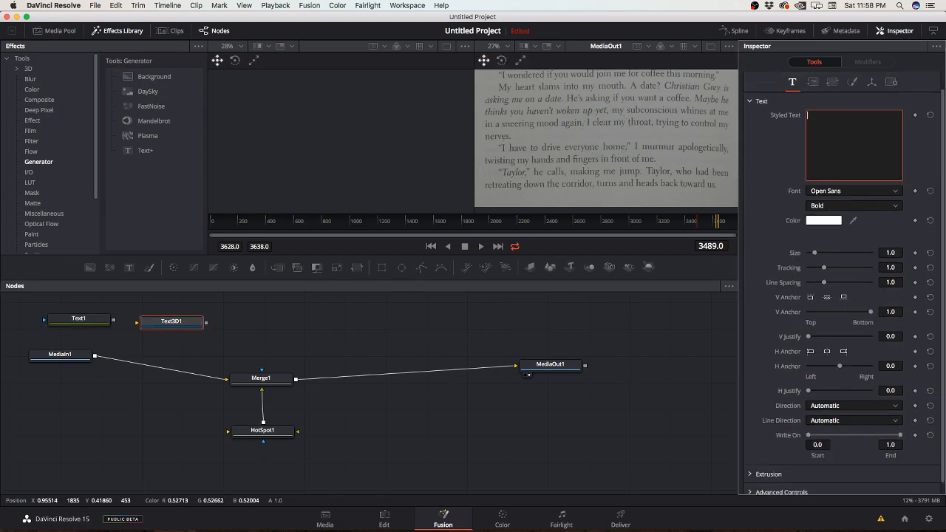
pyautogui.click(79, 319)
pyautogui.click(854, 170)
pyautogui.press('super+v')
# Step: Try to link Text1 with Text3D1 and with Merge1 in the node graph, undoing the first link
pyautogui.moveTo(113, 320); pyautogui.dragTo(170, 321)
pyautogui.moveTo(80, 320); pyautogui.dragTo(264, 322)
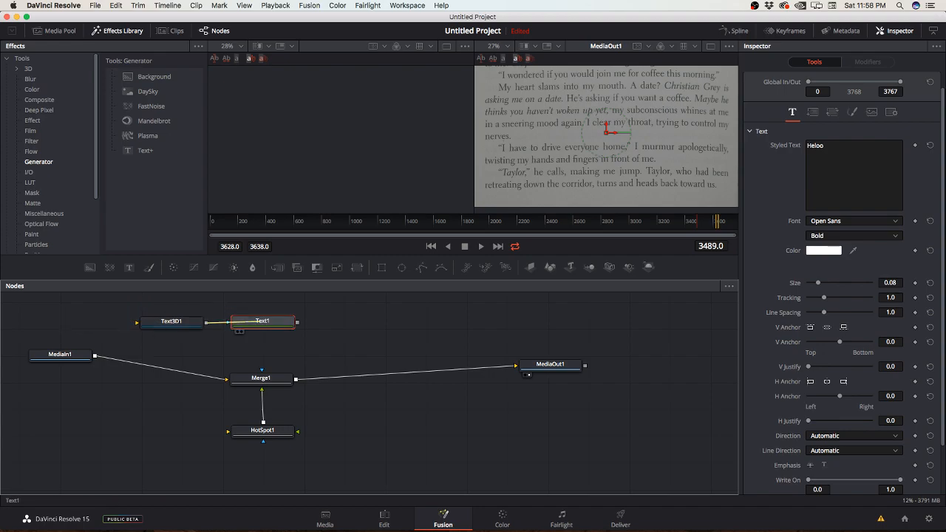
pyautogui.hotkey('ctrl', 'z')
pyautogui.moveTo(85, 320); pyautogui.dragTo(77, 321)
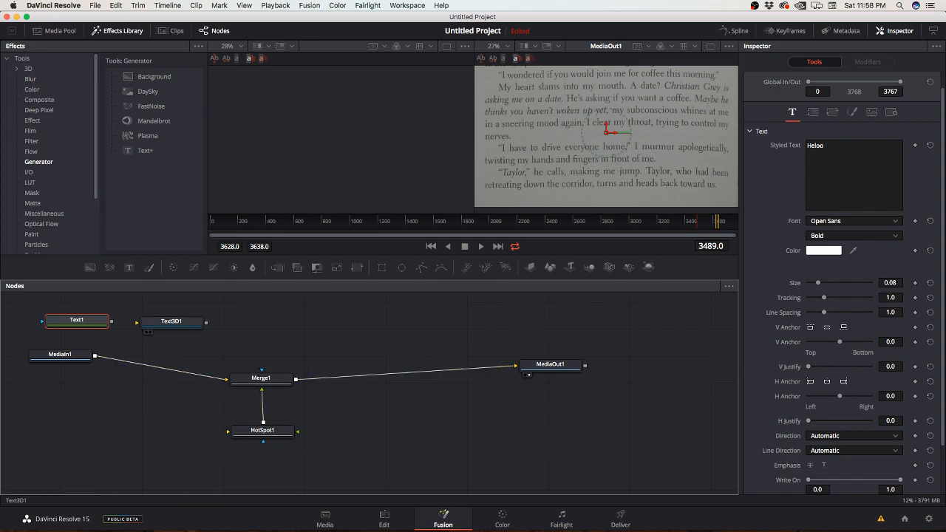
pyautogui.click(171, 323)
pyautogui.click(77, 321)
pyautogui.moveTo(111, 322); pyautogui.dragTo(171, 324)
pyautogui.moveTo(112, 317); pyautogui.dragTo(288, 384)
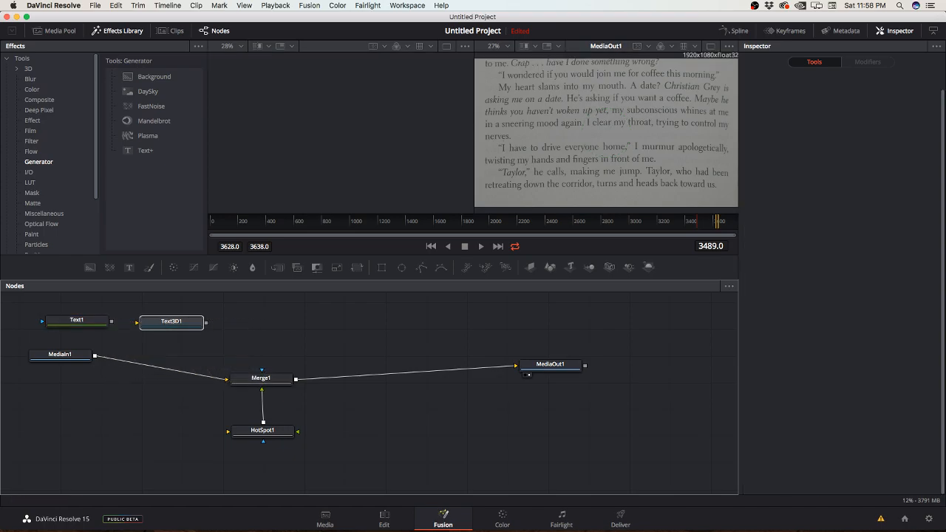
# Step: Connect Text1's output to Merge1's effect mask input, place Text3D1 above Merge1 and move Text1 closer to it
pyautogui.moveTo(111, 322); pyautogui.dragTo(262, 370)
pyautogui.moveTo(171, 323); pyautogui.dragTo(257, 317)
pyautogui.moveTo(76, 322); pyautogui.dragTo(128, 333)
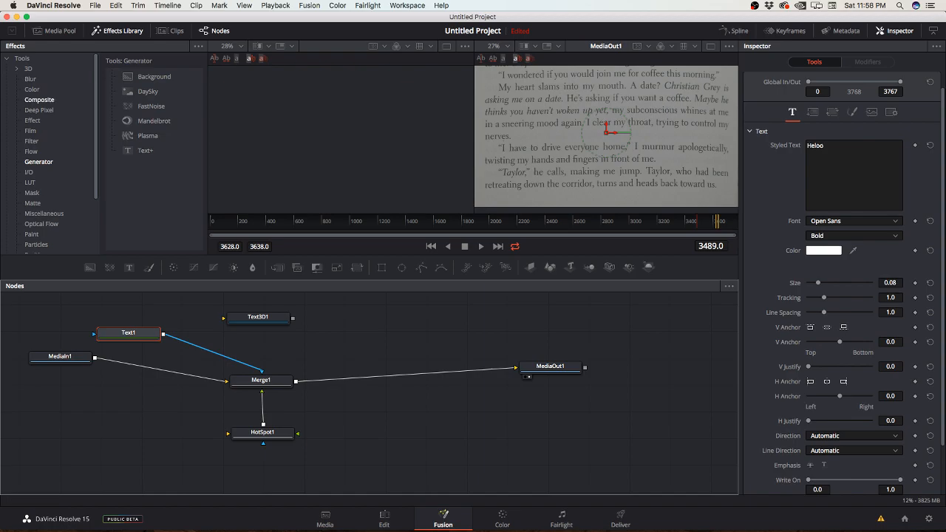
# Step: Add a Renderer 3D node from the 3D tools below Text3D1 and connect Text3D1's output to its scene input
pyautogui.click(28, 68)
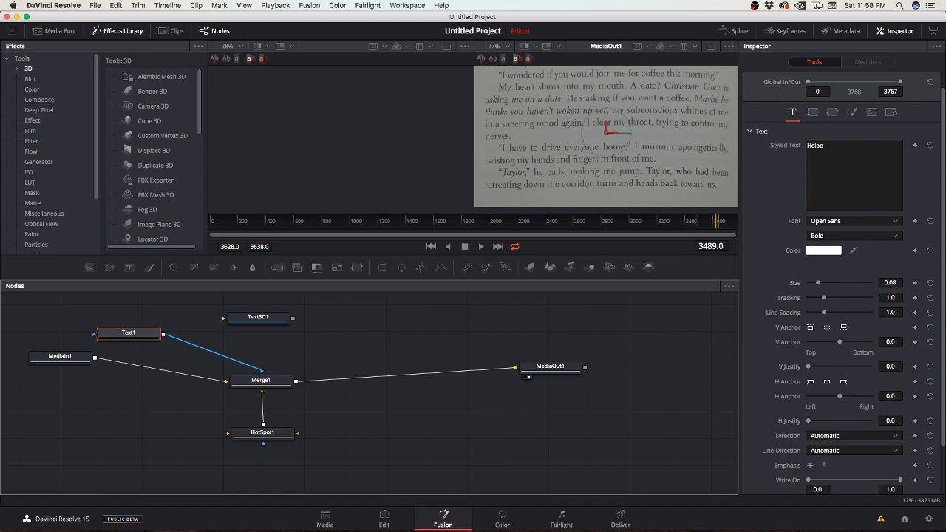
pyautogui.scroll(-5, 157, 152)
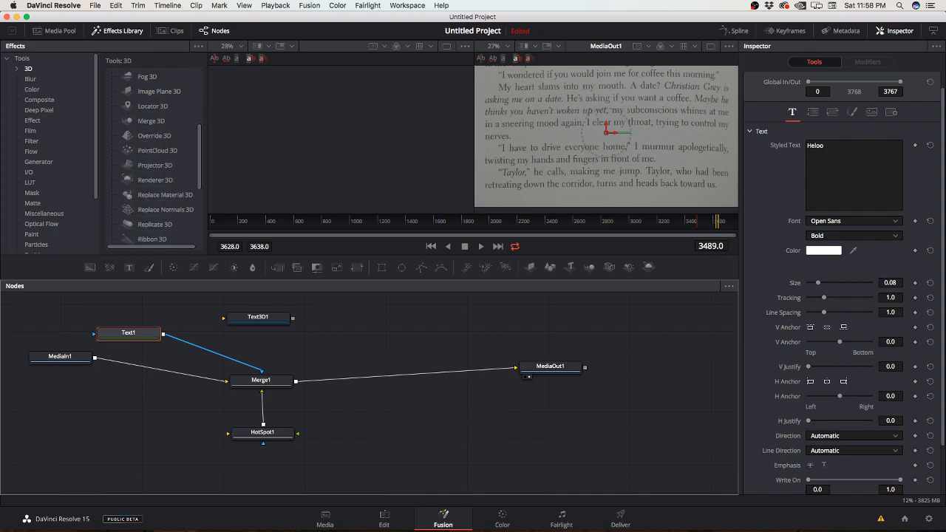
pyautogui.moveTo(155, 180); pyautogui.dragTo(321, 348)
pyautogui.moveTo(293, 318); pyautogui.dragTo(326, 351)
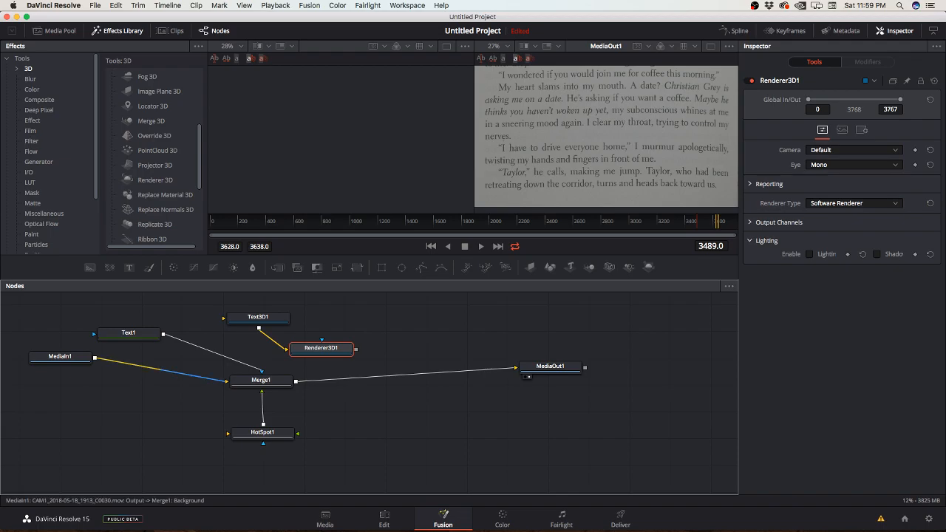
# Step: Connect MediaIn1 to Renderer3D1's effect mask, place Text3D1 above Renderer3D1 and disconnect MediaIn1 from Merge1
pyautogui.moveTo(94, 358); pyautogui.dragTo(314, 342)
pyautogui.moveTo(258, 318); pyautogui.dragTo(311, 305)
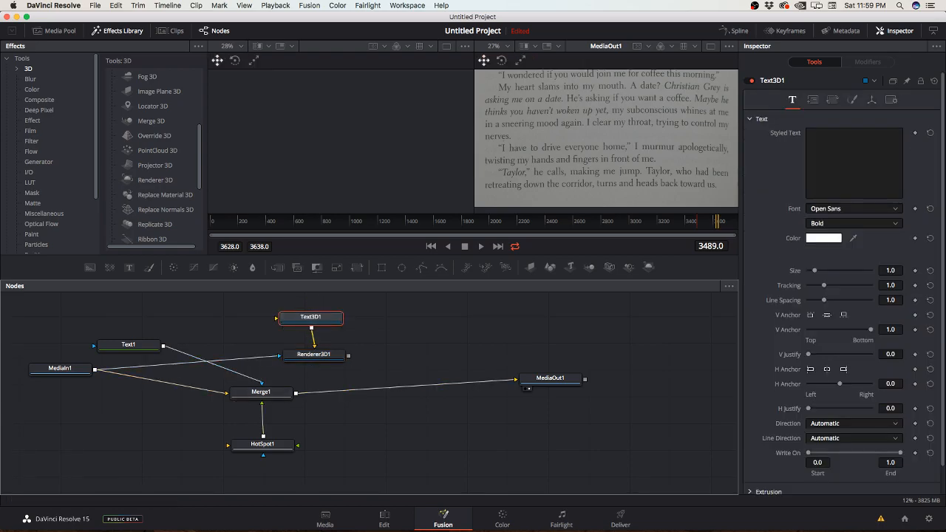
pyautogui.click(200, 388)
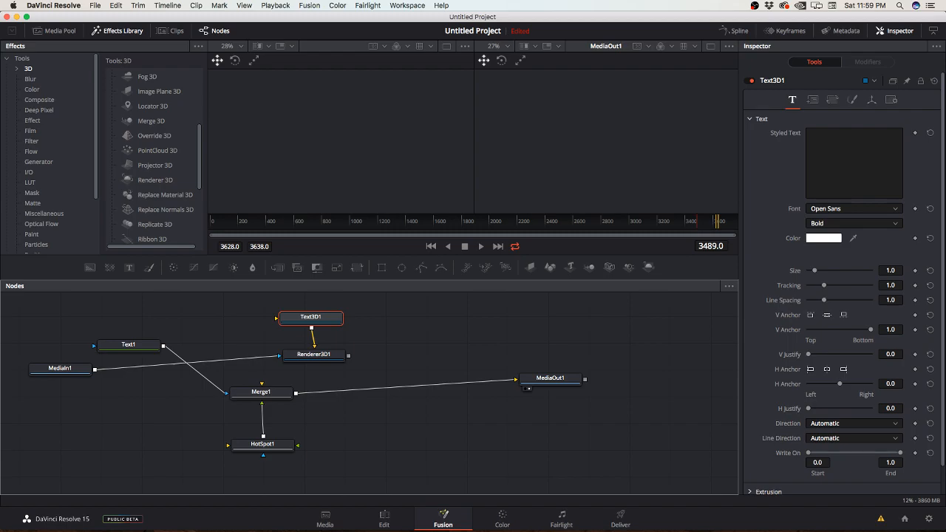
# Step: Disconnect Merge1 from MediaOut1, connect Renderer3D1's output to MediaOut1 and nudge Text3D1
pyautogui.click(477, 382)
pyautogui.moveTo(348, 355); pyautogui.dragTo(516, 379)
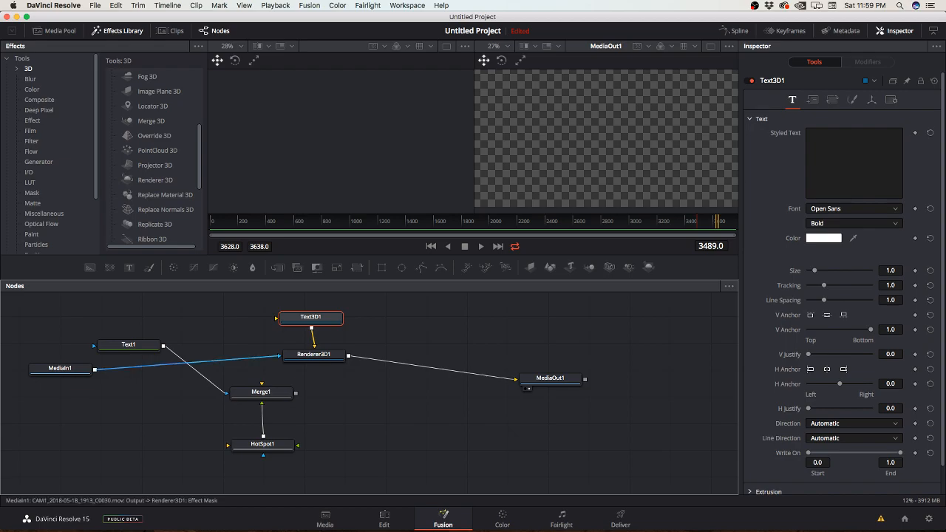
pyautogui.moveTo(311, 318); pyautogui.dragTo(318, 313)
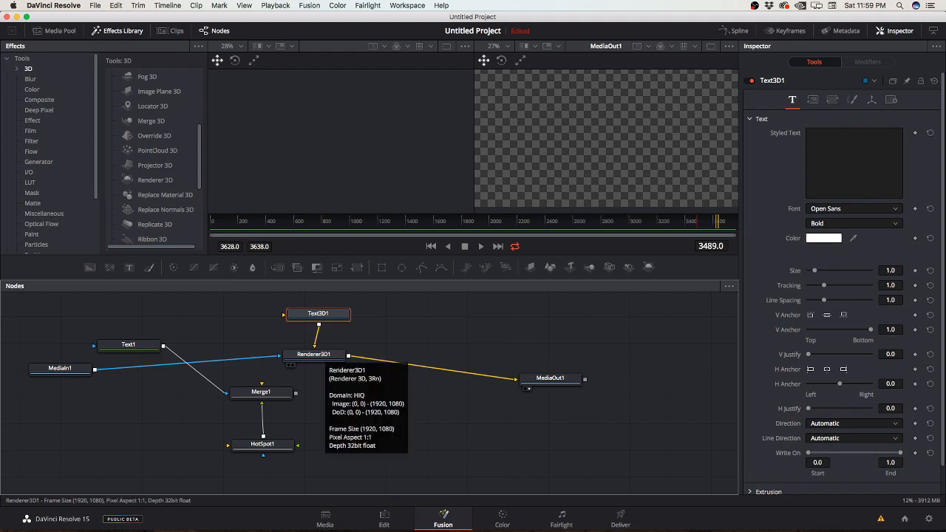
# Step: Disconnect Text1 from Merge1, connect Renderer3D1 to Merge1's background input and feed MediaOut1 from Merge1 instead of Renderer3D1
pyautogui.click(222, 390)
pyautogui.moveTo(349, 357); pyautogui.dragTo(269, 393)
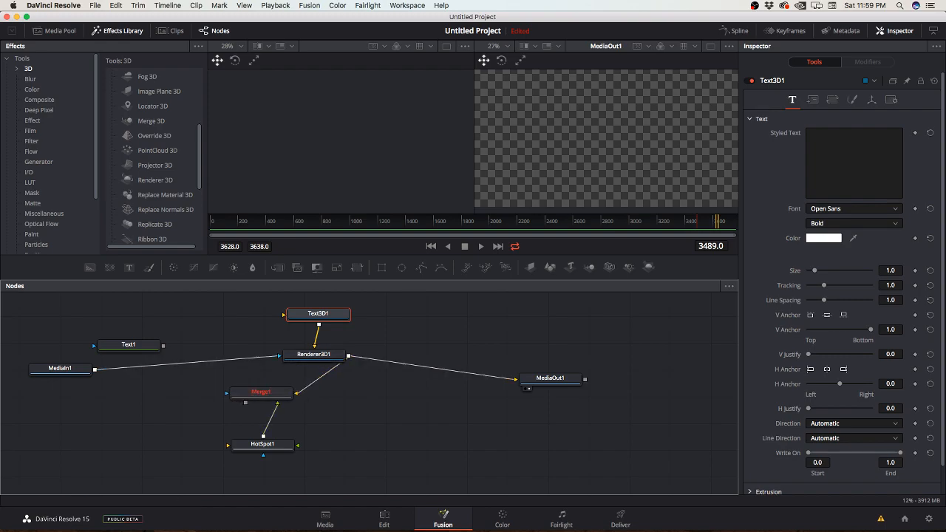
pyautogui.click(482, 375)
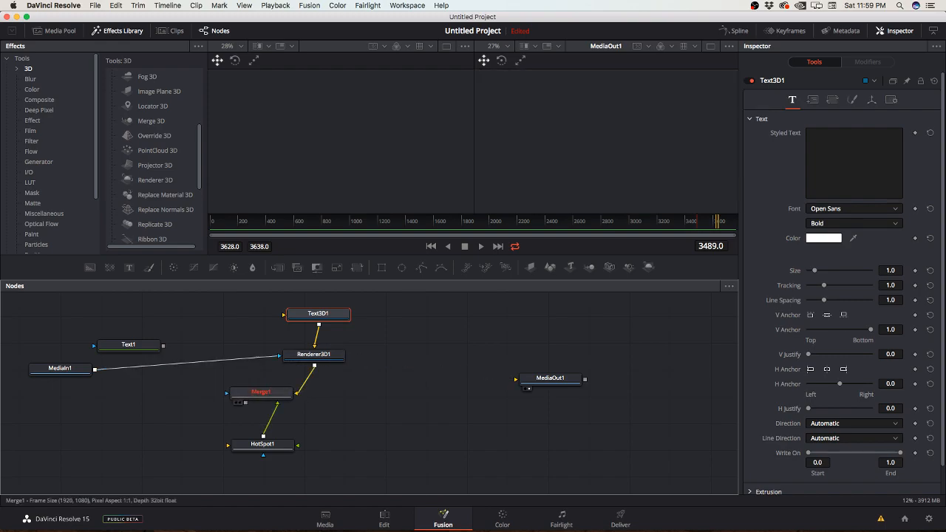
pyautogui.moveTo(246, 403); pyautogui.dragTo(516, 380)
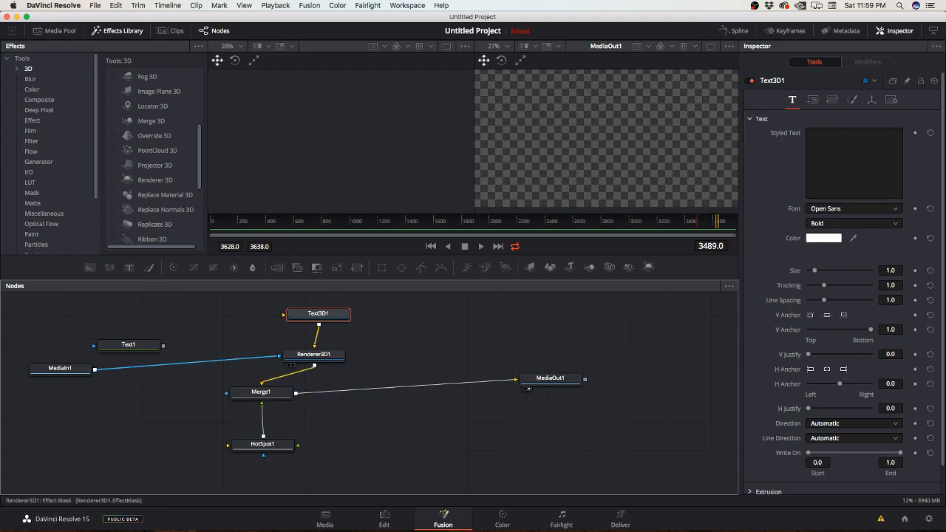
# Step: Reroute MediaIn1 from Renderer3D1 to Merge1's effect mask input and align Renderer3D1 and Text3D1 directly above Merge1
pyautogui.click(199, 363)
pyautogui.moveTo(95, 369); pyautogui.dragTo(227, 392)
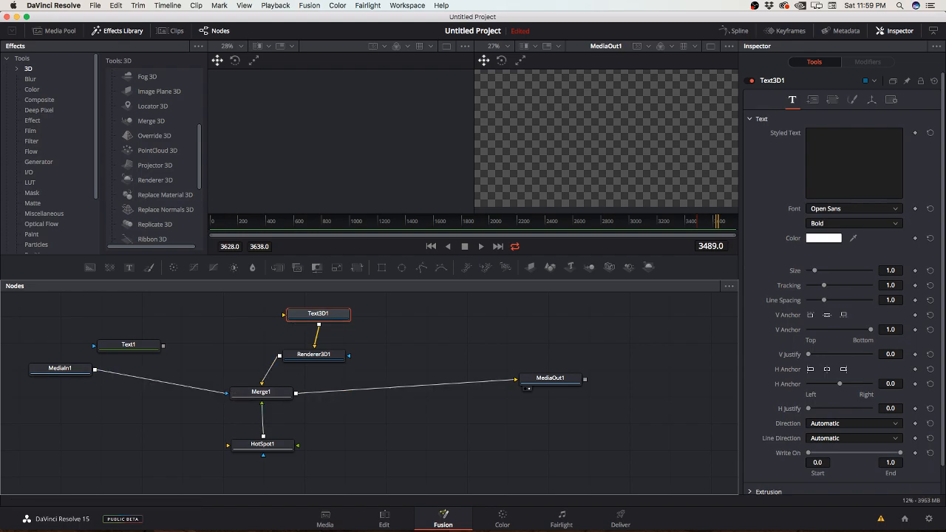
pyautogui.moveTo(313, 354); pyautogui.dragTo(266, 354)
pyautogui.moveTo(318, 313); pyautogui.dragTo(263, 313)
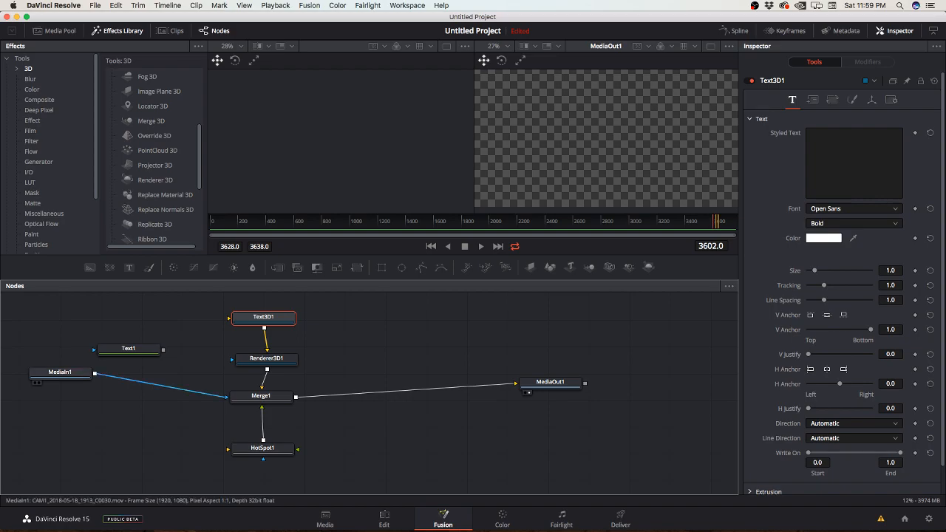
# Step: Compare MediaIn1, MediaOut1 and Merge1 in the viewers at frame 3602, leaving MediaOut1 in the second viewer
pyautogui.press('2')
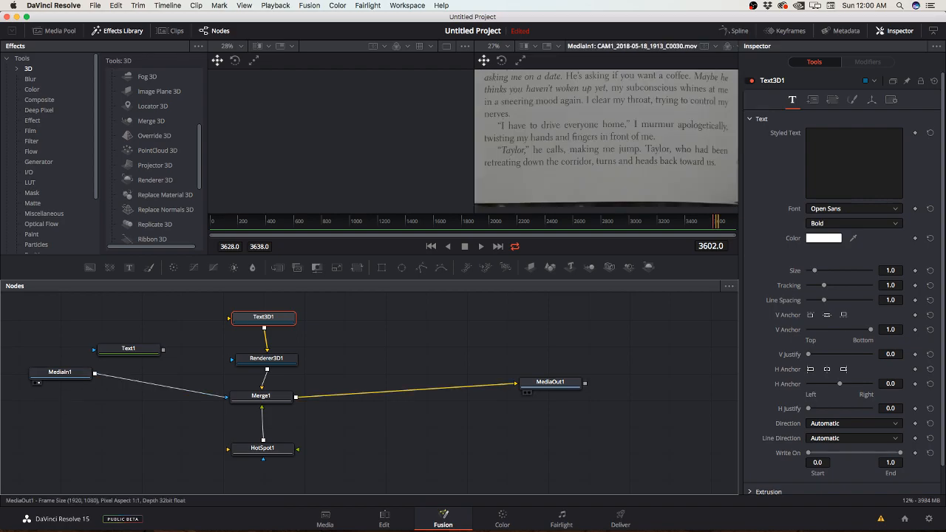
pyautogui.press('2')
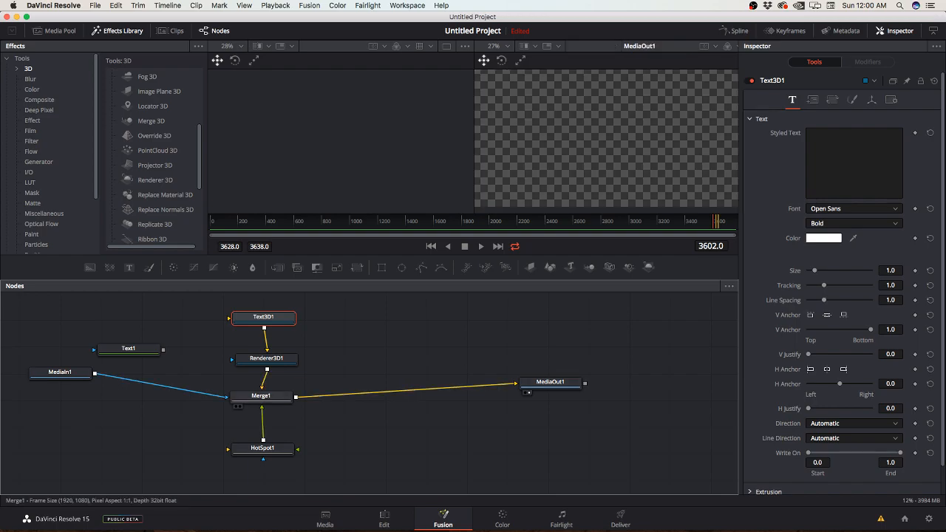
pyautogui.click(261, 397)
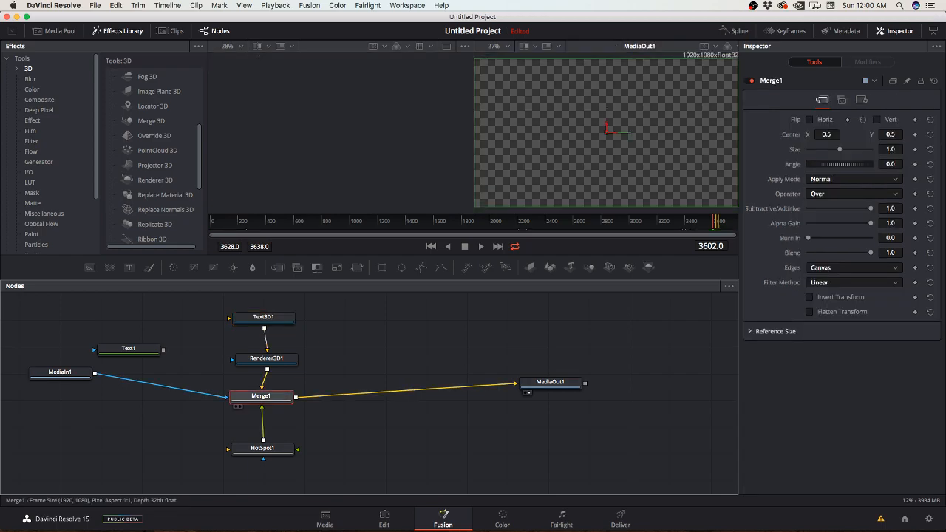
pyautogui.click(235, 406)
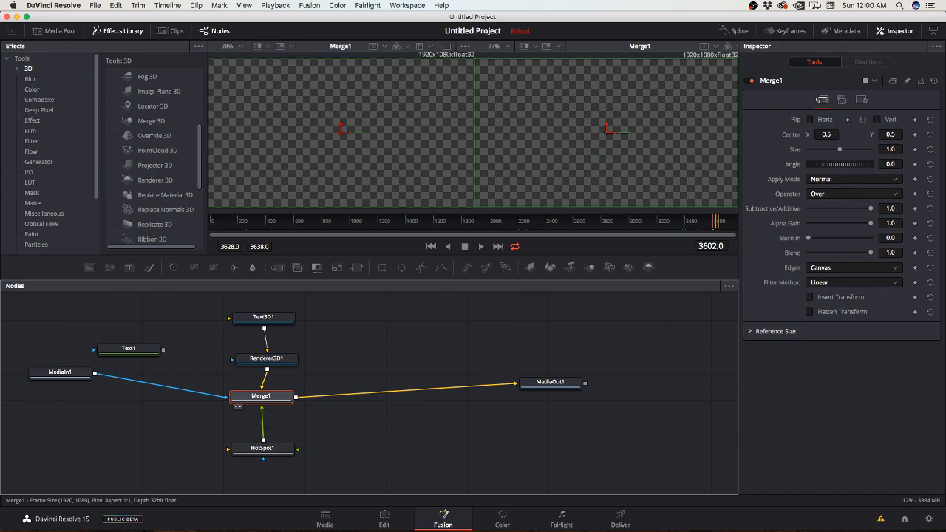
pyautogui.click(529, 392)
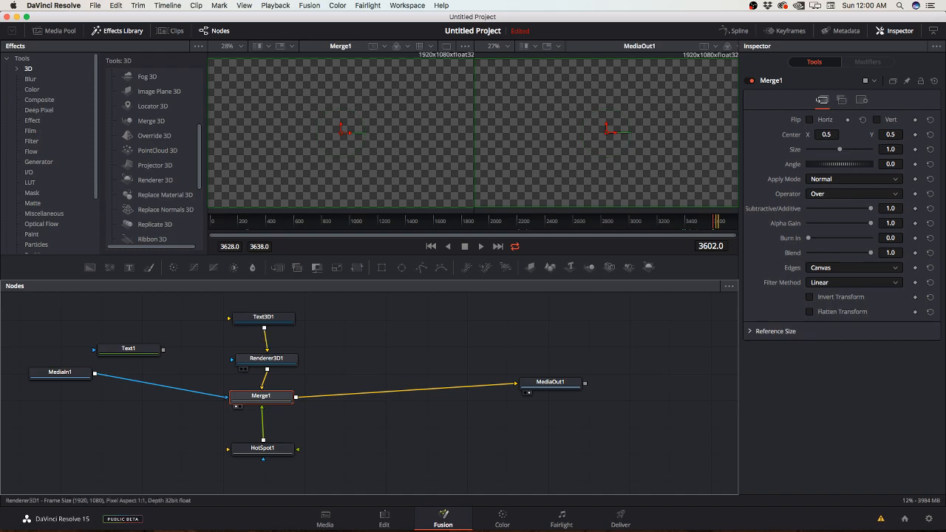
# Step: Show Renderer3D1 and Text3D1 in turn in the first viewer and lower the 3D text slightly along its vertical axis
pyautogui.click(266, 360)
pyautogui.click(241, 368)
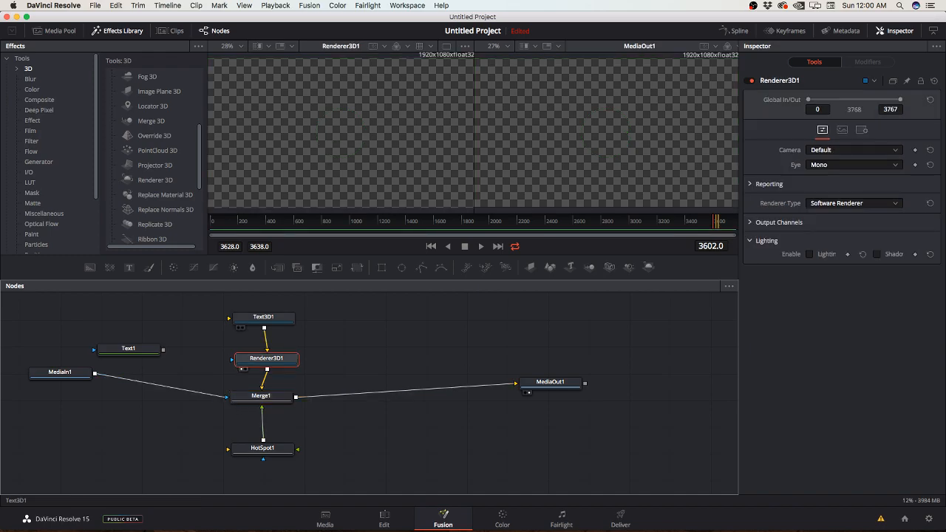
pyautogui.click(264, 318)
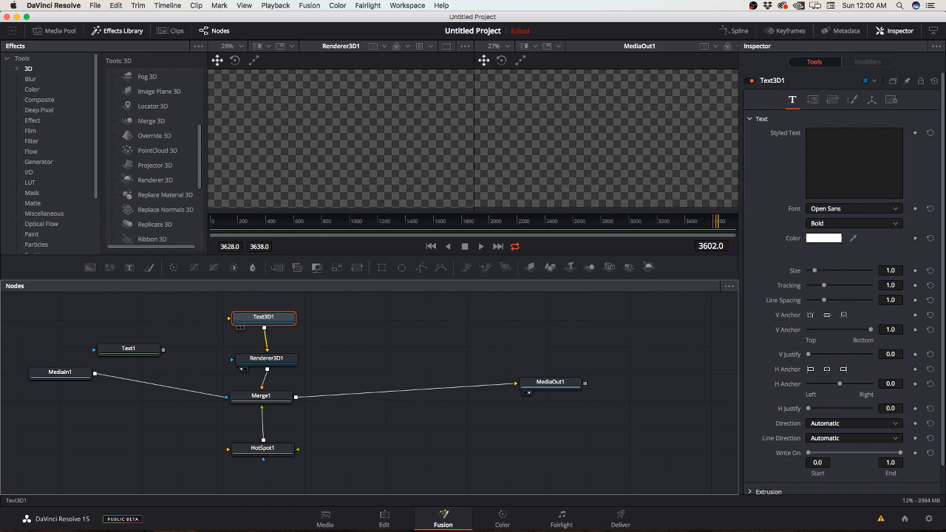
pyautogui.press('1')
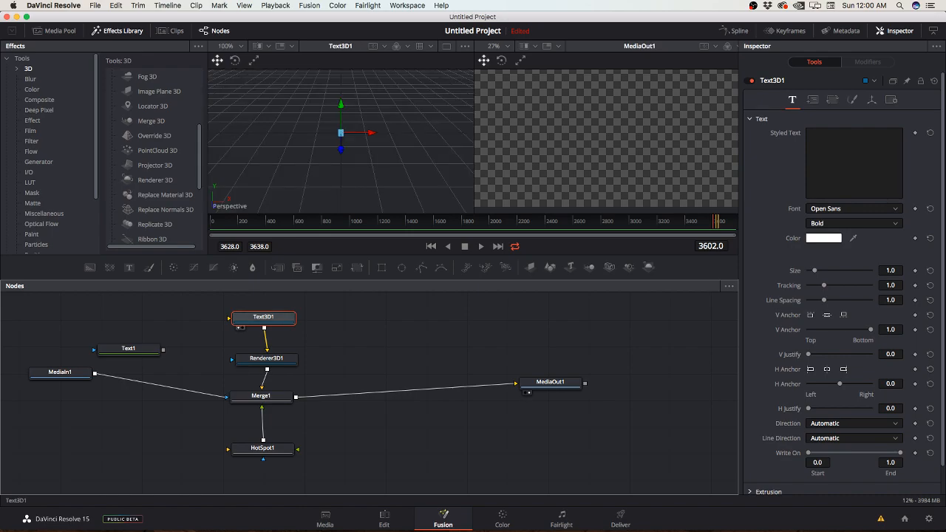
pyautogui.moveTo(341, 105)
pyautogui.mouseDown()
pyautogui.moveTo(340, 131)
pyautogui.moveTo(341, 96)
pyautogui.moveTo(341, 110)
pyautogui.mouseUp()
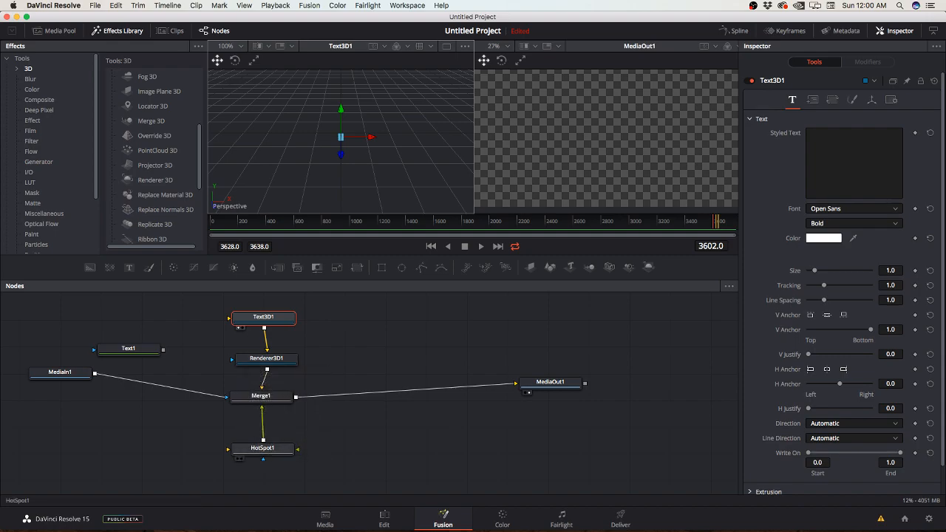
# Step: Check HotSpot1 in the first viewer, delete that node and show Merge1 there instead
pyautogui.click(238, 458)
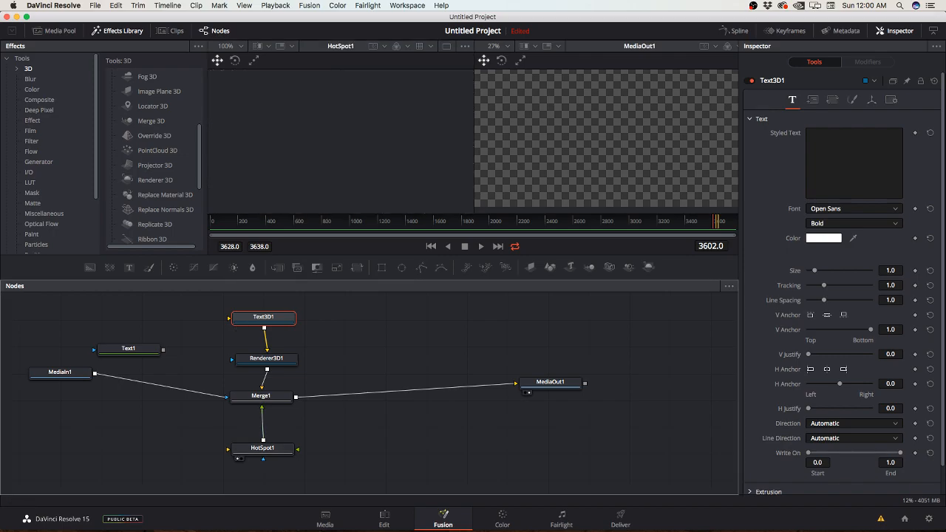
pyautogui.click(262, 448)
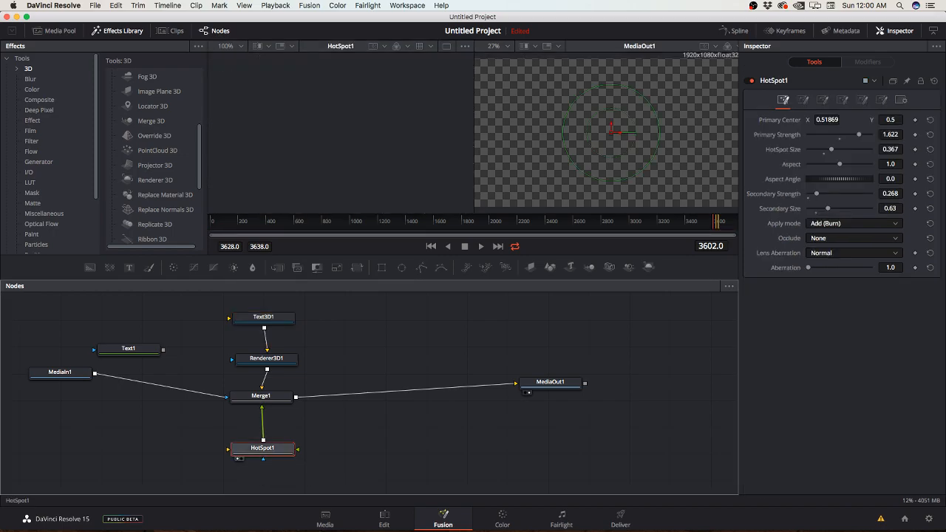
pyautogui.press('Delete')
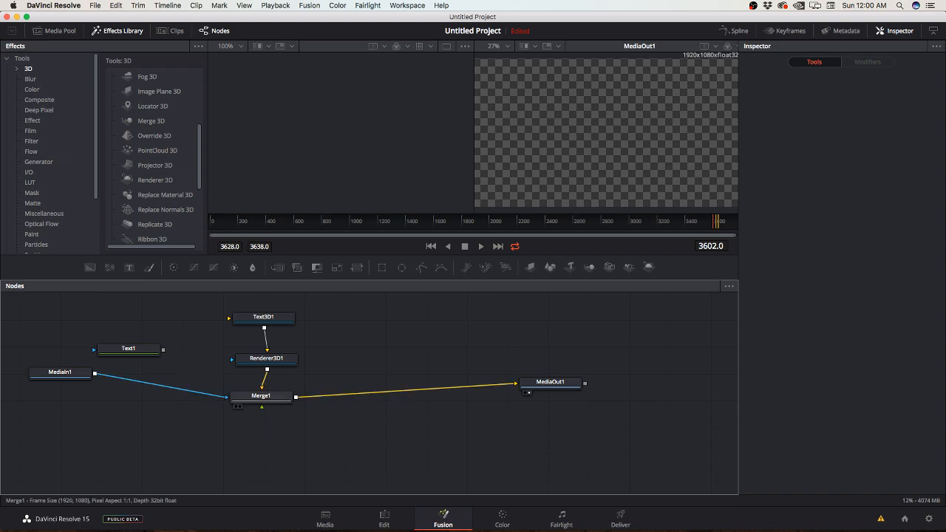
pyautogui.click(261, 397)
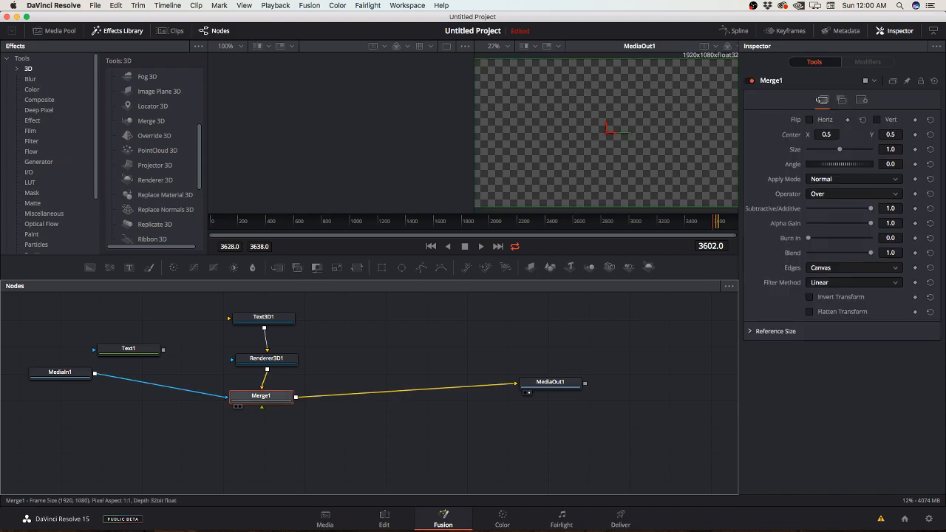
pyautogui.press('1')
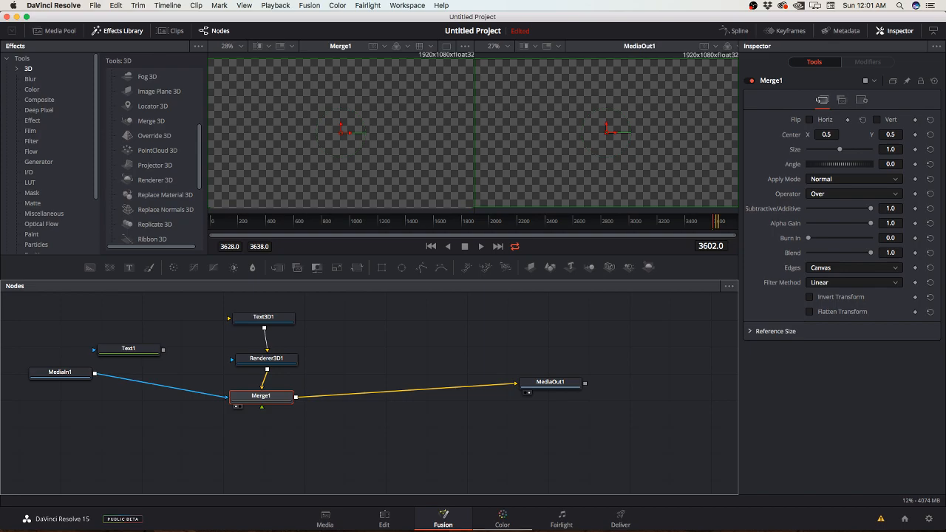
# Step: Look at the Color page, return to the Fusion page and hide and show the node graph again
pyautogui.click(502, 519)
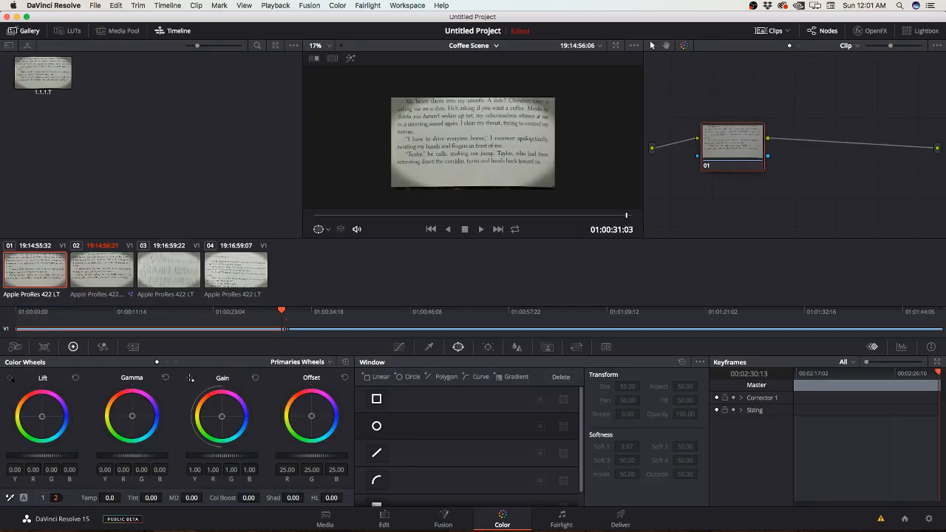
pyautogui.click(443, 520)
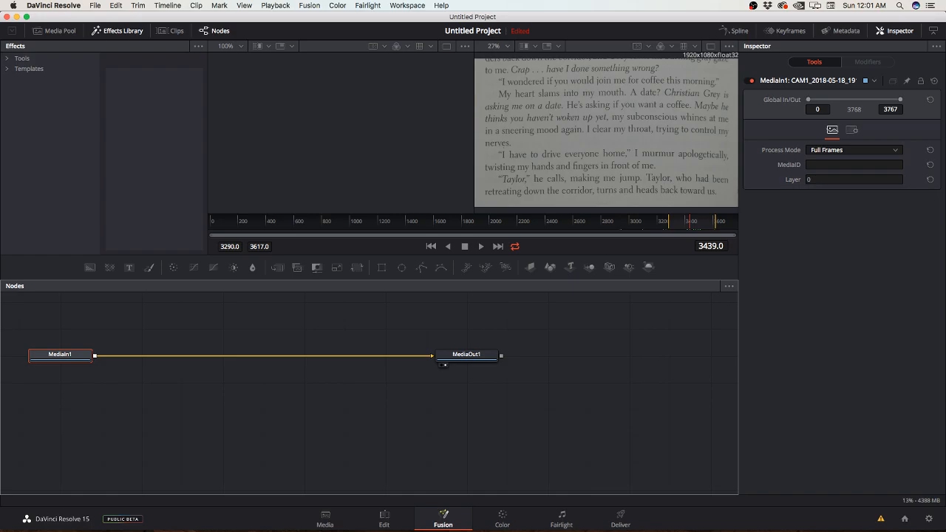
pyautogui.click(215, 31)
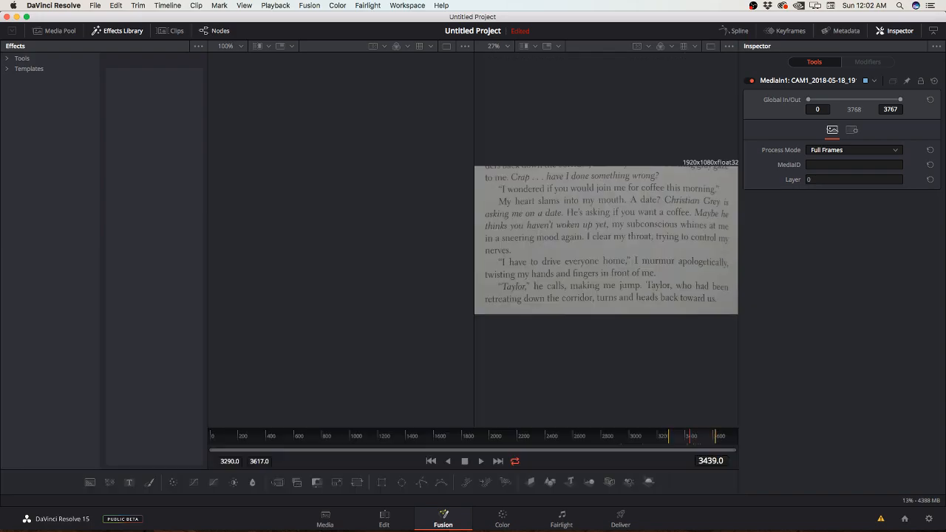
pyautogui.click(214, 31)
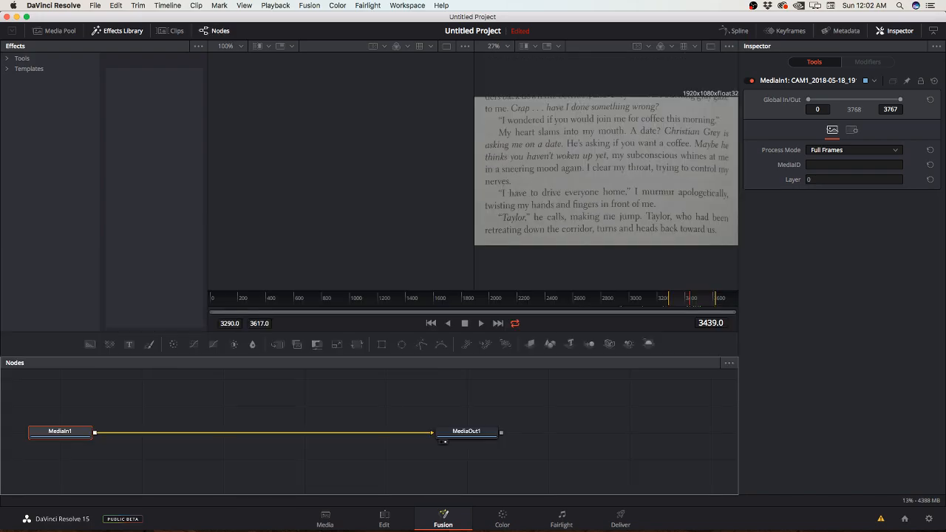
# Step: Enlarge the node graph and add a Renderer 3D node from the 3D tools above the MediaIn1–MediaOut1 connection
pyautogui.moveTo(370, 357); pyautogui.dragTo(370, 273)
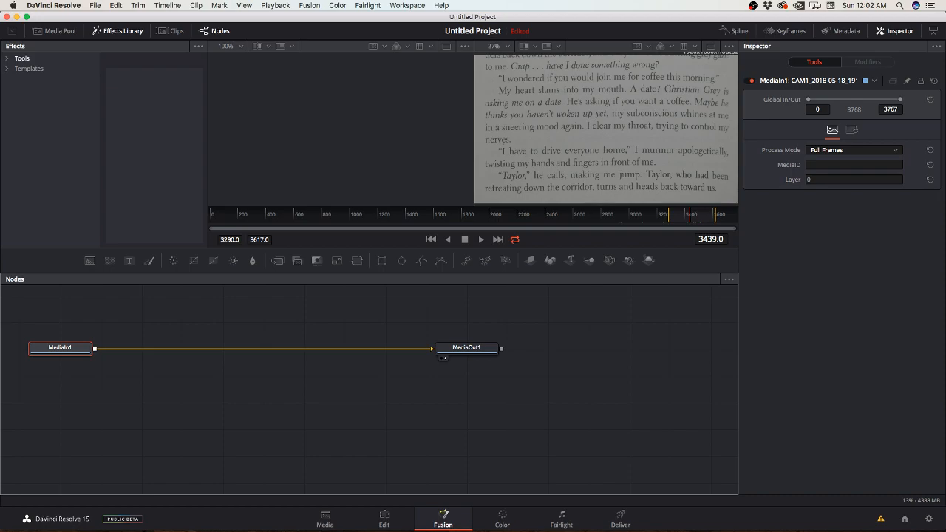
pyautogui.click(21, 57)
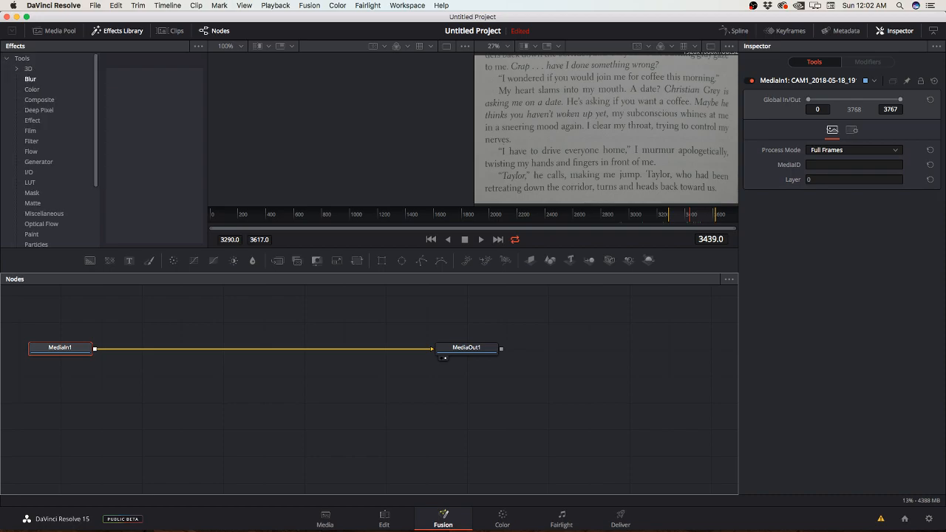
pyautogui.click(28, 69)
pyautogui.scroll(-5, 151, 166)
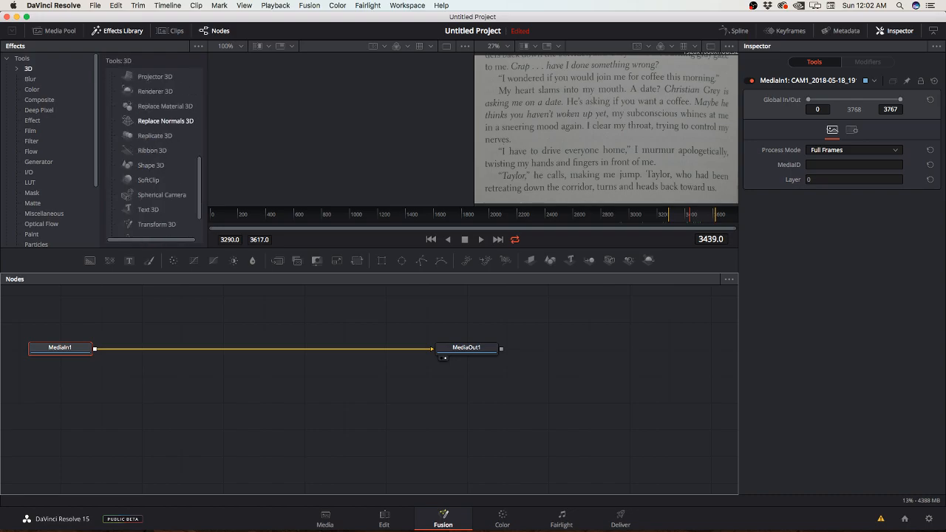
pyautogui.scroll(-2, 151, 148)
pyautogui.scroll(4, 153, 164)
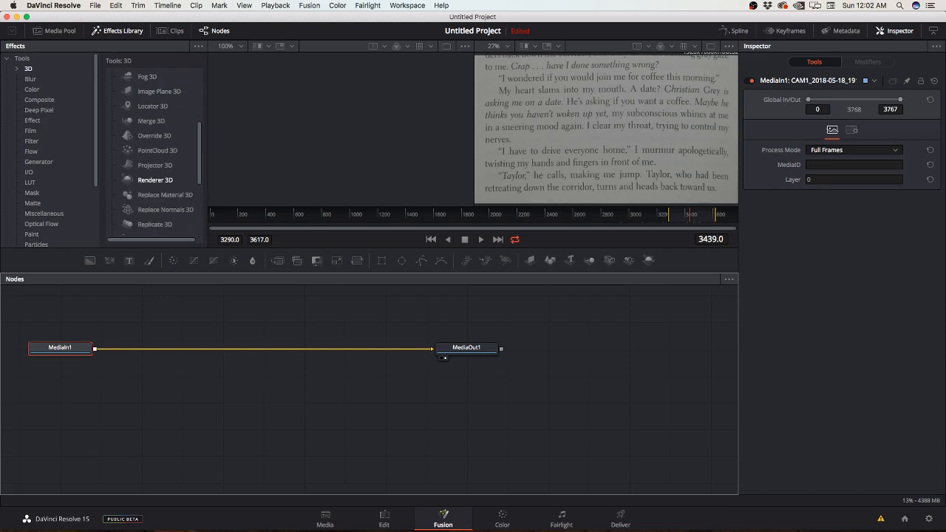
pyautogui.moveTo(155, 180); pyautogui.dragTo(256, 316)
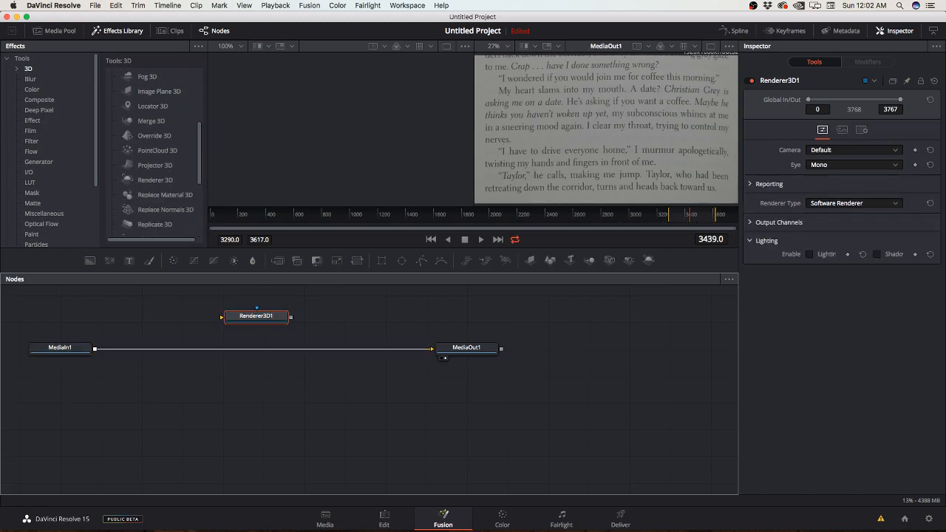
# Step: Add a Merge node from the Composite tools beside Renderer3D1, between MediaIn1 and MediaOut1
pyautogui.scroll(-5, 151, 151)
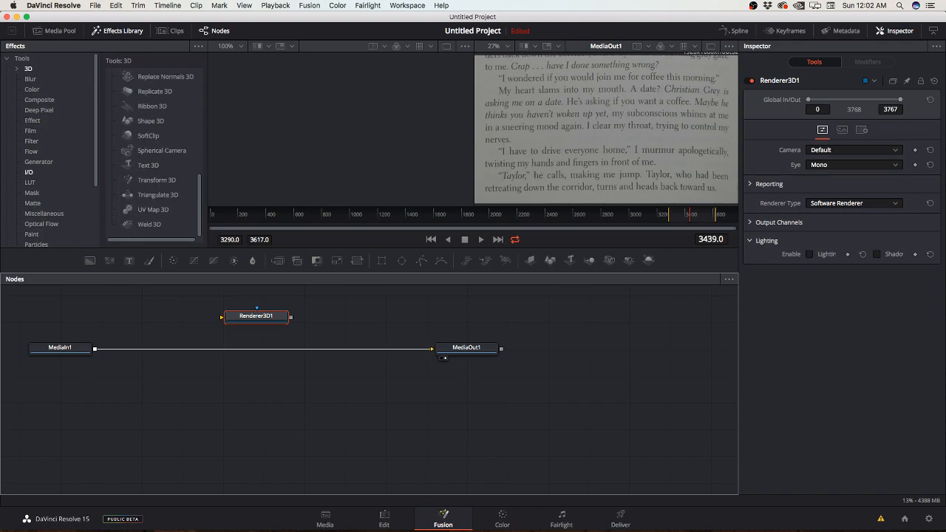
pyautogui.click(39, 100)
pyautogui.moveTo(295, 250); pyautogui.dragTo(337, 328)
# Step: Add a Text 3D node feeding Renderer3D1 and connect Renderer3D1's output to Merge1
pyautogui.click(29, 69)
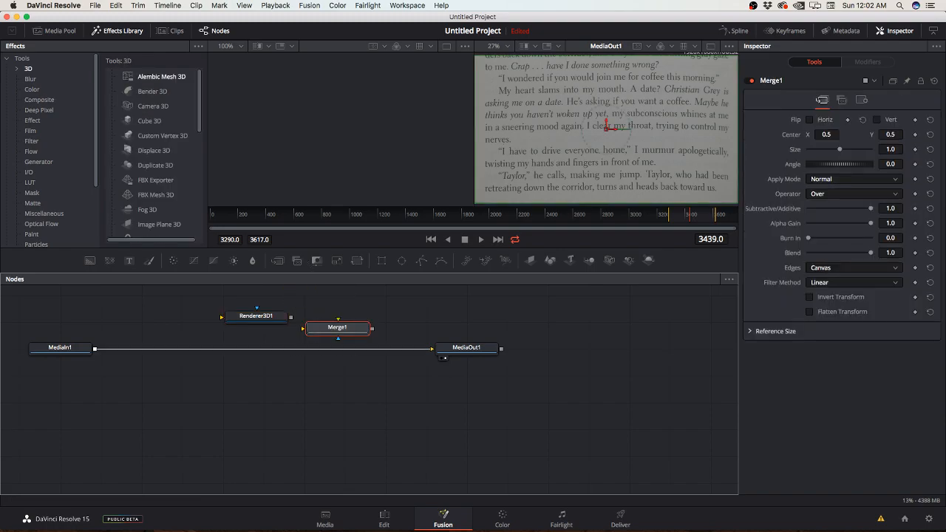
pyautogui.scroll(-10, 149, 108)
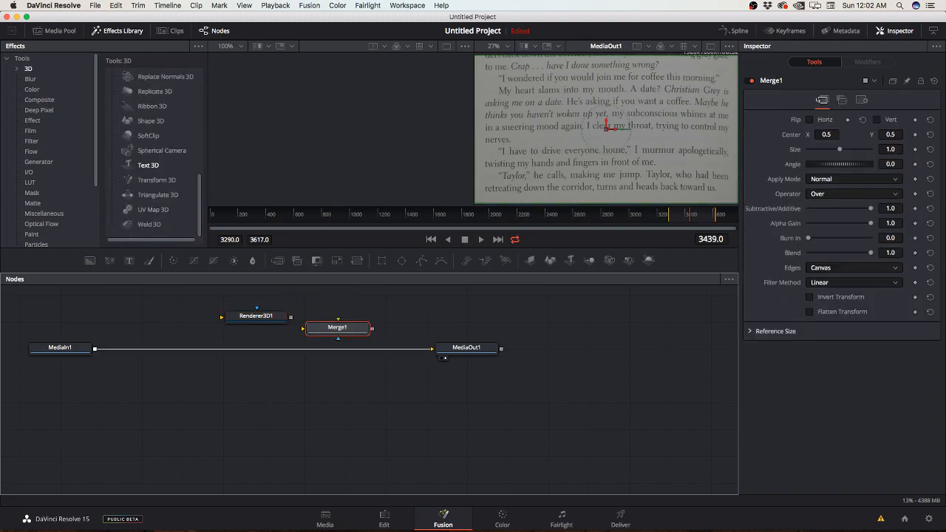
pyautogui.moveTo(127, 163); pyautogui.dragTo(223, 318)
pyautogui.moveTo(290, 317); pyautogui.dragTo(305, 329)
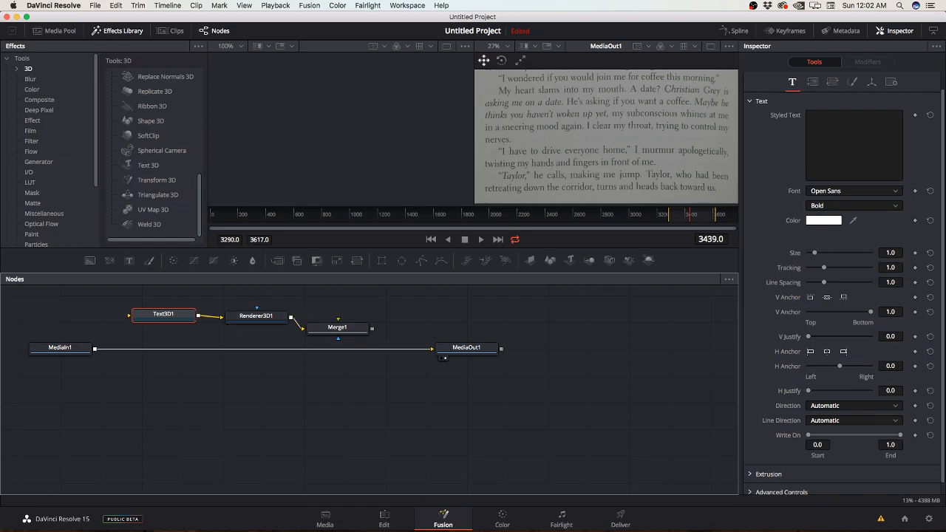
# Step: Reroute MediaIn1 through Merge1 into MediaOut1 instead of directly, and show MediaIn1 in the first viewer
pyautogui.click(392, 349)
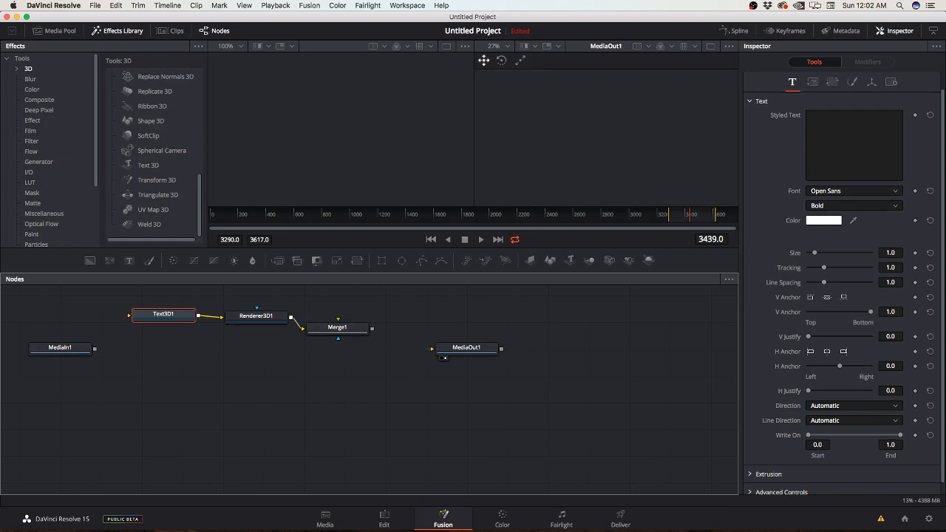
pyautogui.moveTo(95, 348); pyautogui.dragTo(432, 348)
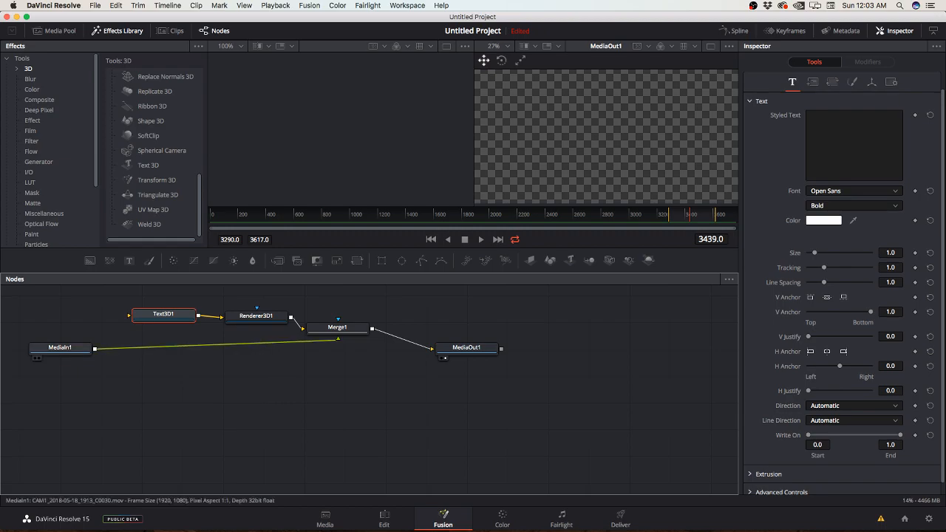
pyautogui.click(61, 349)
pyautogui.press('1')
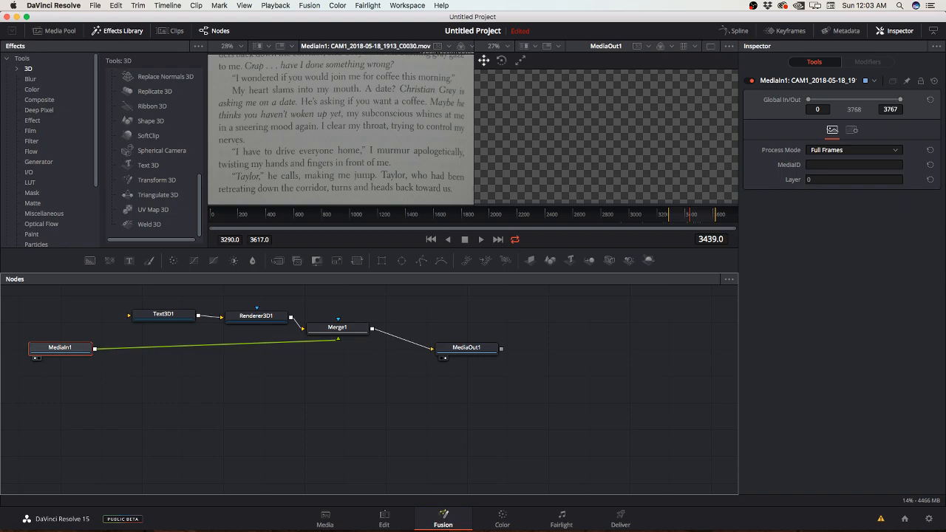
# Step: Try the In, Held Out, Atop and XOr operators on Merge1, restore Over, and switch the node off and on again
pyautogui.click(337, 328)
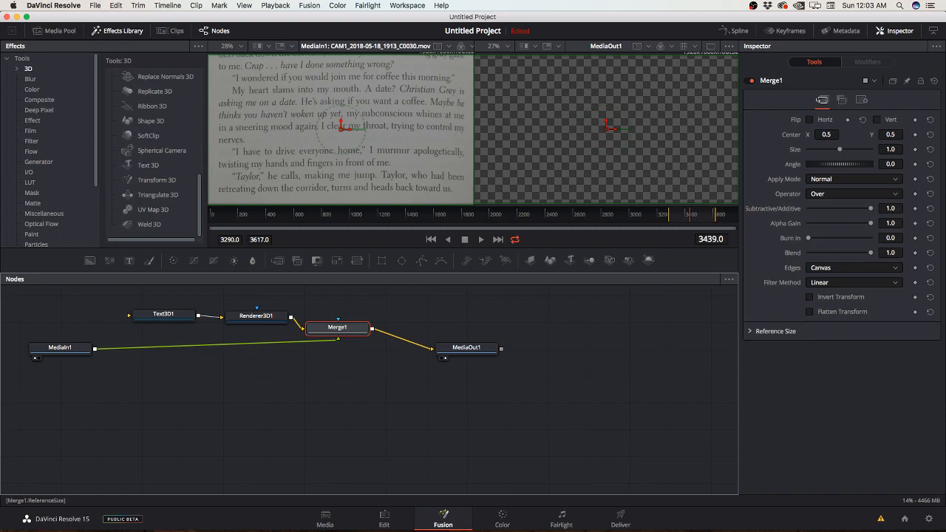
pyautogui.click(854, 178)
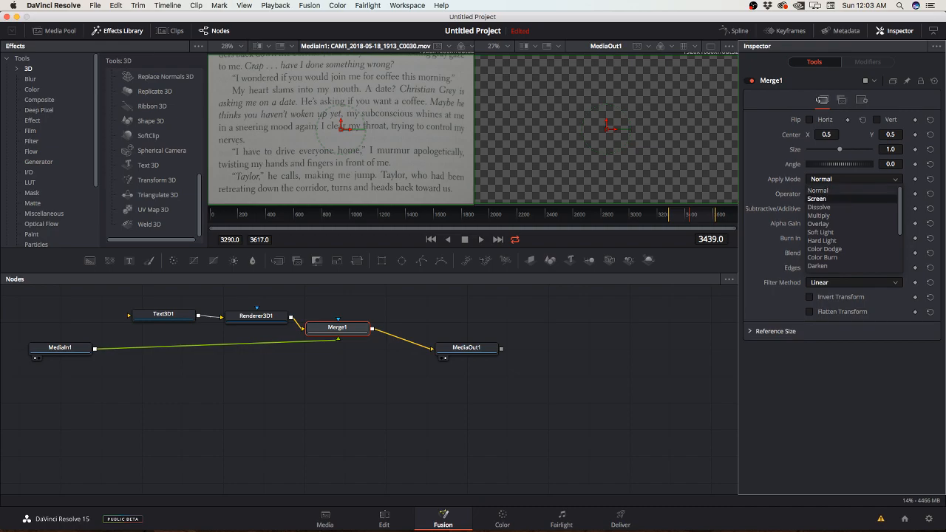
pyautogui.click(819, 191)
pyautogui.click(854, 194)
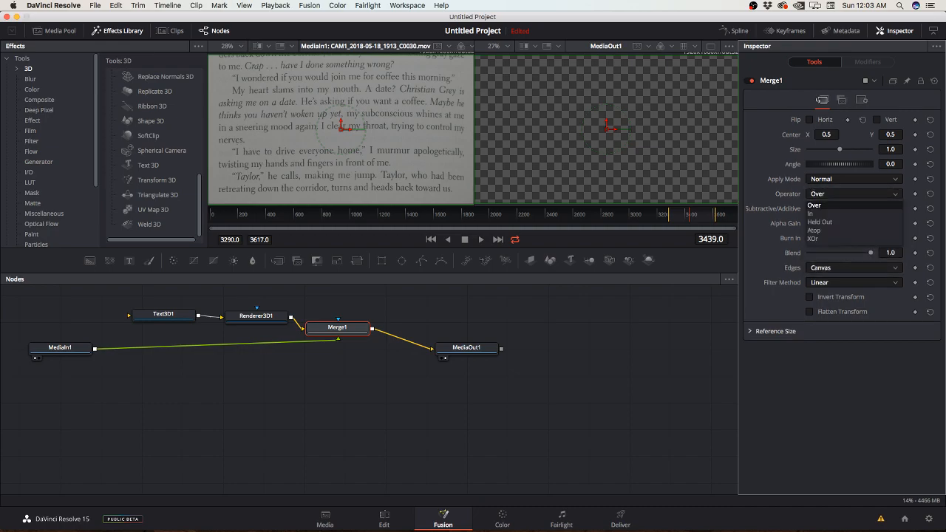
pyautogui.click(816, 205)
pyautogui.click(854, 194)
pyautogui.click(821, 214)
pyautogui.click(854, 193)
pyautogui.click(817, 206)
pyautogui.click(854, 194)
pyautogui.click(821, 222)
pyautogui.click(854, 194)
pyautogui.click(815, 230)
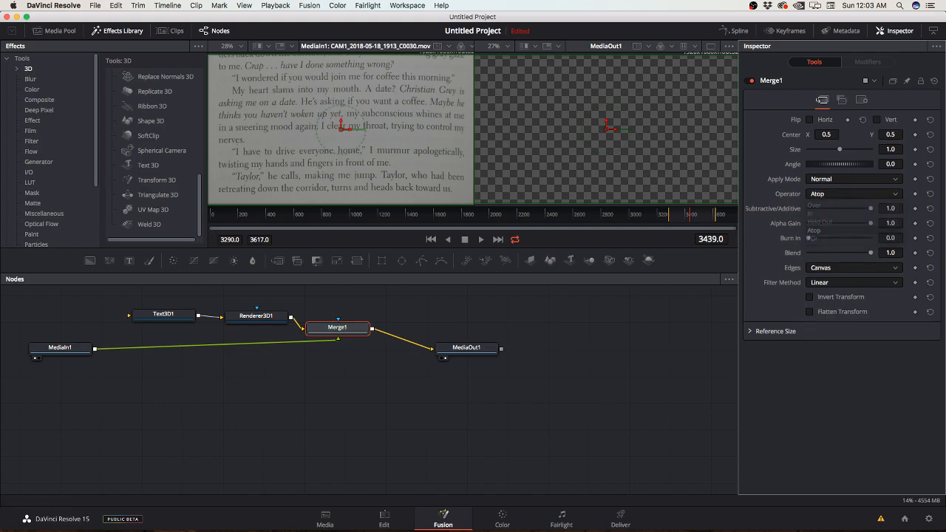
pyautogui.click(854, 194)
pyautogui.click(814, 239)
pyautogui.click(854, 194)
pyautogui.click(815, 205)
pyautogui.click(750, 80)
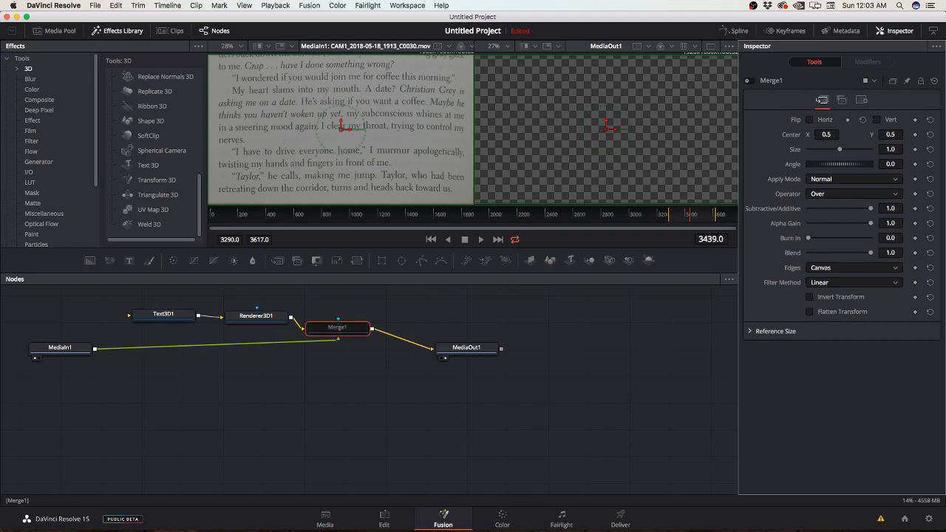
pyautogui.click(750, 80)
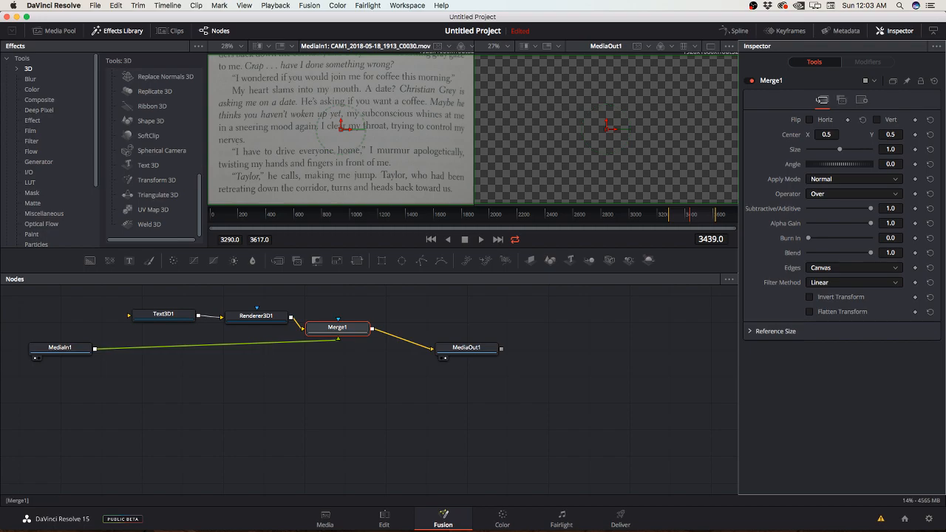
# Step: Set Merge1's Alpha Gain to 0.0 and move the node directly below Renderer3D1, in line with MediaIn1
pyautogui.moveTo(871, 223); pyautogui.dragTo(808, 224)
pyautogui.moveTo(338, 327); pyautogui.dragTo(255, 347)
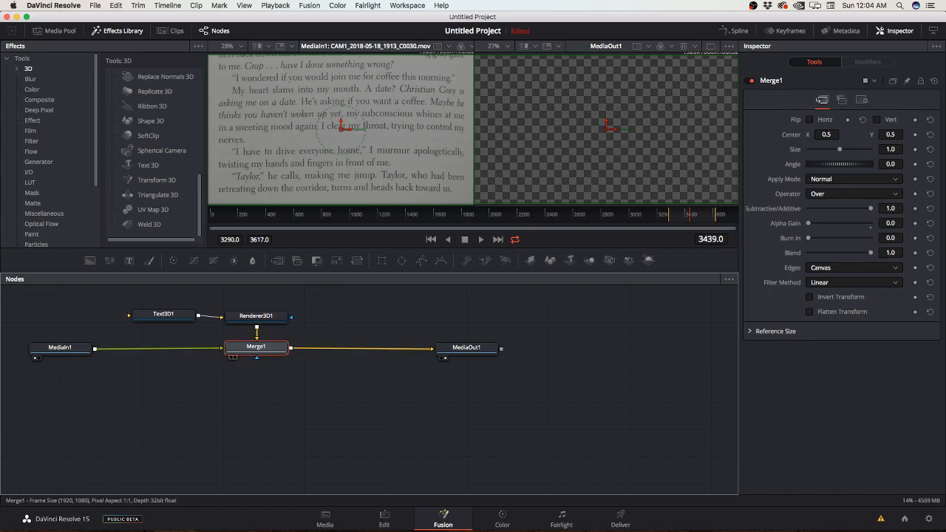
# Step: Enter "Heloo" as the styled text of Text3D1
pyautogui.click(256, 316)
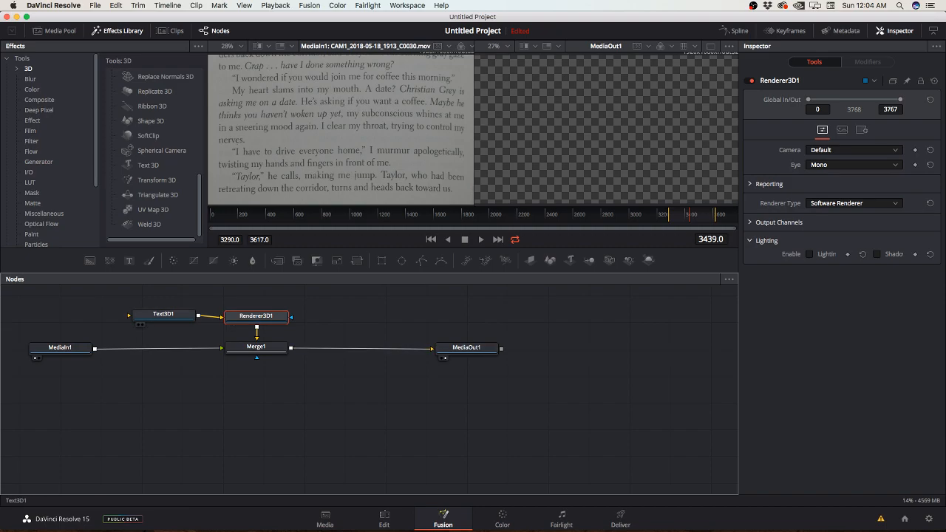
pyautogui.click(142, 318)
pyautogui.click(854, 163)
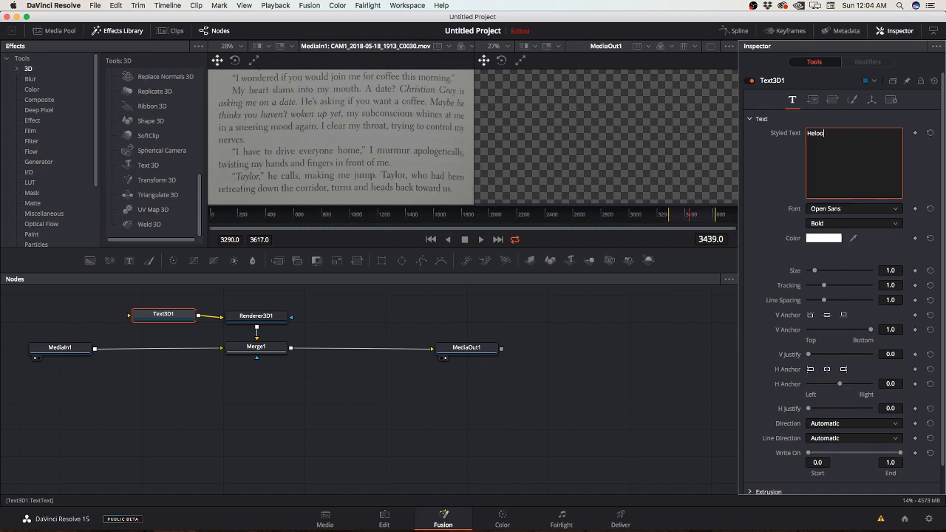
pyautogui.write('Heloo')
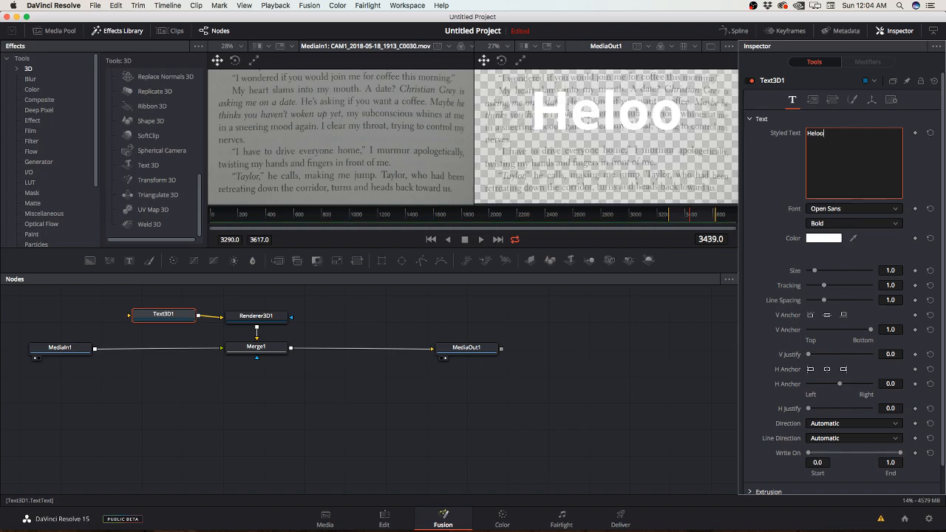
pyautogui.click(164, 315)
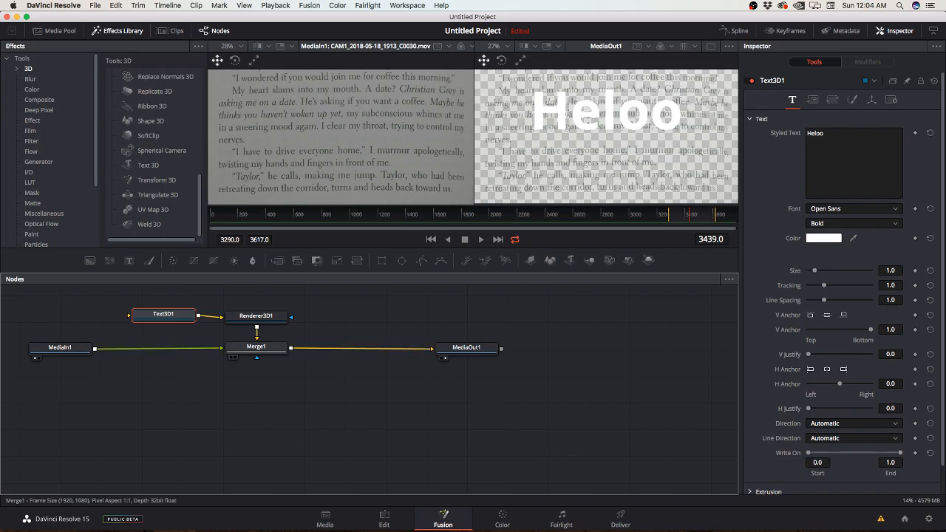
# Step: Try out Merge1's blending sliders, including Alpha Gain at 1.0 and 0.449, and return Alpha Gain to 0.0
pyautogui.click(256, 348)
pyautogui.moveTo(808, 224)
pyautogui.mouseDown()
pyautogui.moveTo(871, 223)
pyautogui.moveTo(808, 223)
pyautogui.mouseUp()
pyautogui.moveTo(871, 209)
pyautogui.mouseDown()
pyautogui.moveTo(808, 209)
pyautogui.moveTo(871, 209)
pyautogui.mouseUp()
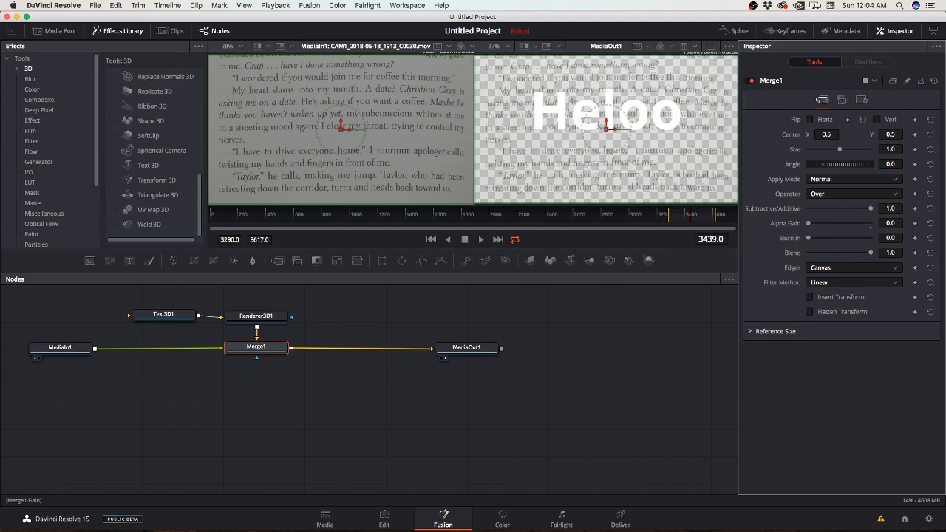
pyautogui.moveTo(808, 238)
pyautogui.mouseDown()
pyautogui.moveTo(871, 238)
pyautogui.moveTo(809, 239)
pyautogui.mouseUp()
pyautogui.moveTo(871, 252)
pyautogui.mouseDown()
pyautogui.moveTo(808, 252)
pyautogui.moveTo(870, 253)
pyautogui.mouseUp()
pyautogui.moveTo(809, 223)
pyautogui.mouseDown()
pyautogui.moveTo(871, 223)
pyautogui.moveTo(809, 223)
pyautogui.mouseUp()
pyautogui.moveTo(808, 238); pyautogui.dragTo(871, 238)
pyautogui.moveTo(871, 239)
pyautogui.mouseDown()
pyautogui.moveTo(808, 238)
pyautogui.moveTo(818, 223)
pyautogui.moveTo(871, 223)
pyautogui.mouseUp()
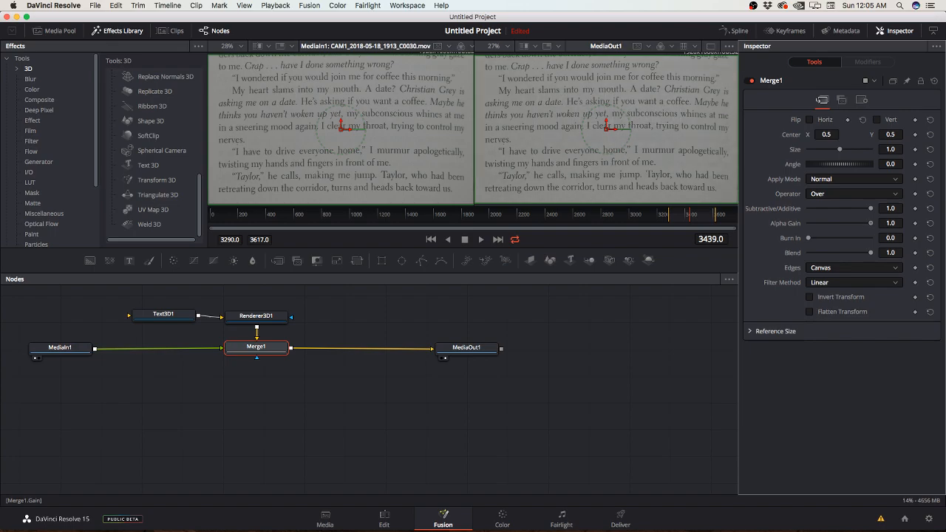
pyautogui.moveTo(871, 224); pyautogui.dragTo(837, 223)
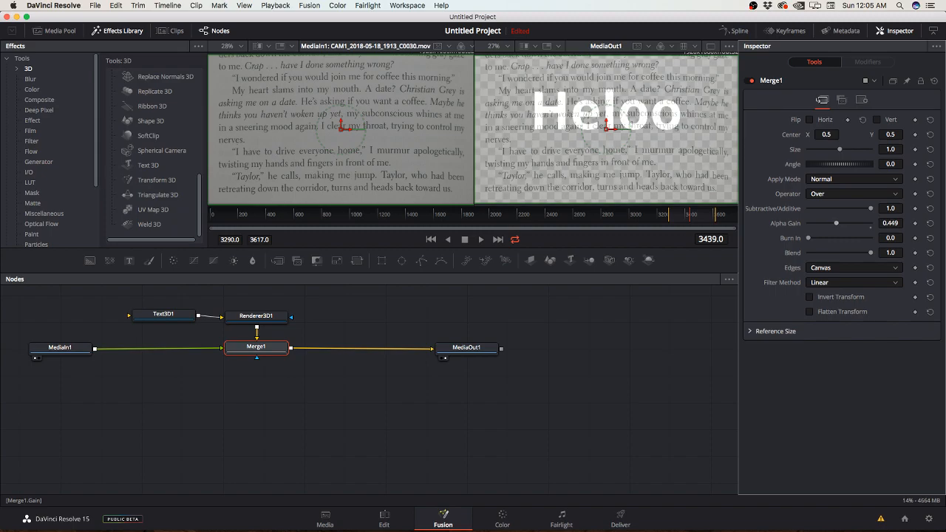
pyautogui.moveTo(836, 223); pyautogui.dragTo(808, 223)
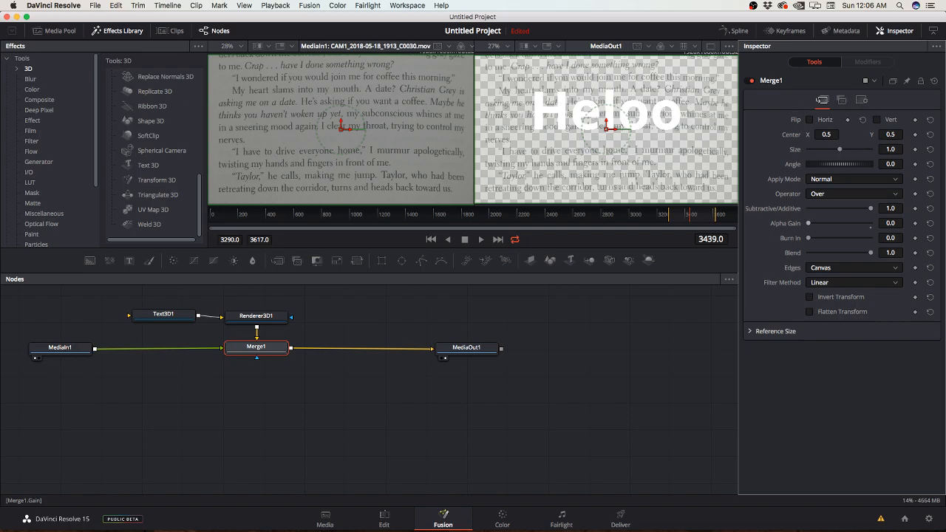
pyautogui.moveTo(809, 223)
pyautogui.mouseDown()
pyautogui.moveTo(847, 223)
pyautogui.moveTo(809, 224)
pyautogui.mouseUp()
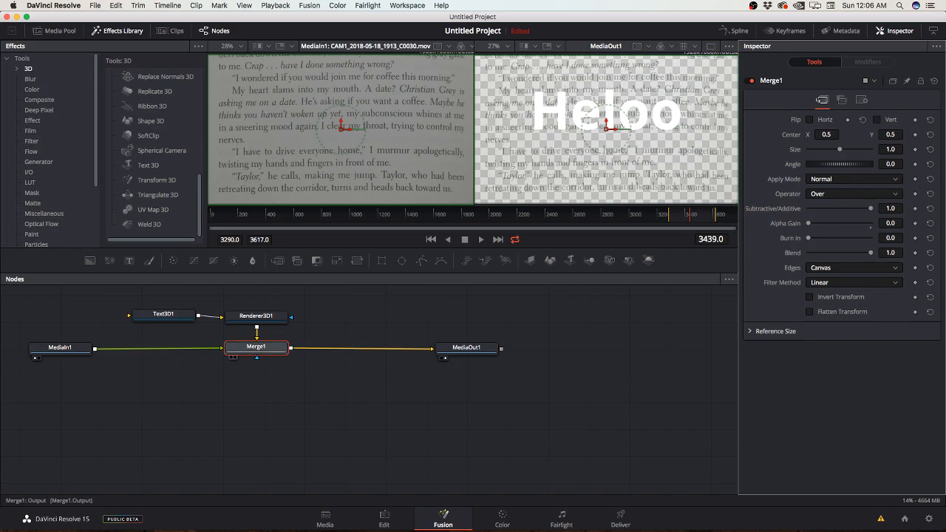
# Step: Examine Renderer3D1's available renderer types and output channels, keeping Software Renderer selected
pyautogui.click(256, 317)
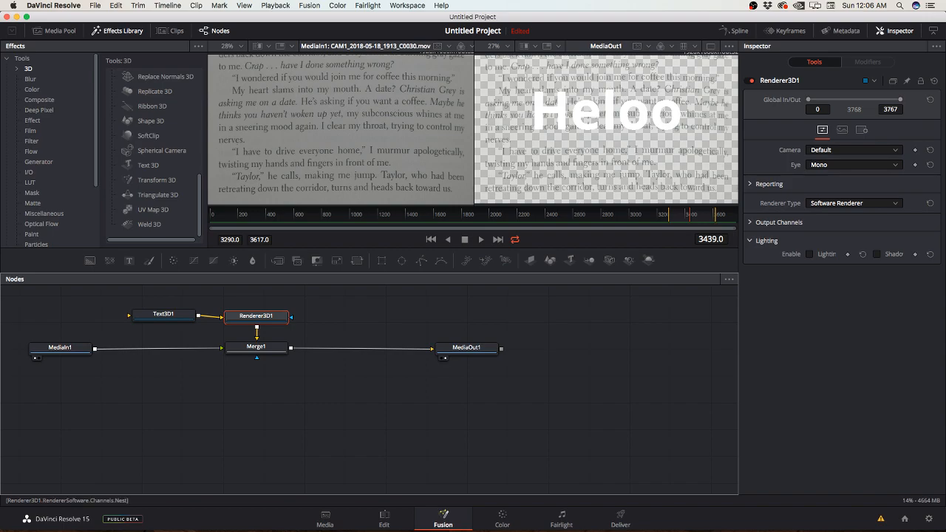
pyautogui.click(854, 202)
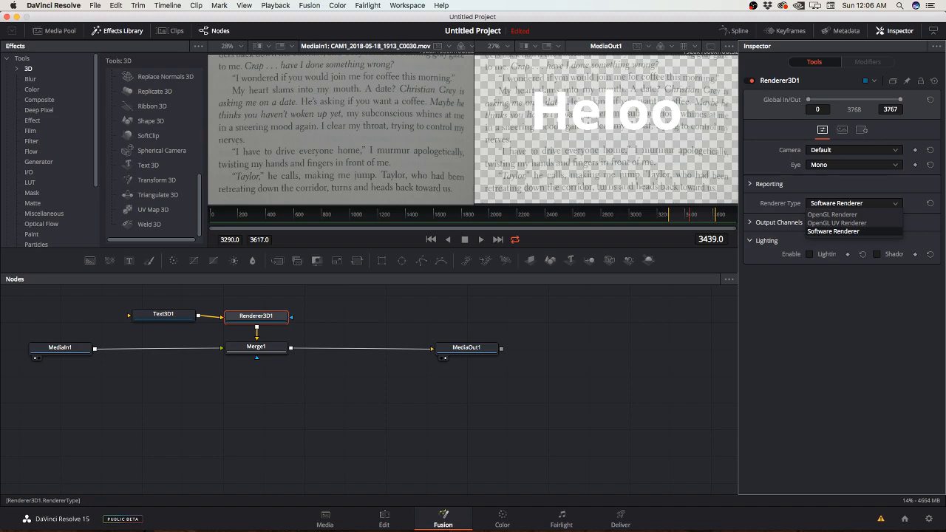
pyautogui.click(834, 232)
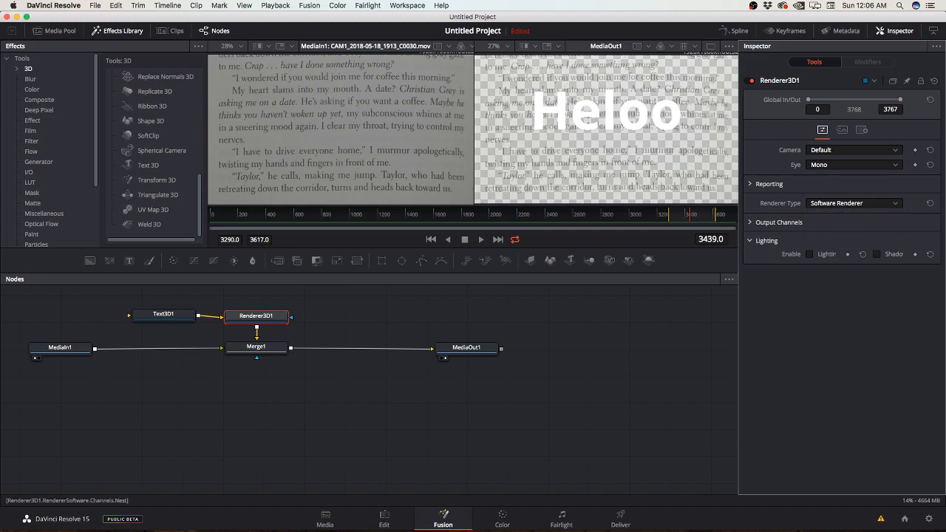
pyautogui.click(776, 222)
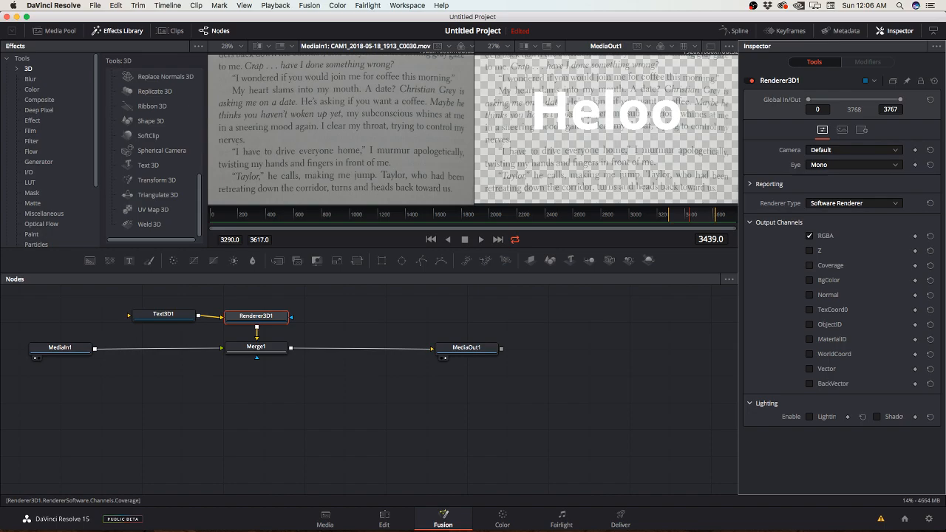
pyautogui.click(776, 222)
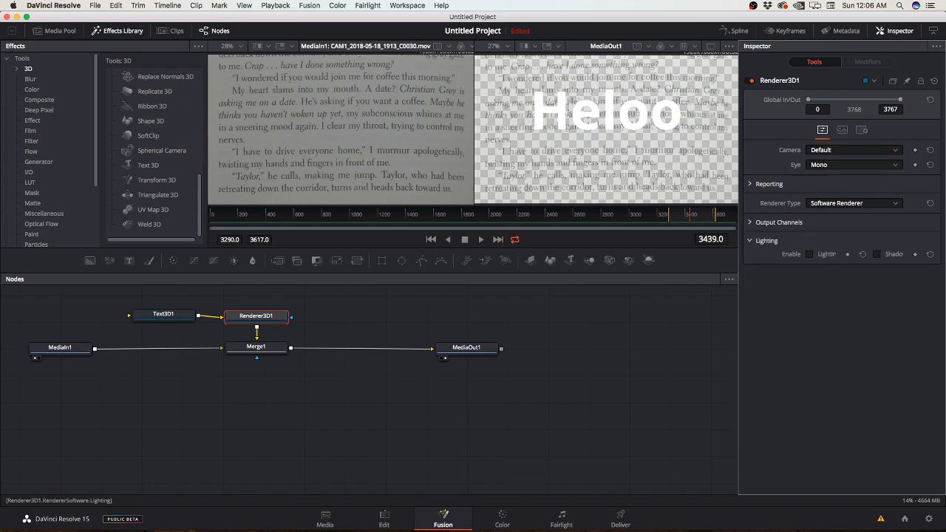
# Step: Switch lighting on and back off for Renderer3D1, and enable its shadows
pyautogui.click(809, 255)
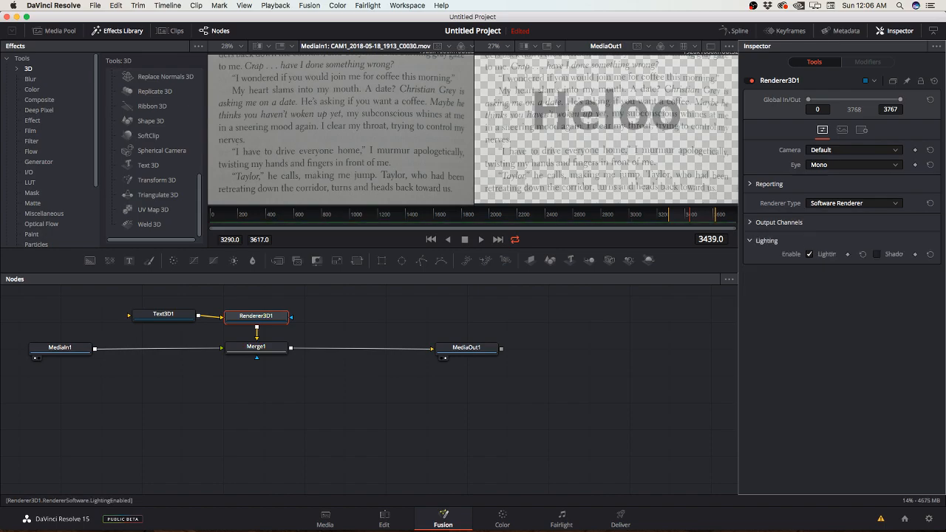
pyautogui.click(810, 254)
pyautogui.click(878, 254)
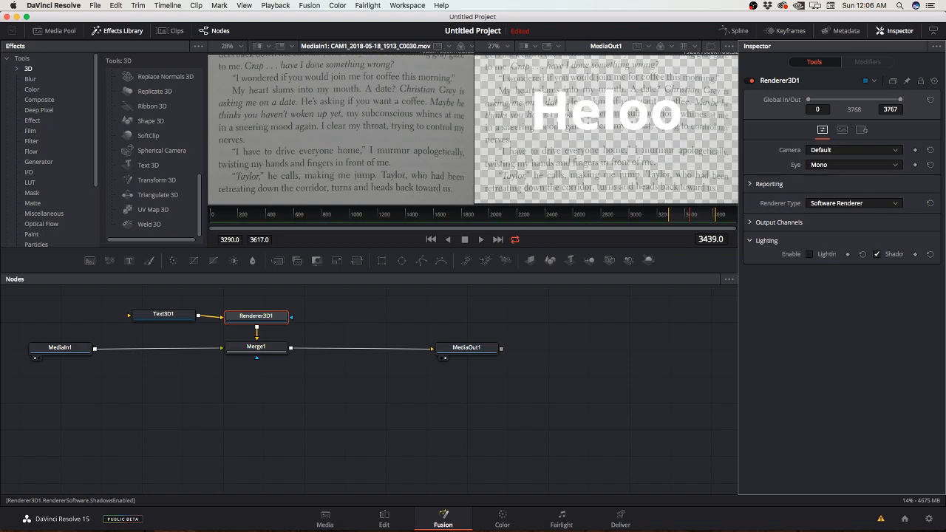
# Step: Toggle Renderer3D1's shadows and look through its image and blend settings
pyautogui.click(878, 255)
pyautogui.click(842, 129)
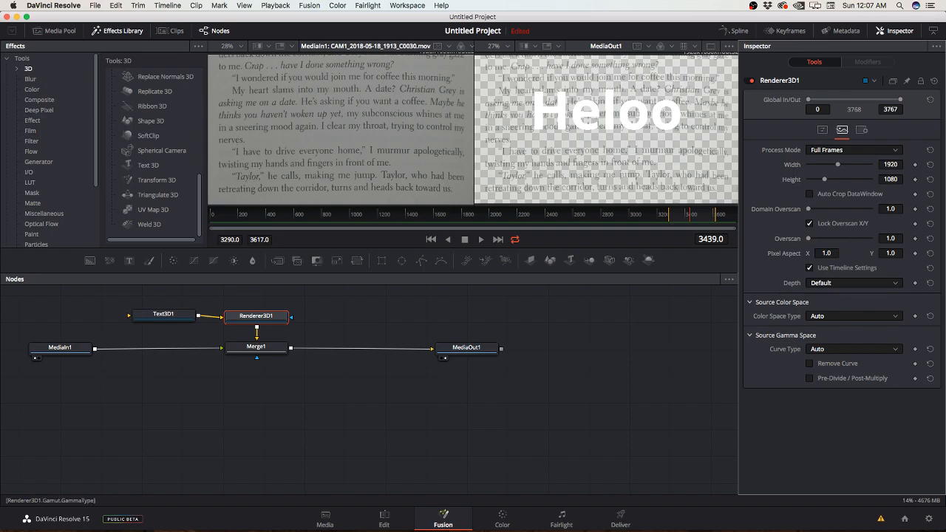
pyautogui.click(863, 129)
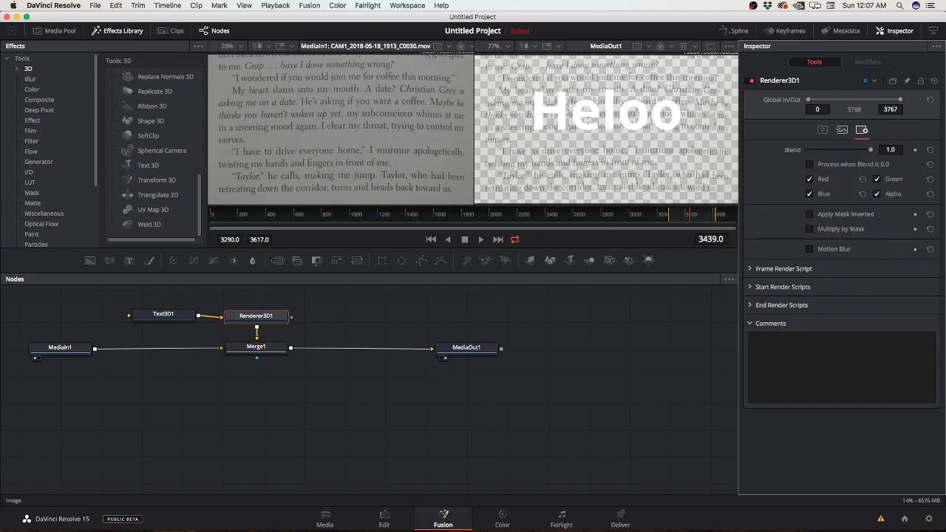
# Step: Try Renderer3D1's Blend at 0.0 and back at 1.0, and toggle Process when Blend is 0.0 and the mask options
pyautogui.moveTo(871, 150); pyautogui.dragTo(808, 150)
pyautogui.click(809, 164)
pyautogui.click(809, 164)
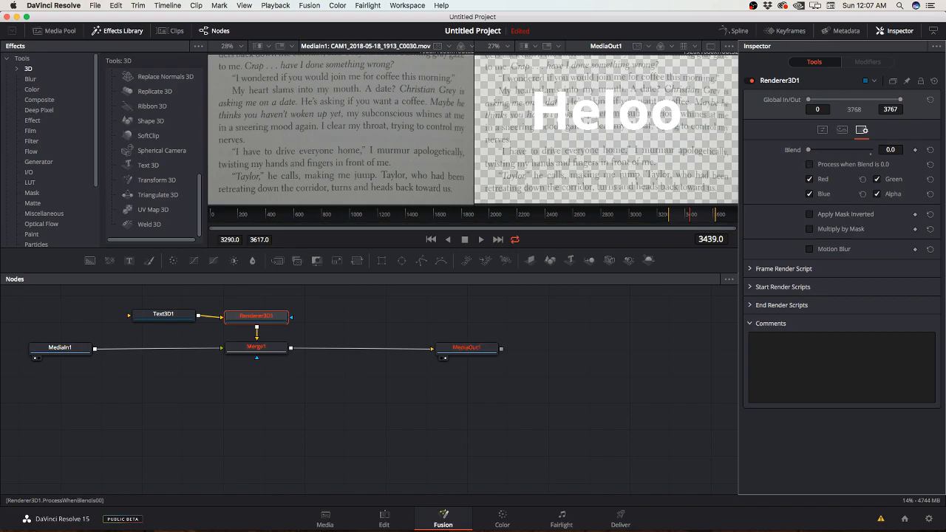
pyautogui.moveTo(808, 150); pyautogui.dragTo(871, 150)
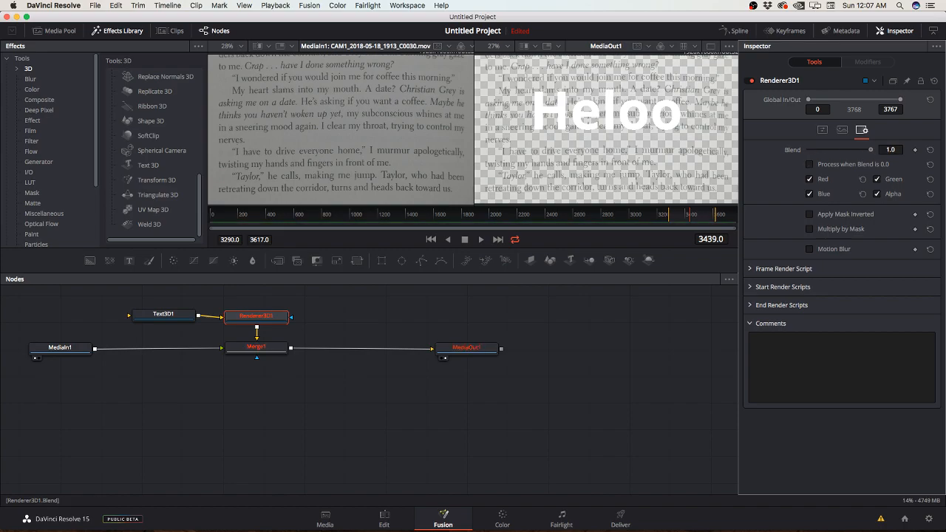
pyautogui.click(810, 214)
pyautogui.click(810, 214)
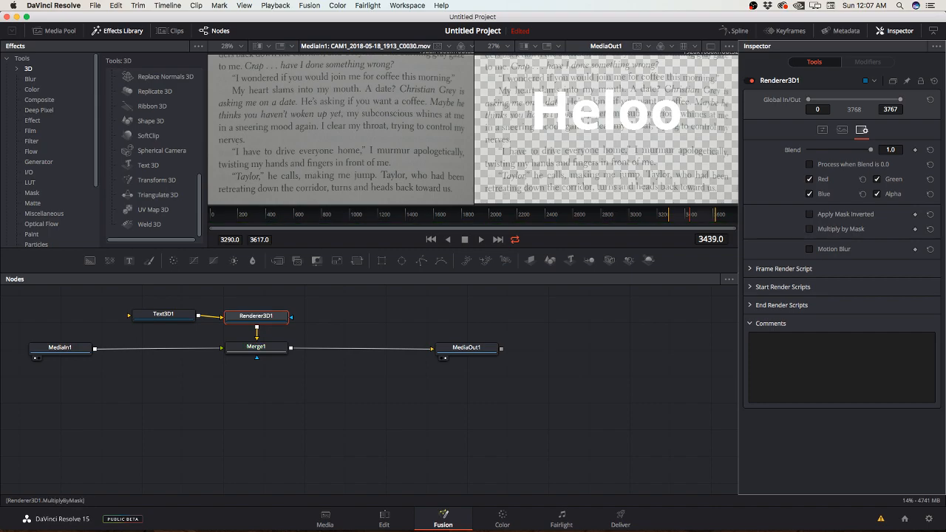
pyautogui.click(809, 228)
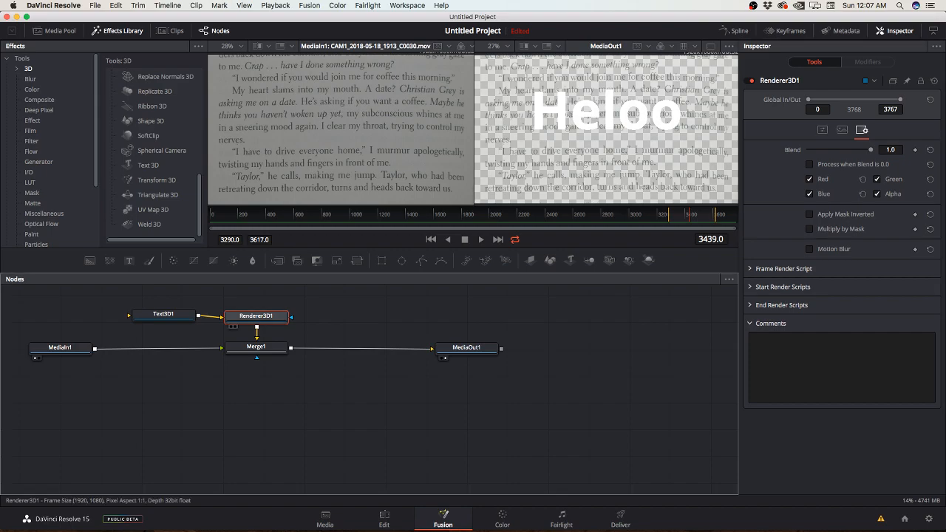
# Step: Show Renderer3D1's output in the first viewer and make the viewer area slightly taller
pyautogui.press('1')
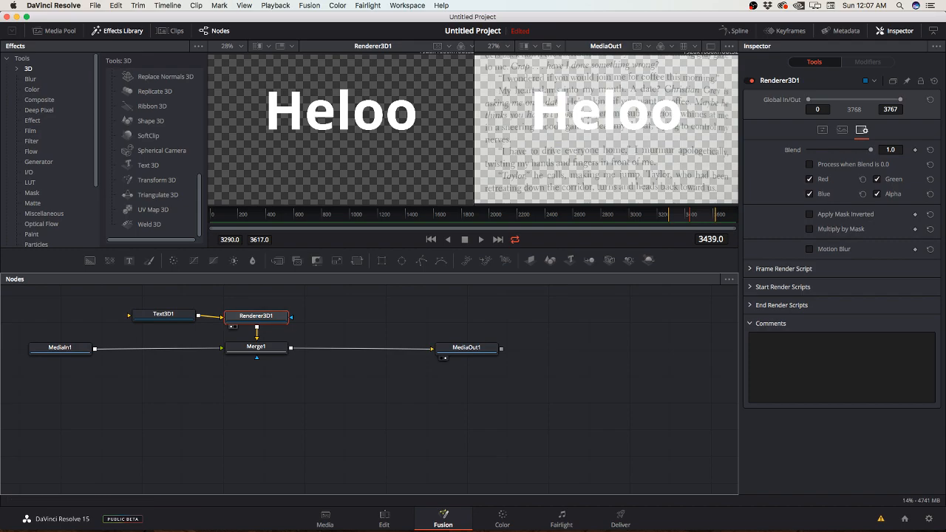
pyautogui.moveTo(473, 274); pyautogui.dragTo(473, 284)
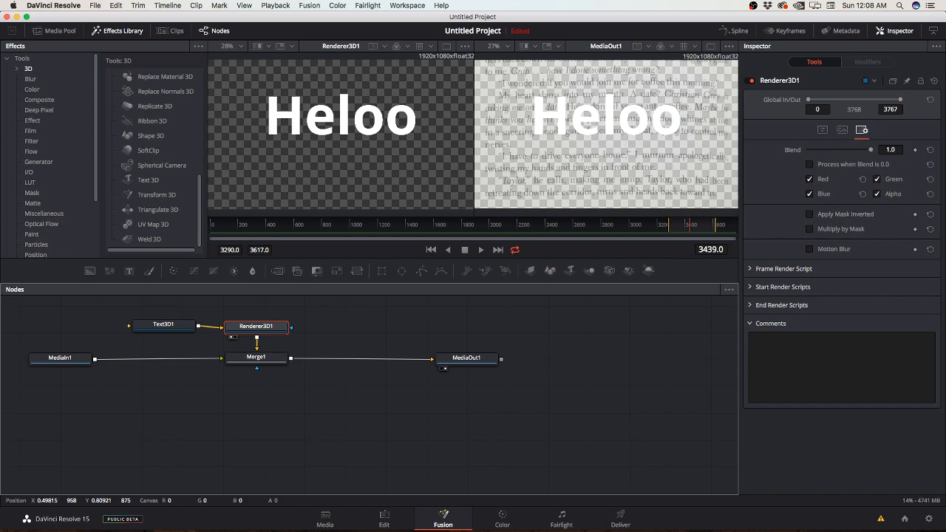
# Step: Try rotating Merge1 by 57.4 degrees, undo it, and test the Invert Transform and Flatten Transform options
pyautogui.click(256, 358)
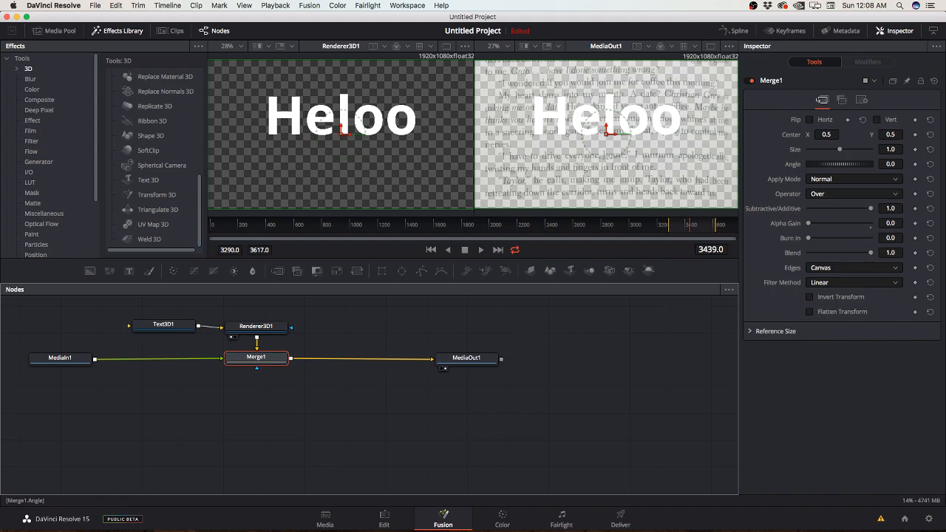
pyautogui.moveTo(839, 164); pyautogui.dragTo(839, 168)
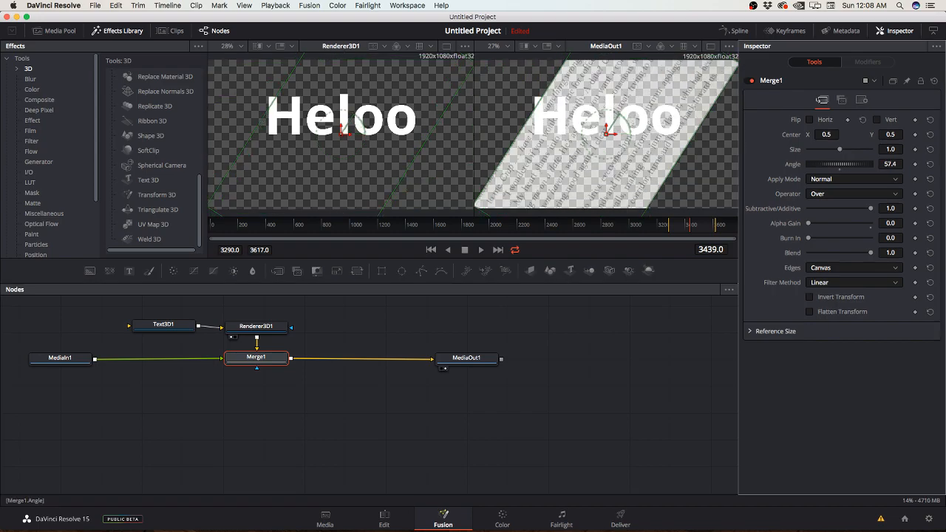
pyautogui.press('super+z')
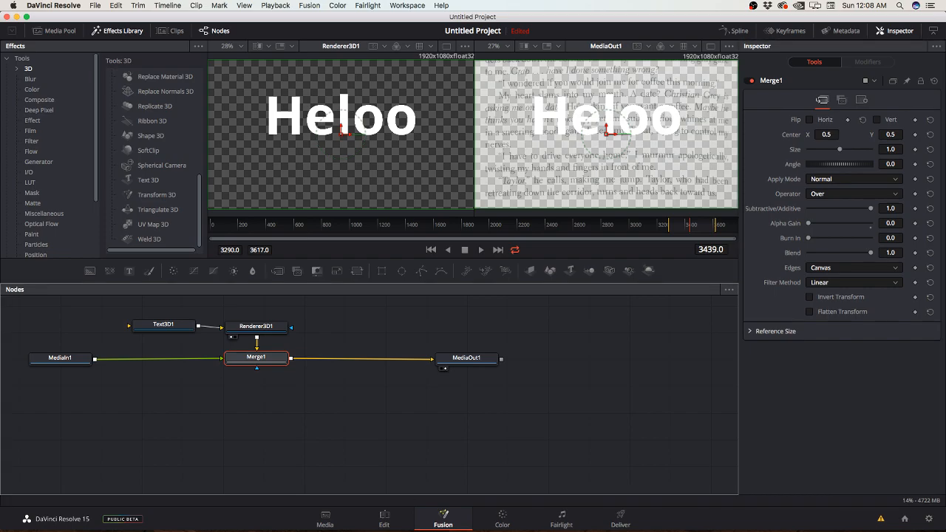
pyautogui.click(810, 297)
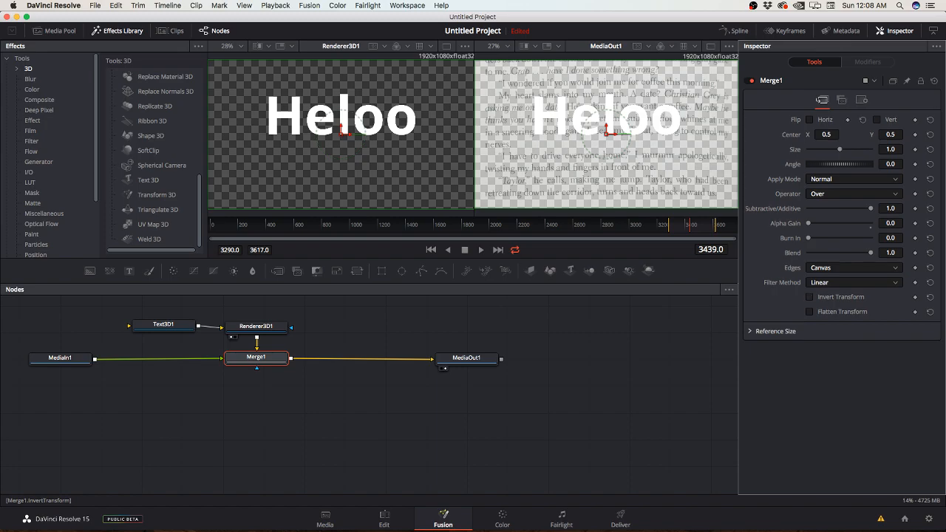
pyautogui.click(810, 311)
# Step: Compare the Held Out and Atop operators on Merge1 and set its operator to XOr
pyautogui.click(854, 194)
pyautogui.click(828, 214)
pyautogui.click(851, 194)
pyautogui.click(819, 221)
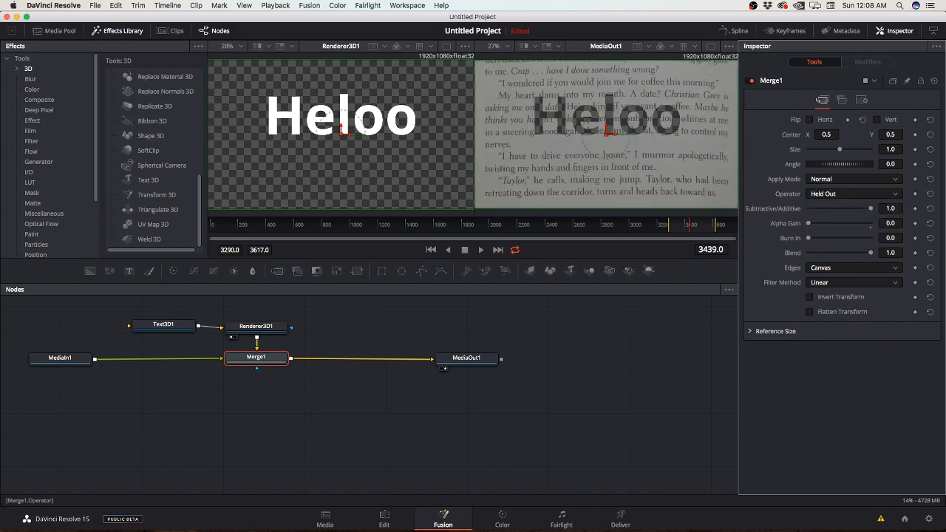
pyautogui.click(814, 230)
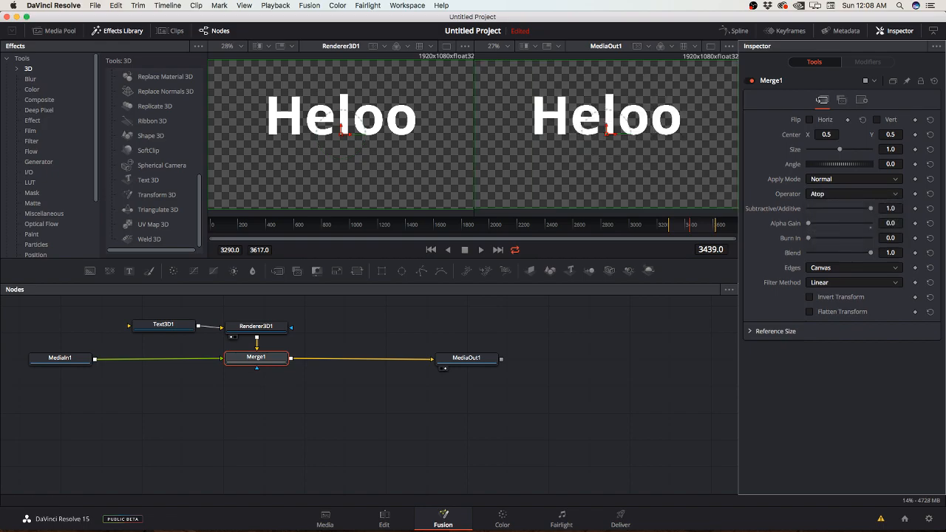
pyautogui.click(854, 194)
pyautogui.click(814, 231)
pyautogui.click(854, 194)
pyautogui.click(814, 239)
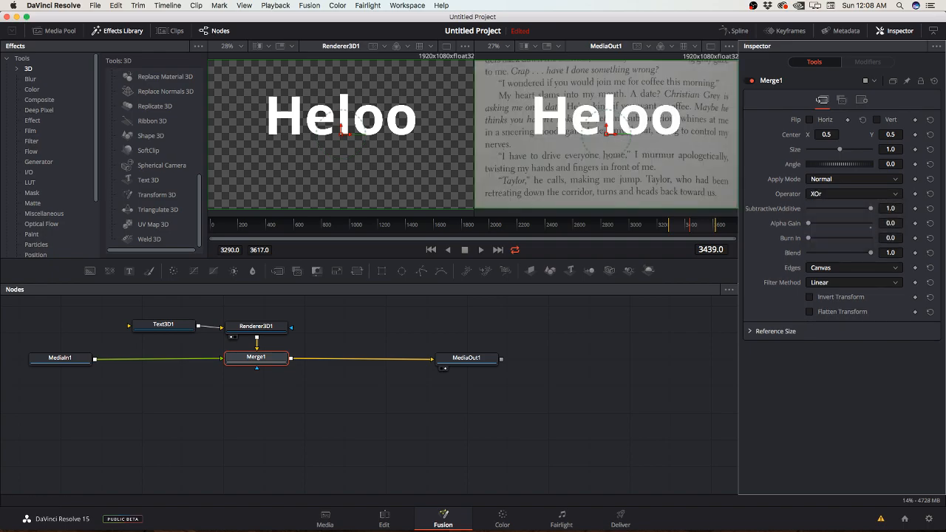
# Step: Try other operators on Merge1 and test the Alpha Gain with them
pyautogui.click(854, 193)
pyautogui.click(820, 231)
pyautogui.moveTo(808, 223); pyautogui.dragTo(808, 223)
pyautogui.click(854, 194)
pyautogui.click(821, 238)
pyautogui.moveTo(809, 223)
pyautogui.mouseDown()
pyautogui.moveTo(871, 224)
pyautogui.moveTo(808, 223)
pyautogui.mouseUp()
# Step: Set the Extrusion Depth of Text3D1 to 0.0236 with the Classic extrusion style
pyautogui.click(148, 327)
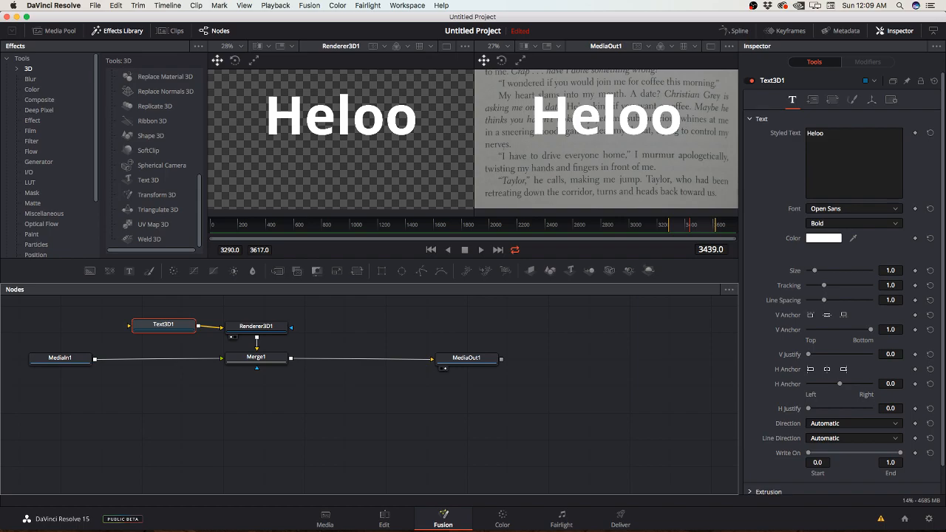
pyautogui.moveTo(815, 271)
pyautogui.mouseDown()
pyautogui.moveTo(824, 271)
pyautogui.moveTo(814, 271)
pyautogui.mouseUp()
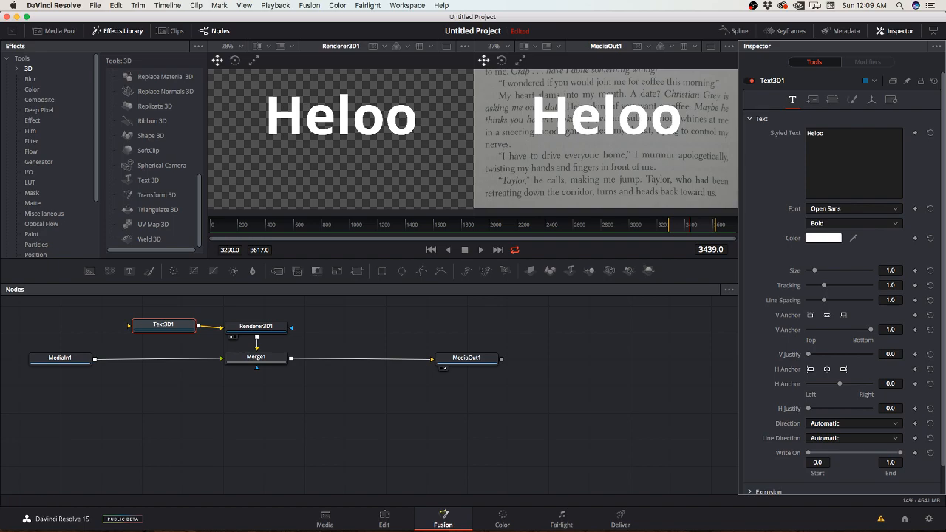
pyautogui.scroll(-2, 843, 296)
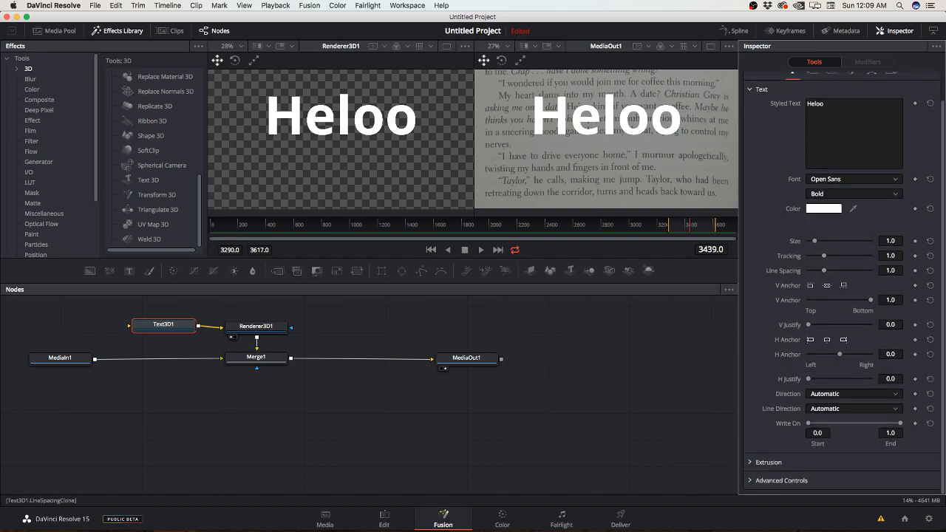
pyautogui.click(769, 462)
pyautogui.scroll(-7, 843, 407)
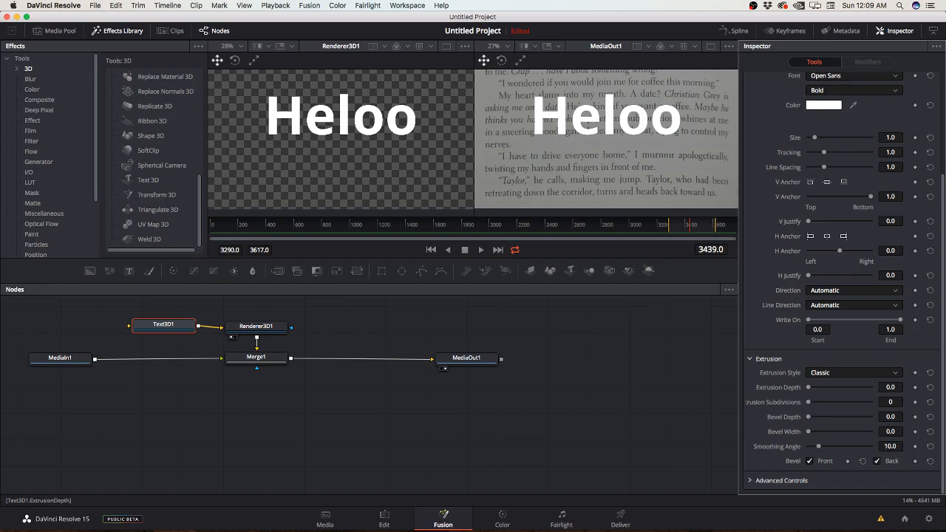
pyautogui.moveTo(809, 387); pyautogui.dragTo(816, 387)
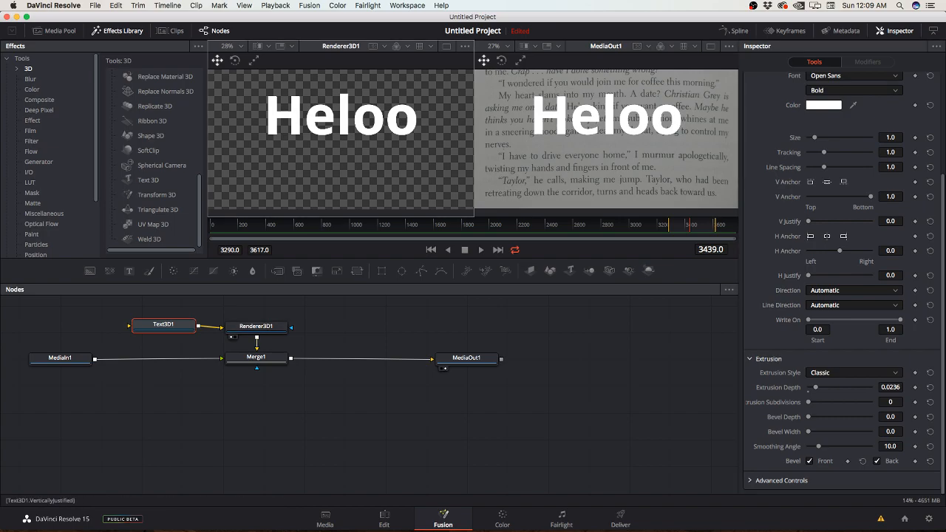
# Step: Try rotating Text3D1's individual characters 120.0 degrees about Z, and undo the rotation
pyautogui.scroll(3, 843, 365)
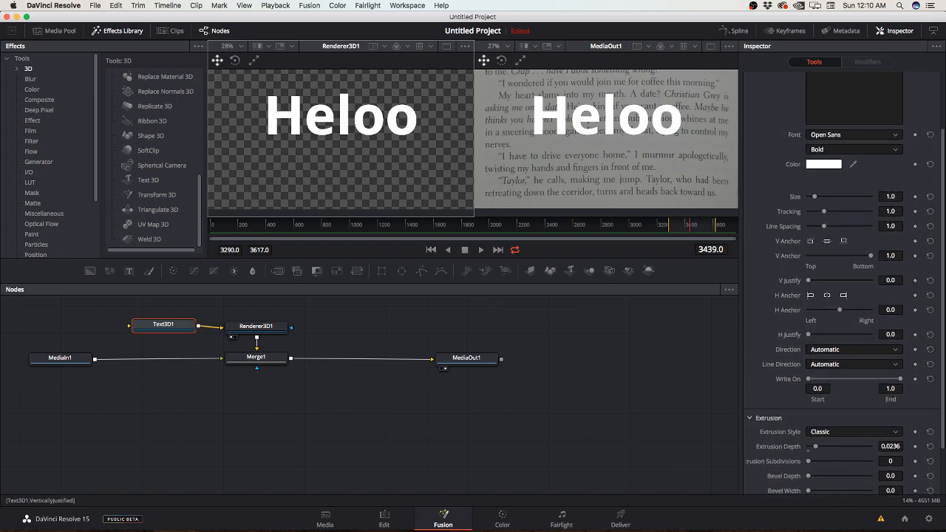
pyautogui.scroll(3, 843, 274)
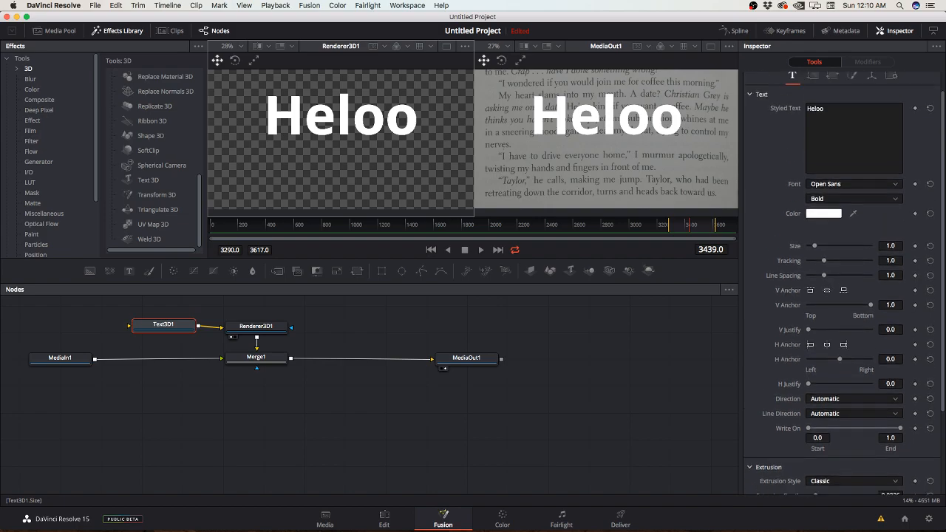
pyautogui.click(833, 99)
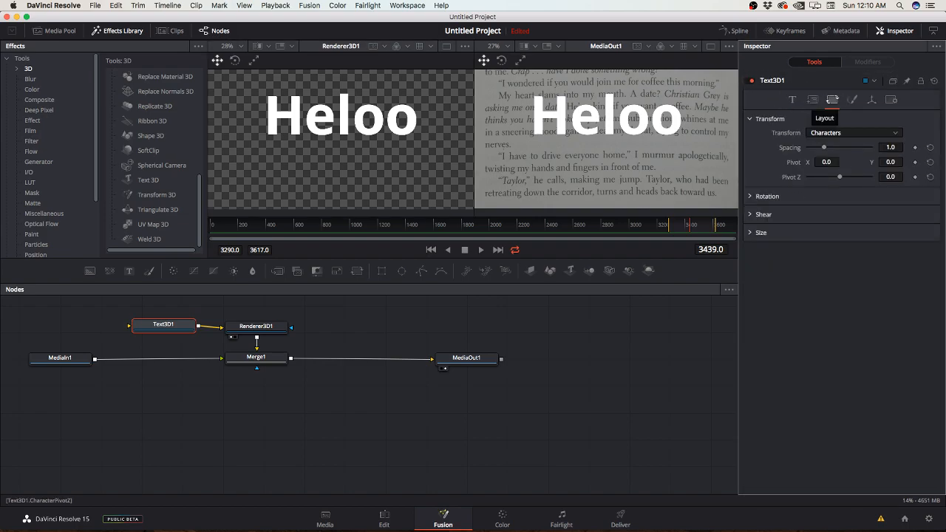
pyautogui.click(767, 197)
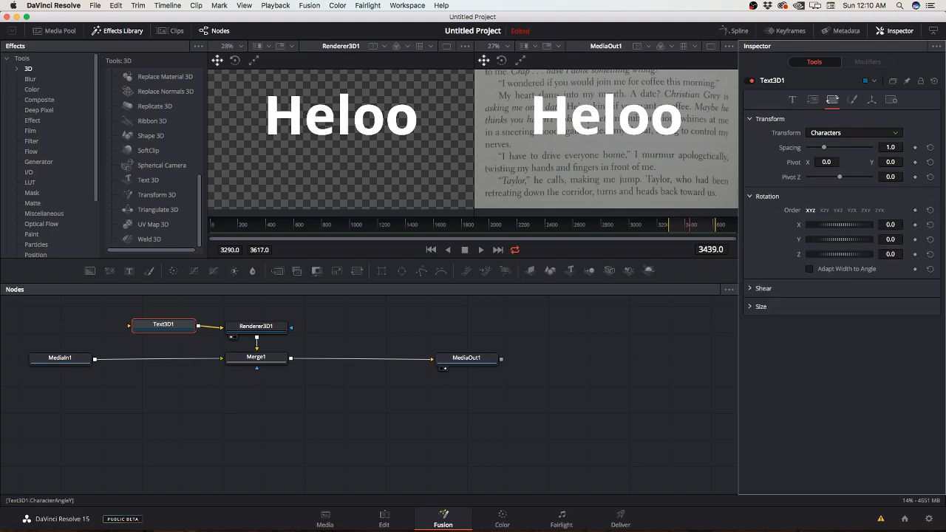
pyautogui.moveTo(840, 254); pyautogui.dragTo(880, 254)
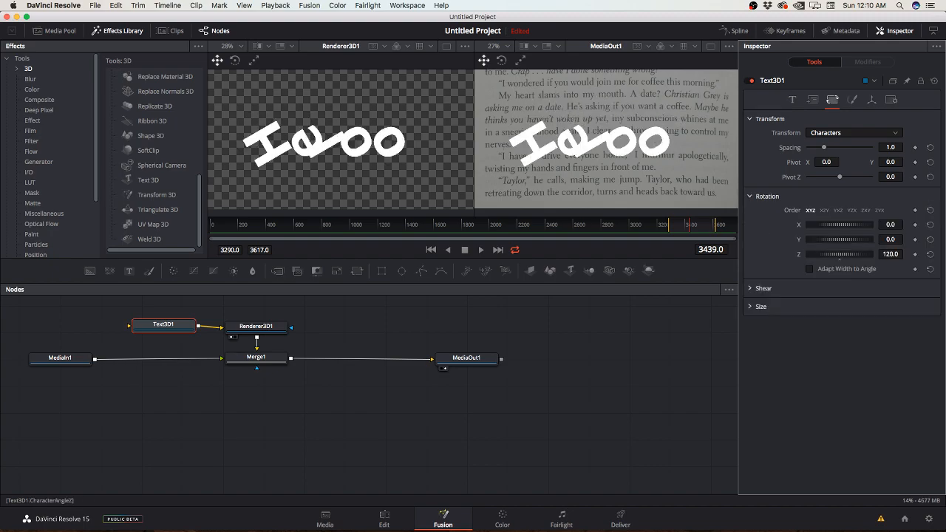
pyautogui.press('super+z')
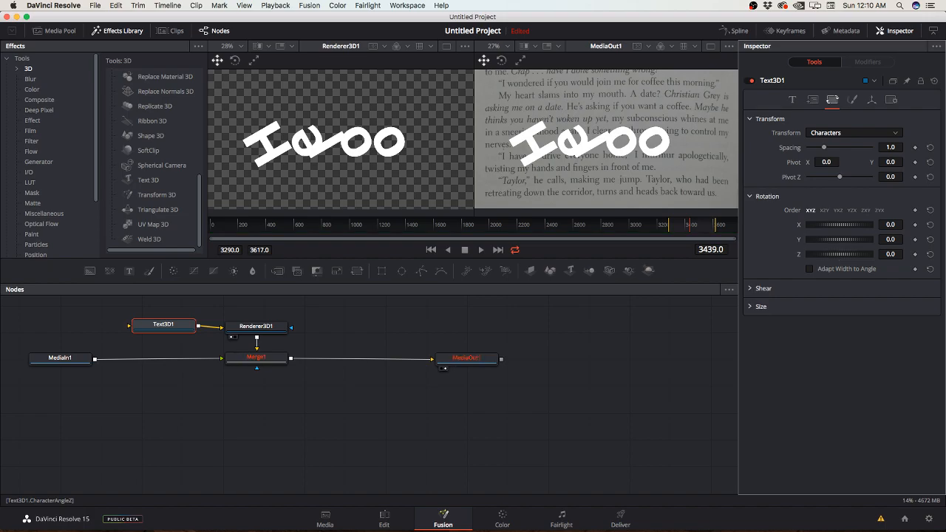
# Step: Test the XZY character rotation order with Z at -75.7, undo the rotation and restore the XYZ order
pyautogui.click(825, 211)
pyautogui.click(811, 210)
pyautogui.click(824, 210)
pyautogui.moveTo(840, 255); pyautogui.dragTo(783, 254)
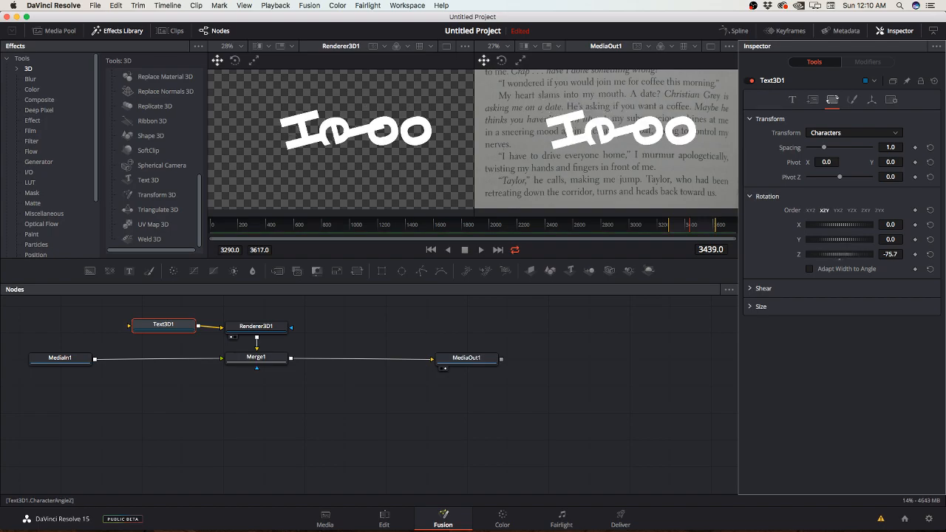
pyautogui.press('super+z')
pyautogui.click(811, 211)
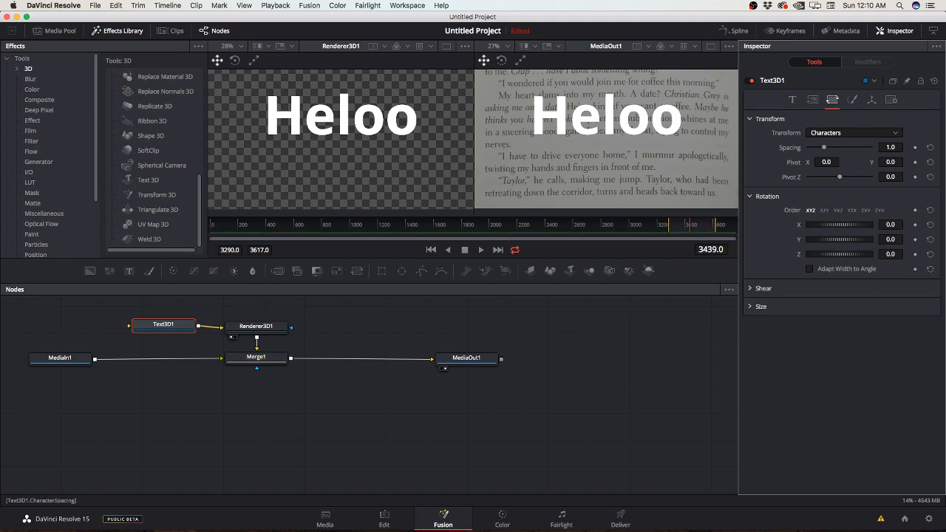
# Step: View Text3D1's shading settings, try a Z Offset of -2.46 on the text, and undo the offset
pyautogui.click(852, 99)
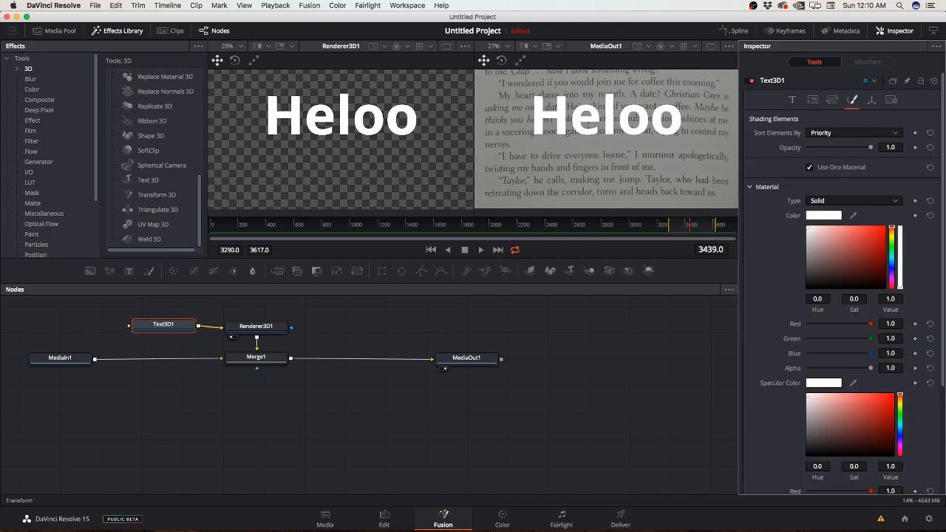
pyautogui.click(872, 100)
pyautogui.moveTo(840, 162); pyautogui.dragTo(812, 162)
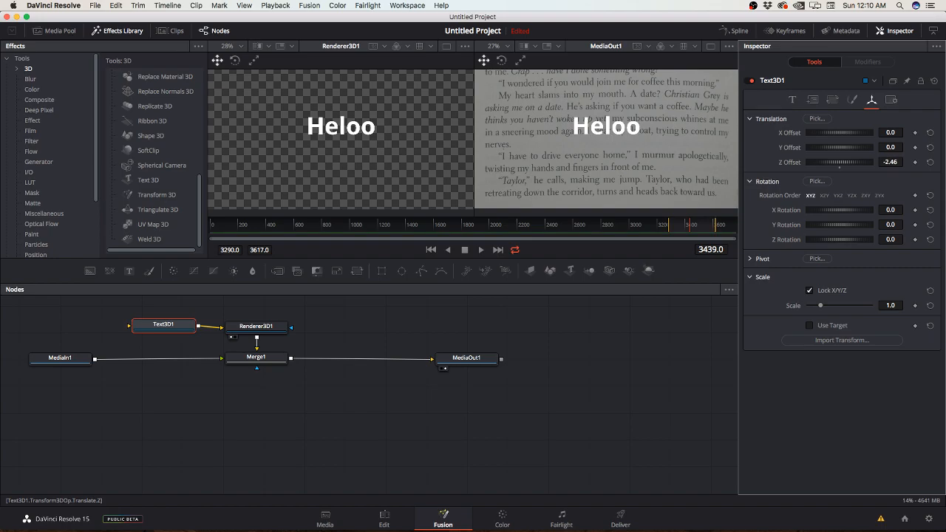
pyautogui.press('super+z')
# Step: Set the Y Rotation of Text3D1 to -88.7 degrees
pyautogui.moveTo(840, 240); pyautogui.dragTo(775, 225)
pyautogui.press('super+z')
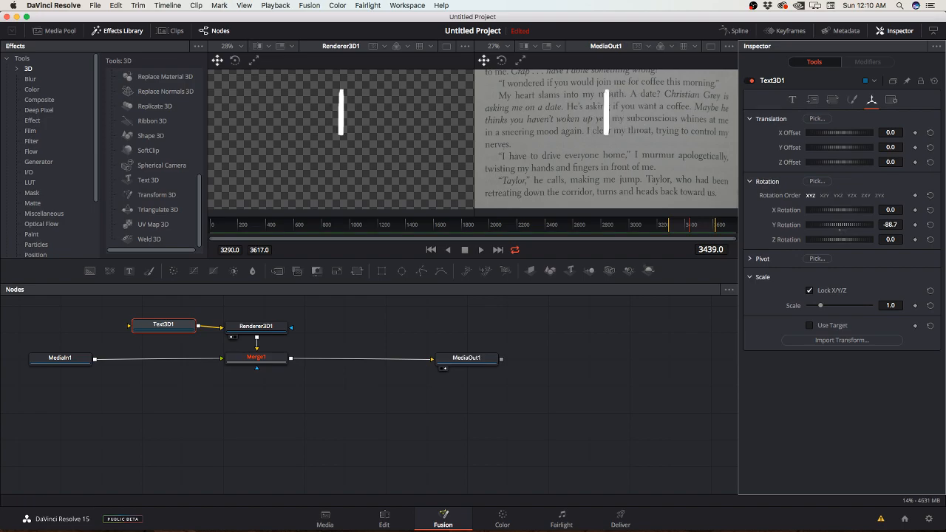
# Step: Set Text3D1's Extrusion Depth to 0.0835 and return to its 3D transform settings
pyautogui.click(793, 99)
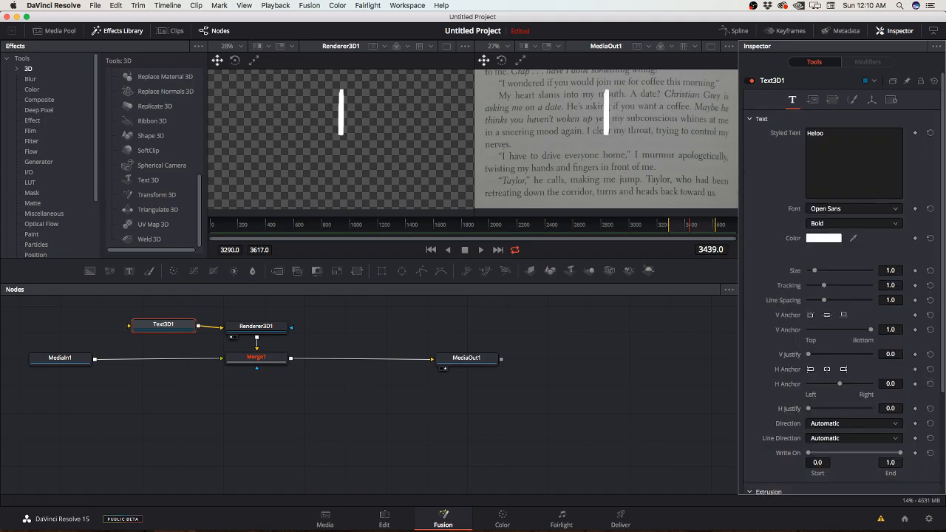
pyautogui.scroll(-10, 843, 295)
pyautogui.moveTo(815, 387); pyautogui.dragTo(834, 388)
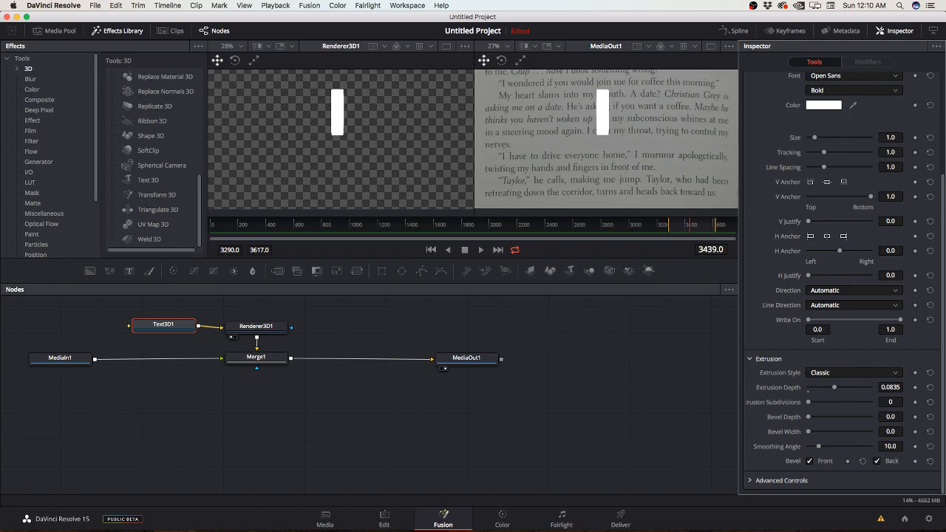
pyautogui.scroll(5, 843, 281)
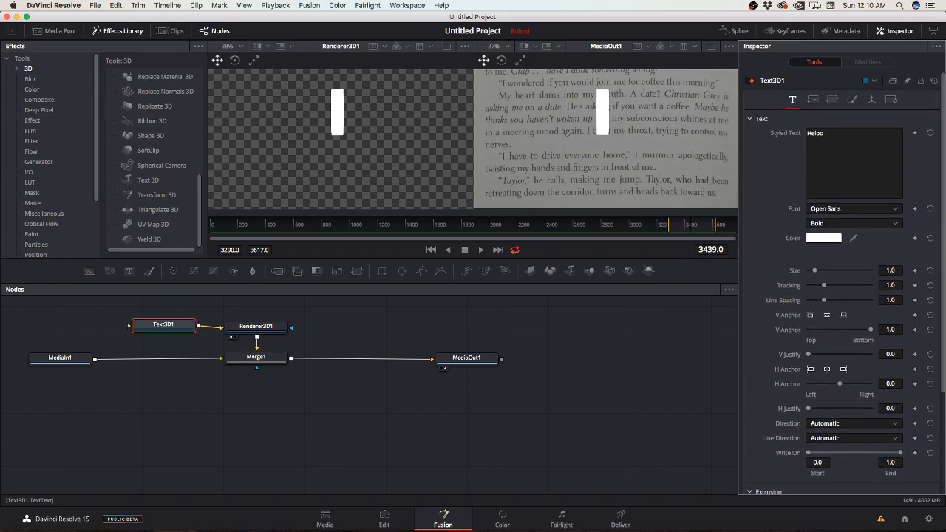
pyautogui.click(872, 99)
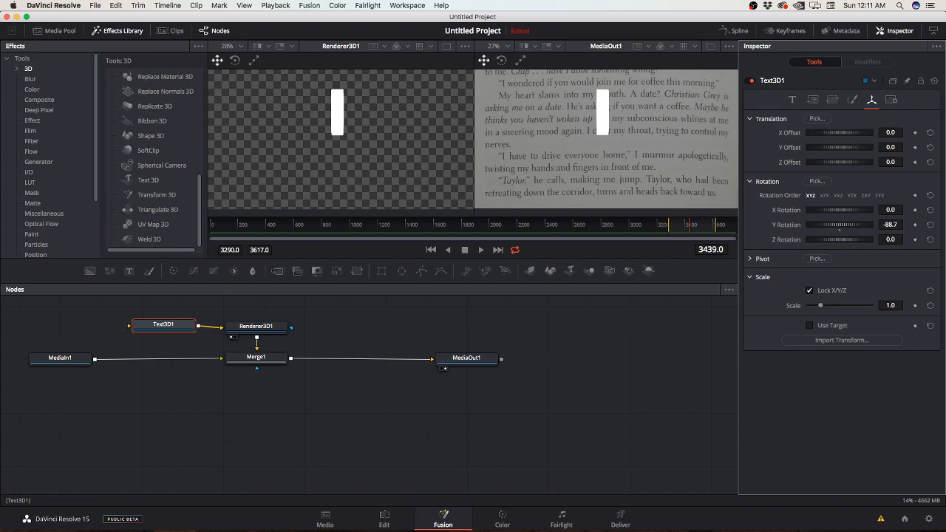
# Step: Keyframe Text3D1's Y Rotation from 0.0 degrees at frame 3305 to 360.0 degrees at frame 3605
pyautogui.moveTo(821, 225); pyautogui.dragTo(867, 225)
pyautogui.click(887, 225)
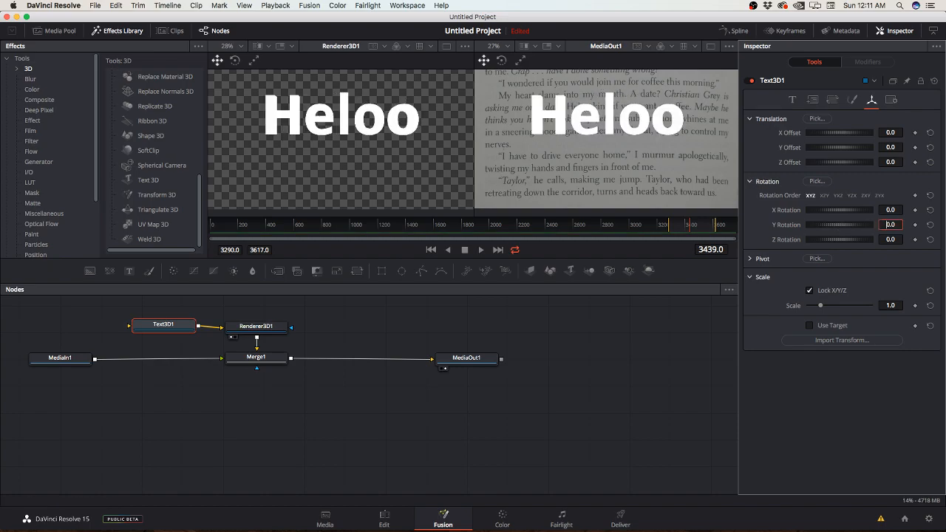
pyautogui.moveTo(689, 224); pyautogui.dragTo(671, 224)
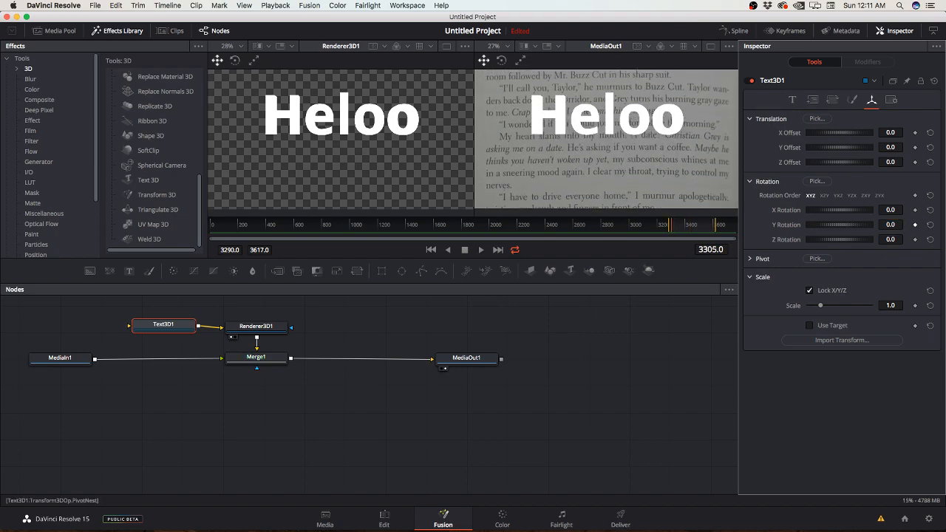
pyautogui.press('space')
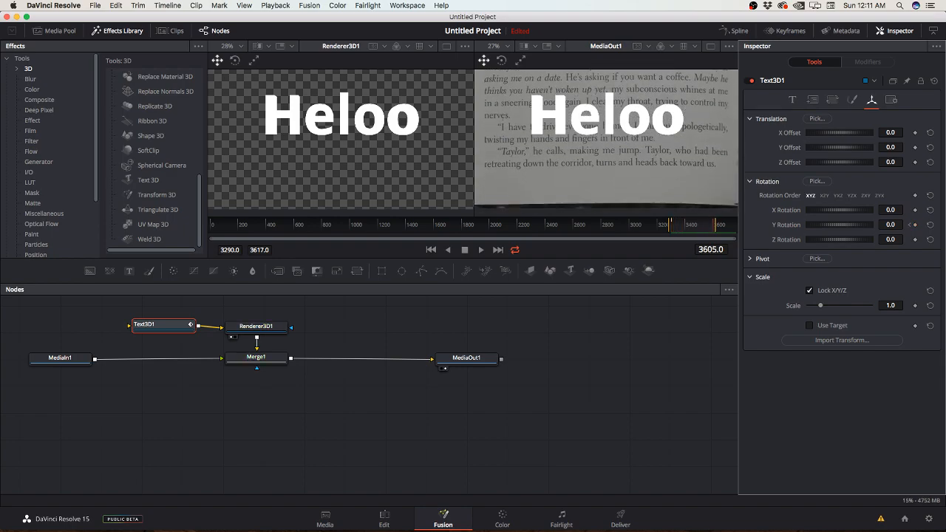
pyautogui.moveTo(839, 225); pyautogui.dragTo(934, 225)
# Step: Change Text3D1's font to Arial Black
pyautogui.click(792, 99)
pyautogui.click(854, 209)
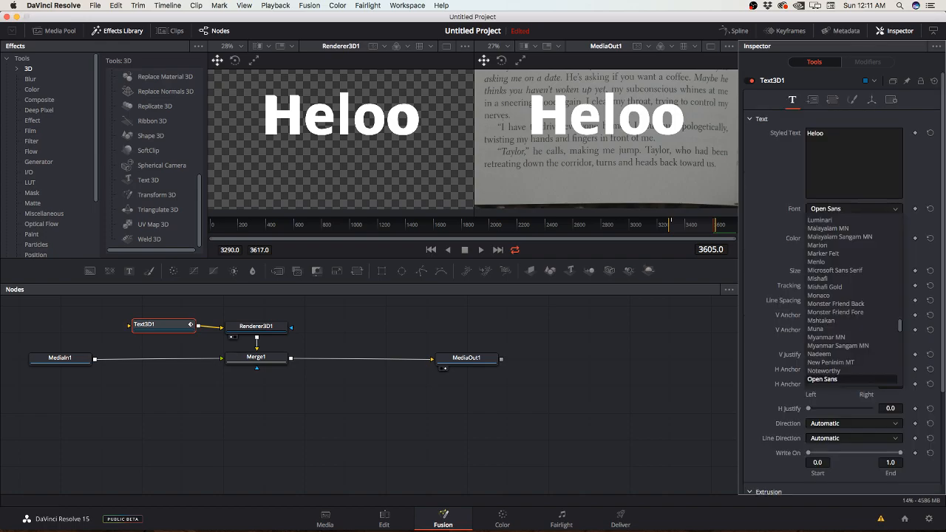
pyautogui.scroll(15, 854, 299)
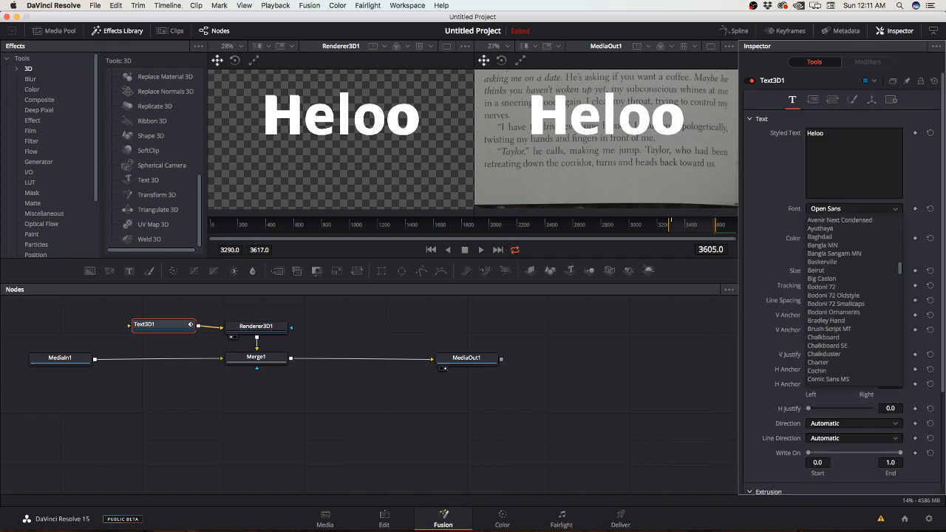
pyautogui.scroll(5, 854, 299)
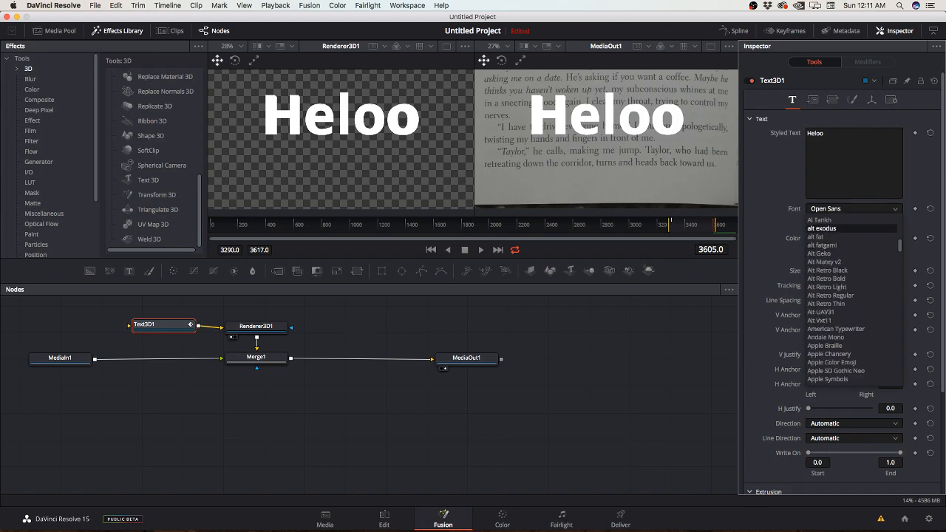
pyautogui.scroll(-3, 832, 287)
pyautogui.scroll(-6, 832, 281)
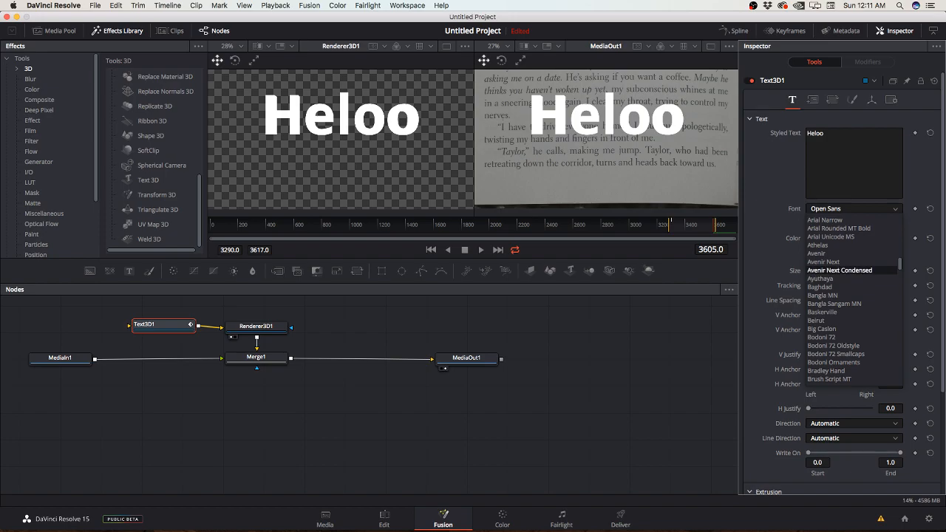
pyautogui.scroll(2, 832, 270)
pyautogui.click(830, 246)
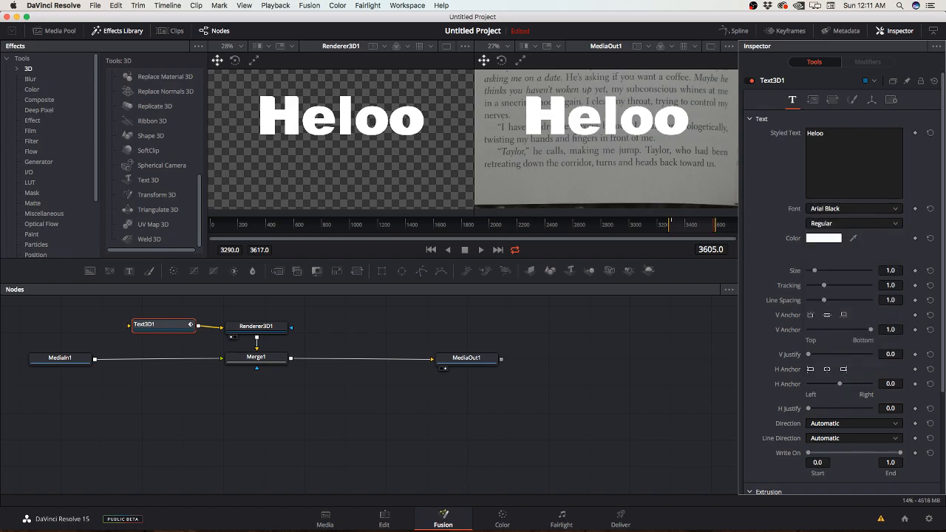
# Step: Replace Text3D1's styled text with HELOO in capitals and return to its 3D transform settings
pyautogui.doubleClick(816, 134)
pyautogui.write('HELOO')
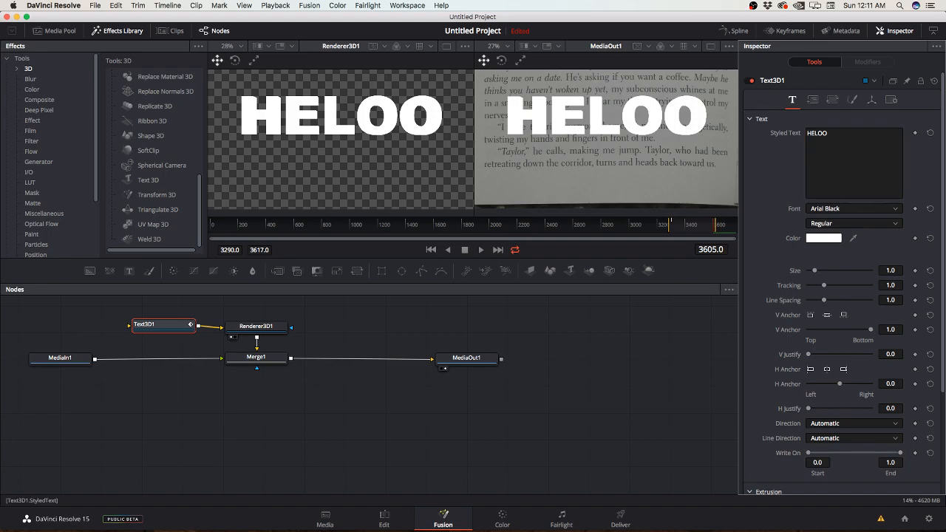
pyautogui.click(872, 99)
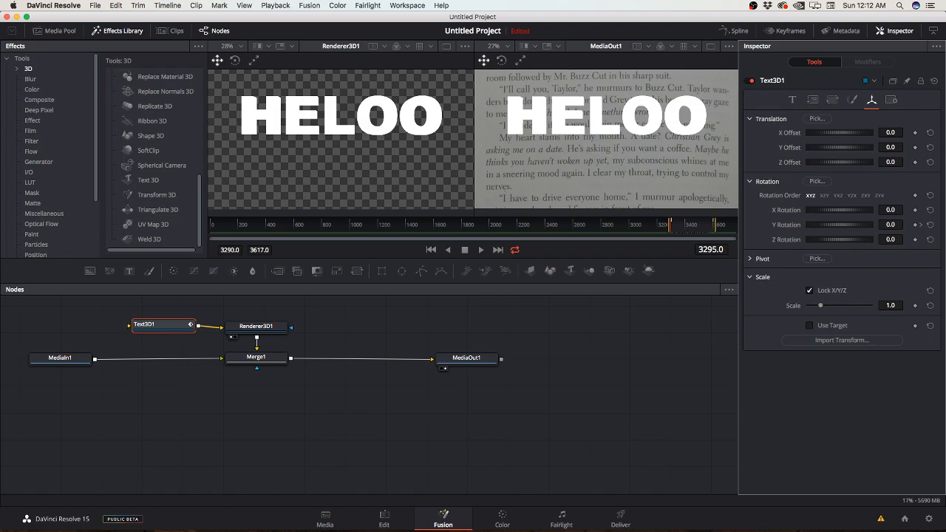
# Step: Play back the rotating text animation in Fusion, removing Renderer3D1 from its viewer so only MediaOut1 is displayed
pyautogui.press('space')
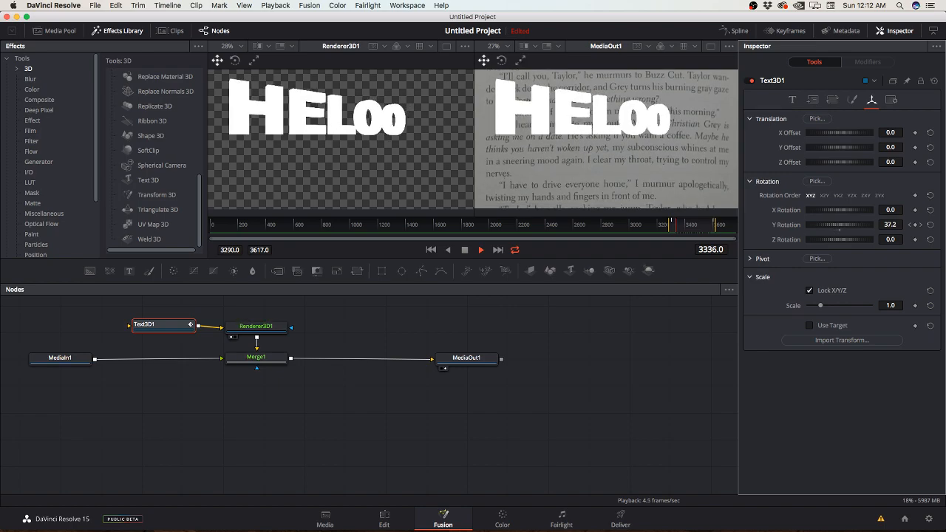
pyautogui.press('space')
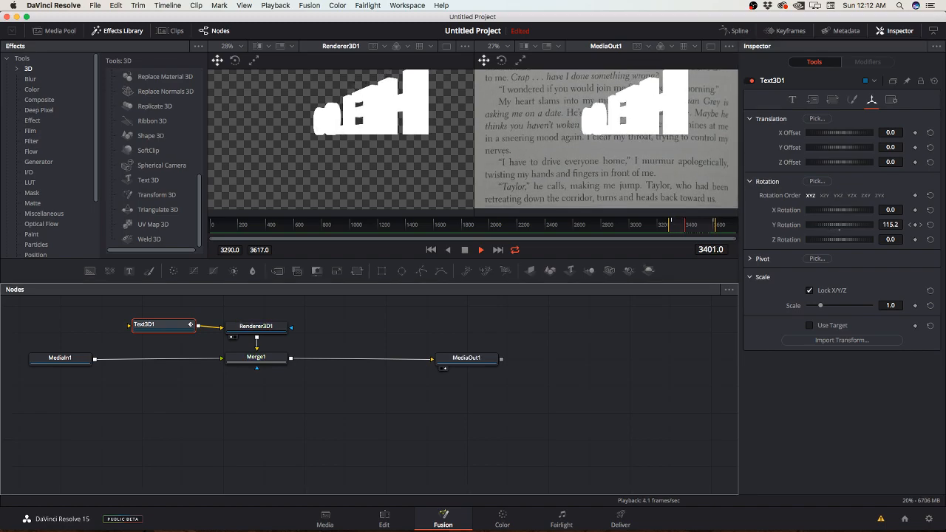
pyautogui.click(231, 337)
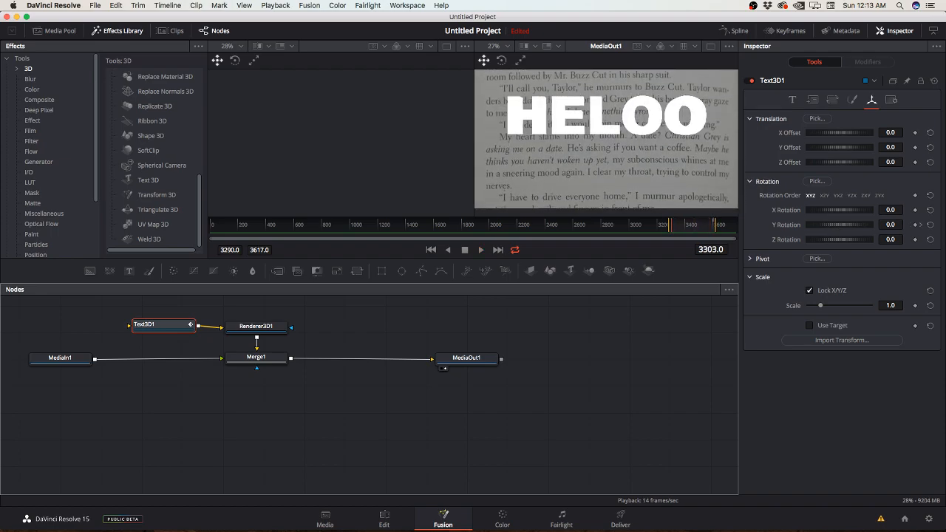
pyautogui.press('space')
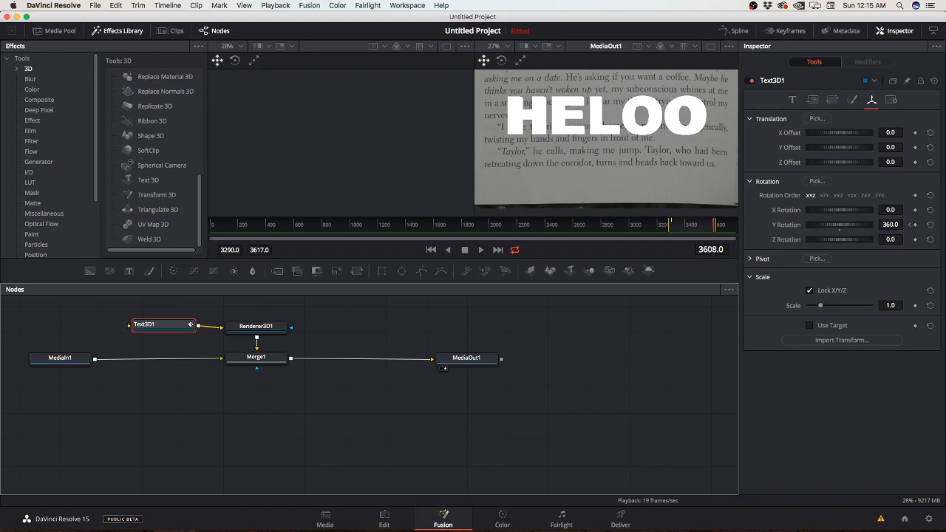
# Step: Review the spinning HELOO text in the Coffee Scene timeline on the Edit page, playing it and jumping between the clips' edit points
pyautogui.click(384, 519)
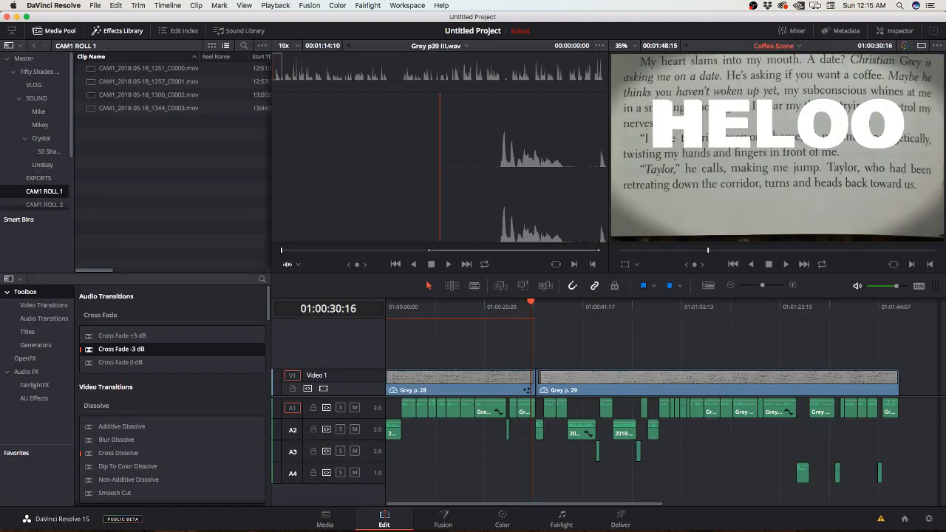
pyautogui.press('space')
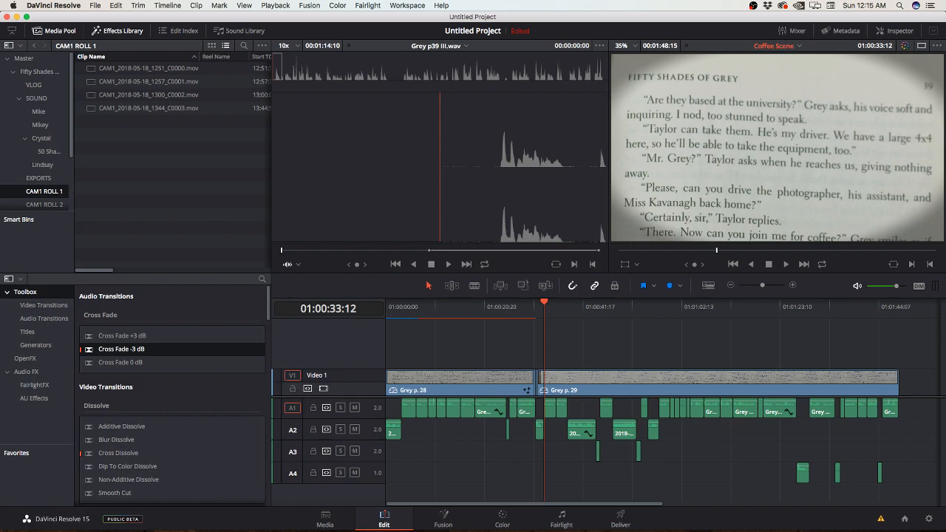
pyautogui.press('Up')
pyautogui.press('Up')
pyautogui.press('Down')
pyautogui.press('Up')
pyautogui.press('Up')
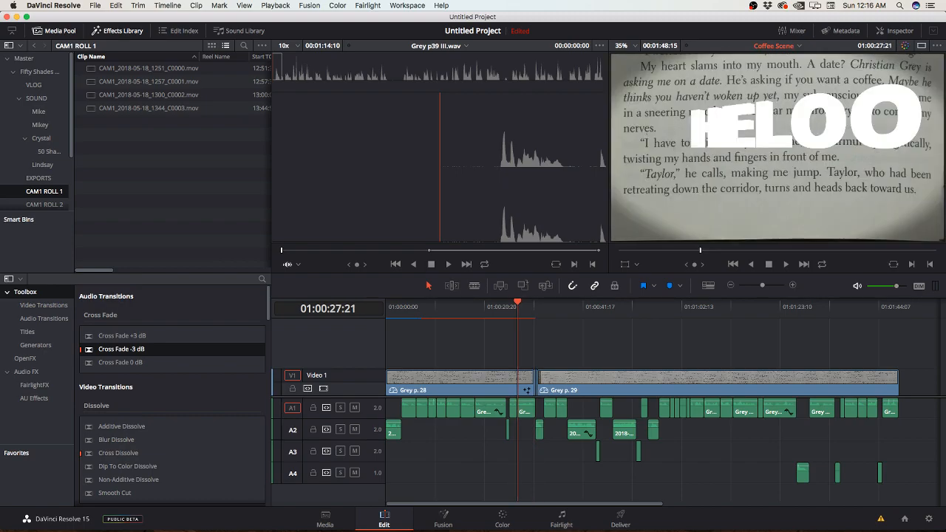
pyautogui.press('Up')
pyautogui.press('Up')
pyautogui.press('Up')
pyautogui.press('Up')
pyautogui.press('Up')
pyautogui.press('Up')
pyautogui.press('Down')
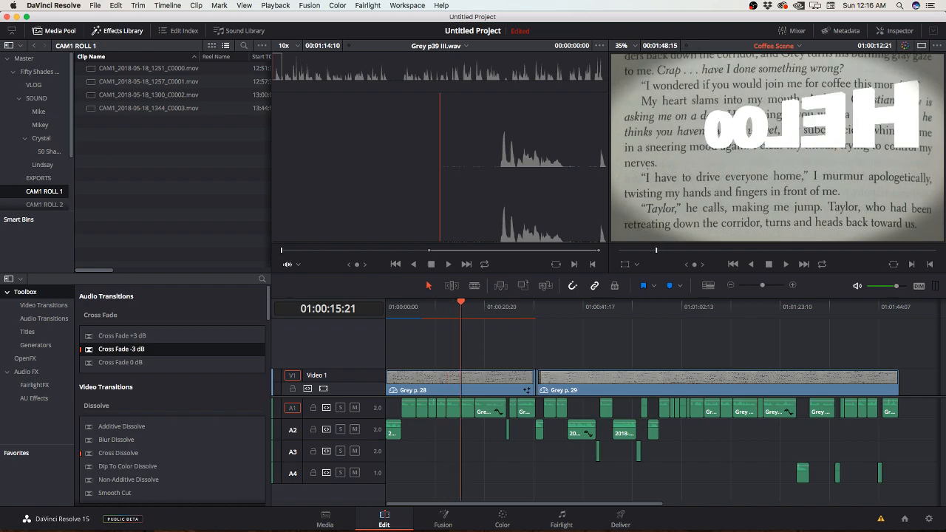
pyautogui.press('Down')
pyautogui.press('Down')
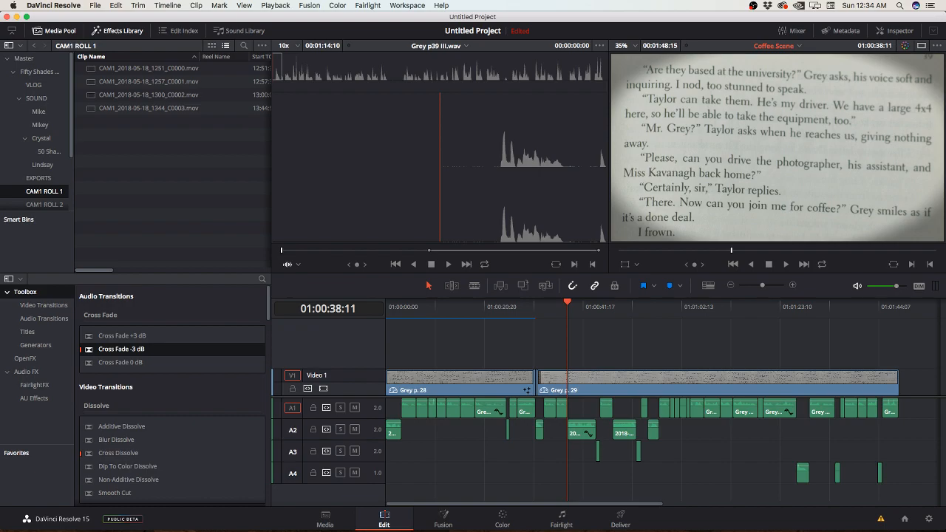
# Step: Hide the Effects Library and show the audio clips of the 50 Shades Recordings bin in the media pool
pyautogui.click(118, 31)
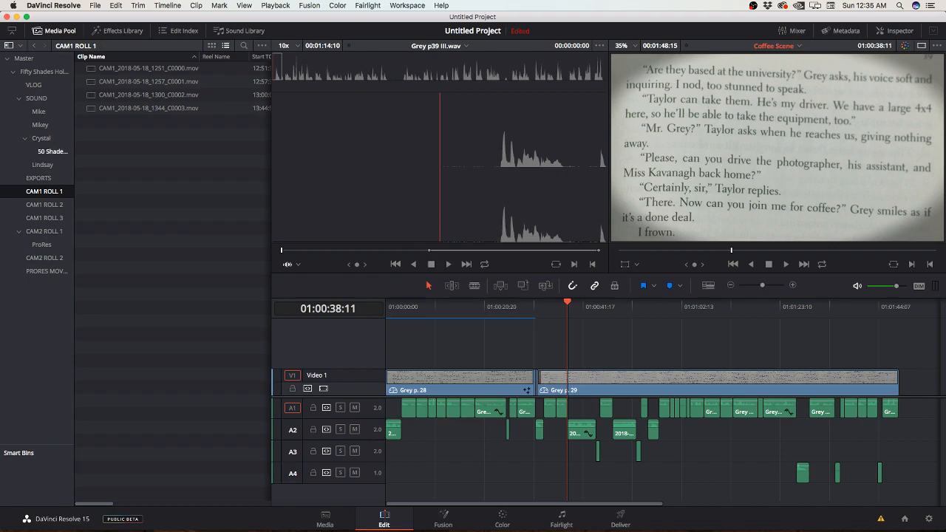
pyautogui.click(52, 152)
pyautogui.click(42, 138)
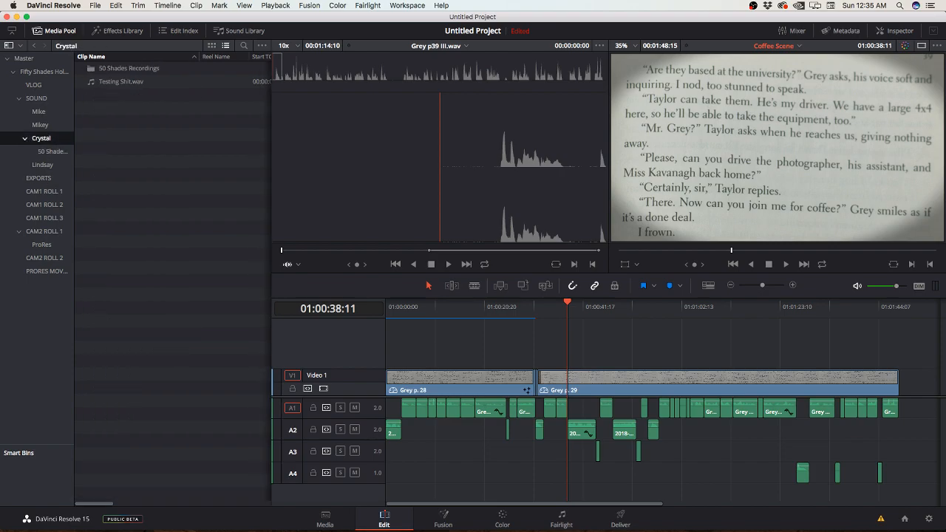
pyautogui.click(52, 151)
pyautogui.scroll(-15, 122, 159)
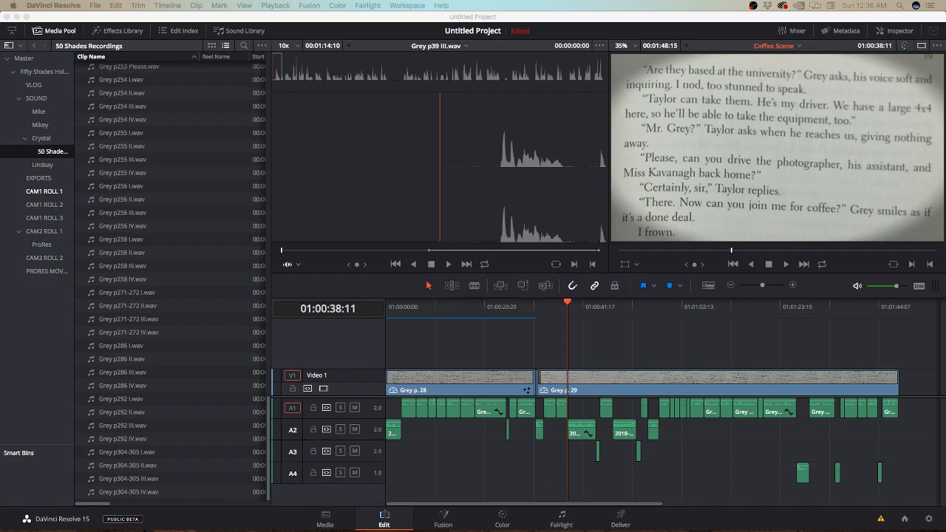
# Step: Find the Grey p164 takes in the bin, load Grey p164 I.wav into the source viewer and play it
pyautogui.press('super+Tab')
pyautogui.click(122, 399)
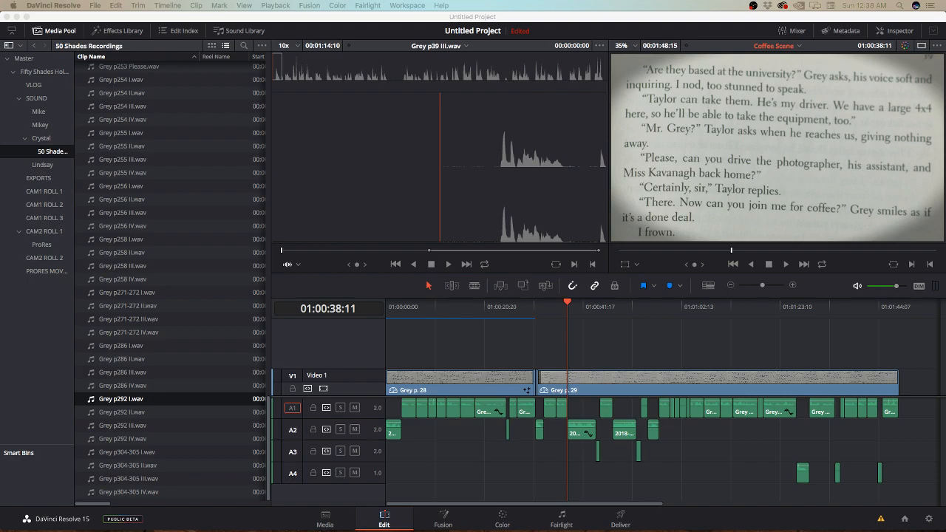
pyautogui.scroll(10, 170, 281)
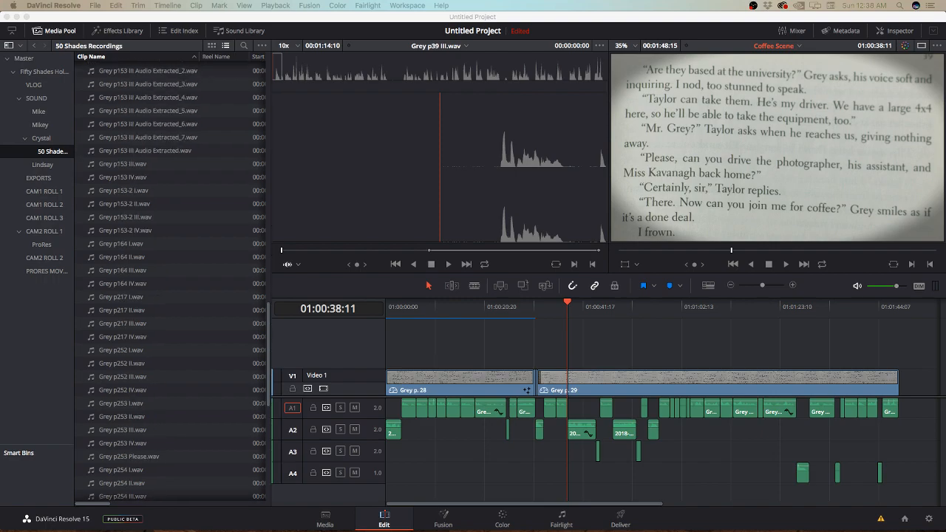
pyautogui.click(124, 284)
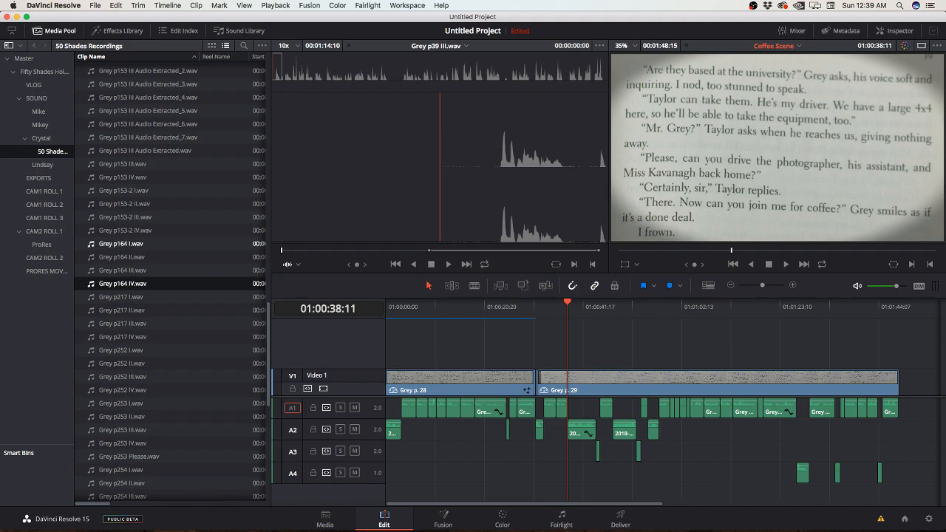
pyautogui.click(122, 244)
pyautogui.click(121, 244)
pyautogui.doubleClick(219, 244)
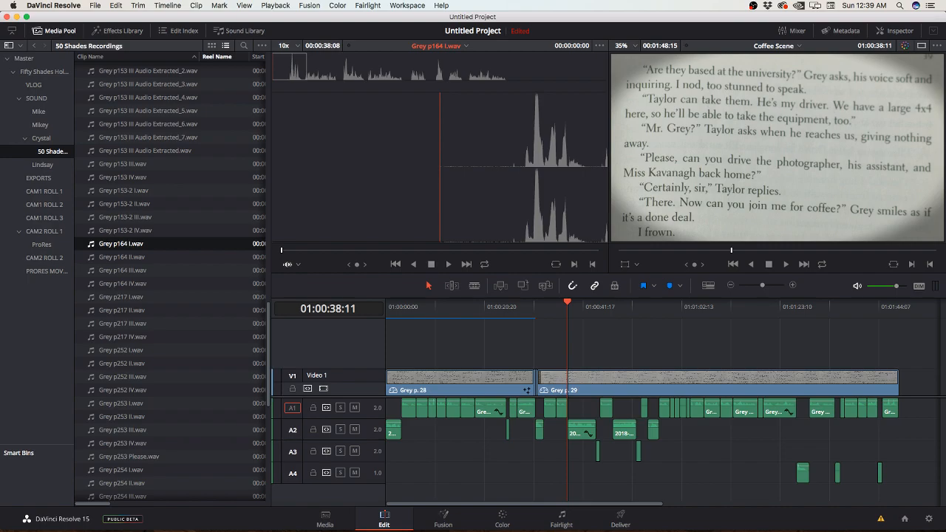
pyautogui.press('space')
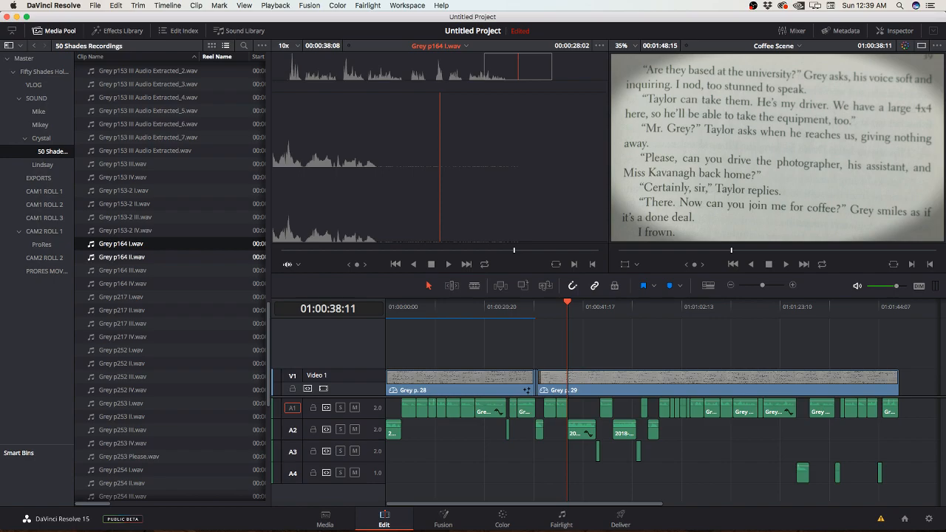
# Step: Load and play the takes Grey p164 II.wav, Grey p164 III.wav and Grey p164 IV.wav one after another in the source viewer
pyautogui.doubleClick(122, 257)
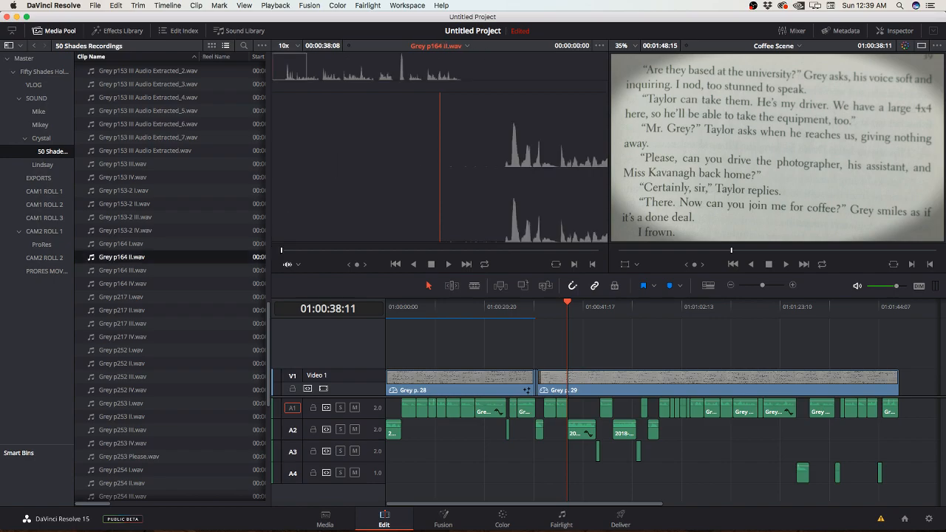
pyautogui.press('space')
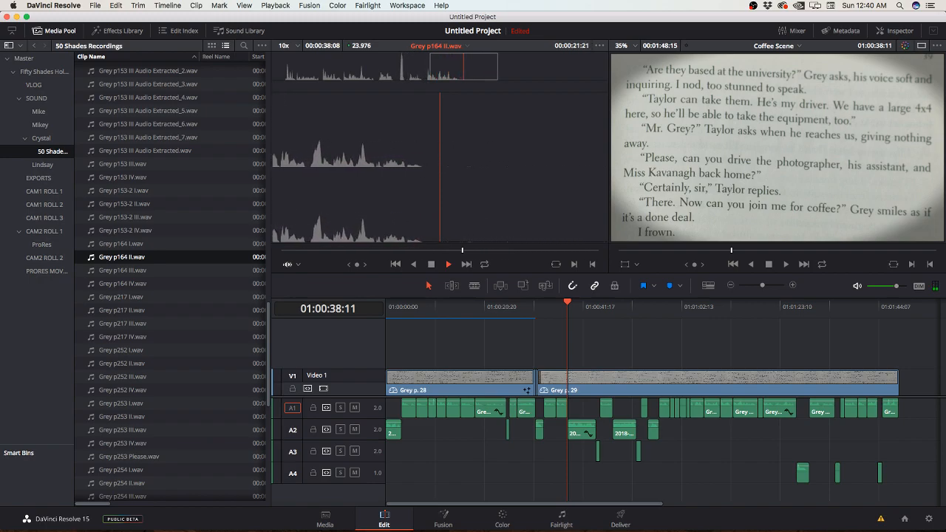
pyautogui.click(111, 271)
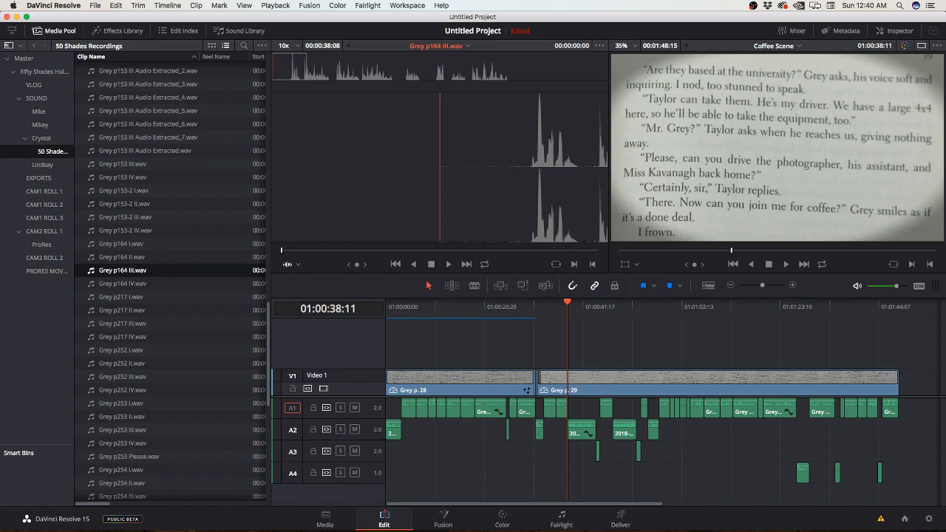
pyautogui.press('space')
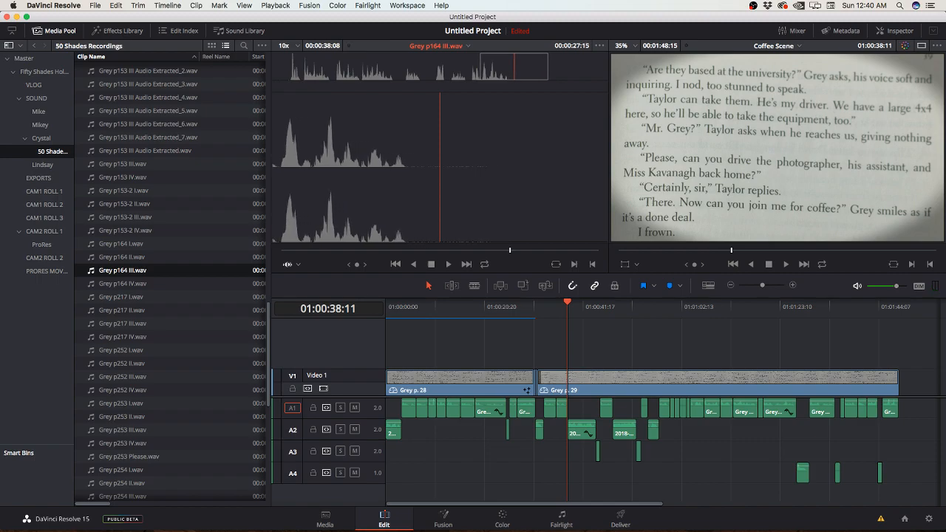
pyautogui.doubleClick(123, 284)
pyautogui.press('space')
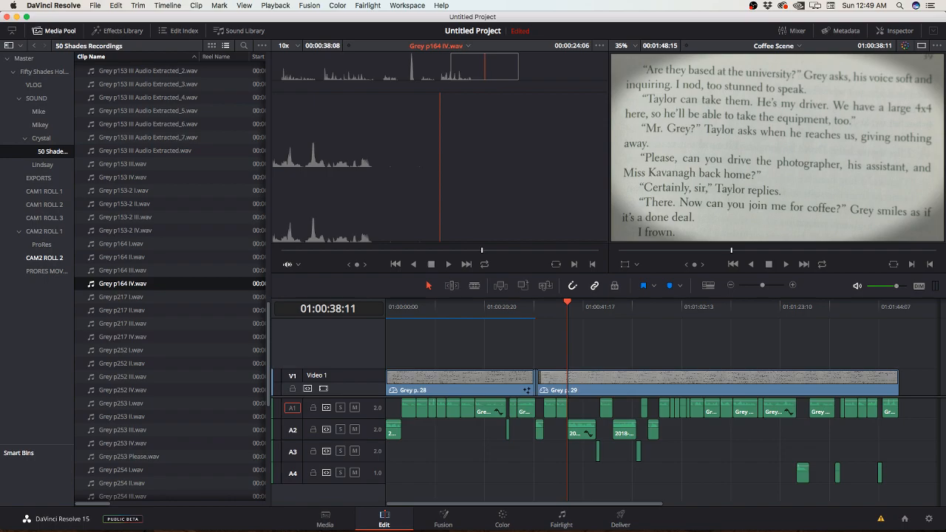
# Step: Switch to Chrome to read the Grey p. 39 passage in the Fifty Shades Readings document and return to DaVinci Resolve
pyautogui.moveTo(0, 147); pyautogui.dragTo(549, 23)
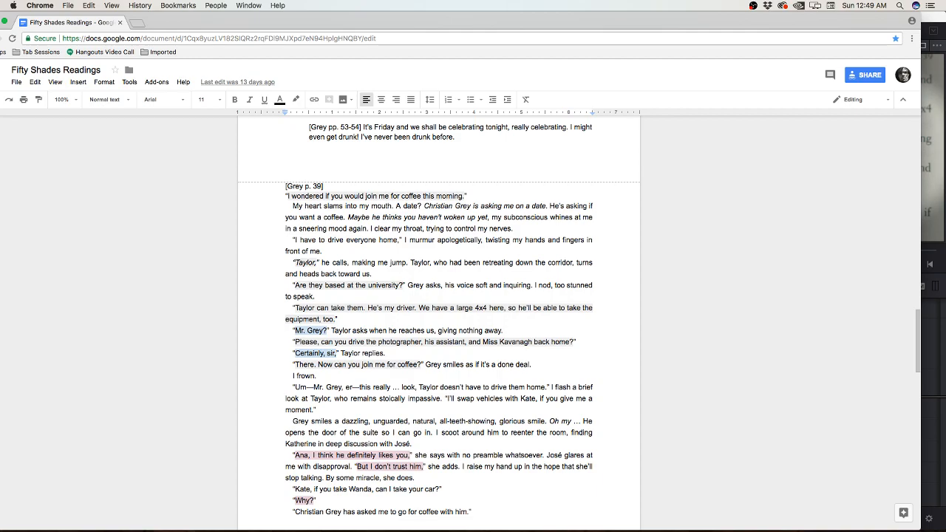
pyautogui.press('super+Tab')
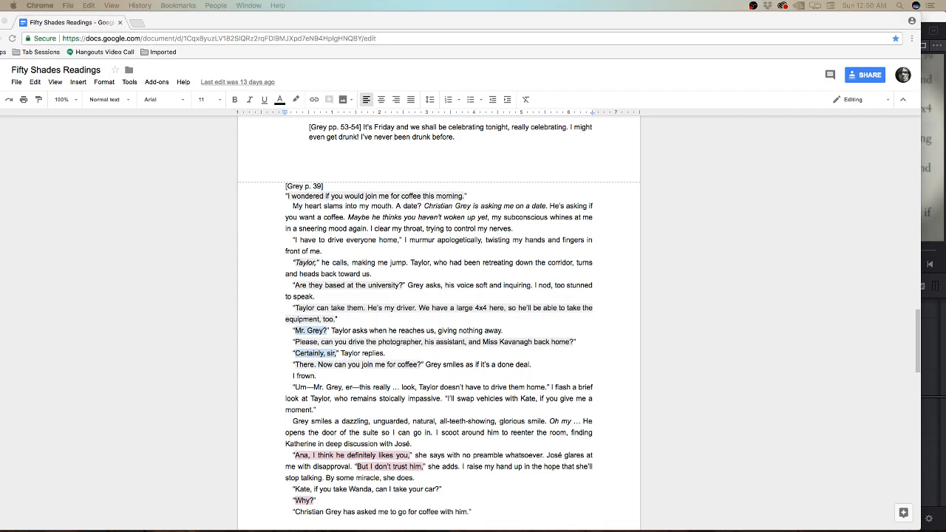
pyautogui.press('super+Tab')
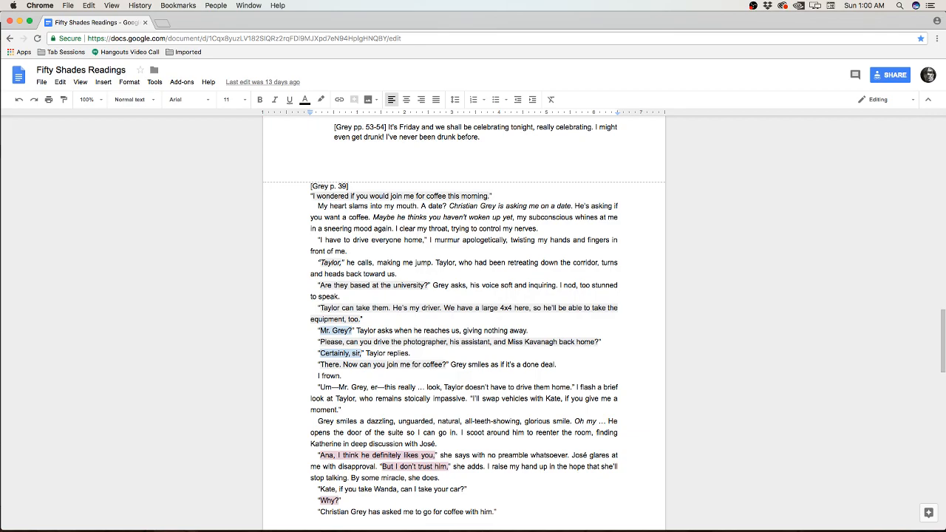
pyautogui.press('super+Tab')
pyautogui.press('super+Tab')
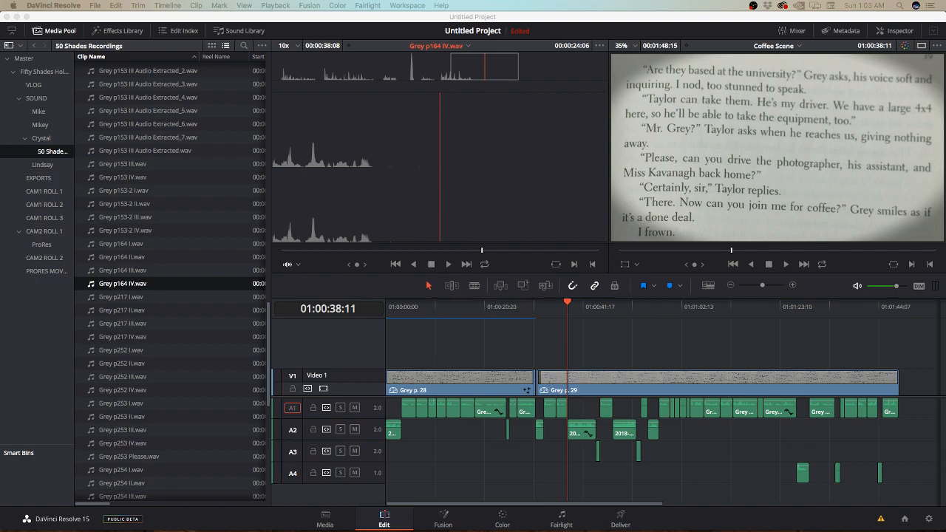
pyautogui.press('F12')
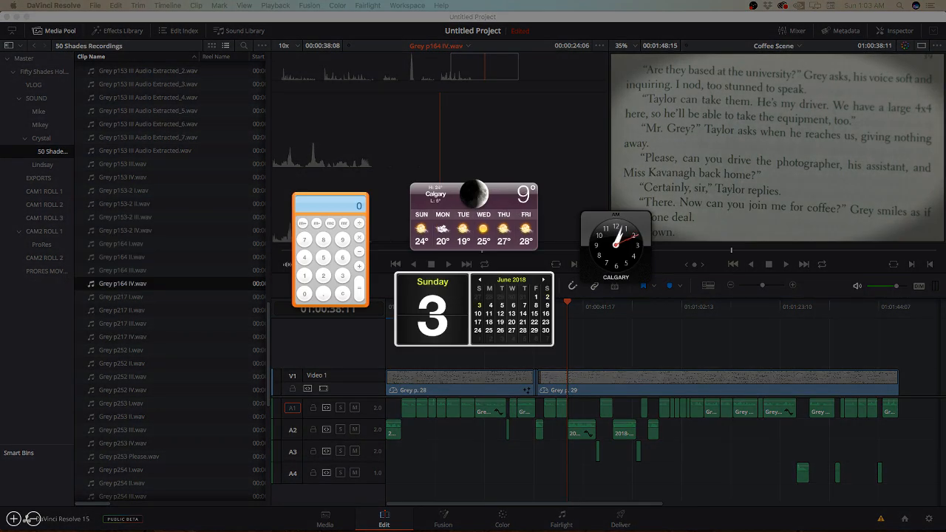
pyautogui.press('F12')
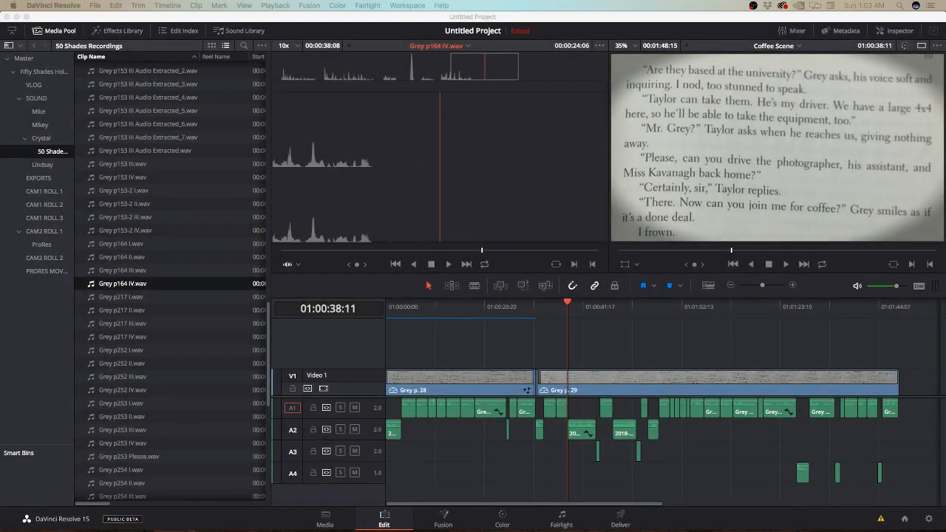